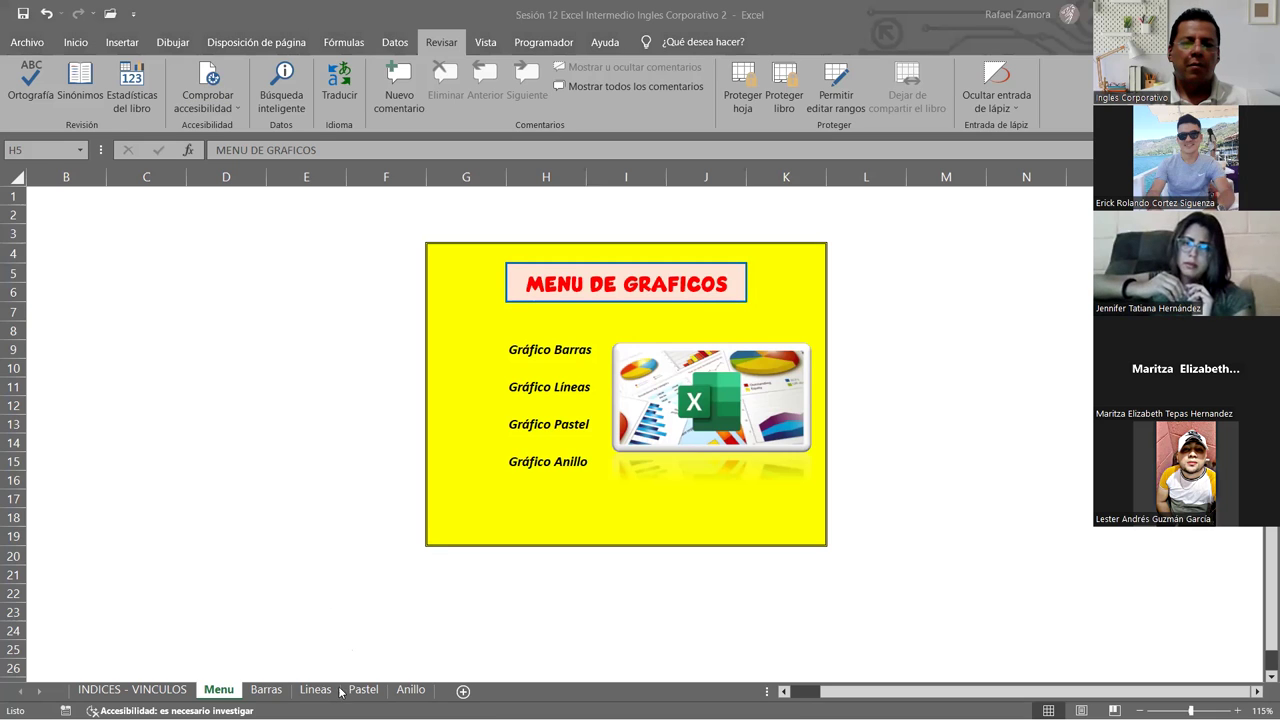
# - On the Anillo sheet, open Format Data Point for the doughnut chart's orange segment
pyautogui.click(408, 690)
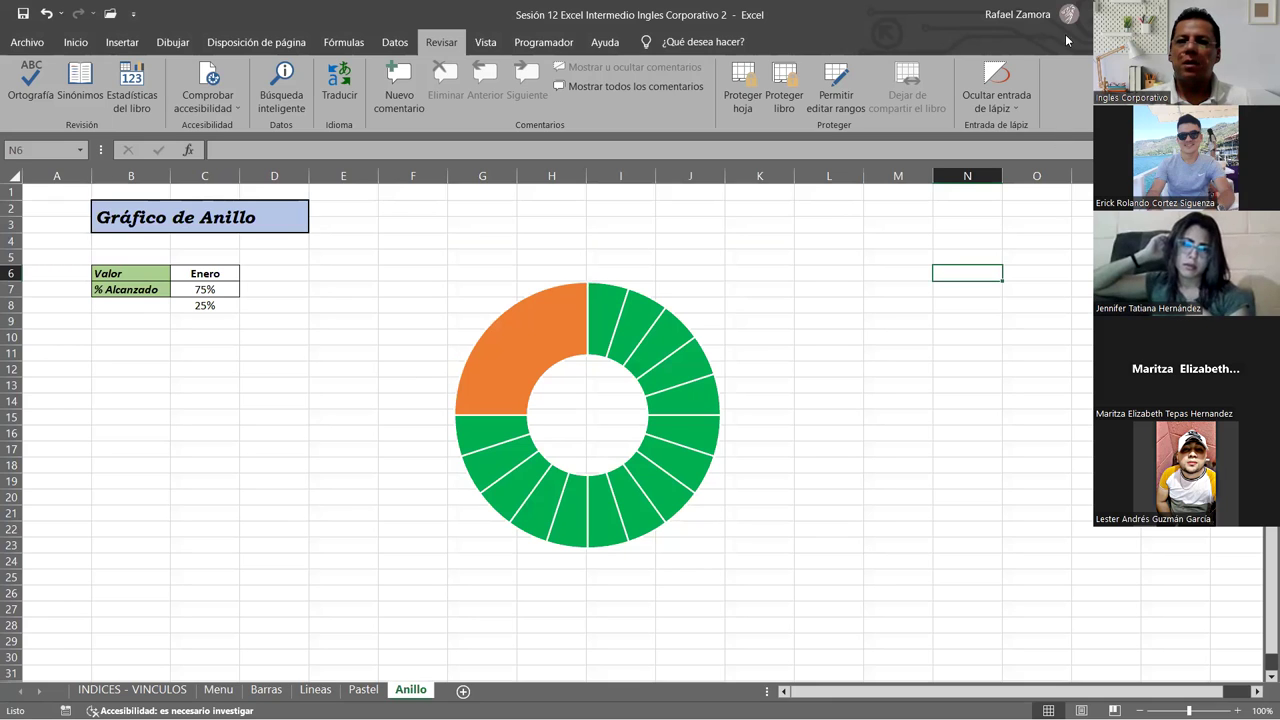
pyautogui.click(547, 336)
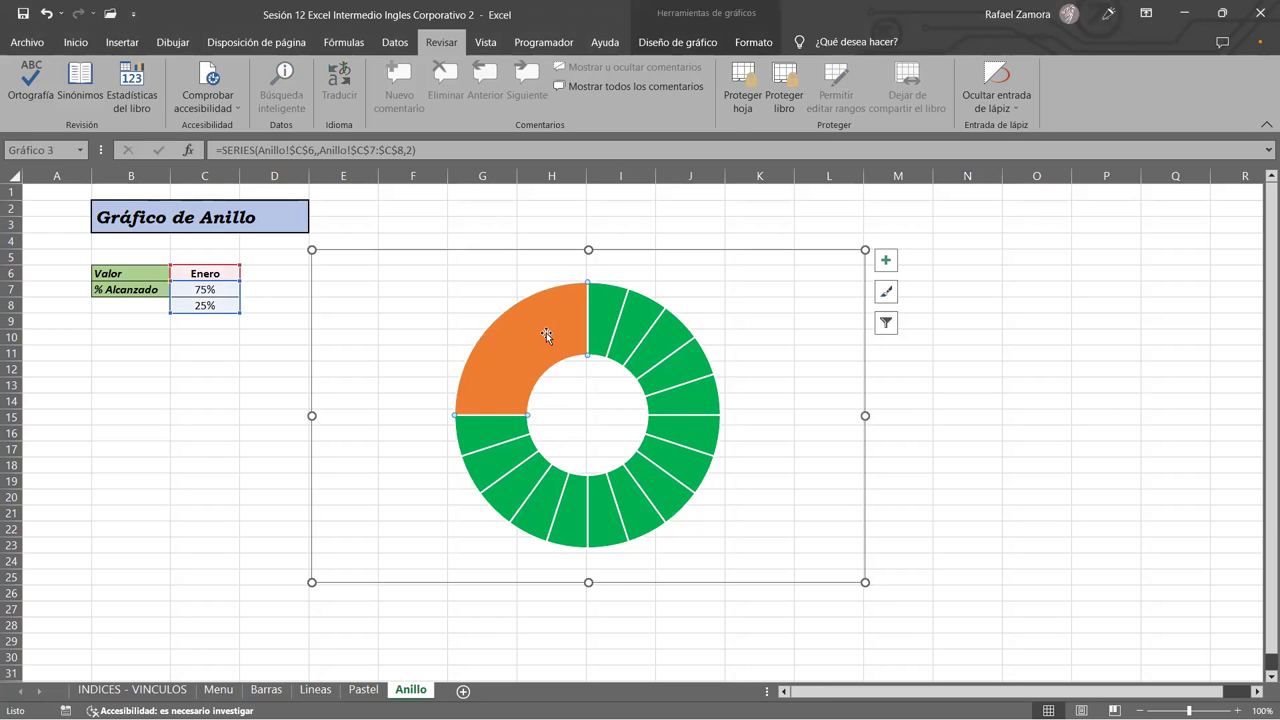
pyautogui.doubleClick(547, 336)
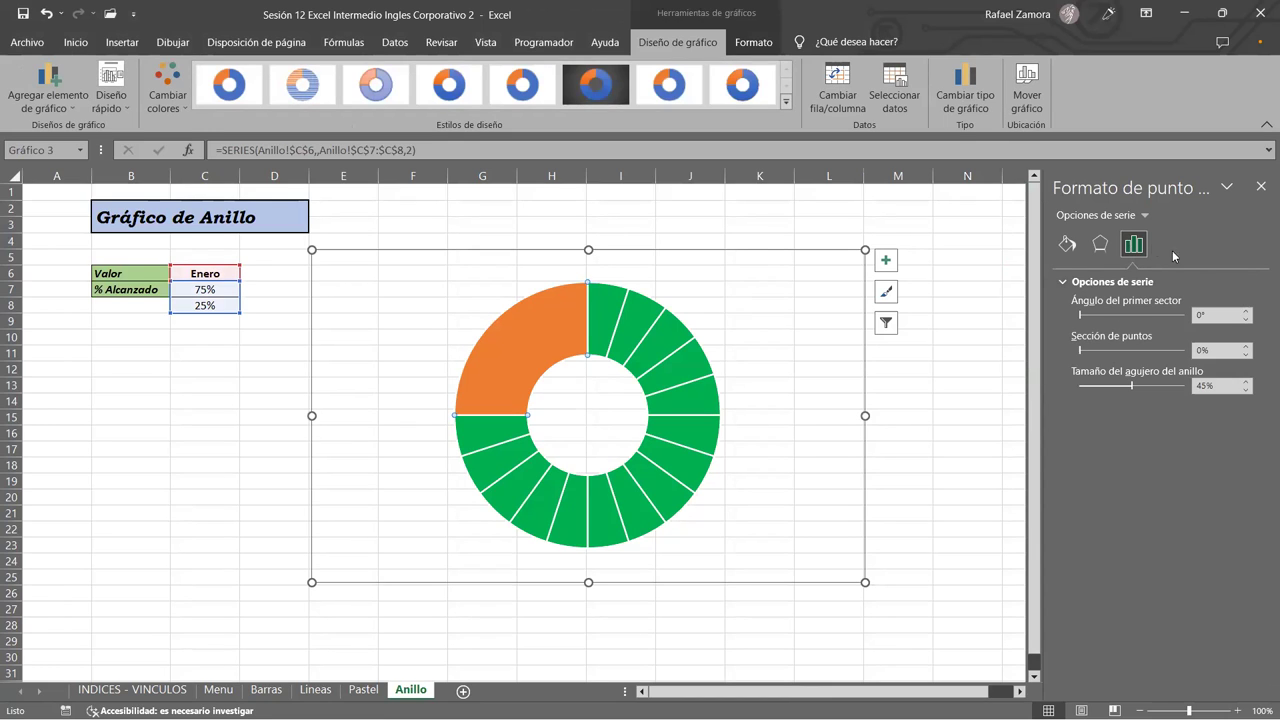
# - Give the doughnut's orange remainder portion a white solid fill with 25% transparency
pyautogui.click(1067, 243)
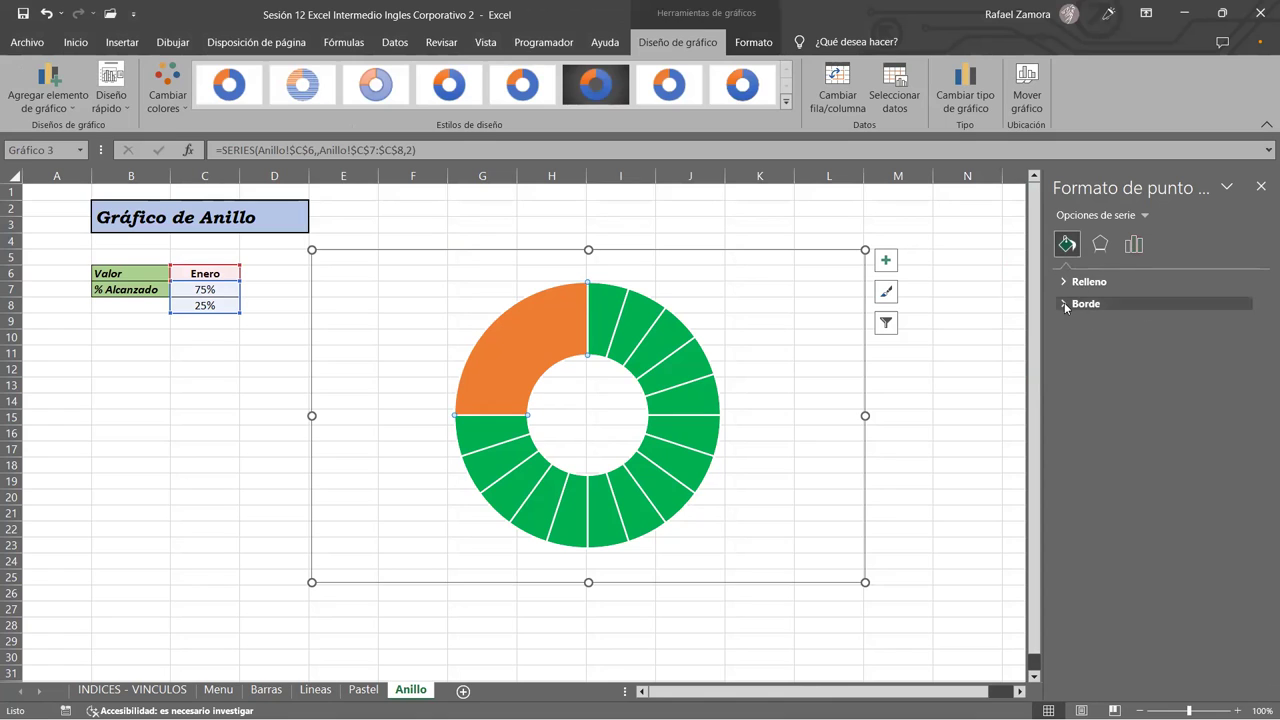
pyautogui.click(1085, 282)
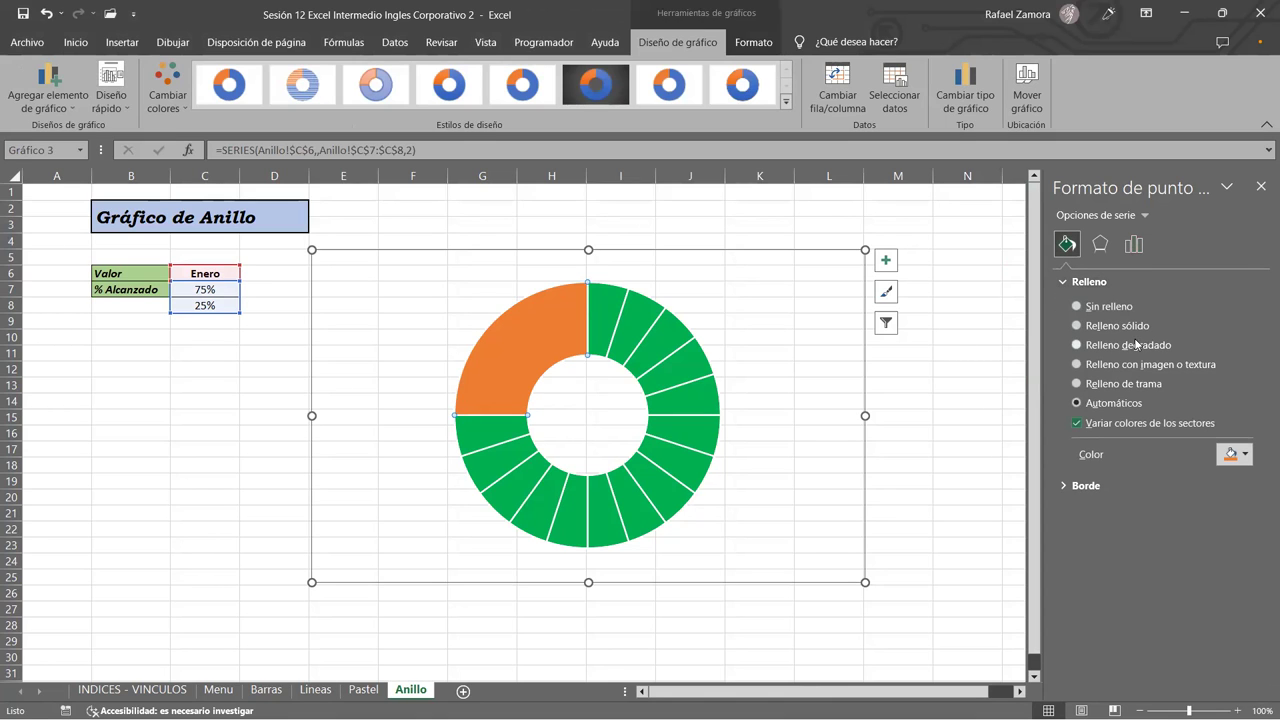
pyautogui.click(1136, 330)
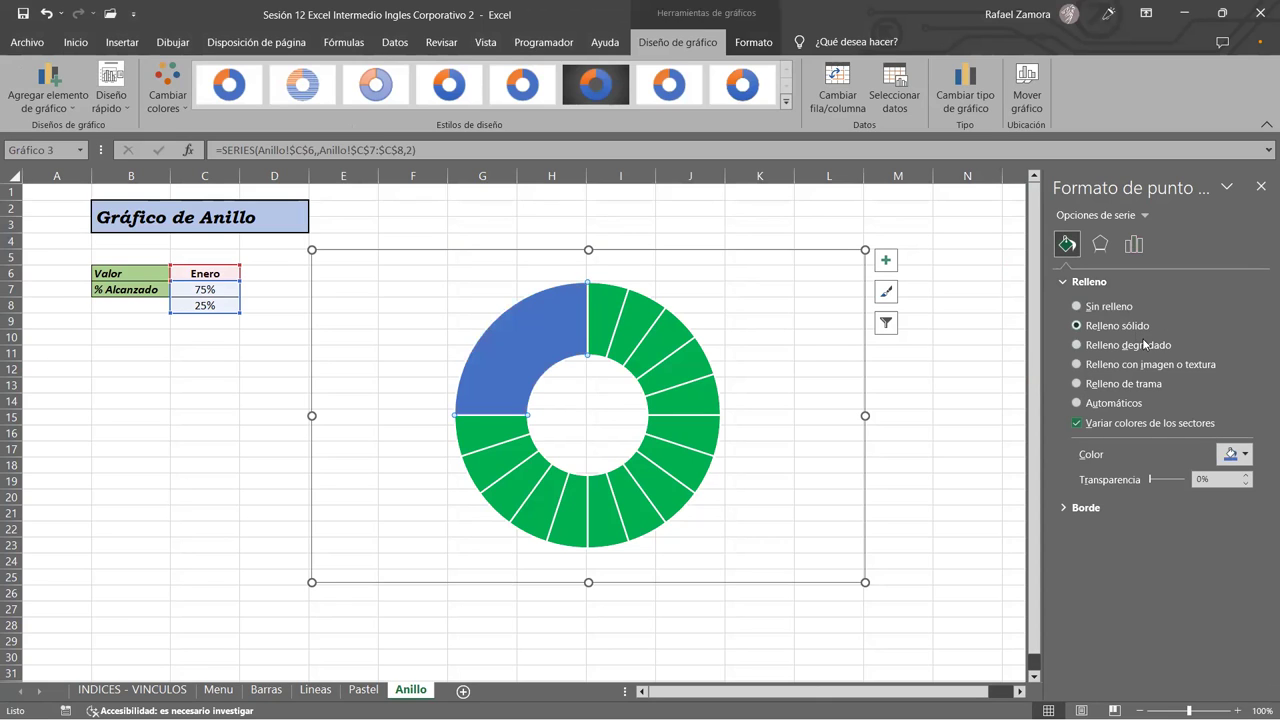
pyautogui.click(1245, 455)
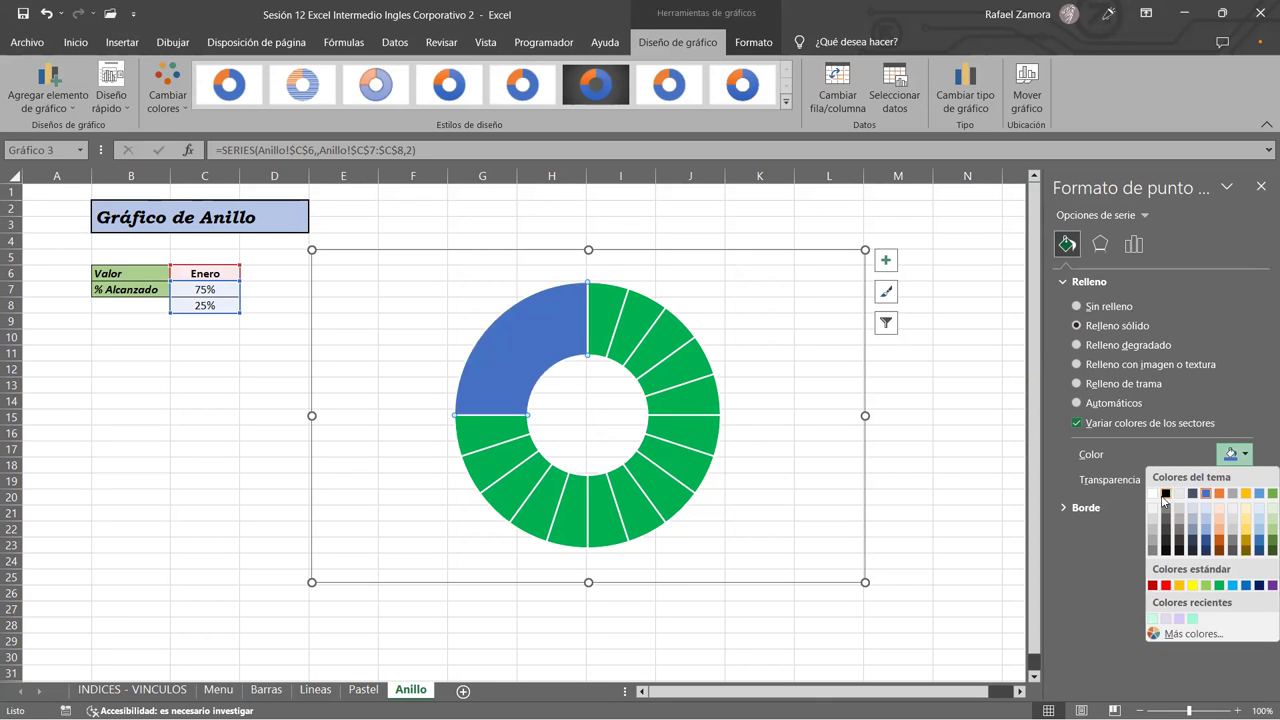
pyautogui.click(1152, 493)
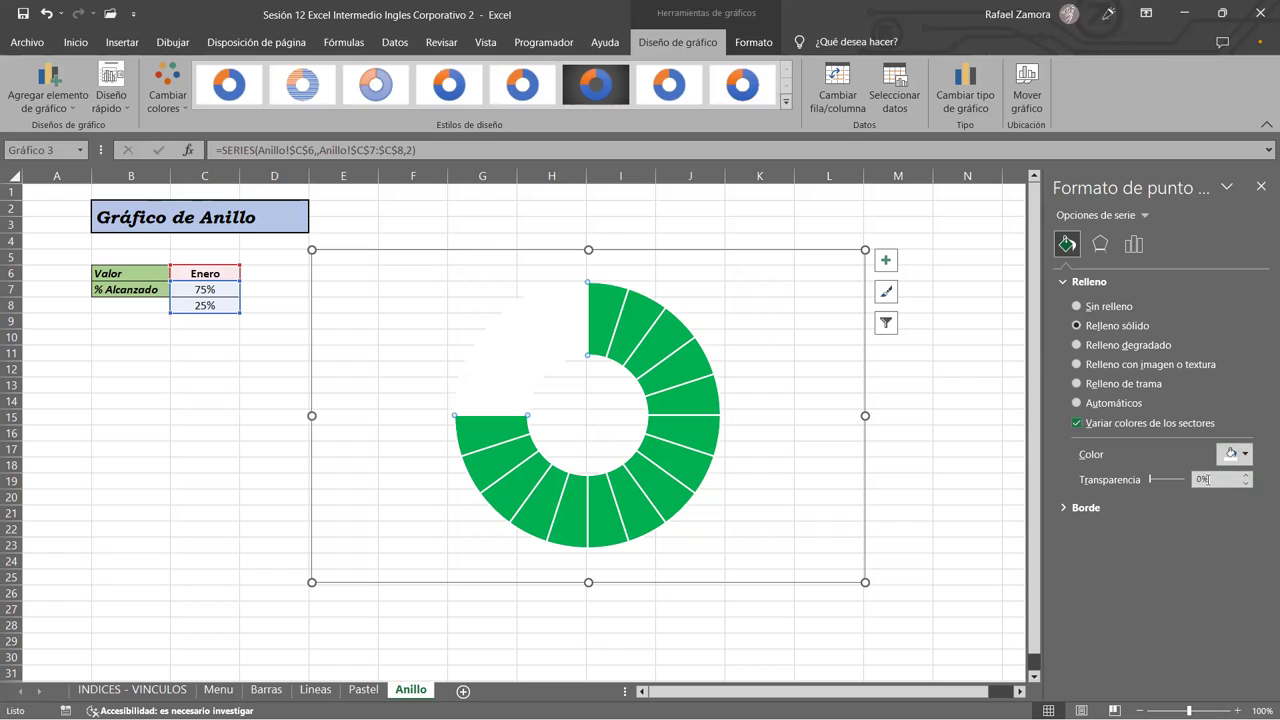
pyautogui.write('25')
pyautogui.press('Return')
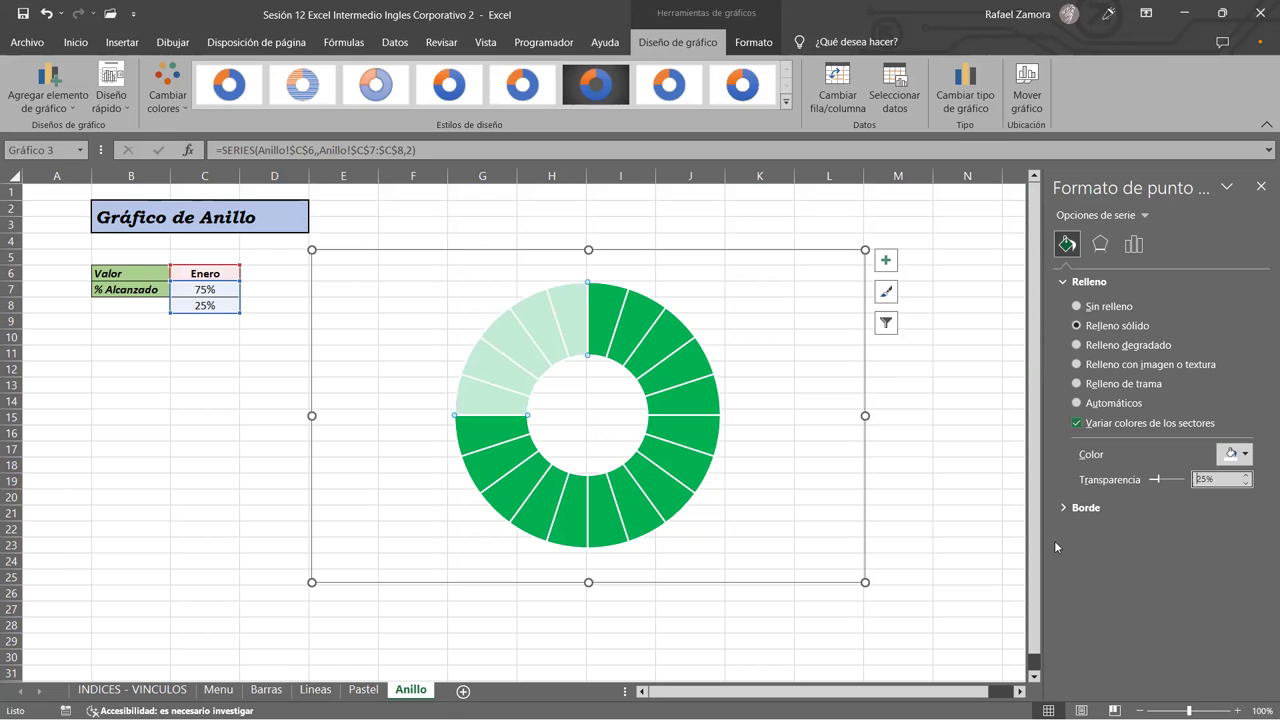
pyautogui.click(968, 466)
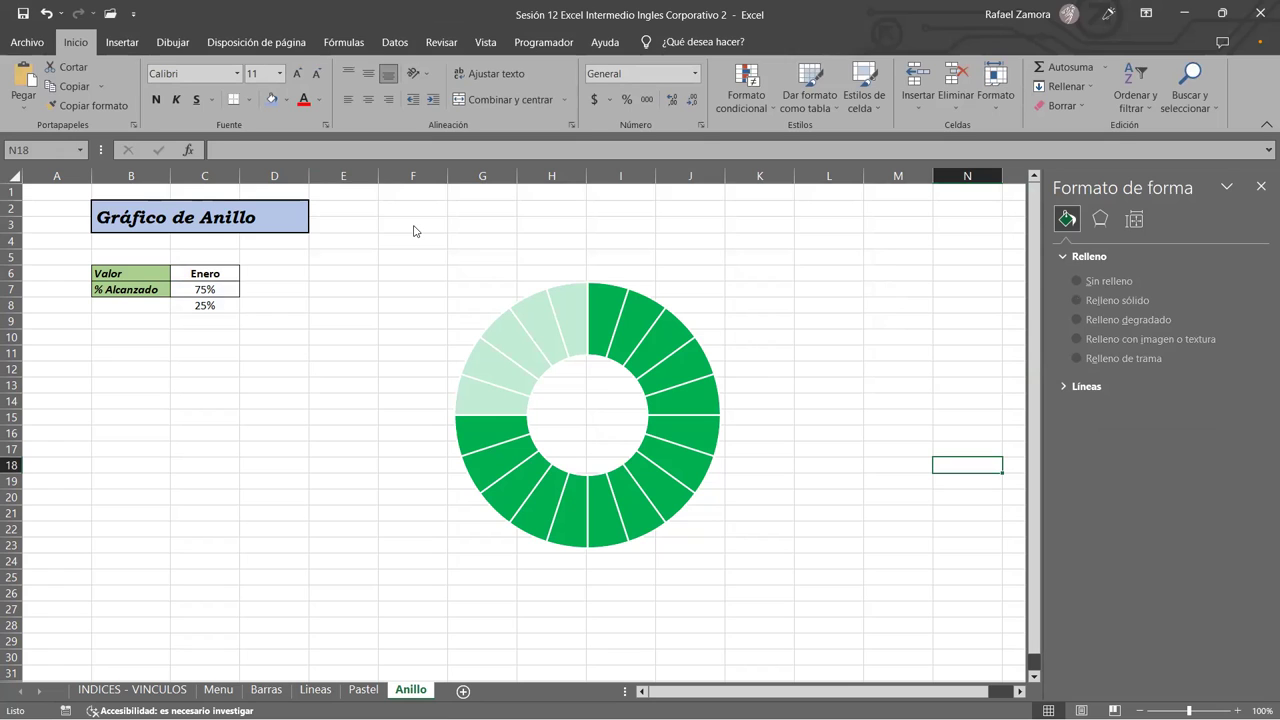
# - Draw a rectangle in the doughnut's hole and link it to cell C7 with =$C$7
pyautogui.click(122, 42)
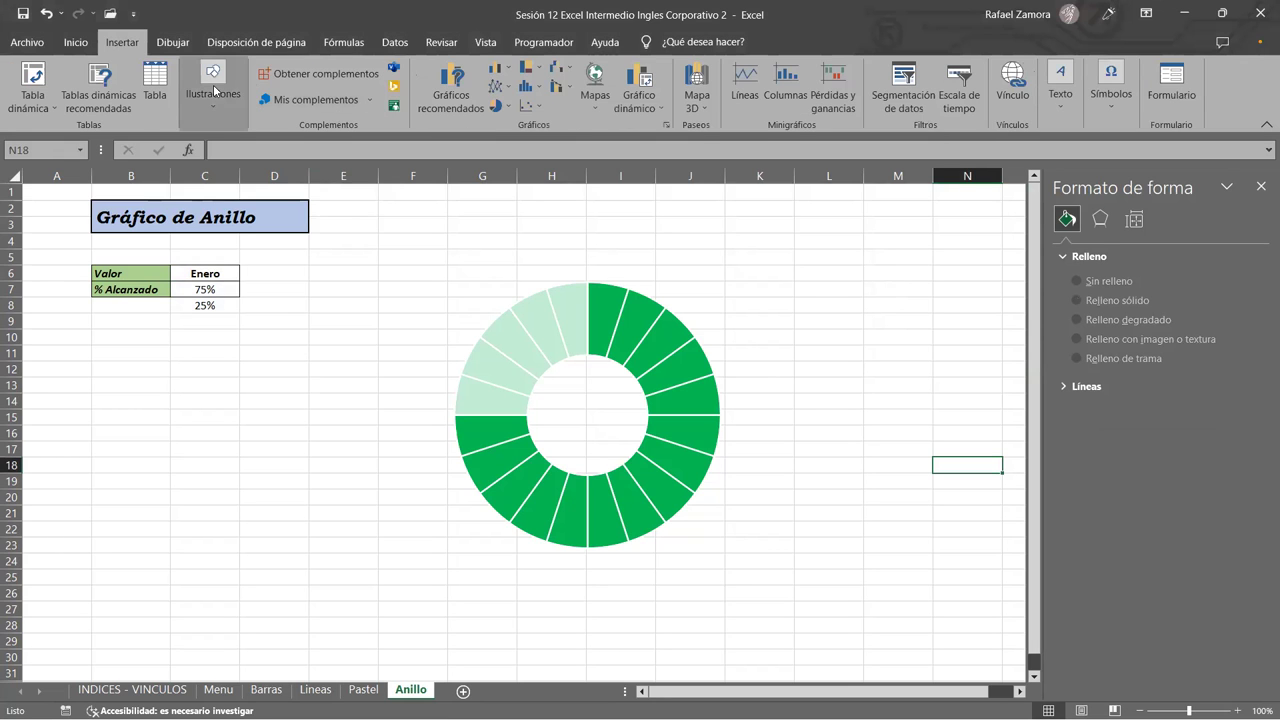
pyautogui.click(213, 90)
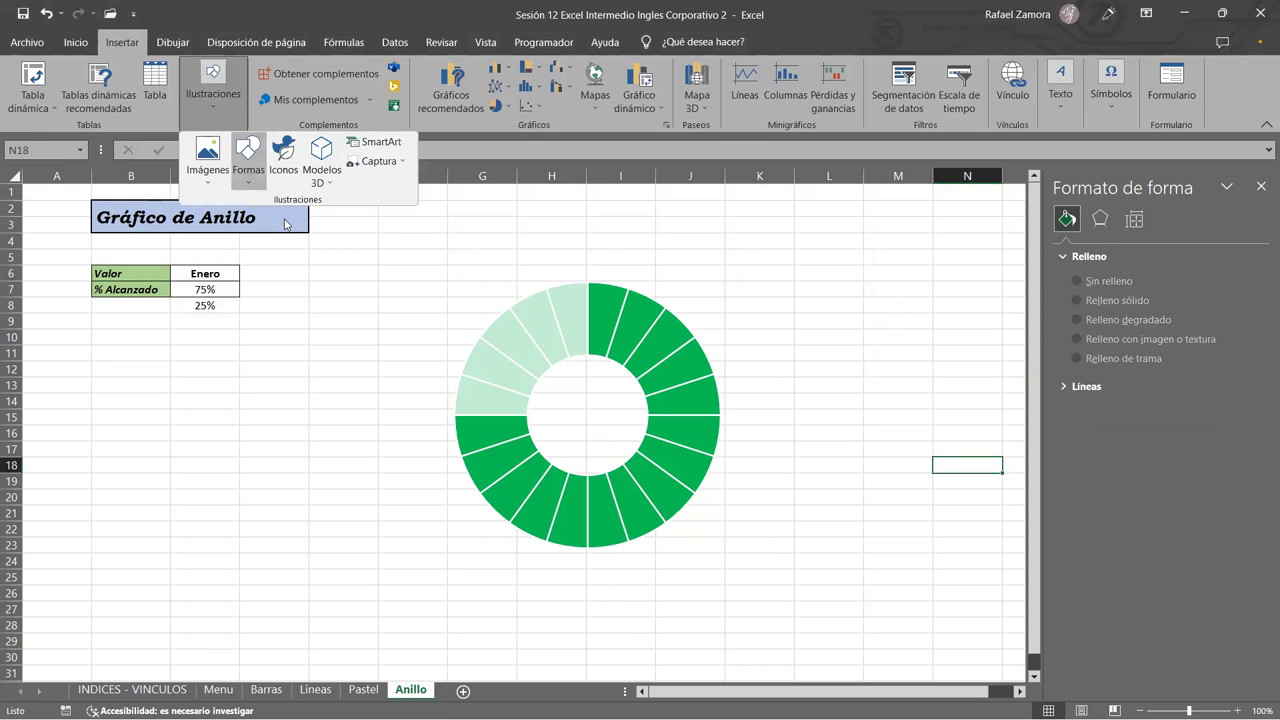
pyautogui.moveTo(532, 384); pyautogui.dragTo(641, 449)
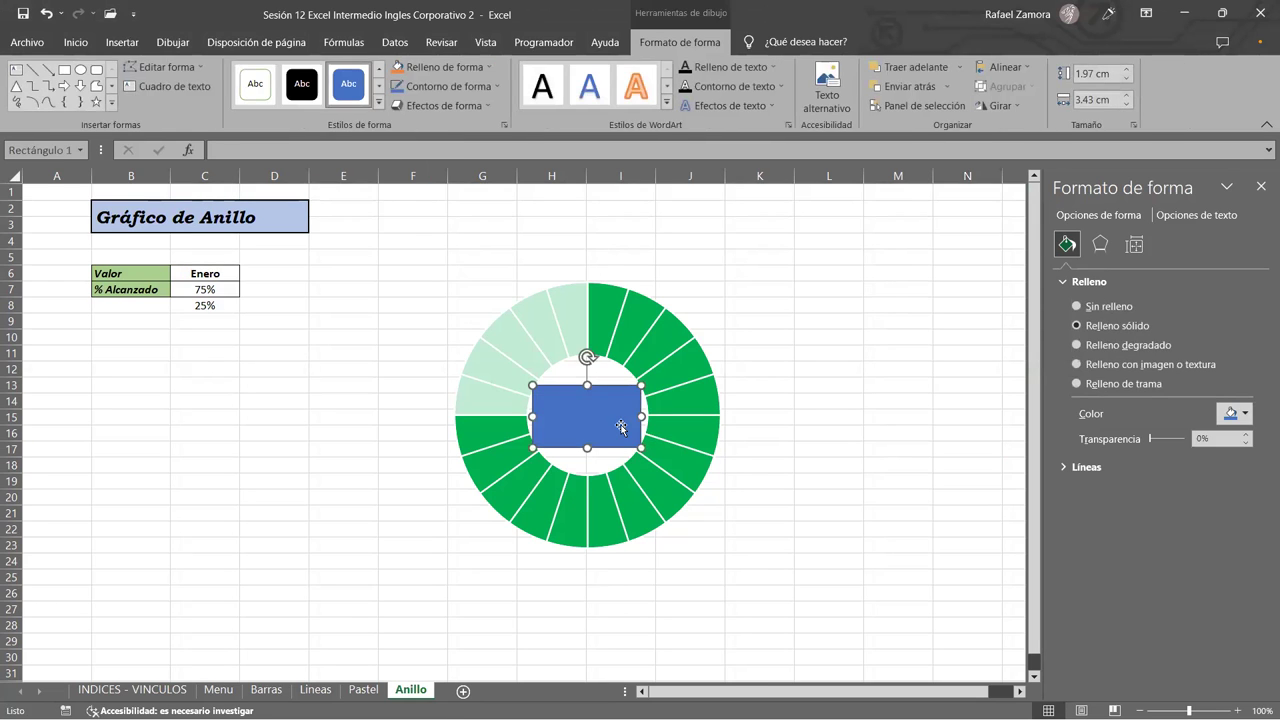
pyautogui.click(283, 150)
pyautogui.write('=')
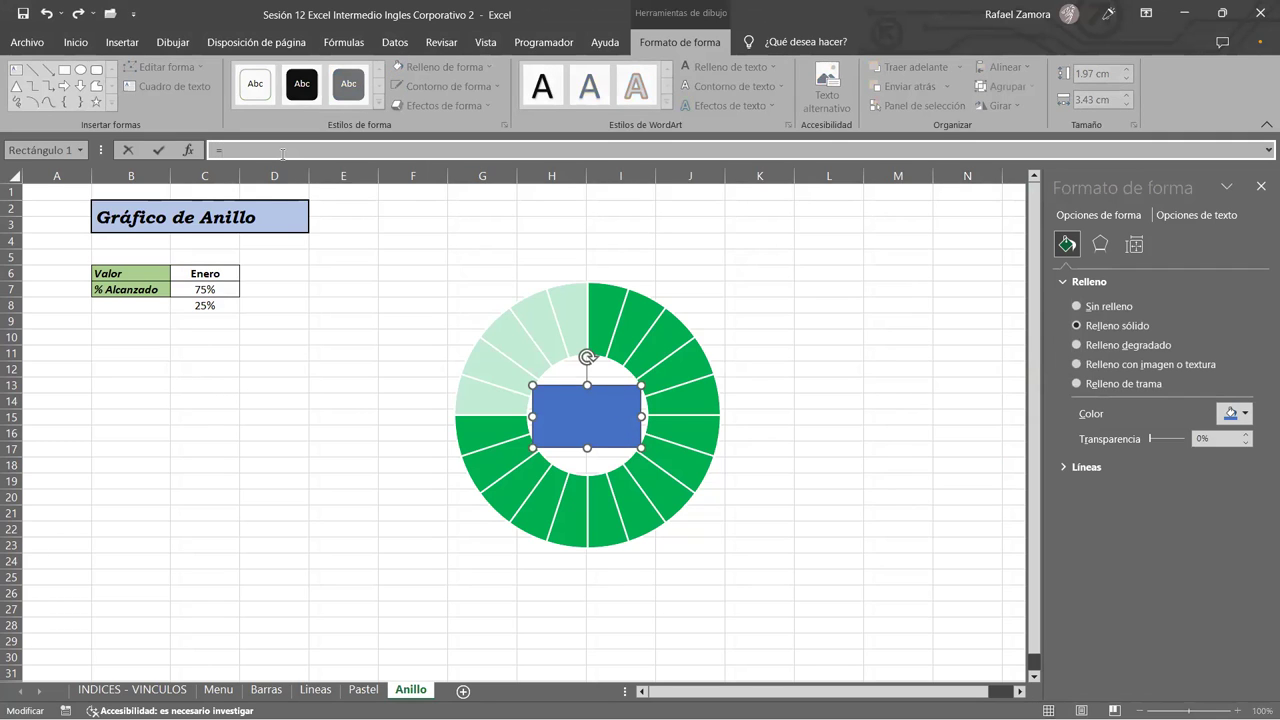
pyautogui.click(222, 288)
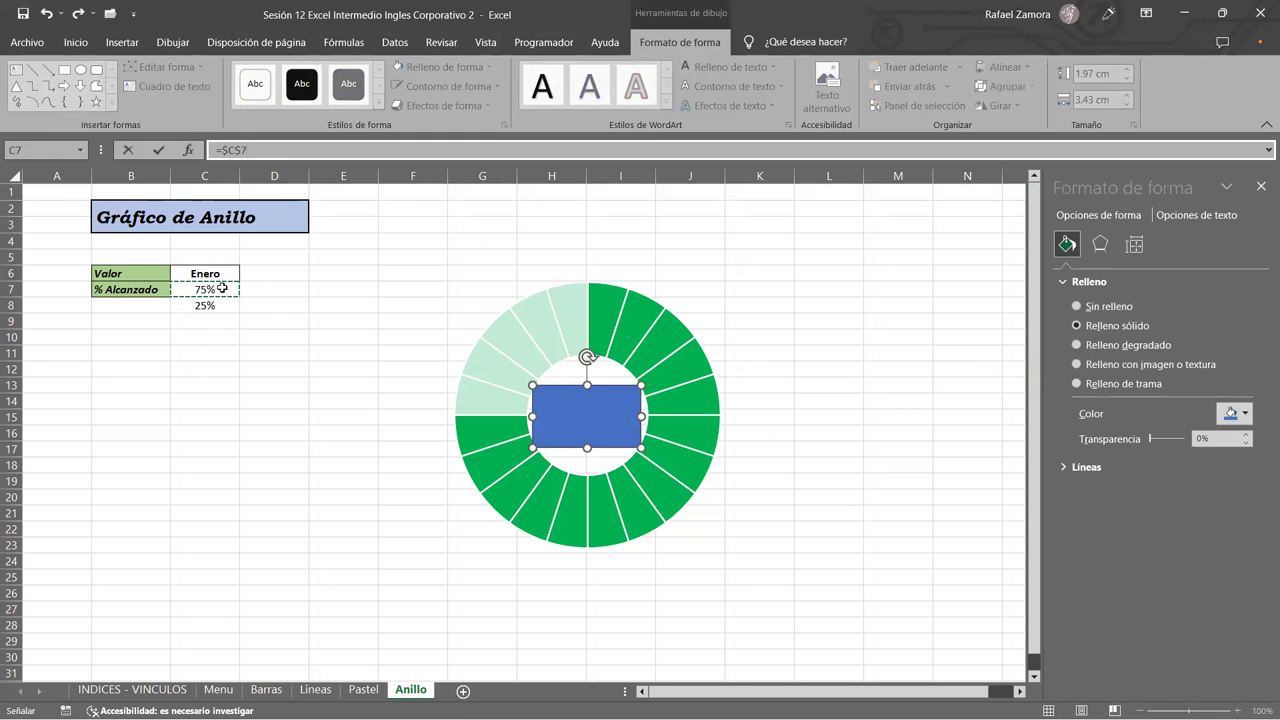
pyautogui.press('Return')
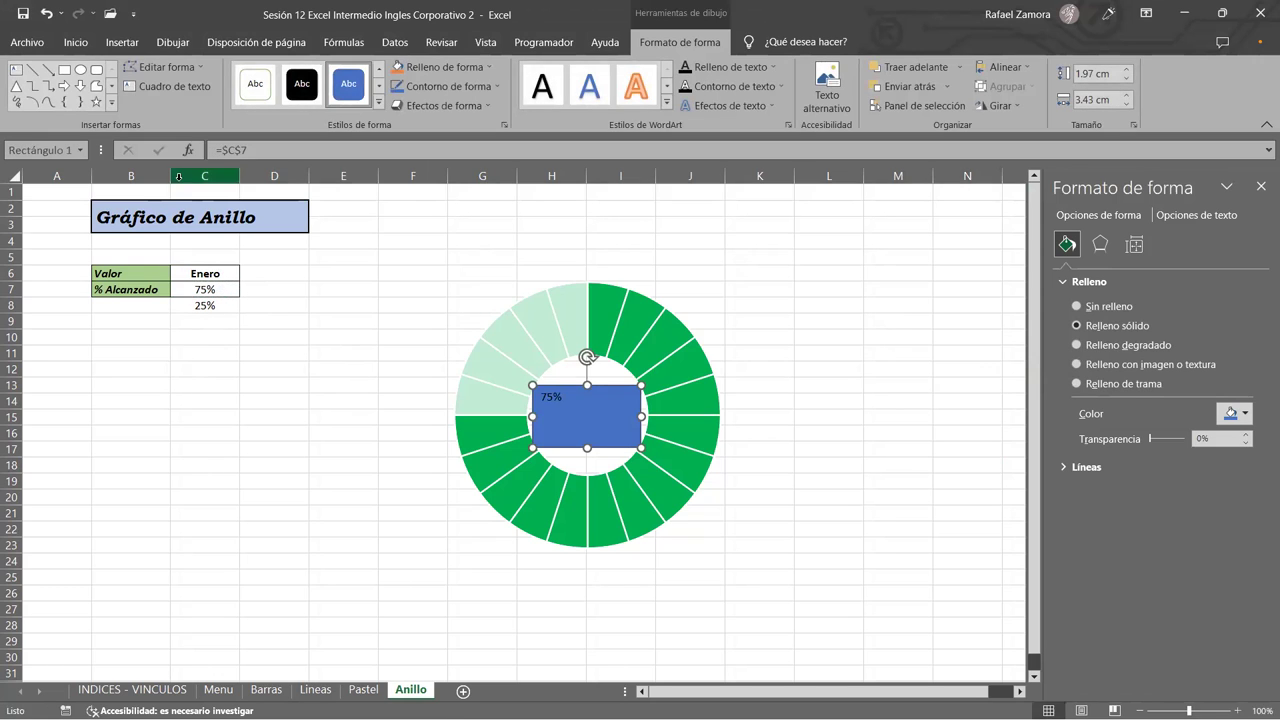
# - Set the rectangle to No Fill and No Outline
pyautogui.click(440, 67)
pyautogui.click(474, 268)
pyautogui.click(470, 88)
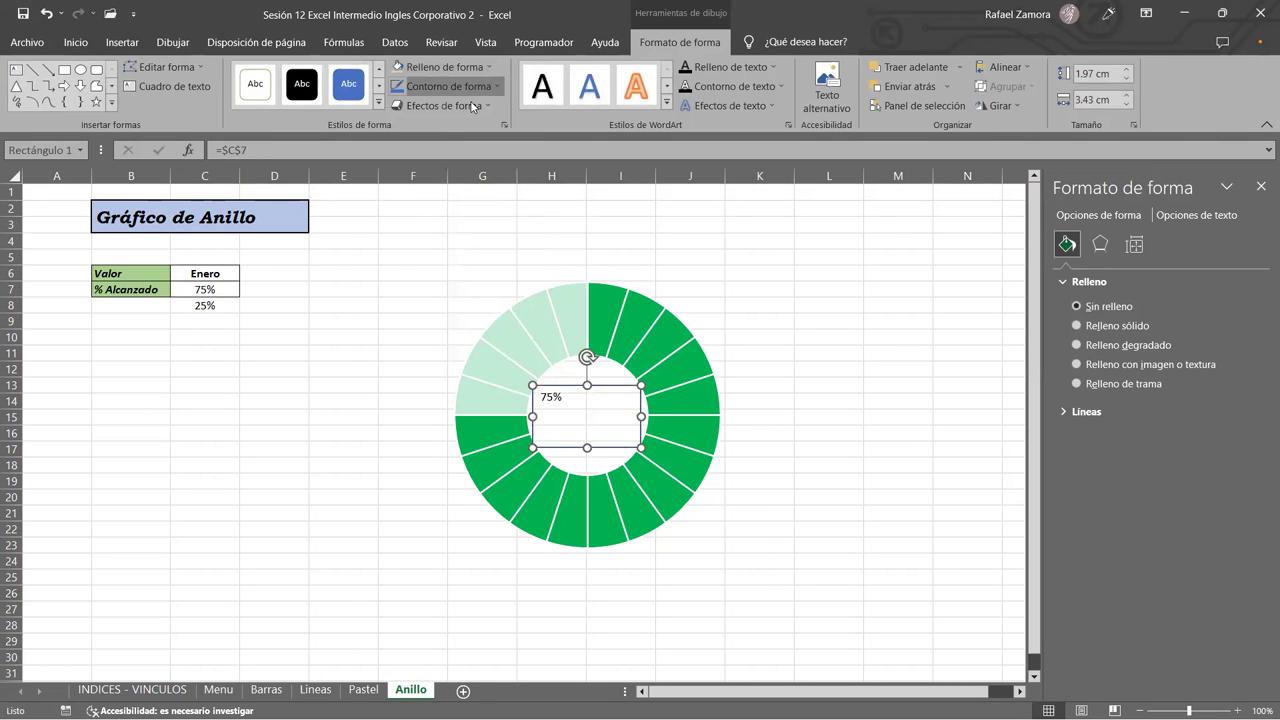
pyautogui.click(435, 286)
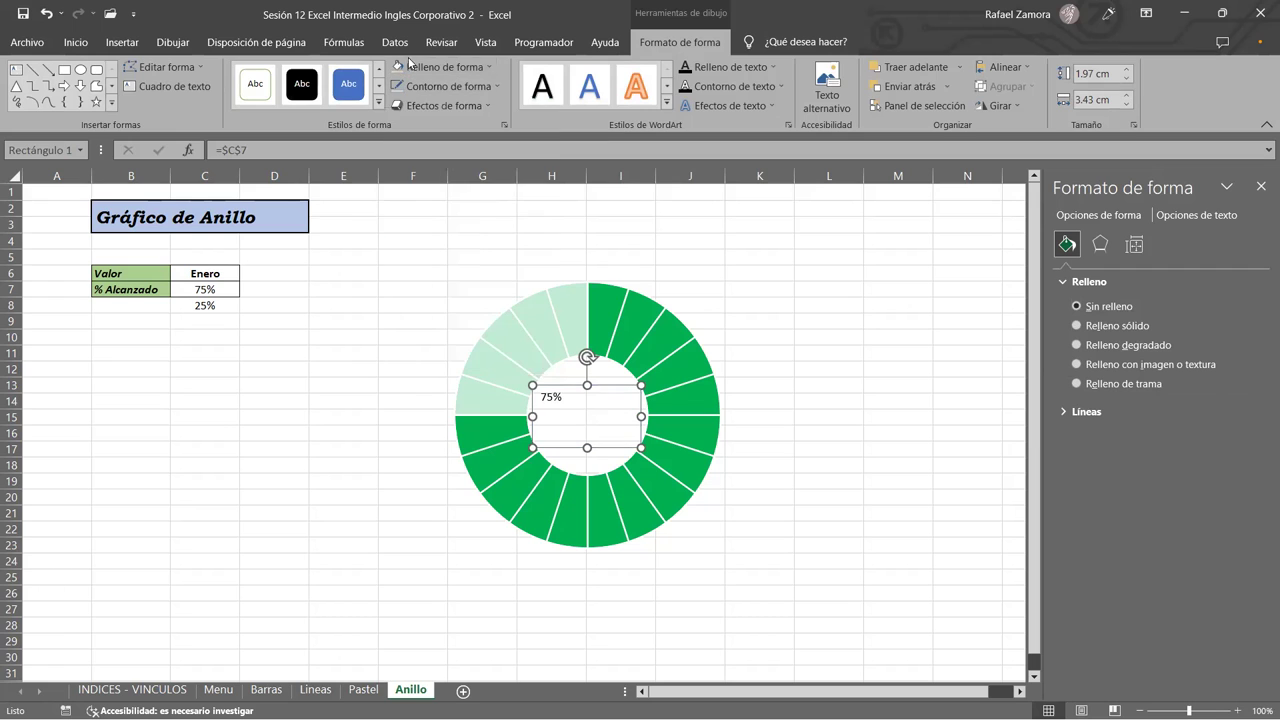
# - Format the 75% label as red 40-point text and centre it in the hole
pyautogui.click(120, 42)
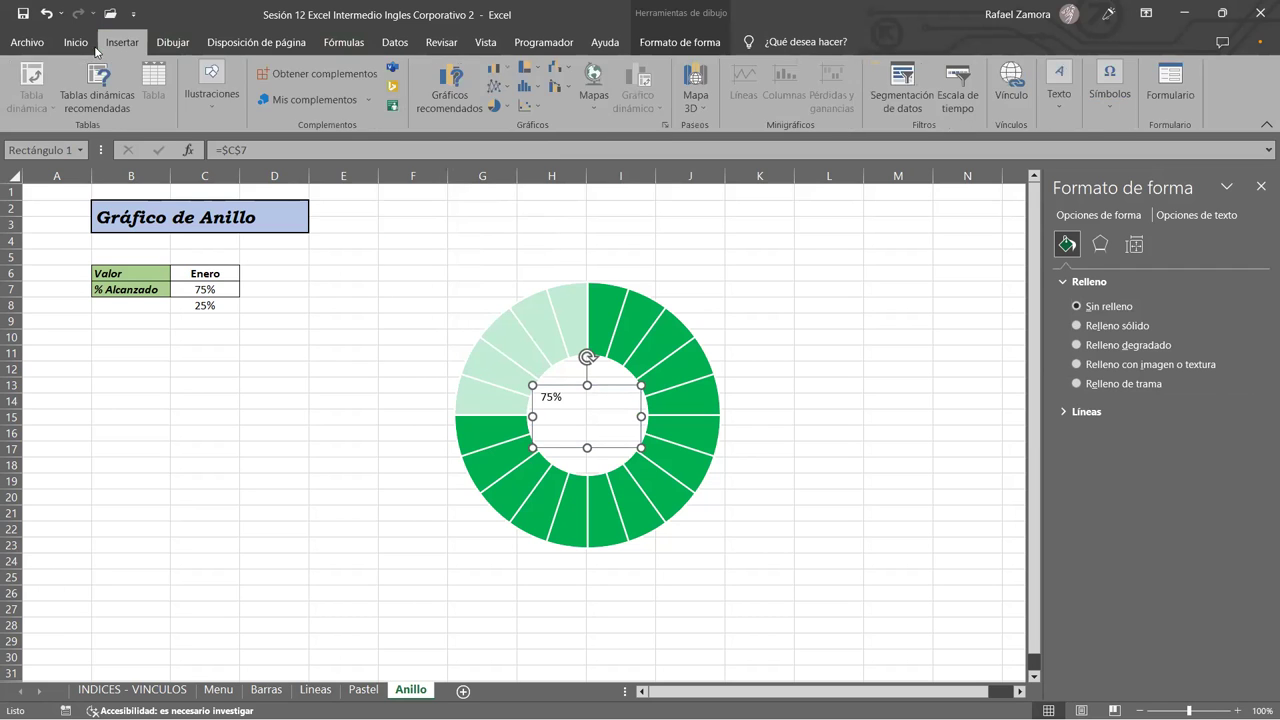
pyautogui.click(78, 43)
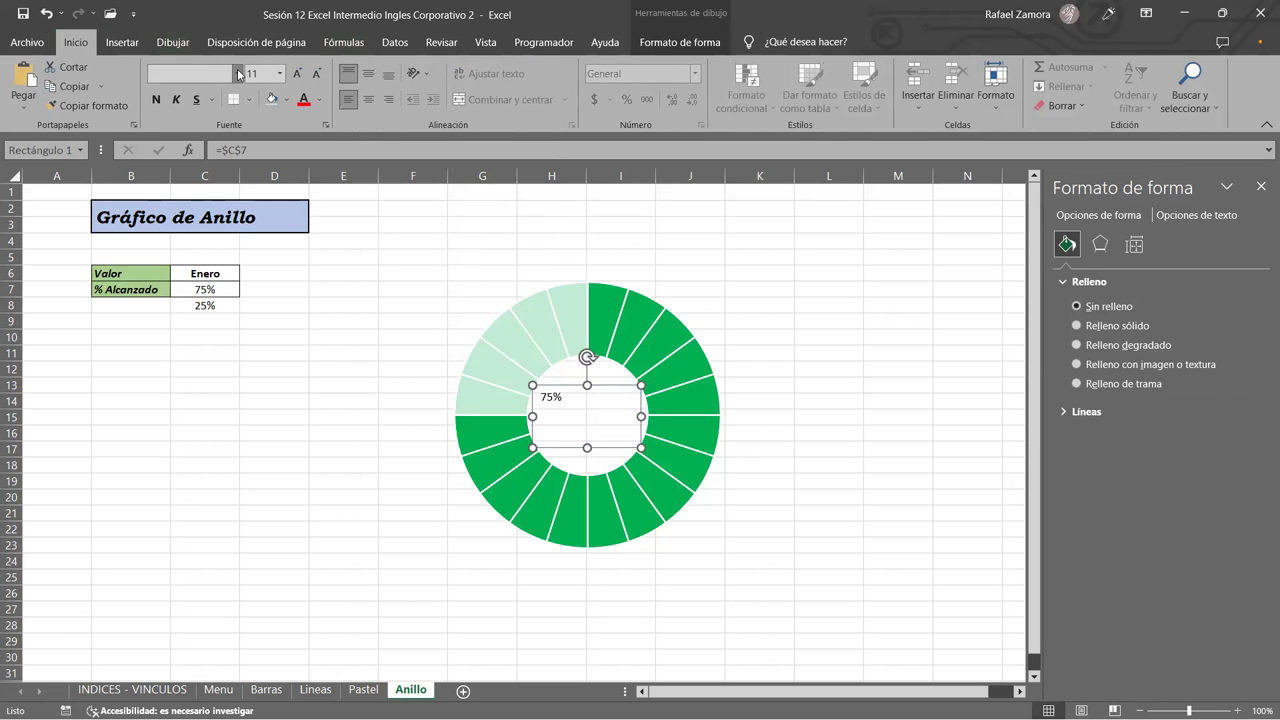
pyautogui.click(237, 73)
pyautogui.click(240, 346)
pyautogui.click(280, 73)
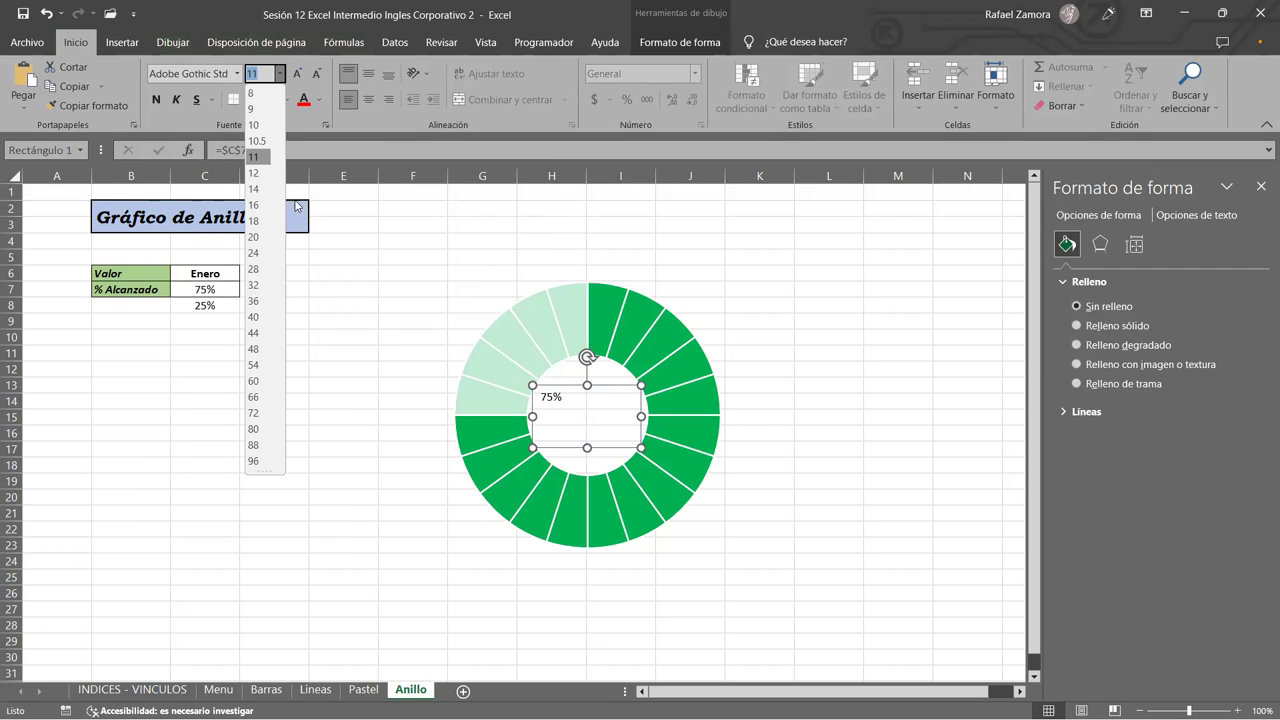
pyautogui.click(257, 319)
pyautogui.click(300, 97)
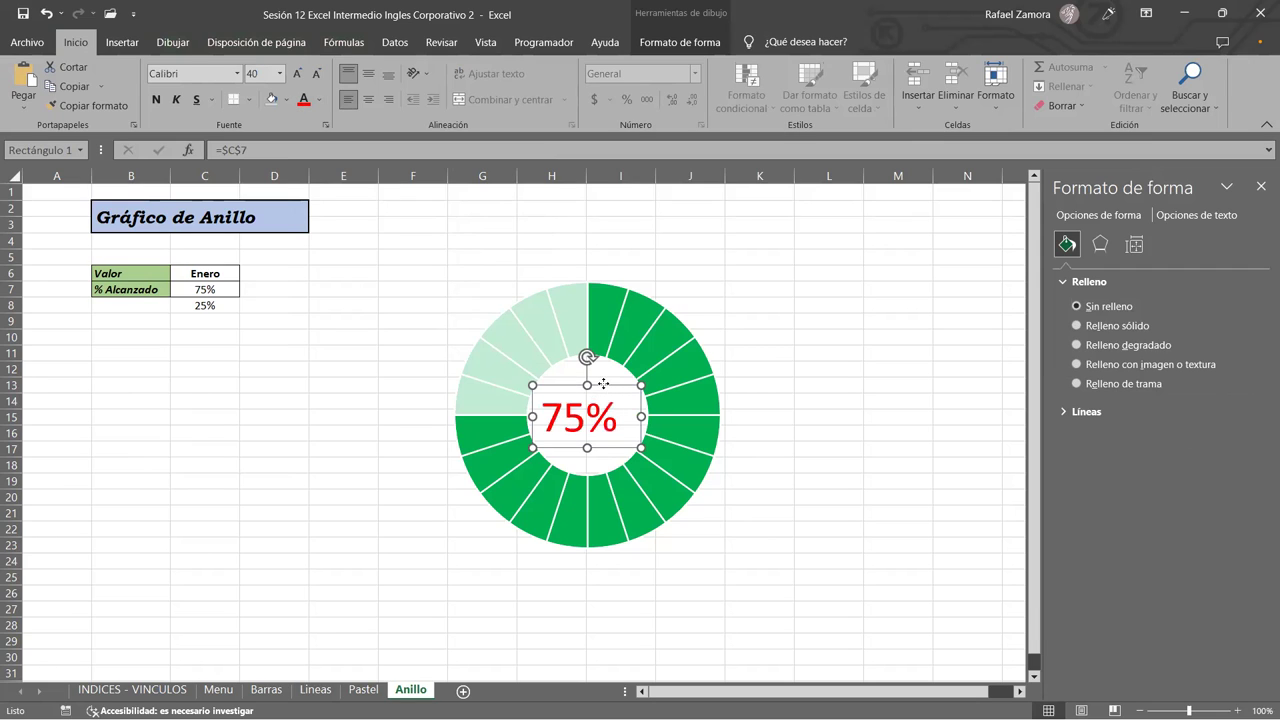
pyautogui.moveTo(603, 383); pyautogui.dragTo(610, 378)
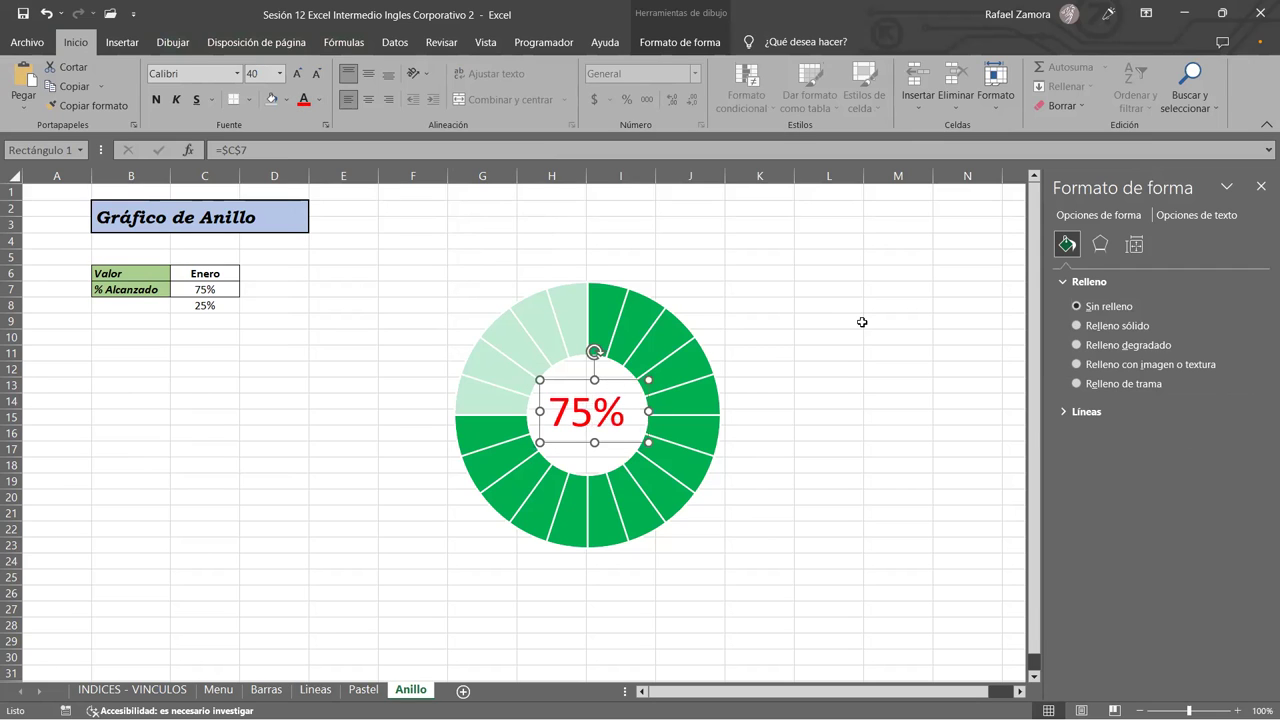
pyautogui.click(251, 391)
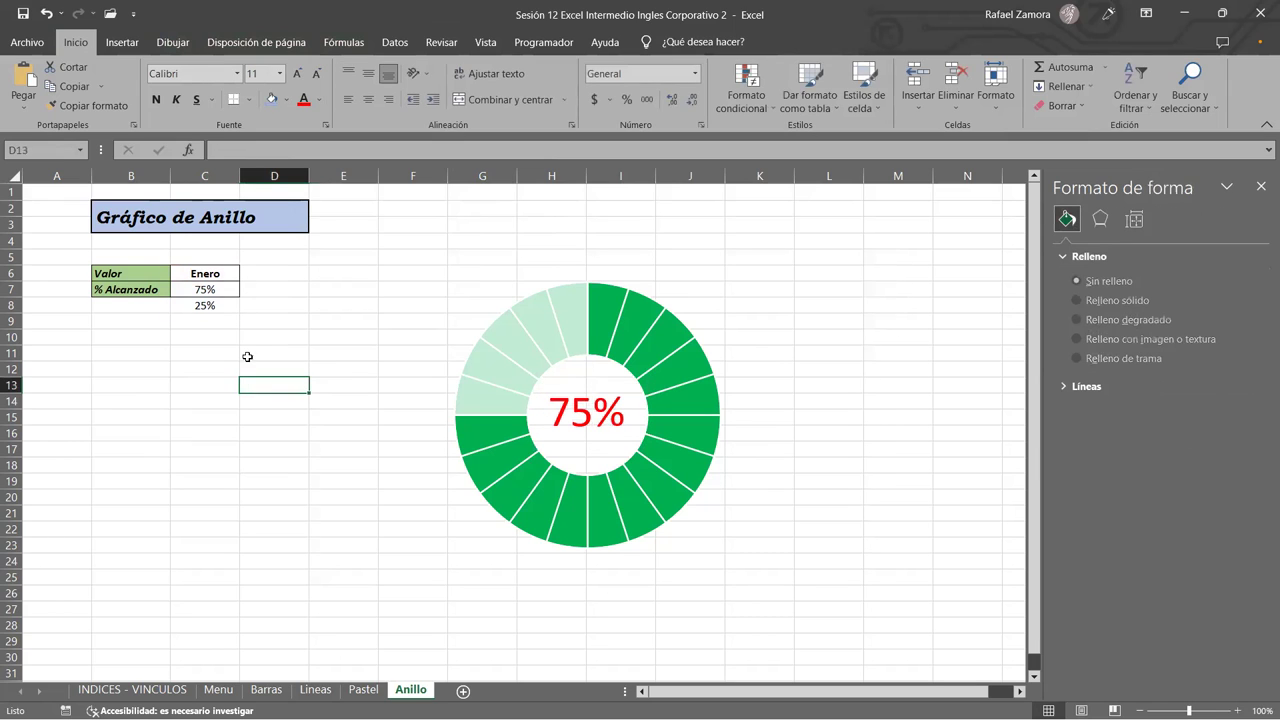
# - Hide the 25% value in C8 by making its font white
pyautogui.click(215, 302)
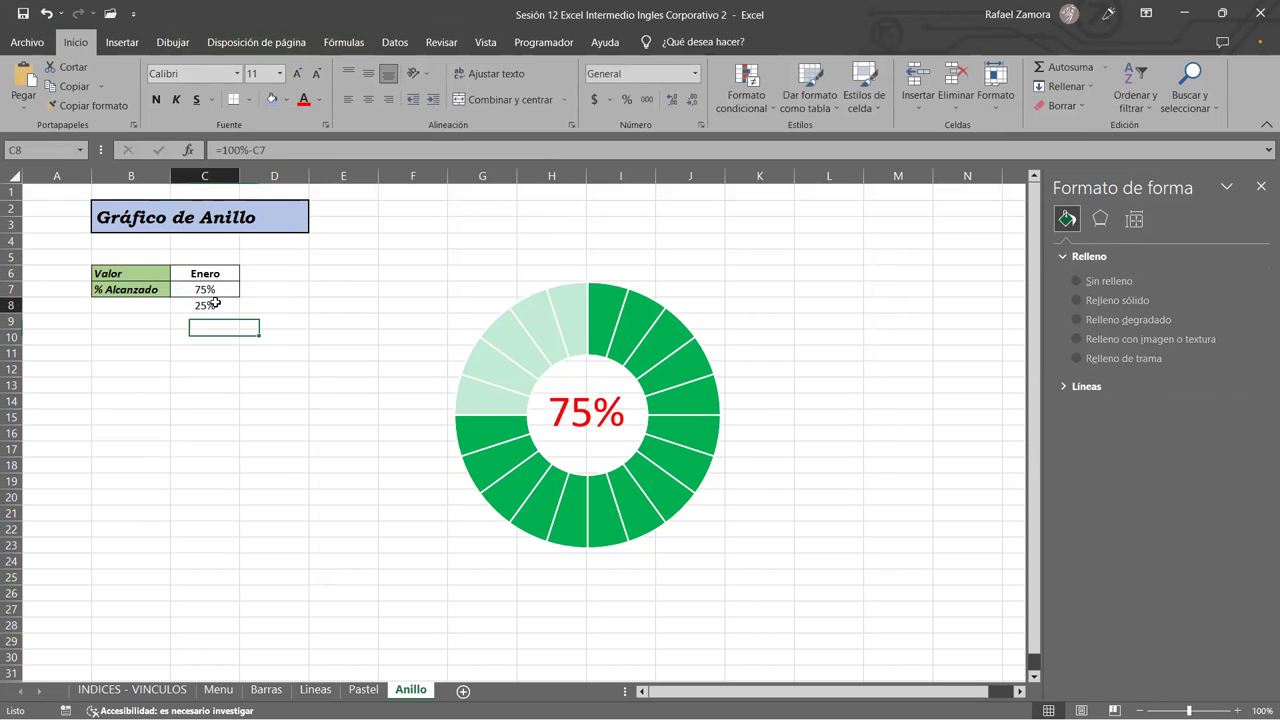
pyautogui.click(320, 100)
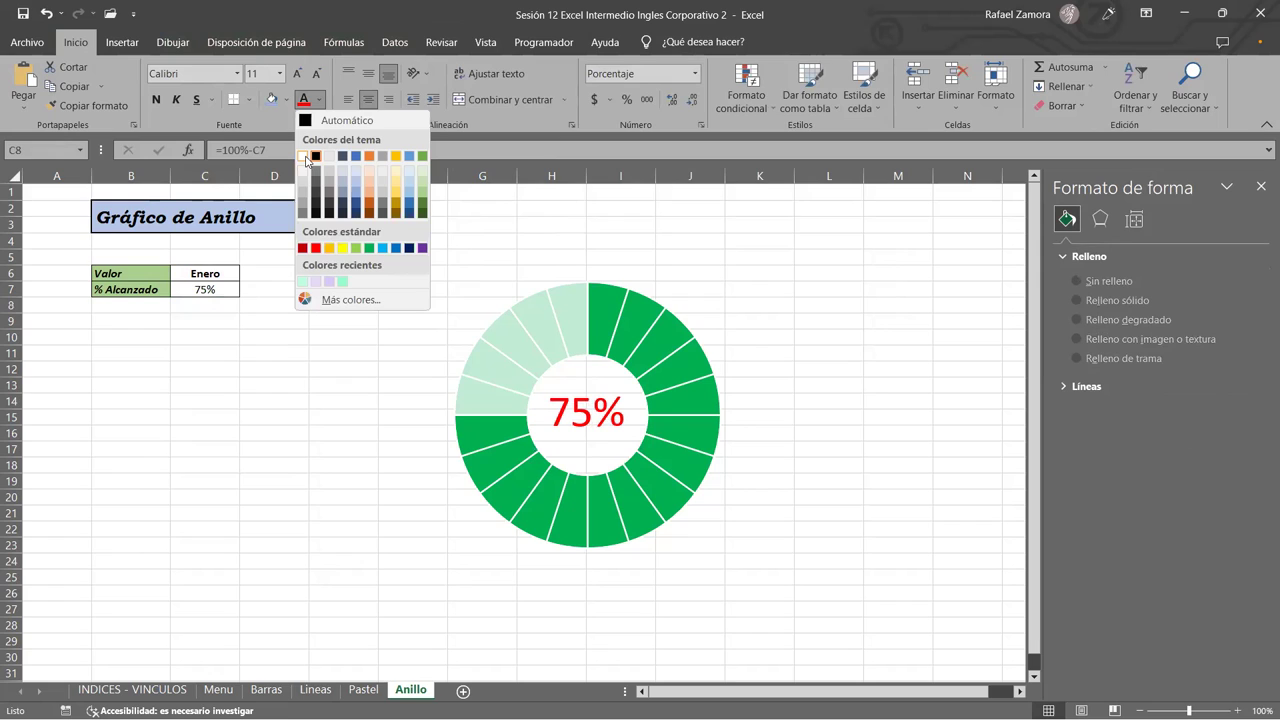
pyautogui.click(302, 156)
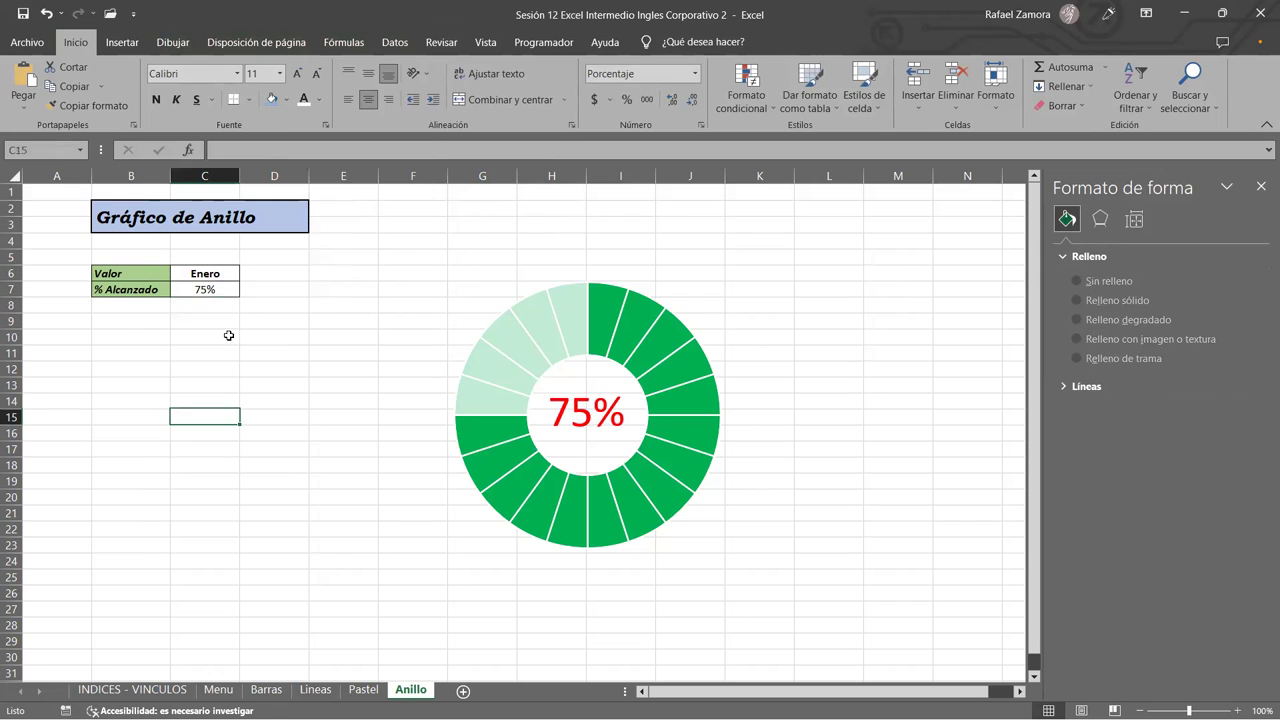
pyautogui.click(130, 337)
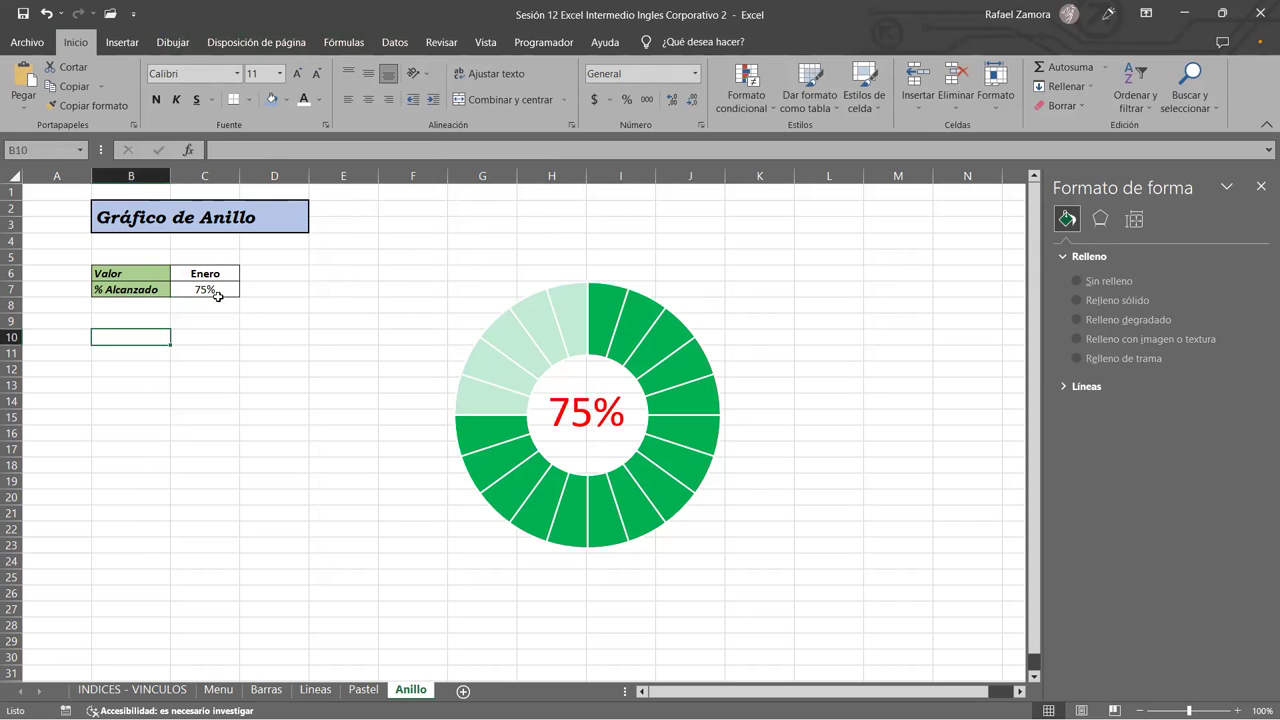
# - Enter 50%, 45%, 15%, then 80% in C7, and switch to the Menu sheet
pyautogui.click(220, 291)
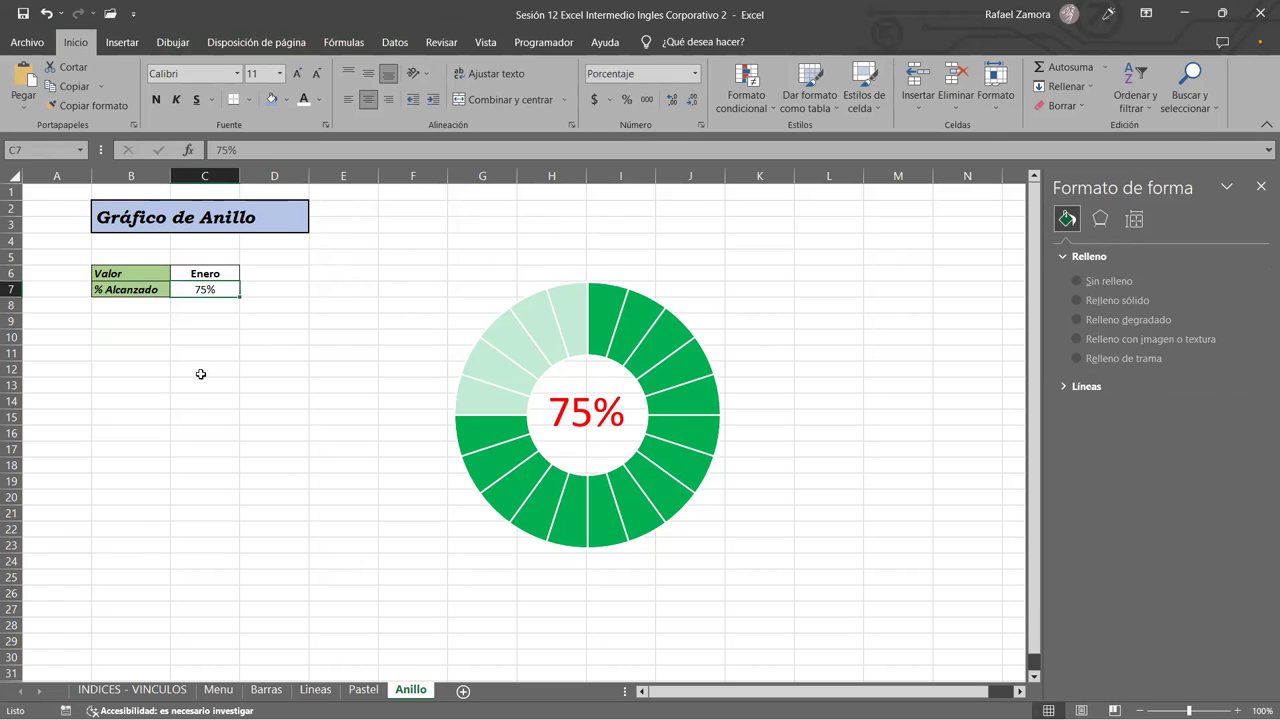
pyautogui.write('50')
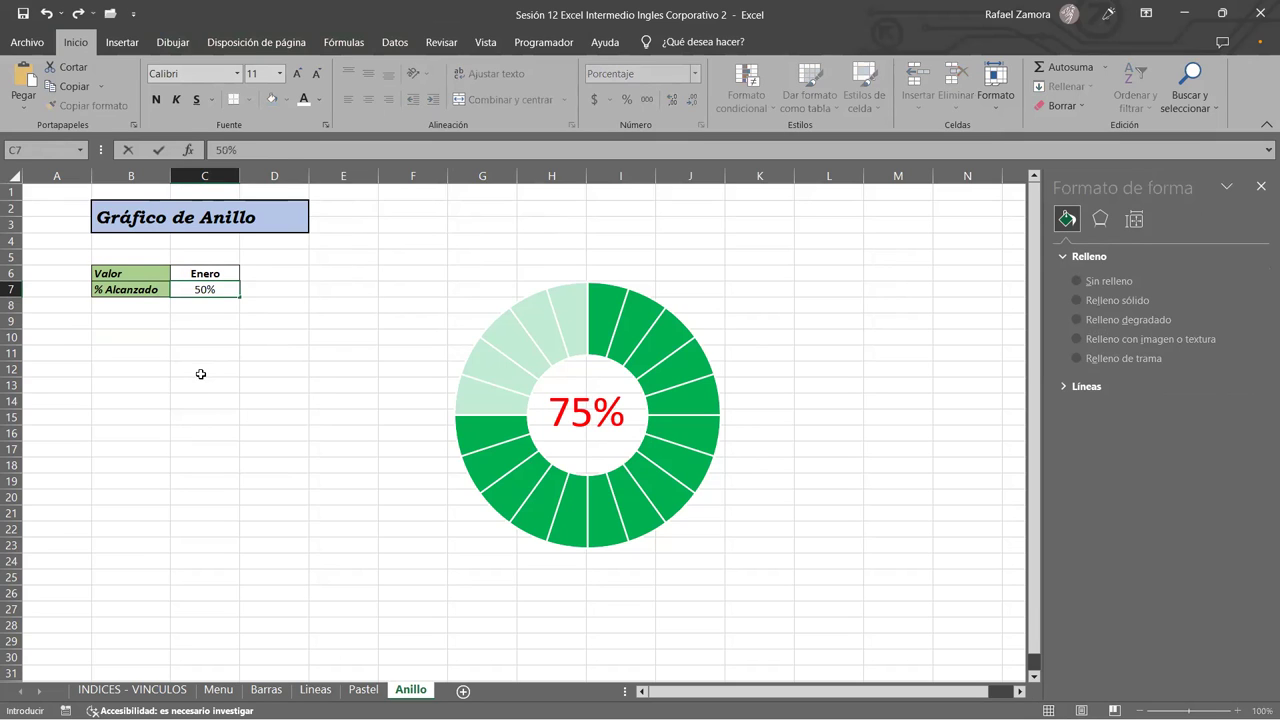
pyautogui.hotkey('ctrl', 'Return')
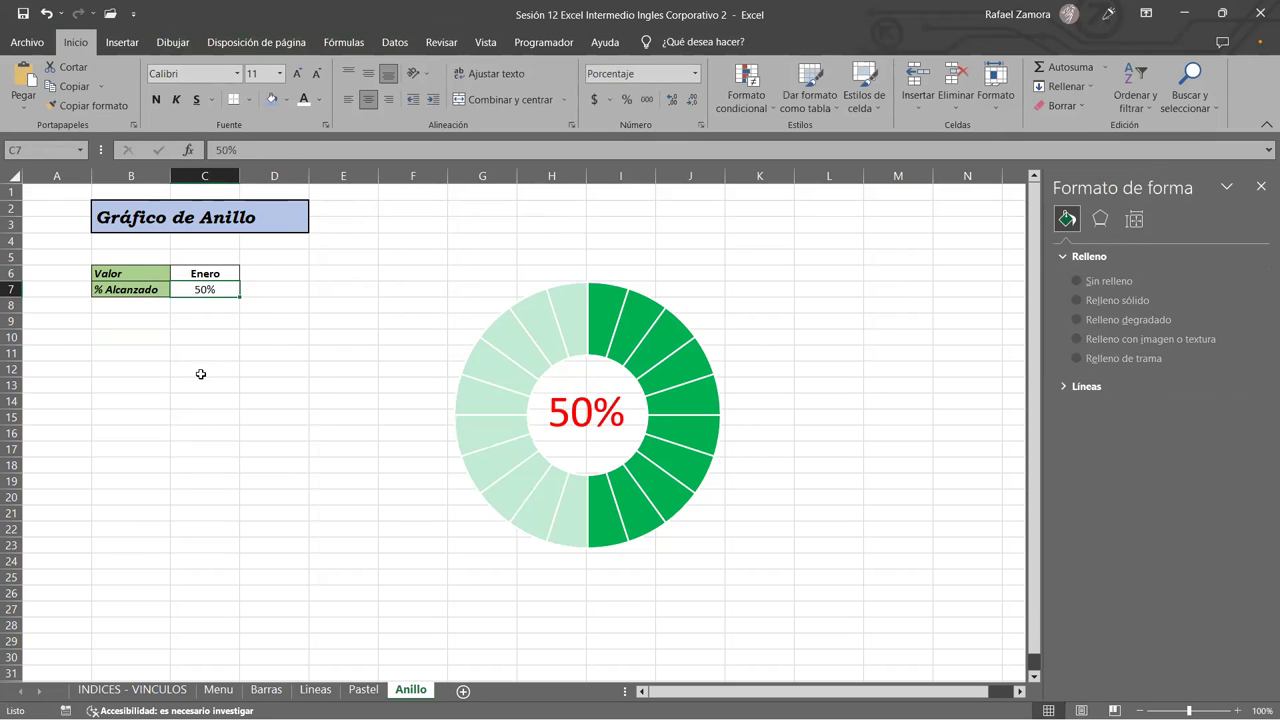
pyautogui.press('Down')
pyautogui.press('Up')
pyautogui.write('45')
pyautogui.hotkey('ctrl', 'Return')
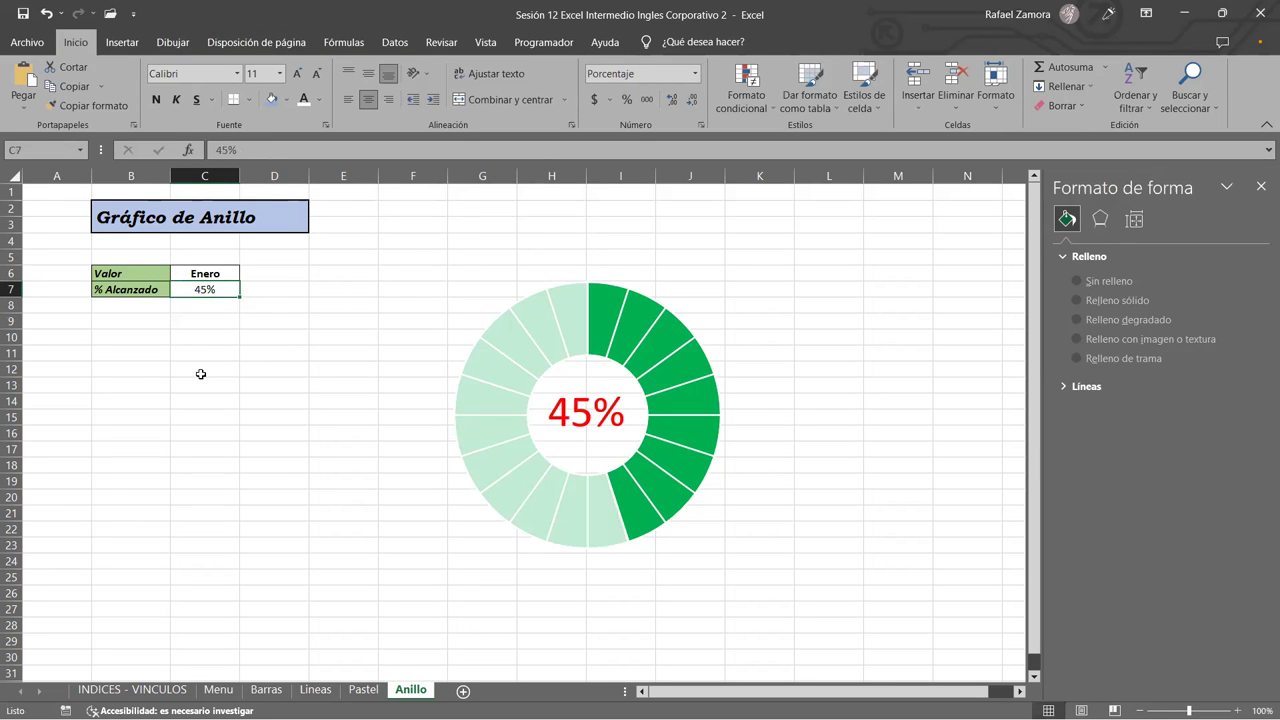
pyautogui.write('15')
pyautogui.hotkey('ctrl', 'Return')
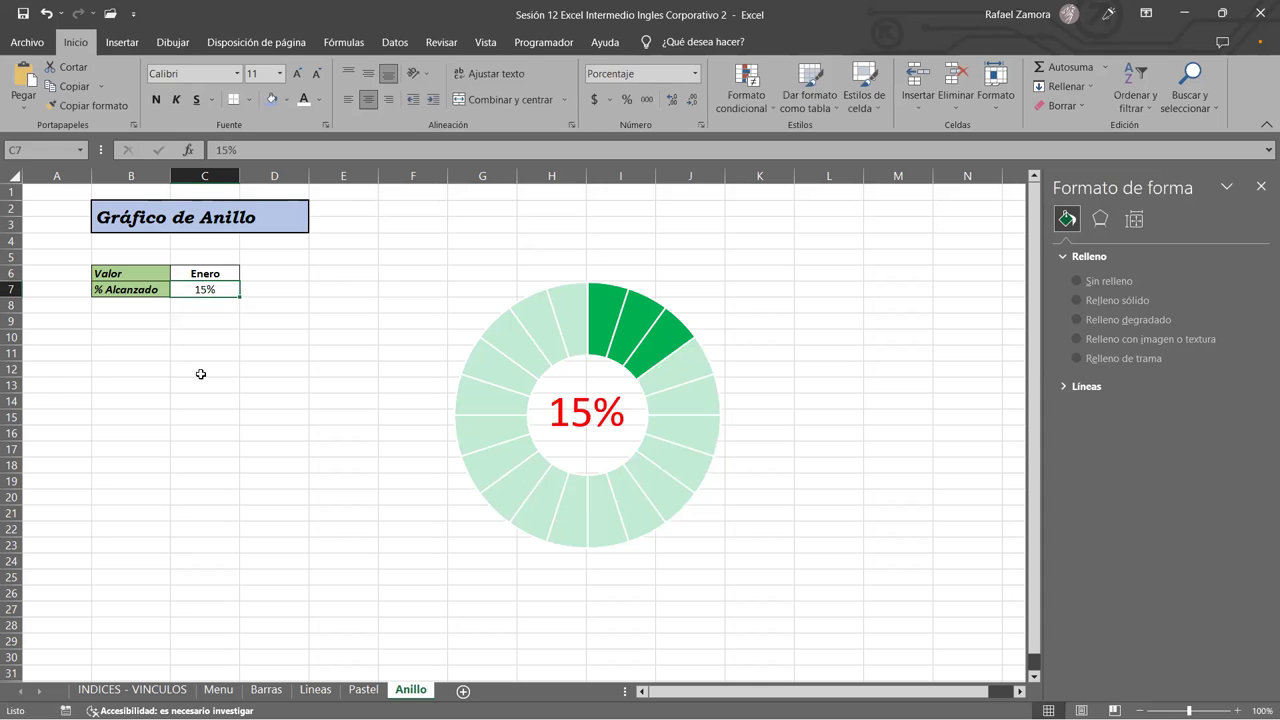
pyautogui.write('80')
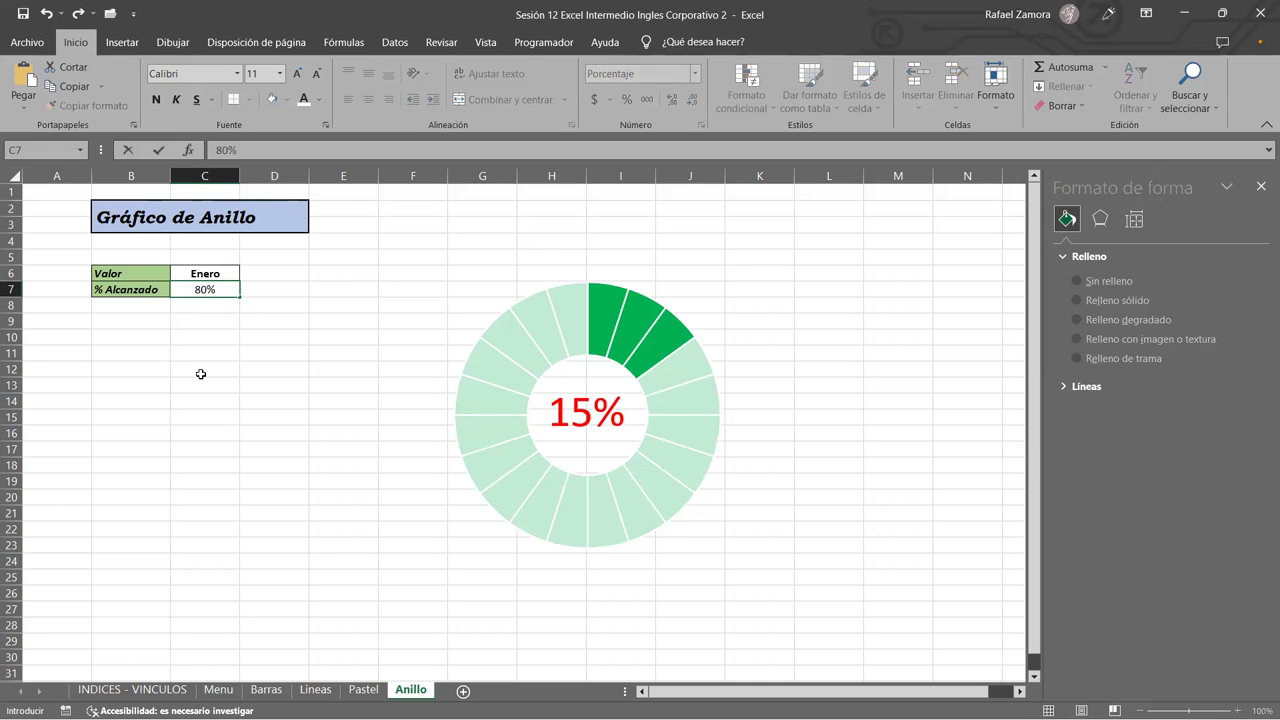
pyautogui.hotkey('ctrl', 'Return')
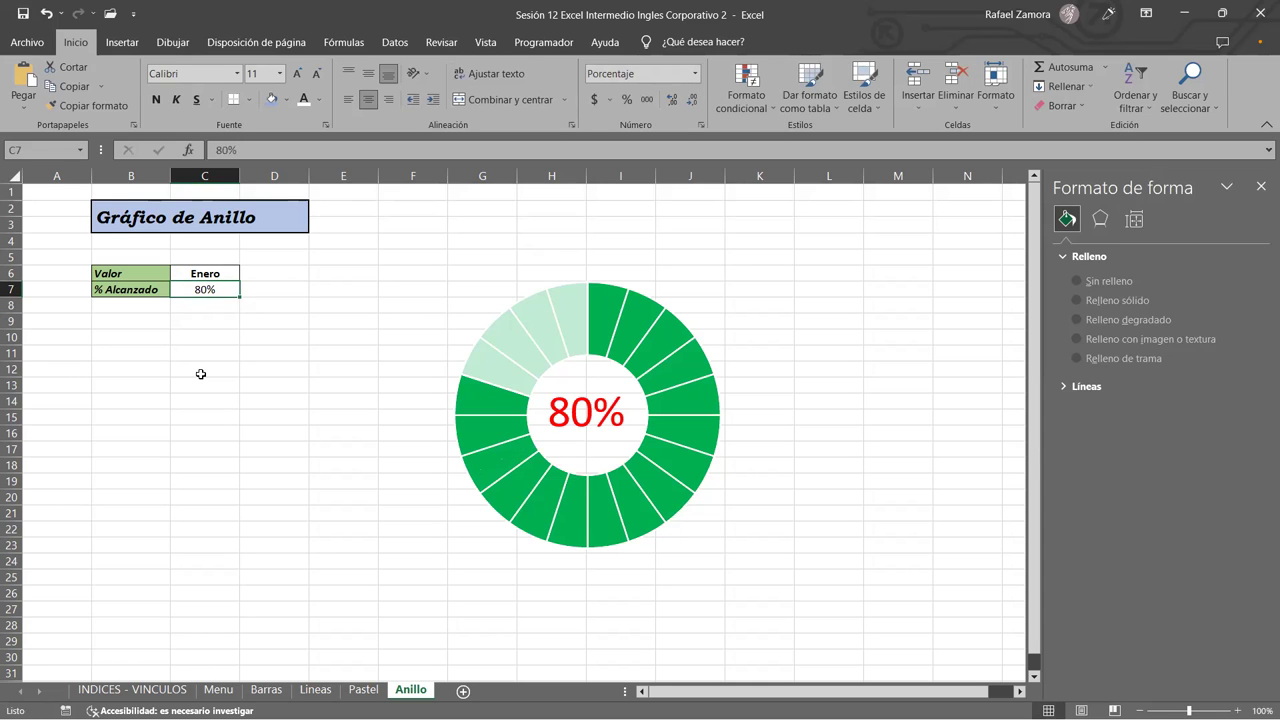
pyautogui.press('Down')
pyautogui.press('Down')
pyautogui.press('Down')
pyautogui.press('Down')
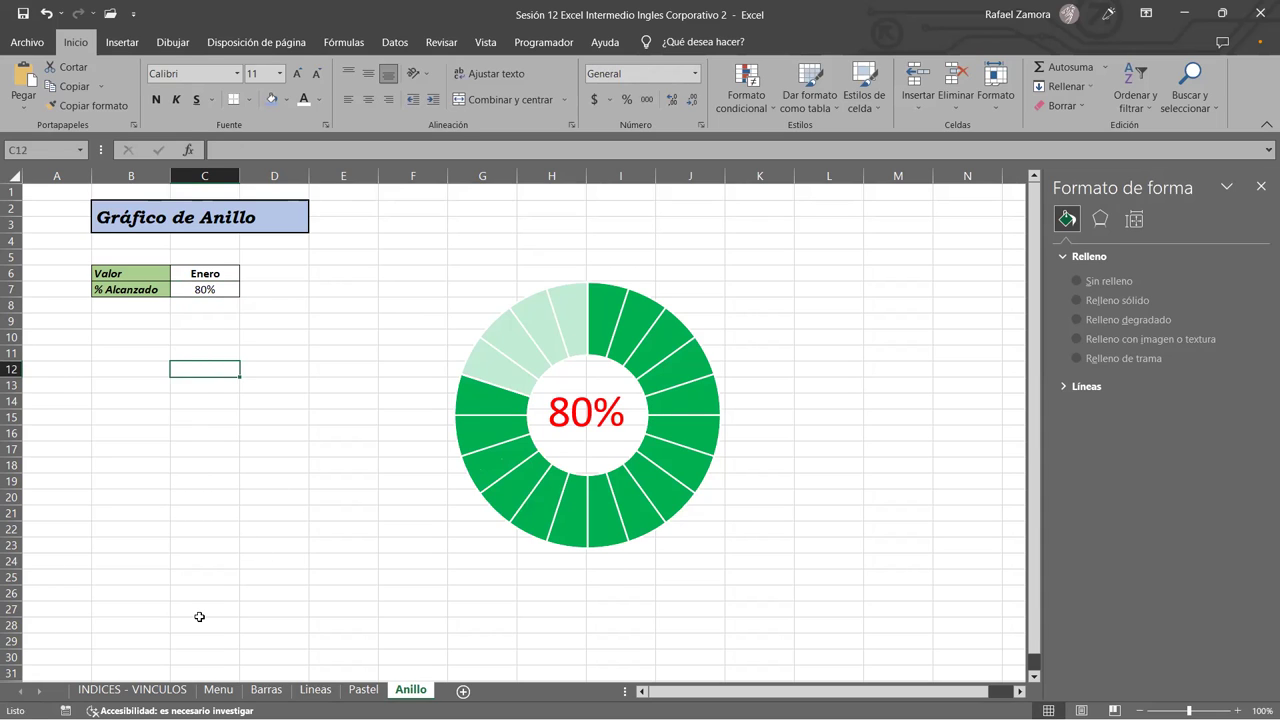
pyautogui.hotkey('ctrl', 'pageup')
pyautogui.hotkey('ctrl', 'pageup')
pyautogui.hotkey('ctrl', 'pageup')
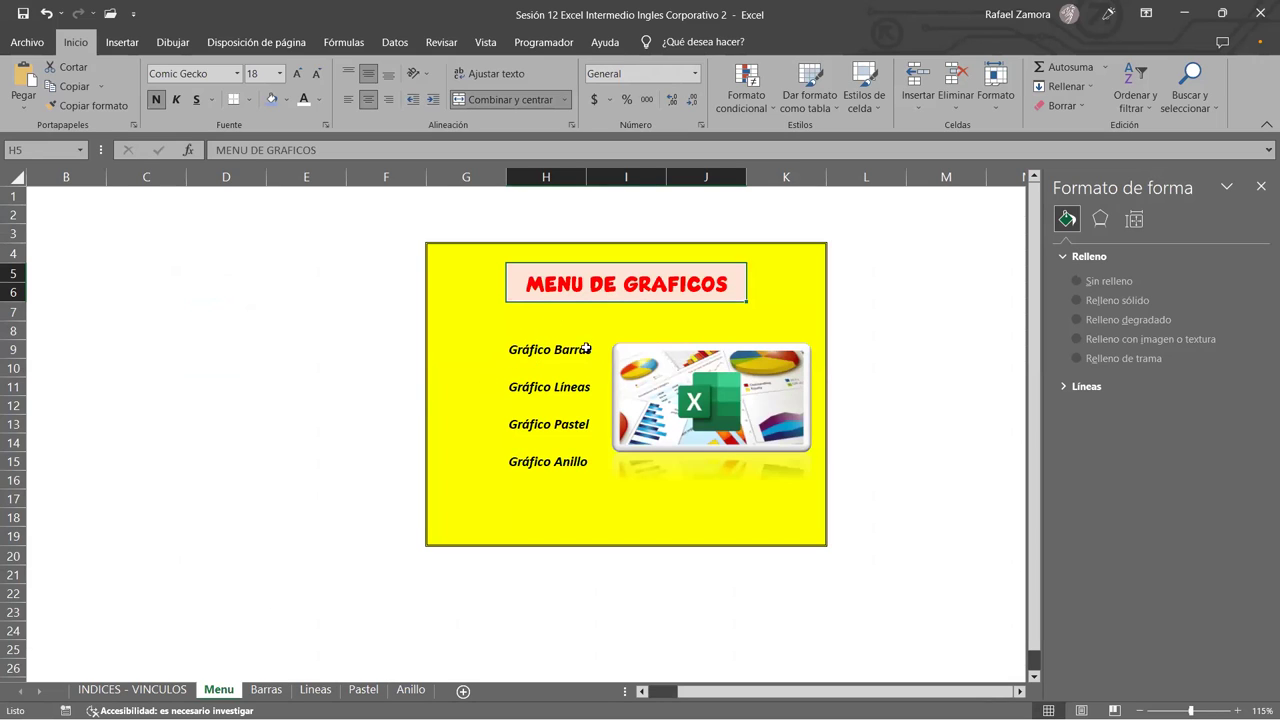
# - Close the Formato de forma pane and select the Gráfico Barras cell H9
pyautogui.click(541, 356)
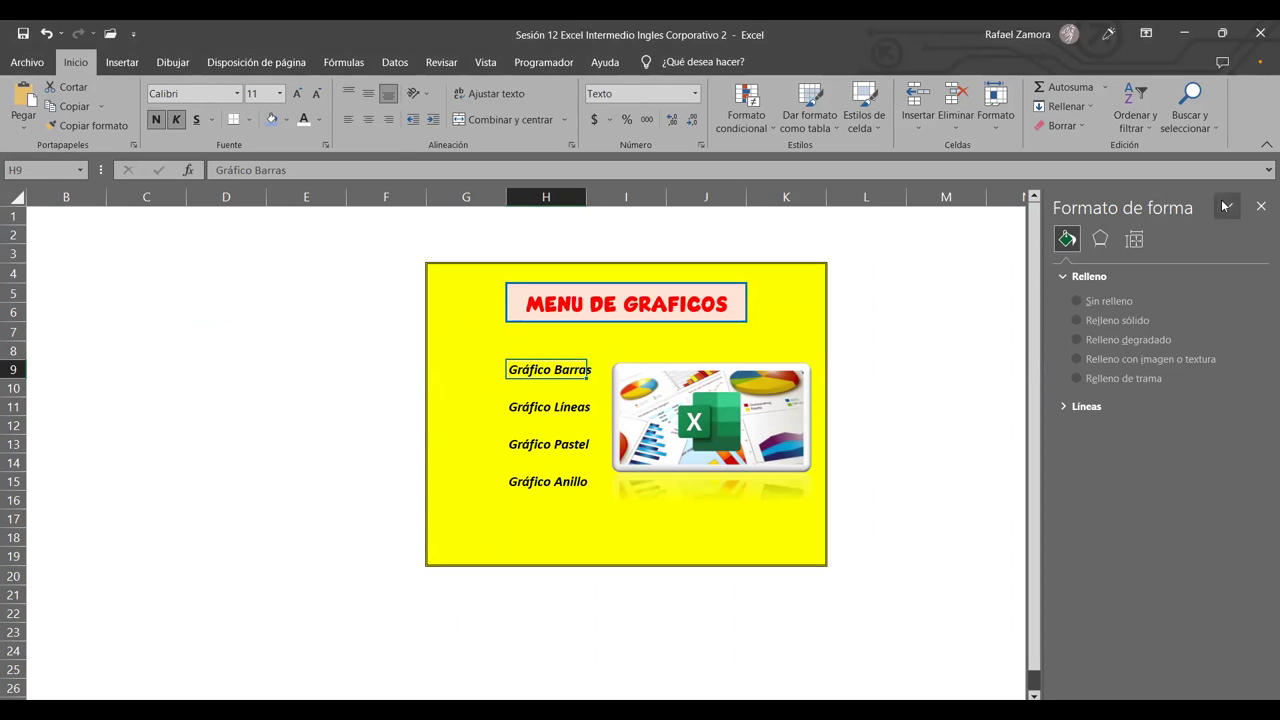
pyautogui.click(1261, 210)
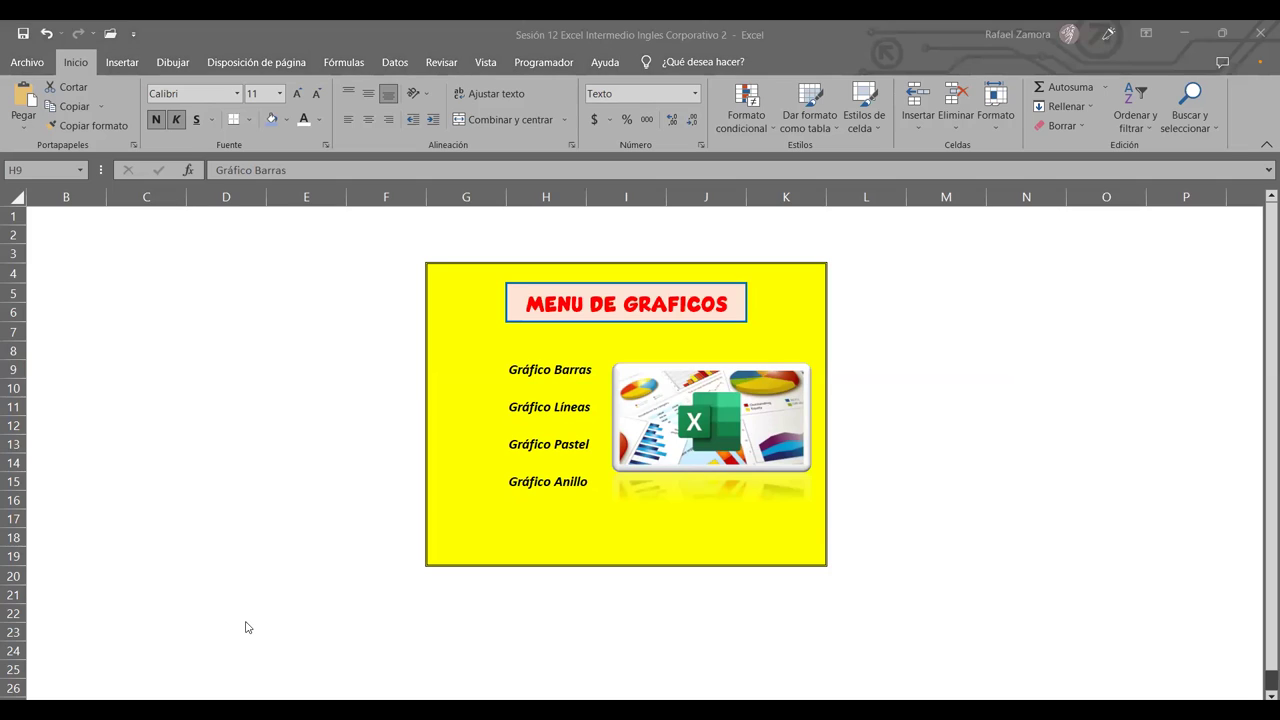
pyautogui.click(802, 328)
pyautogui.click(545, 370)
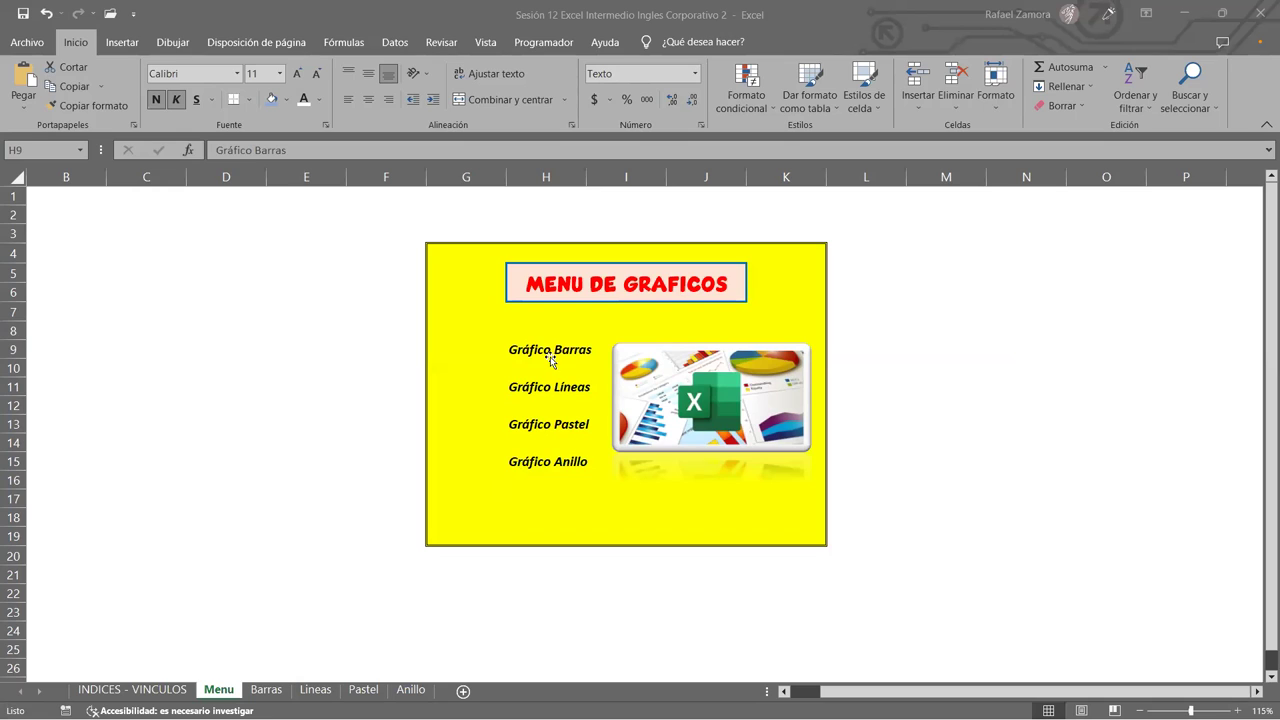
pyautogui.click(549, 354)
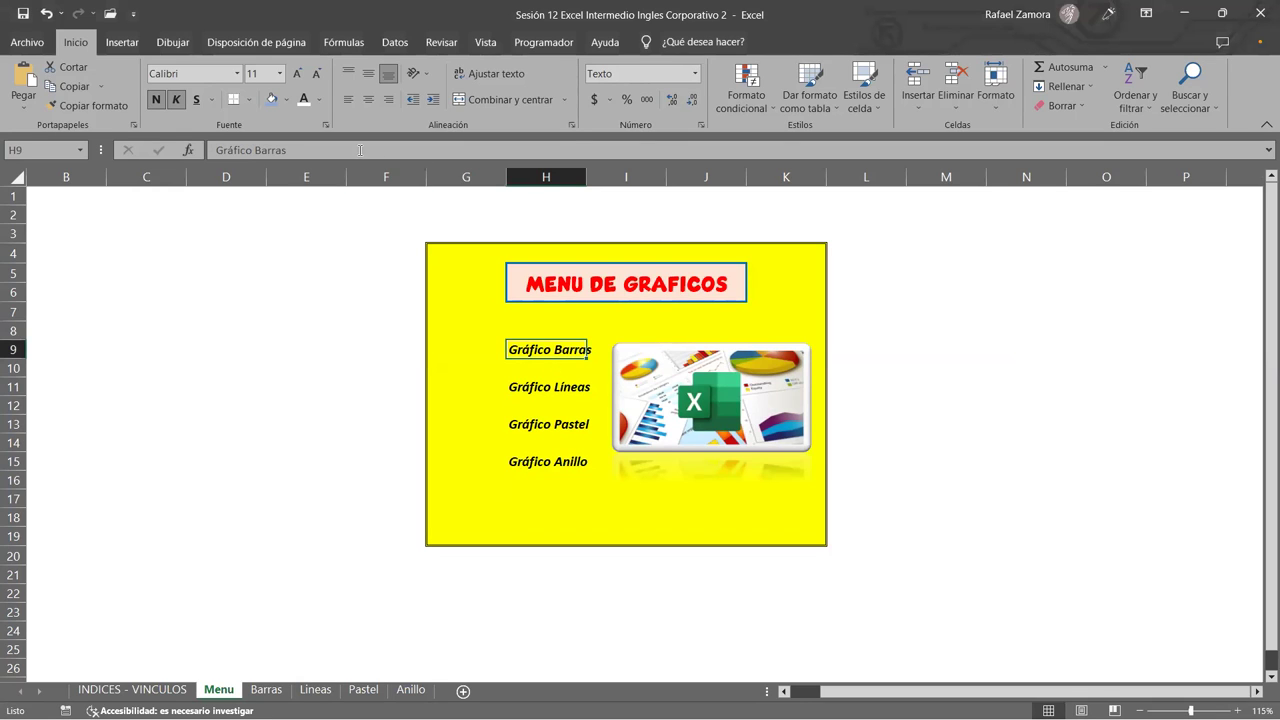
# - Draw a rectangle over the Gráfico Barras label and type 'Grafico Barras' in it
pyautogui.click(131, 46)
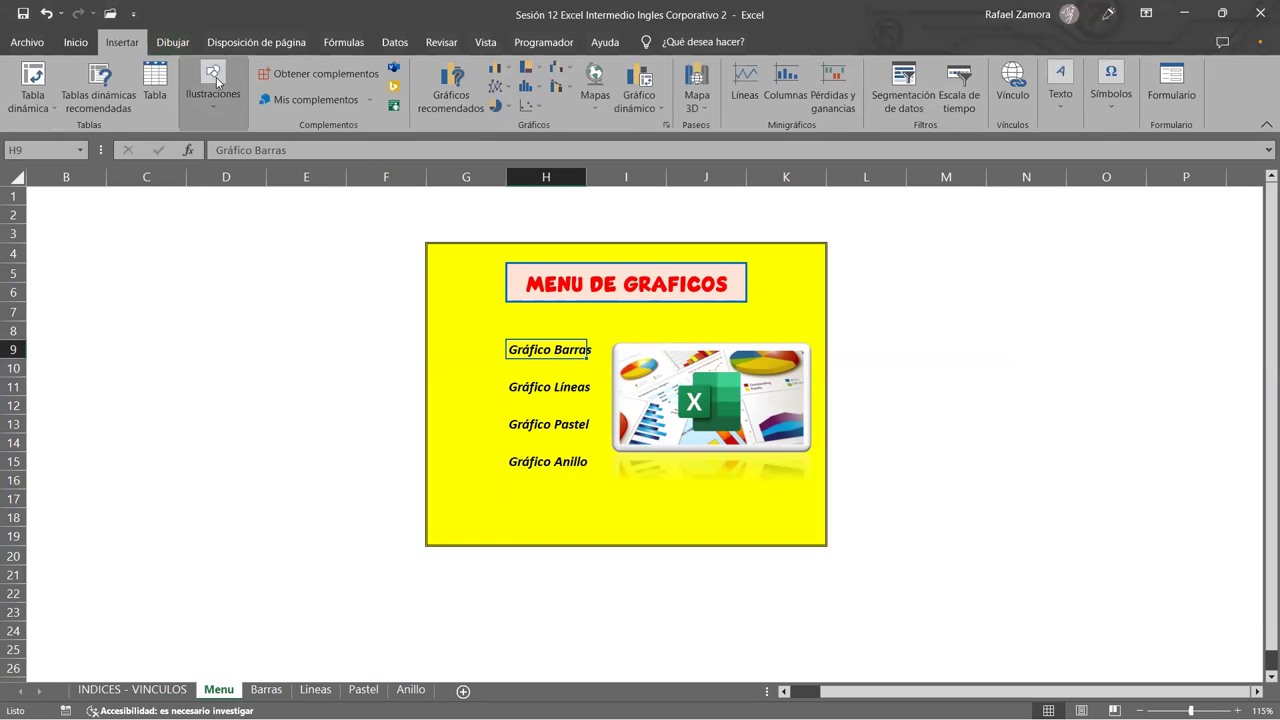
pyautogui.click(215, 80)
pyautogui.click(250, 178)
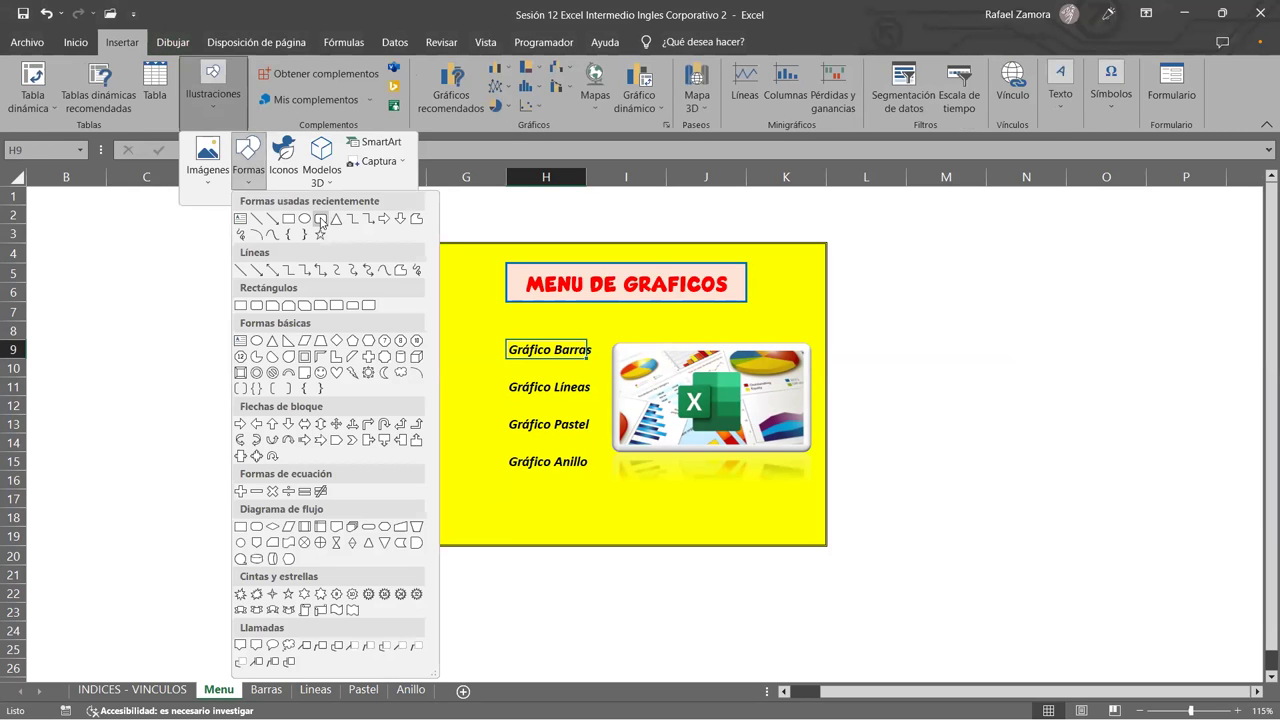
pyautogui.click(401, 273)
pyautogui.moveTo(481, 337)
pyautogui.mouseDown()
pyautogui.moveTo(586, 361)
pyautogui.moveTo(498, 352)
pyautogui.mouseUp()
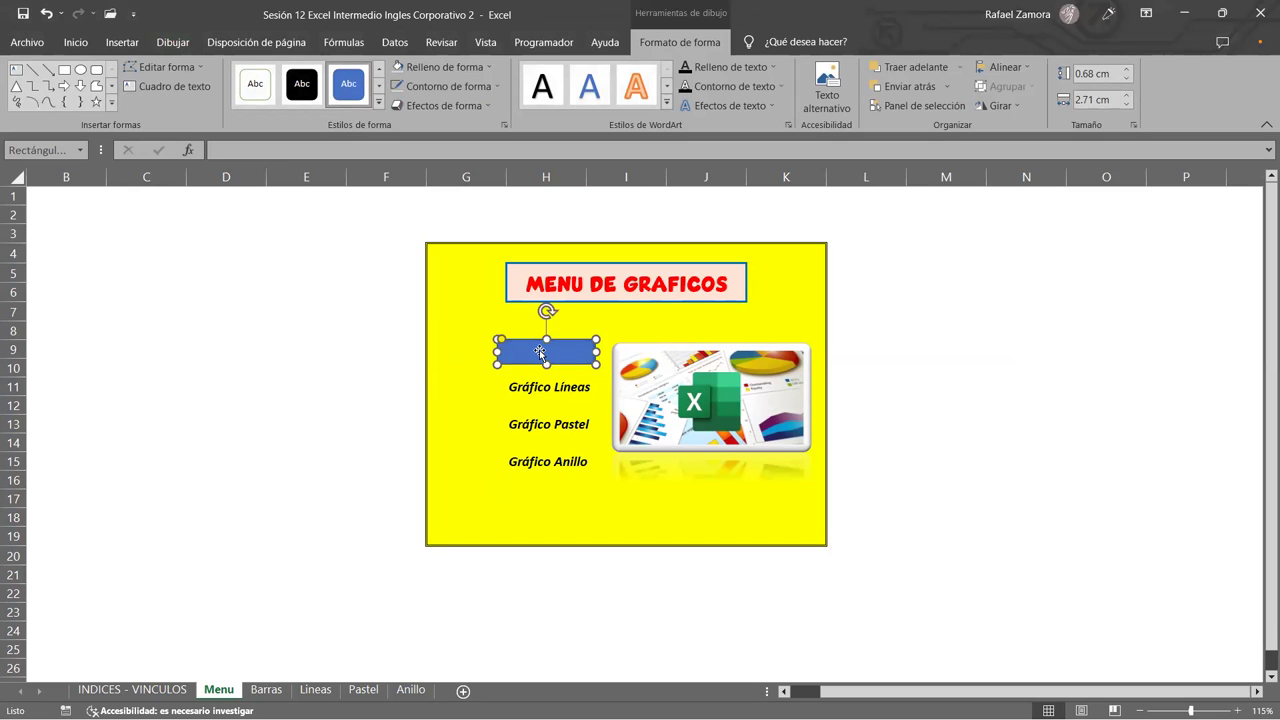
pyautogui.write('Grafico Barras')
# - Widen the button to 3.18 cm and centre its text
pyautogui.moveTo(496, 352); pyautogui.dragTo(483, 352)
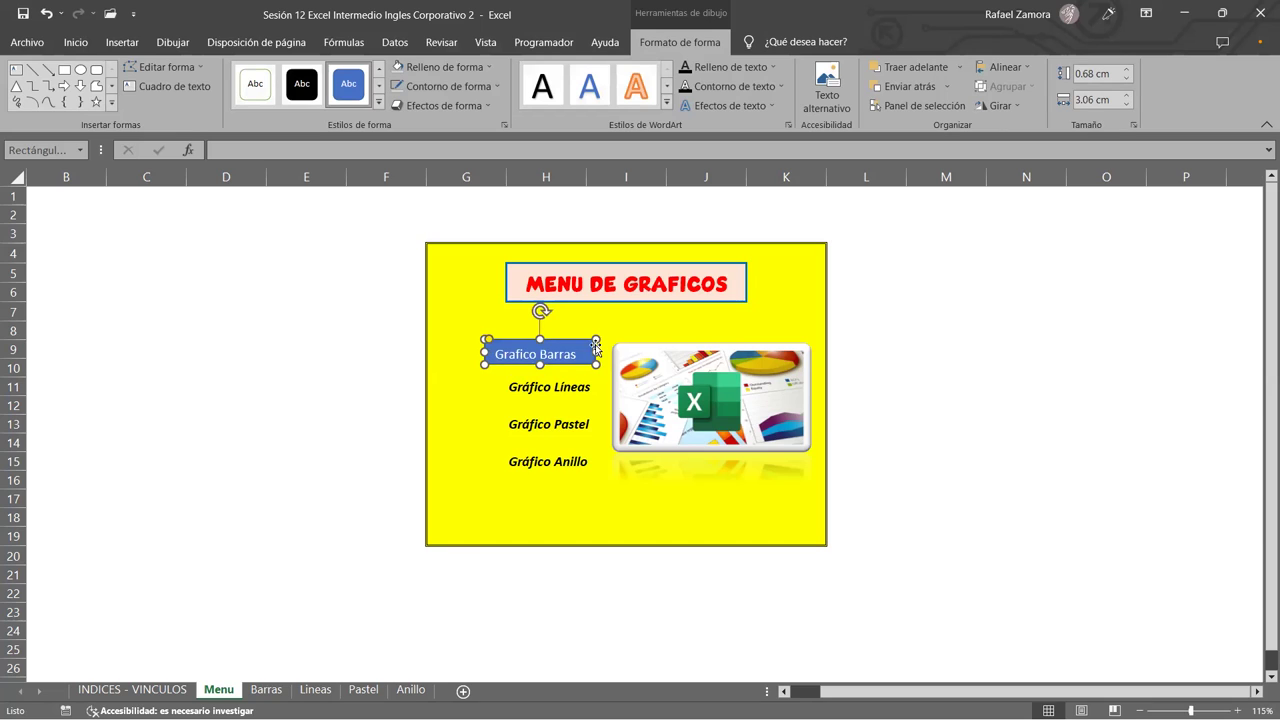
pyautogui.moveTo(597, 350); pyautogui.dragTo(542, 370)
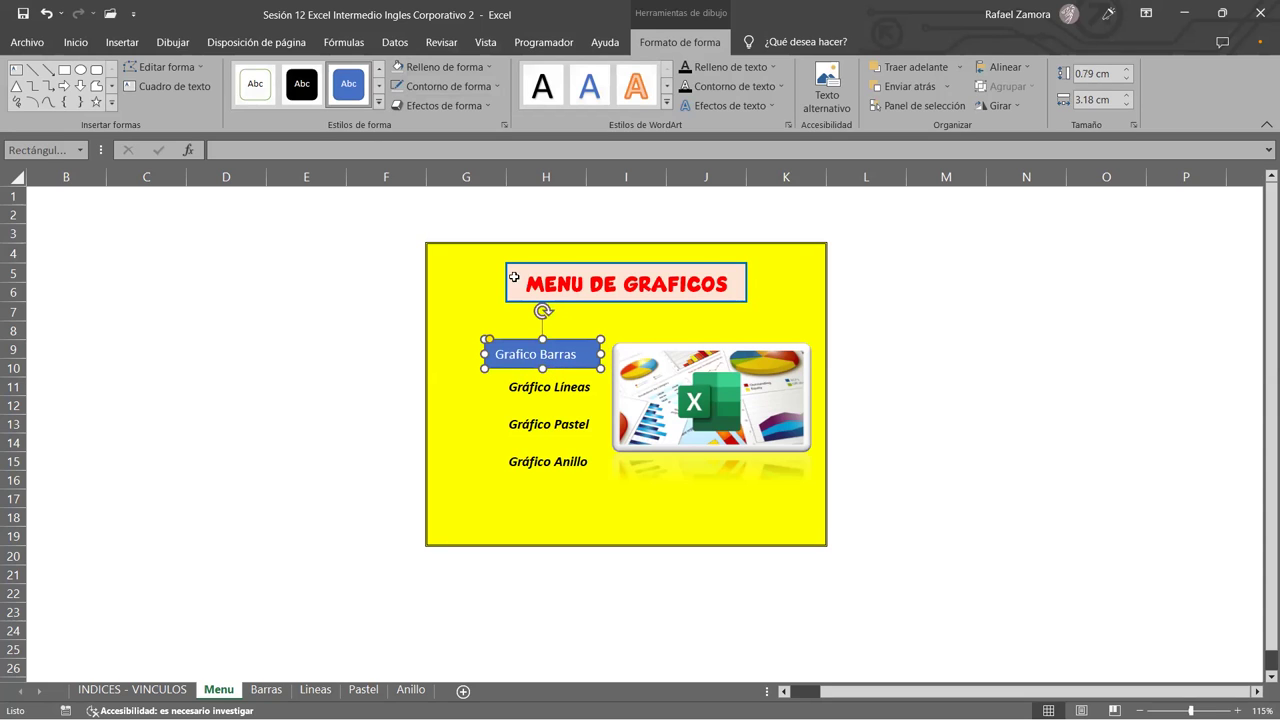
pyautogui.click(75, 42)
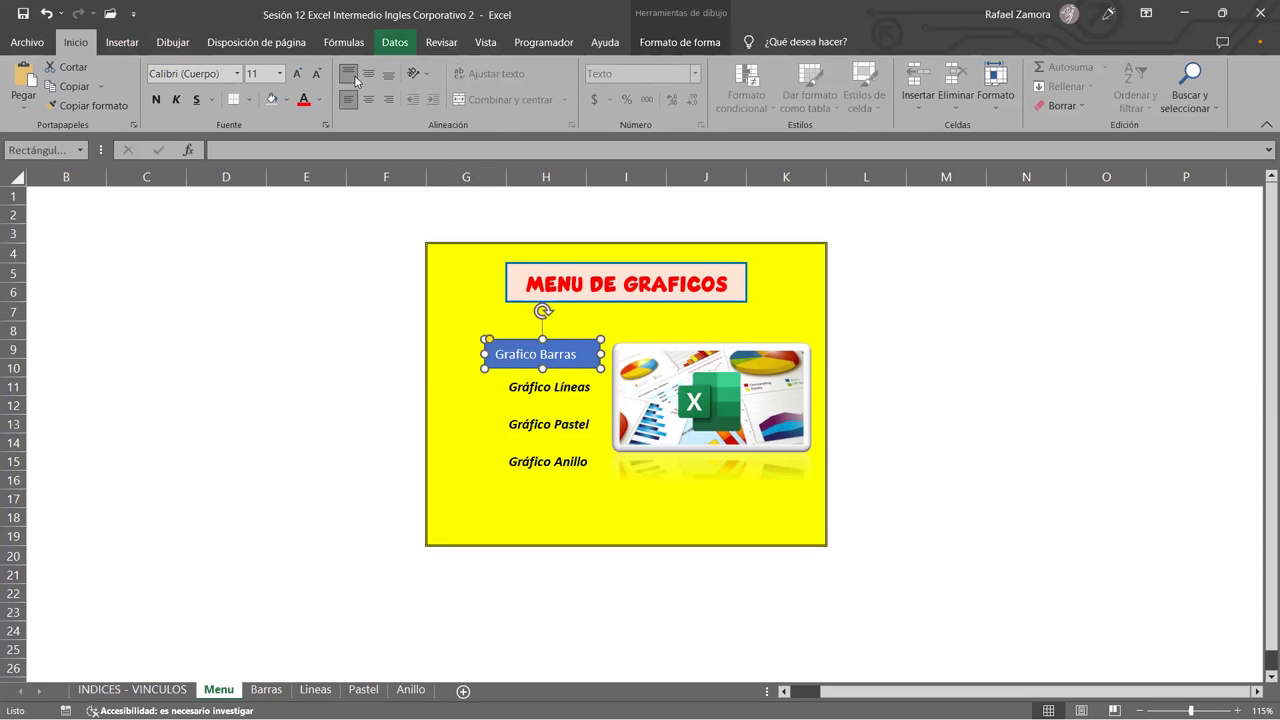
pyautogui.click(366, 107)
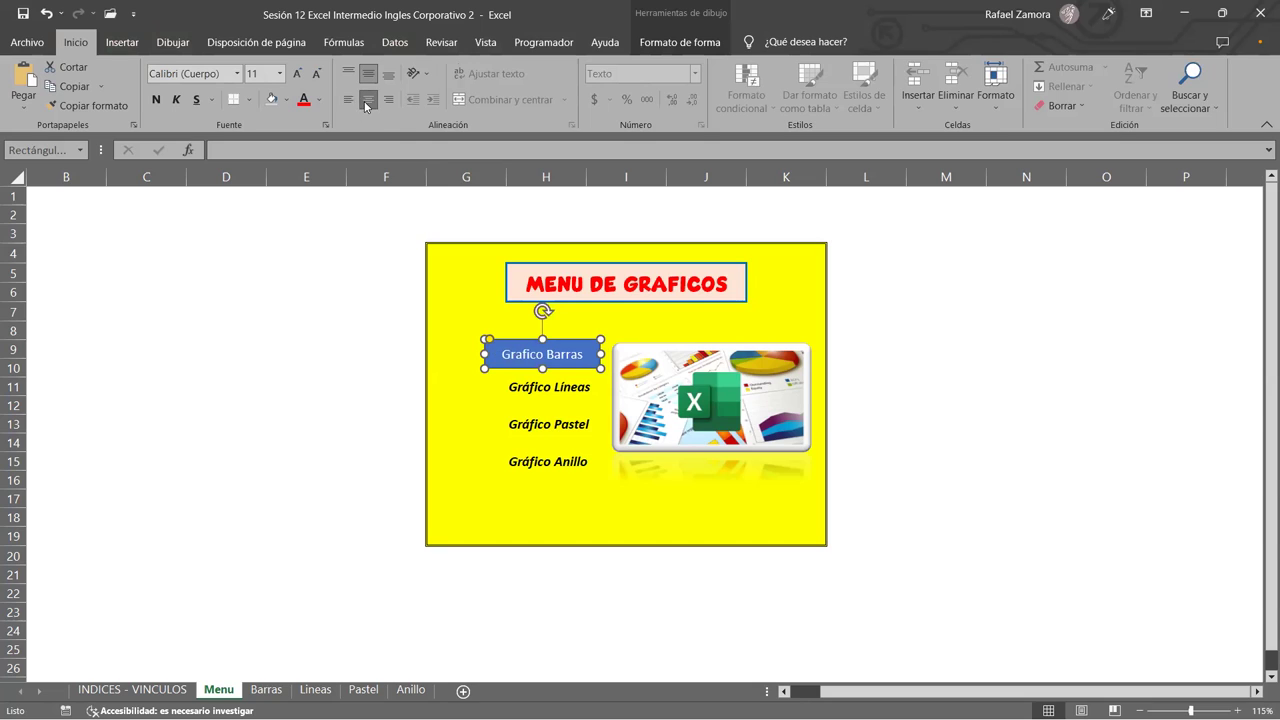
pyautogui.moveTo(484, 355); pyautogui.dragTo(490, 356)
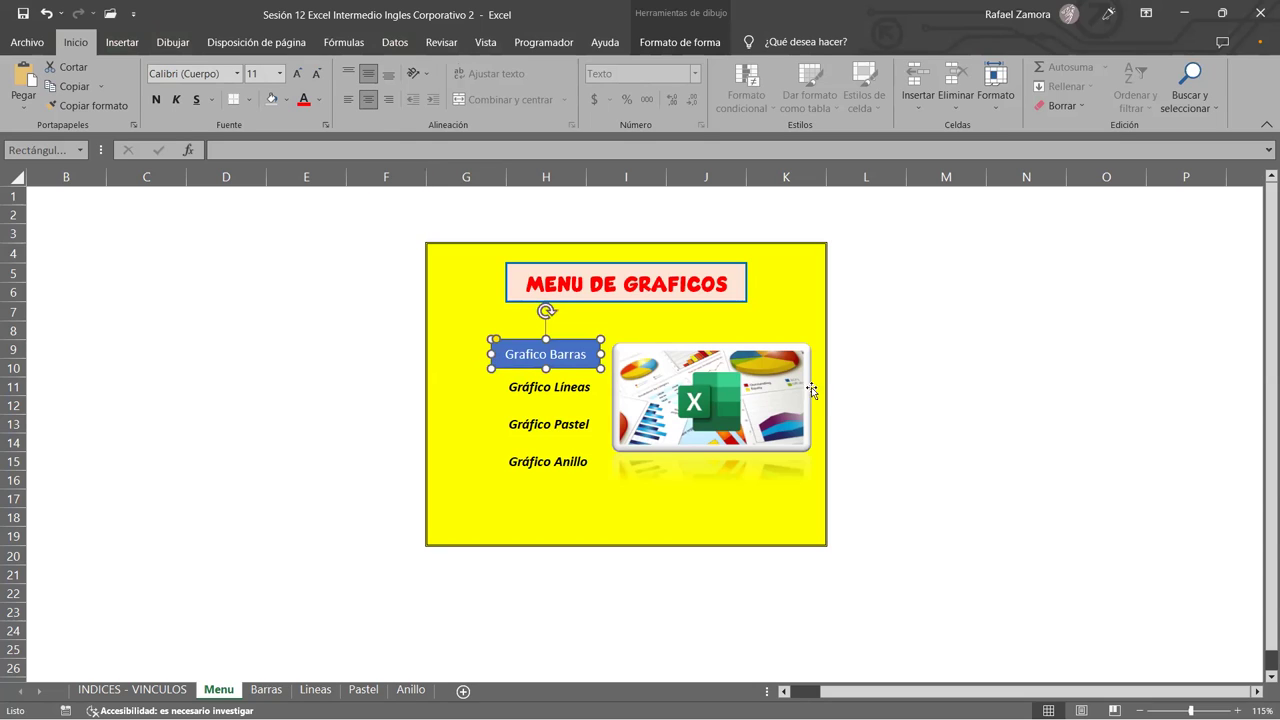
pyautogui.click(1026, 368)
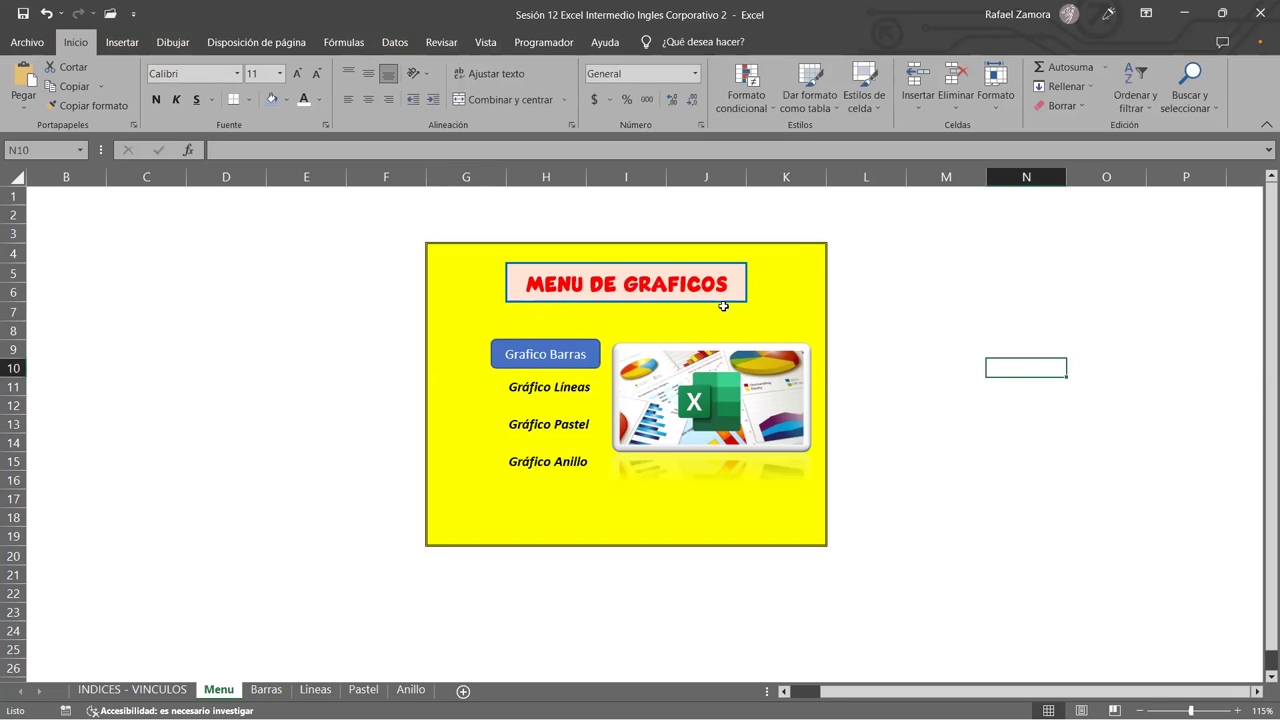
# - Duplicate the Grafico Barras button into four stacked copies over the menu labels
pyautogui.keyDown('ctrl'); pyautogui.click(575, 347); pyautogui.keyUp('ctrl')
pyautogui.moveTo(575, 347); pyautogui.dragTo(573, 383)
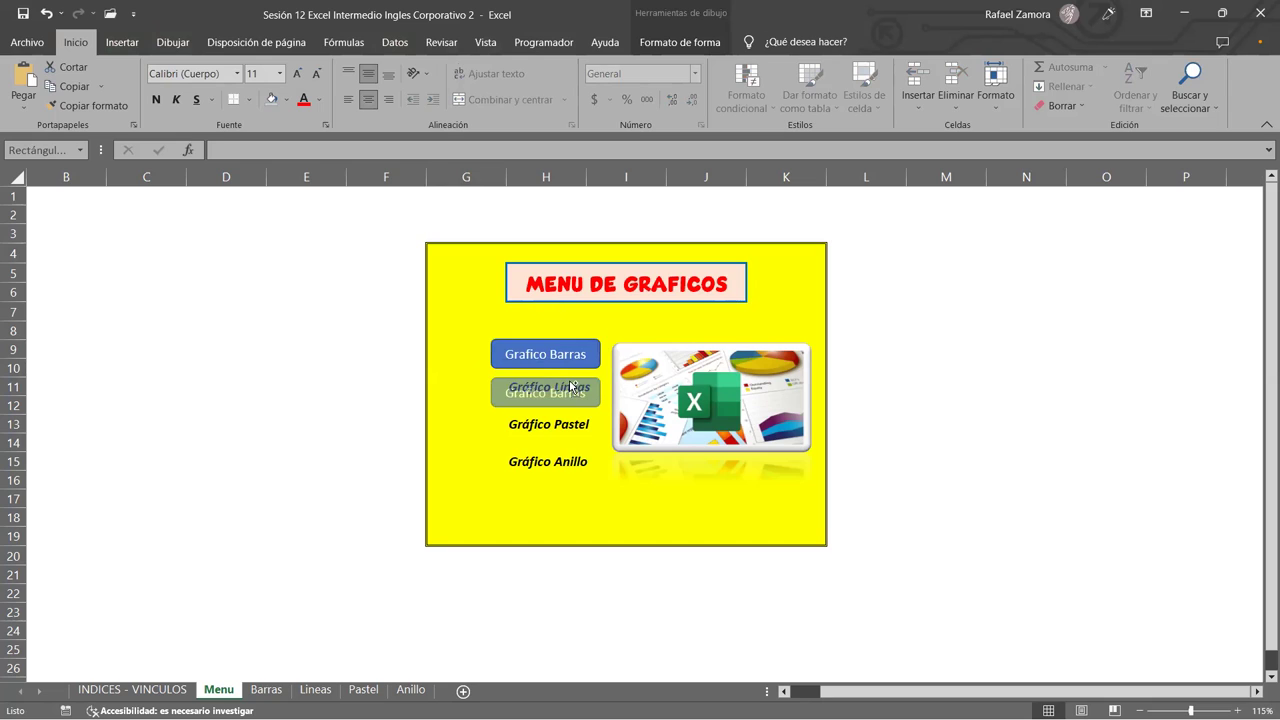
pyautogui.moveTo(573, 383); pyautogui.dragTo(572, 421)
pyautogui.keyDown('ctrl'); pyautogui.click(572, 344); pyautogui.keyUp('ctrl')
pyautogui.keyDown('ctrl'); pyautogui.click(569, 385); pyautogui.keyUp('ctrl')
# - Apply a Bisel shape effect to all four buttons
pyautogui.keyDown('ctrl'); pyautogui.click(583, 358); pyautogui.keyUp('ctrl')
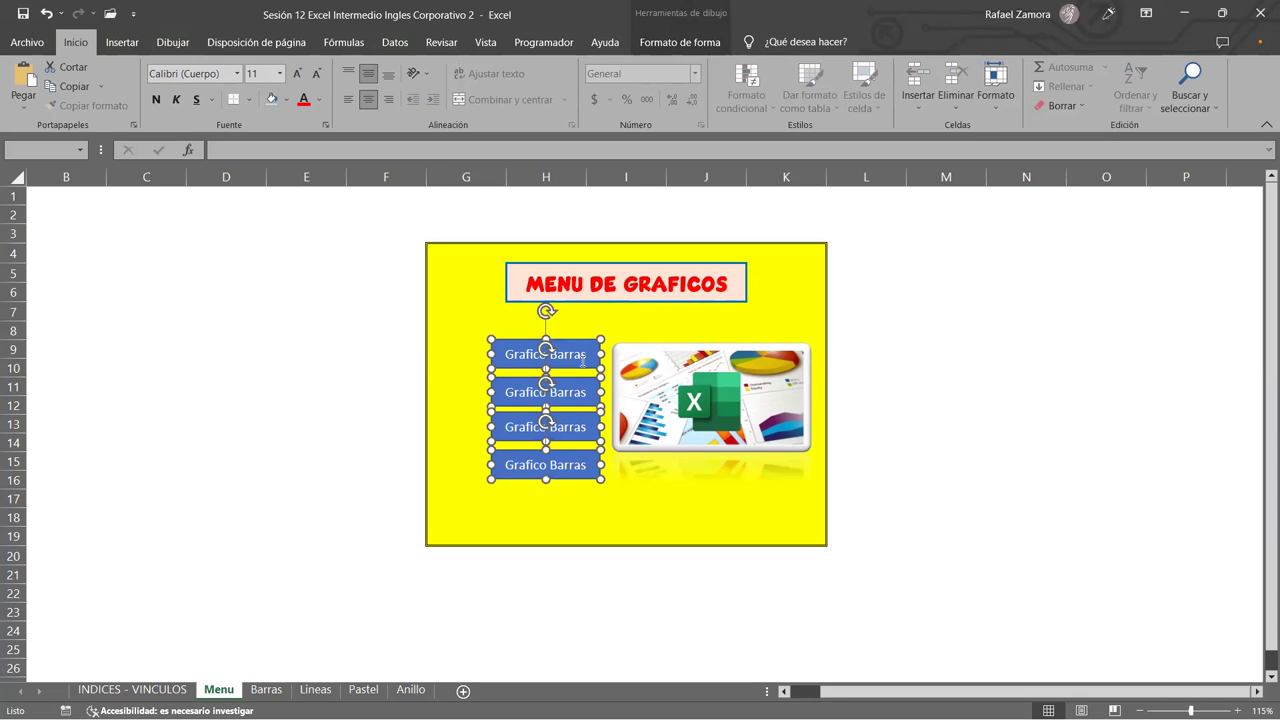
pyautogui.click(683, 42)
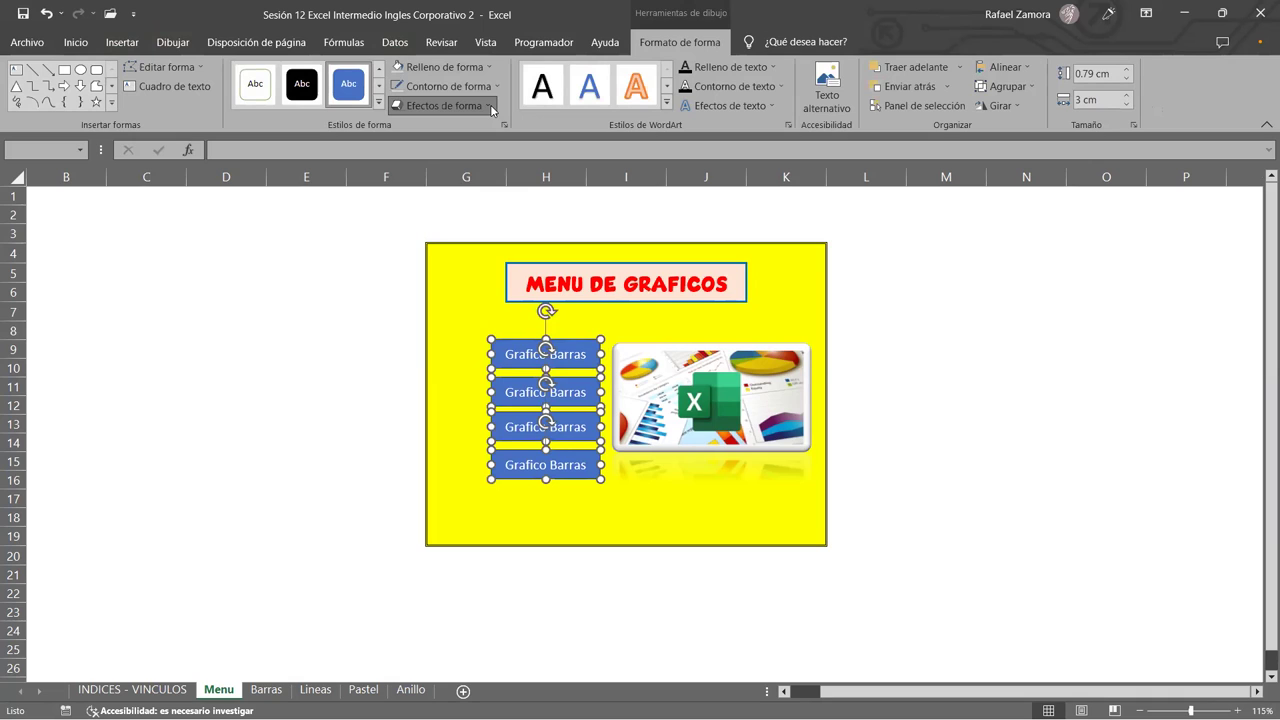
pyautogui.click(443, 105)
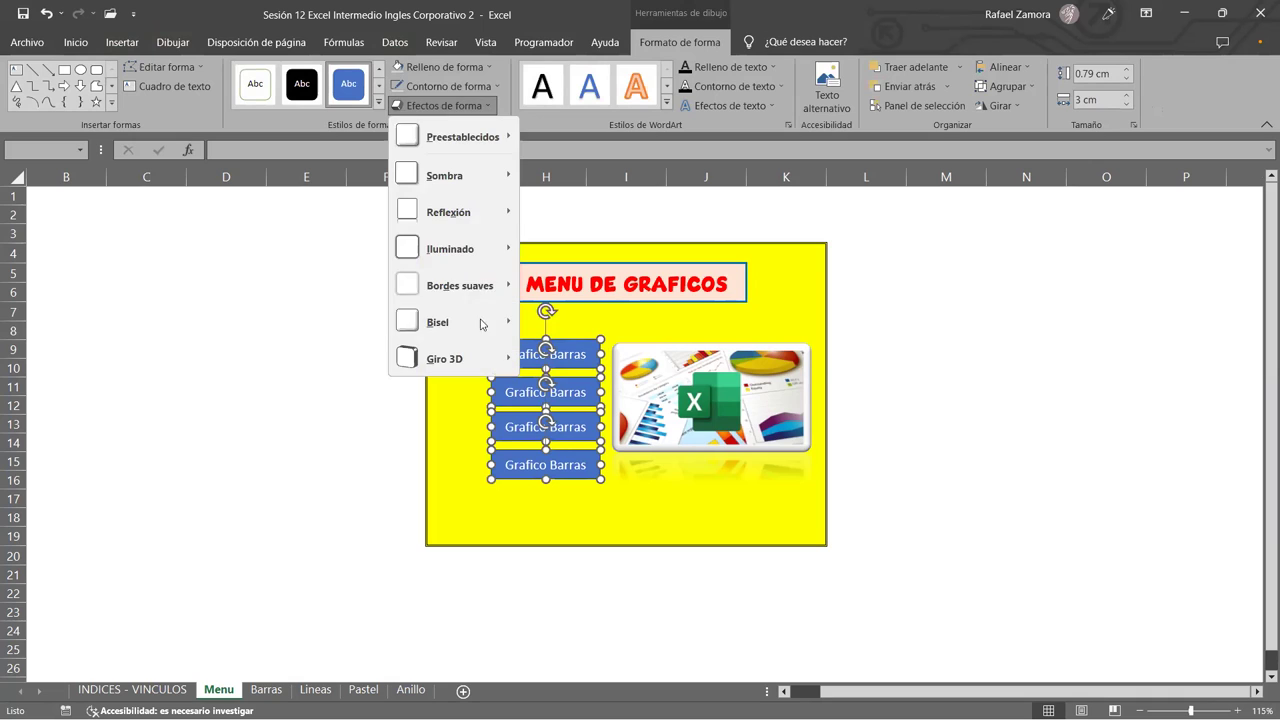
pyautogui.click(547, 410)
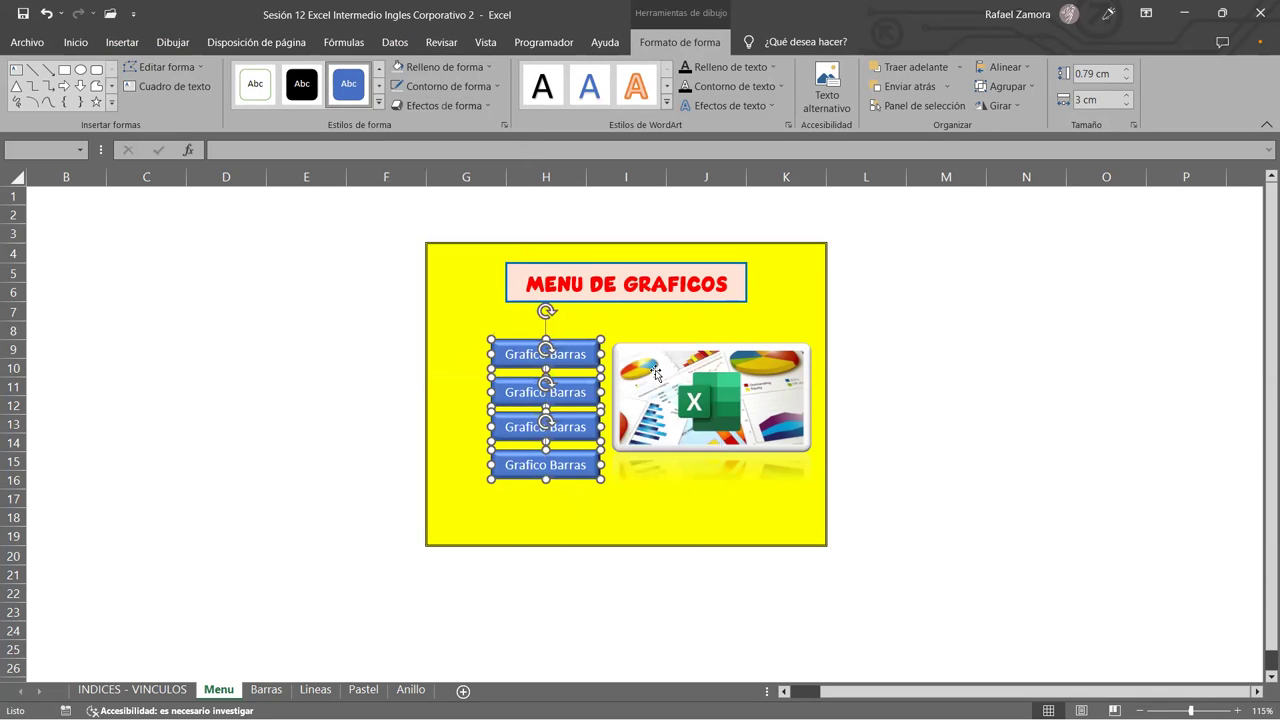
pyautogui.click(869, 366)
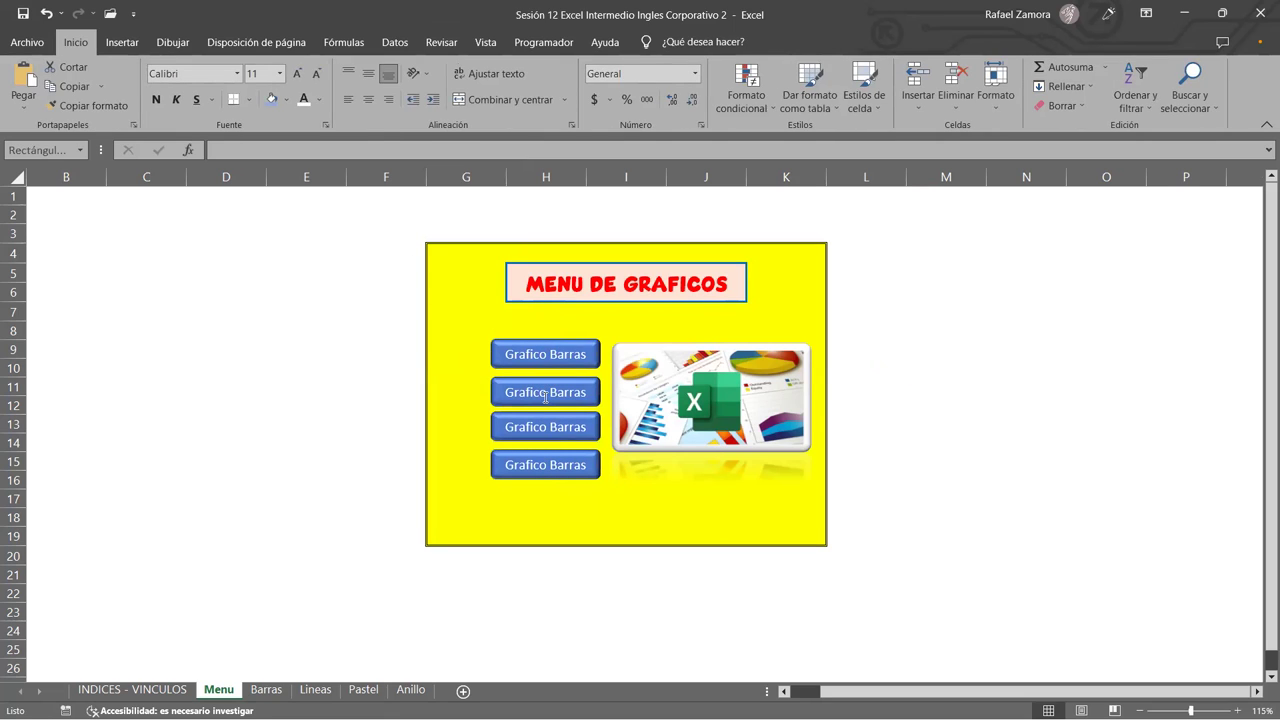
# - Replace Barras with Líneas, Pastel and Anillo on the second, third and fourth buttons
pyautogui.doubleClick(525, 392)
pyautogui.moveTo(548, 392); pyautogui.dragTo(632, 400)
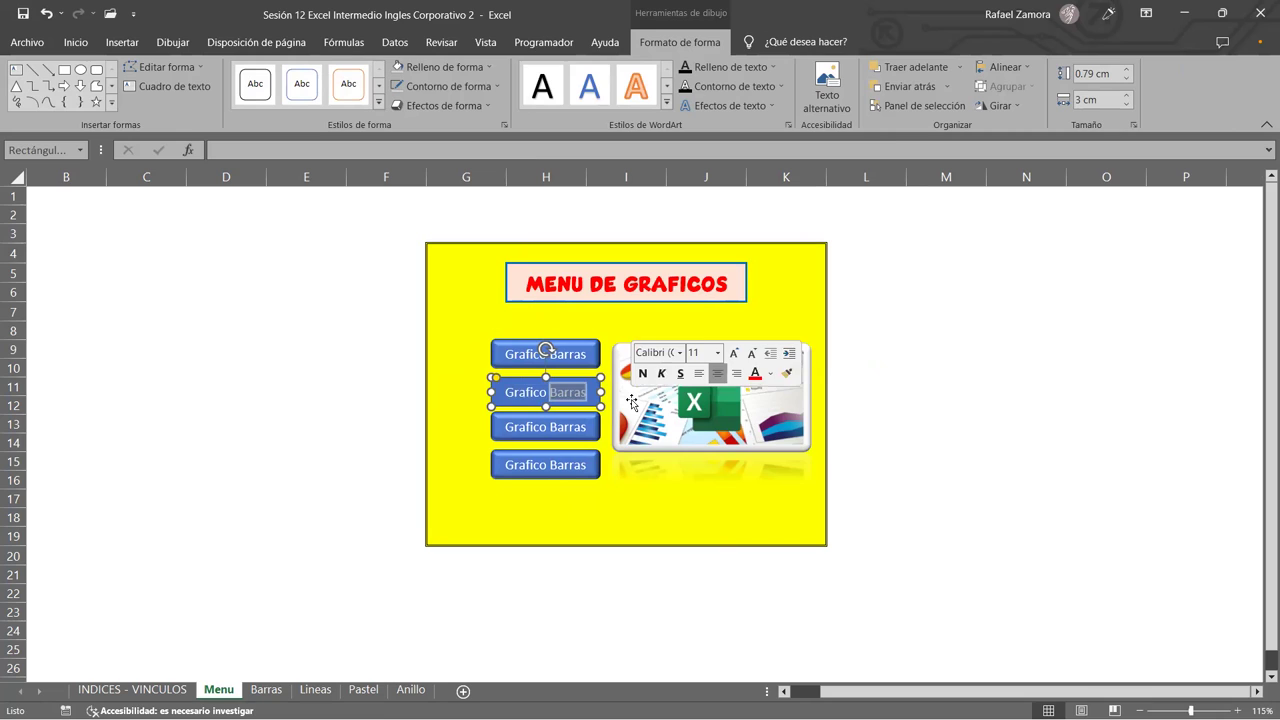
pyautogui.write('Kínea')
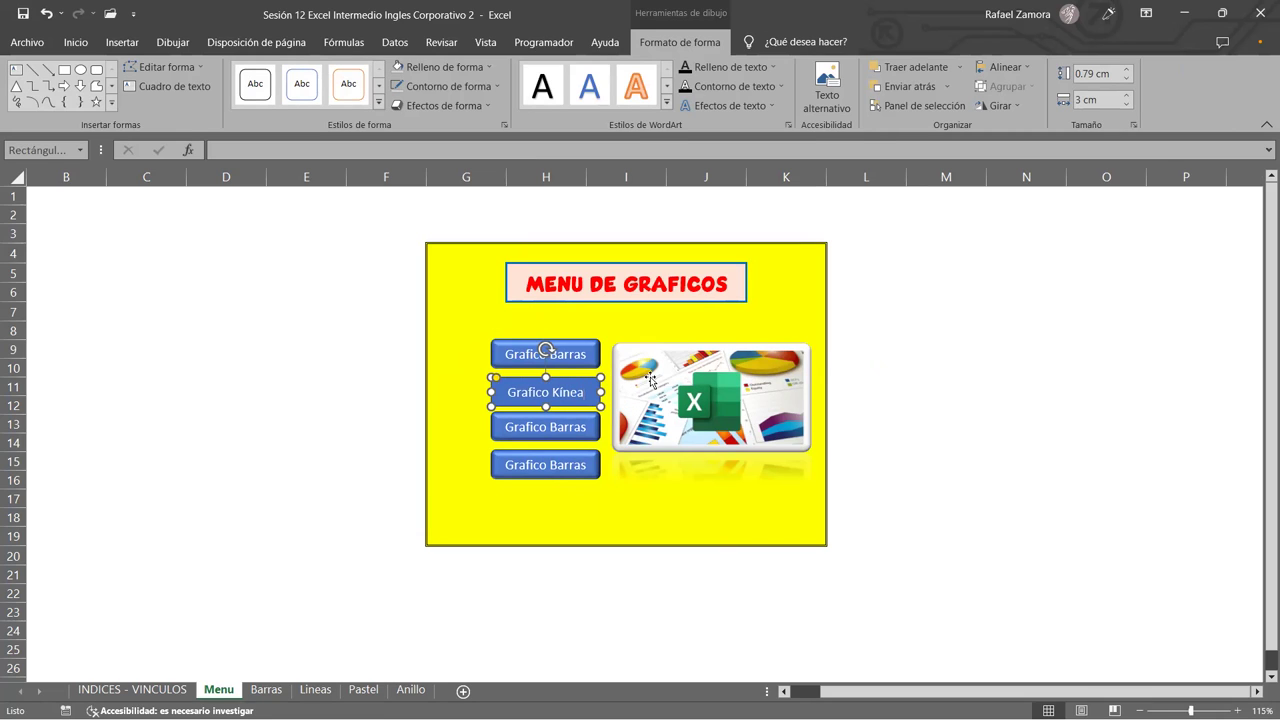
pyautogui.write('L')
pyautogui.write('s')
pyautogui.click(570, 437)
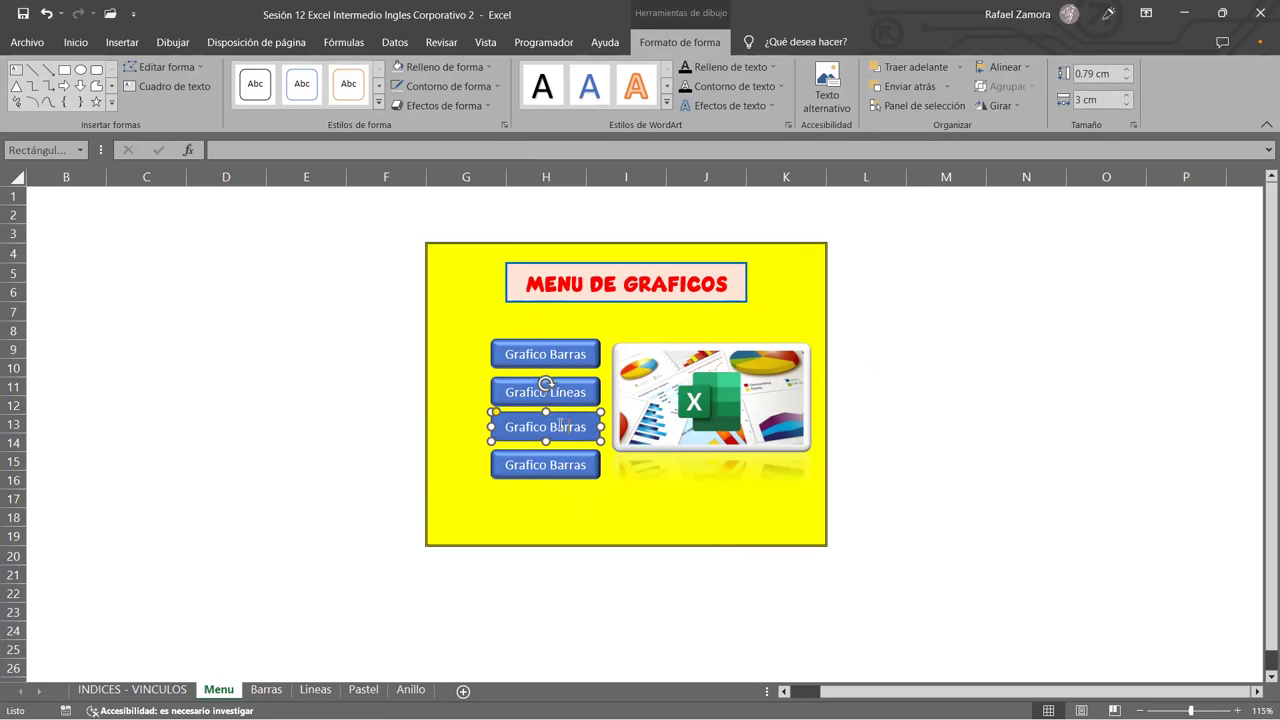
pyautogui.doubleClick(562, 424)
pyautogui.write('Pastel')
pyautogui.doubleClick(552, 464)
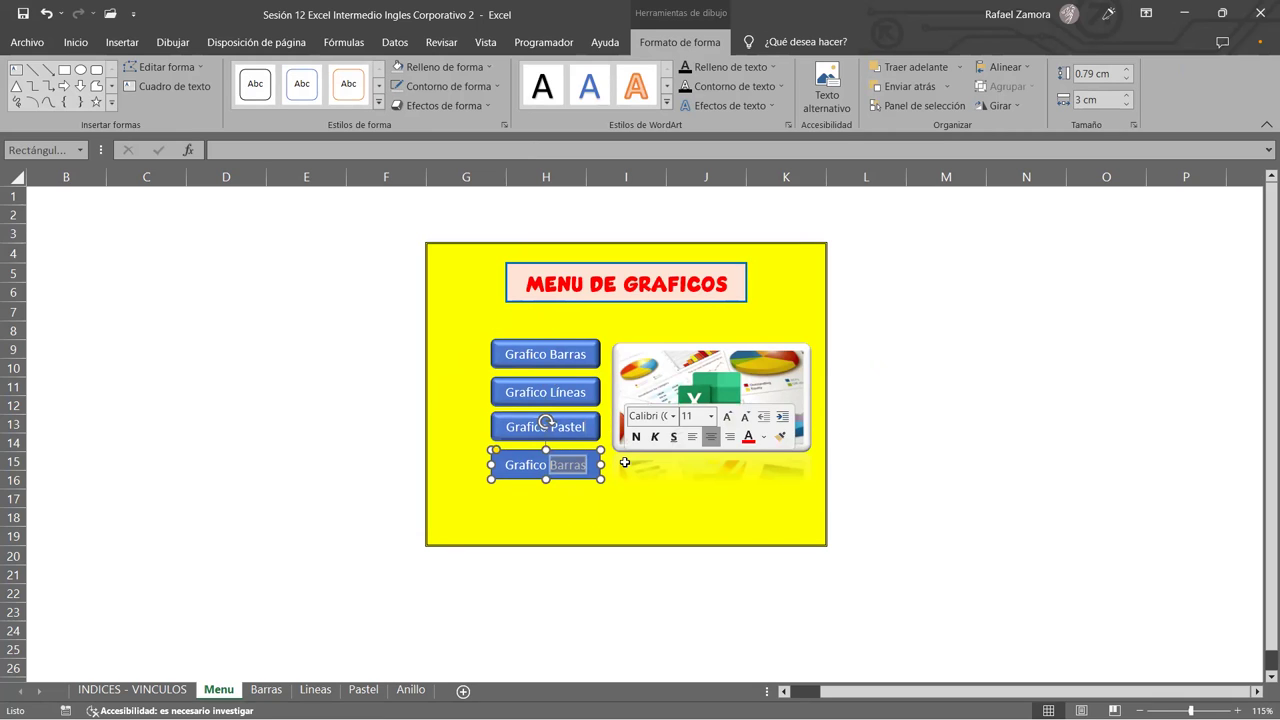
pyautogui.write('Anillo')
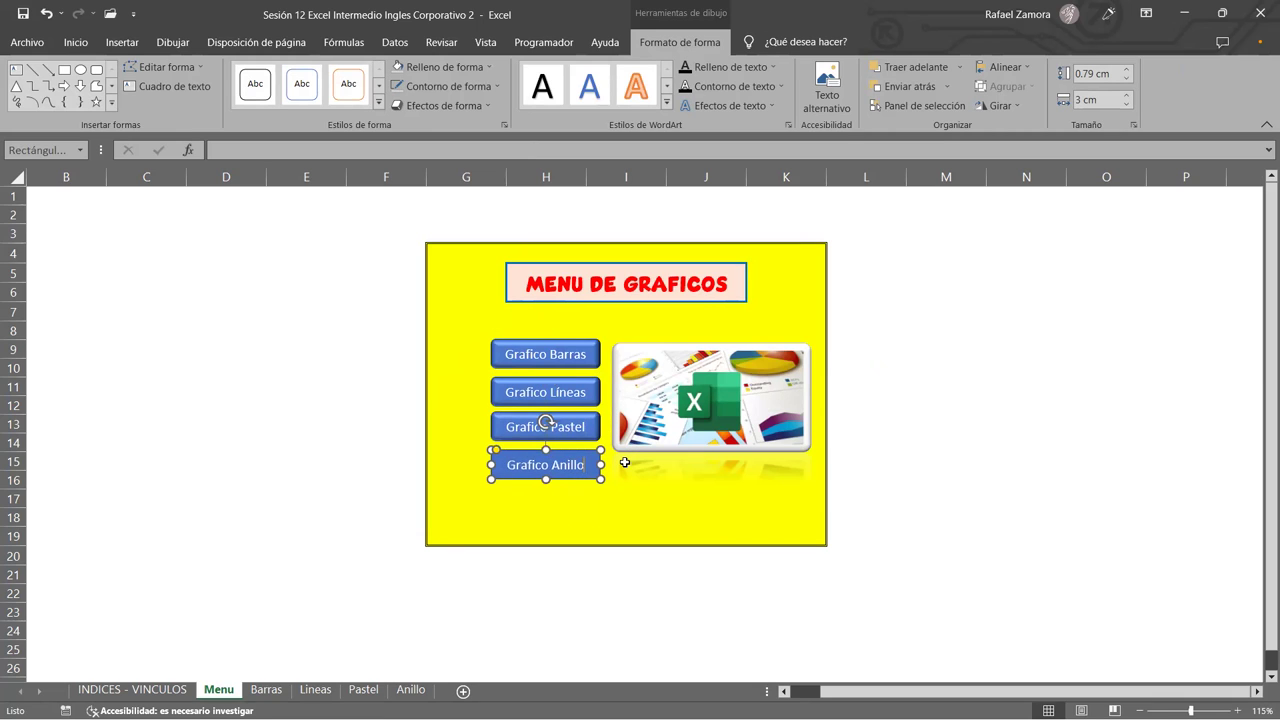
pyautogui.click(993, 440)
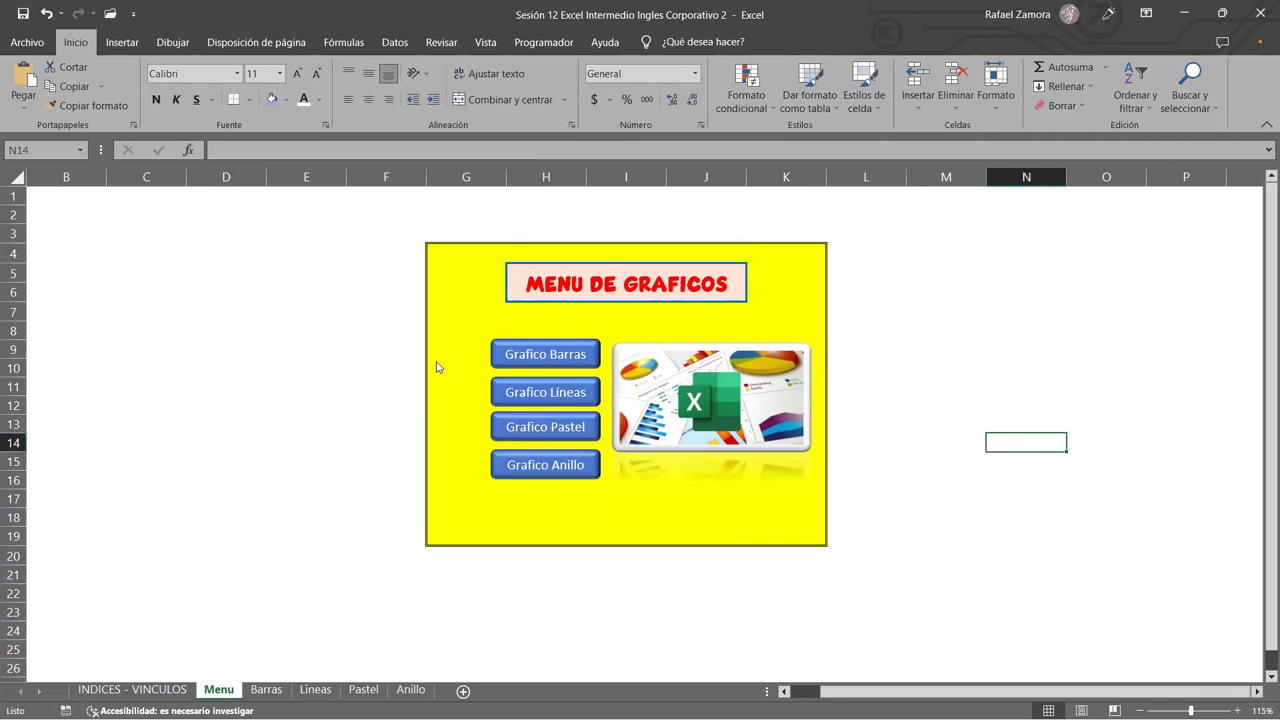
# - Hyperlink the Grafico Barras button to cell A1 of the Barras sheet
pyautogui.keyDown('ctrl'); pyautogui.click(565, 346); pyautogui.keyUp('ctrl')
pyautogui.rightClick(565, 344)
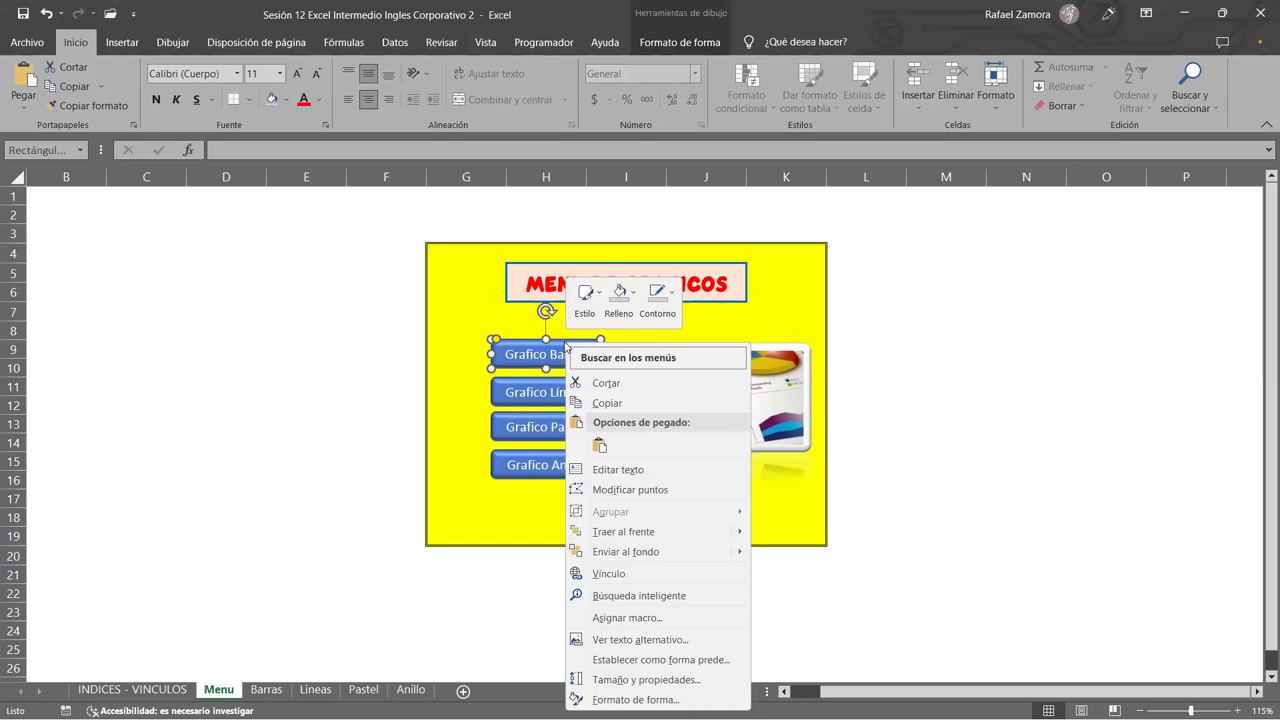
pyautogui.rightClick(558, 346)
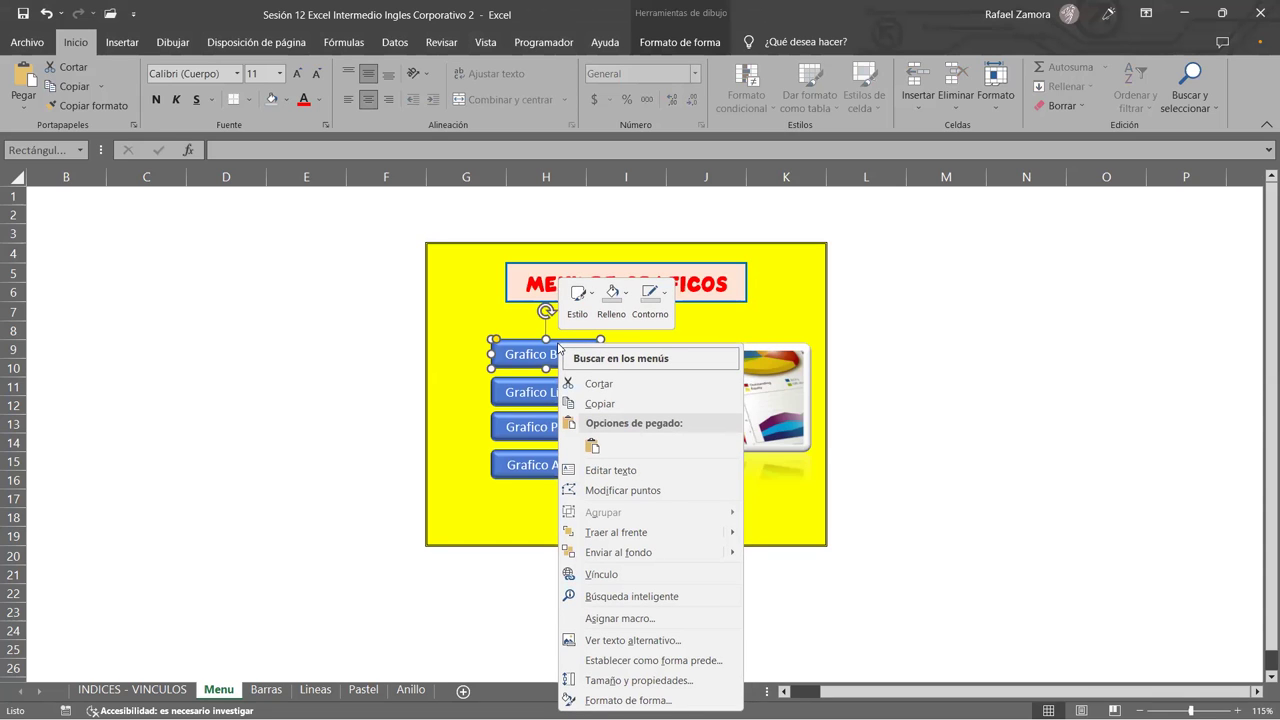
pyautogui.click(601, 573)
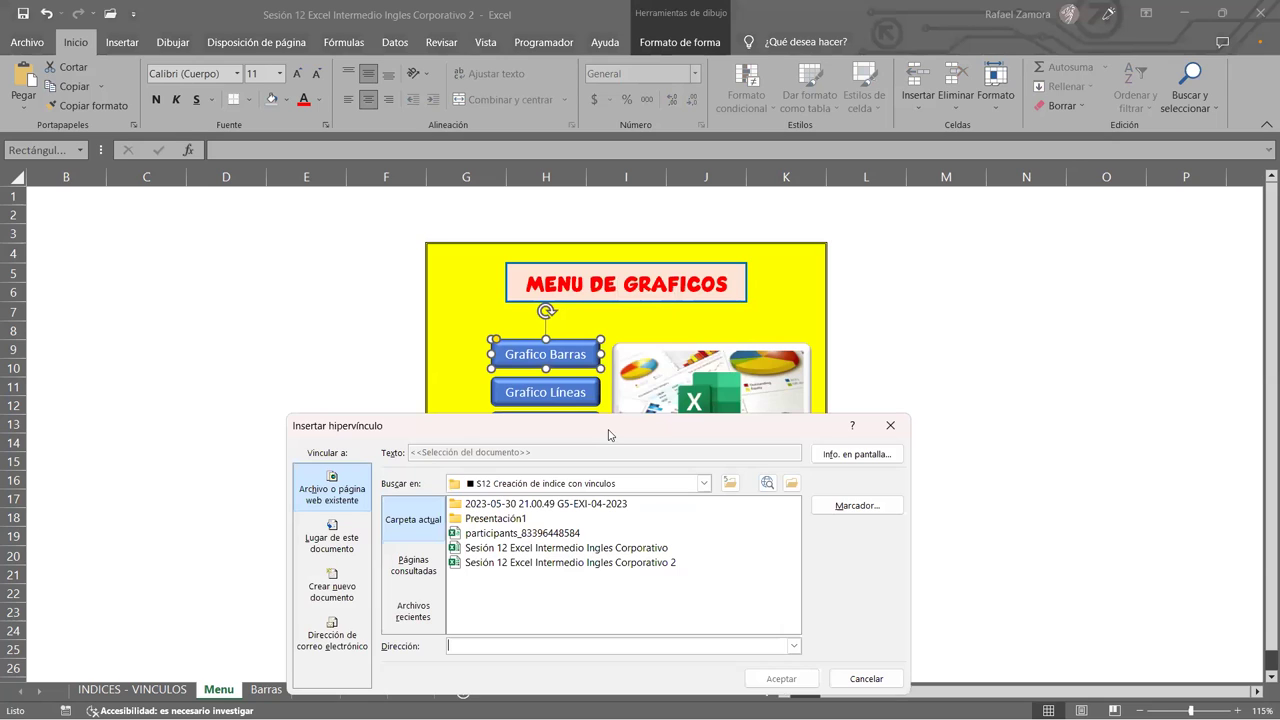
pyautogui.moveTo(608, 434); pyautogui.dragTo(677, 133)
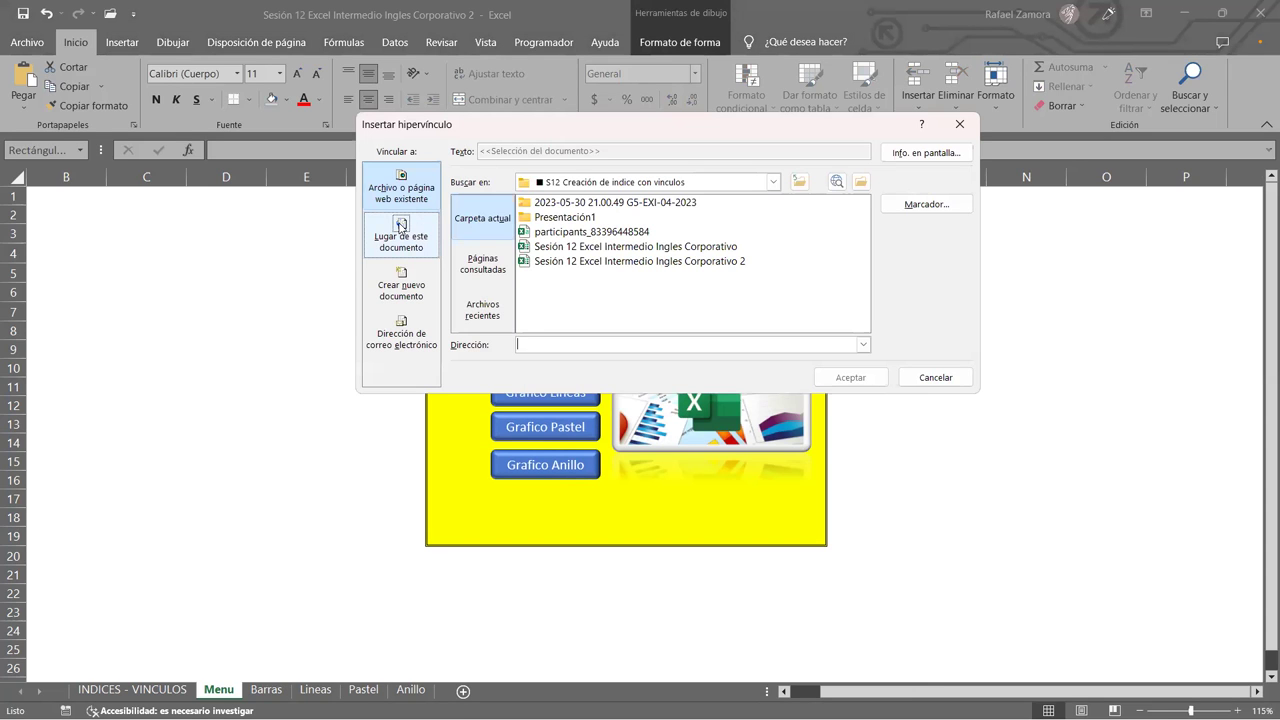
pyautogui.click(402, 247)
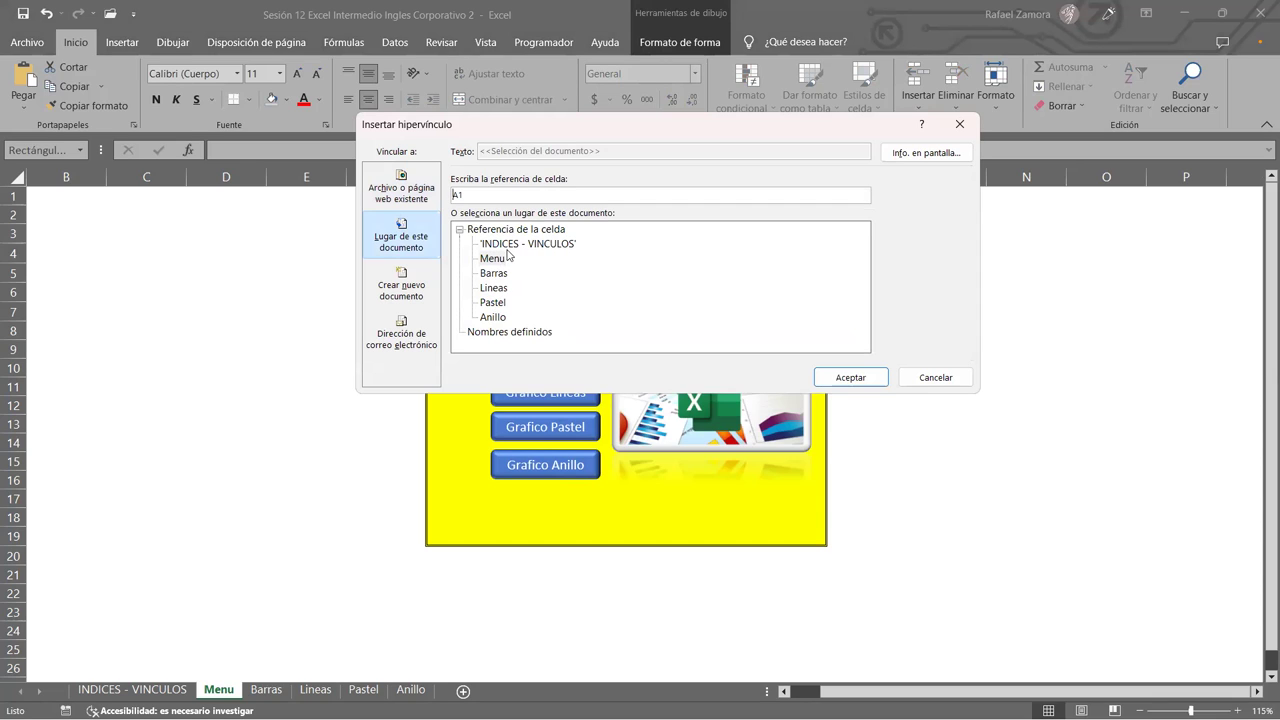
pyautogui.click(494, 276)
pyautogui.click(473, 195)
pyautogui.click(938, 377)
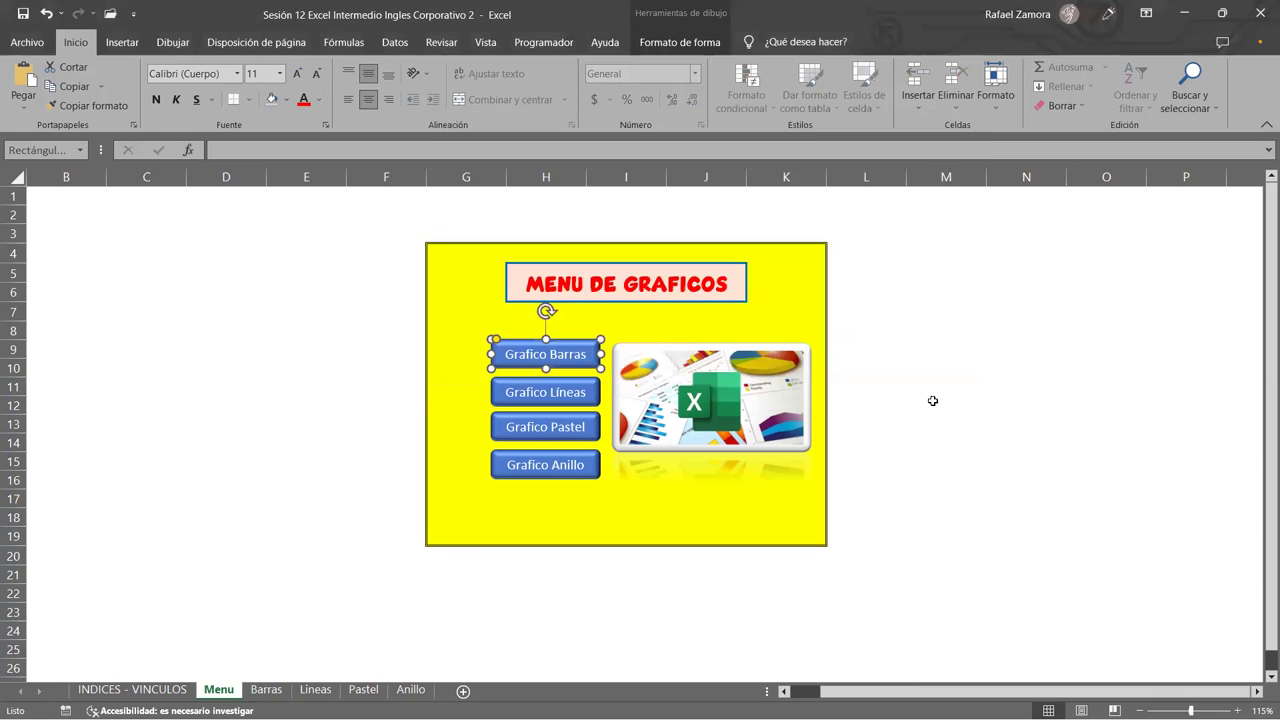
pyautogui.click(917, 299)
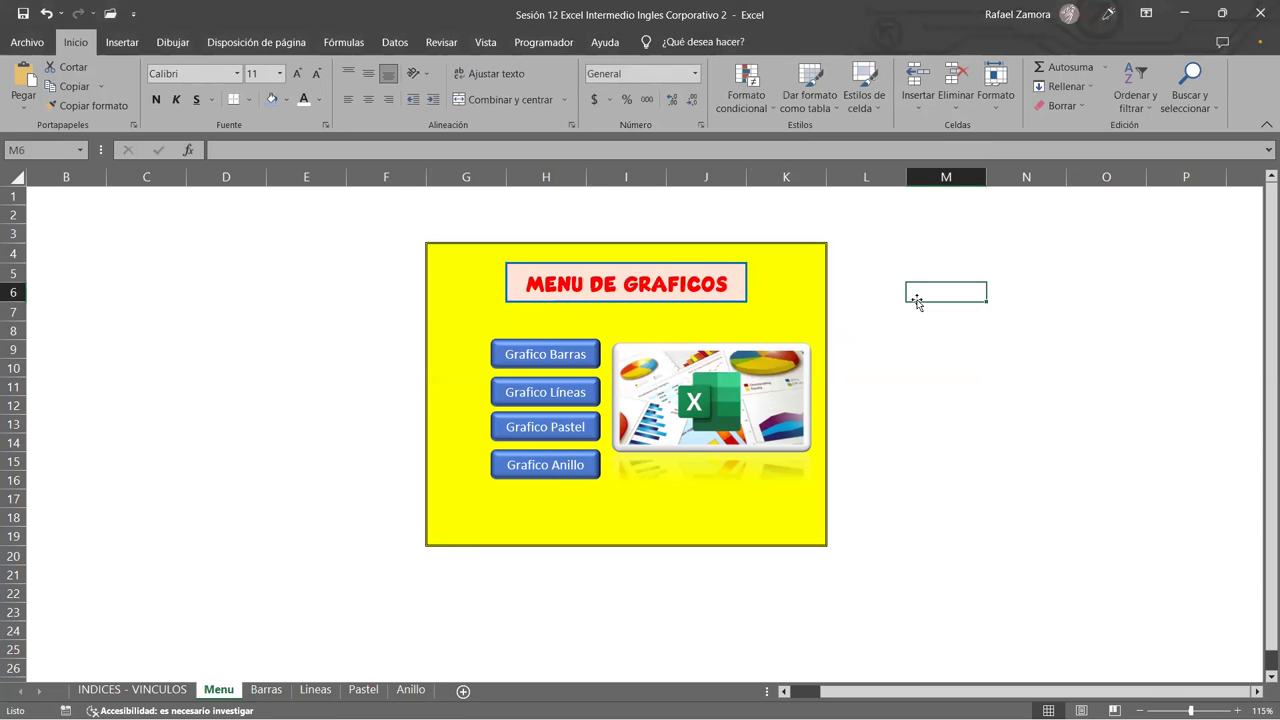
# - Follow the Grafico Barras link and draw a narrow Menú rectangle near P29, below-right of the chart
pyautogui.click(588, 352)
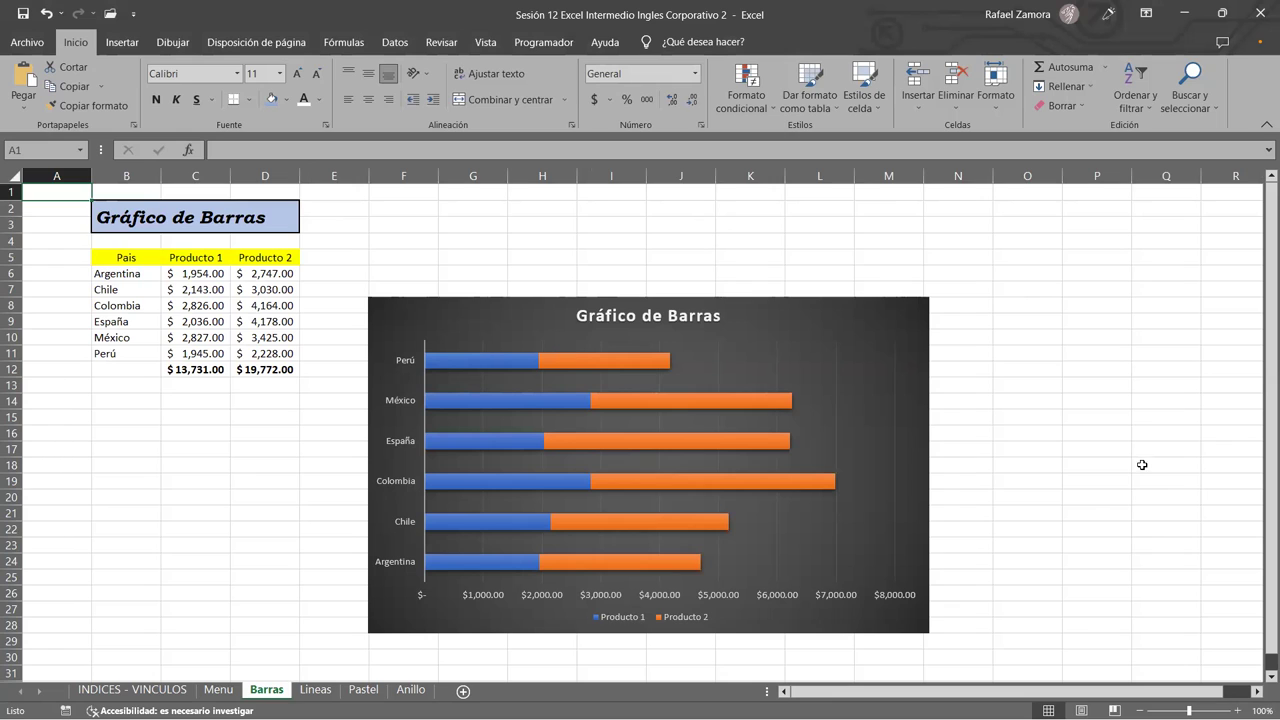
pyautogui.click(1166, 479)
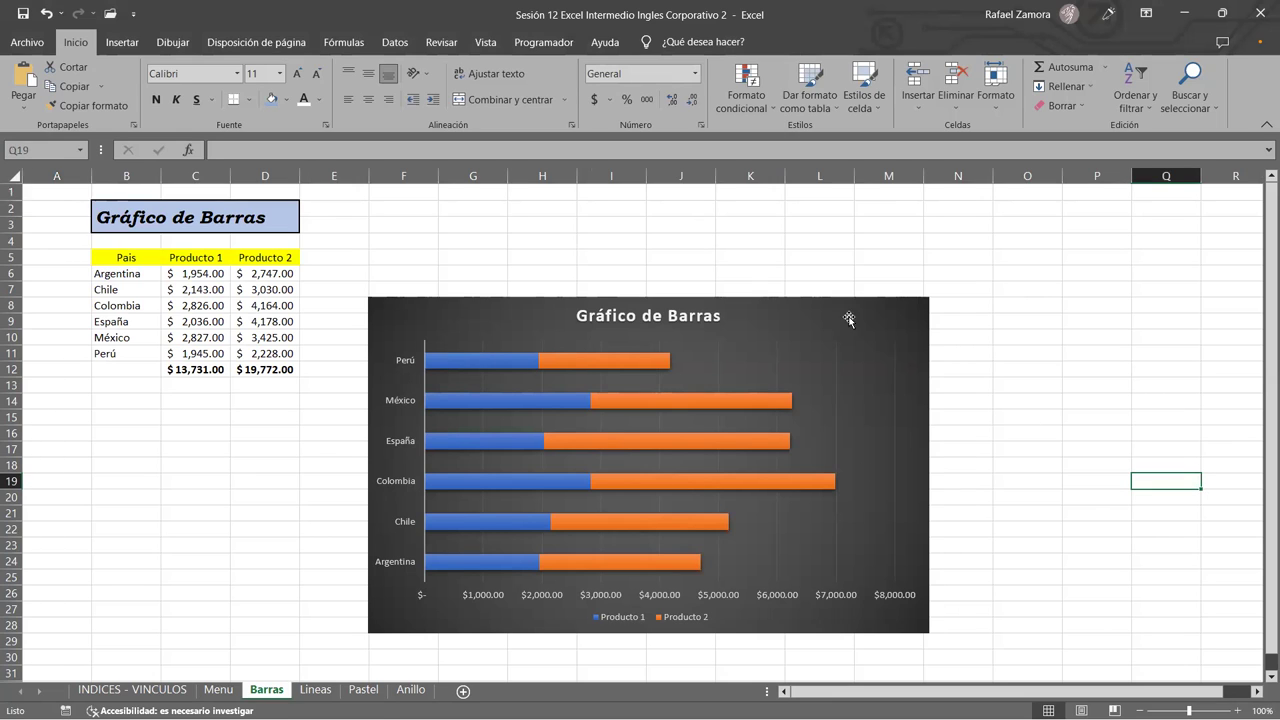
pyautogui.click(122, 42)
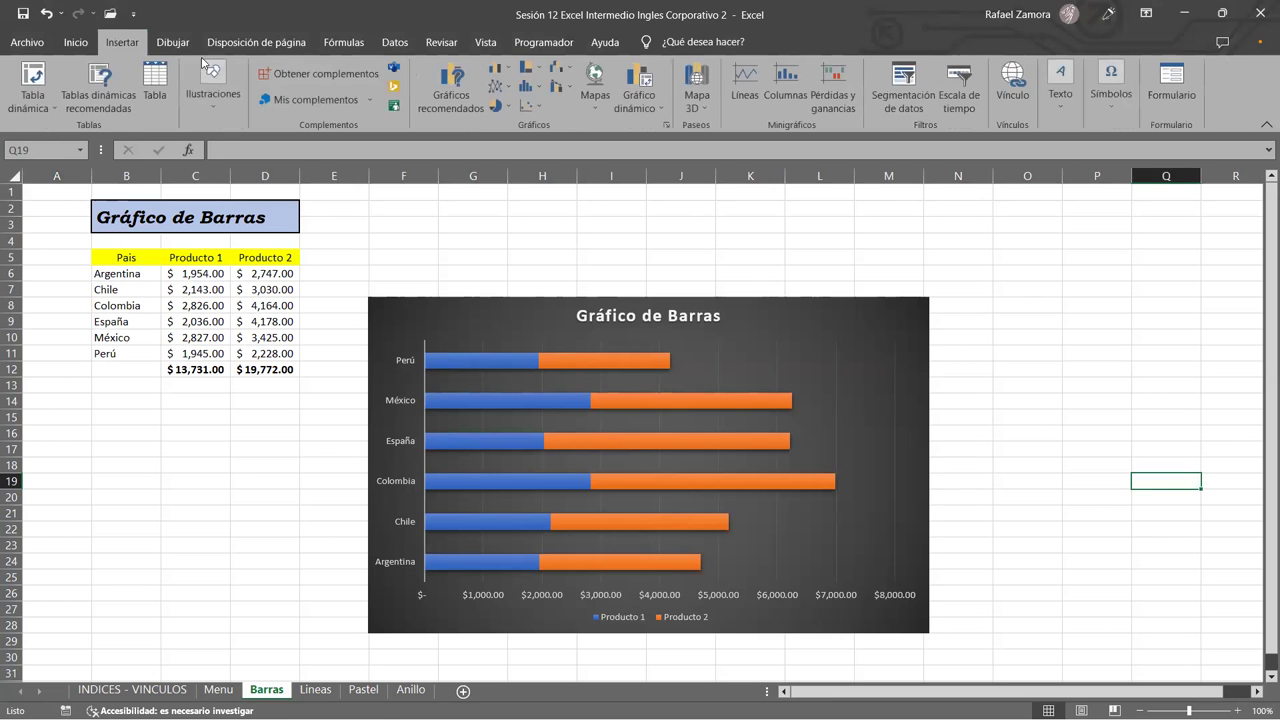
pyautogui.click(253, 180)
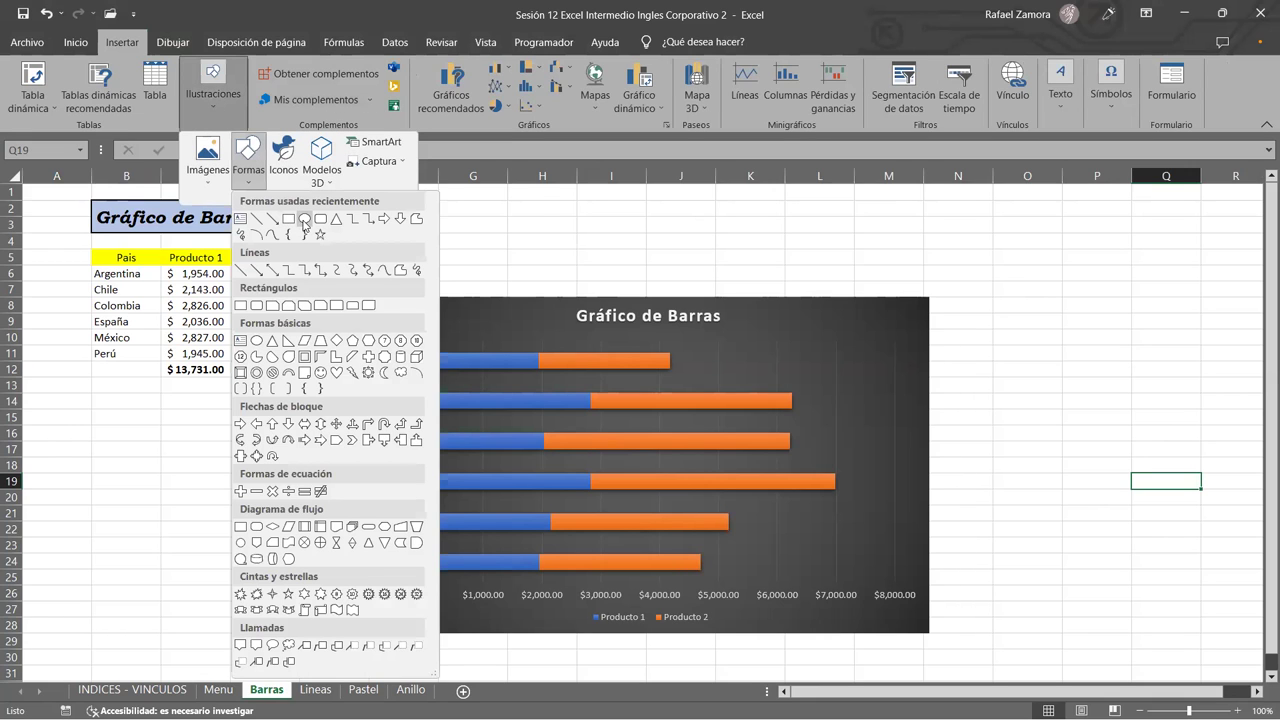
pyautogui.click(320, 218)
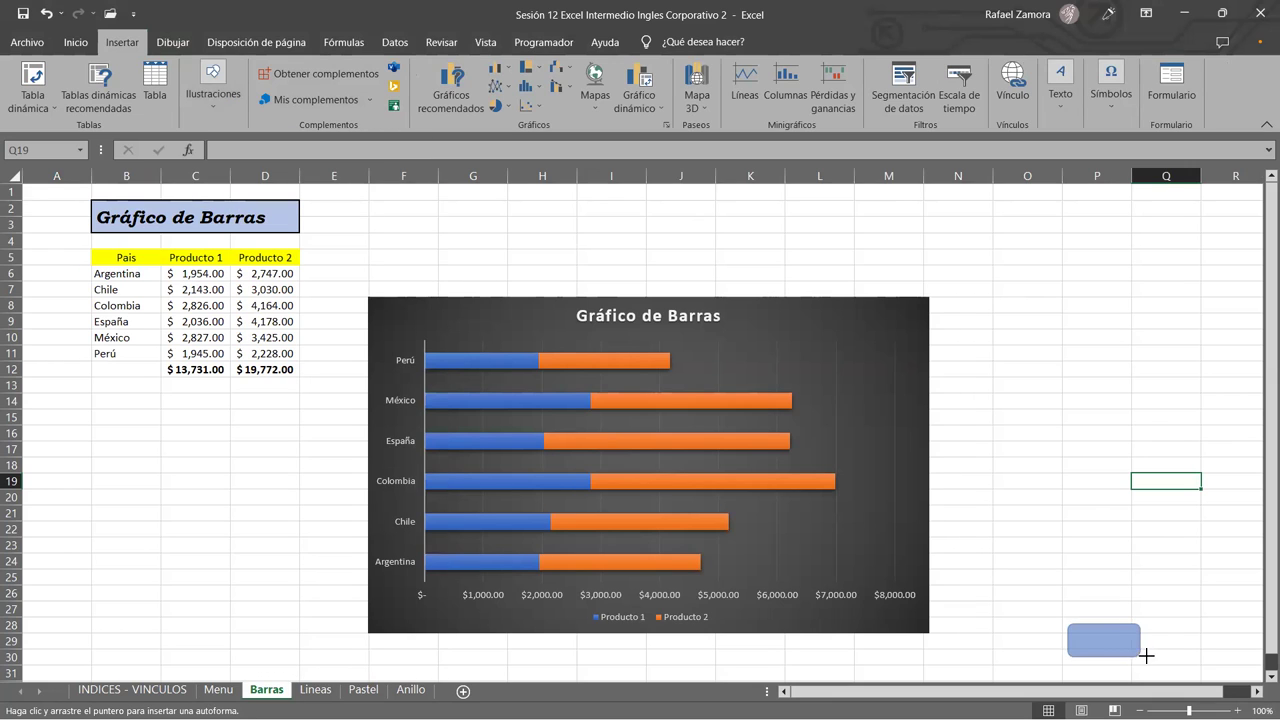
pyautogui.moveTo(1118, 656); pyautogui.dragTo(1168, 663)
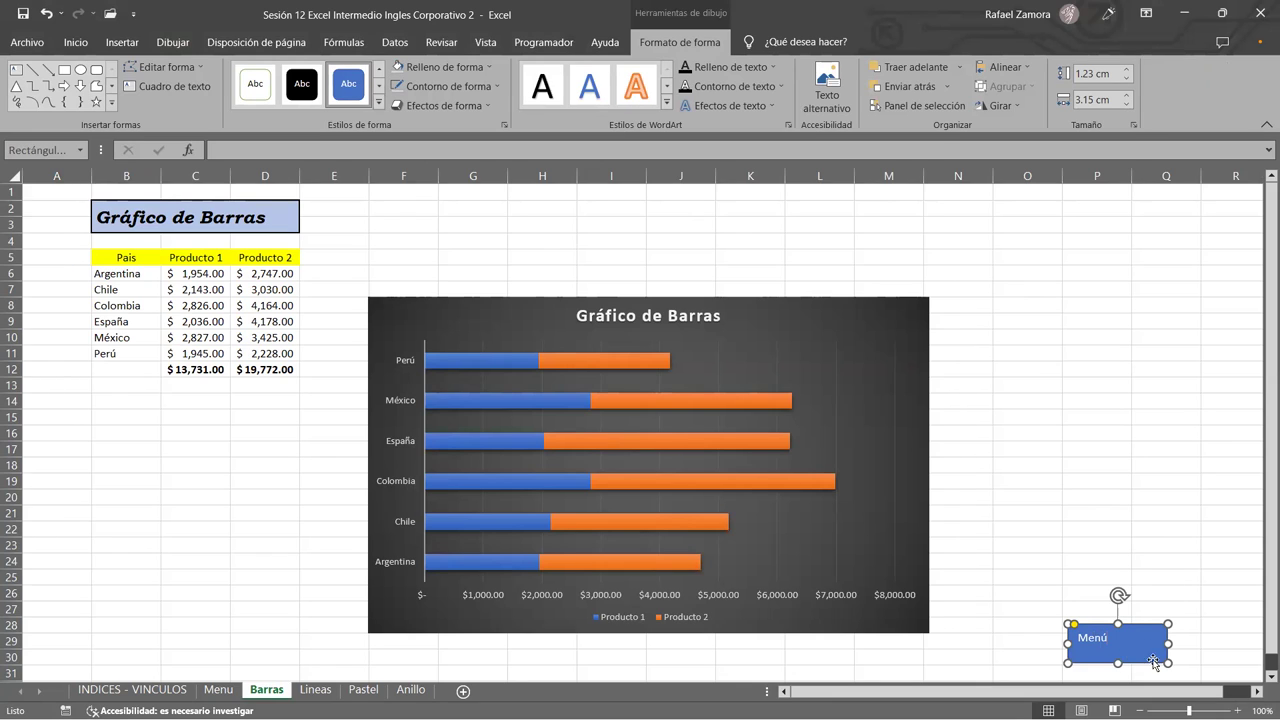
pyautogui.moveTo(1168, 643)
pyautogui.mouseDown()
pyautogui.moveTo(1115, 670)
pyautogui.moveTo(1104, 655)
pyautogui.mouseUp()
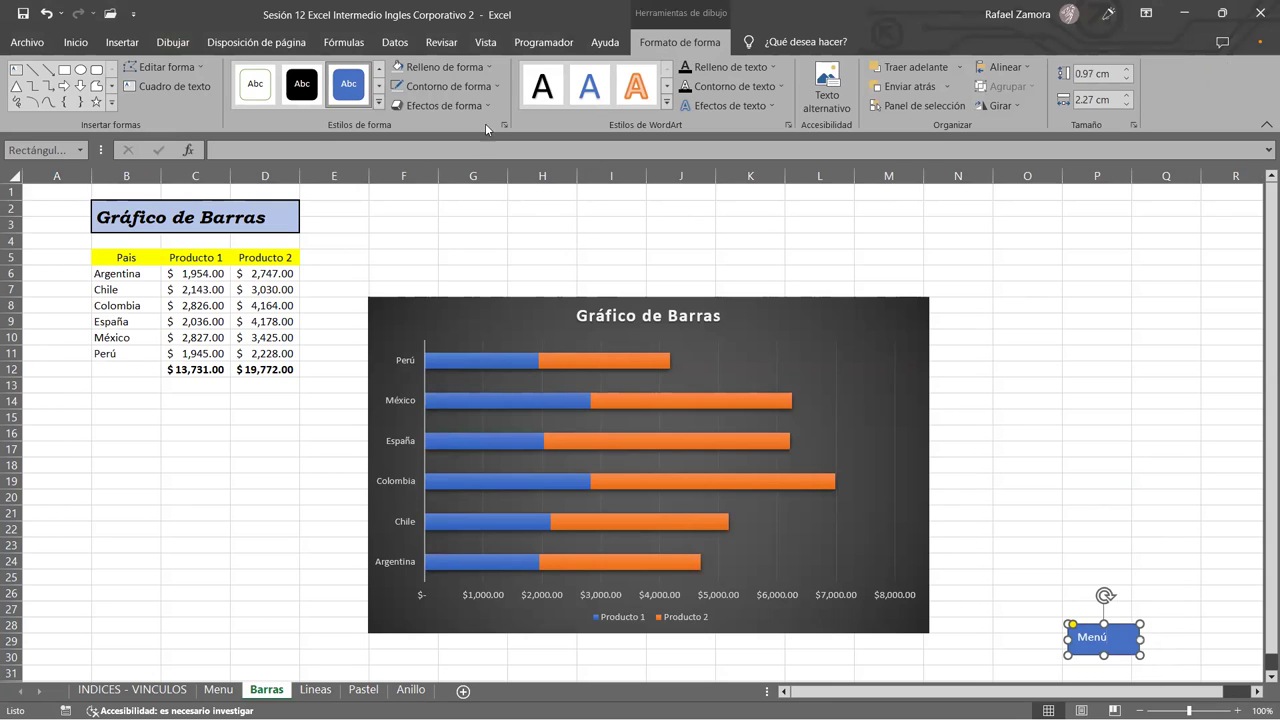
# - Fill the Menú shape with red, leaving its shape effects unchanged
pyautogui.click(489, 69)
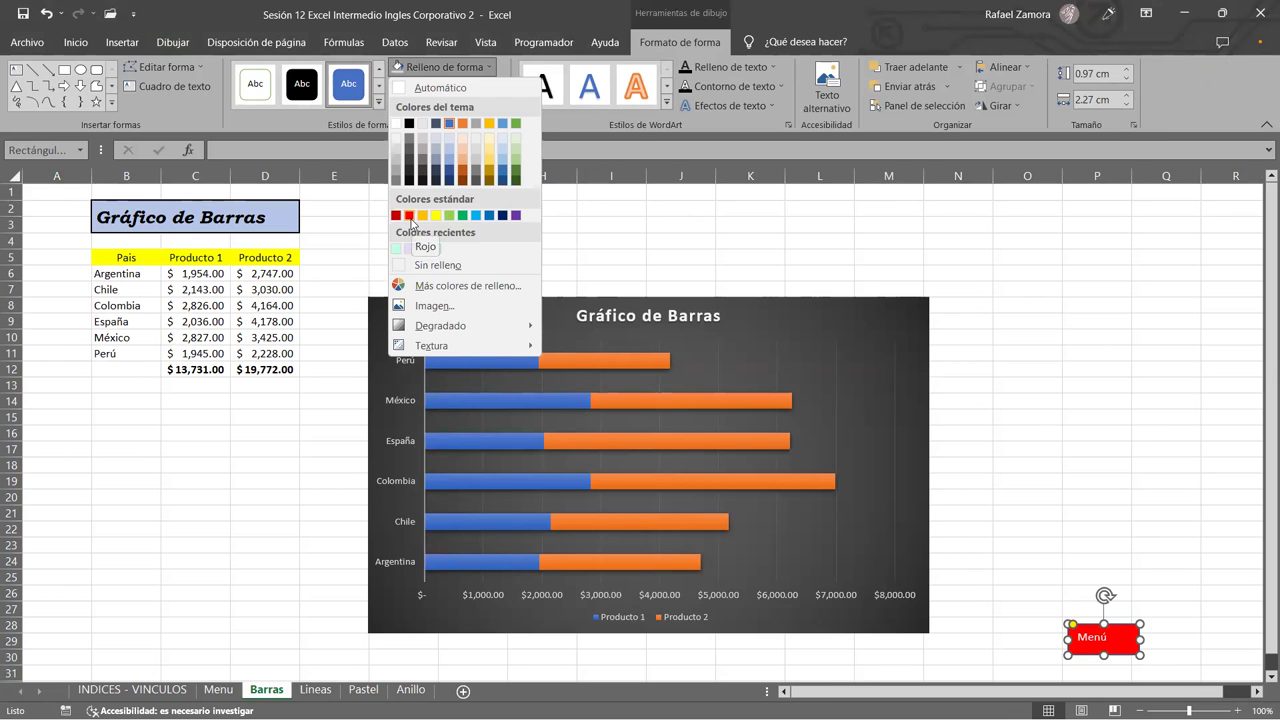
pyautogui.click(411, 216)
pyautogui.click(473, 107)
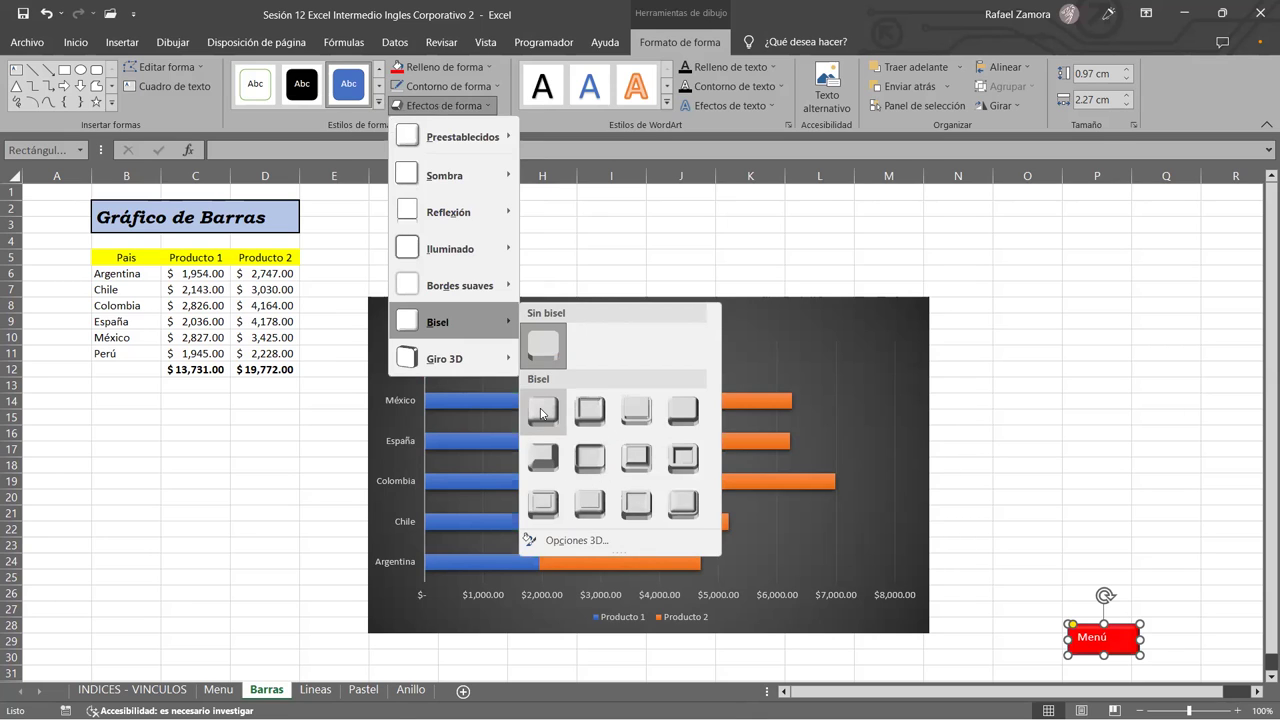
pyautogui.press('Escape')
pyautogui.press('Escape')
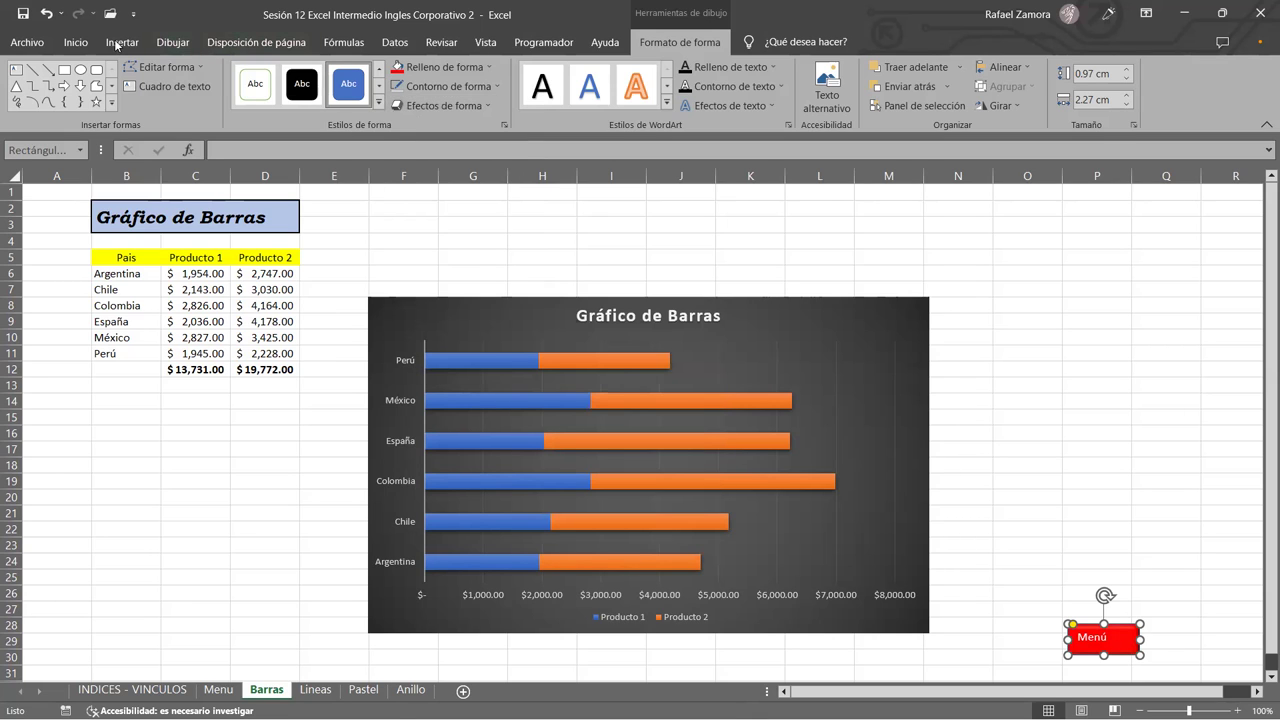
# - Centre the Menú label vertically and horizontally and make it bold
pyautogui.click(76, 42)
pyautogui.click(368, 73)
pyautogui.click(368, 99)
pyautogui.click(157, 100)
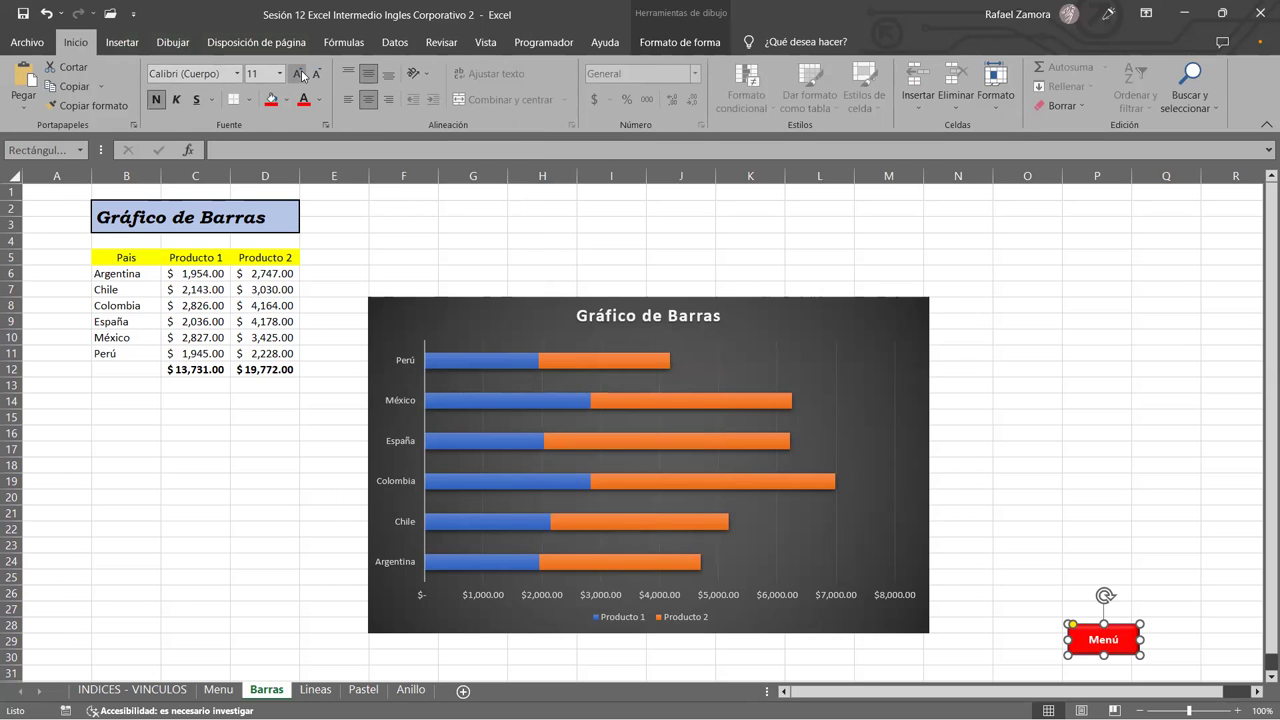
pyautogui.click(1124, 522)
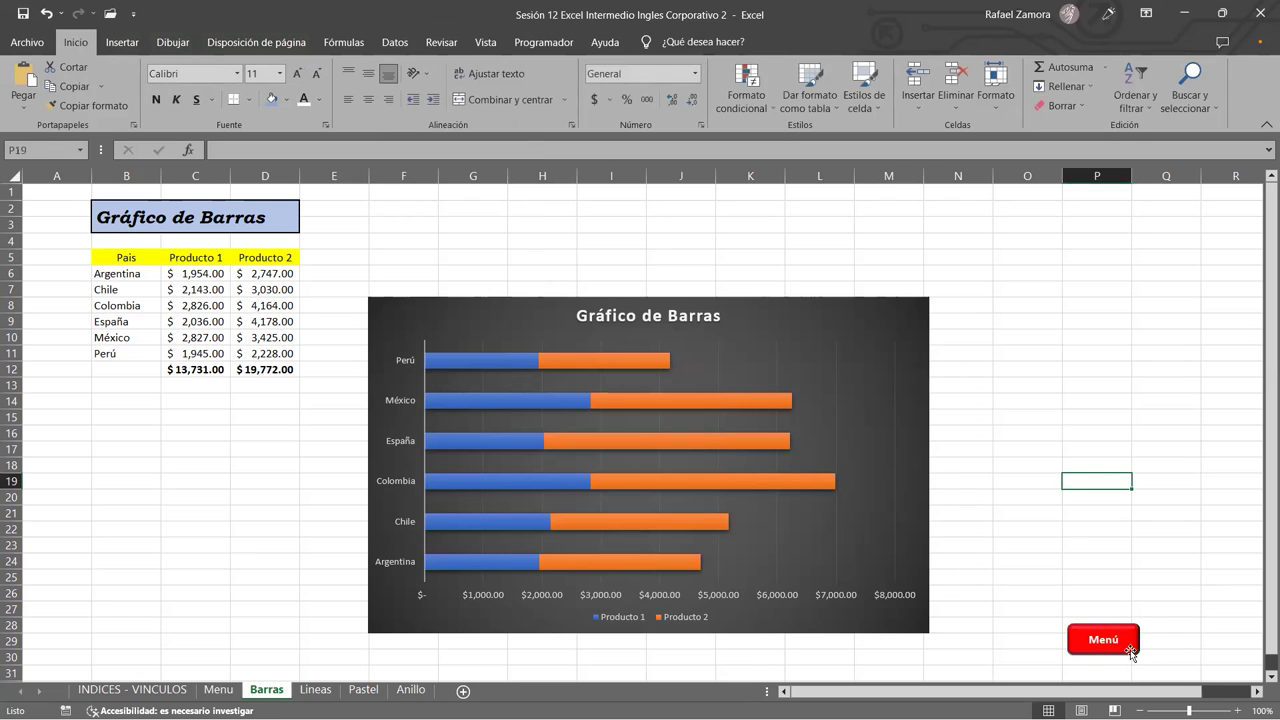
pyautogui.click(1137, 651)
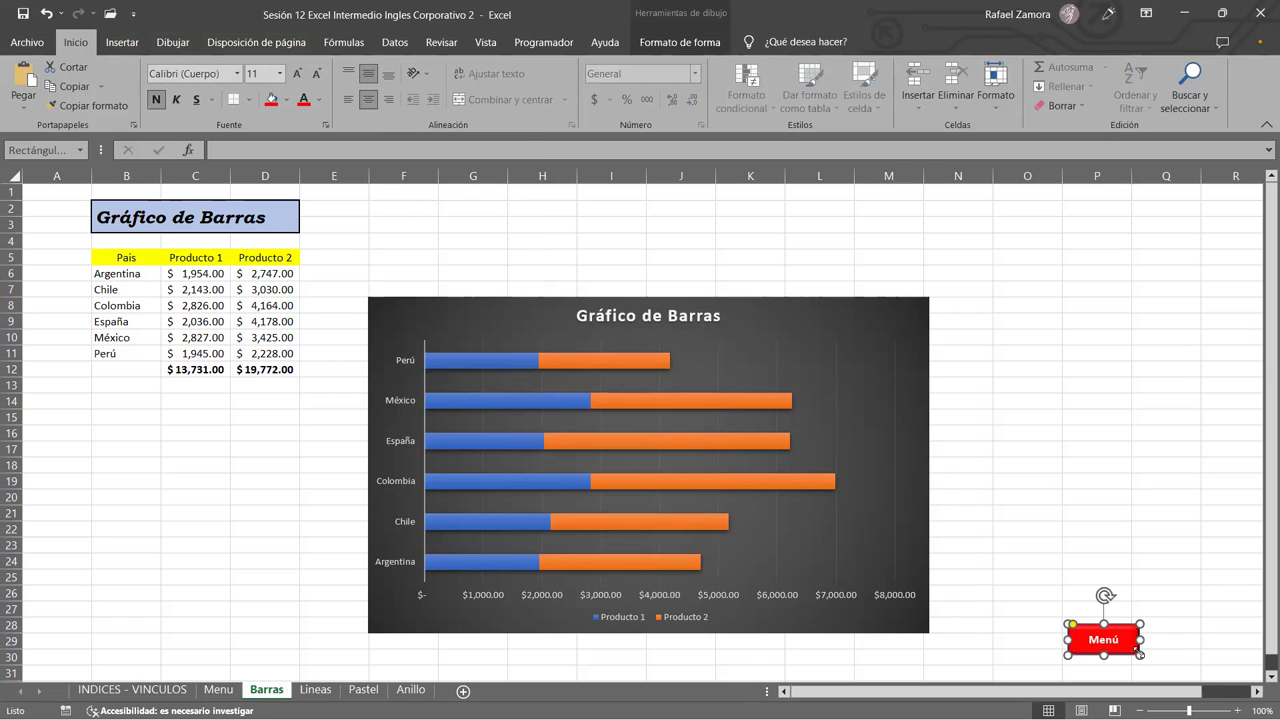
pyautogui.click(1174, 571)
pyautogui.click(1112, 634)
# - Hyperlink the red Menú button to the Menu sheet and test it by clicking it
pyautogui.rightClick(1112, 634)
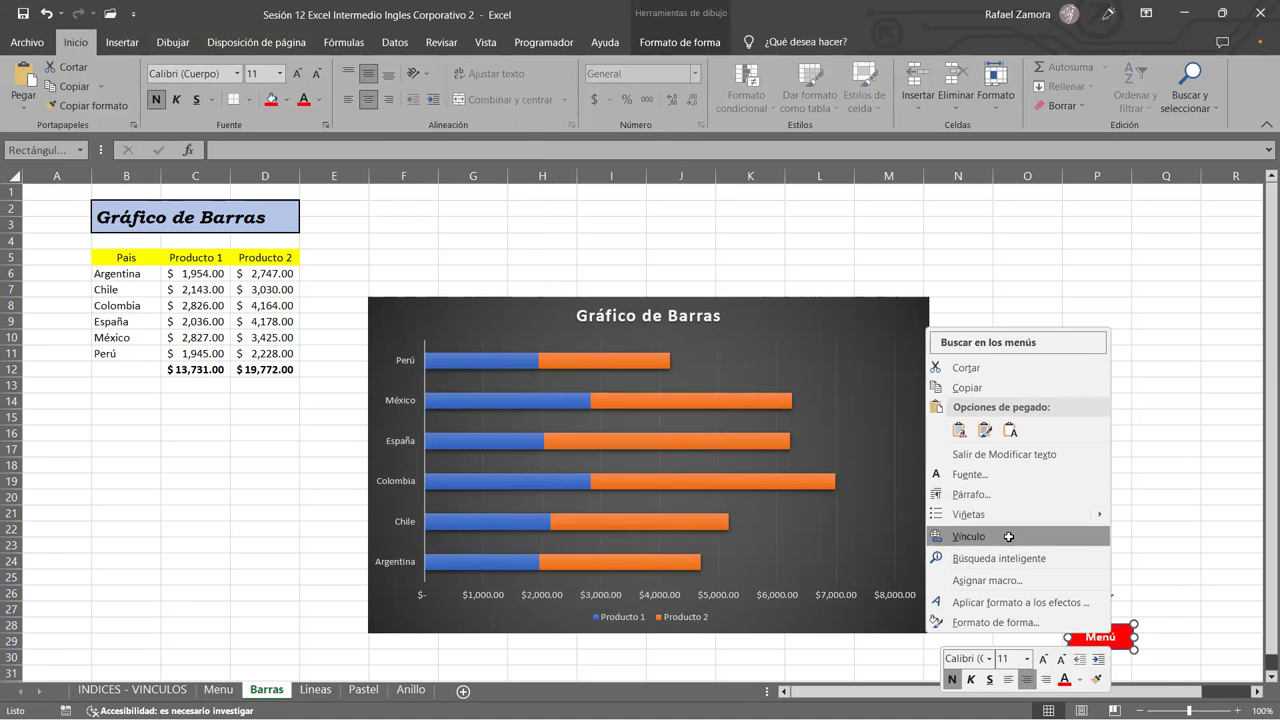
pyautogui.press('Return')
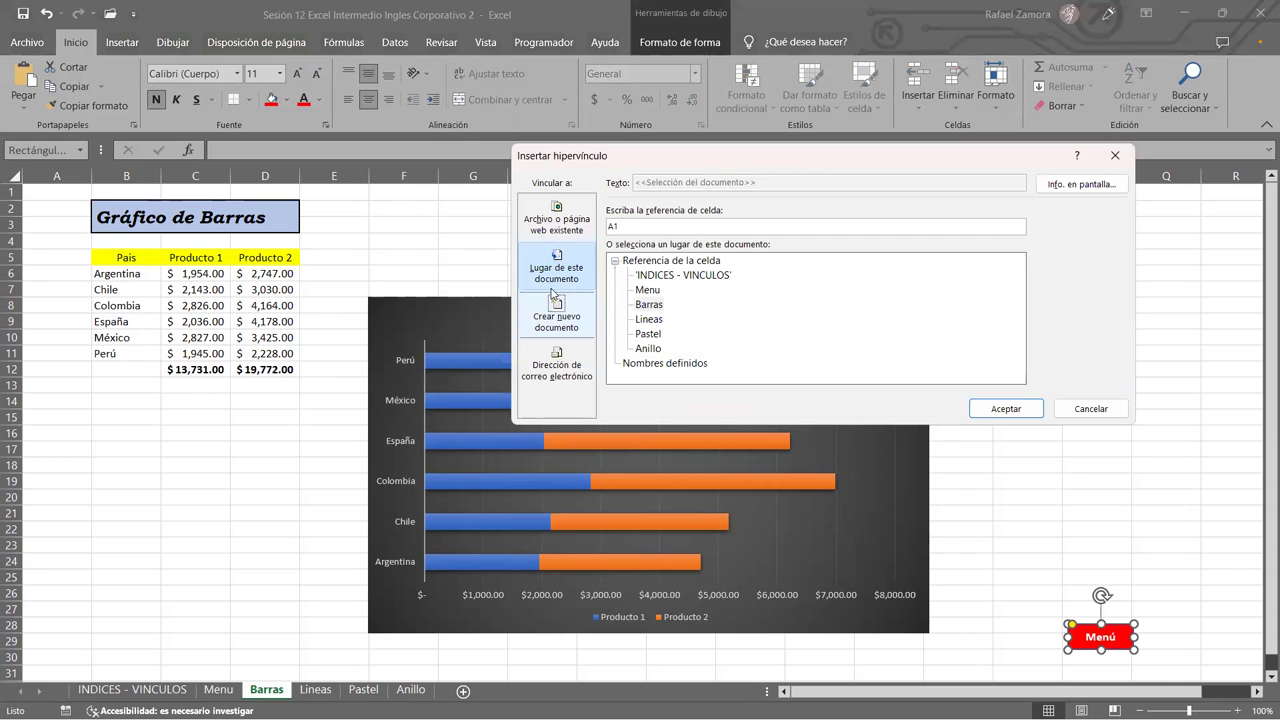
pyautogui.click(647, 291)
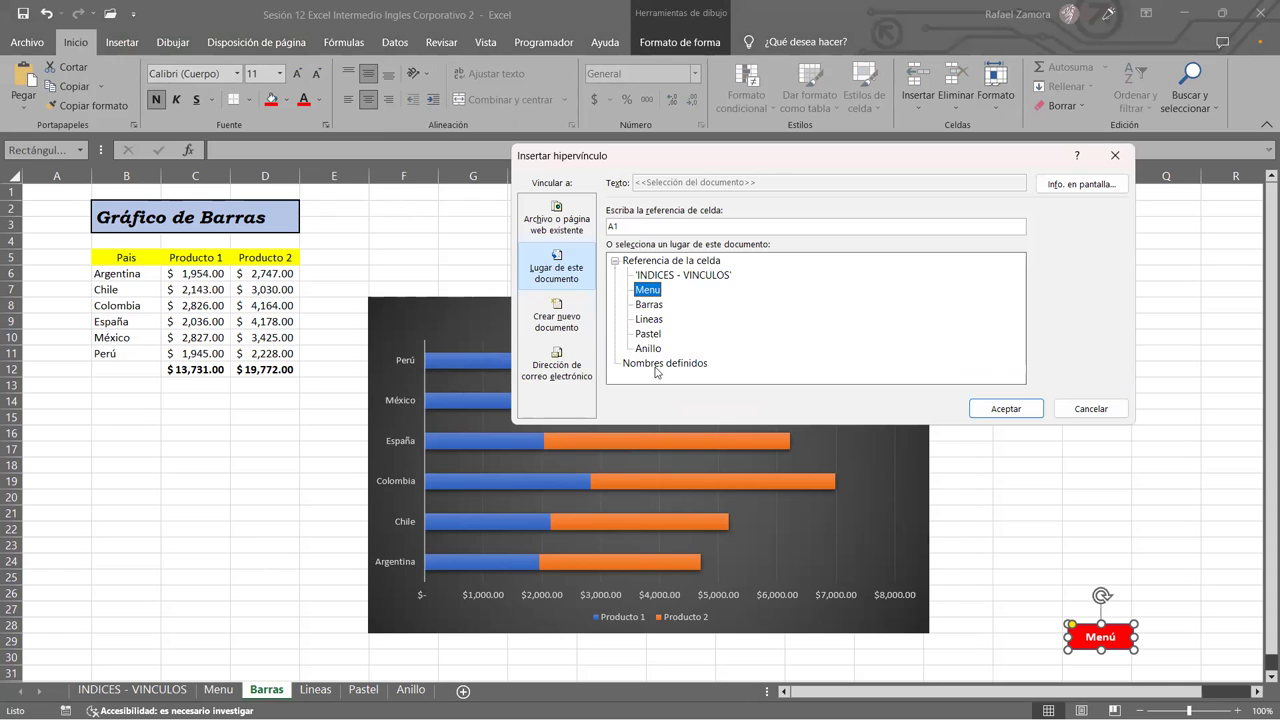
pyautogui.click(998, 415)
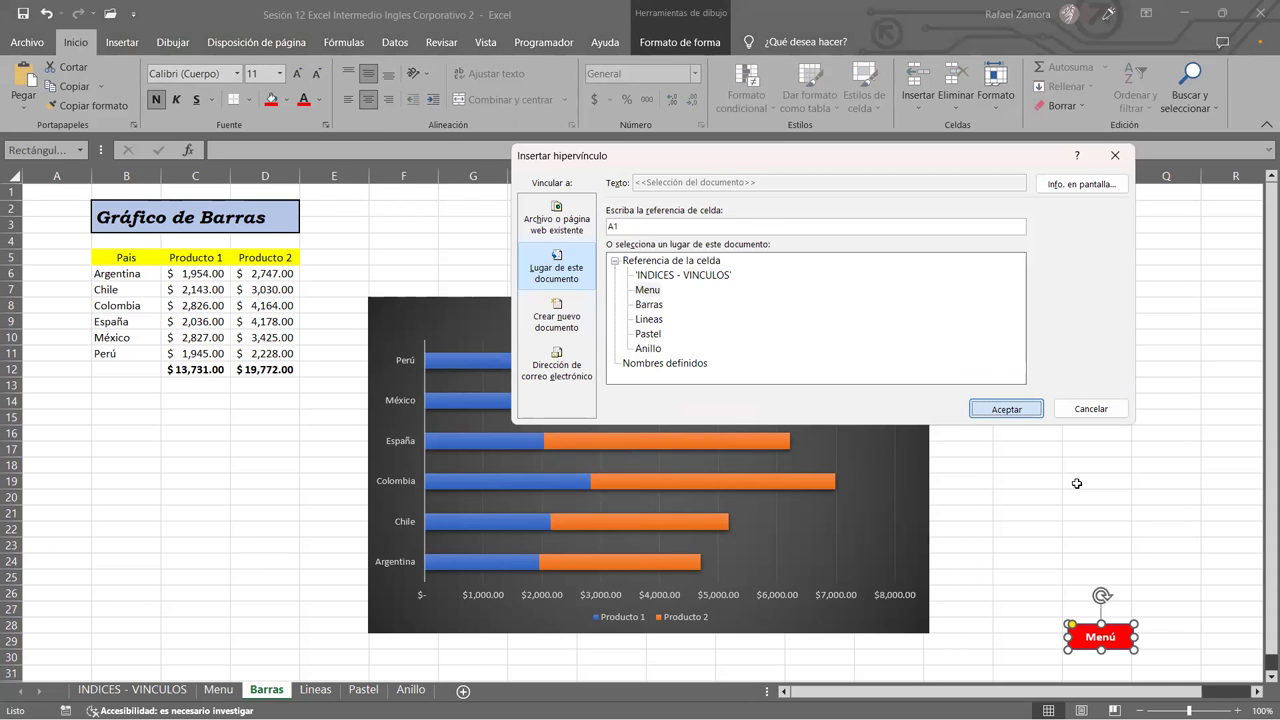
pyautogui.click(1110, 637)
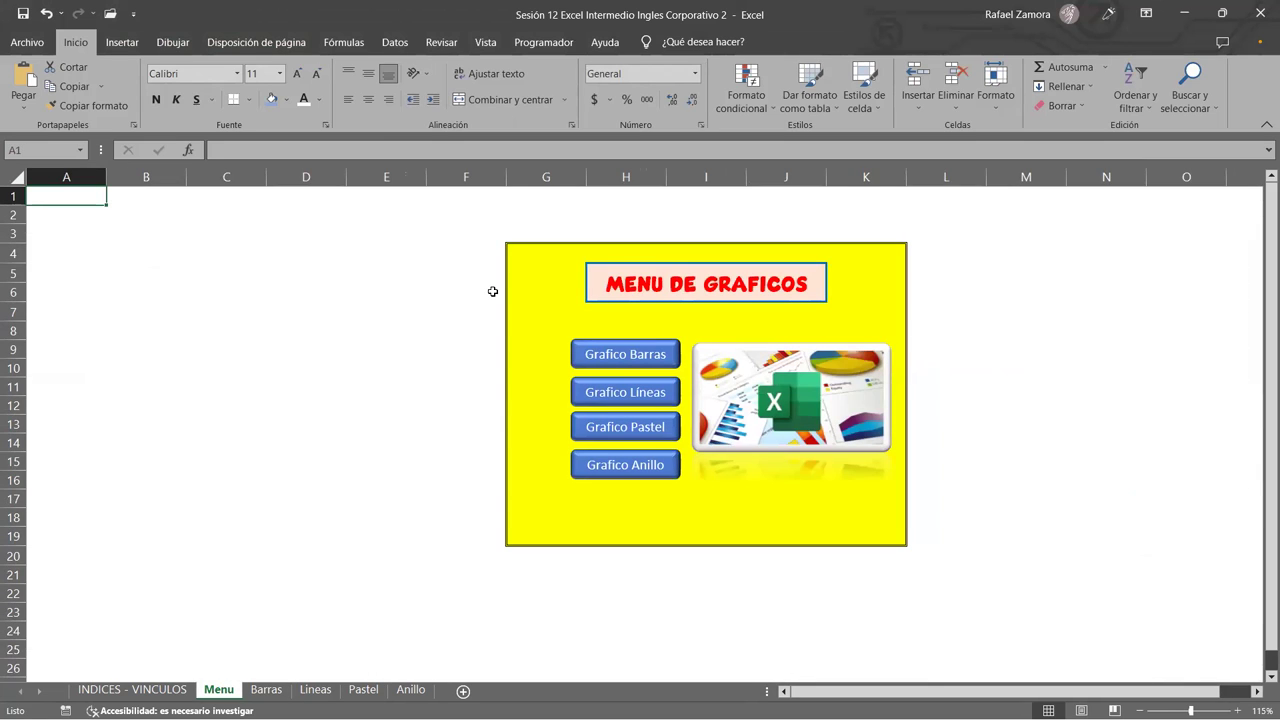
# - Link the Grafico Líneas button to the Lineas sheet
pyautogui.keyDown('ctrl'); pyautogui.click(649, 384); pyautogui.keyUp('ctrl')
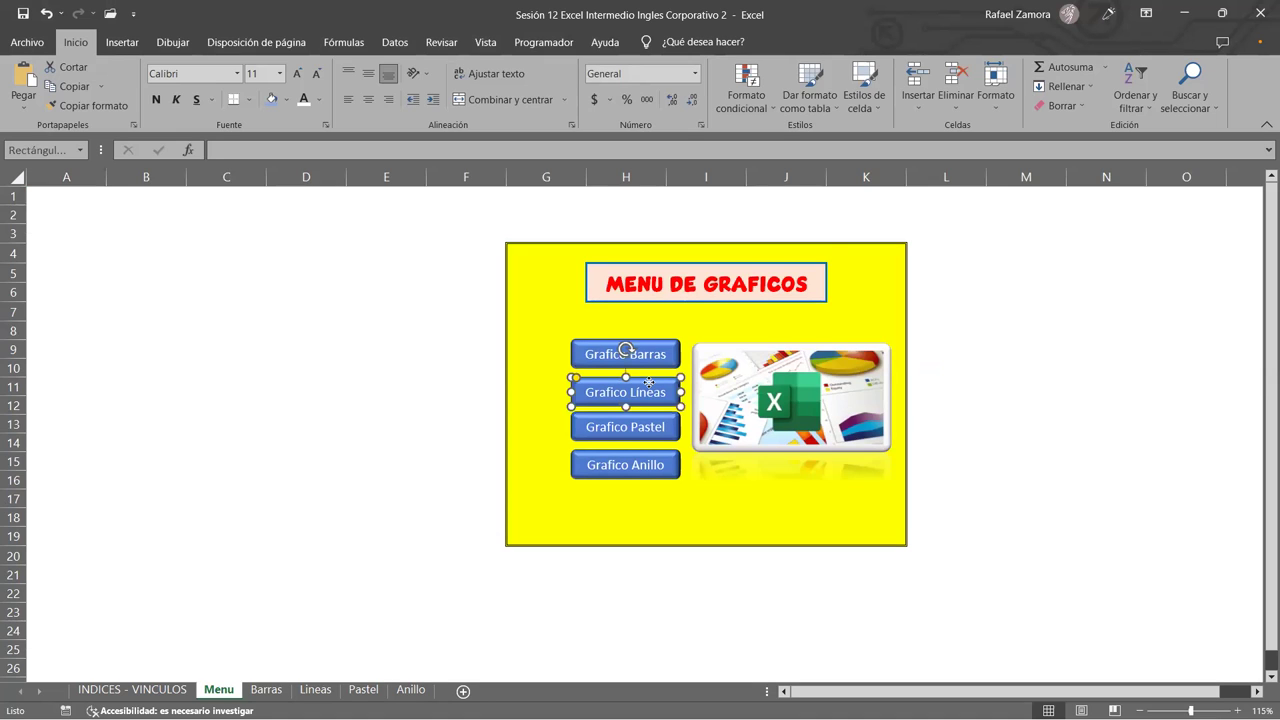
pyautogui.rightClick(649, 388)
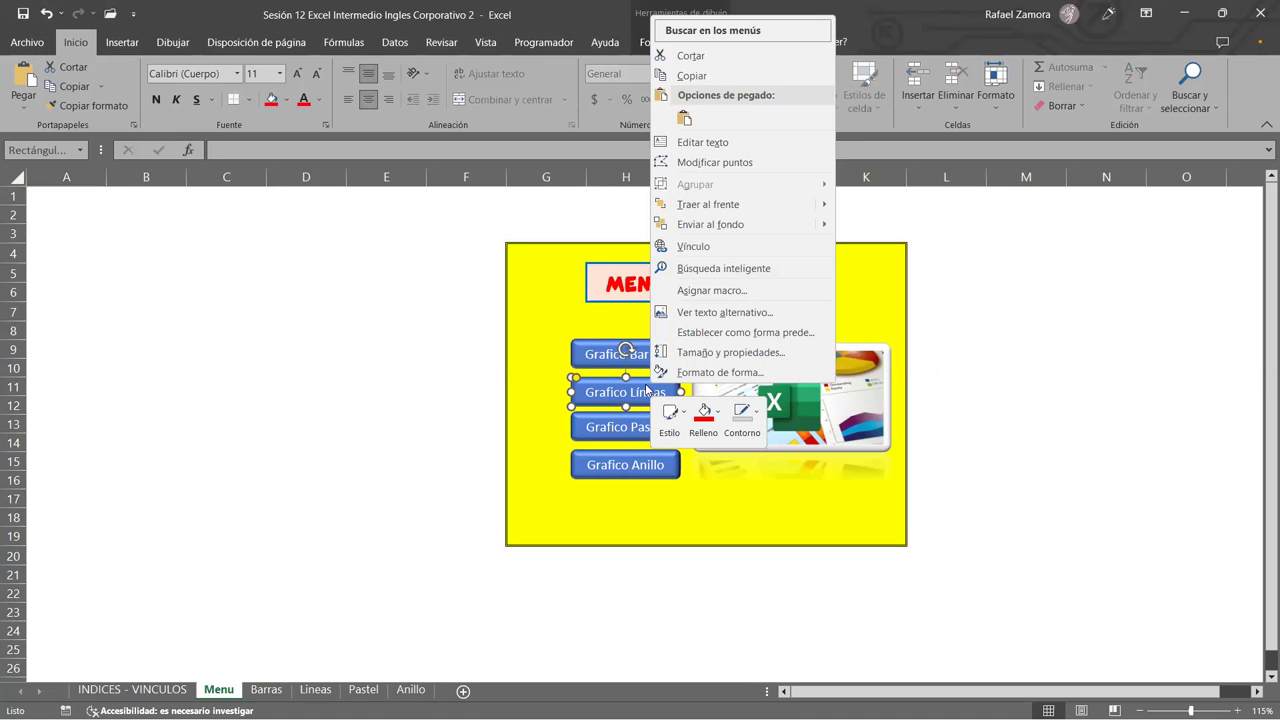
pyautogui.click(744, 246)
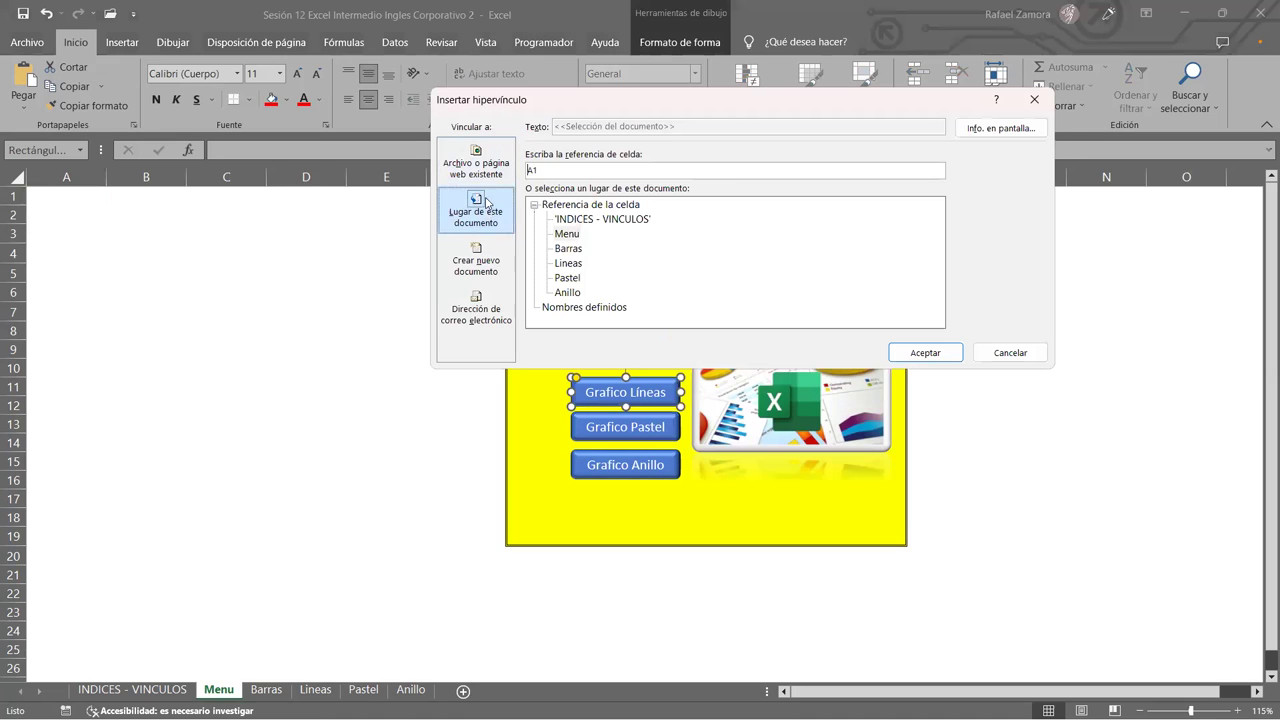
pyautogui.click(576, 265)
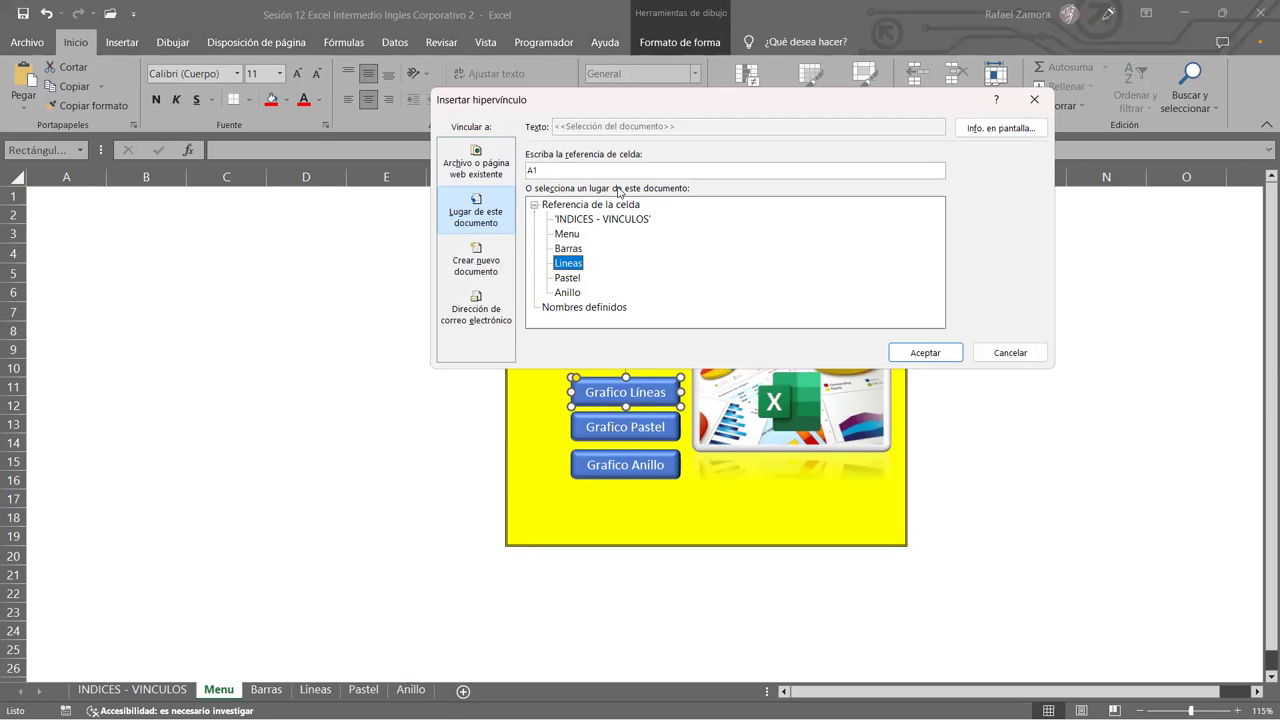
pyautogui.click(921, 353)
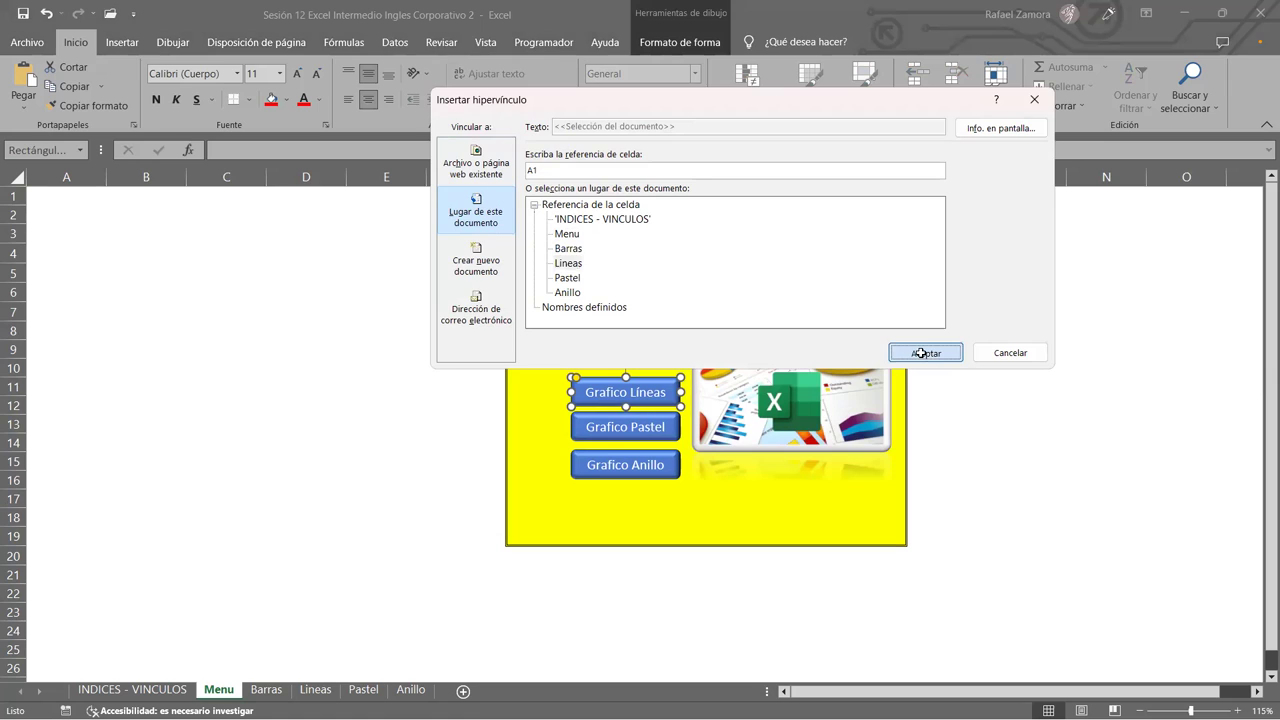
# - Link the Grafico Pastel and Grafico Anillo buttons to the Pastel and Anillo sheets
pyautogui.rightClick(670, 425)
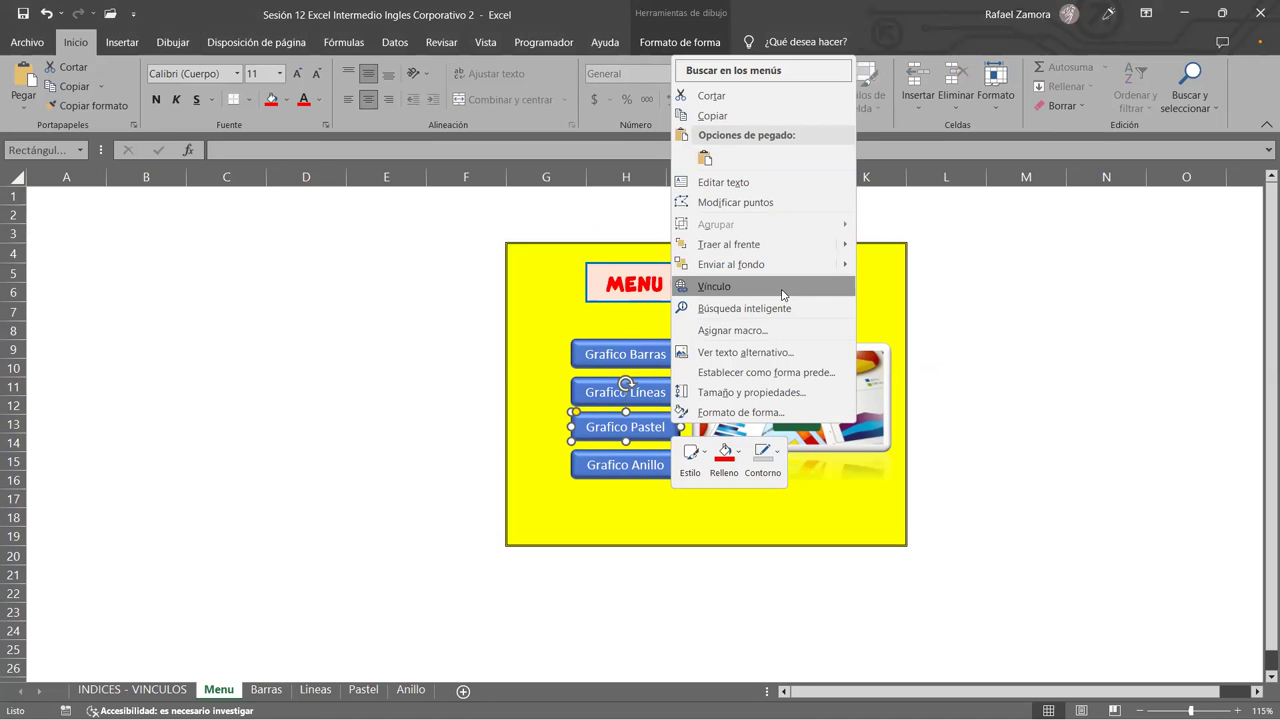
pyautogui.press('Return')
pyautogui.click(607, 327)
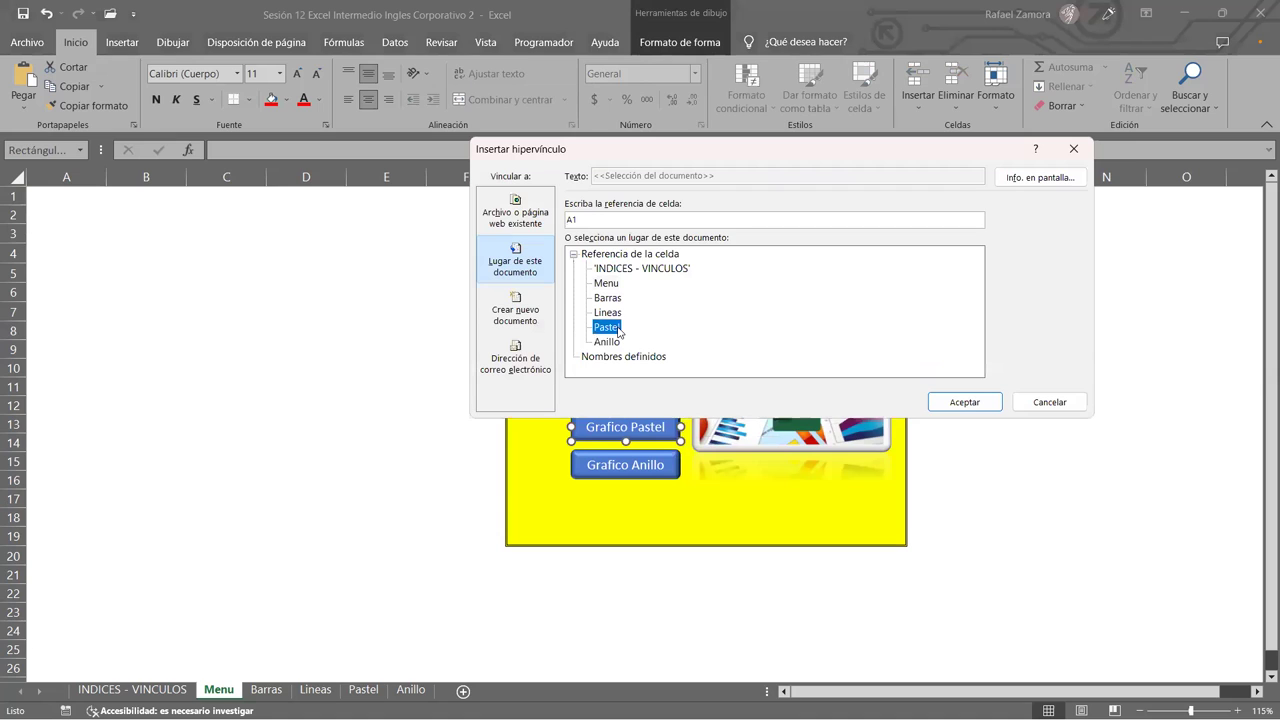
pyautogui.click(970, 401)
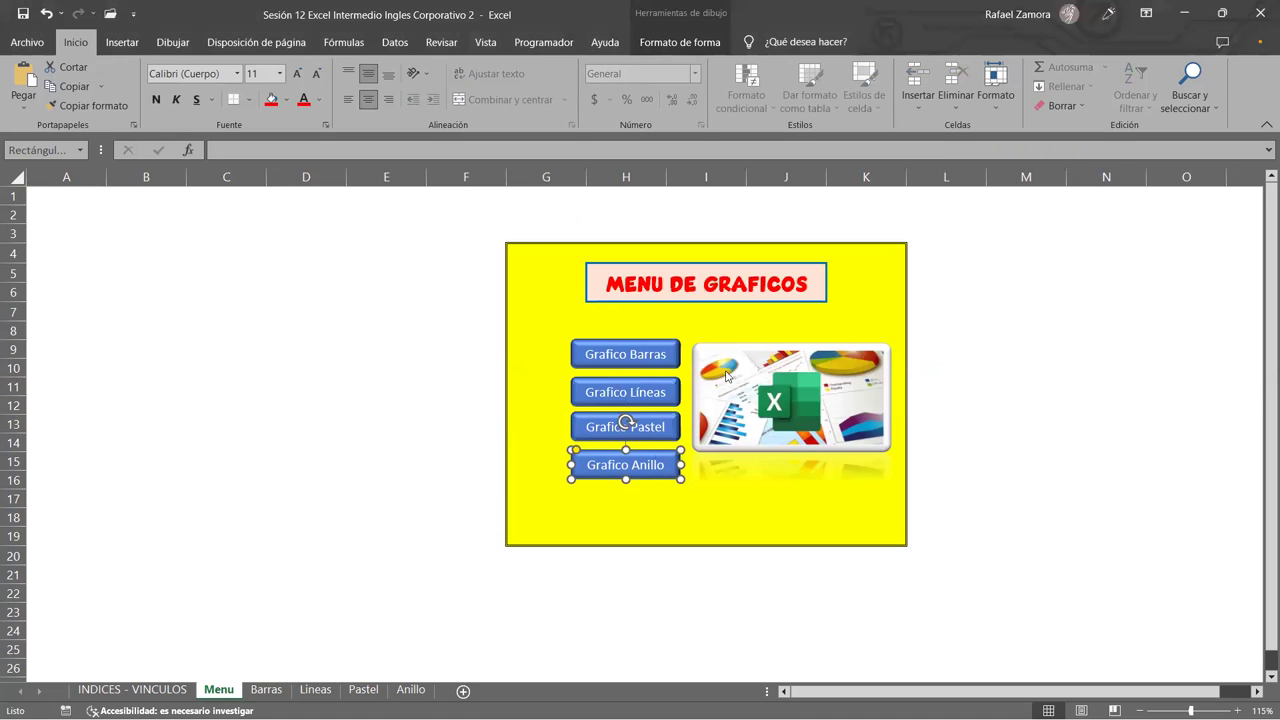
pyautogui.rightClick(657, 462)
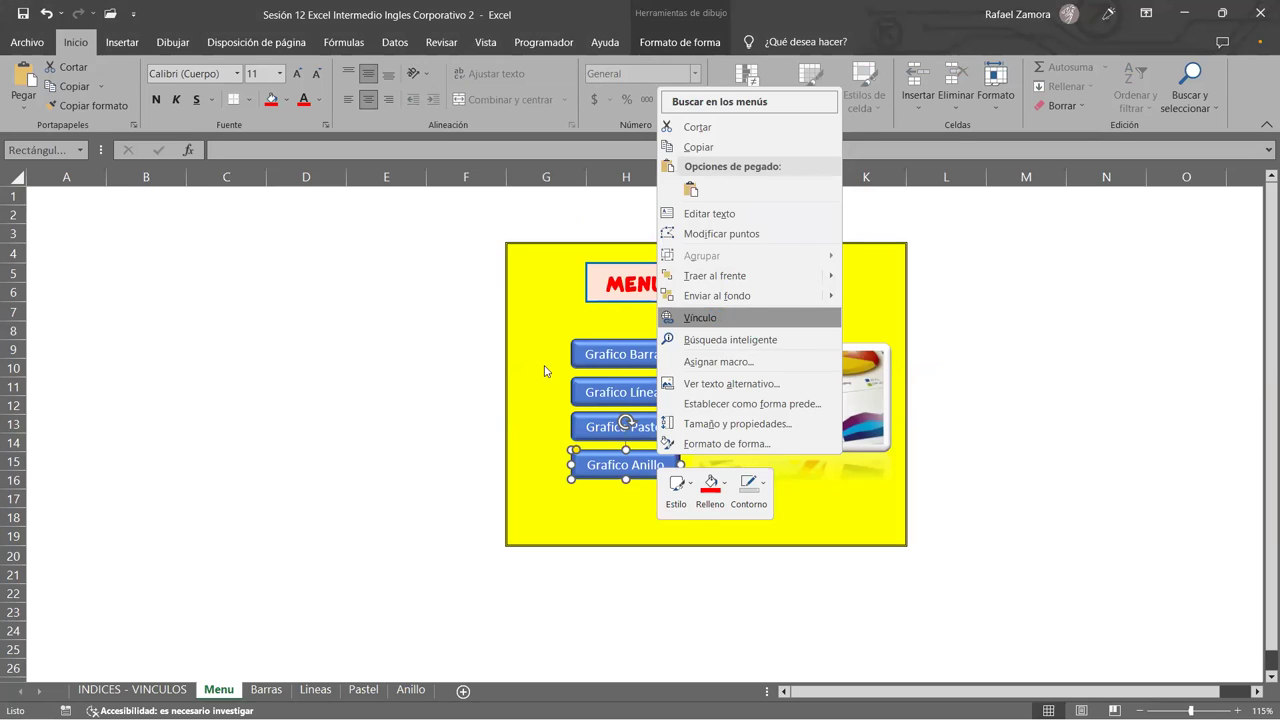
pyautogui.press('Return')
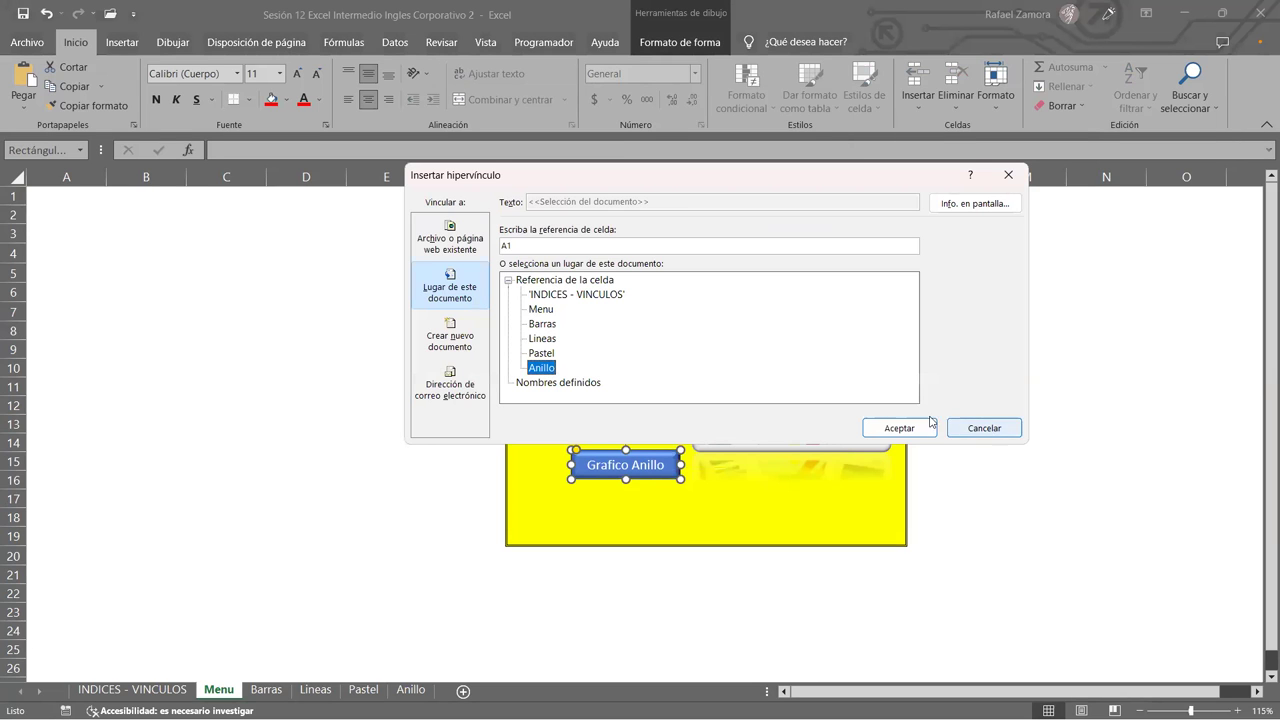
pyautogui.click(910, 426)
pyautogui.click(988, 455)
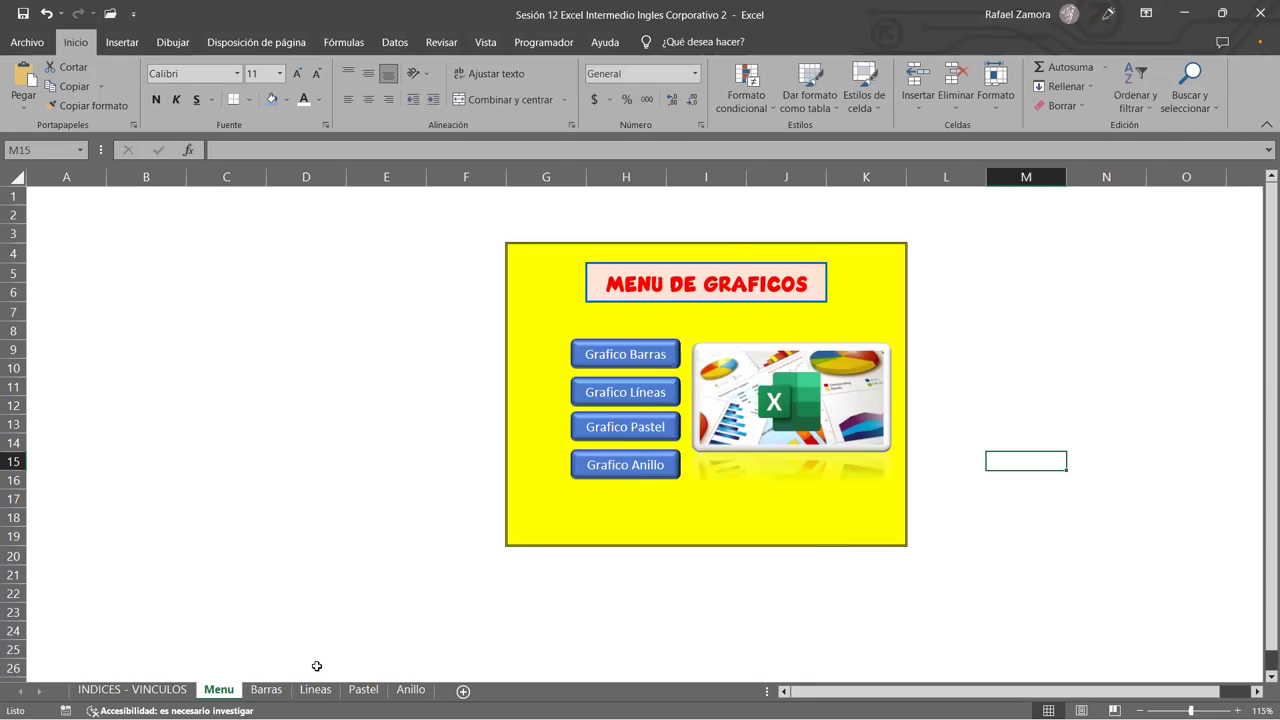
# - Copy the red Menú shape from Barras and paste it near row 28 on Lineas
pyautogui.hotkey('ctrl', 'pagedown')
pyautogui.click(1096, 632)
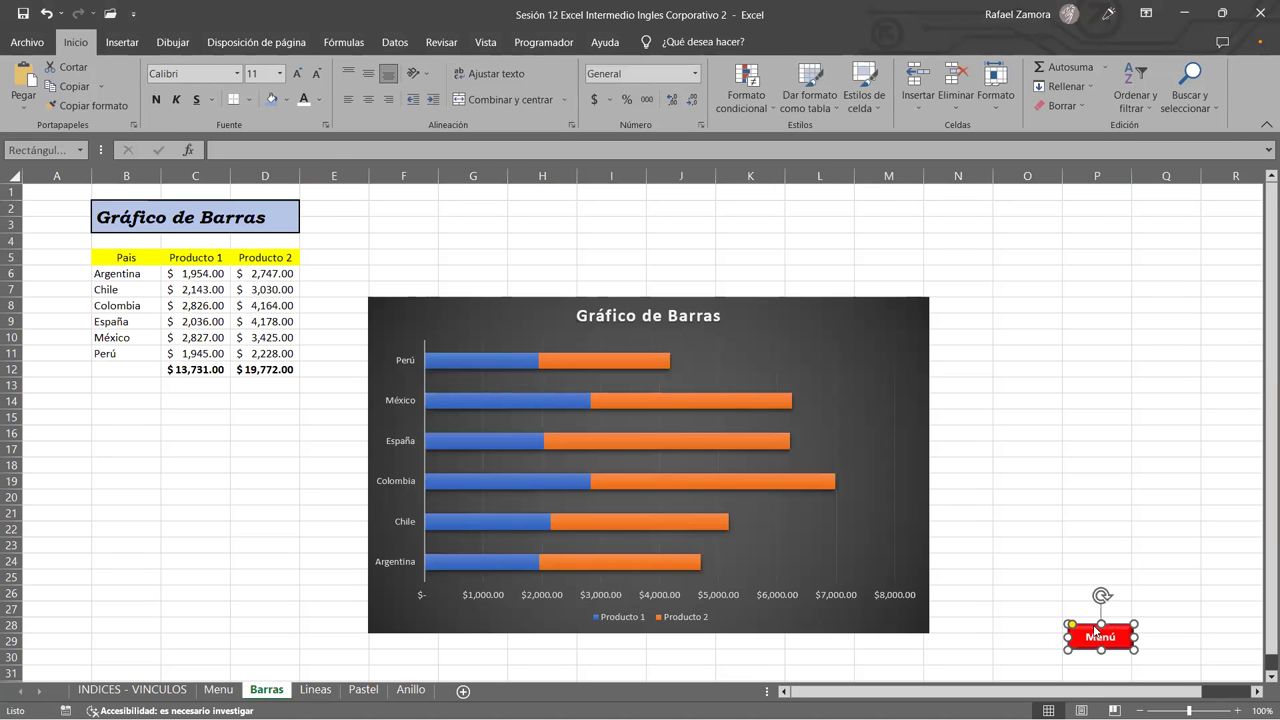
pyautogui.rightClick(1096, 632)
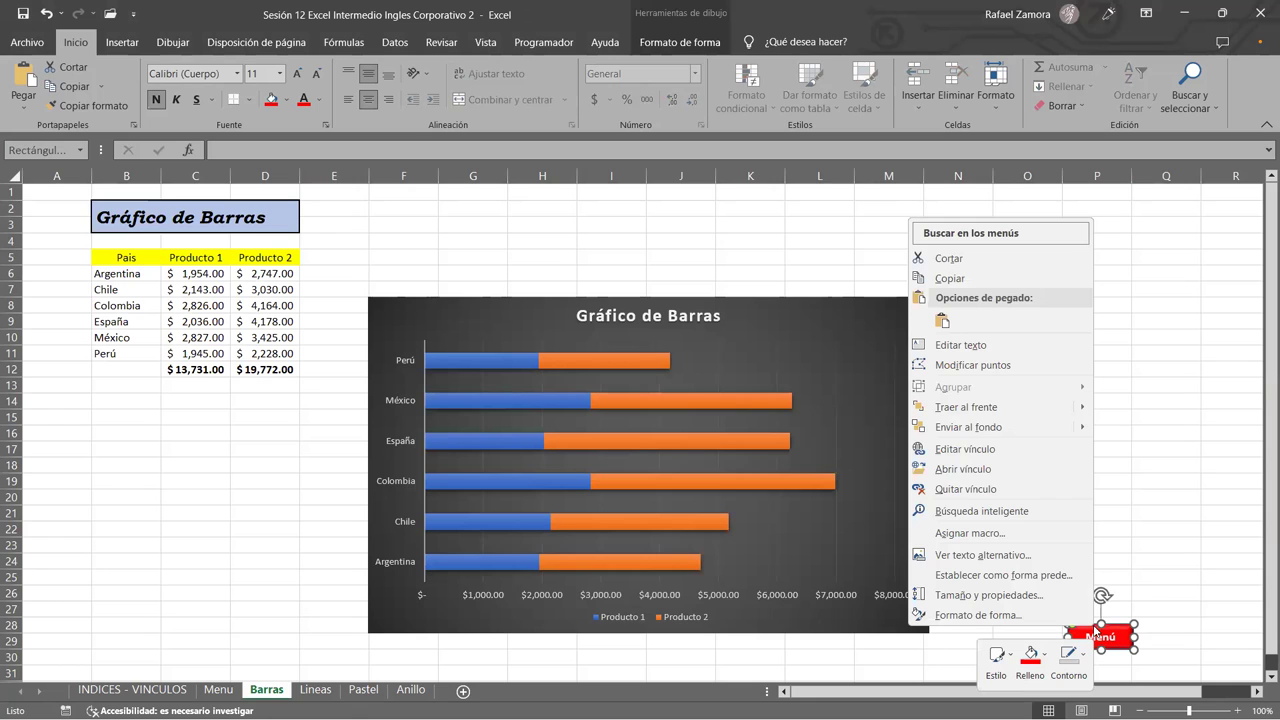
pyautogui.click(940, 279)
pyautogui.hotkey('ctrl', 'pagedown')
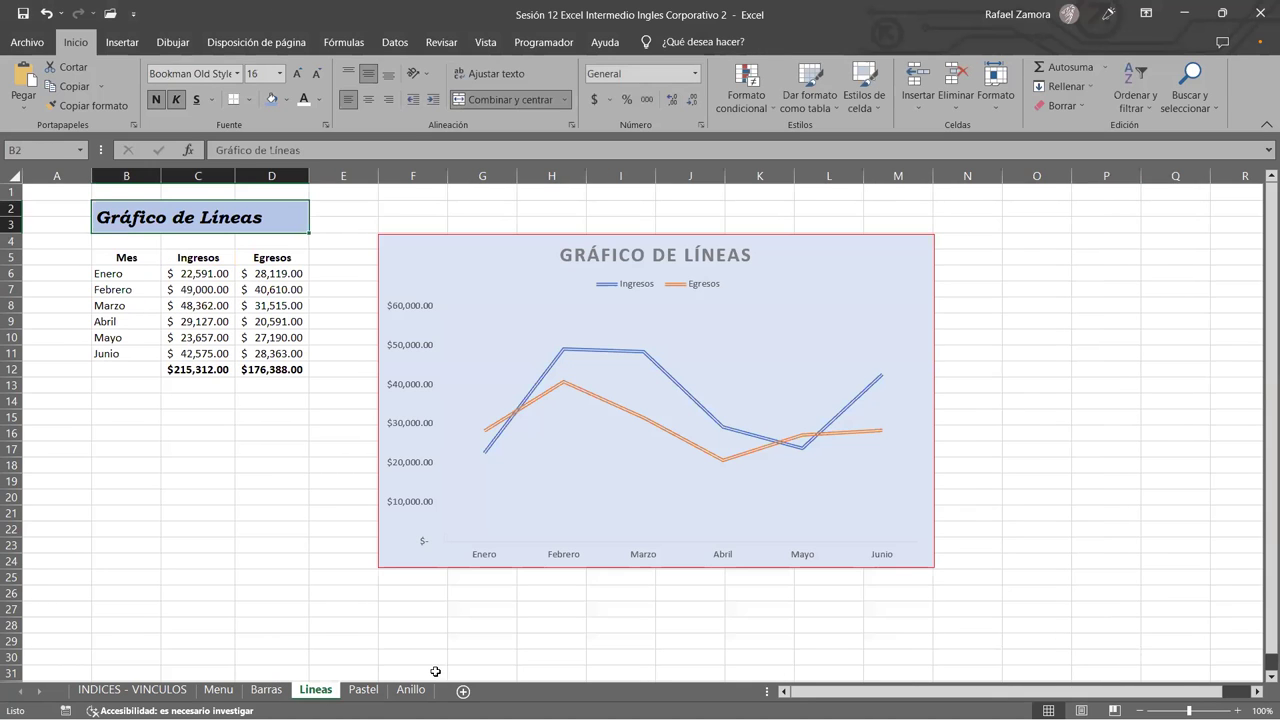
pyautogui.hotkey('ctrl', 'v')
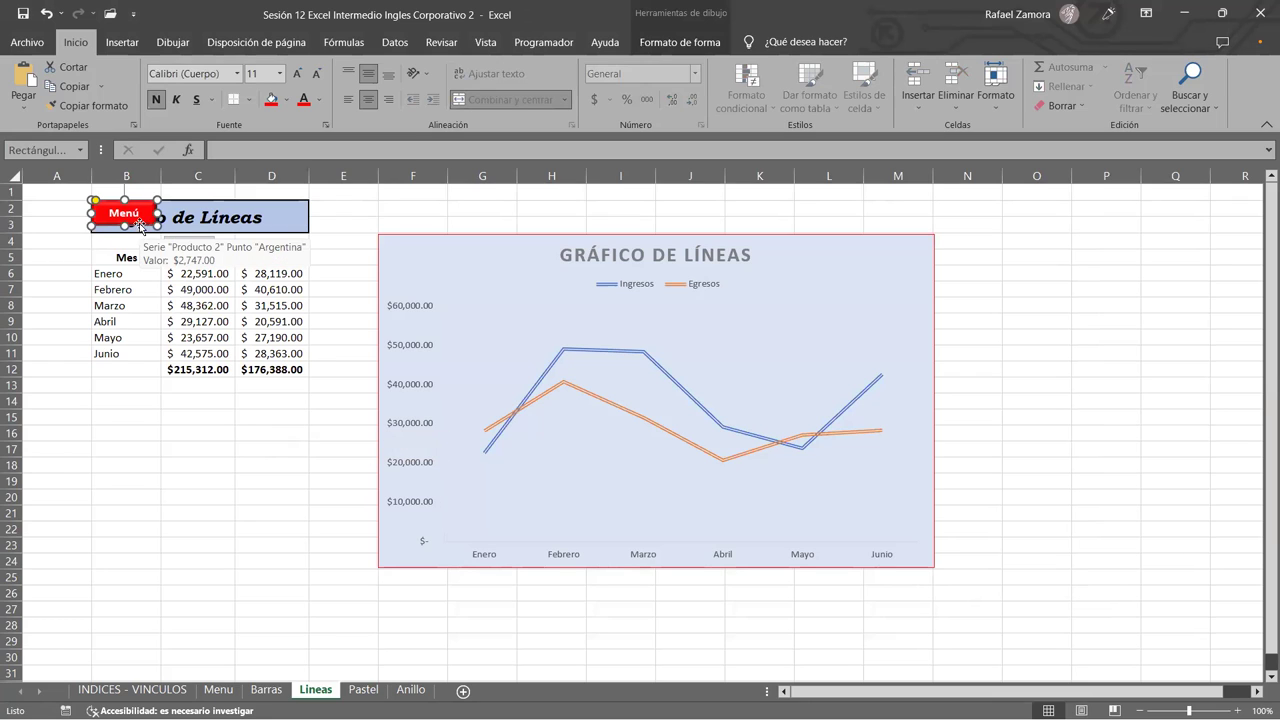
pyautogui.moveTo(140, 226); pyautogui.dragTo(1066, 640)
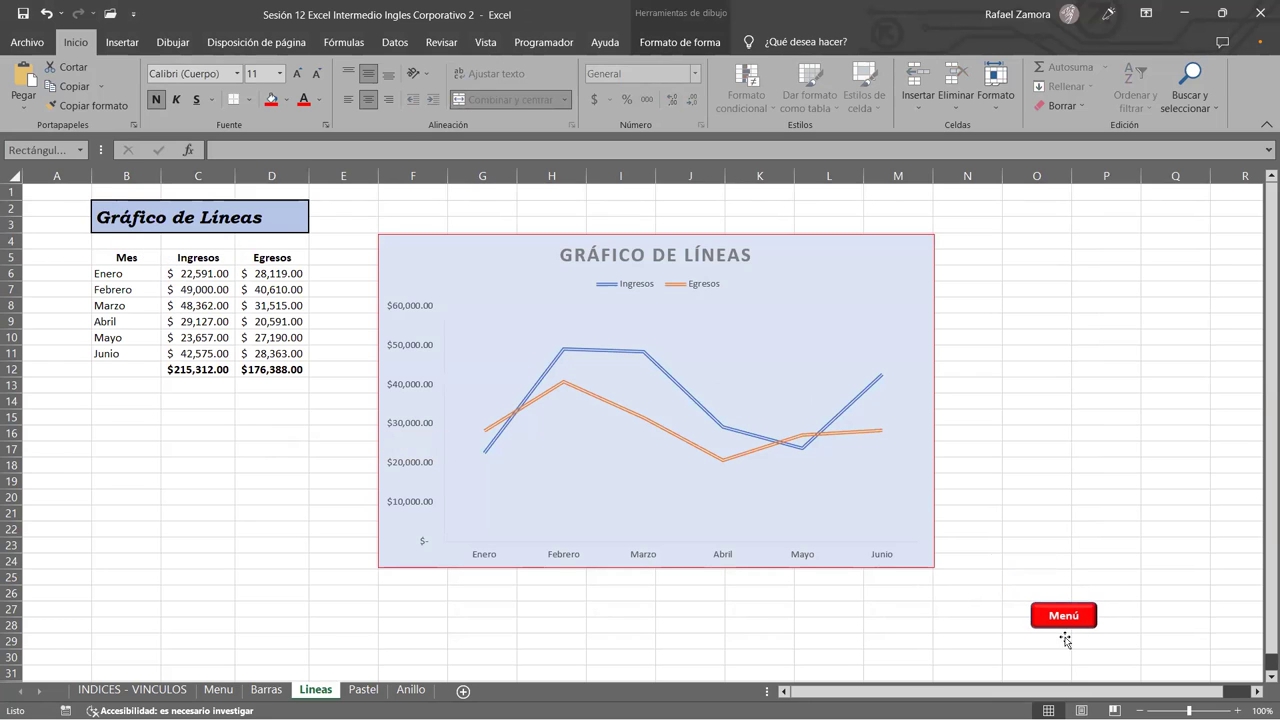
# - Paste the Menú shape at the lower right of Pastel and Anillo, then return to Menu
pyautogui.click(363, 690)
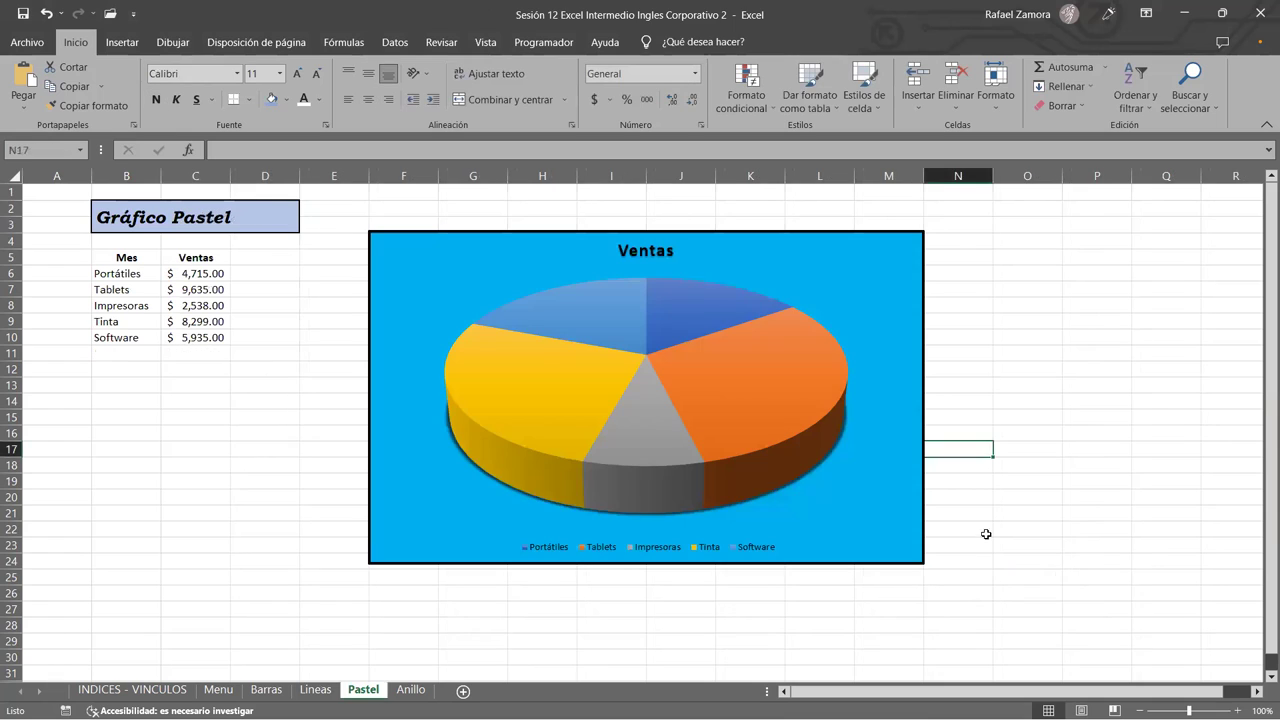
pyautogui.click(1147, 645)
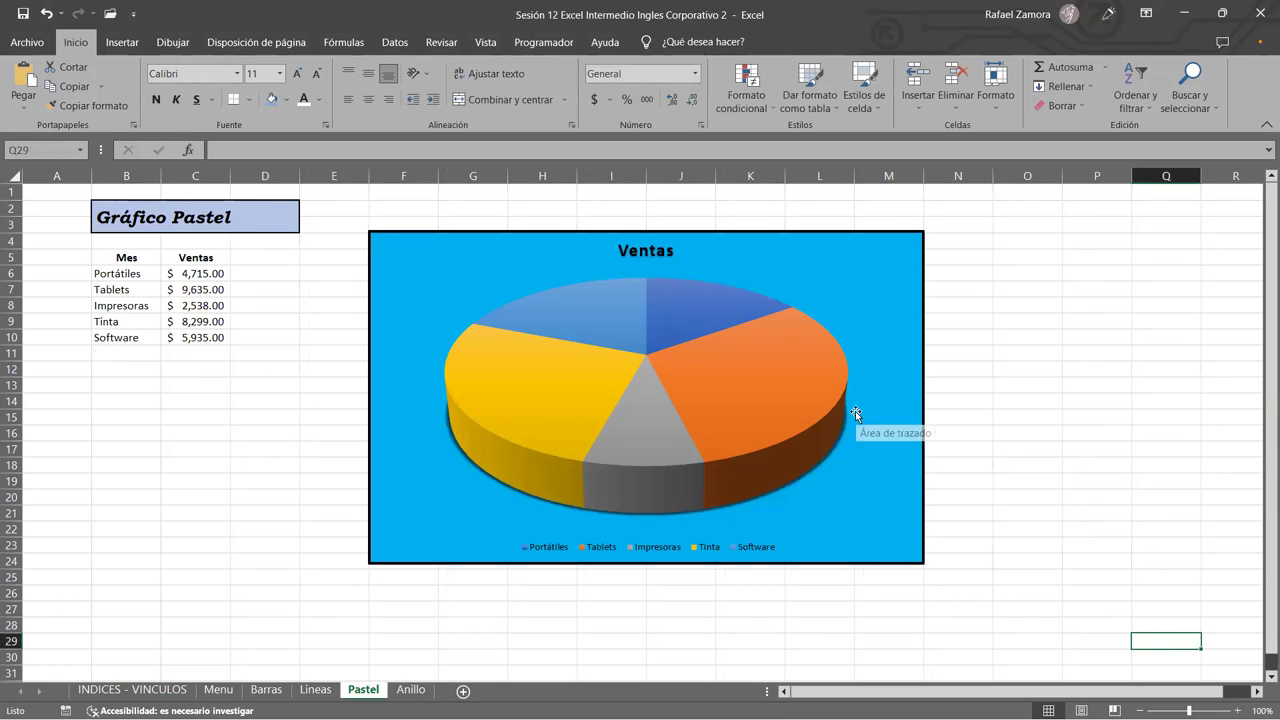
pyautogui.hotkey('ctrl', 'v')
pyautogui.moveTo(1150, 630); pyautogui.dragTo(1101, 620)
pyautogui.click(1006, 609)
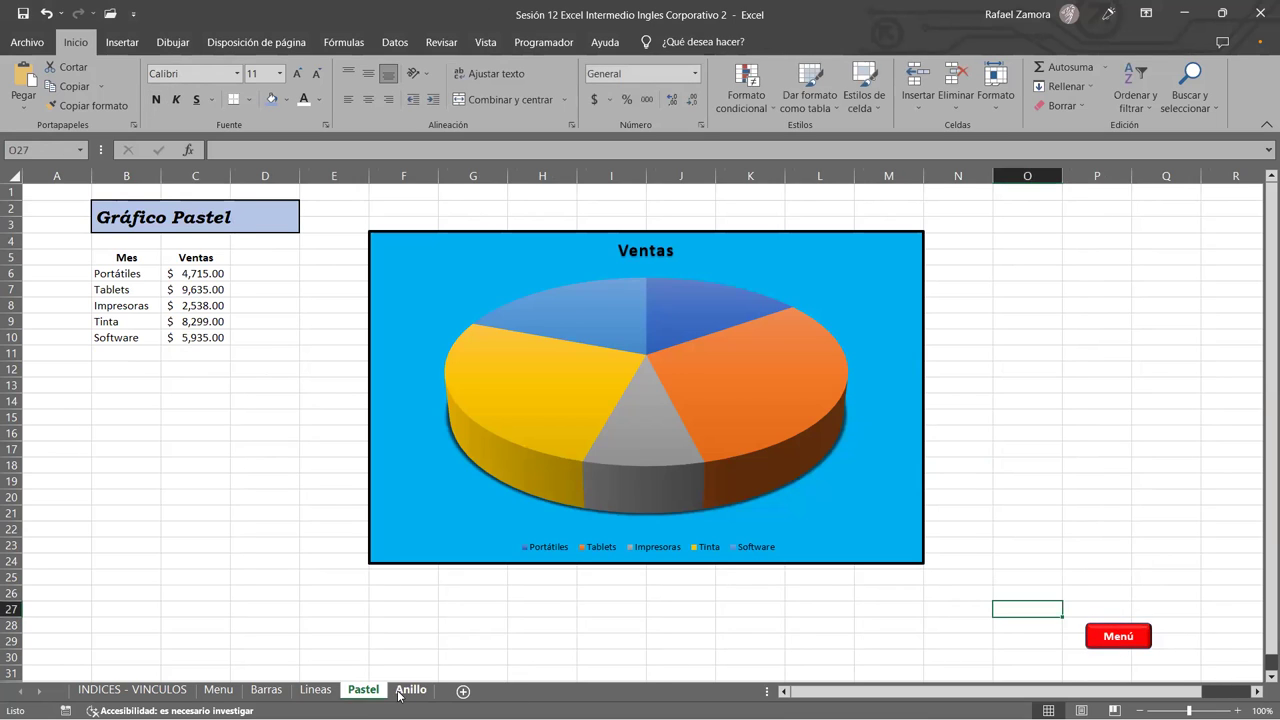
pyautogui.click(405, 690)
pyautogui.hotkey('ctrl', 'v')
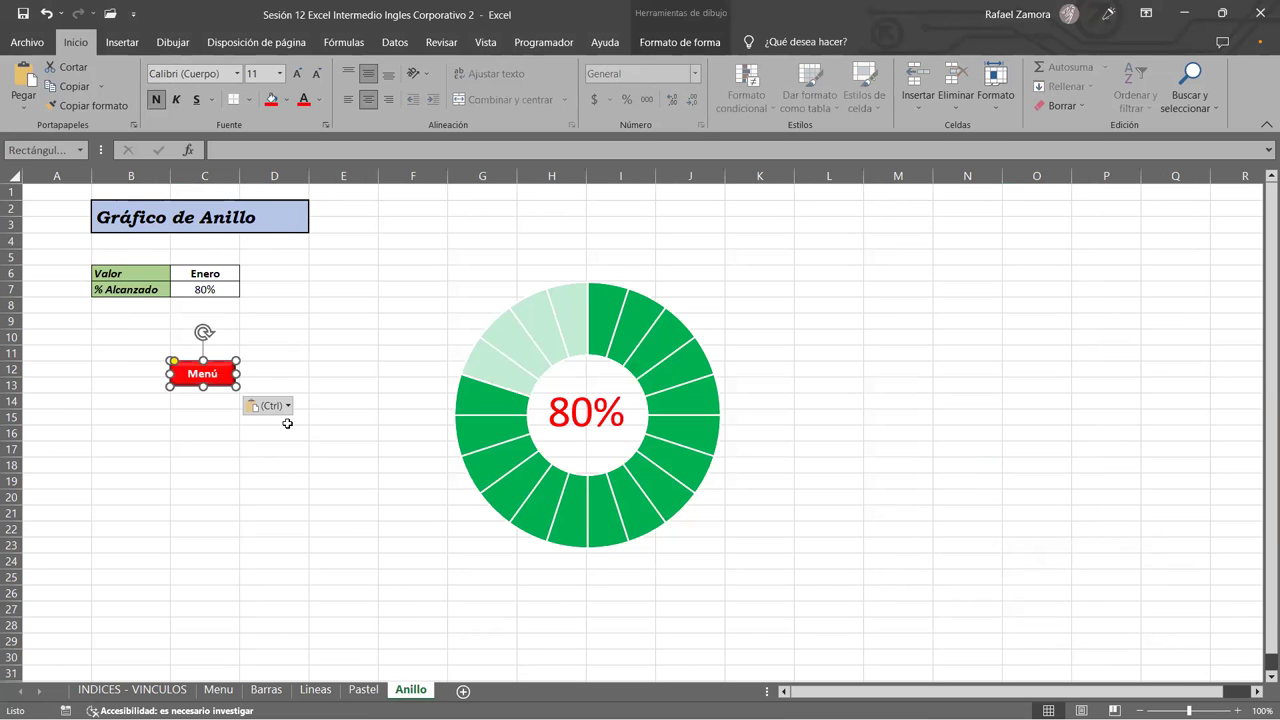
pyautogui.moveTo(215, 378); pyautogui.dragTo(1051, 629)
pyautogui.click(1020, 497)
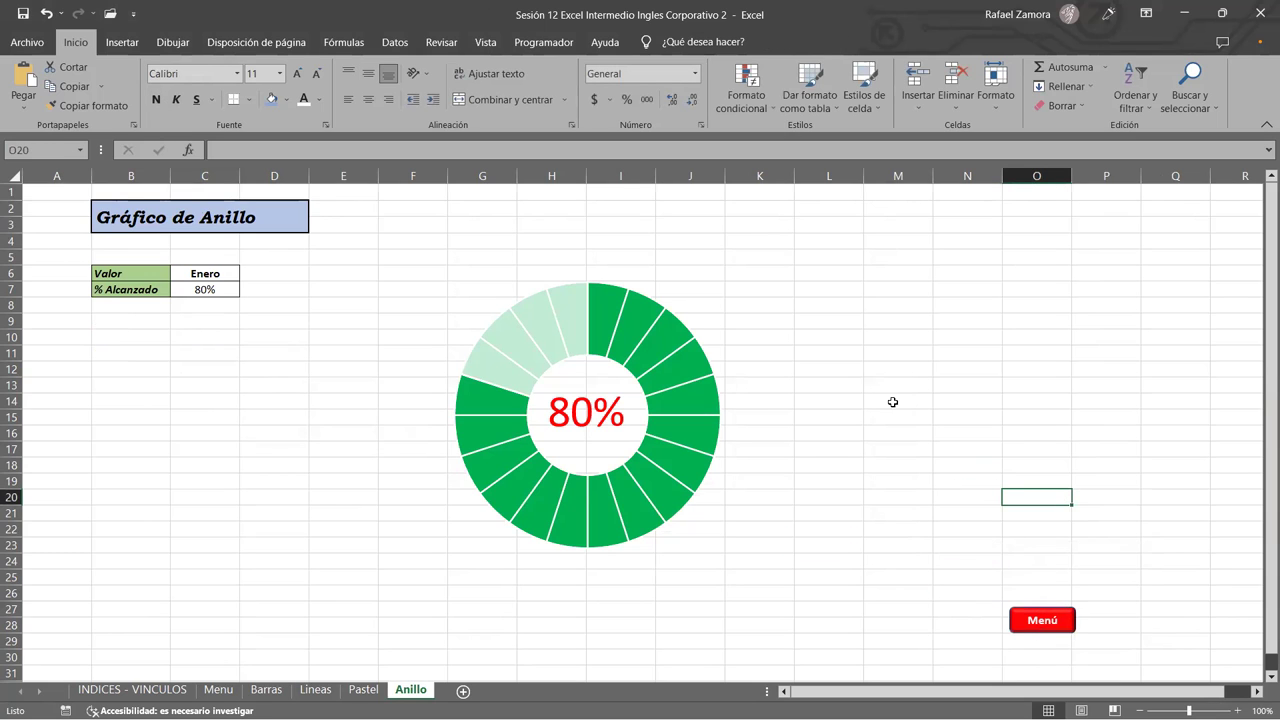
pyautogui.click(218, 689)
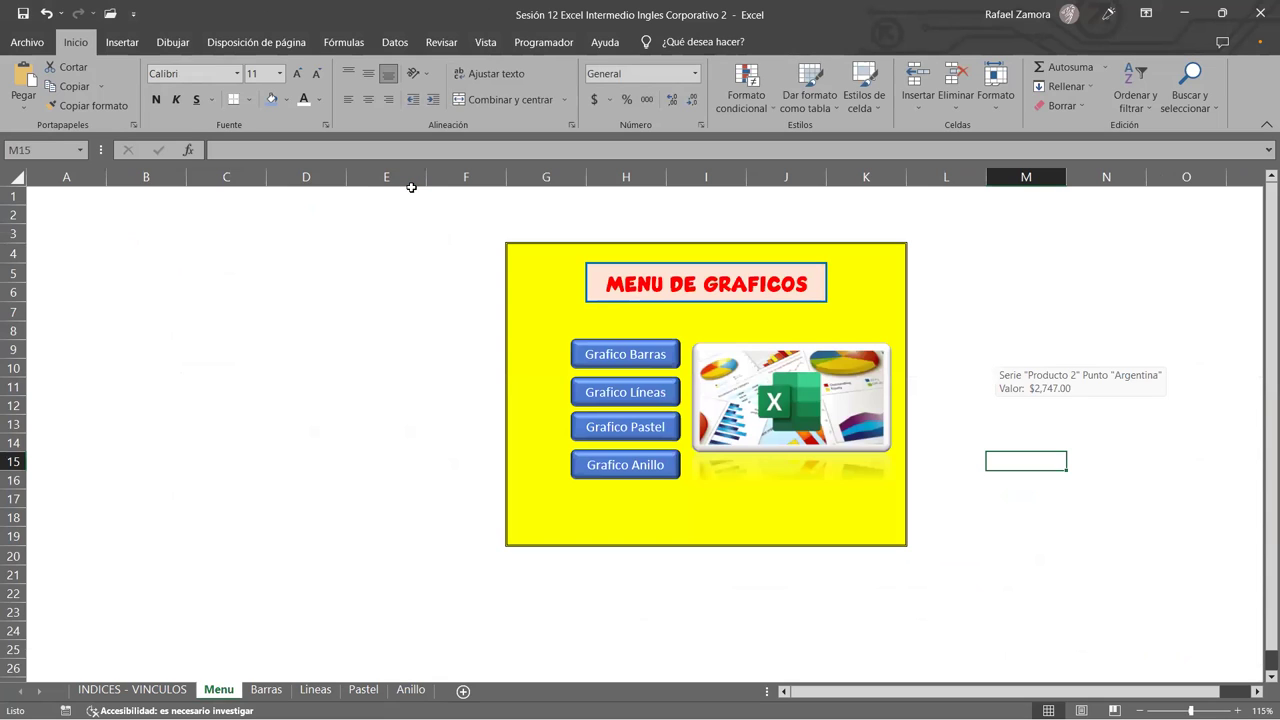
pyautogui.click(654, 348)
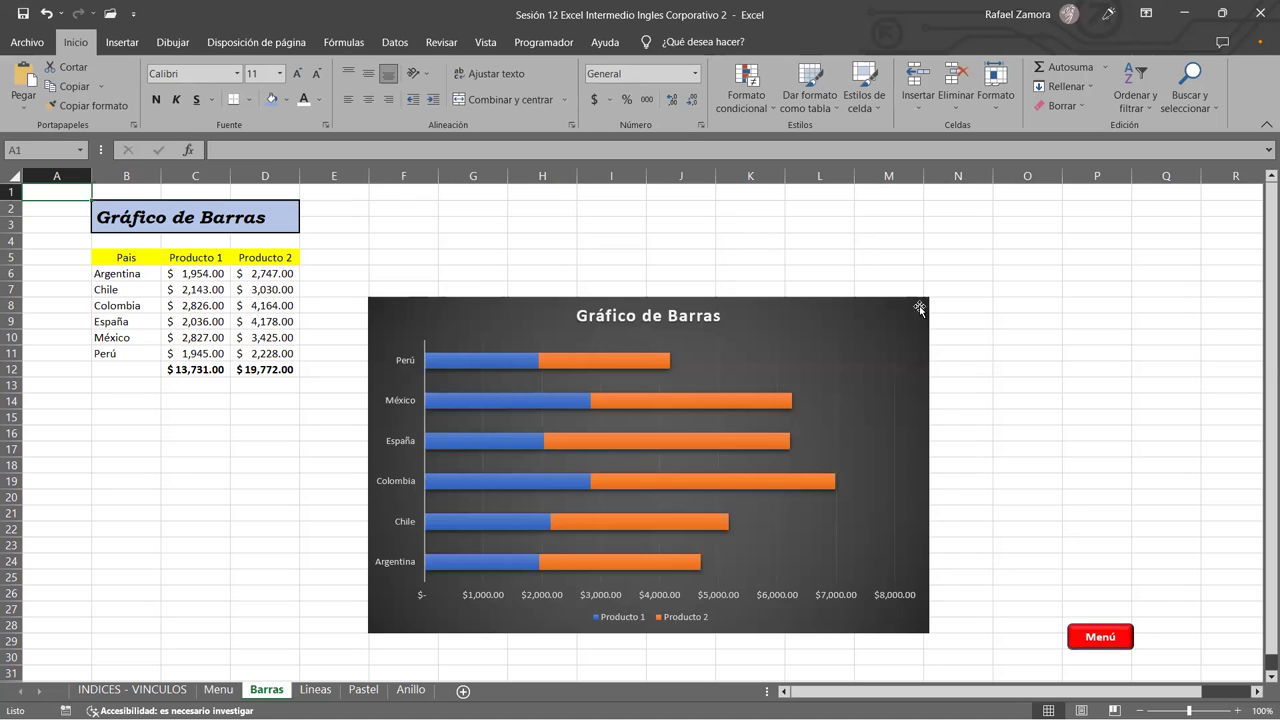
pyautogui.click(1101, 640)
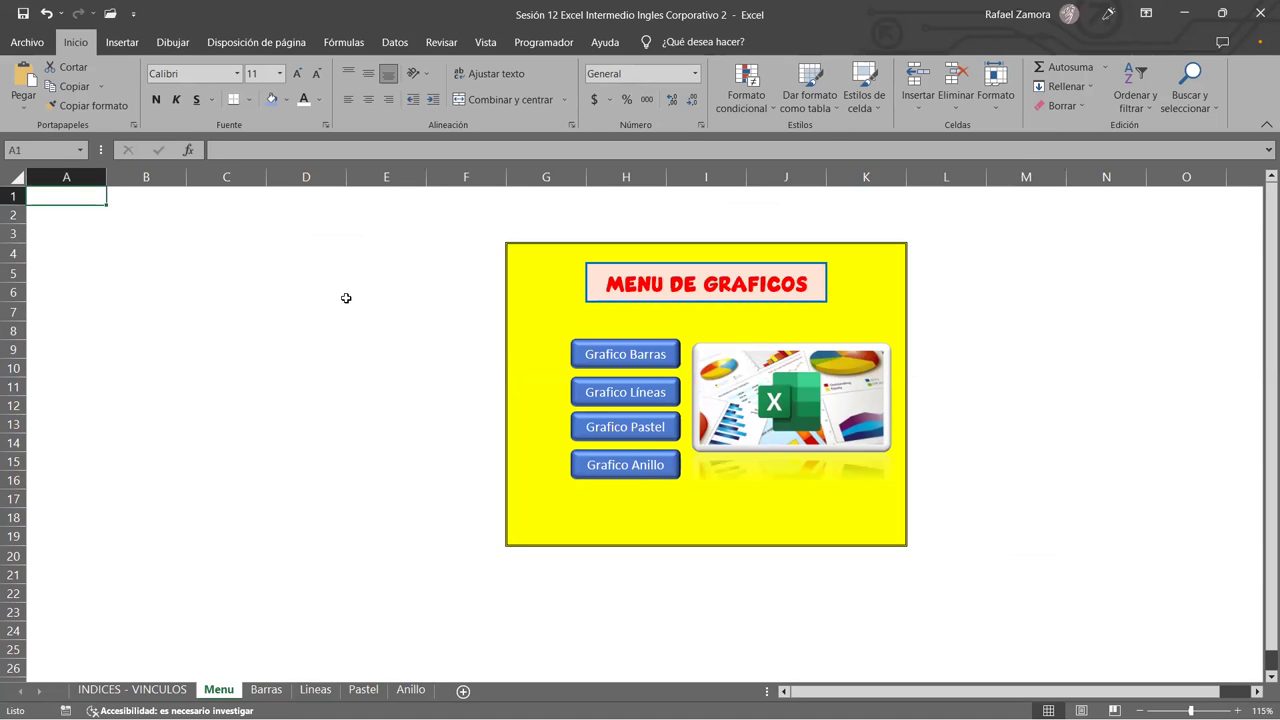
pyautogui.click(614, 393)
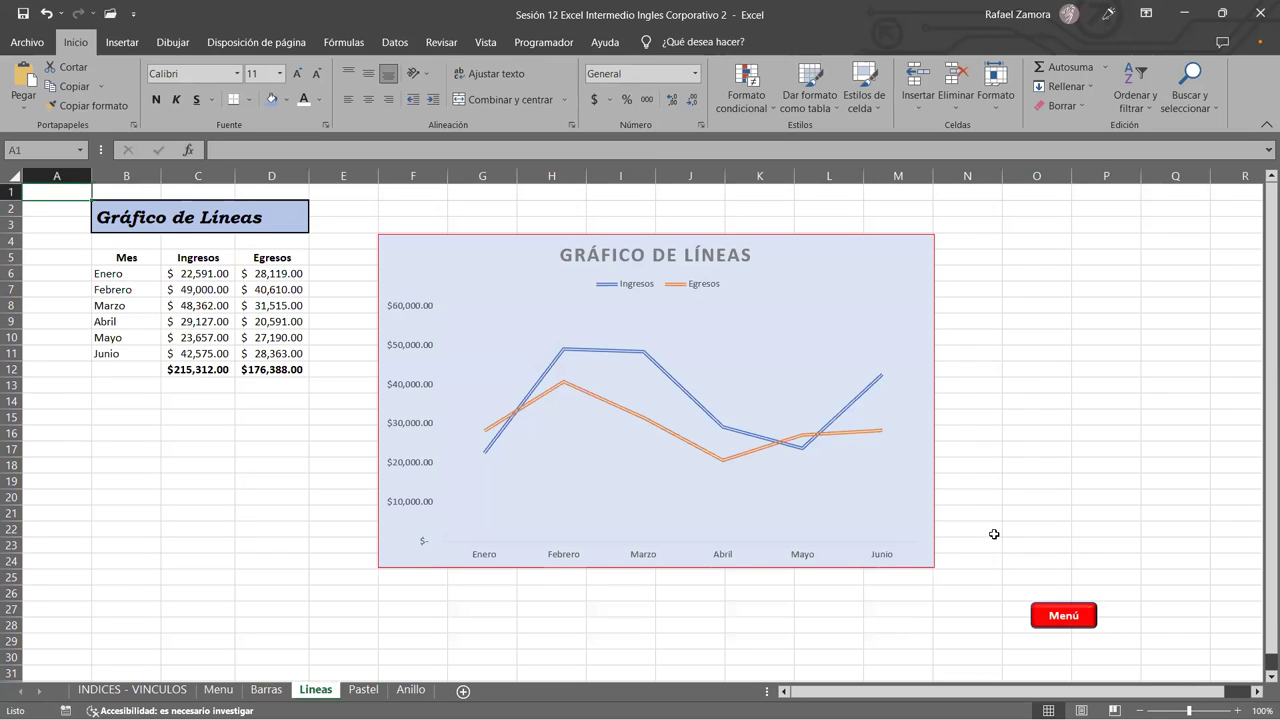
pyautogui.click(1063, 616)
pyautogui.click(600, 431)
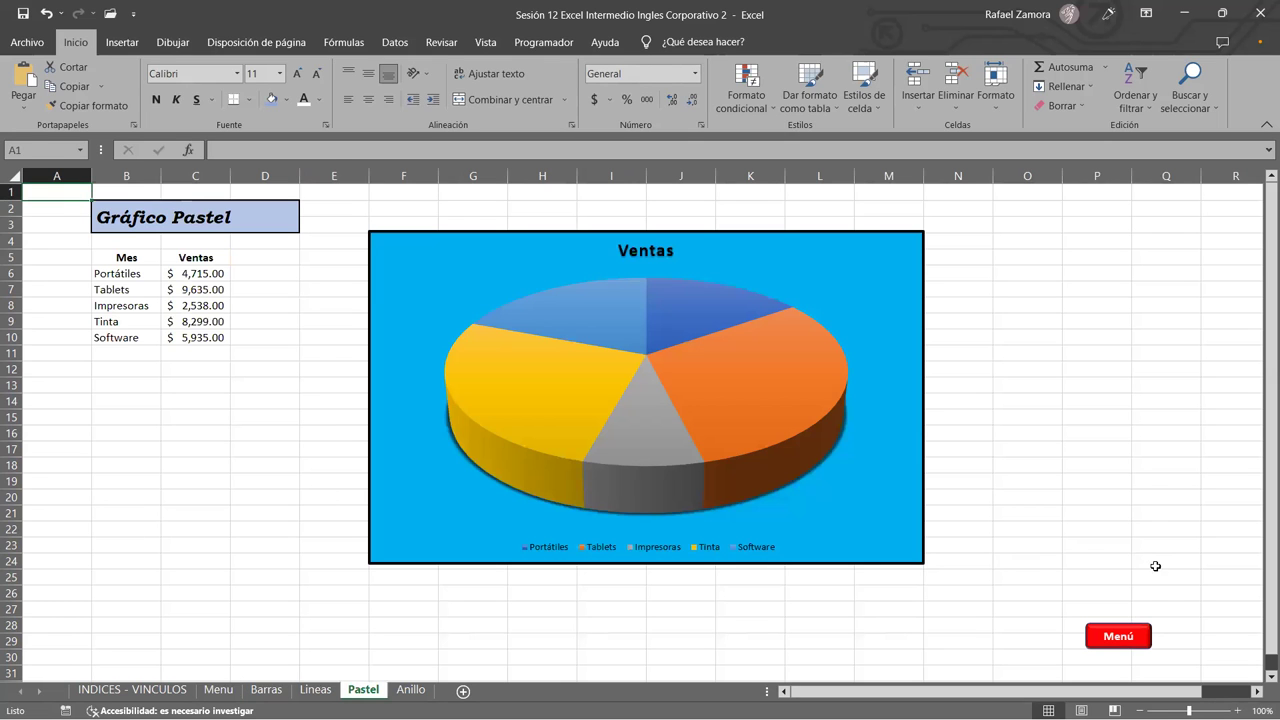
pyautogui.click(1137, 632)
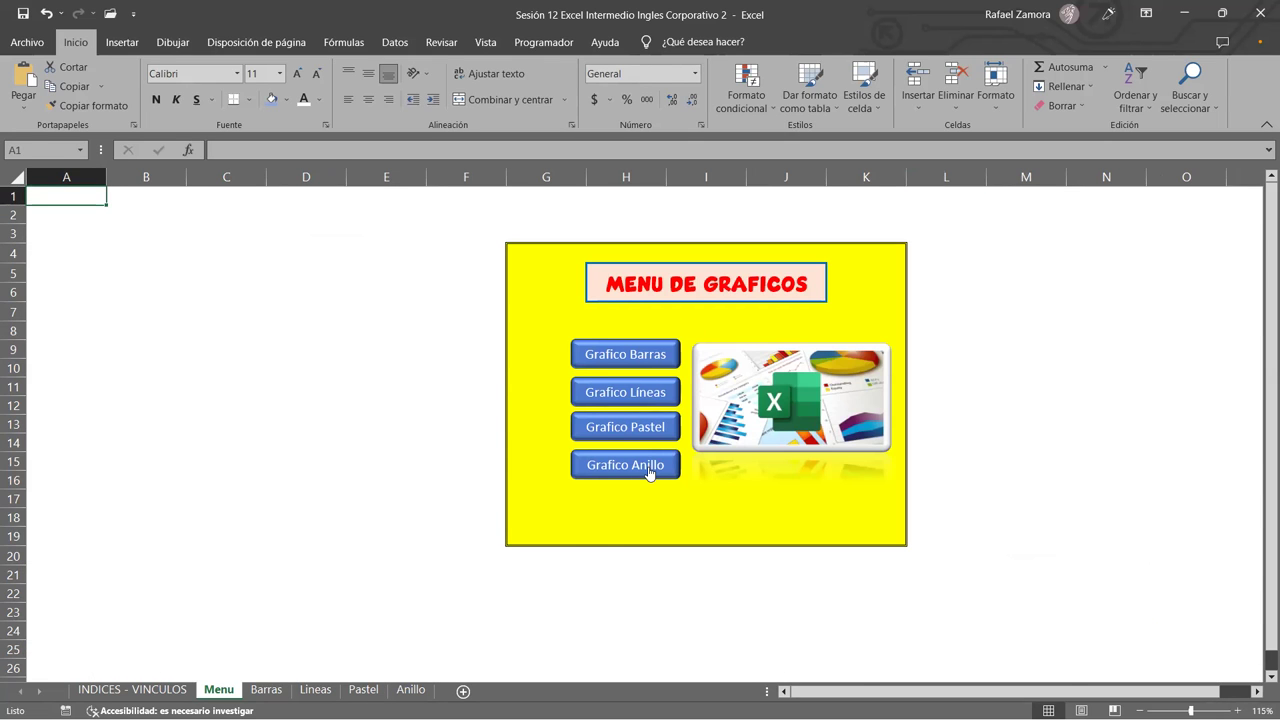
pyautogui.click(648, 468)
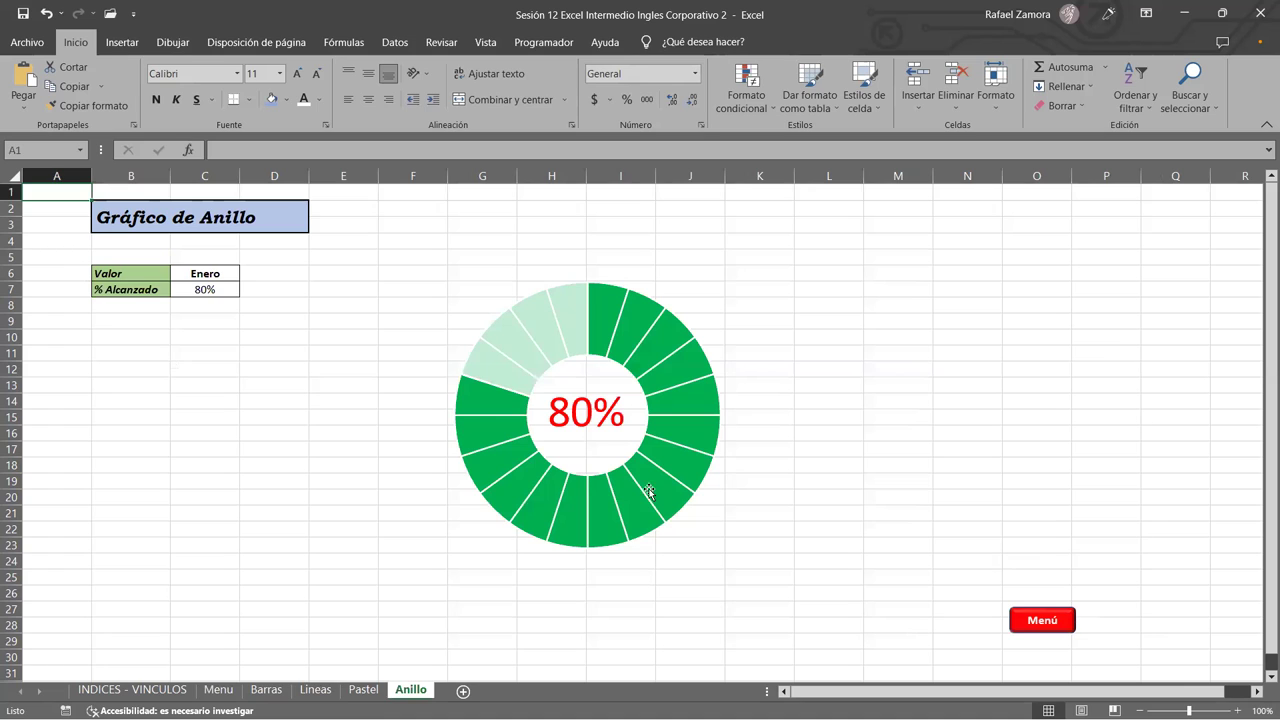
pyautogui.click(1045, 626)
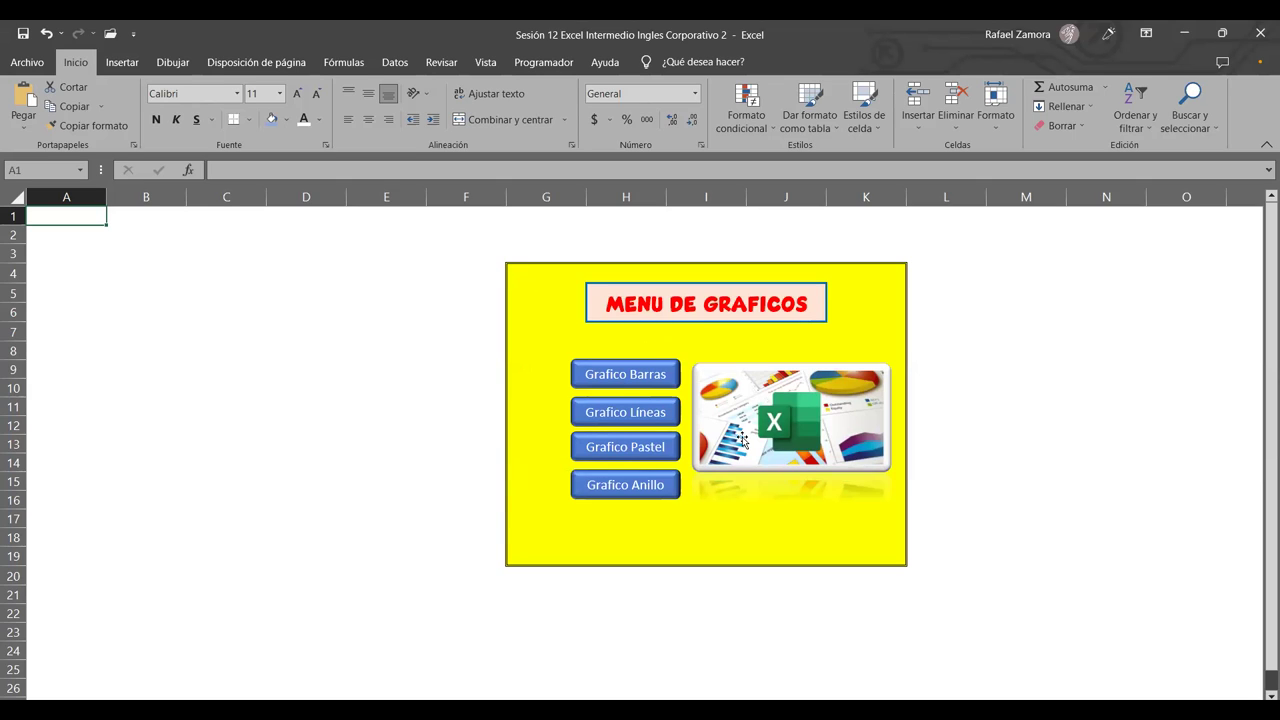
pyautogui.rightClick(600, 371)
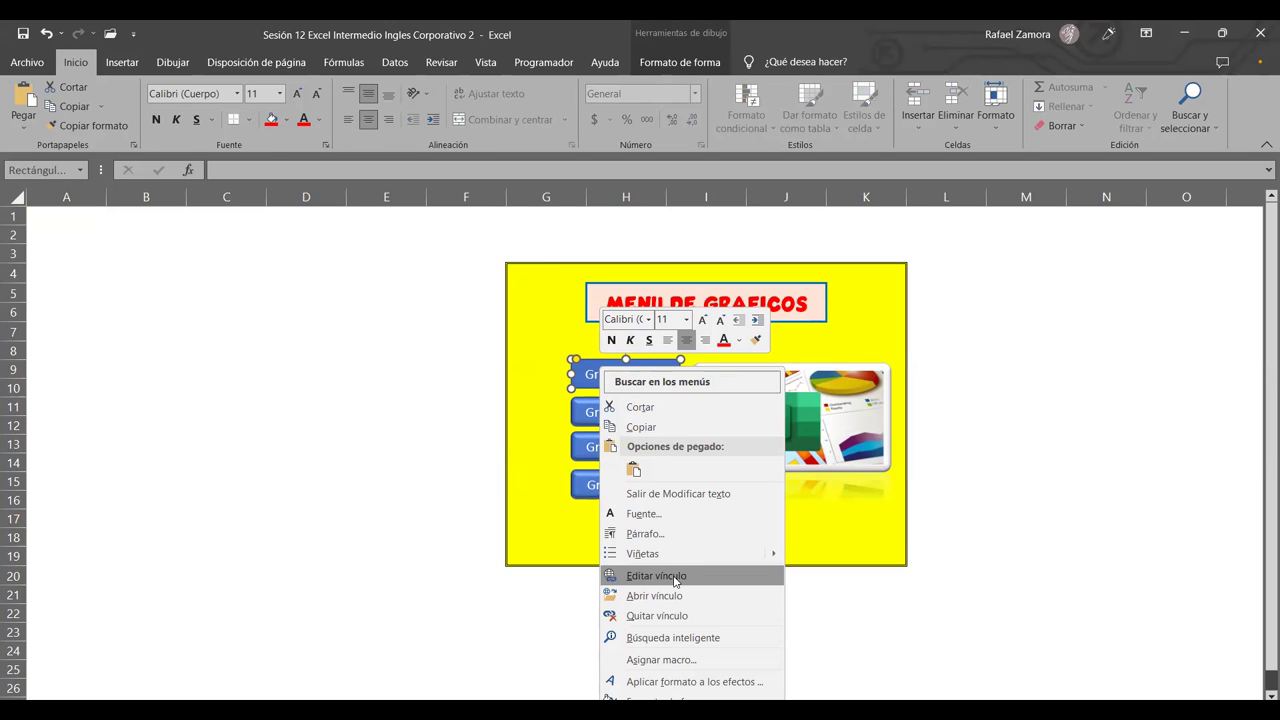
pyautogui.press('Return')
pyautogui.moveTo(650, 440); pyautogui.dragTo(520, 143)
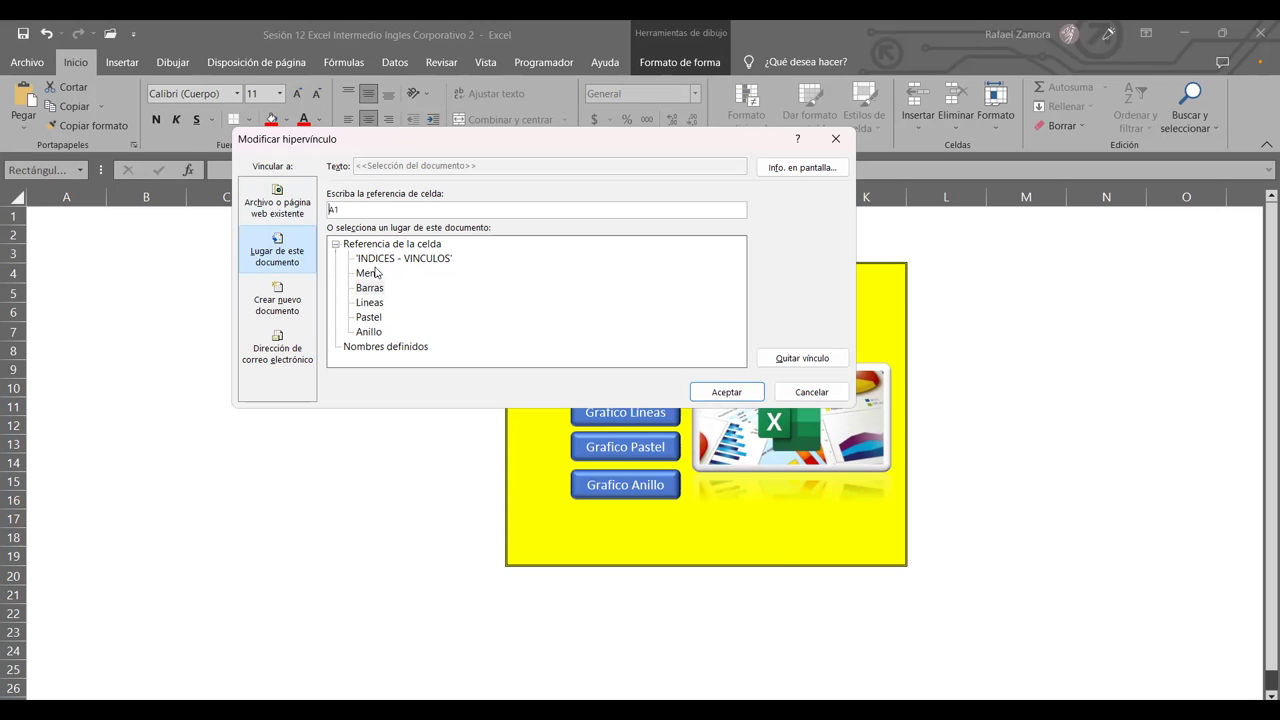
pyautogui.doubleClick(331, 209)
pyautogui.click(333, 210)
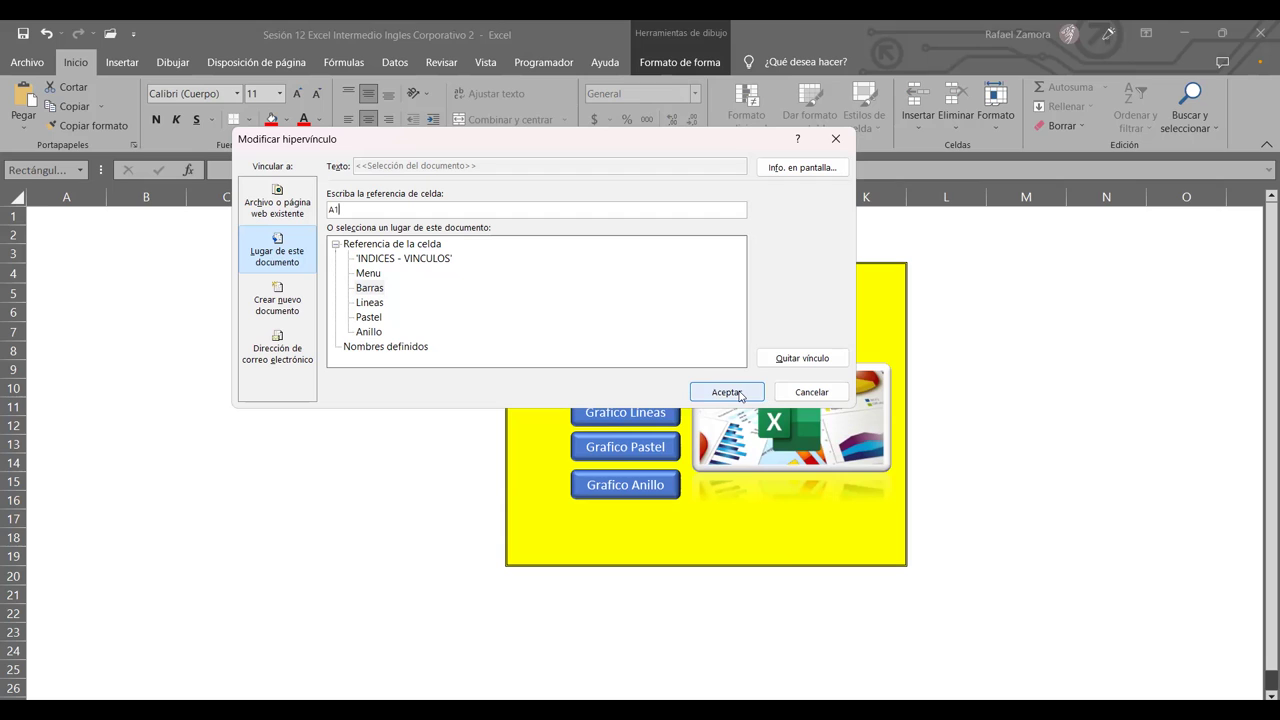
pyautogui.click(836, 140)
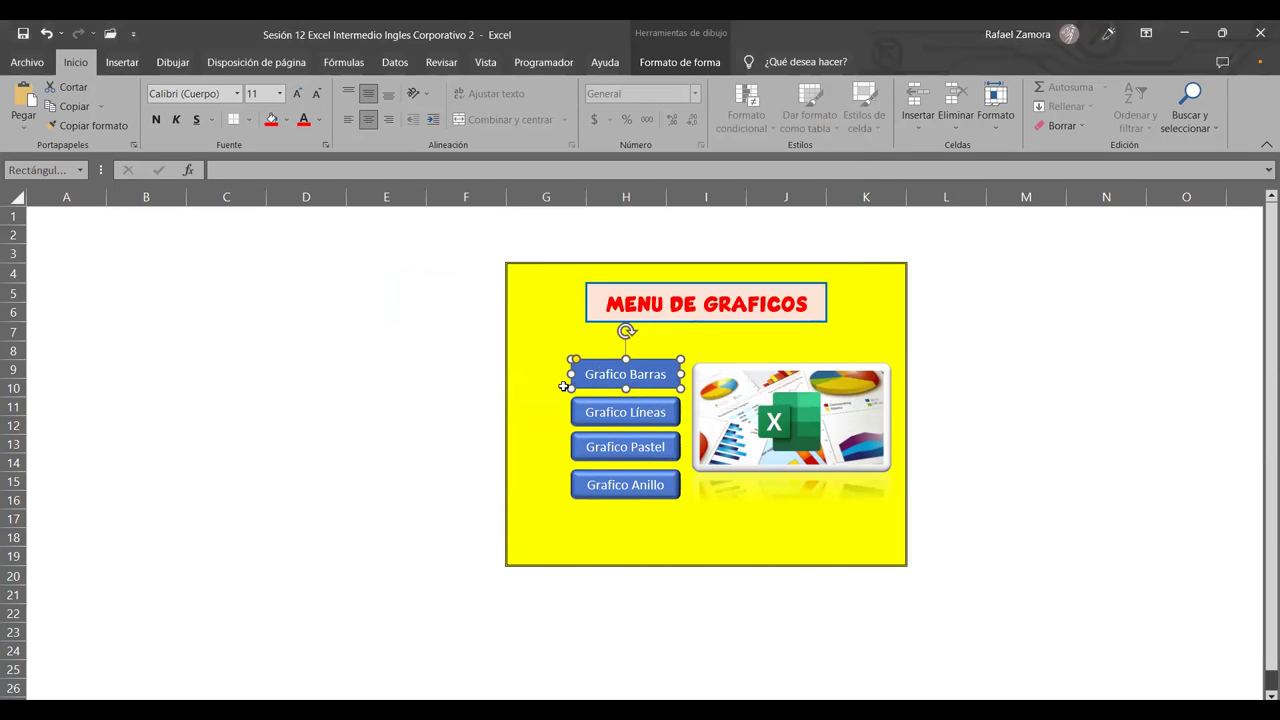
pyautogui.click(1082, 370)
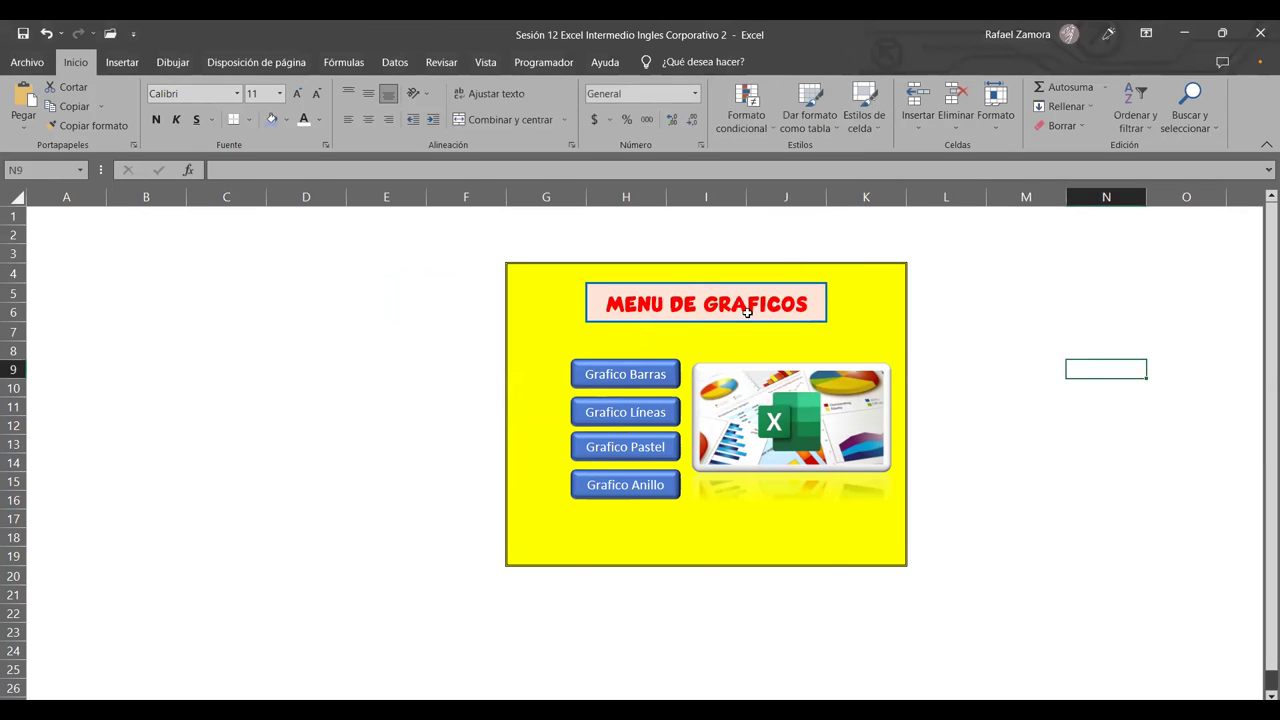
pyautogui.click(653, 378)
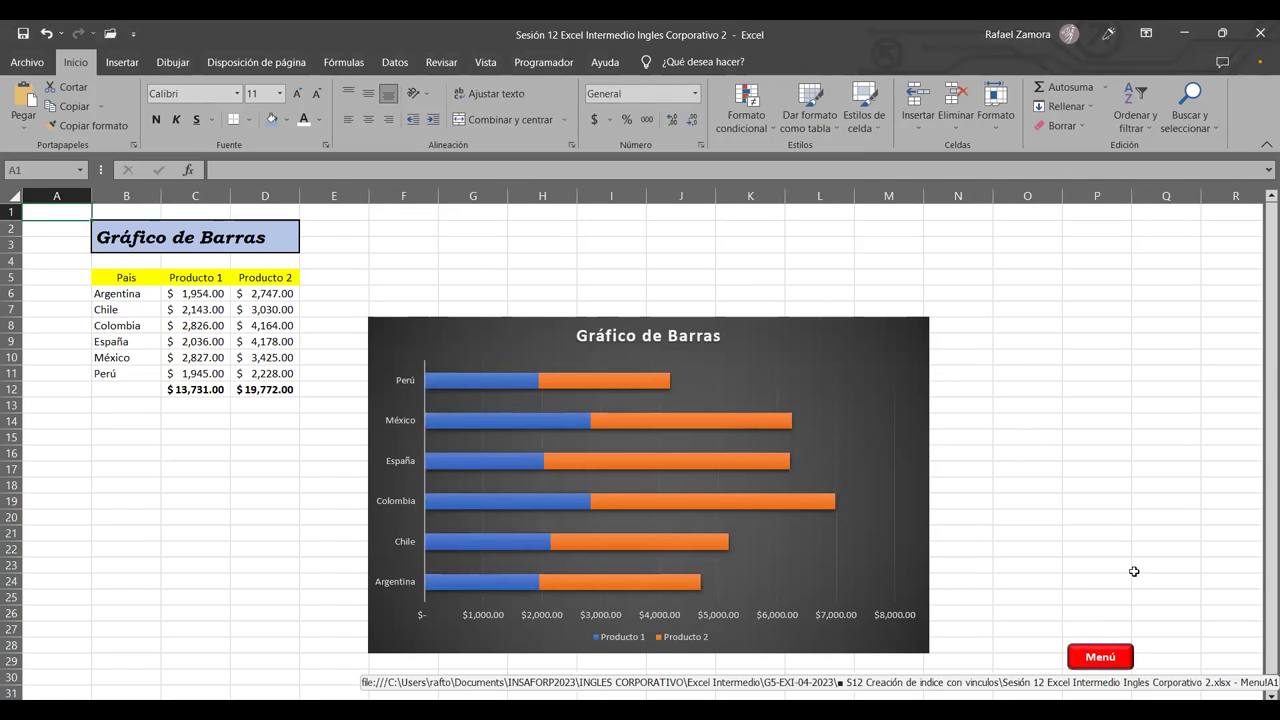
pyautogui.click(1100, 660)
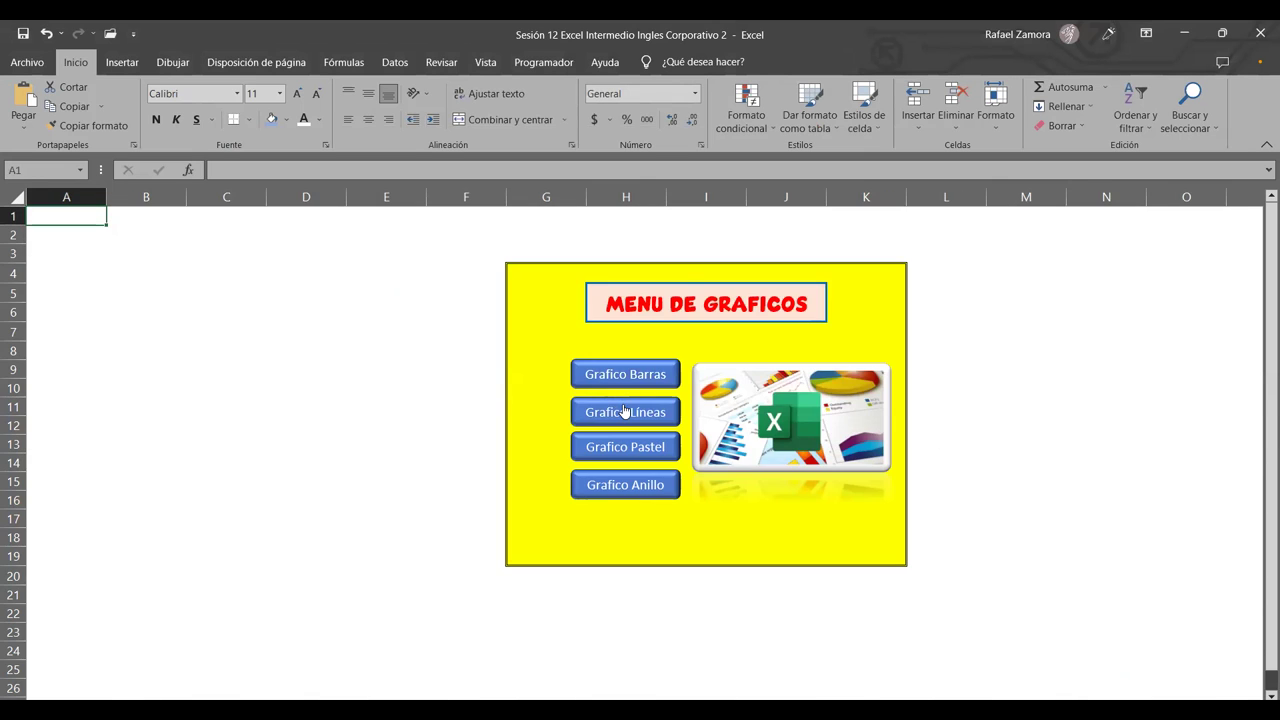
pyautogui.click(623, 408)
pyautogui.click(1068, 638)
pyautogui.click(643, 453)
pyautogui.click(1118, 658)
pyautogui.click(660, 486)
pyautogui.click(1047, 638)
pyautogui.hotkey('alt', 'F11')
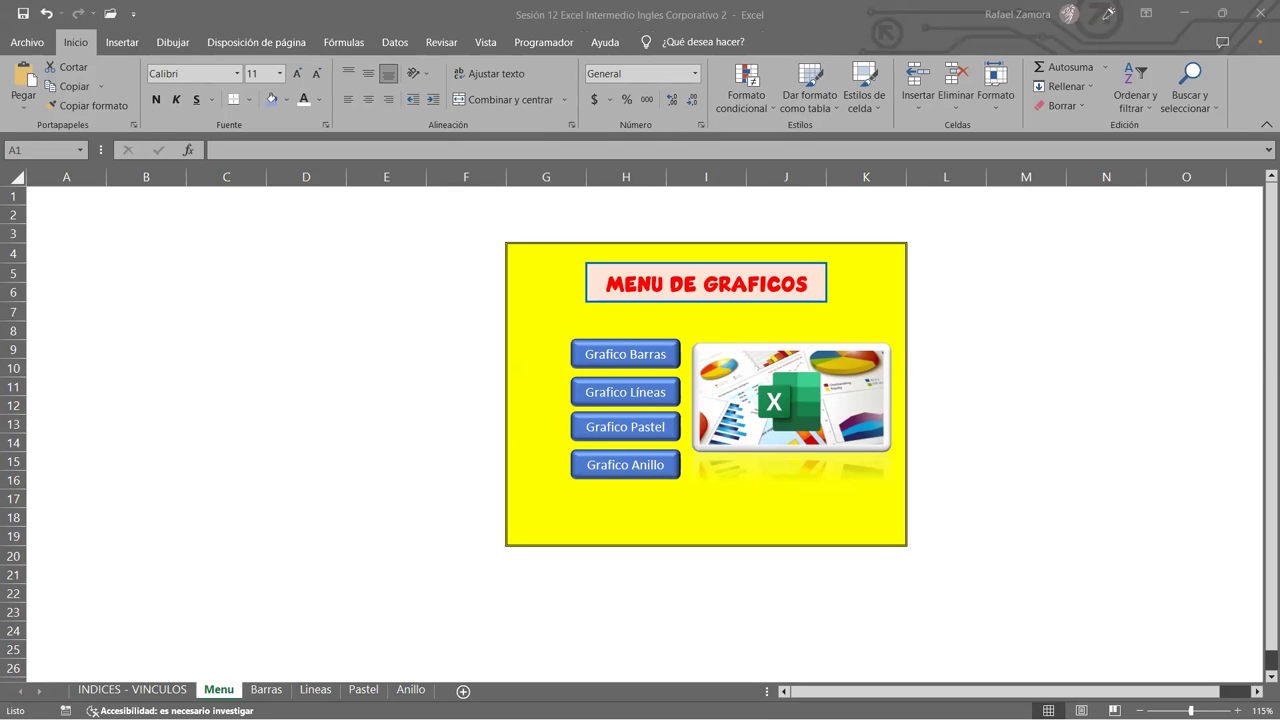
# - Use the Grafico Barras button on the Menu sheet to jump to the Barras sheet
pyautogui.click(654, 353)
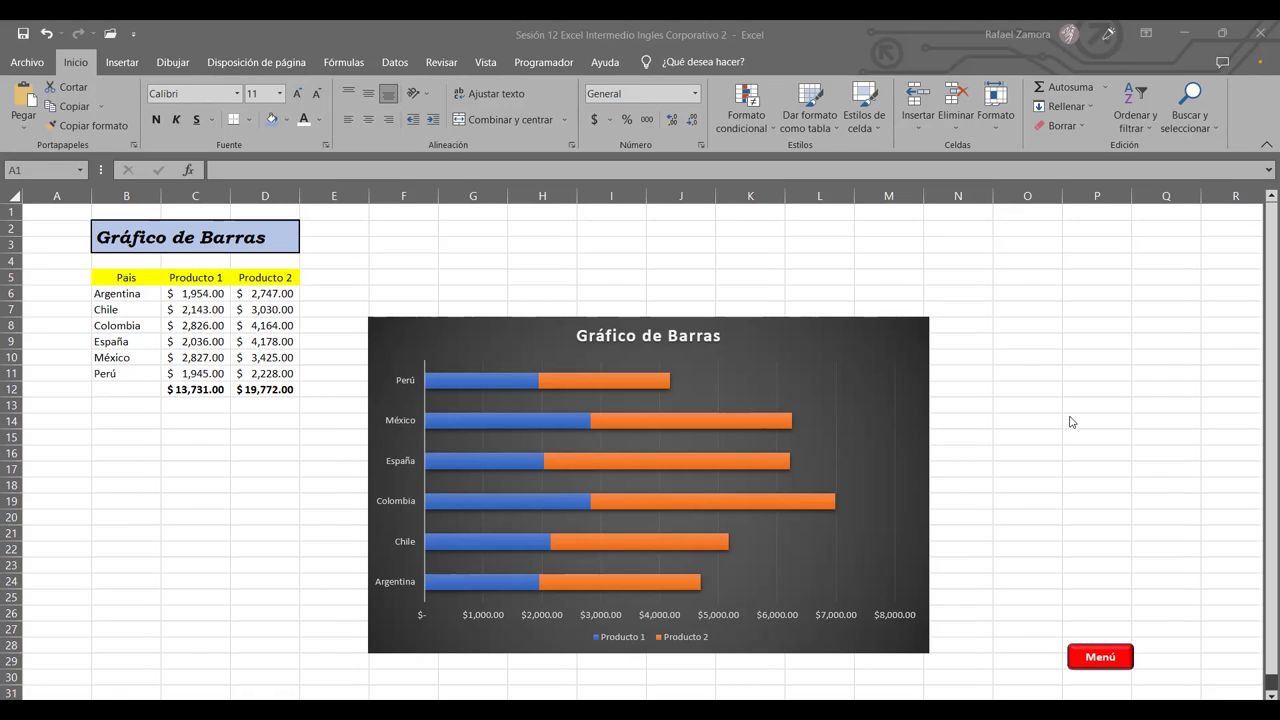
# - Add value labels to the Gráfico de Barras bars and open Más opciones for label formatting
pyautogui.click(921, 363)
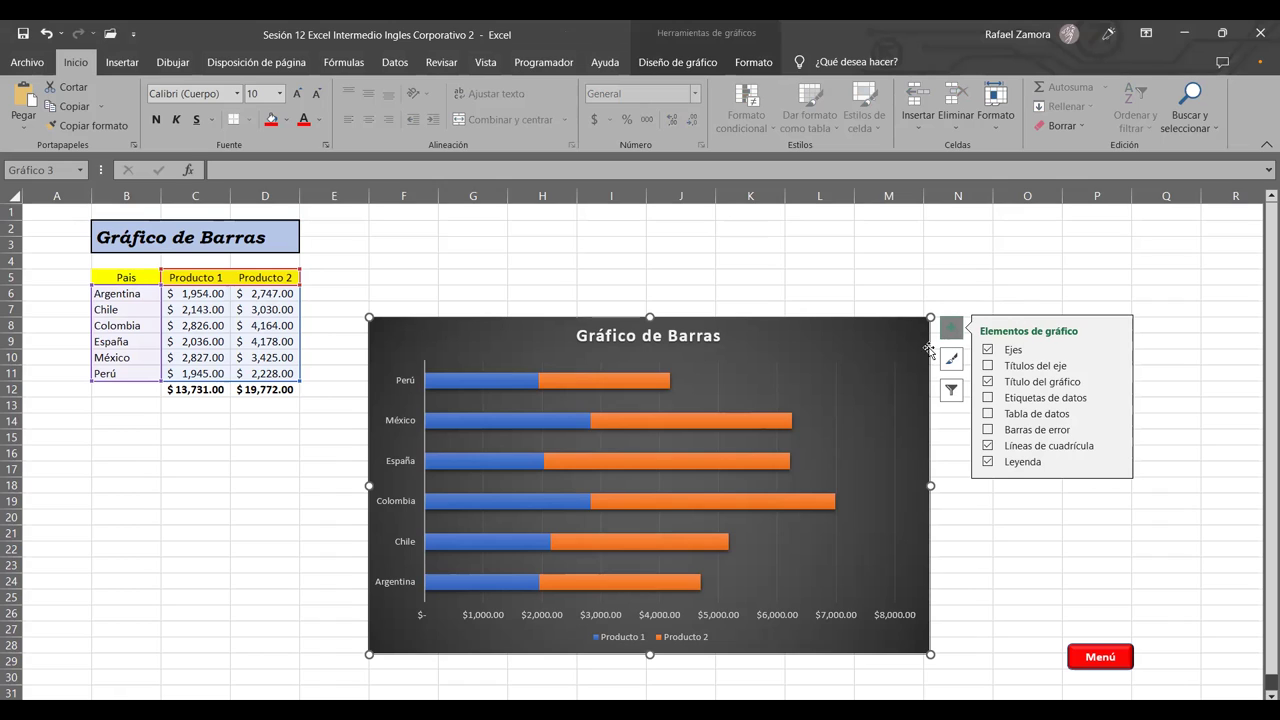
pyautogui.moveTo(1117, 462)
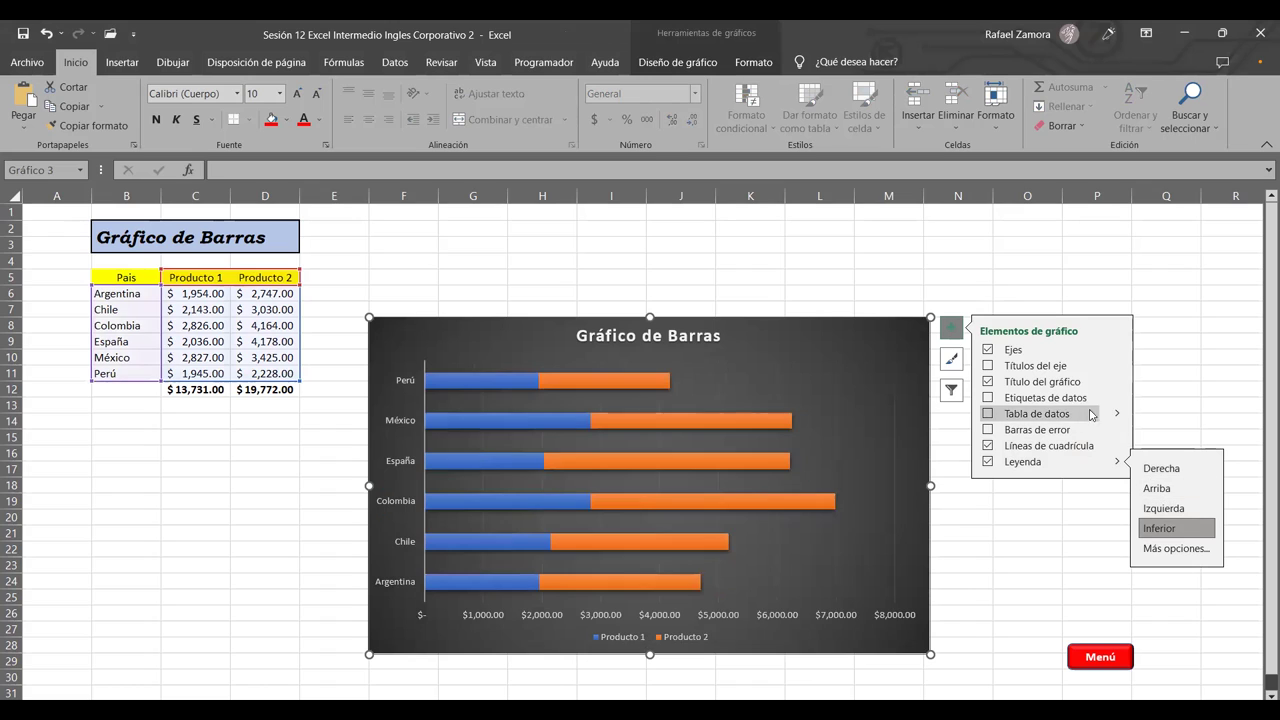
pyautogui.click(987, 398)
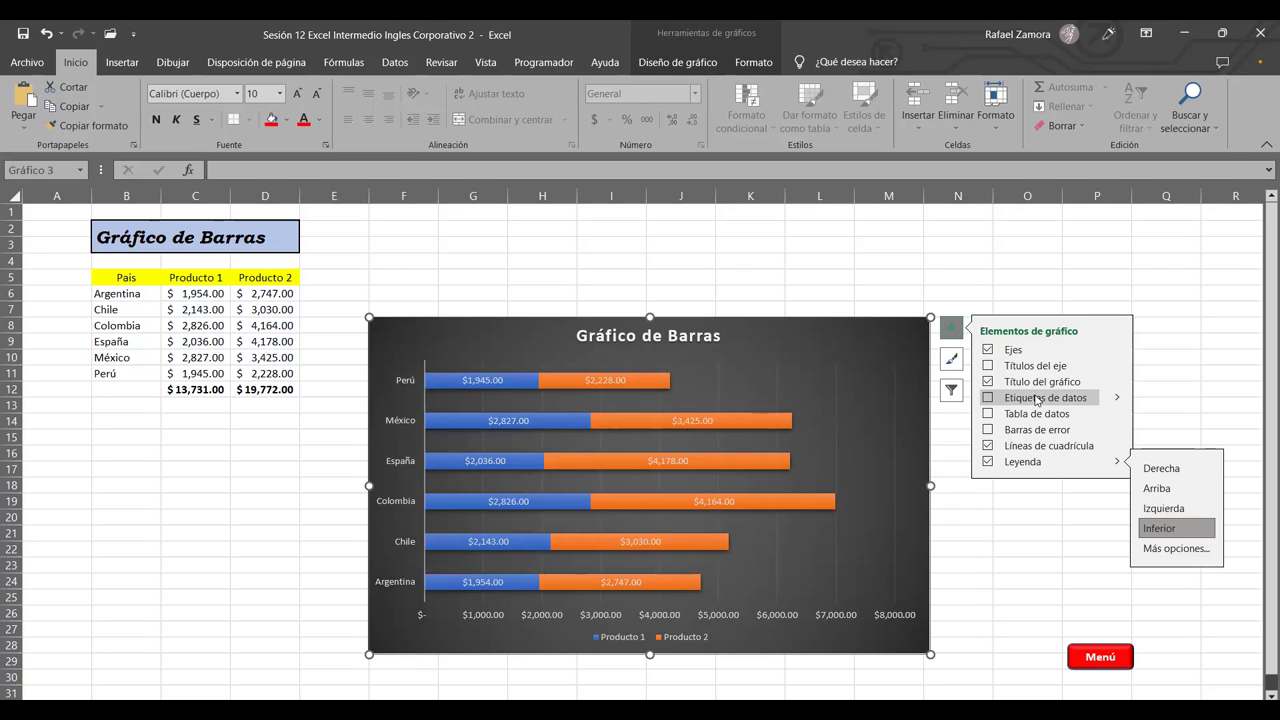
pyautogui.click(1100, 400)
pyautogui.moveTo(1117, 398)
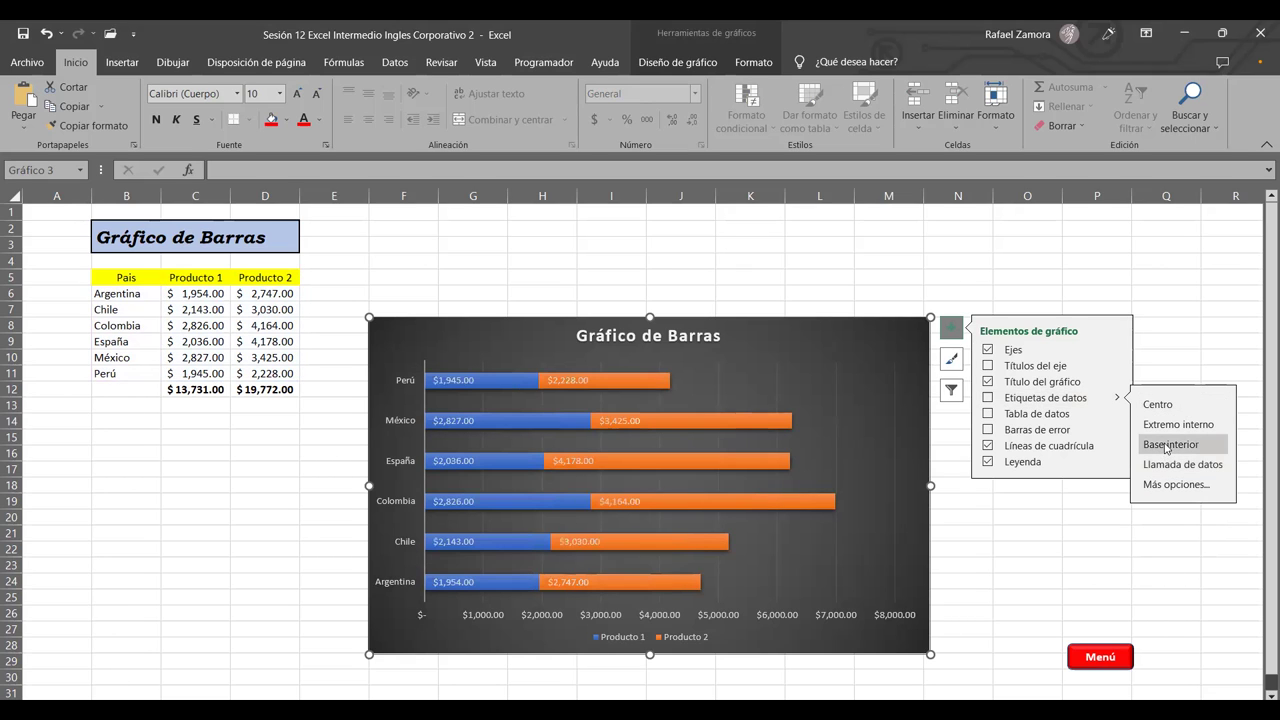
pyautogui.click(1176, 485)
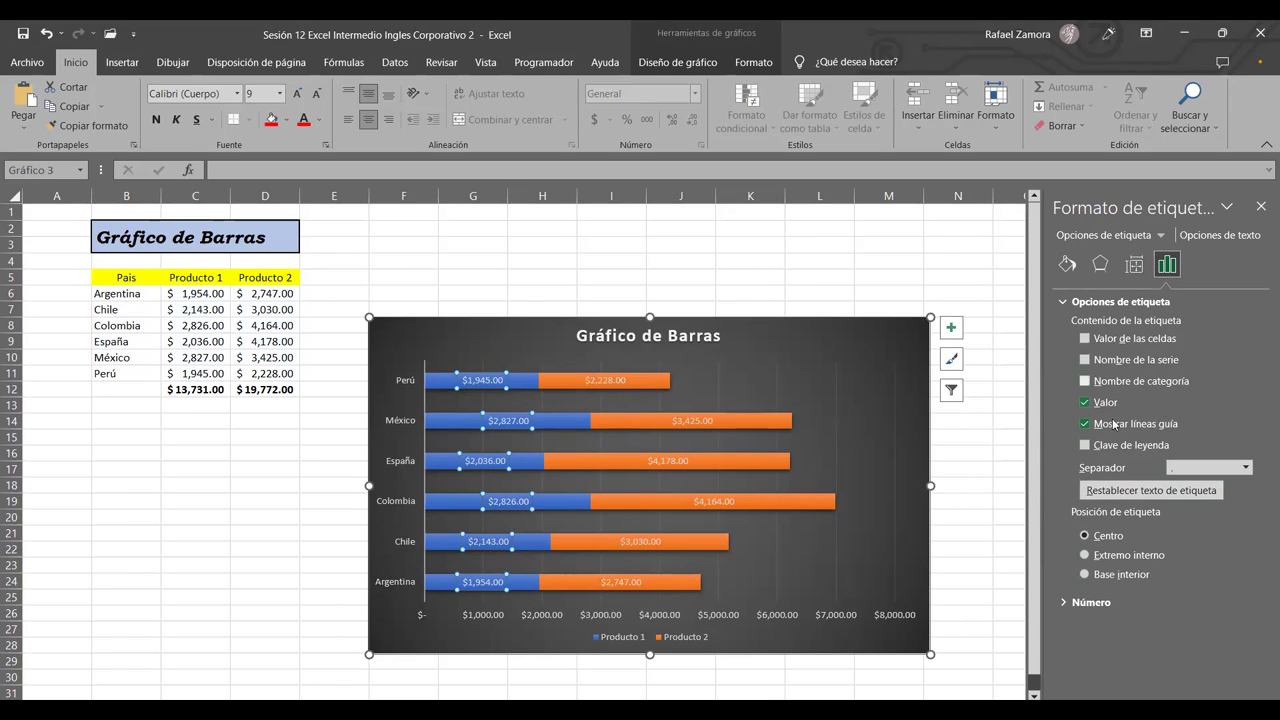
# - Toggle the Valor labels off and on, browse Número categories, then close the label pane
pyautogui.click(1085, 403)
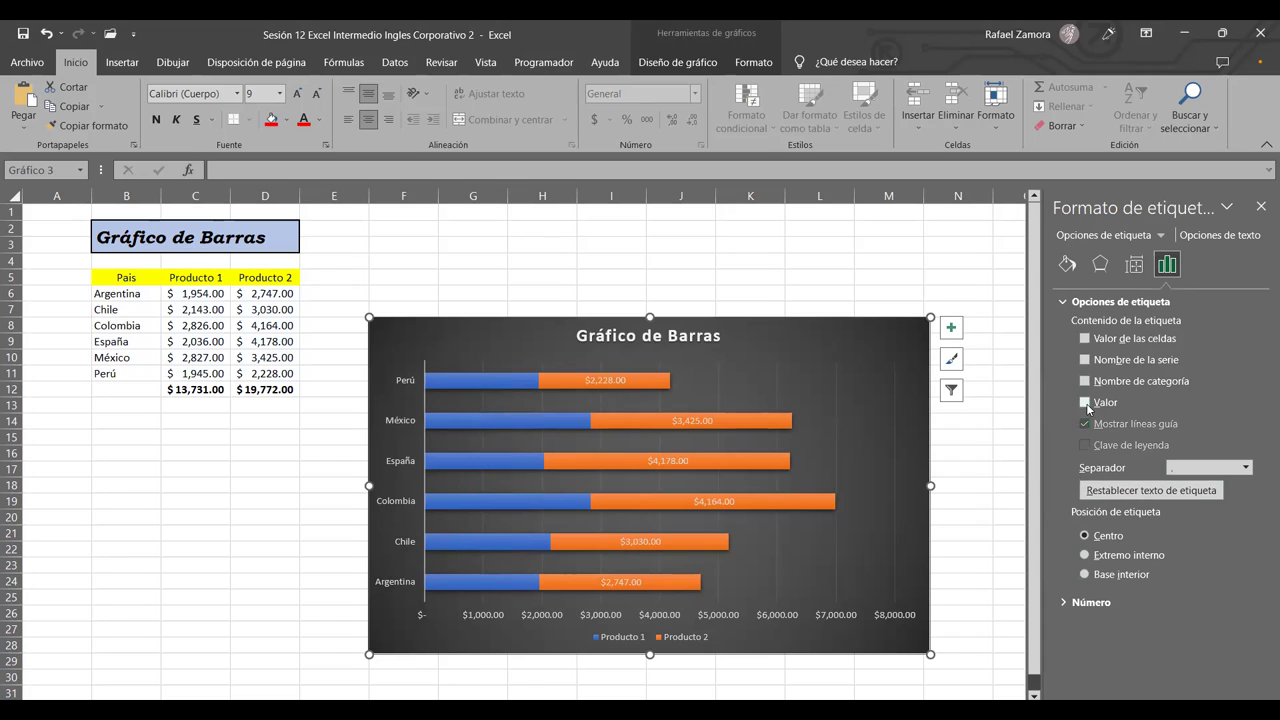
pyautogui.click(1085, 403)
pyautogui.click(1085, 403)
pyautogui.click(1085, 403)
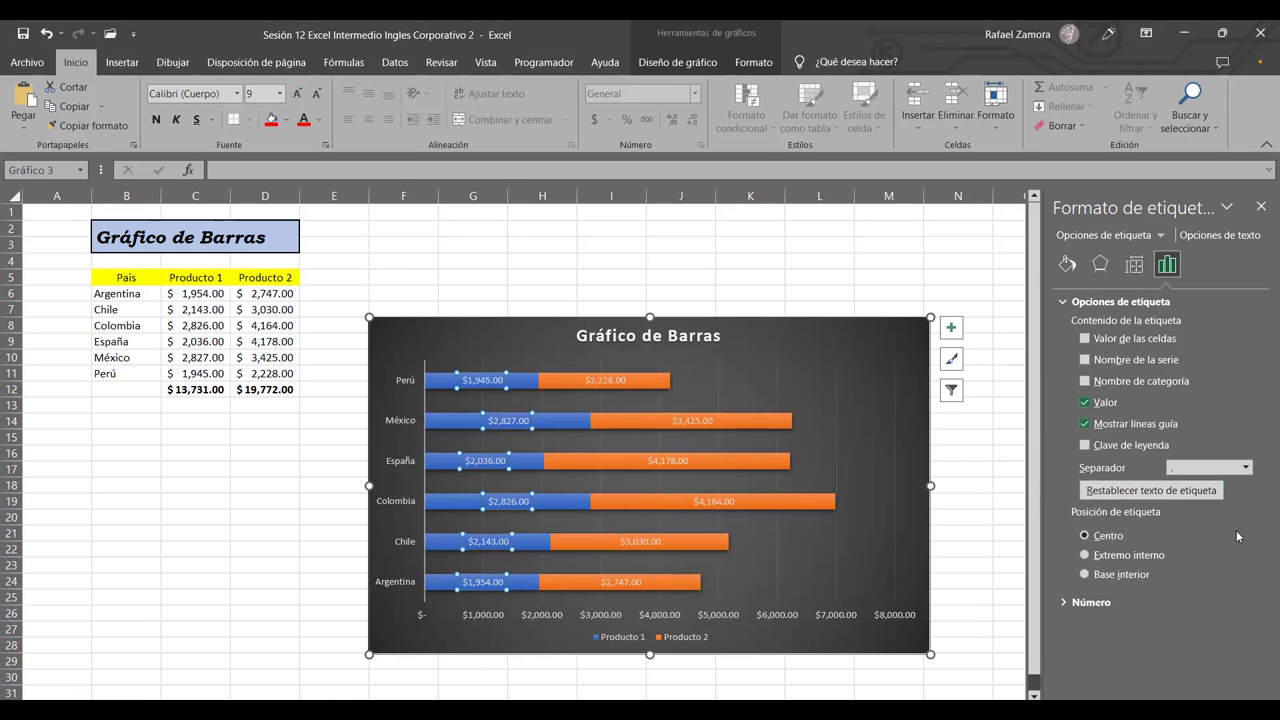
pyautogui.click(1090, 602)
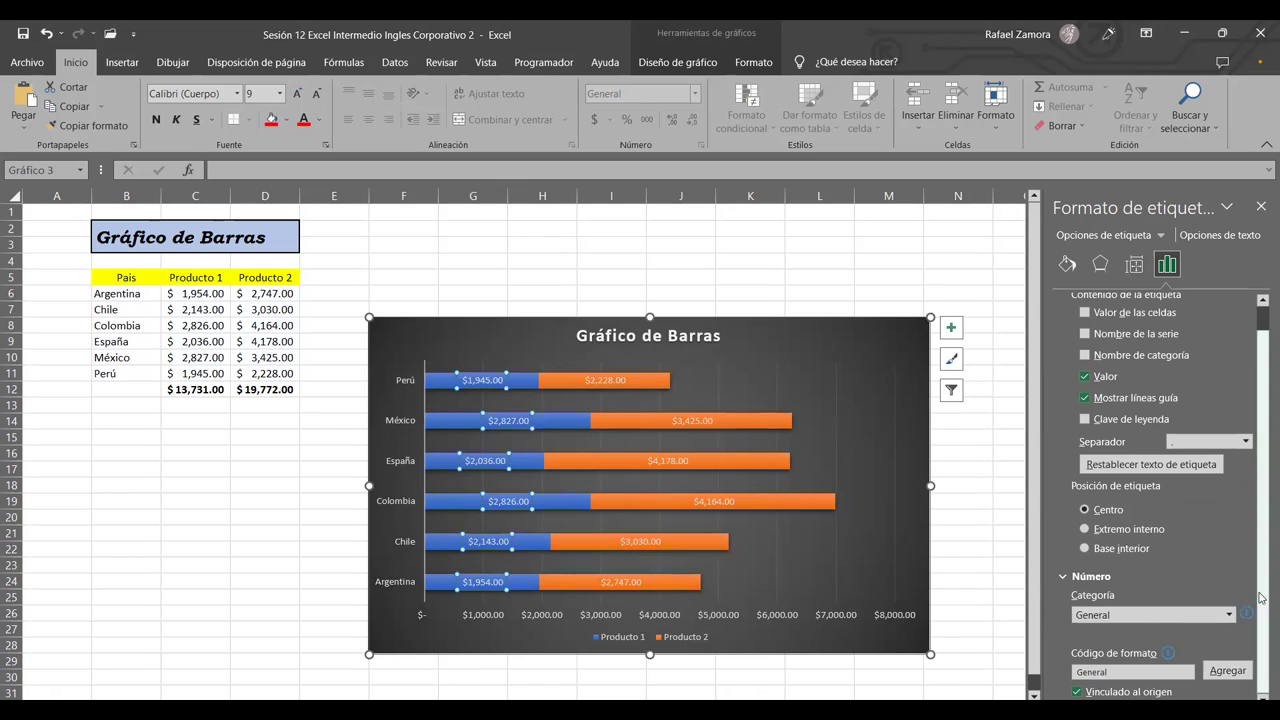
pyautogui.click(1227, 617)
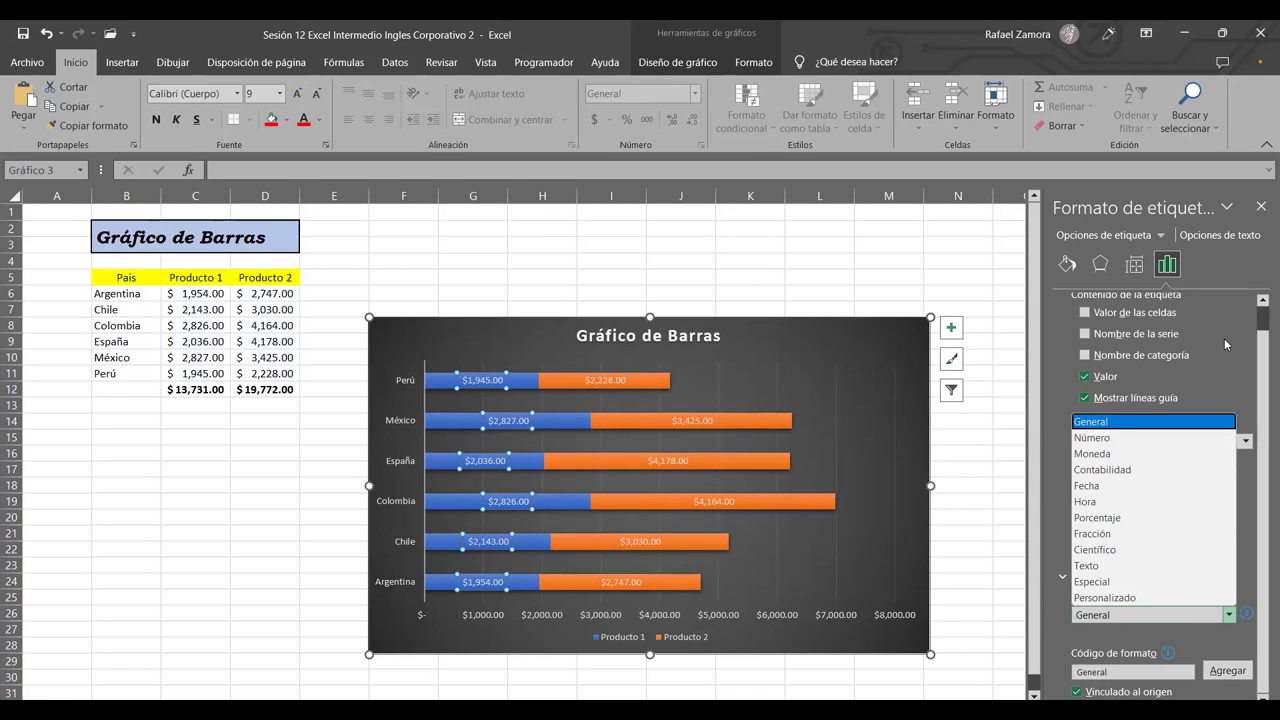
pyautogui.click(1261, 206)
pyautogui.click(1261, 206)
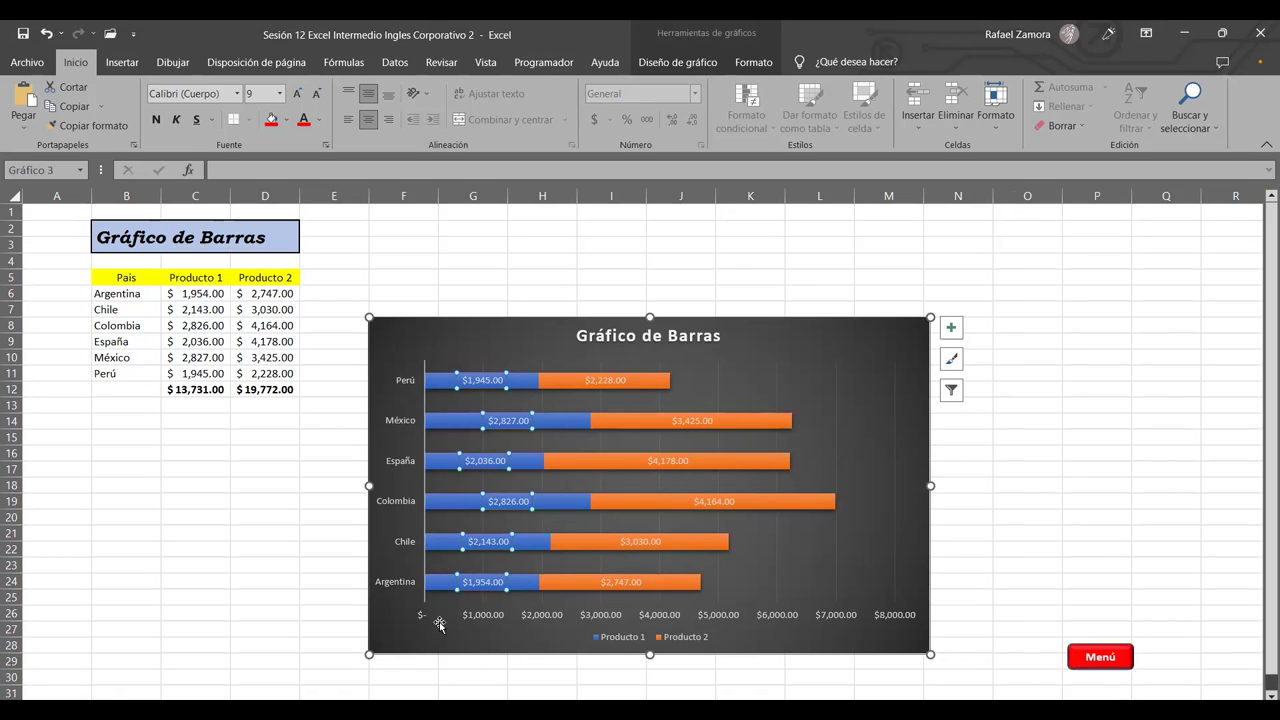
pyautogui.click(150, 497)
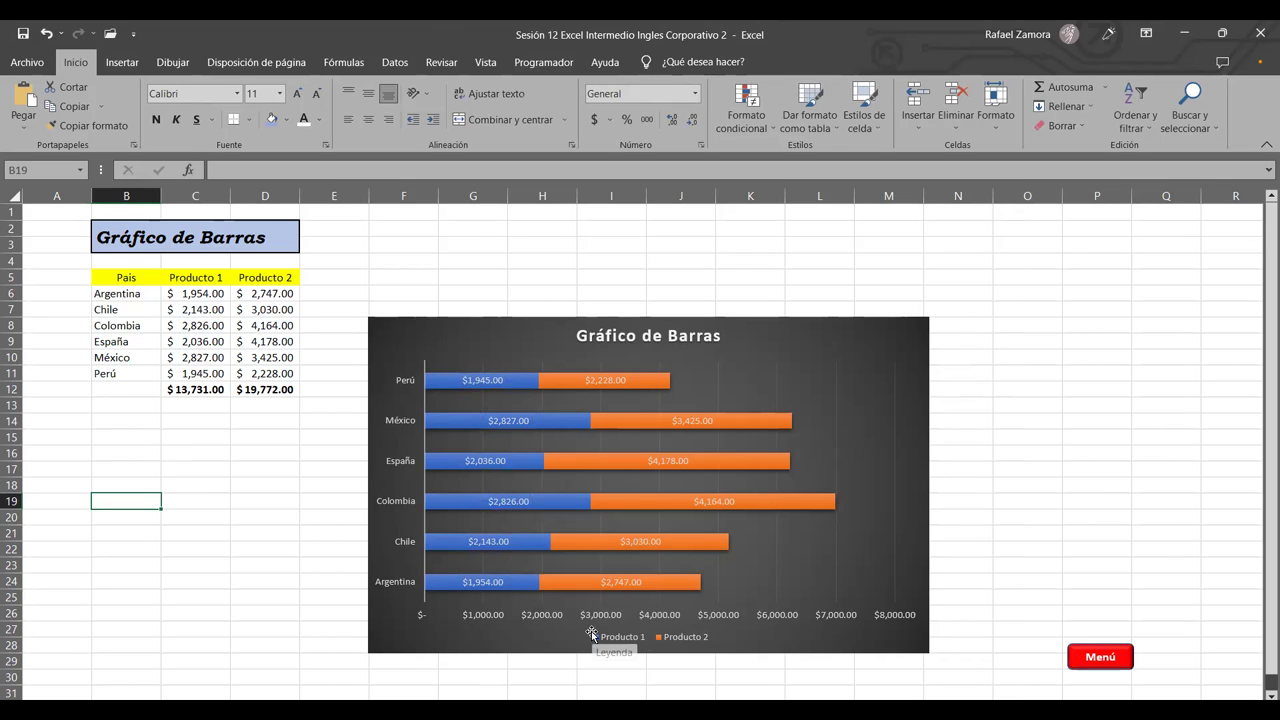
# - On the Líneas sheet, select the Gráfico de Líneas chart and show its chart elements
pyautogui.click(316, 690)
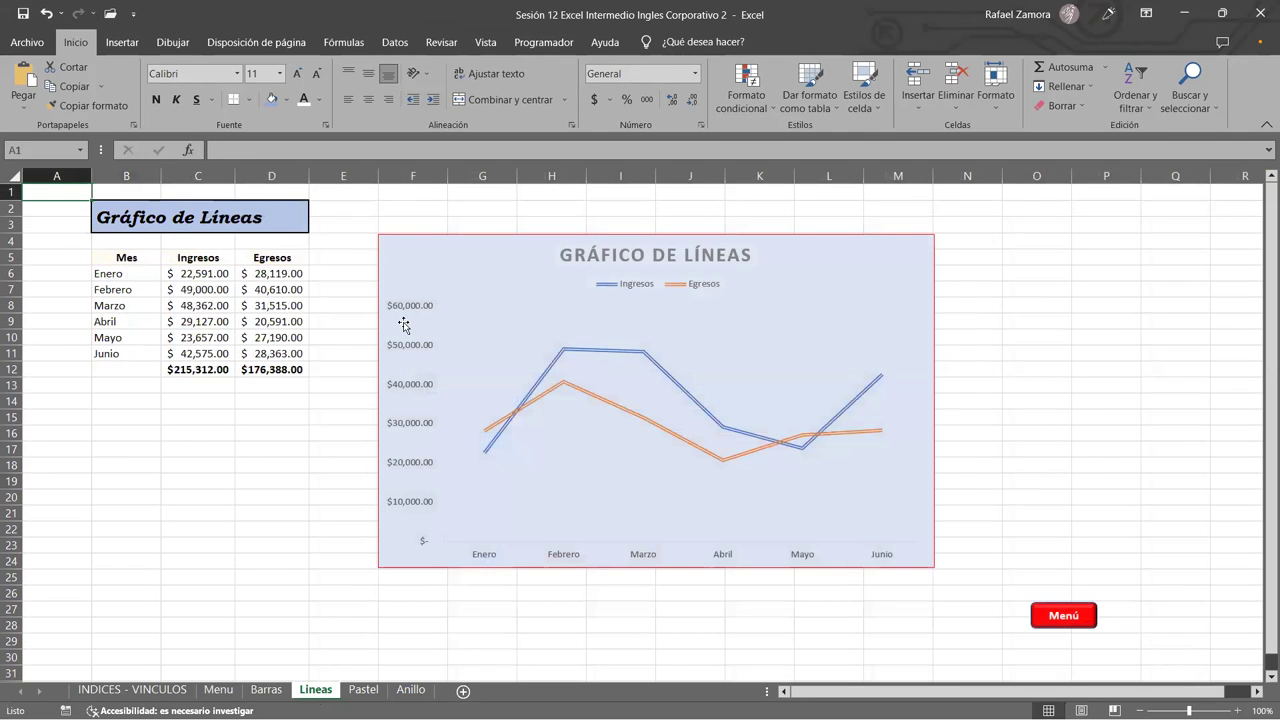
pyautogui.click(934, 250)
pyautogui.click(955, 245)
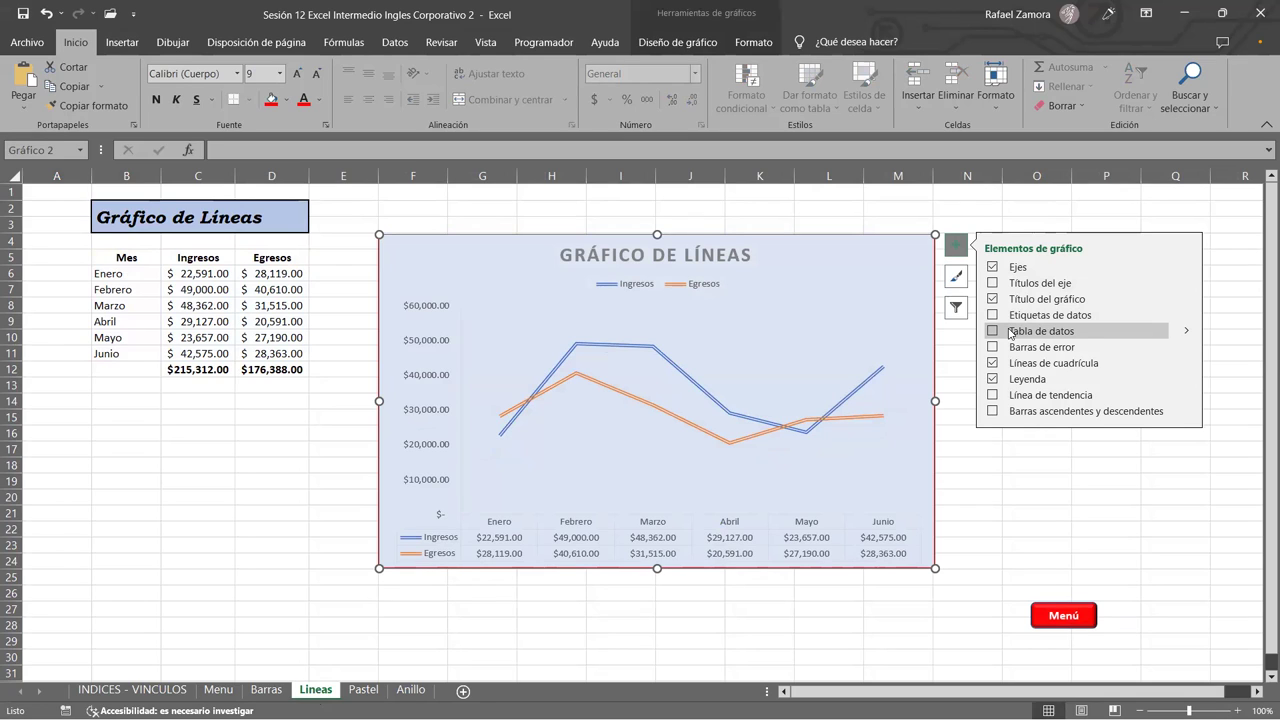
# - Add a Tabla de datos beneath the Ingresos/Egresos line chart, then go to the Pastel sheet
pyautogui.click(1010, 333)
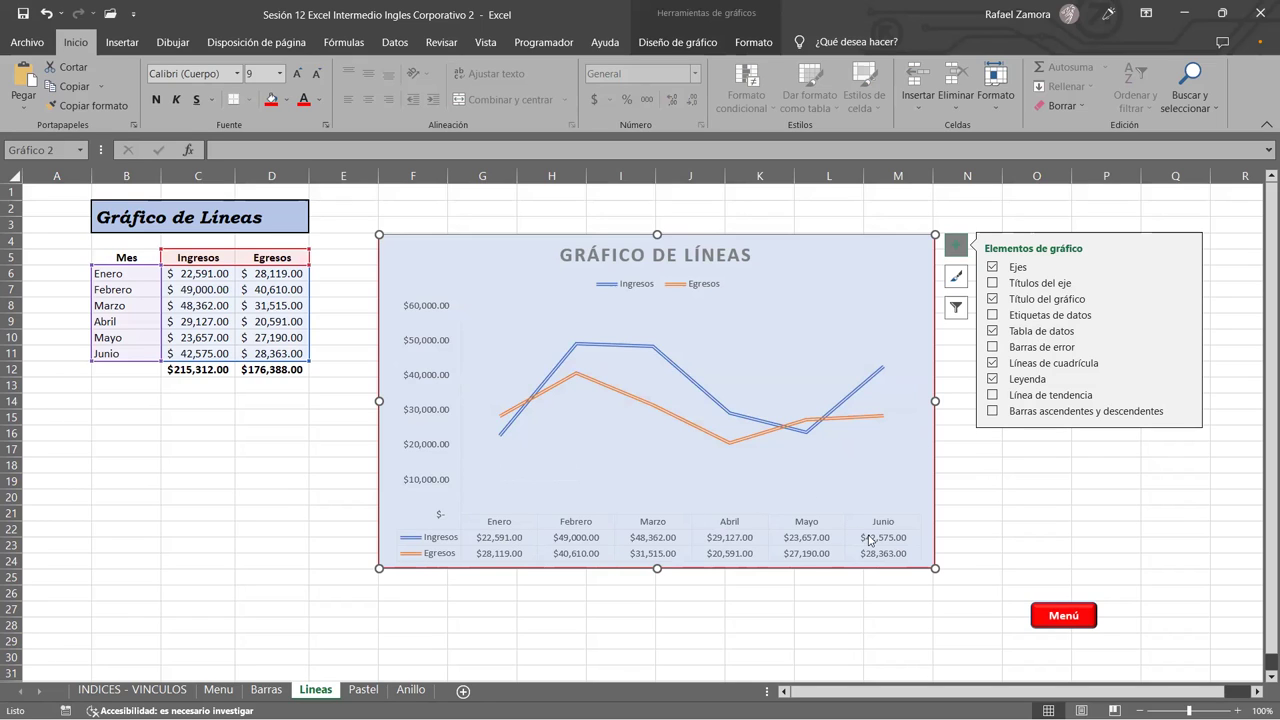
pyautogui.click(363, 689)
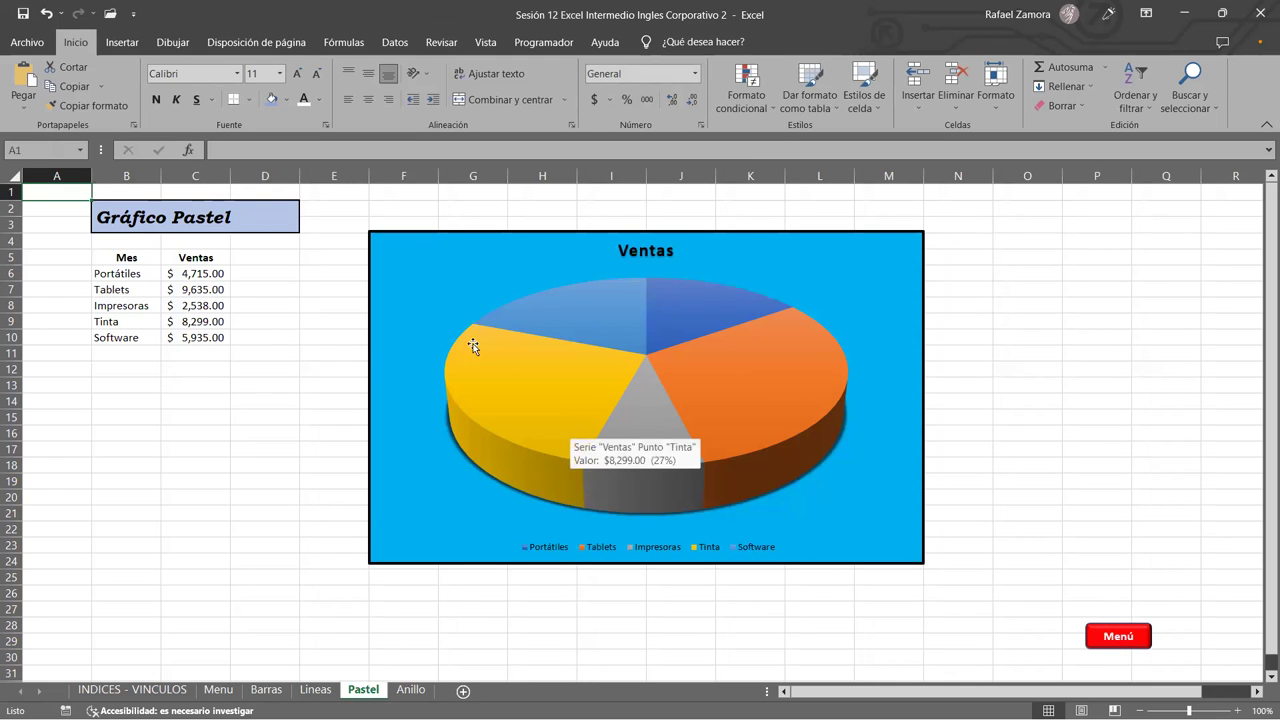
# - Add Llamada de datos callouts showing category and percentage to each Ventas pie slice
pyautogui.click(914, 286)
pyautogui.click(946, 243)
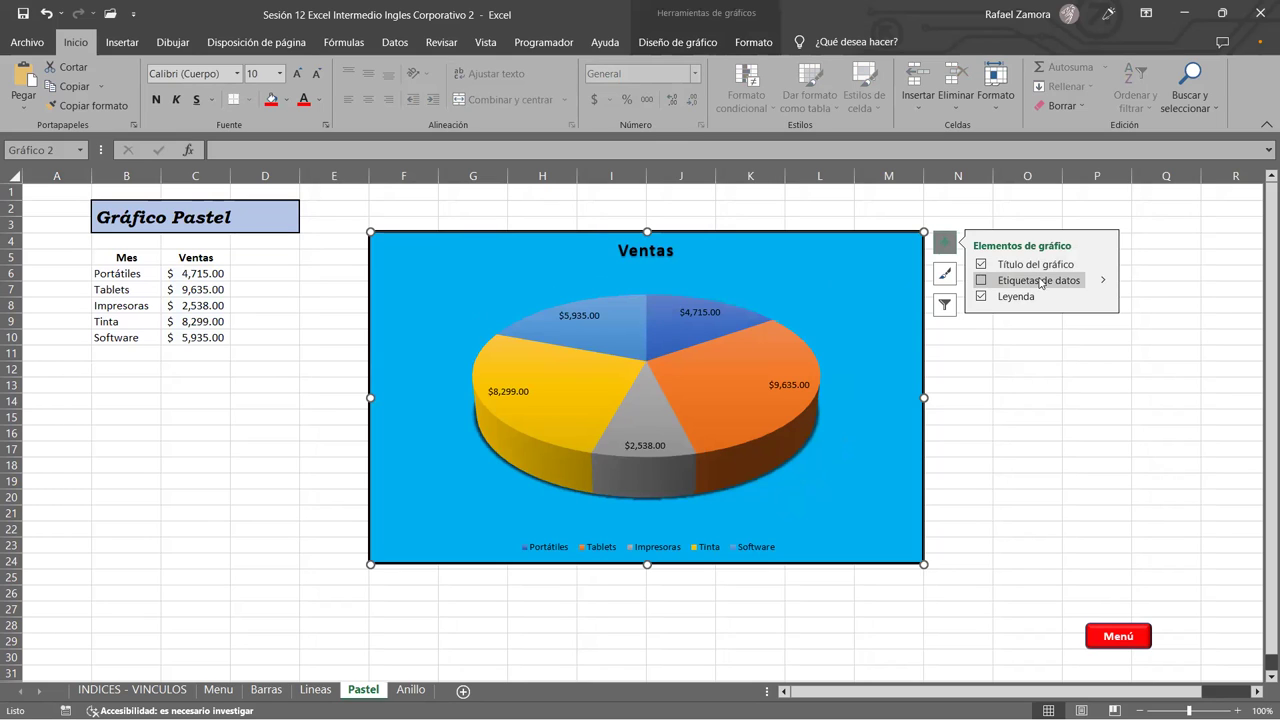
pyautogui.click(1105, 283)
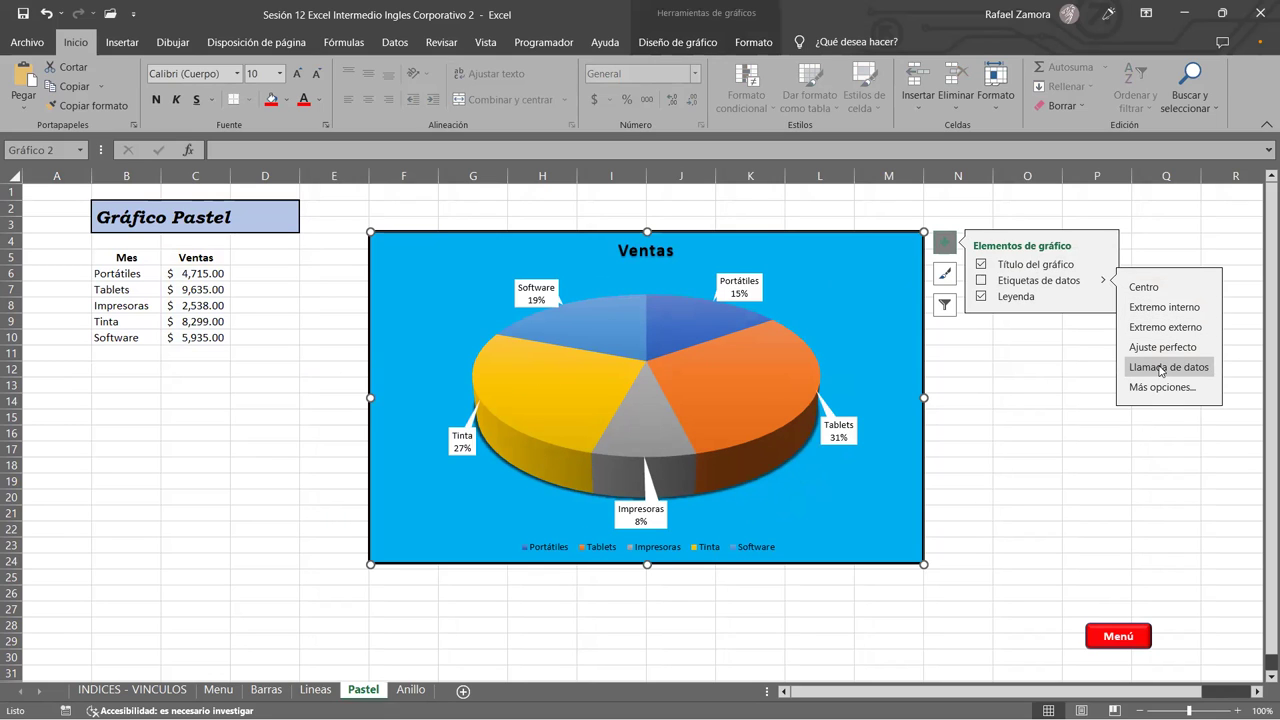
pyautogui.click(1161, 368)
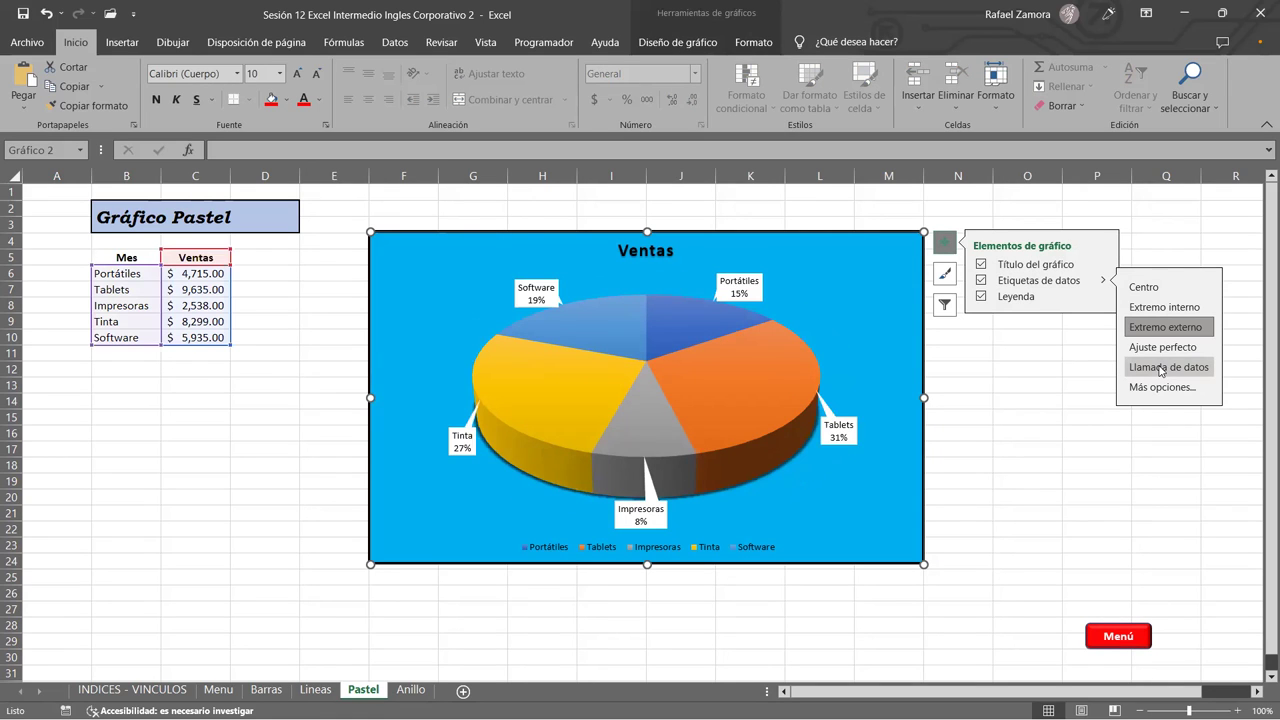
pyautogui.click(1007, 386)
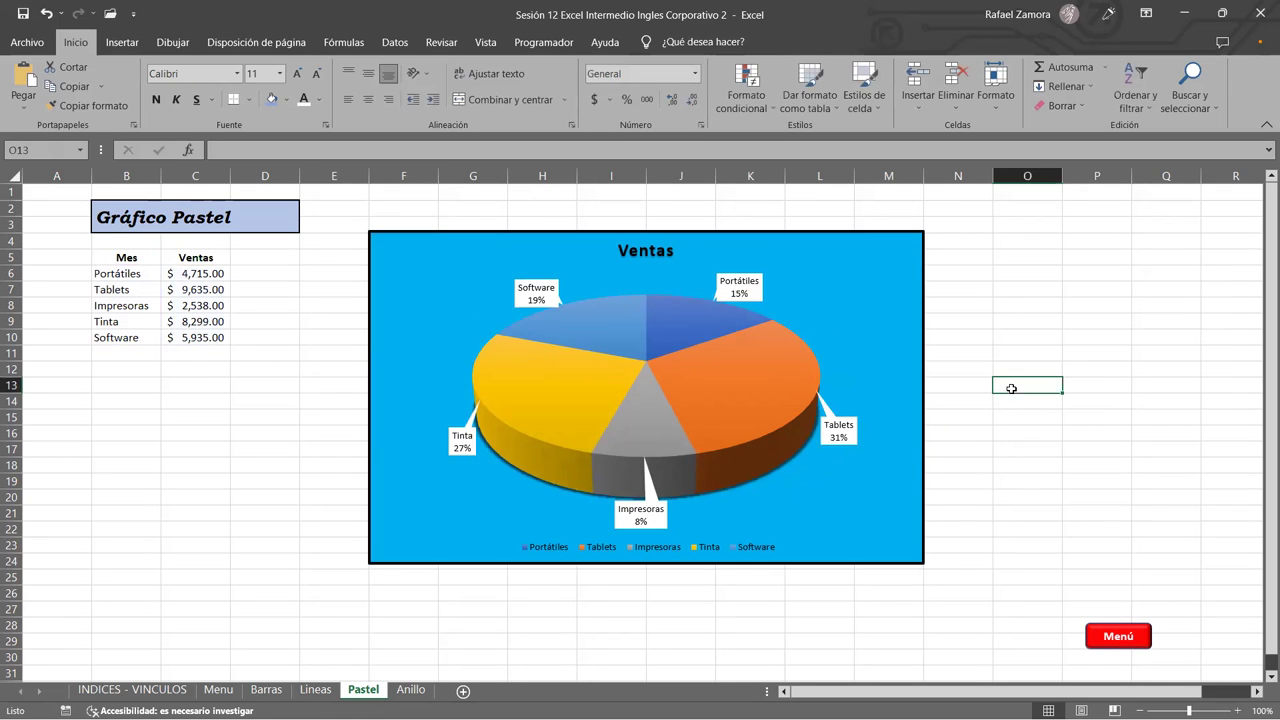
pyautogui.doubleClick(897, 276)
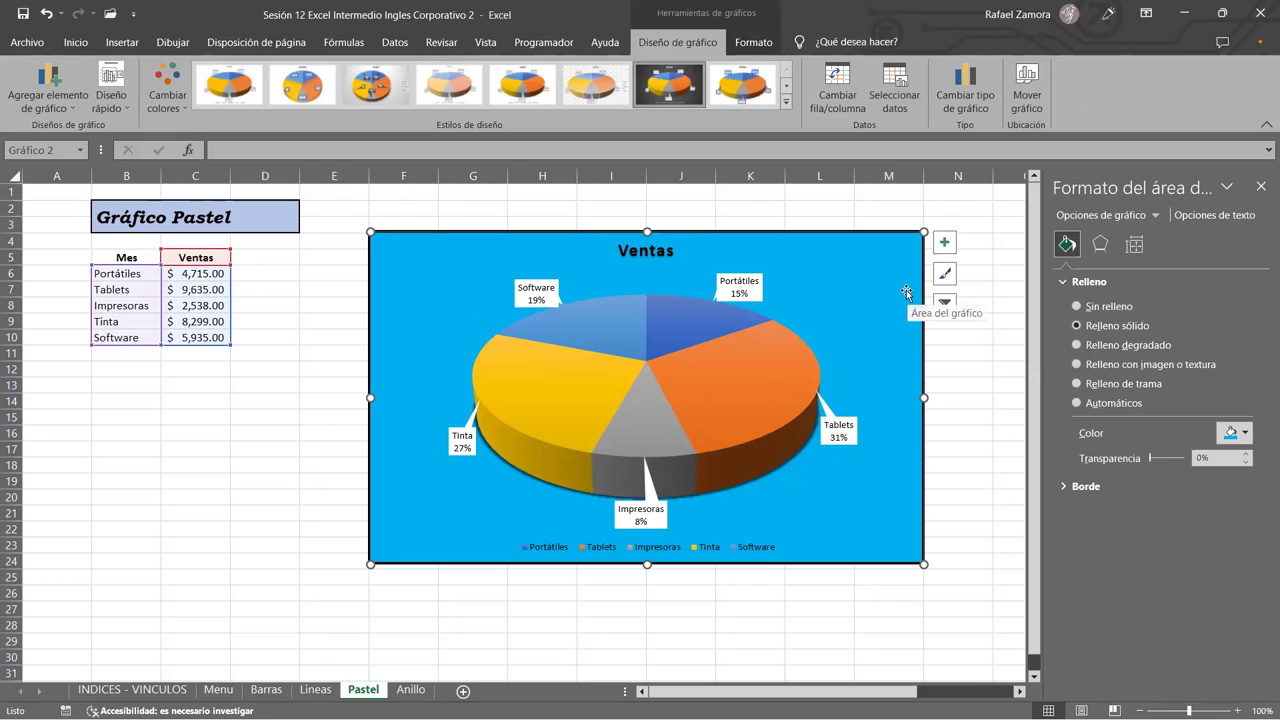
pyautogui.click(1133, 247)
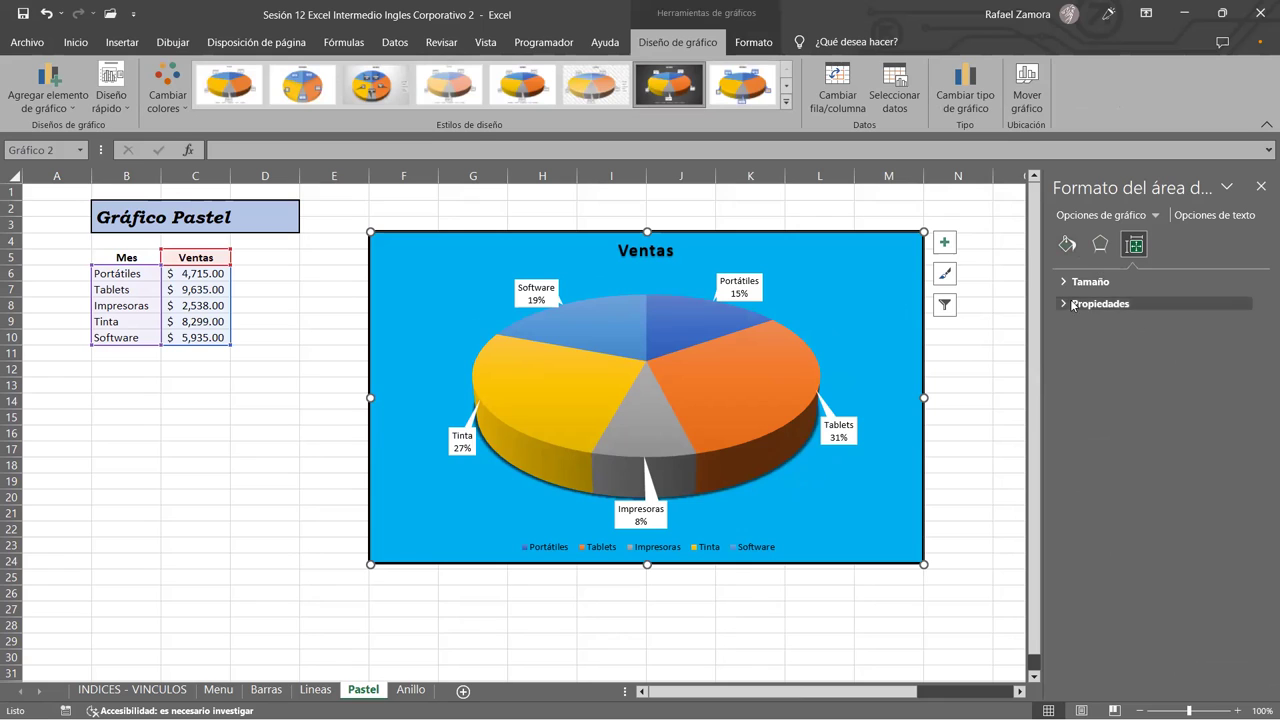
pyautogui.click(1098, 303)
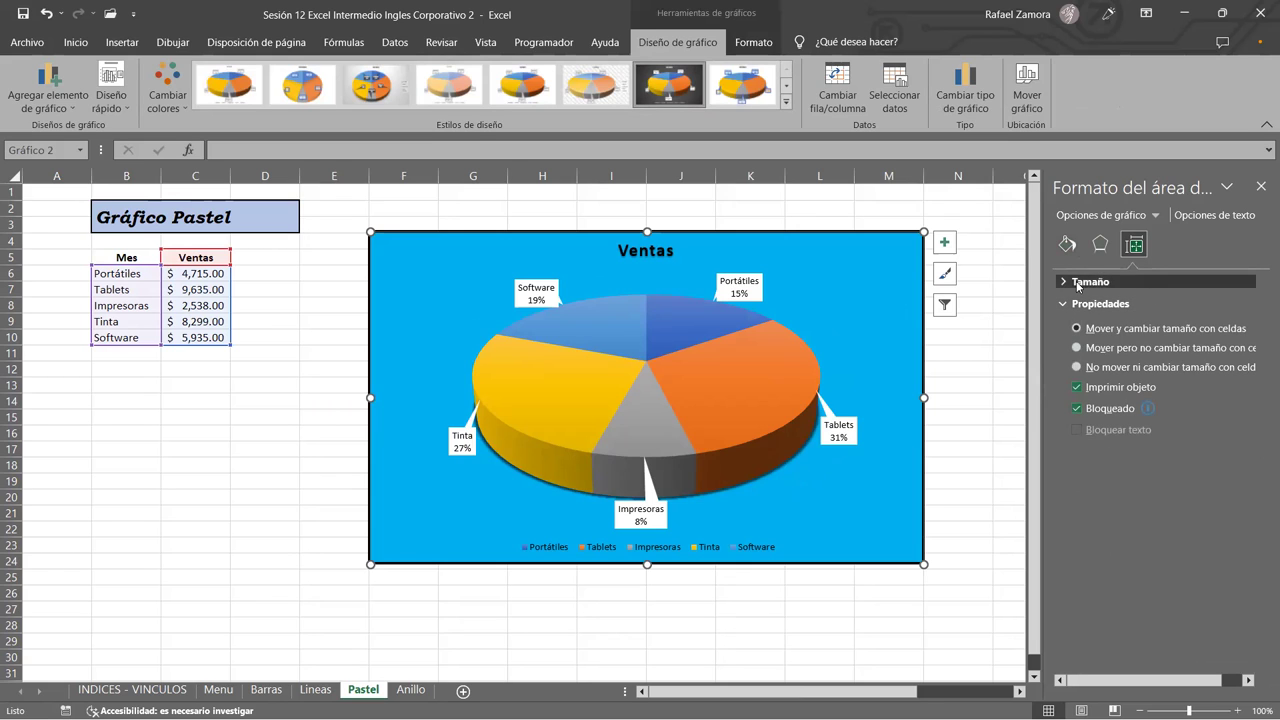
pyautogui.click(1084, 282)
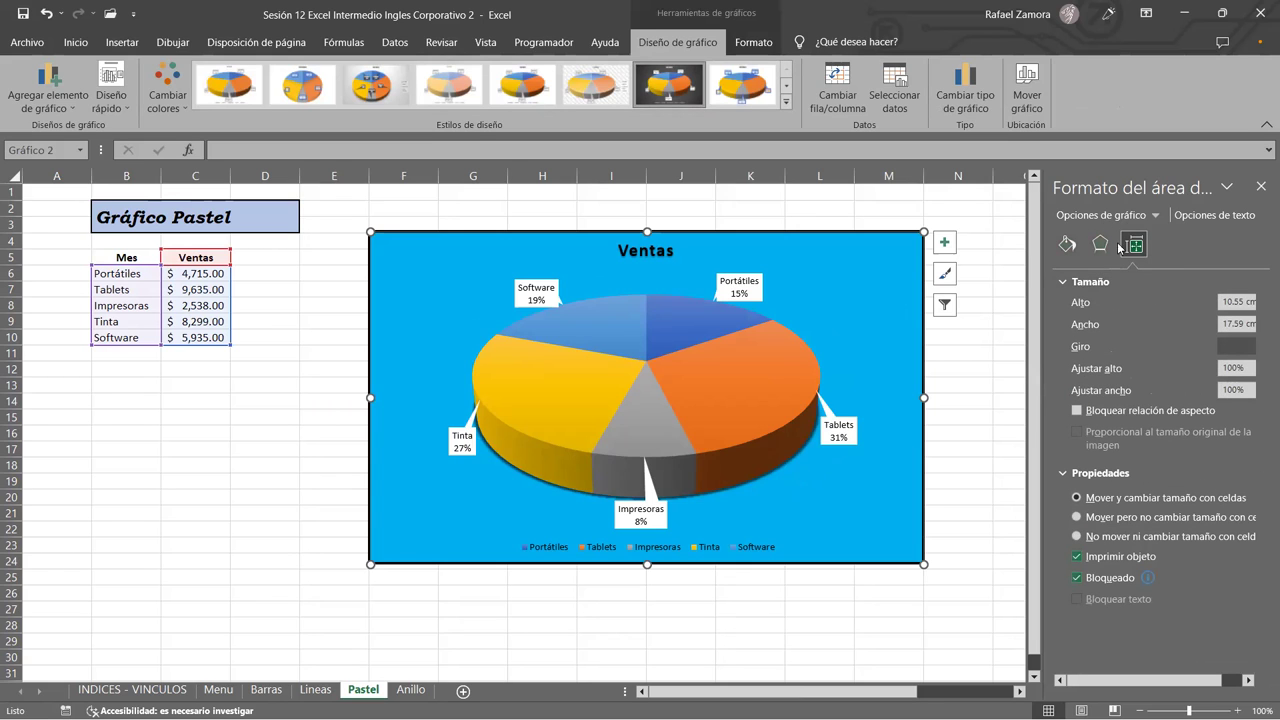
pyautogui.click(1102, 250)
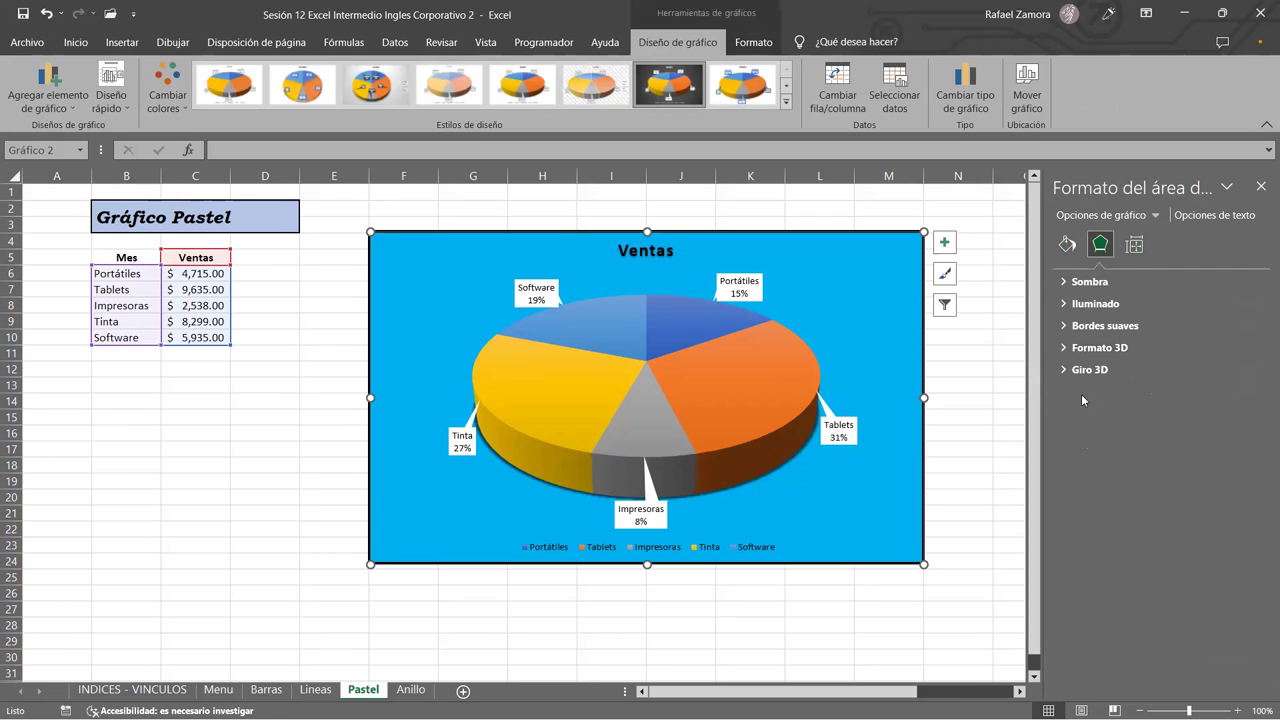
pyautogui.click(1213, 216)
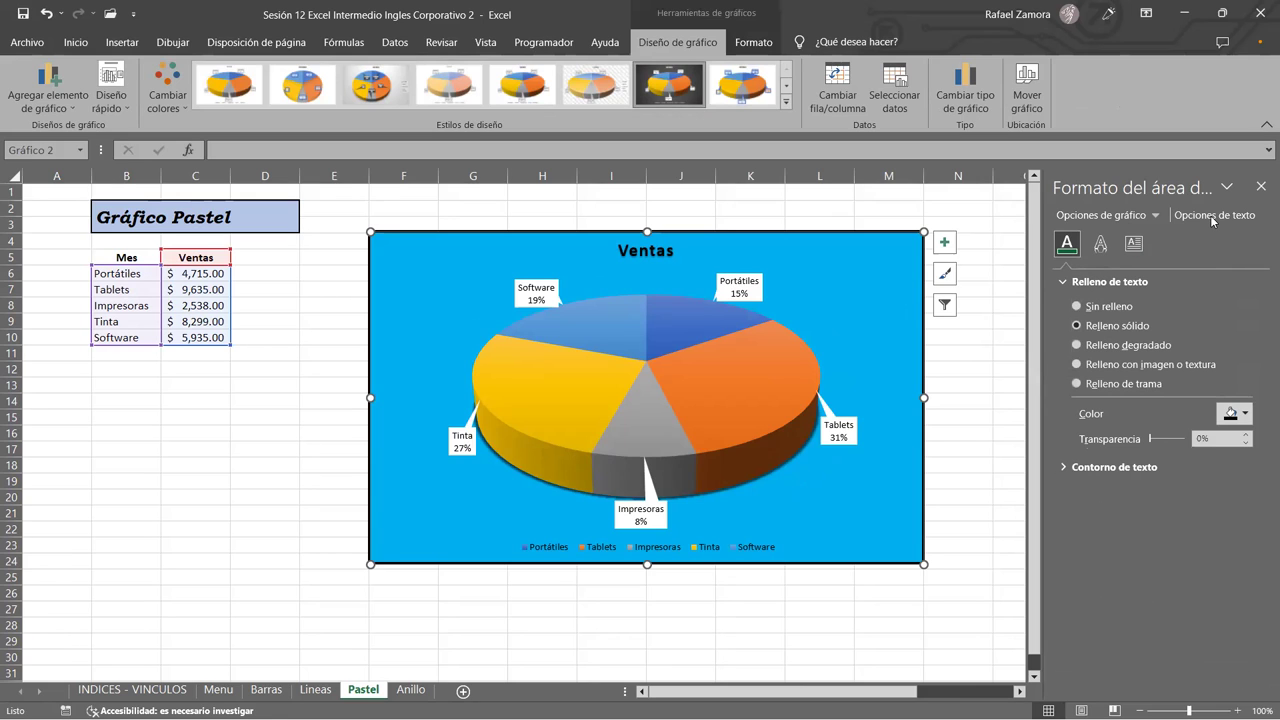
pyautogui.click(1102, 245)
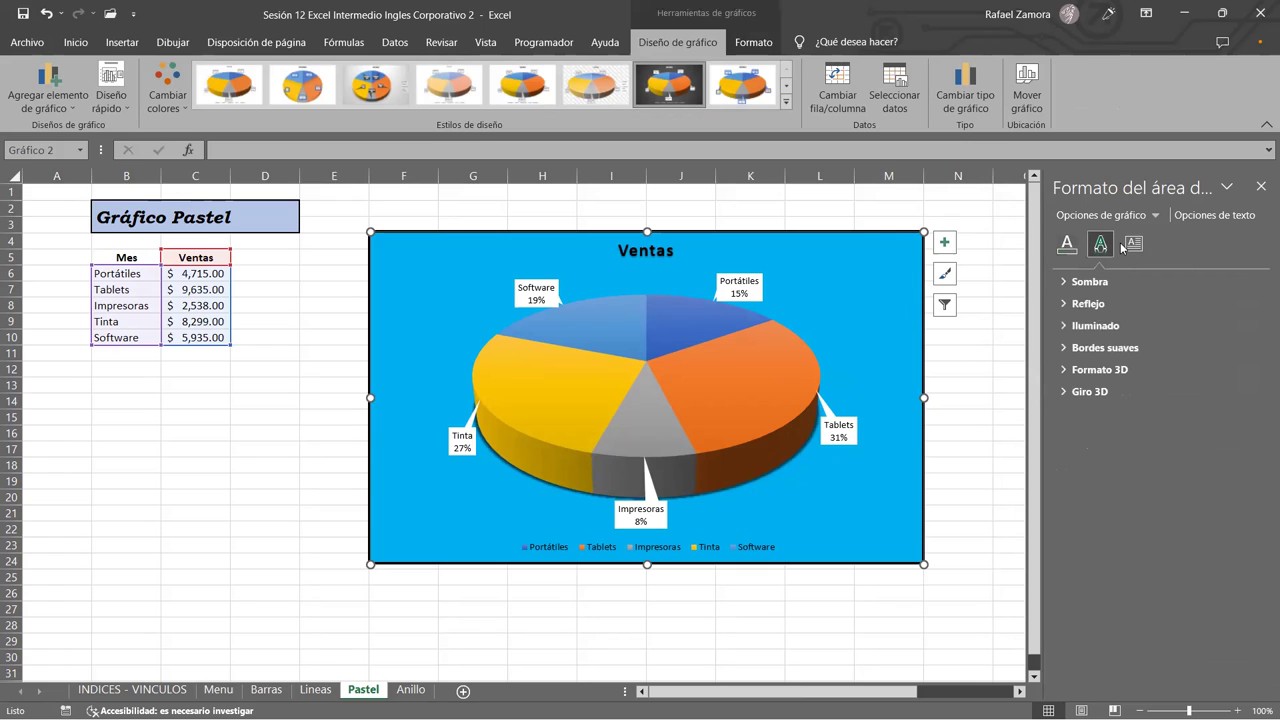
pyautogui.click(1134, 244)
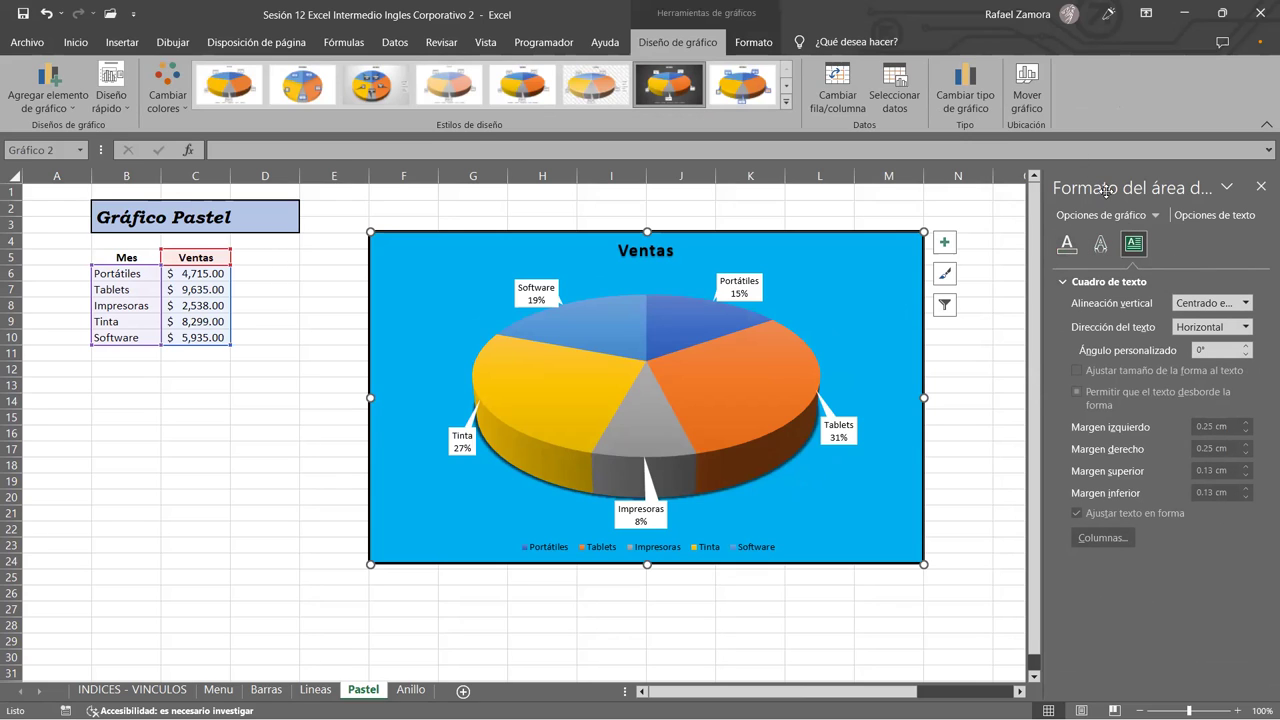
pyautogui.click(1260, 188)
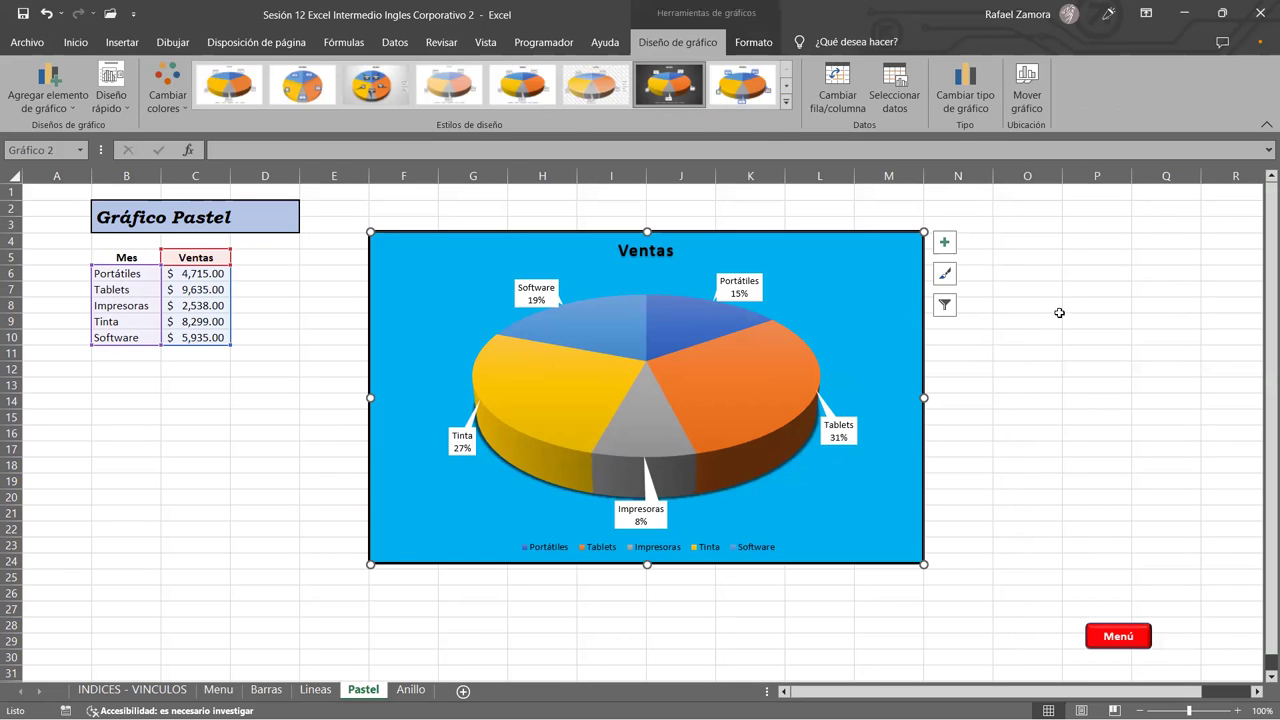
pyautogui.click(1058, 316)
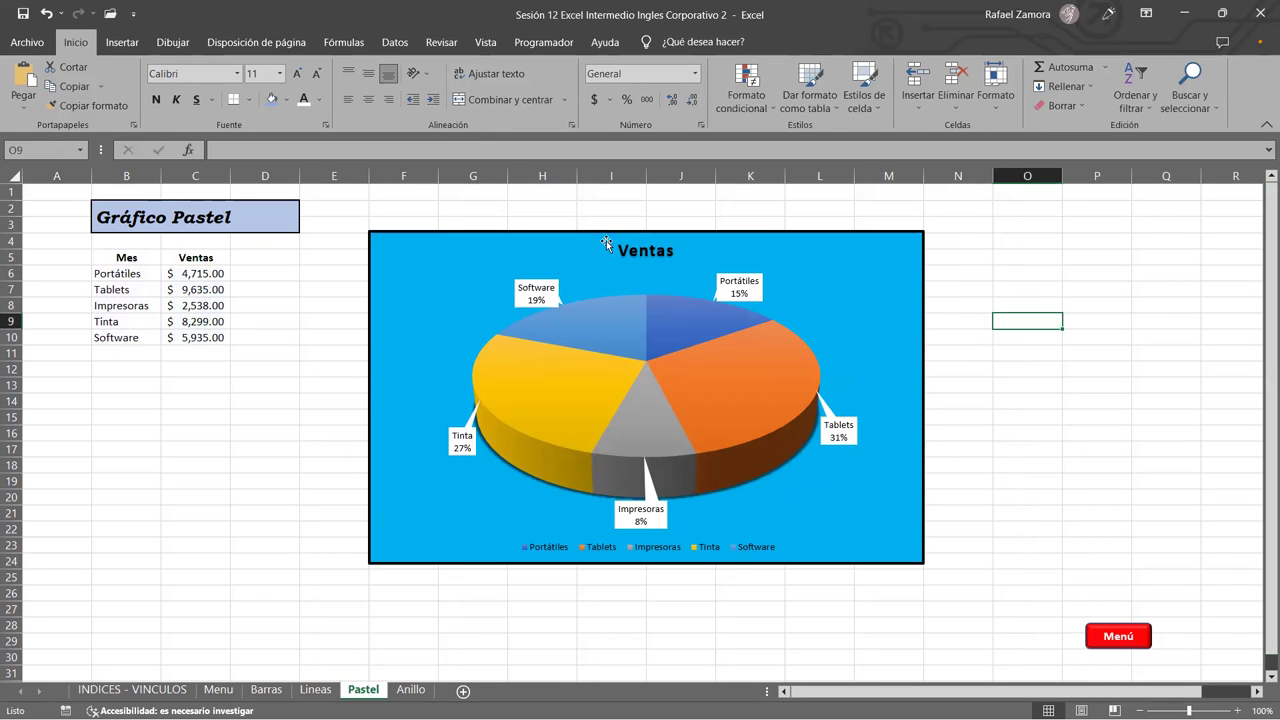
pyautogui.click(316, 690)
pyautogui.click(405, 690)
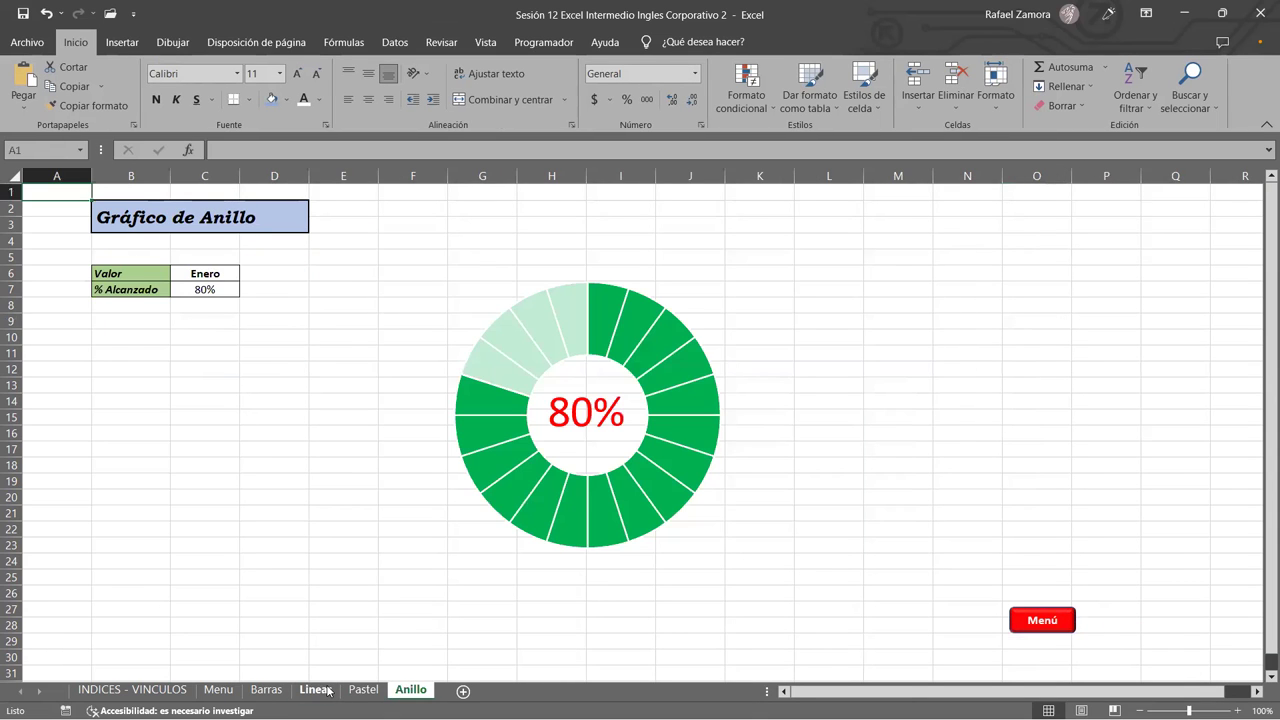
pyautogui.click(266, 690)
pyautogui.click(218, 690)
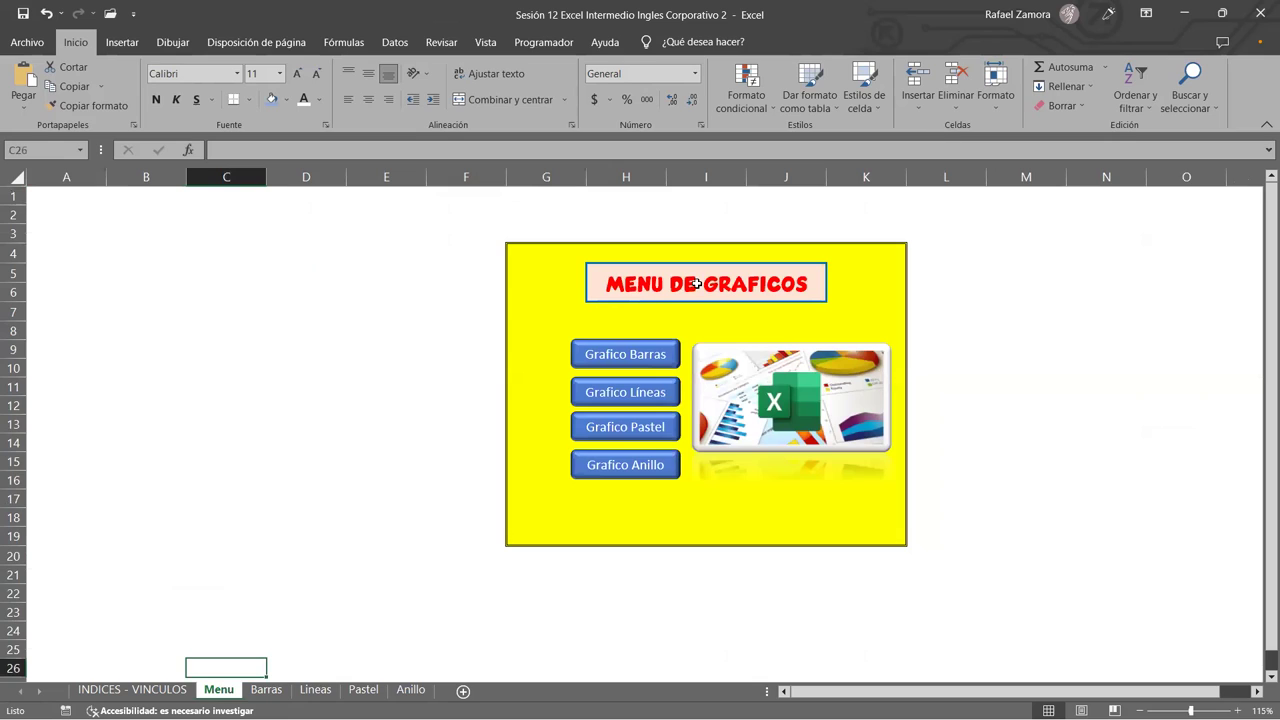
pyautogui.click(1026, 368)
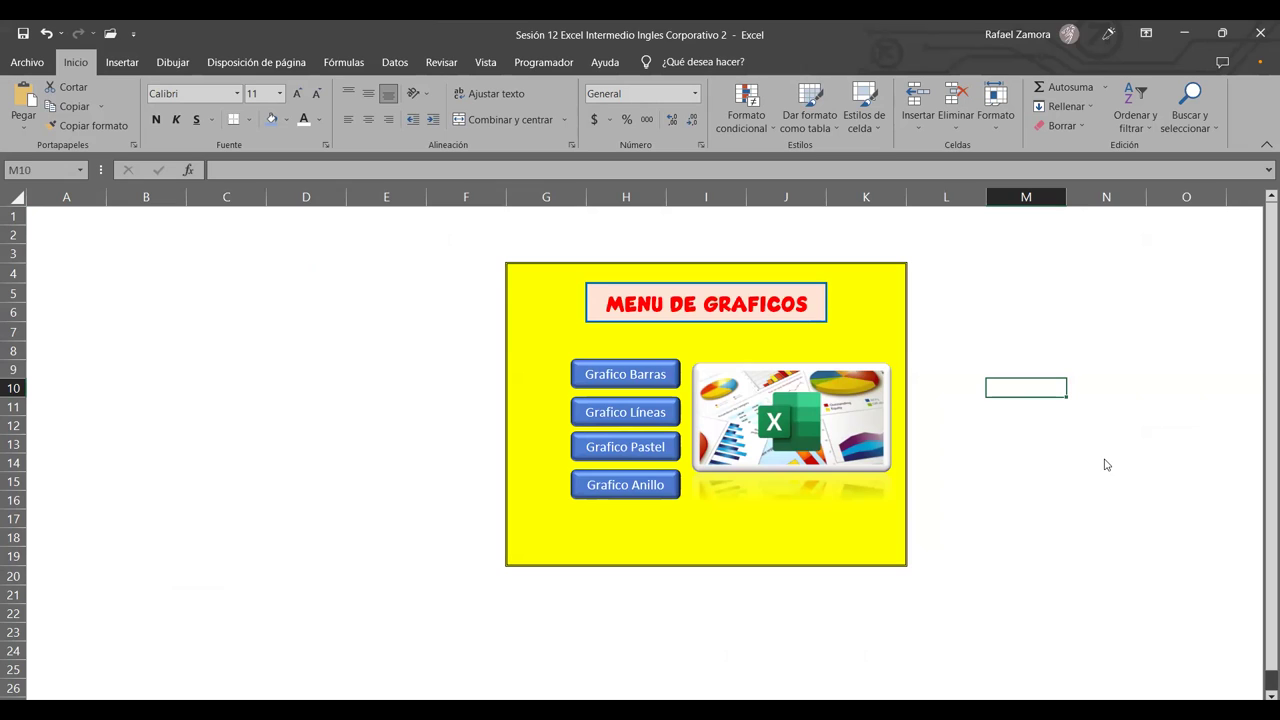
pyautogui.hotkey('alt', 'F11')
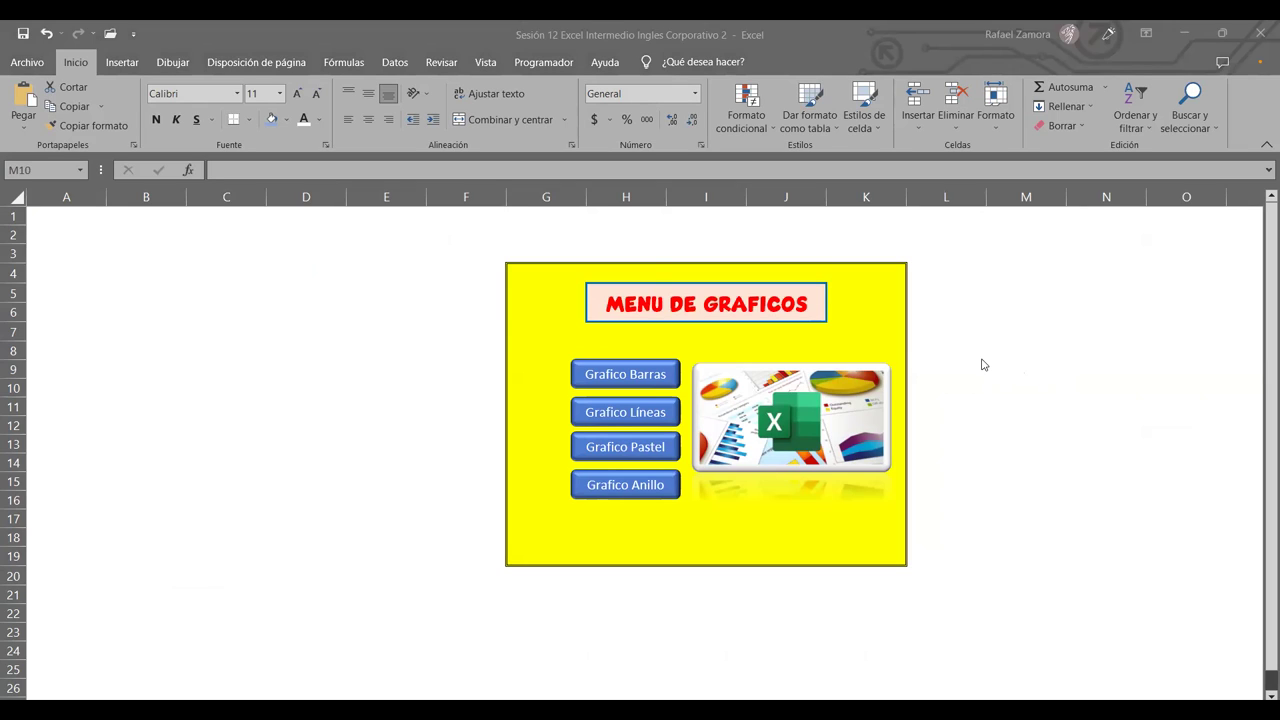
pyautogui.click(654, 189)
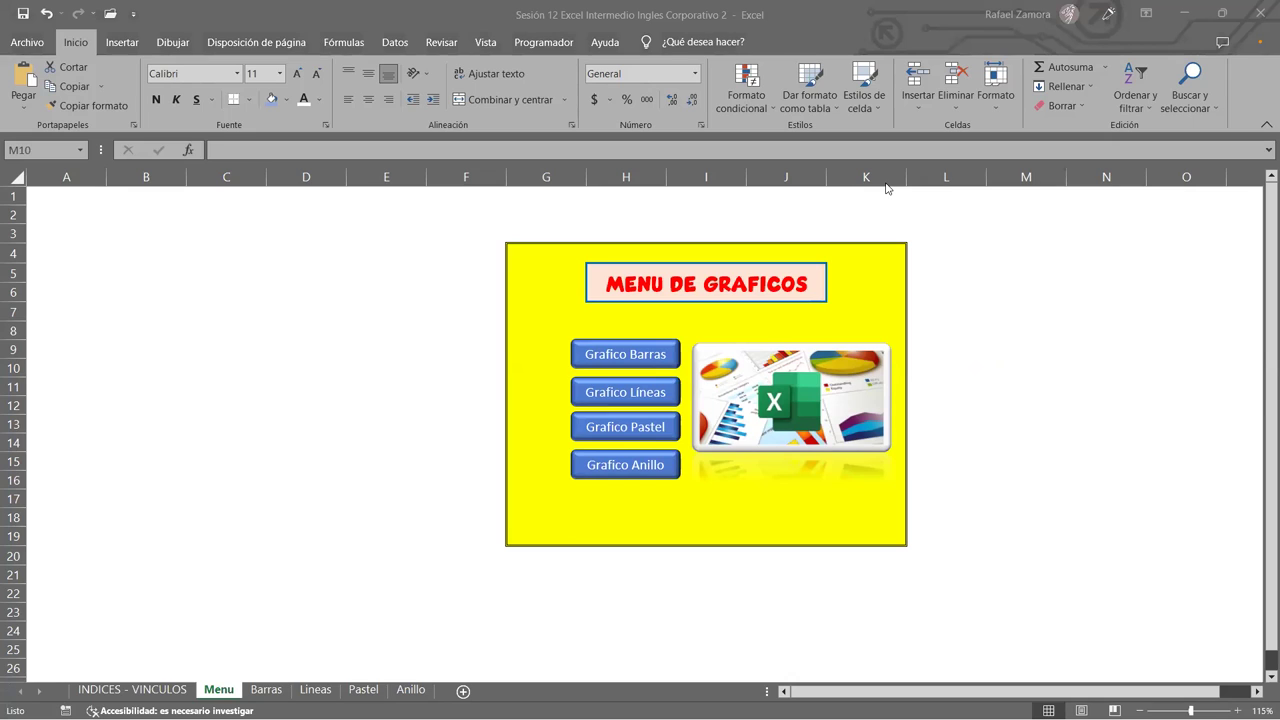
# - Try narrowing column D, then undo the width change
pyautogui.click(364, 172)
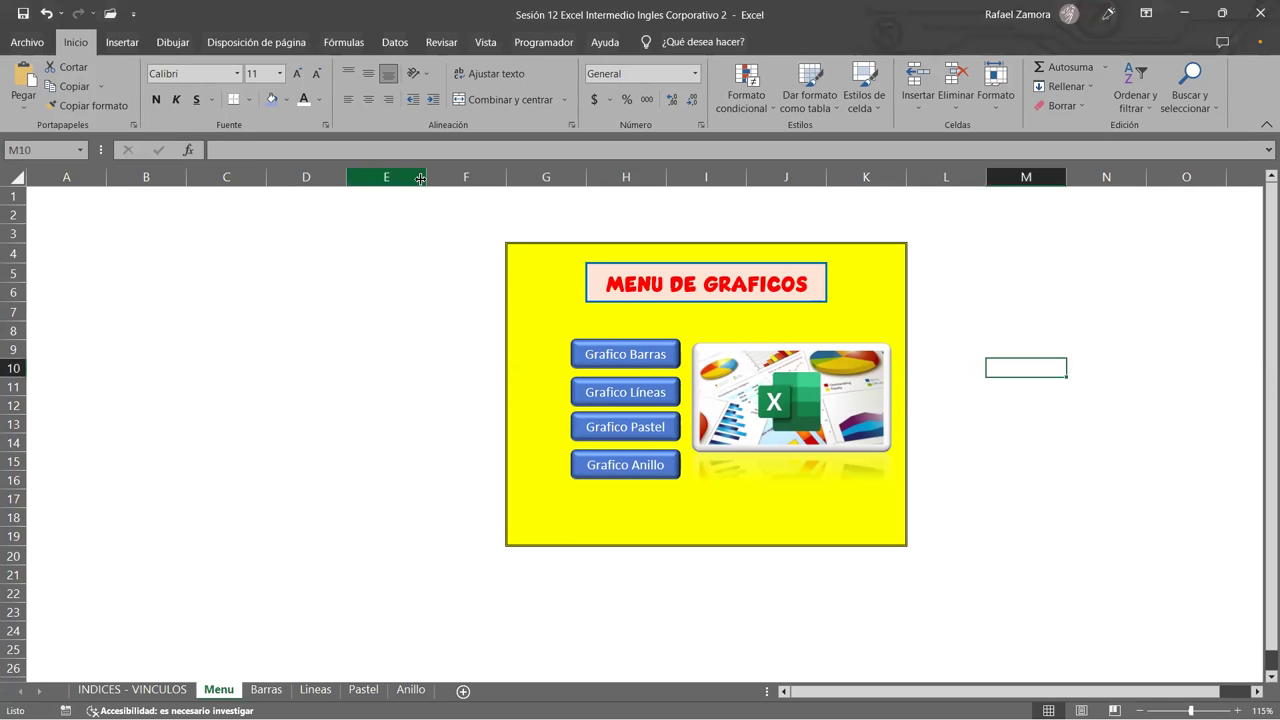
pyautogui.click(318, 172)
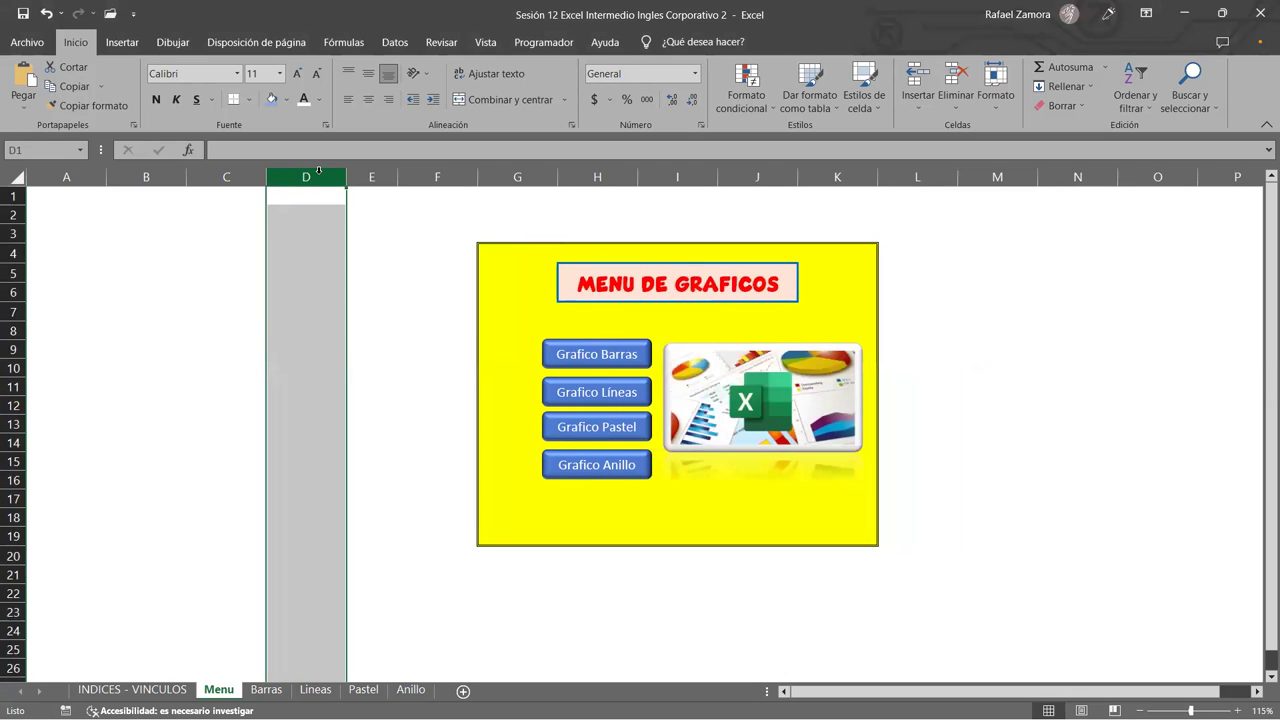
pyautogui.moveTo(318, 171); pyautogui.dragTo(318, 175)
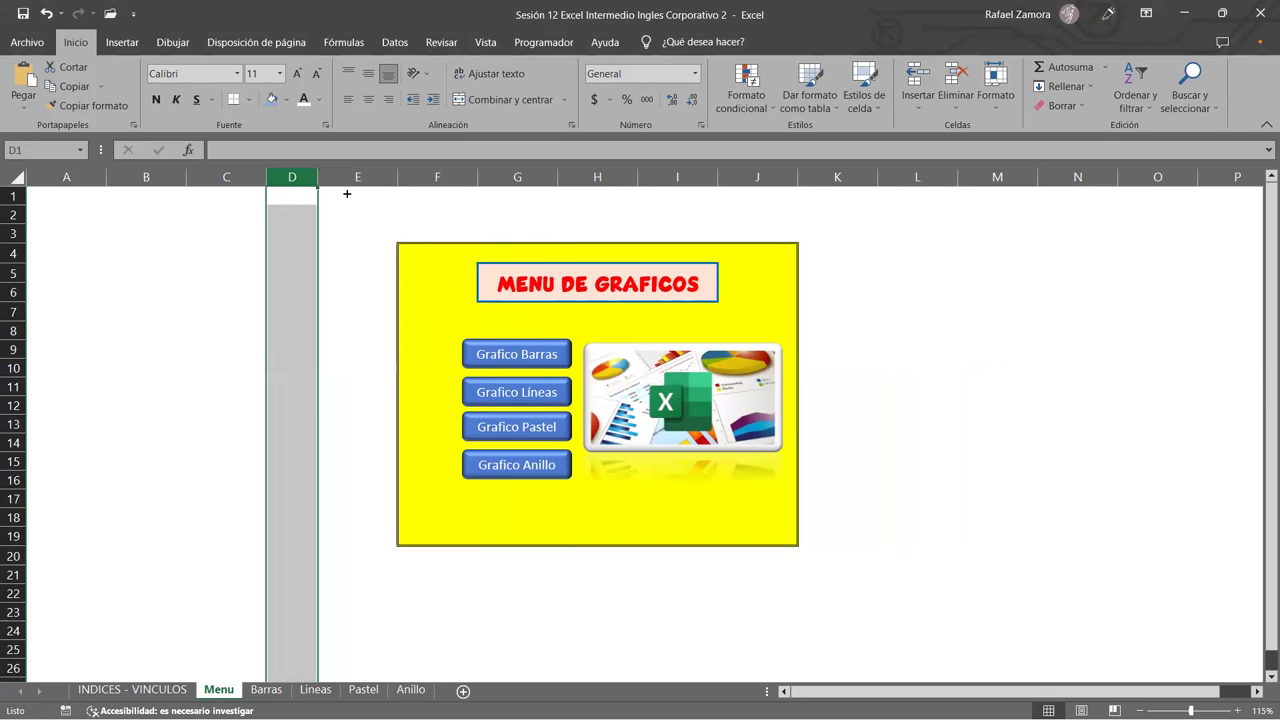
pyautogui.hotkey('ctrl', 'z')
# - Select the entire Menu worksheet with the Select All corner
pyautogui.click(974, 335)
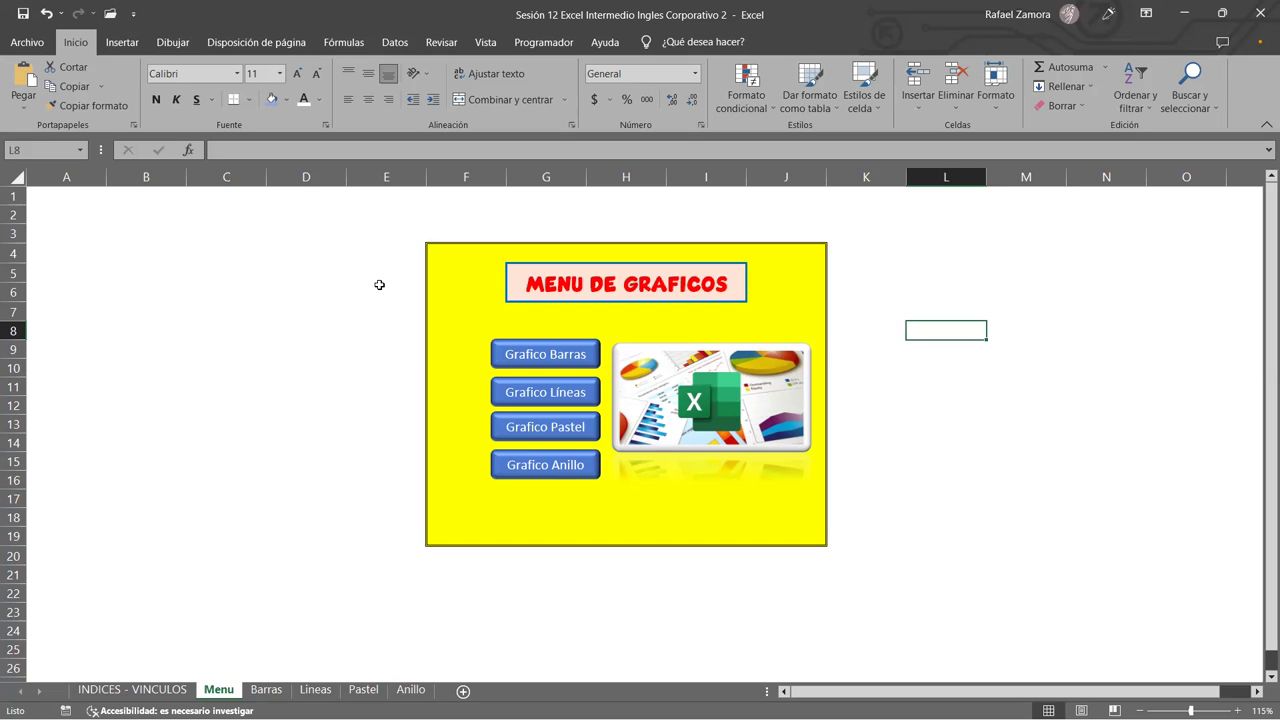
pyautogui.click(340, 291)
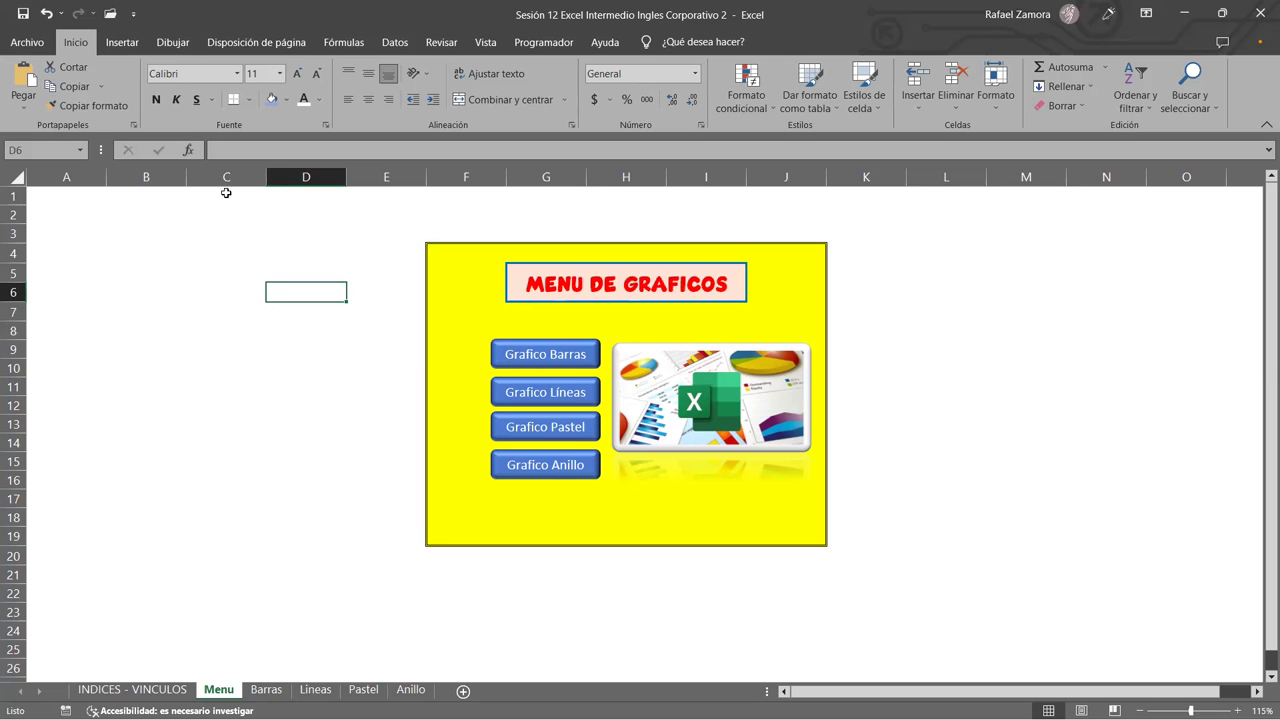
pyautogui.click(14, 178)
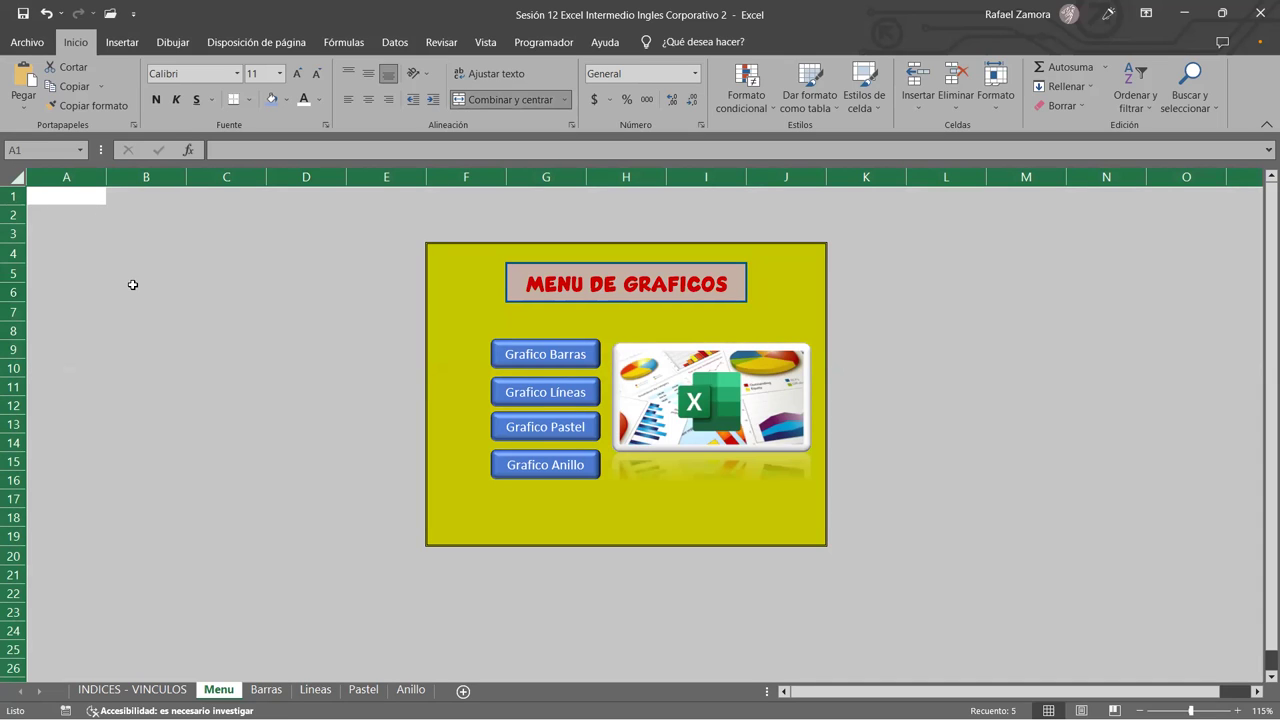
# - Confirm Bloqueada and Oculta on the Proteger tab for all Menu cells, then deselect
pyautogui.hotkey('ctrl', '1')
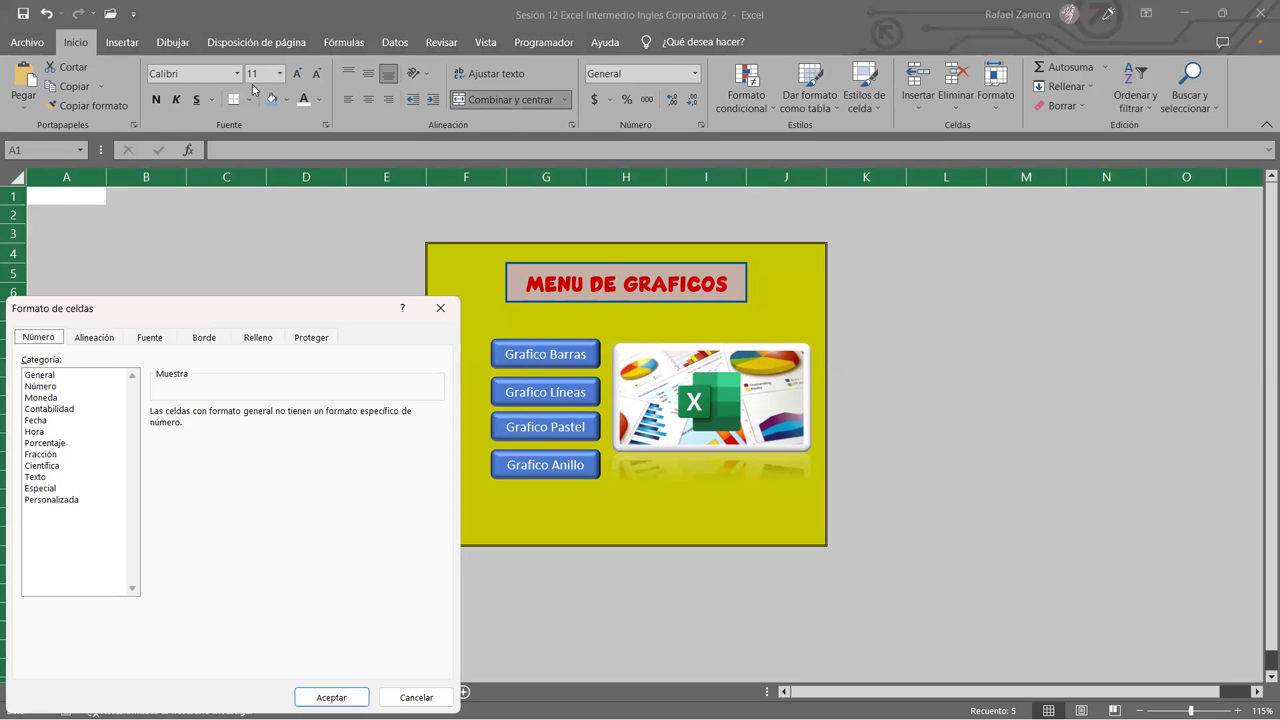
pyautogui.moveTo(209, 315); pyautogui.dragTo(254, 90)
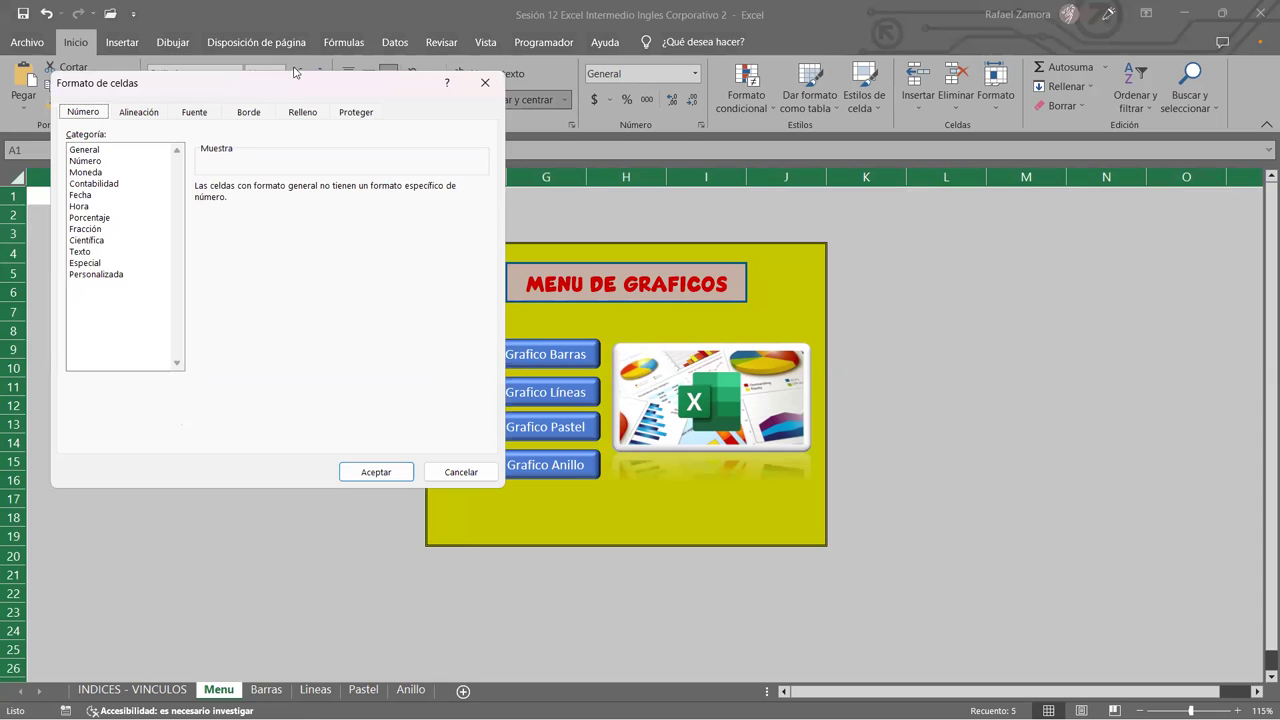
pyautogui.click(356, 112)
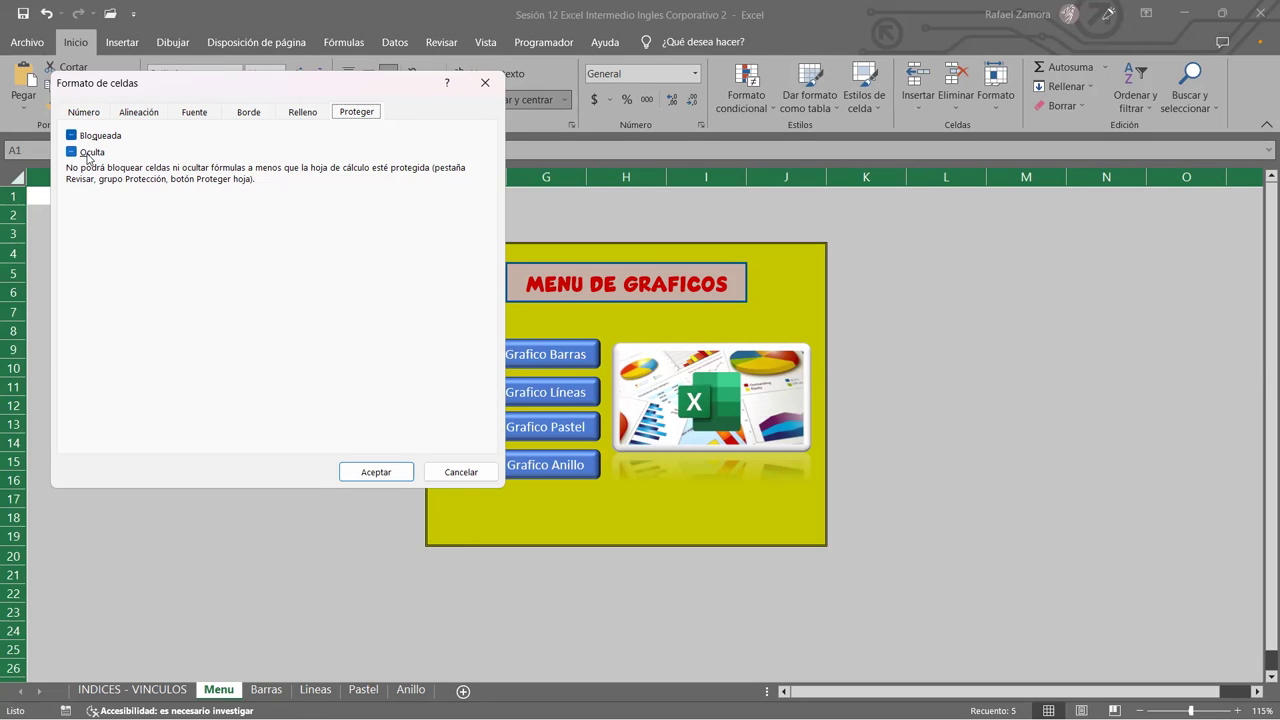
pyautogui.click(385, 475)
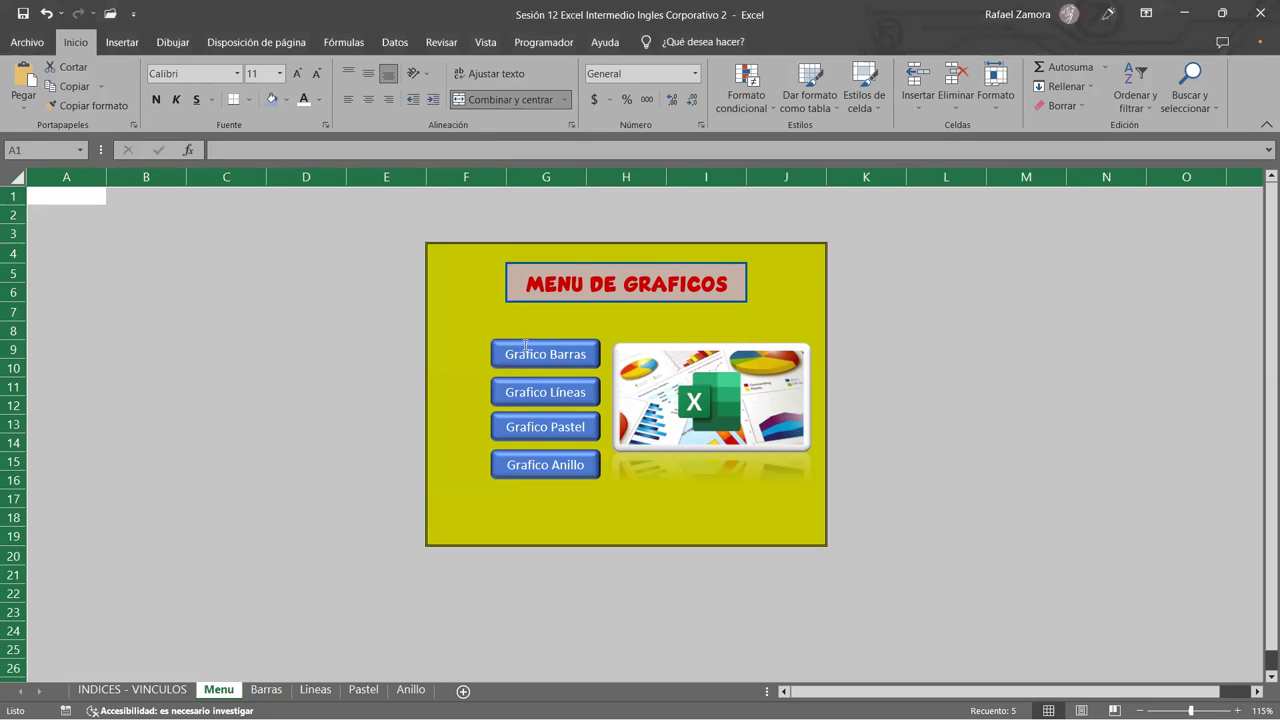
pyautogui.click(904, 346)
pyautogui.click(700, 372)
pyautogui.click(852, 278)
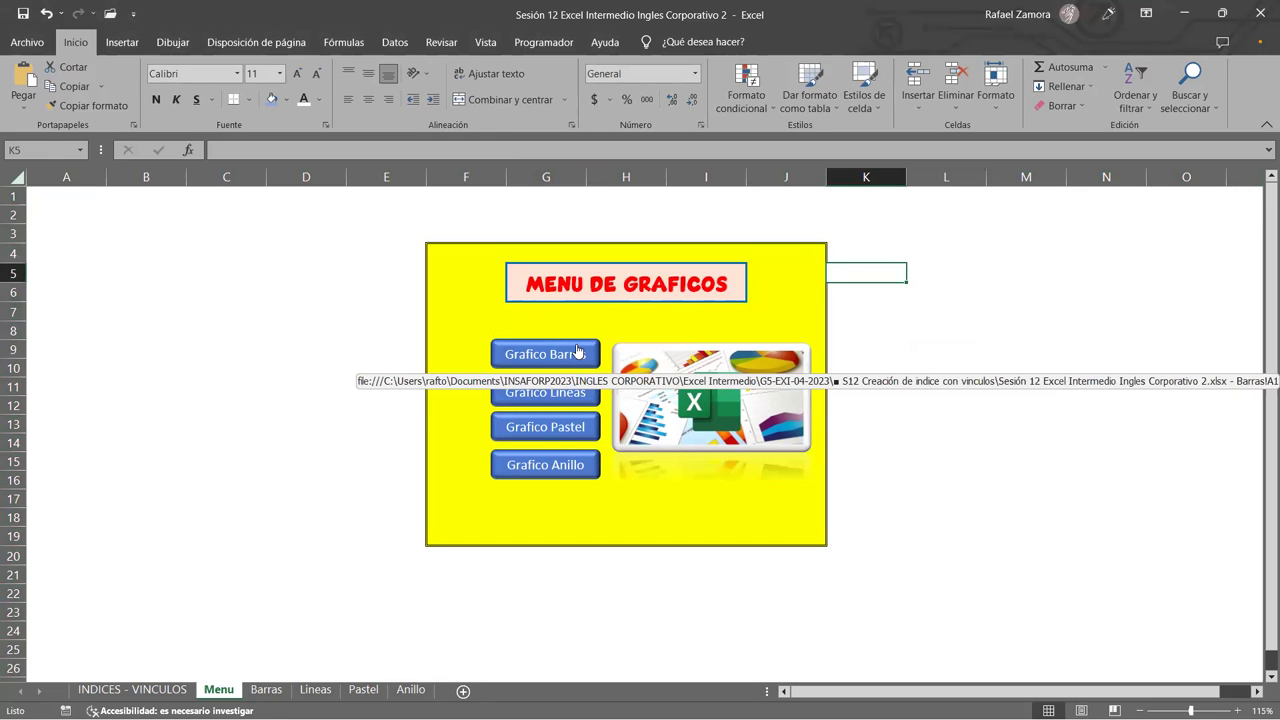
# - Turn on Líneas de cuadrícula from the Vista tab
pyautogui.click(451, 350)
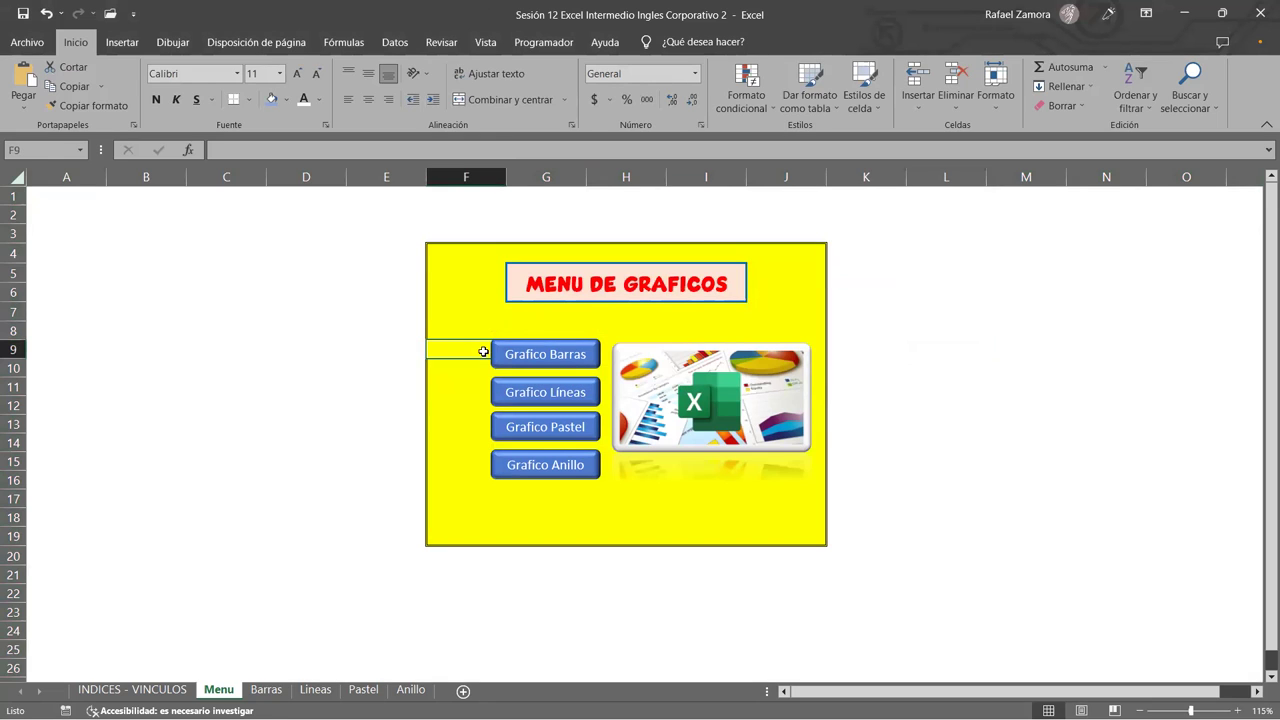
pyautogui.click(955, 309)
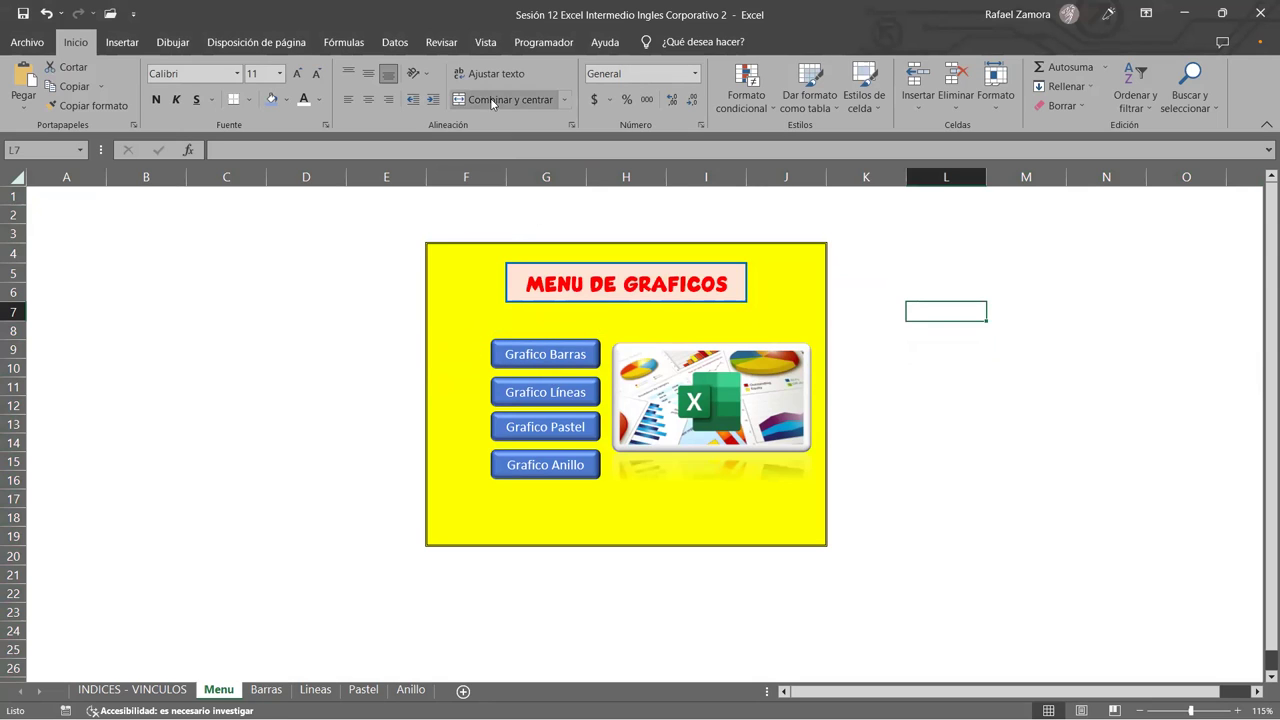
pyautogui.click(485, 44)
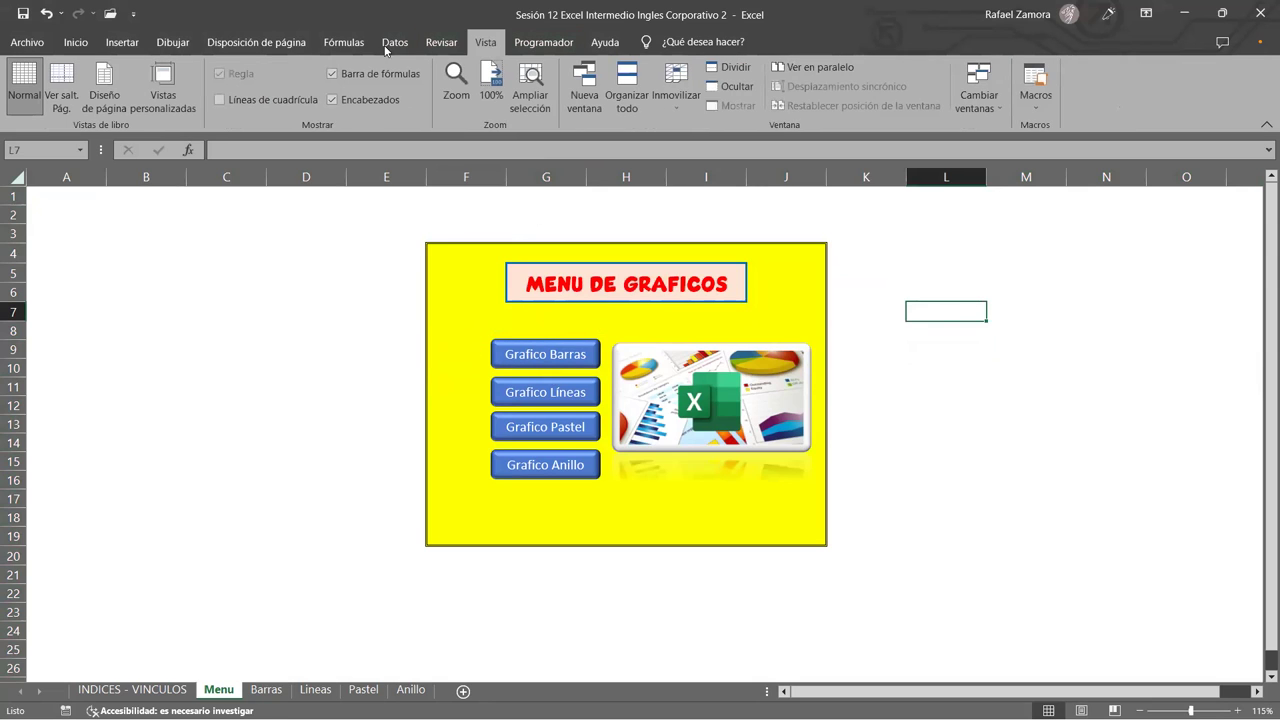
pyautogui.click(220, 100)
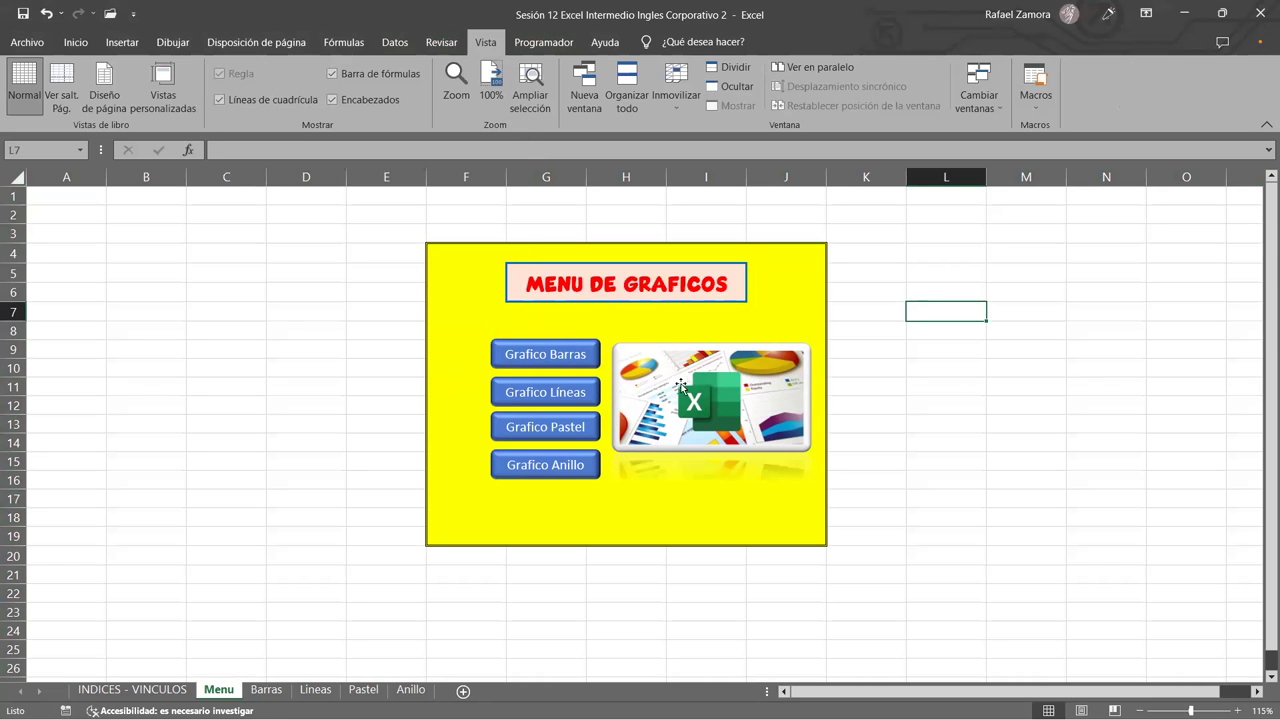
pyautogui.press('Left')
pyautogui.press('Left')
pyautogui.press('Up')
pyautogui.press('Up')
pyautogui.press('Up')
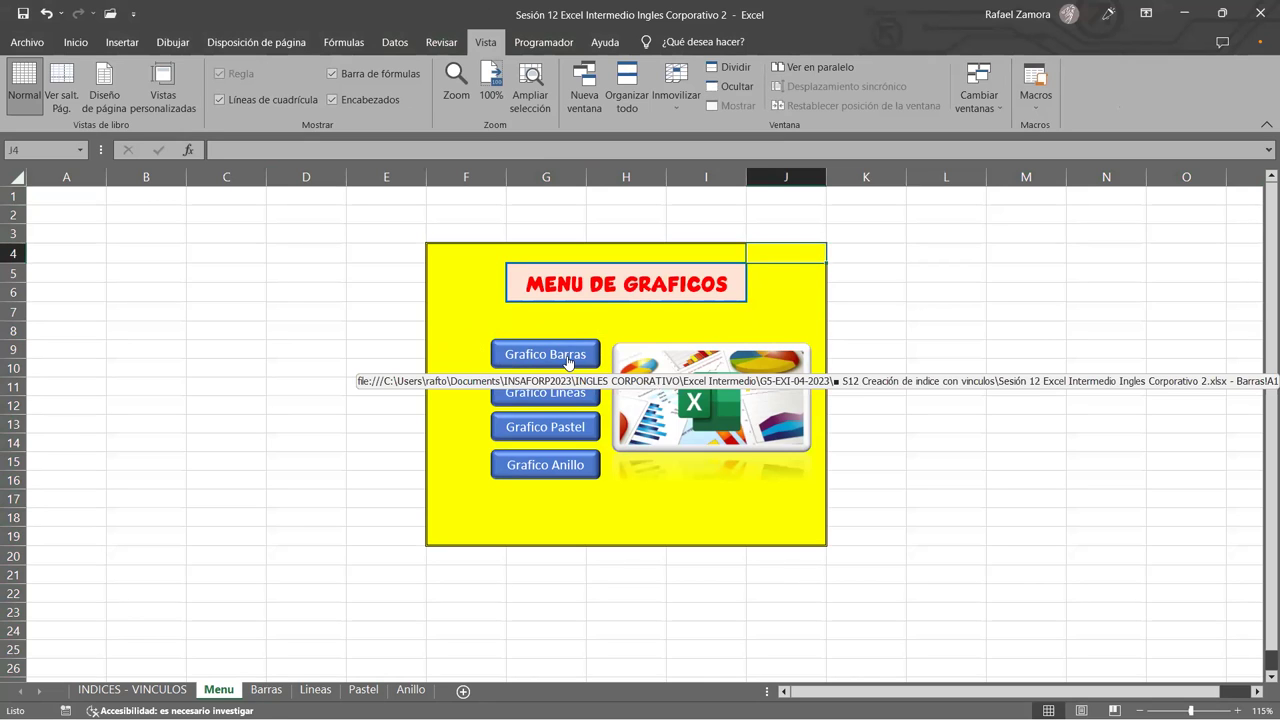
# - Set F4:J19 to Sin relleno, then try widening column G and undo it
pyautogui.moveTo(466, 253); pyautogui.dragTo(808, 537)
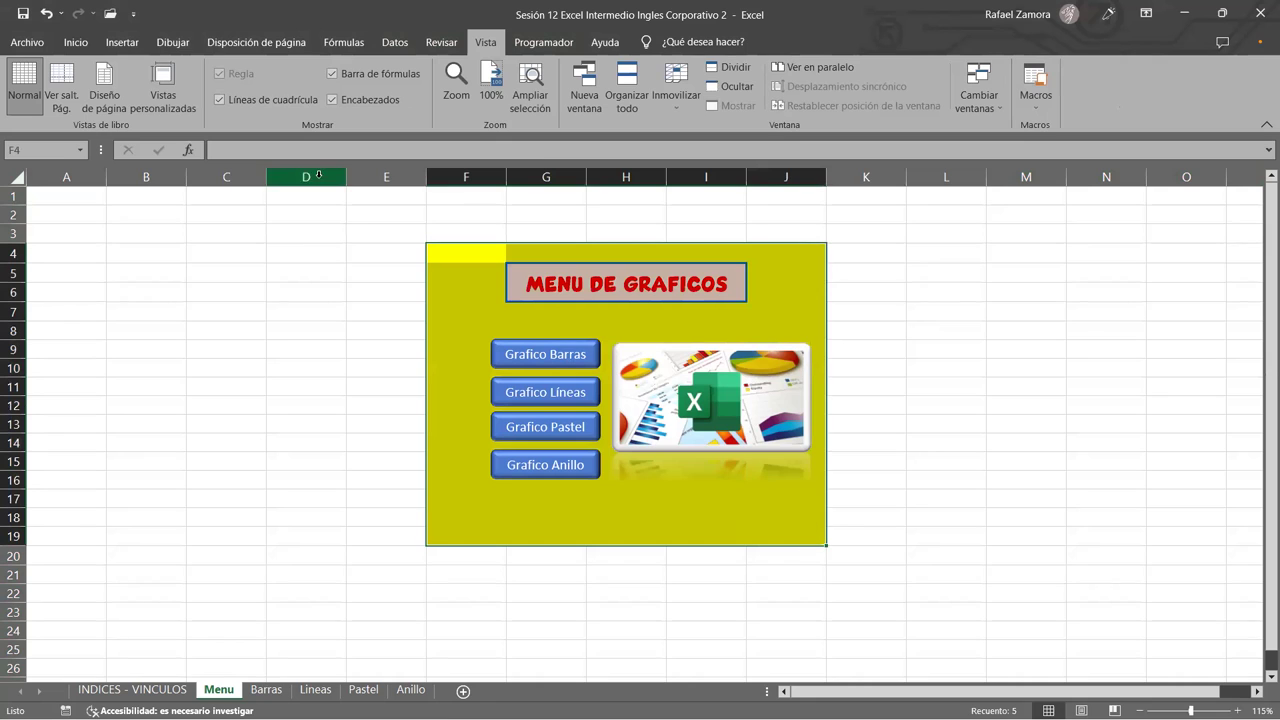
pyautogui.click(75, 42)
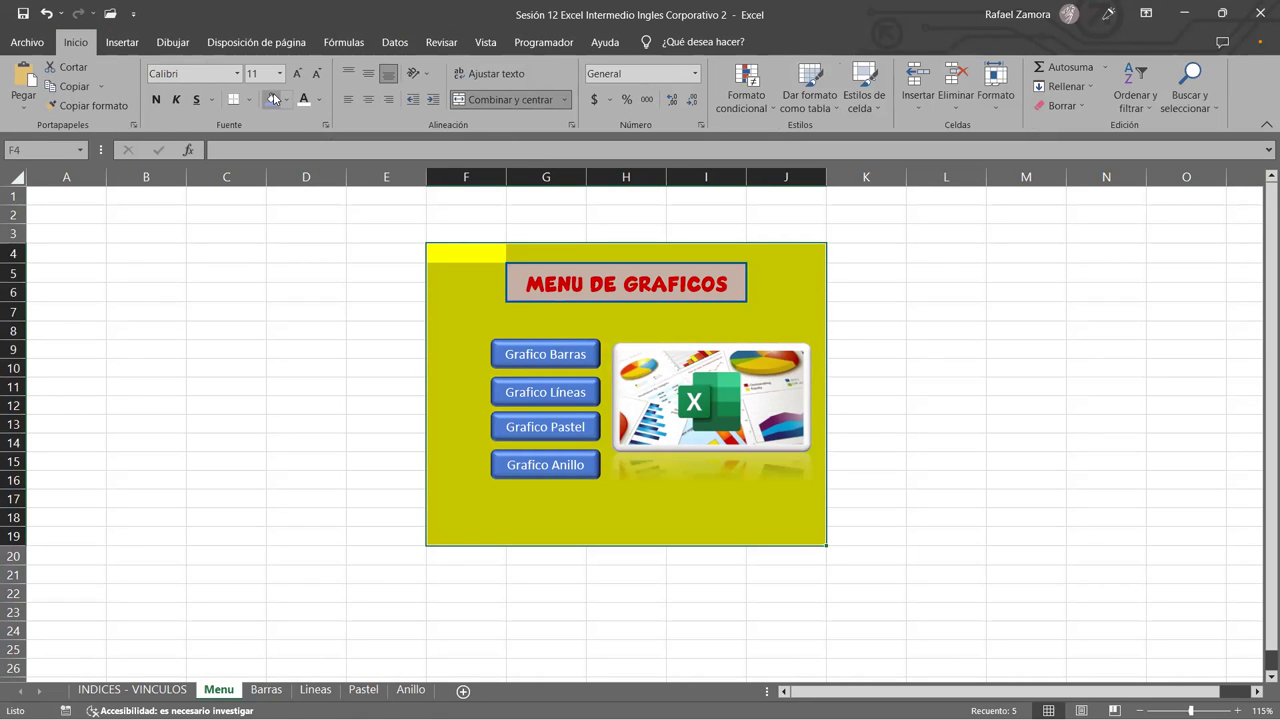
pyautogui.click(287, 105)
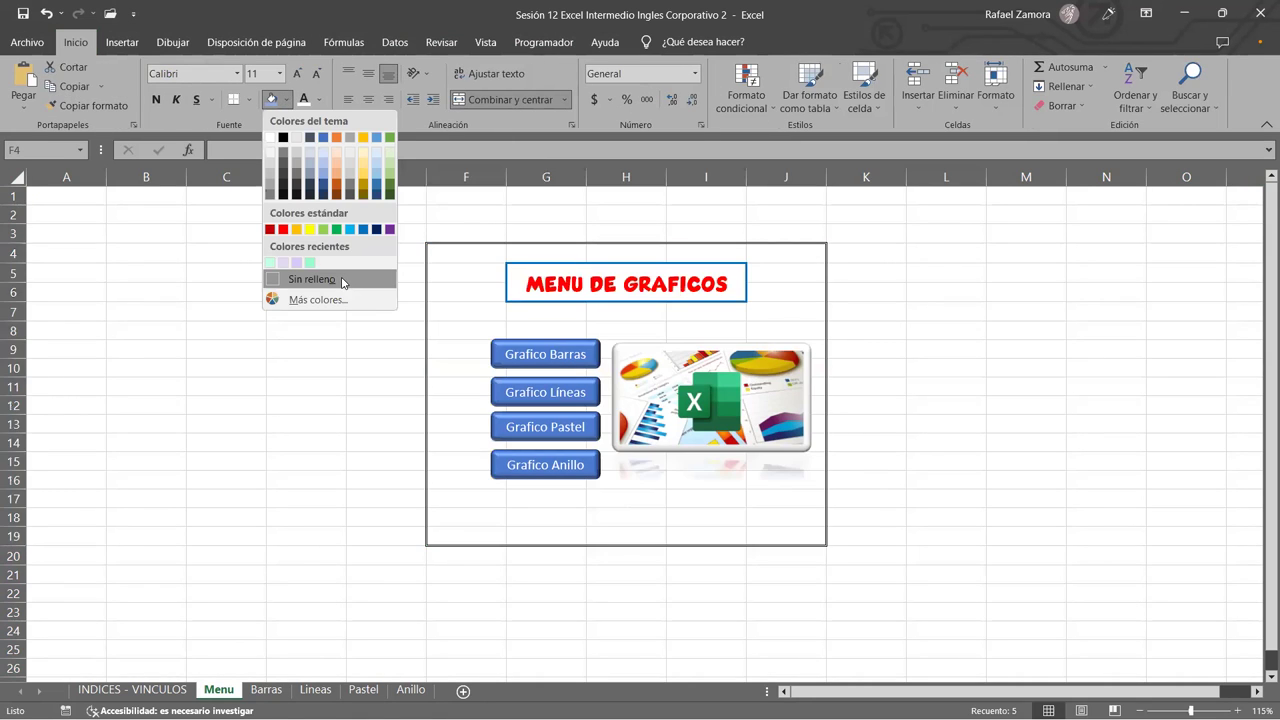
pyautogui.click(342, 282)
pyautogui.click(886, 366)
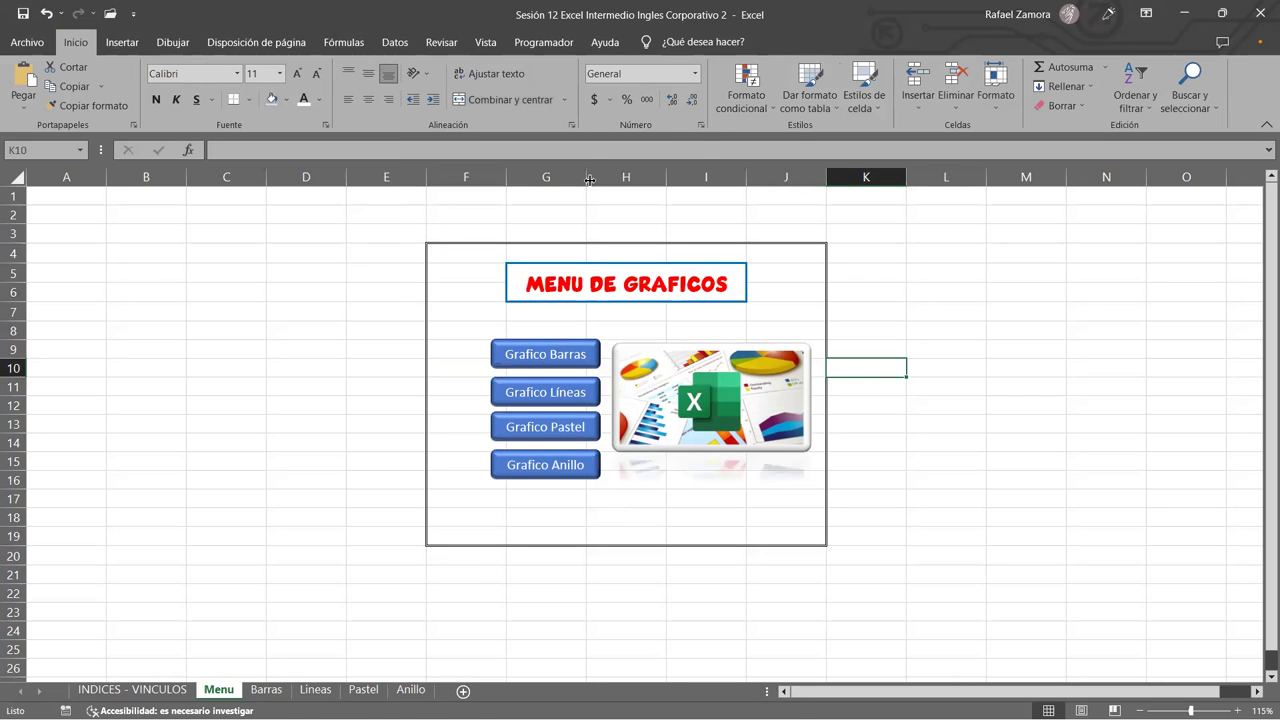
pyautogui.moveTo(587, 180); pyautogui.dragTo(607, 185)
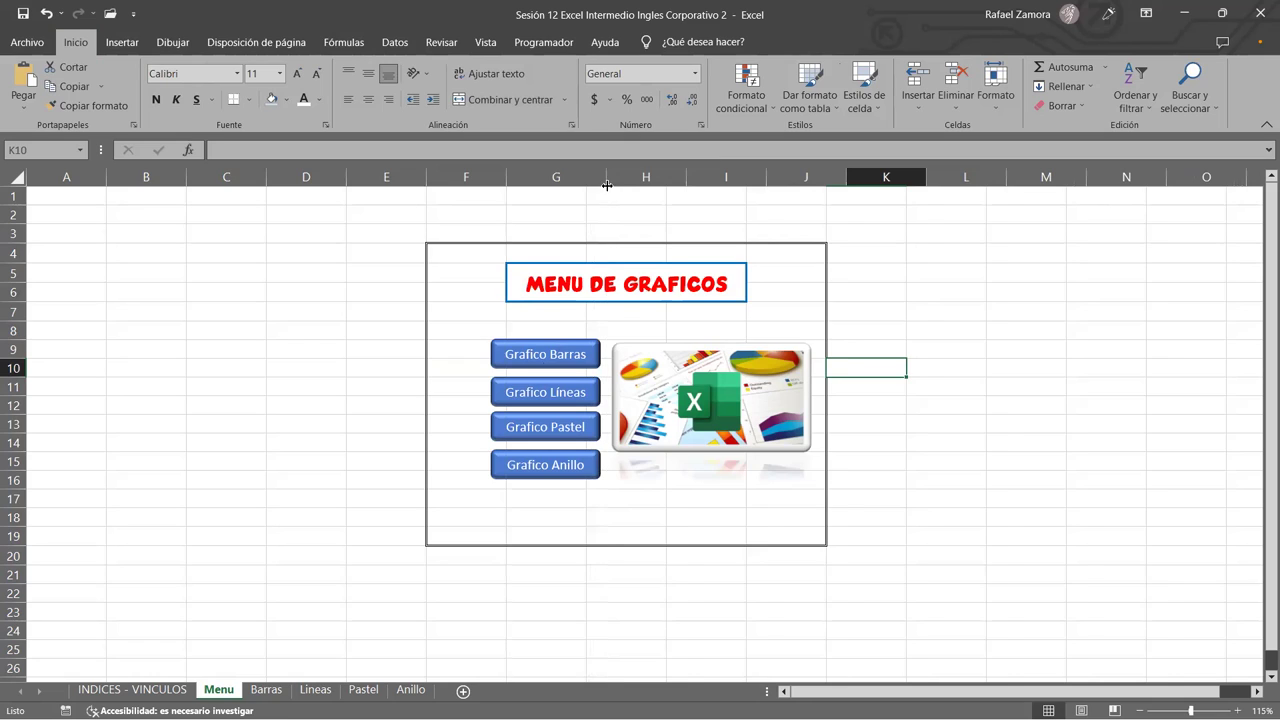
pyautogui.hotkey('ctrl', 'z')
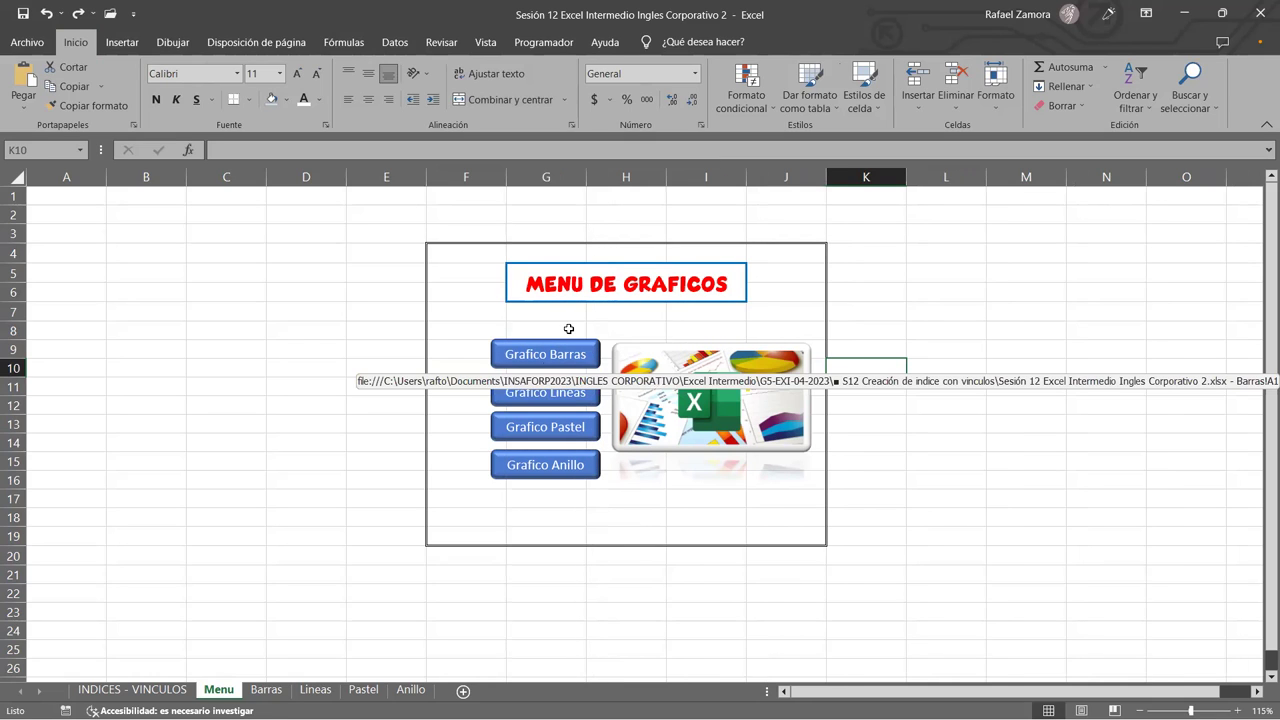
# - Undo the Sin relleno change to restore the yellow fill behind the menu
pyautogui.click(568, 329)
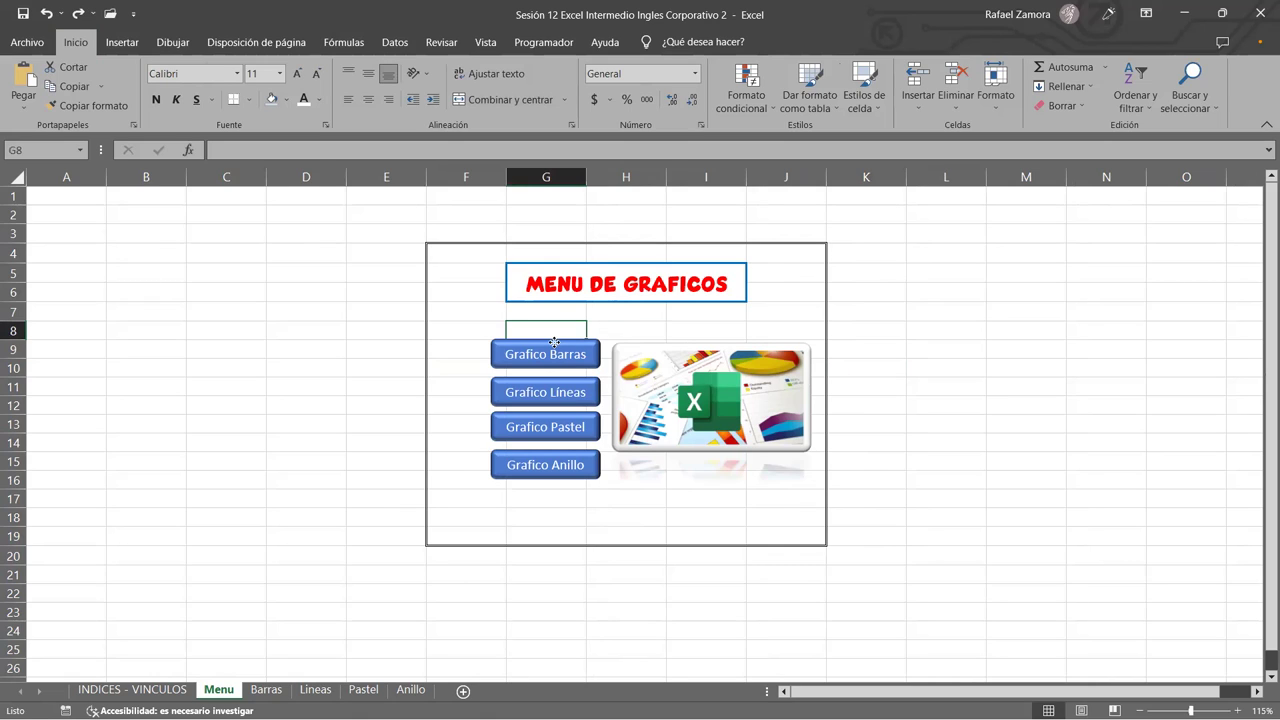
pyautogui.keyDown('ctrl'); pyautogui.click(554, 342); pyautogui.keyUp('ctrl')
pyautogui.click(886, 354)
pyautogui.click(960, 308)
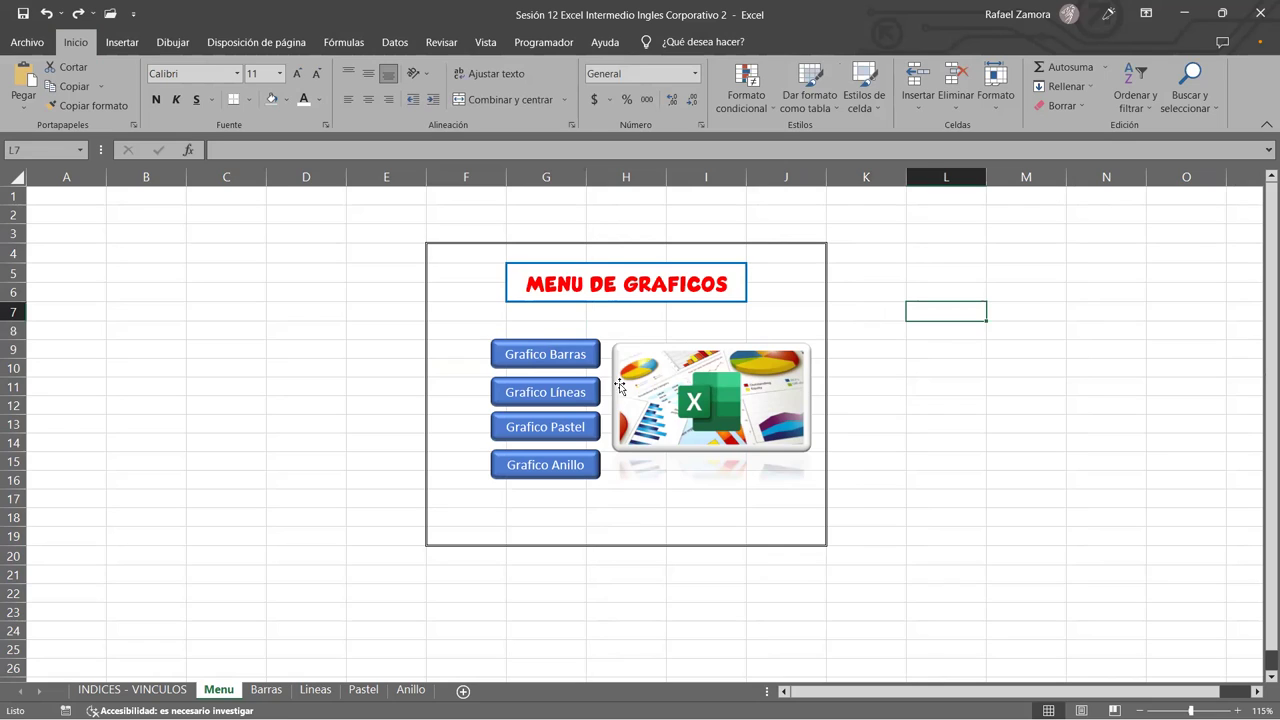
pyautogui.hotkey('ctrl', 'z')
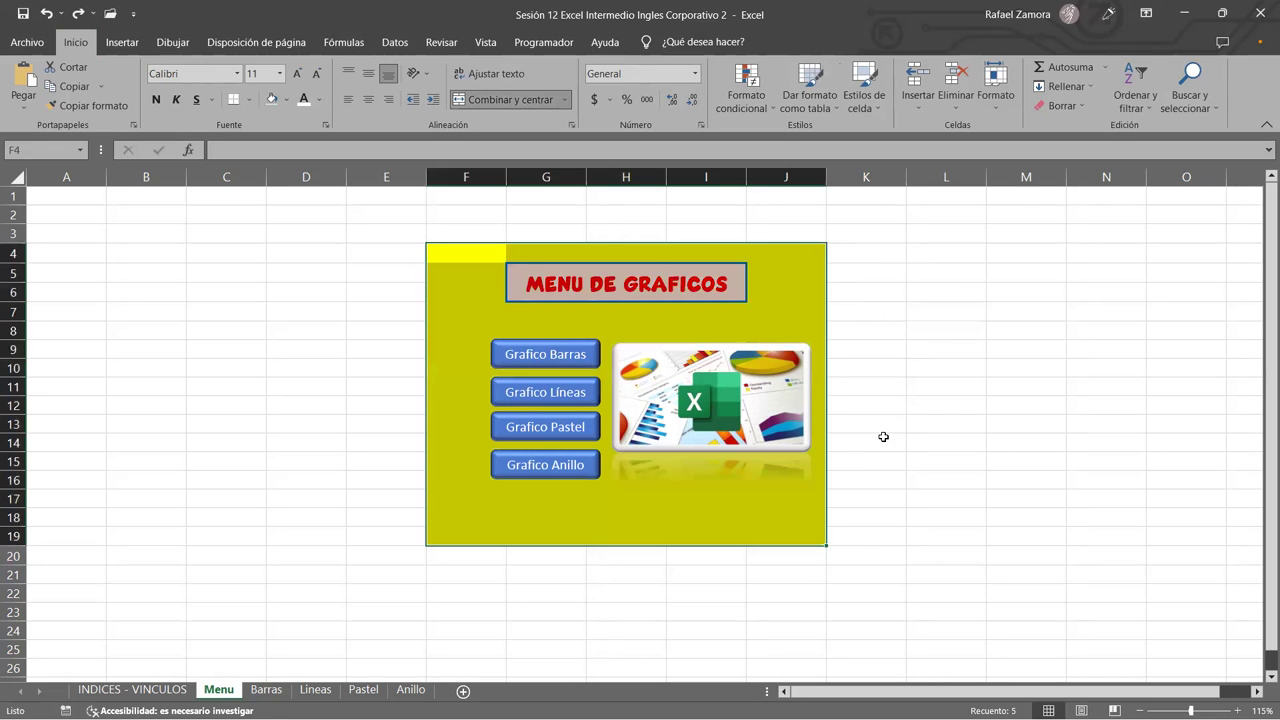
pyautogui.click(883, 437)
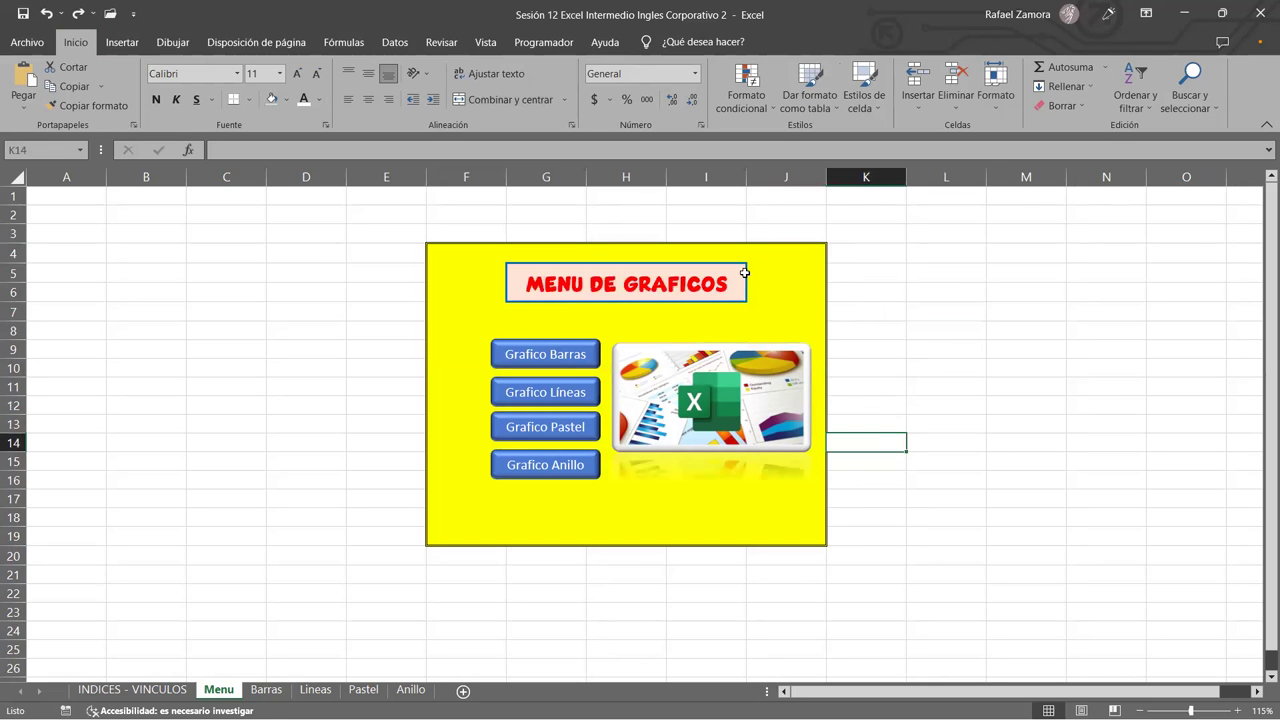
# - Protect the Menu sheet with a confirmed password, then test selecting cells
pyautogui.click(381, 45)
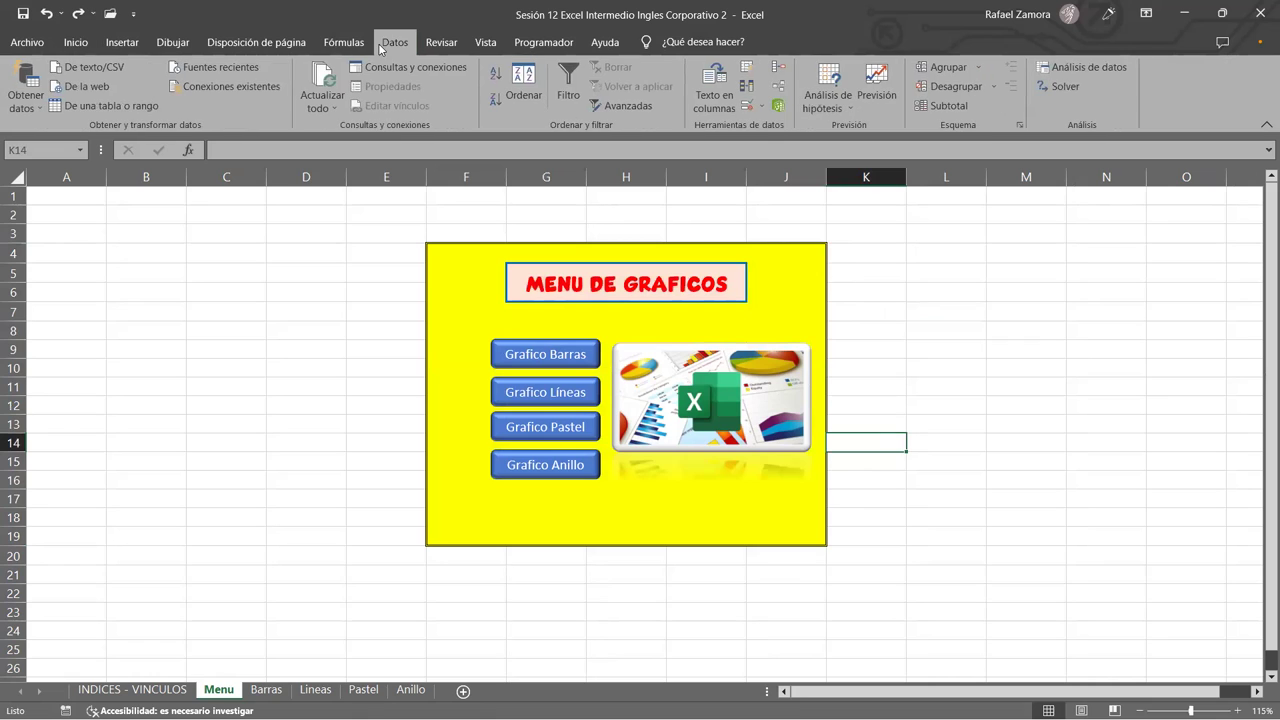
pyautogui.click(441, 43)
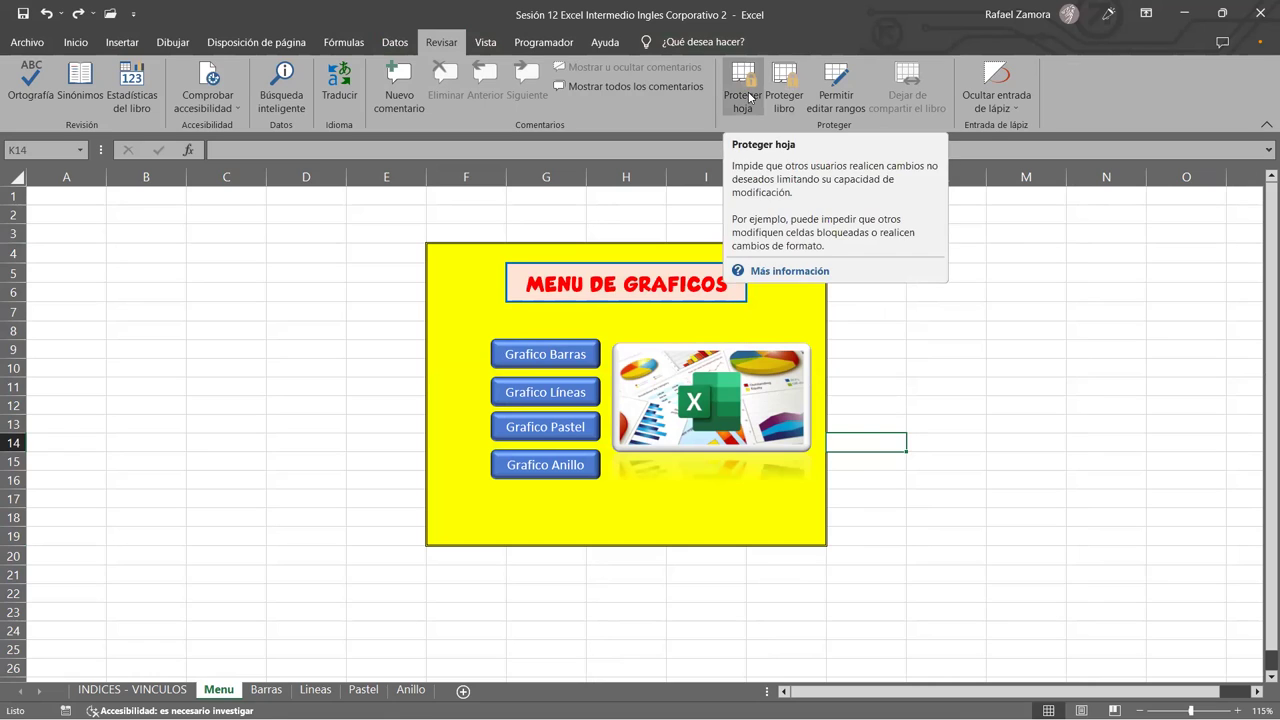
pyautogui.click(748, 97)
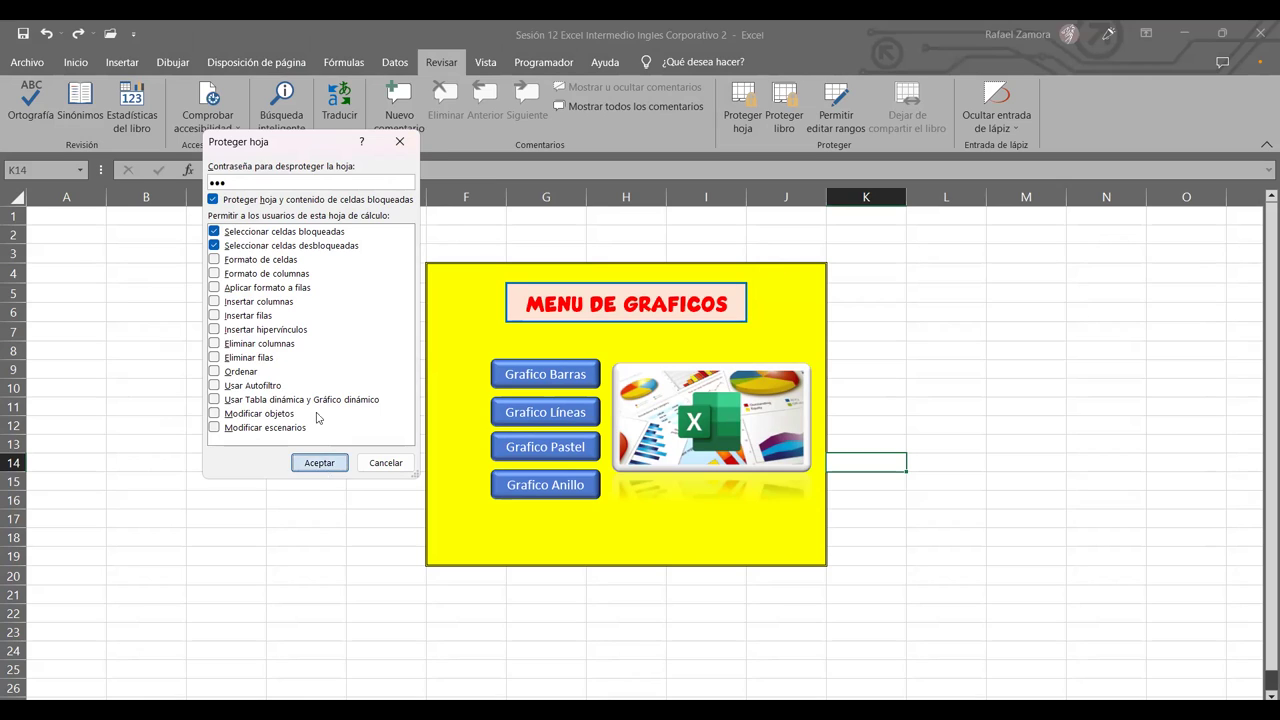
pyautogui.press('Return')
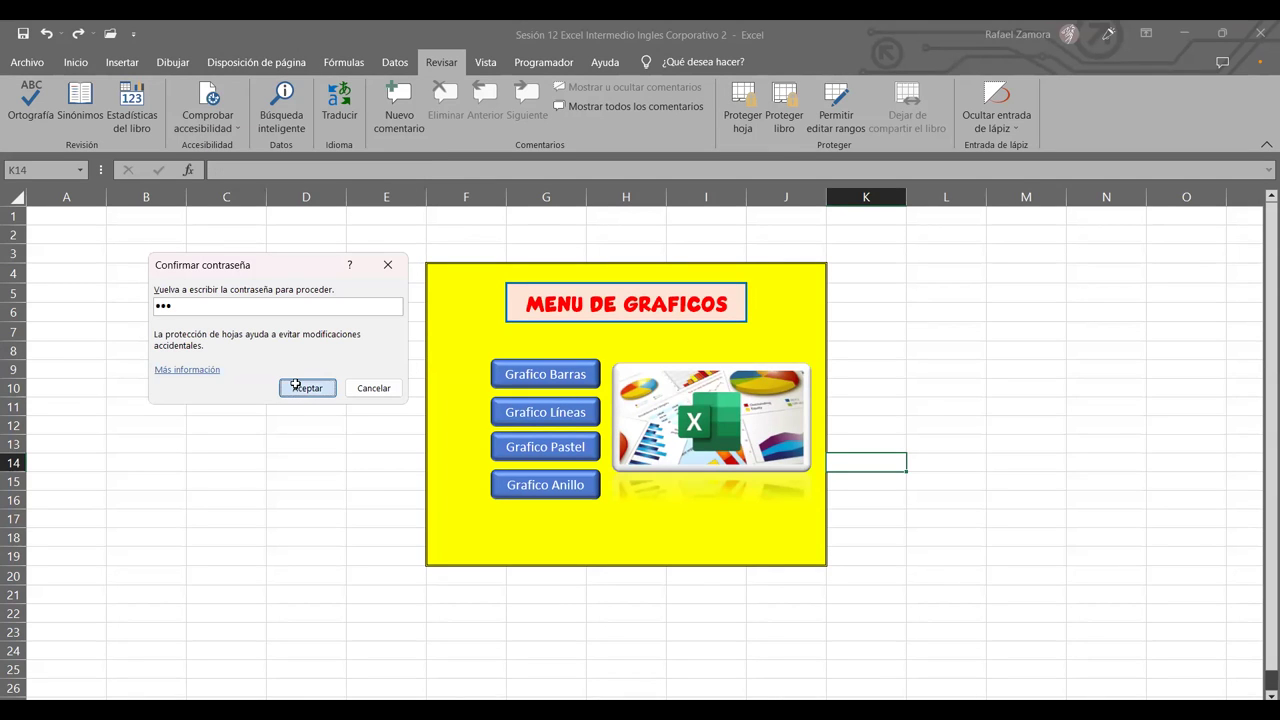
pyautogui.click(296, 386)
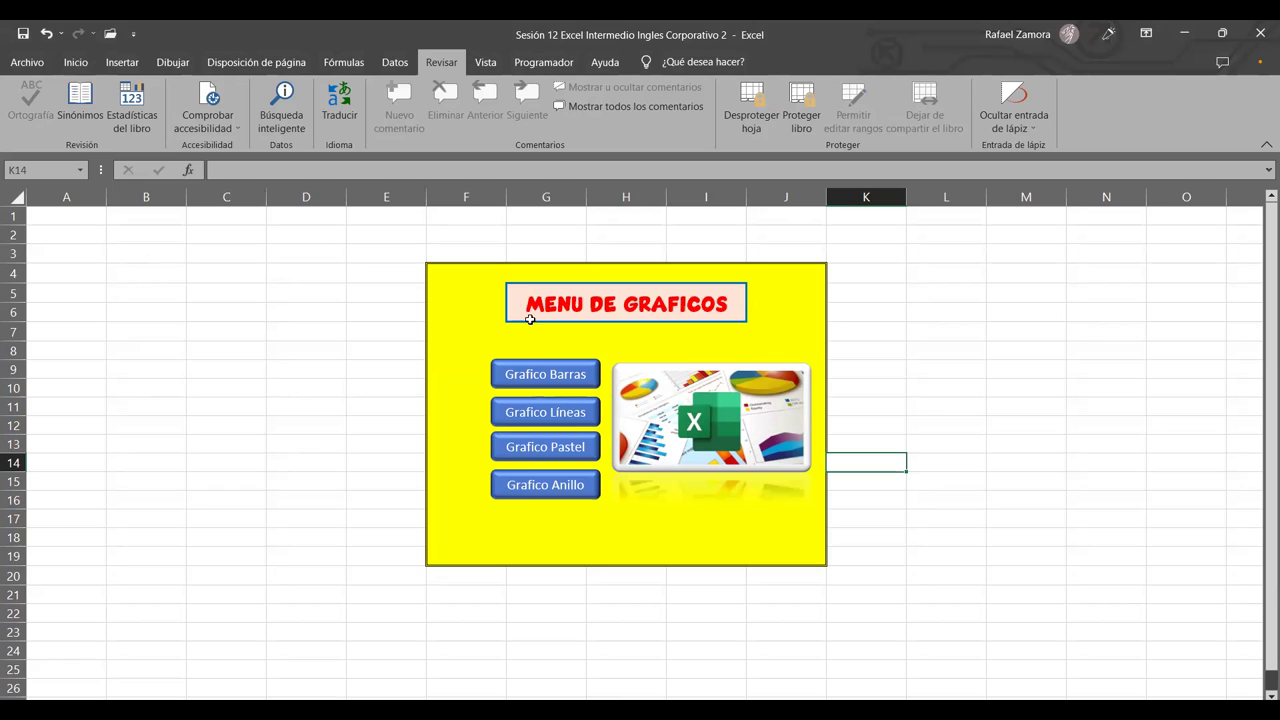
pyautogui.moveTo(894, 460)
pyautogui.mouseDown()
pyautogui.moveTo(903, 303)
pyautogui.moveTo(865, 246)
pyautogui.moveTo(414, 274)
pyautogui.moveTo(326, 423)
pyautogui.moveTo(338, 482)
pyautogui.mouseUp()
# - Unprotect the Menu sheet with its password and turn off Líneas de cuadrícula
pyautogui.click(343, 407)
pyautogui.click(343, 295)
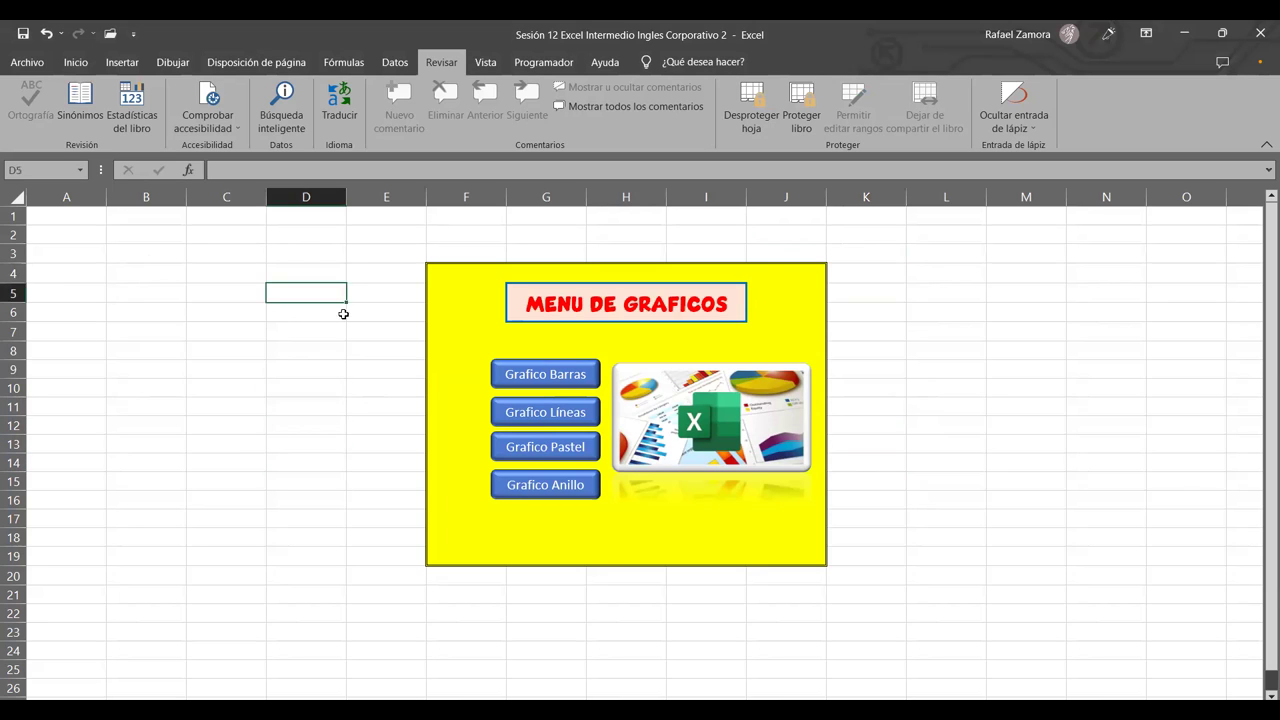
pyautogui.click(350, 404)
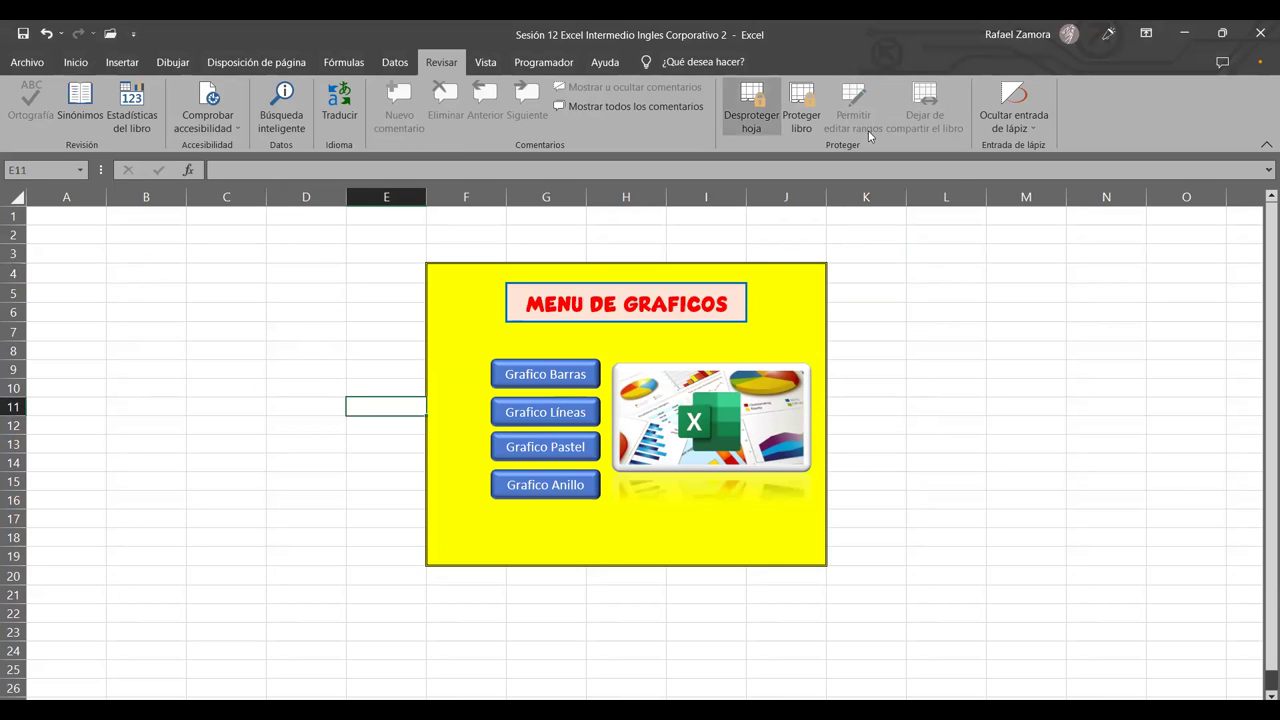
pyautogui.click(756, 112)
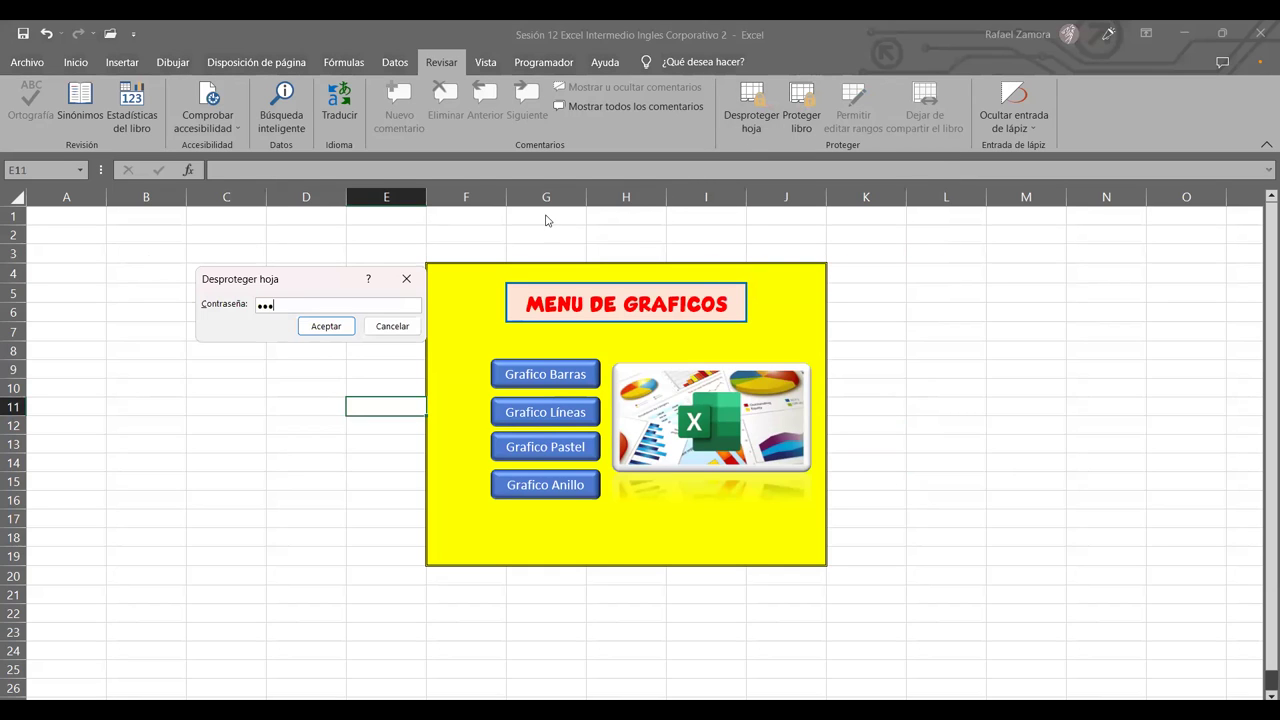
pyautogui.click(336, 328)
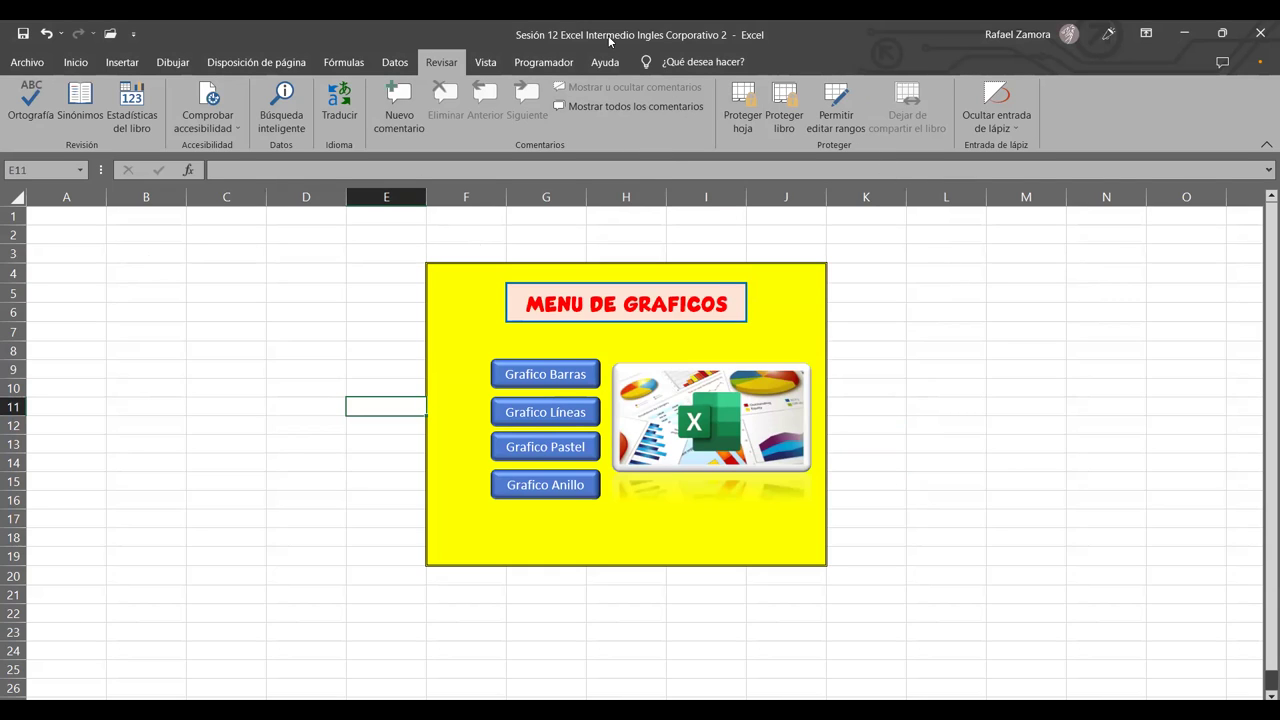
pyautogui.click(477, 66)
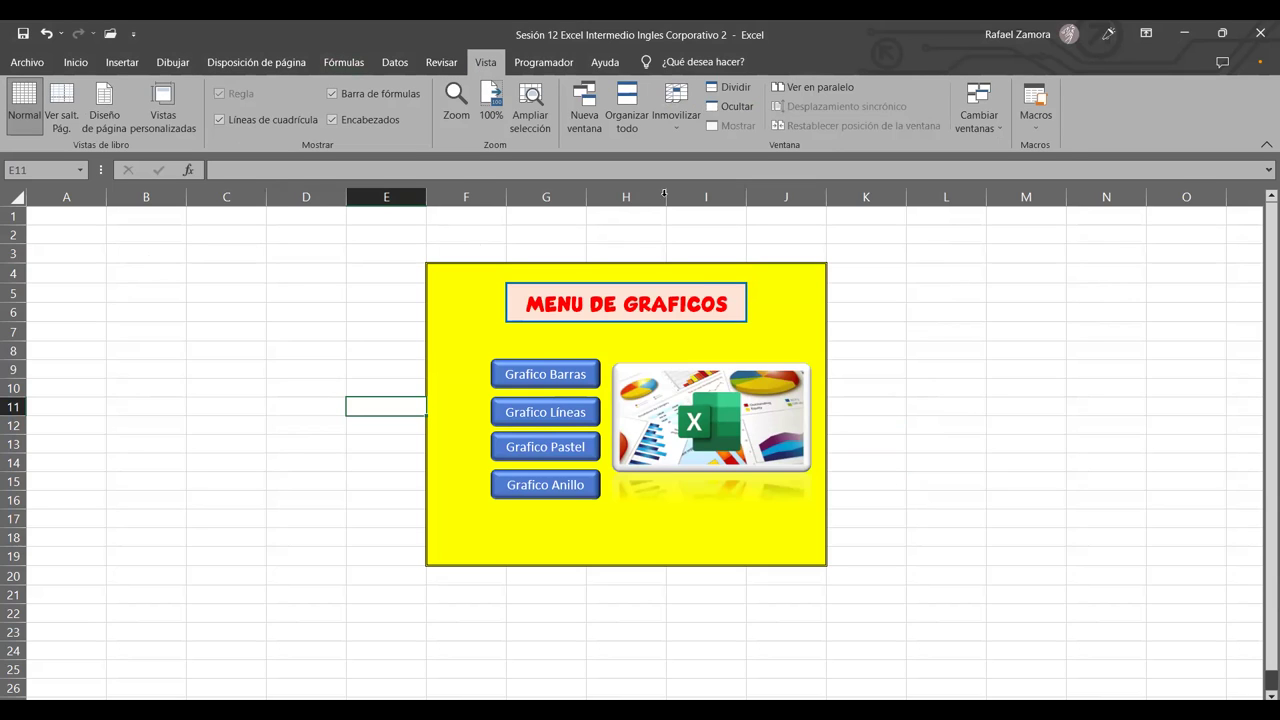
pyautogui.click(221, 119)
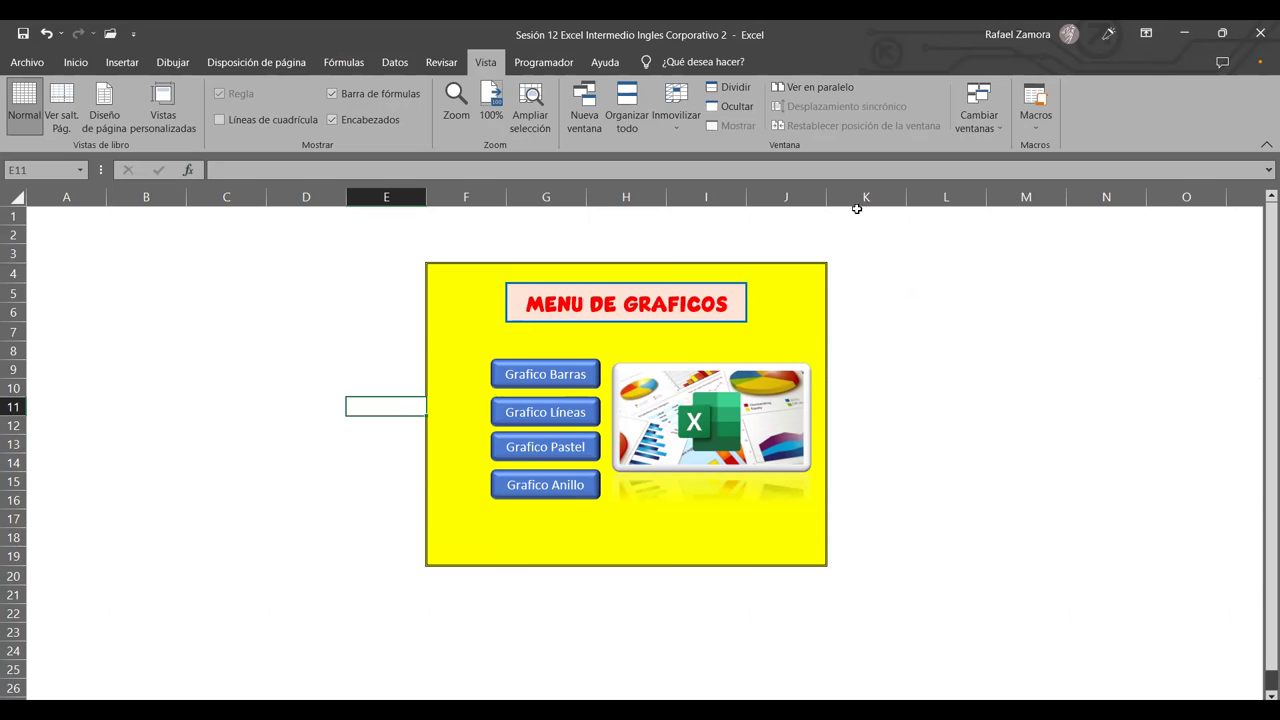
# - In Protect Sheet, clear both selecting locked cells and selecting unlocked cells
pyautogui.click(442, 62)
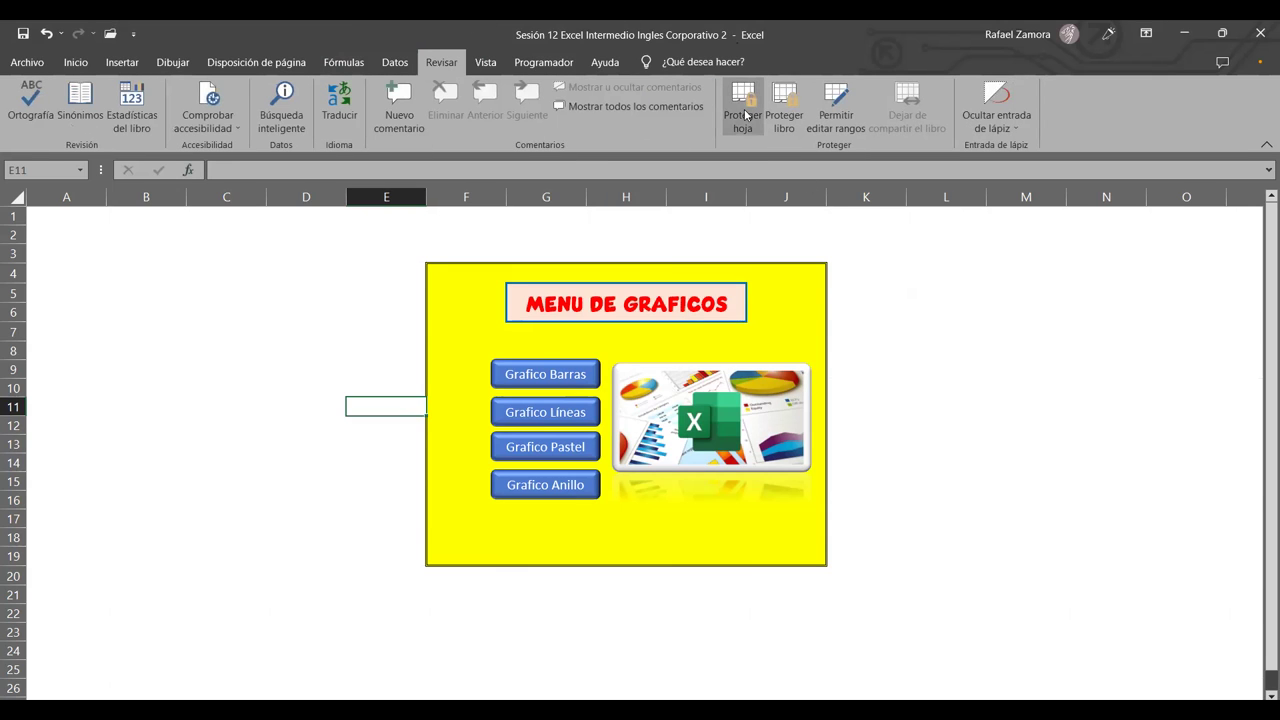
pyautogui.click(685, 292)
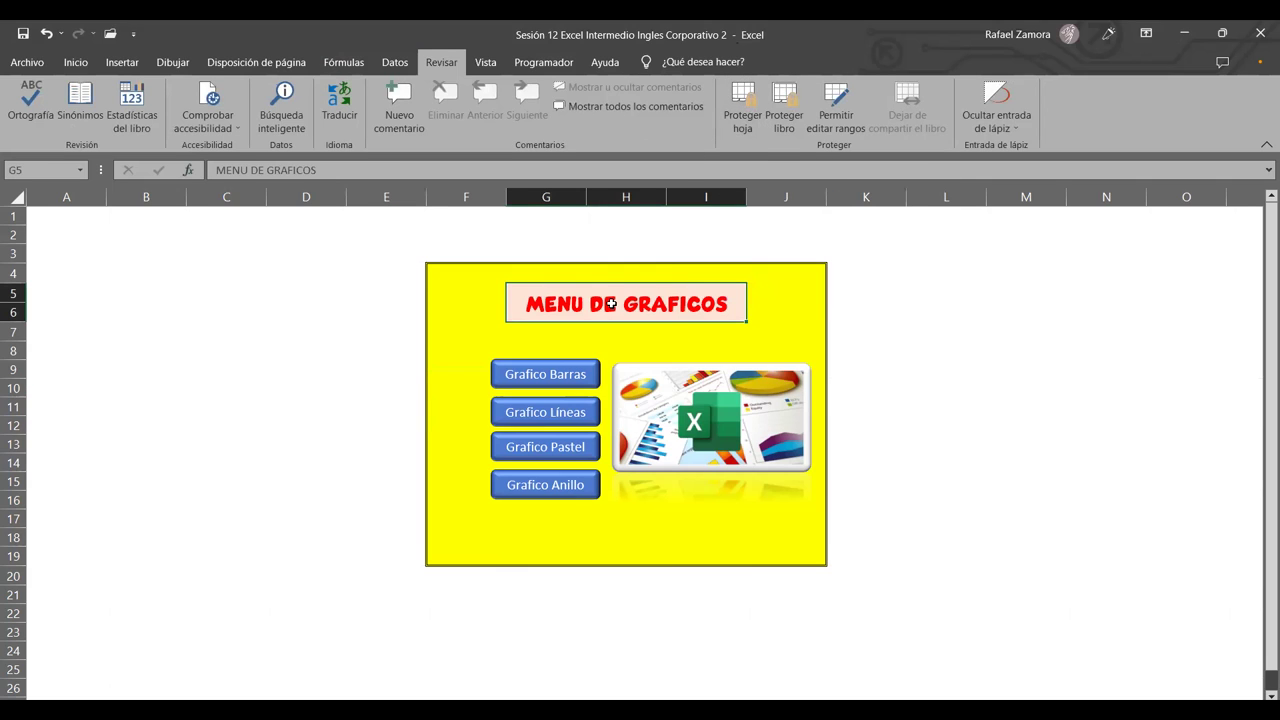
pyautogui.click(404, 403)
pyautogui.click(179, 403)
pyautogui.click(660, 295)
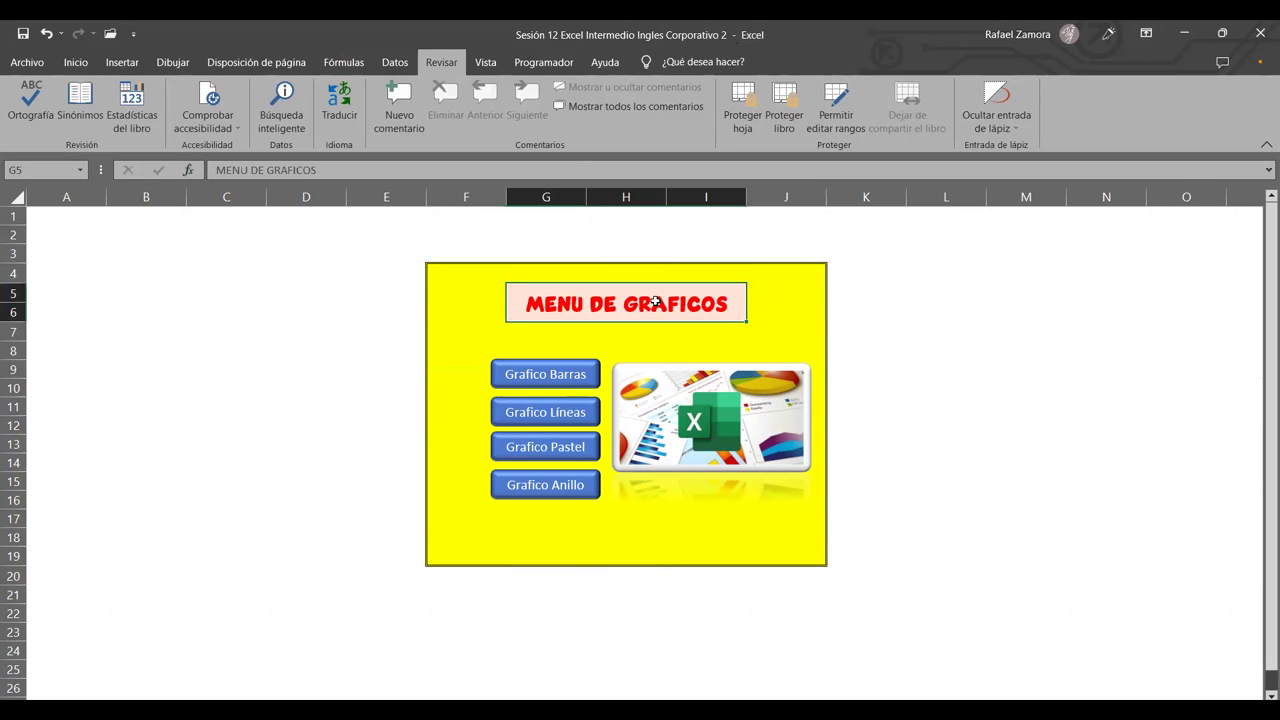
pyautogui.click(727, 111)
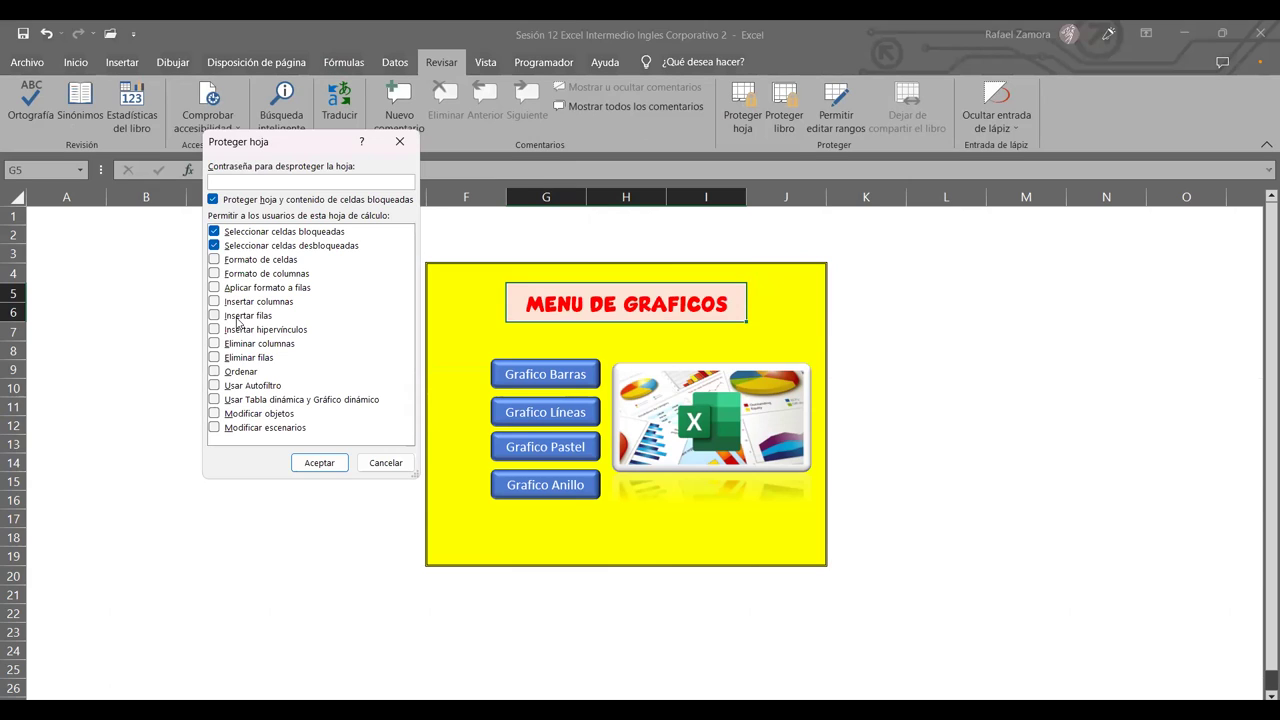
pyautogui.click(213, 232)
pyautogui.click(213, 246)
pyautogui.click(213, 246)
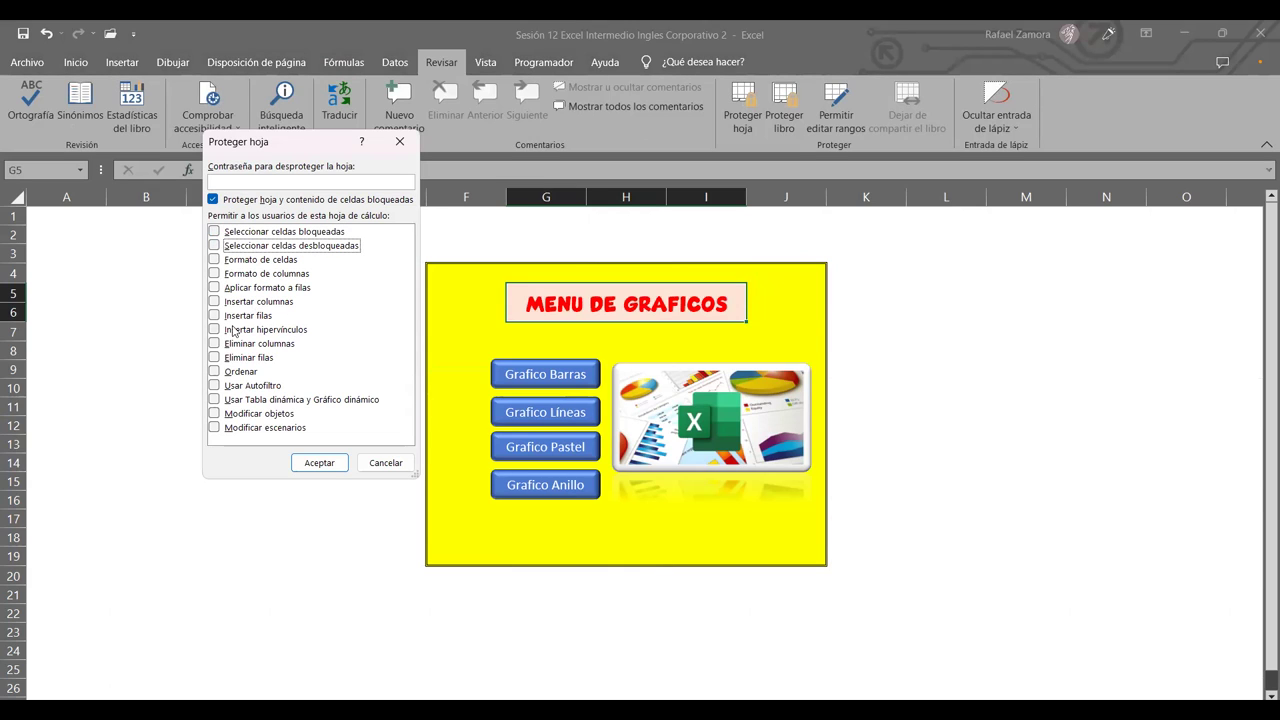
# - Enter the sheet password and confirm it to apply protection
pyautogui.click(245, 181)
pyautogui.click(321, 463)
pyautogui.click(327, 366)
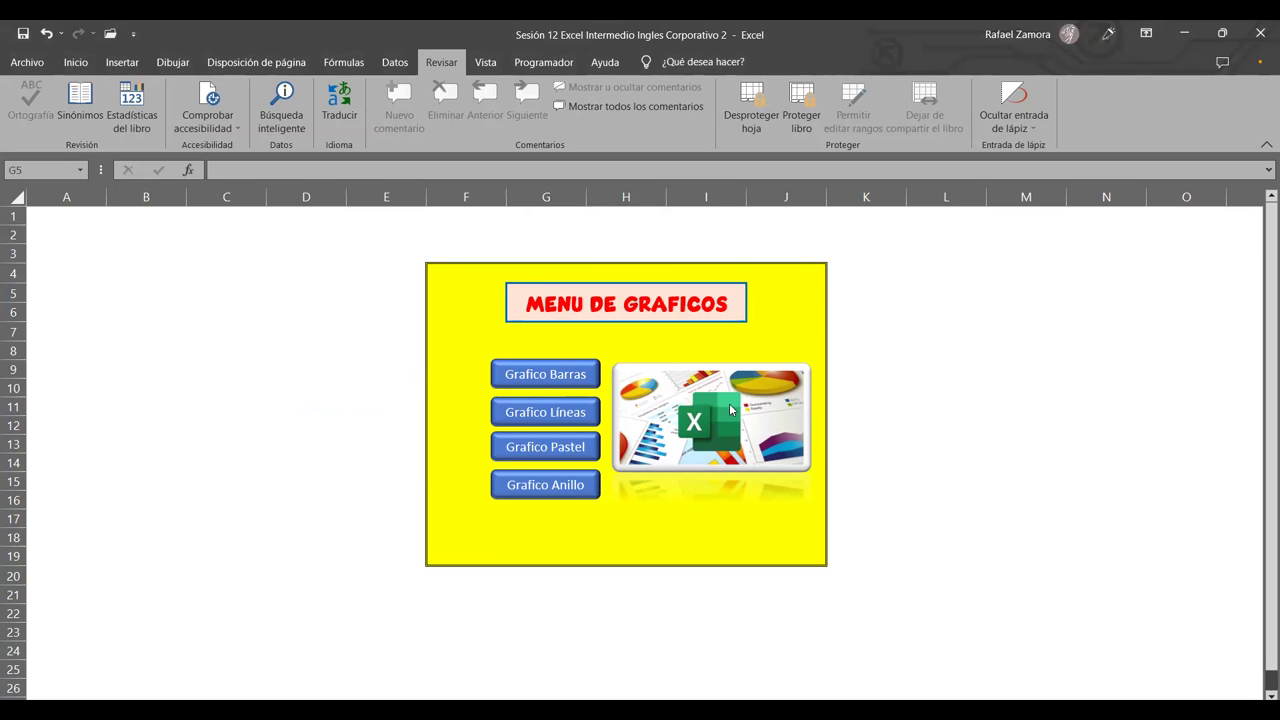
pyautogui.click(625, 304)
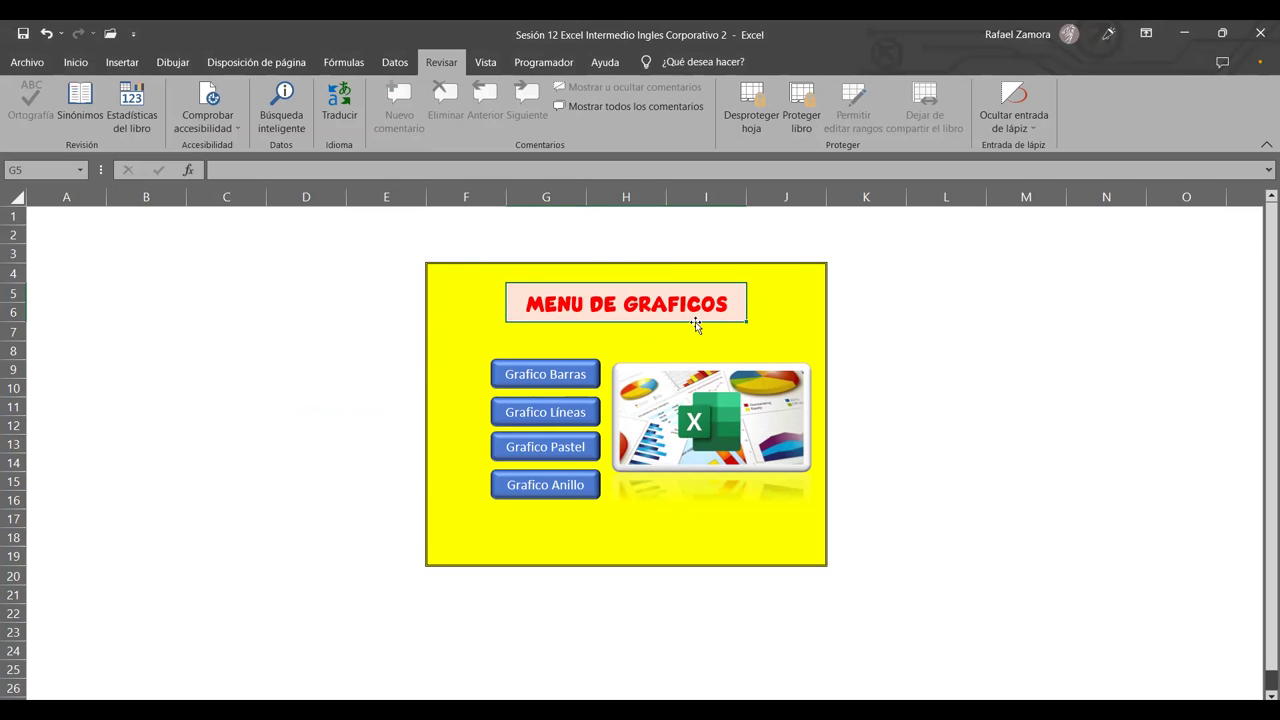
pyautogui.click(541, 372)
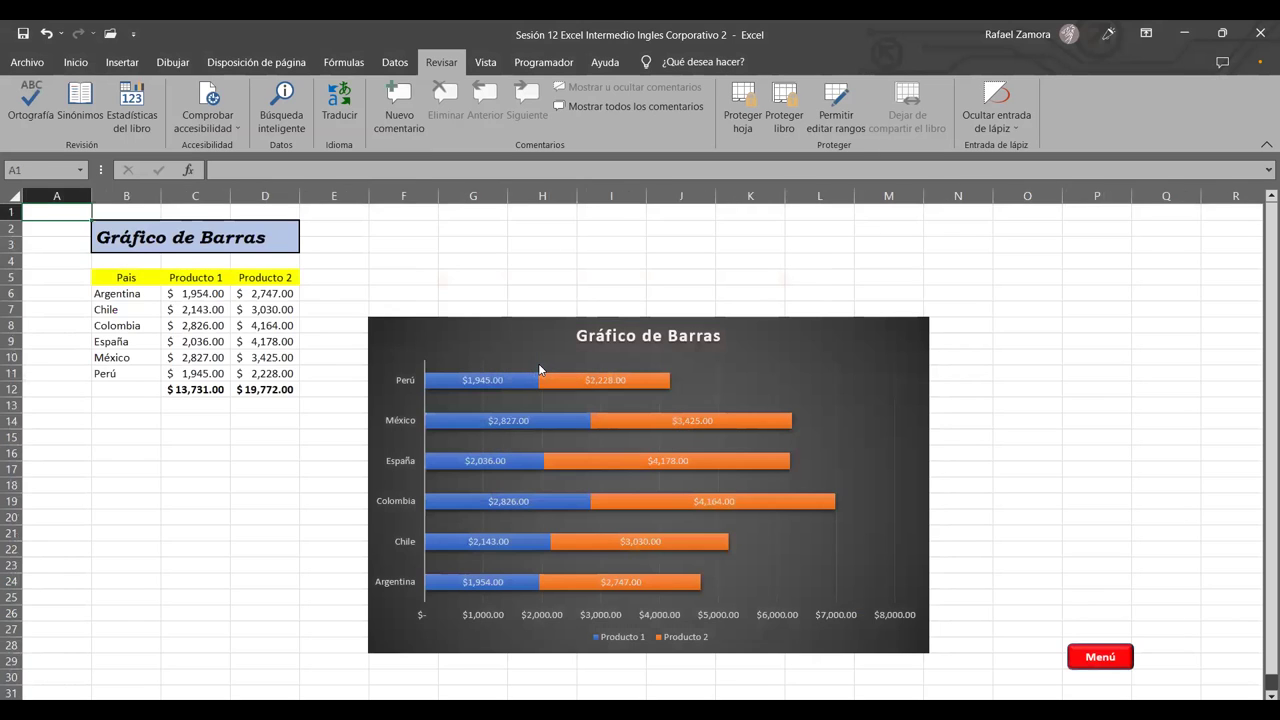
pyautogui.click(1092, 652)
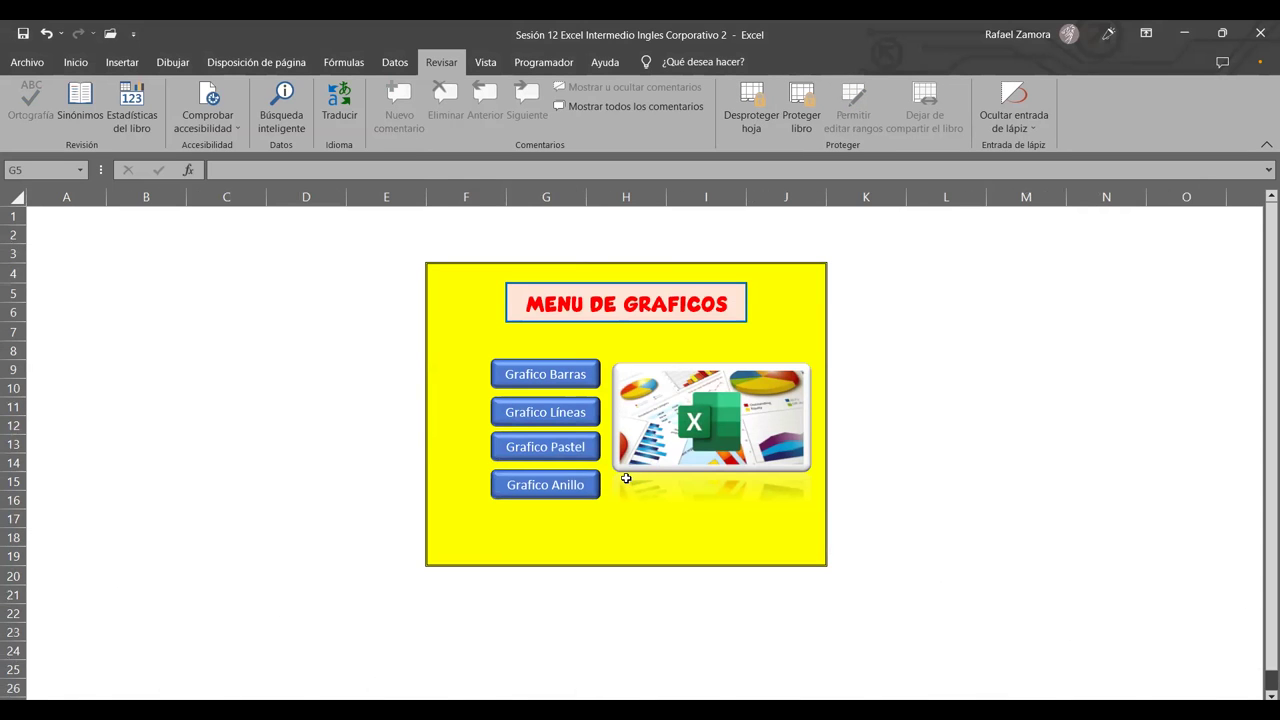
pyautogui.click(596, 412)
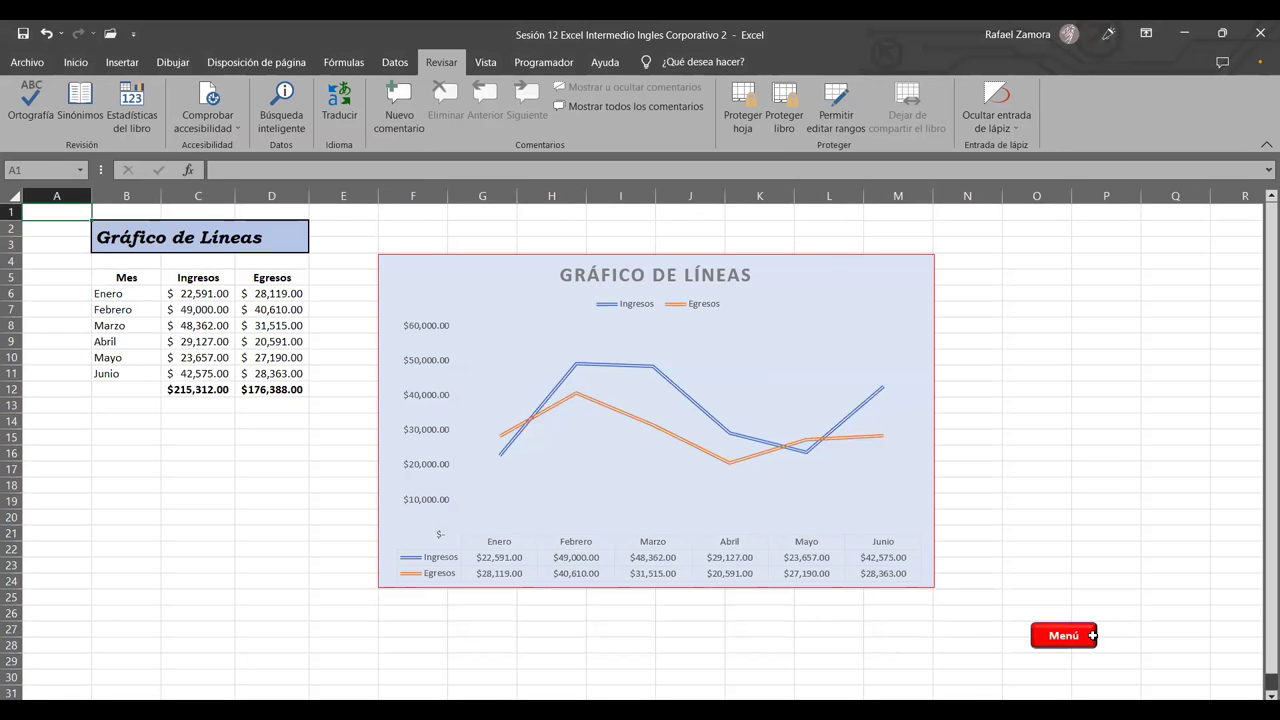
pyautogui.click(1090, 640)
pyautogui.click(572, 452)
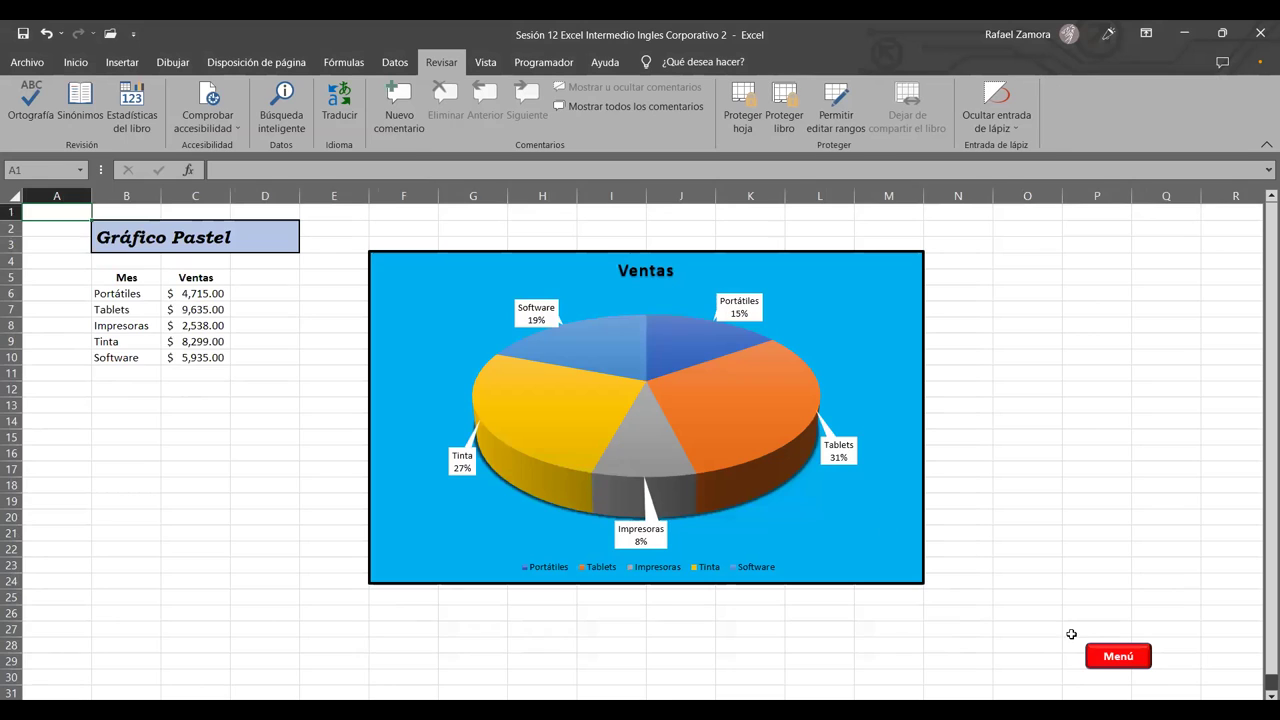
pyautogui.click(1137, 651)
pyautogui.click(571, 494)
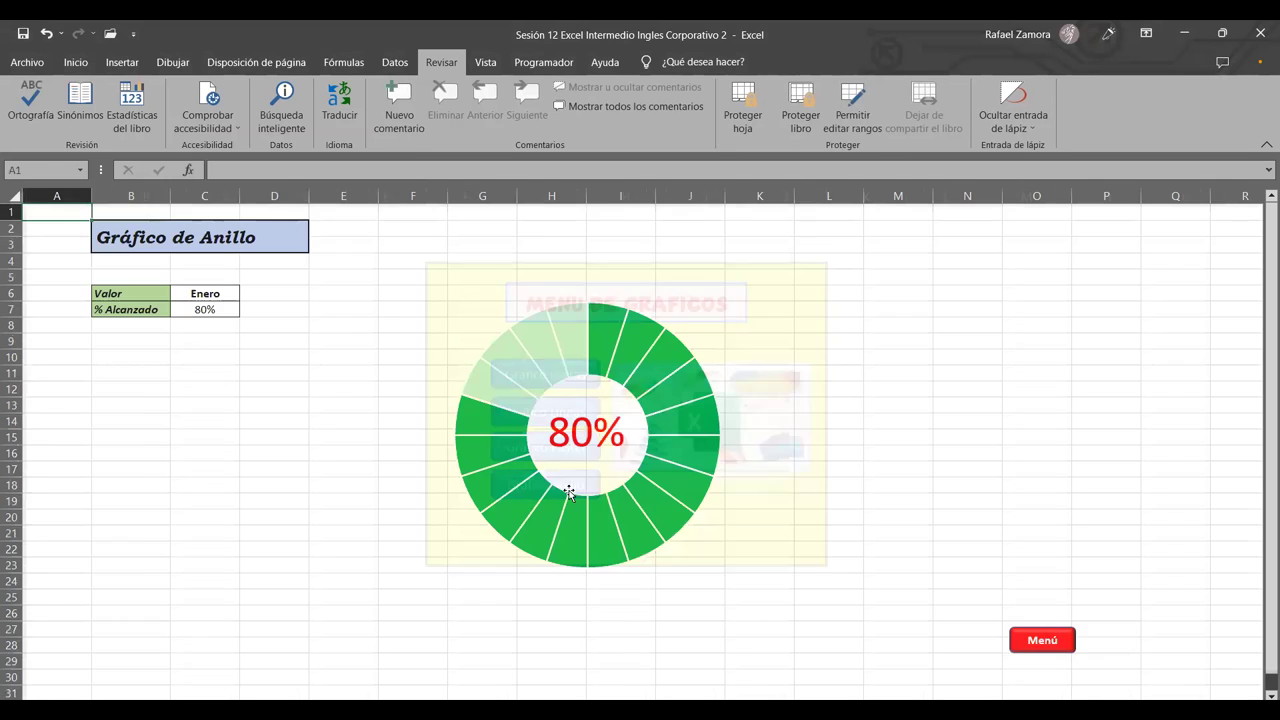
pyautogui.click(1045, 640)
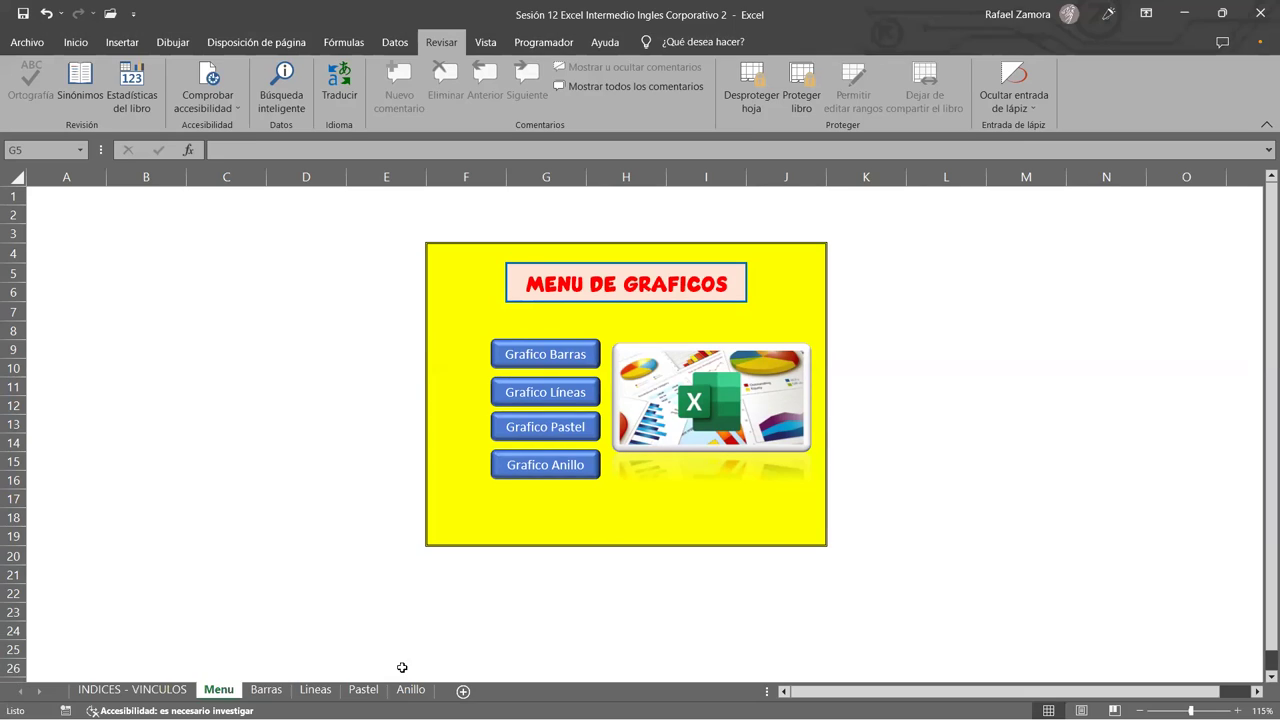
# - Switch to the Anillo sheet, turn off Líneas de cuadrícula, and select all cells
pyautogui.click(410, 690)
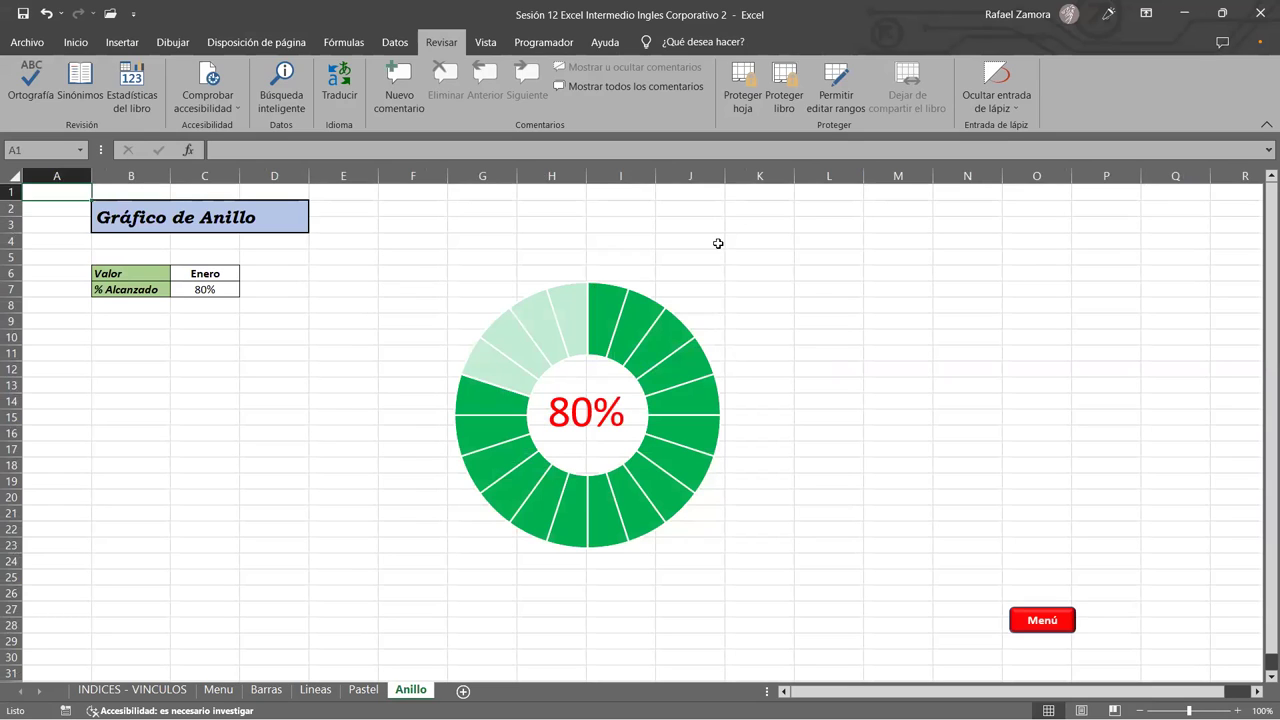
pyautogui.click(570, 238)
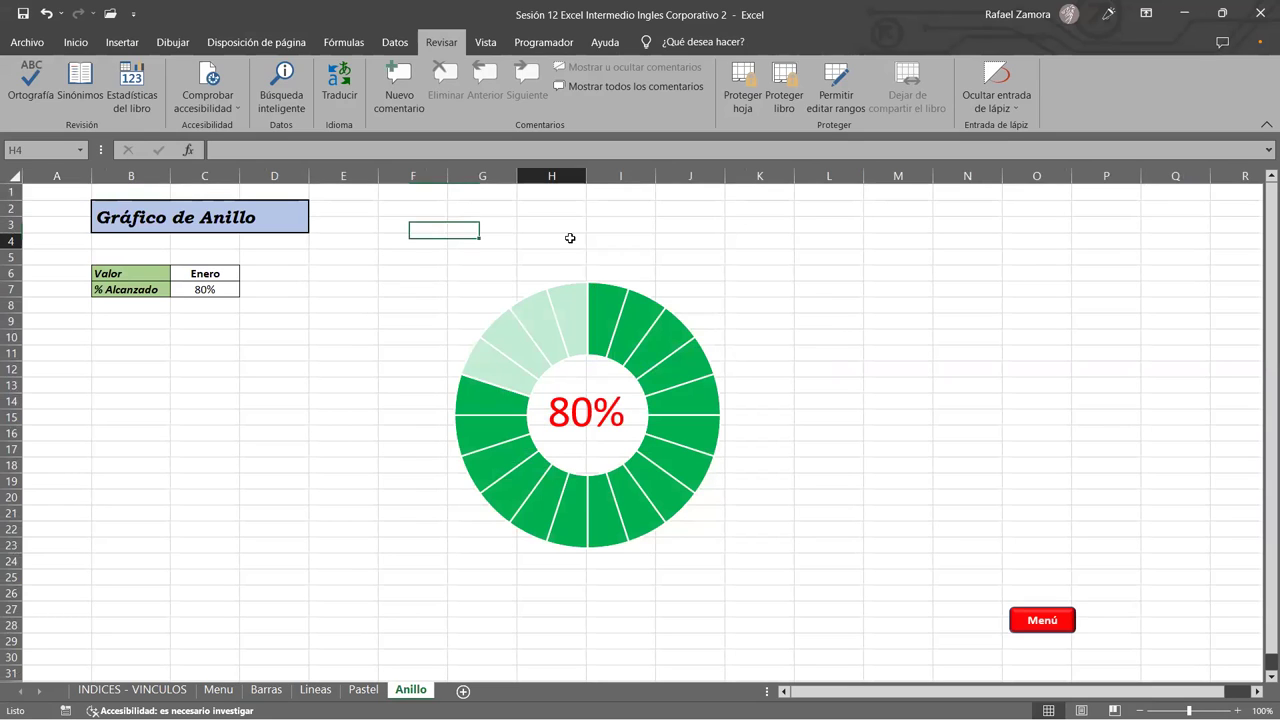
pyautogui.click(676, 205)
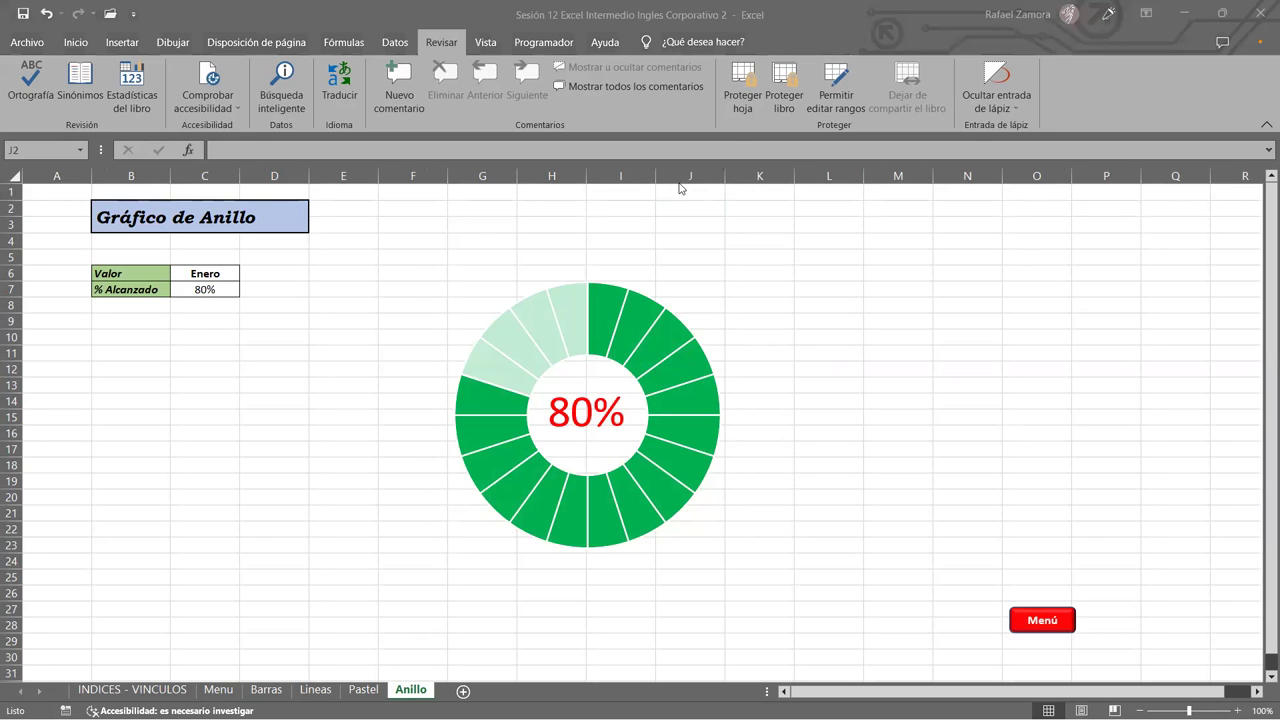
pyautogui.click(485, 42)
pyautogui.click(257, 100)
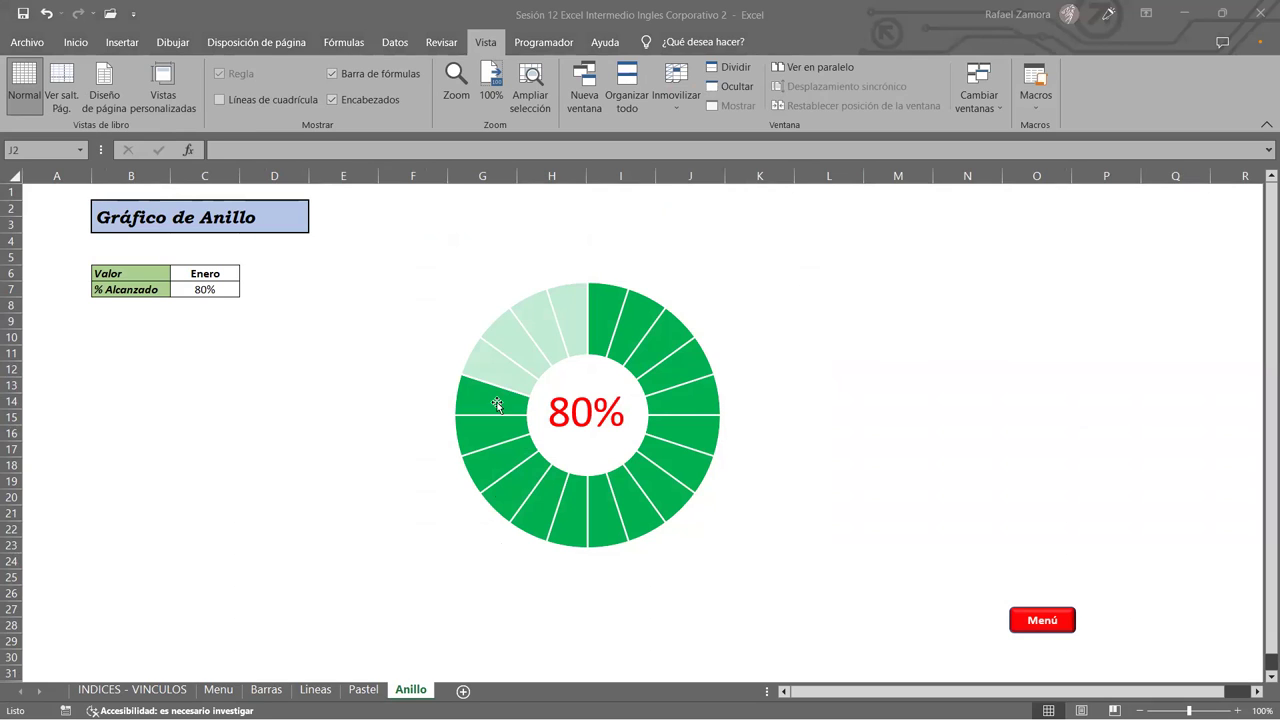
pyautogui.click(248, 233)
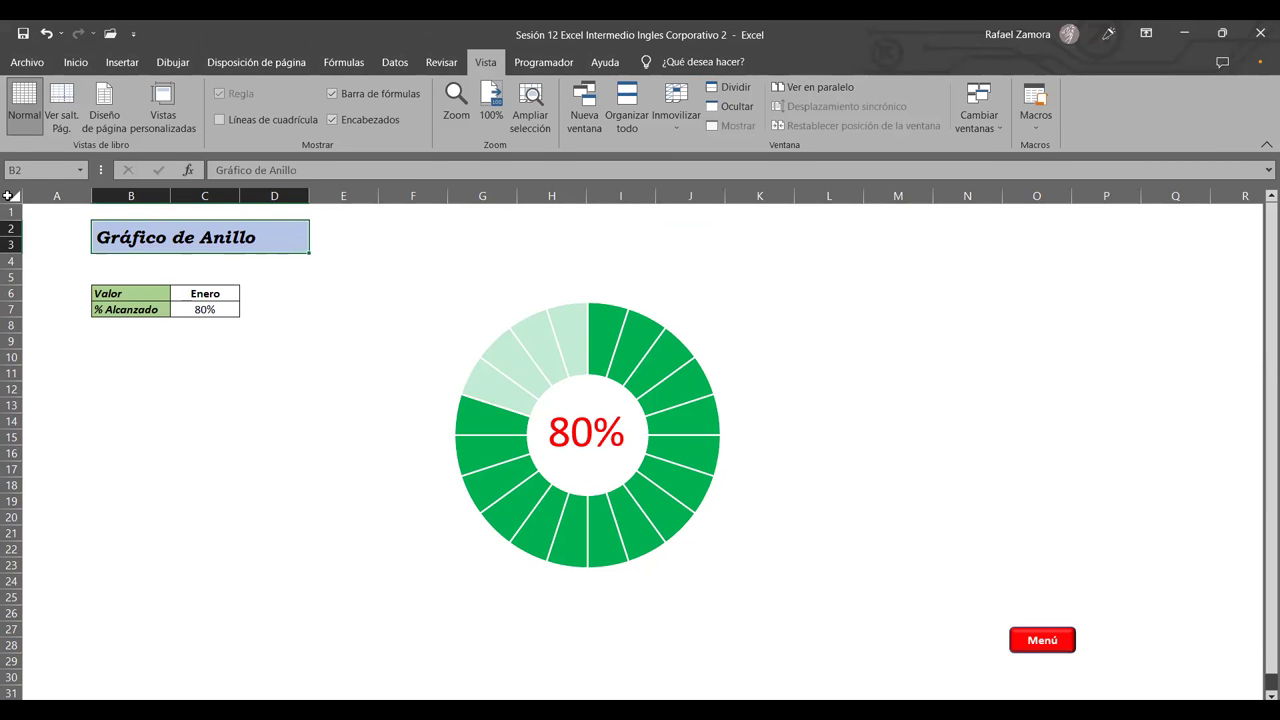
pyautogui.click(8, 196)
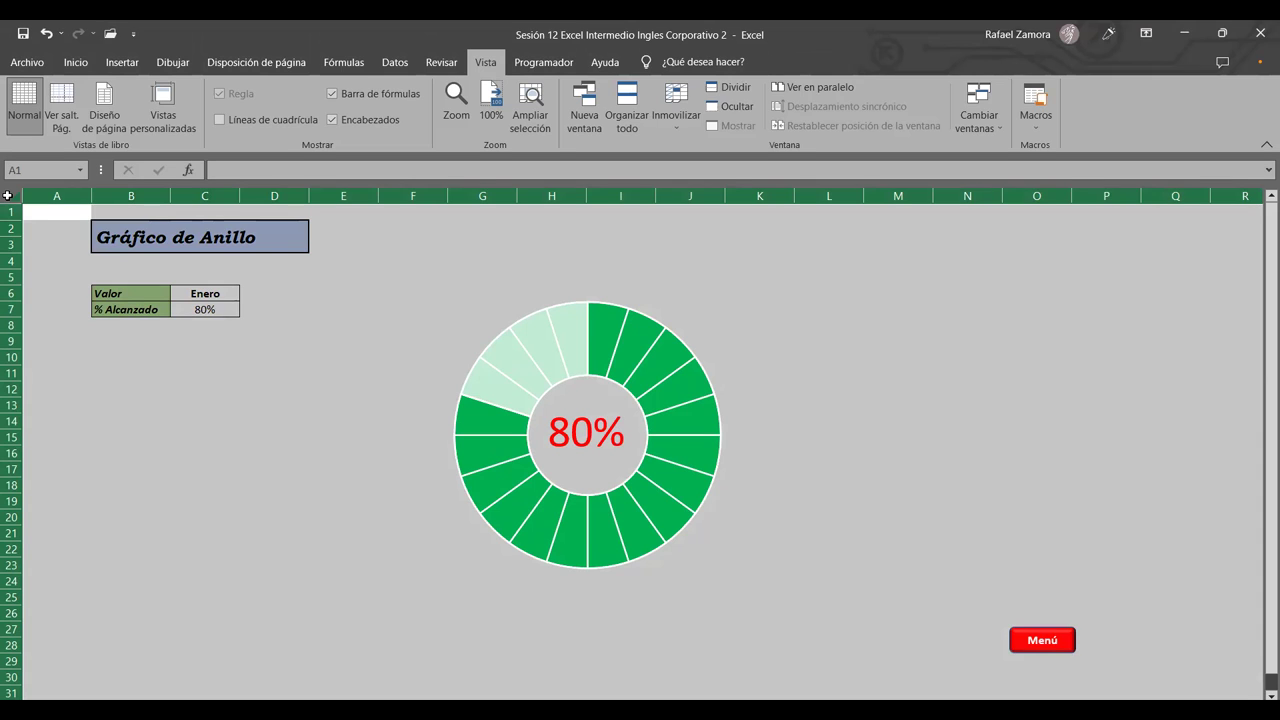
# - Open Format Cells for the whole Anillo sheet and confirm its settings
pyautogui.rightClick(388, 345)
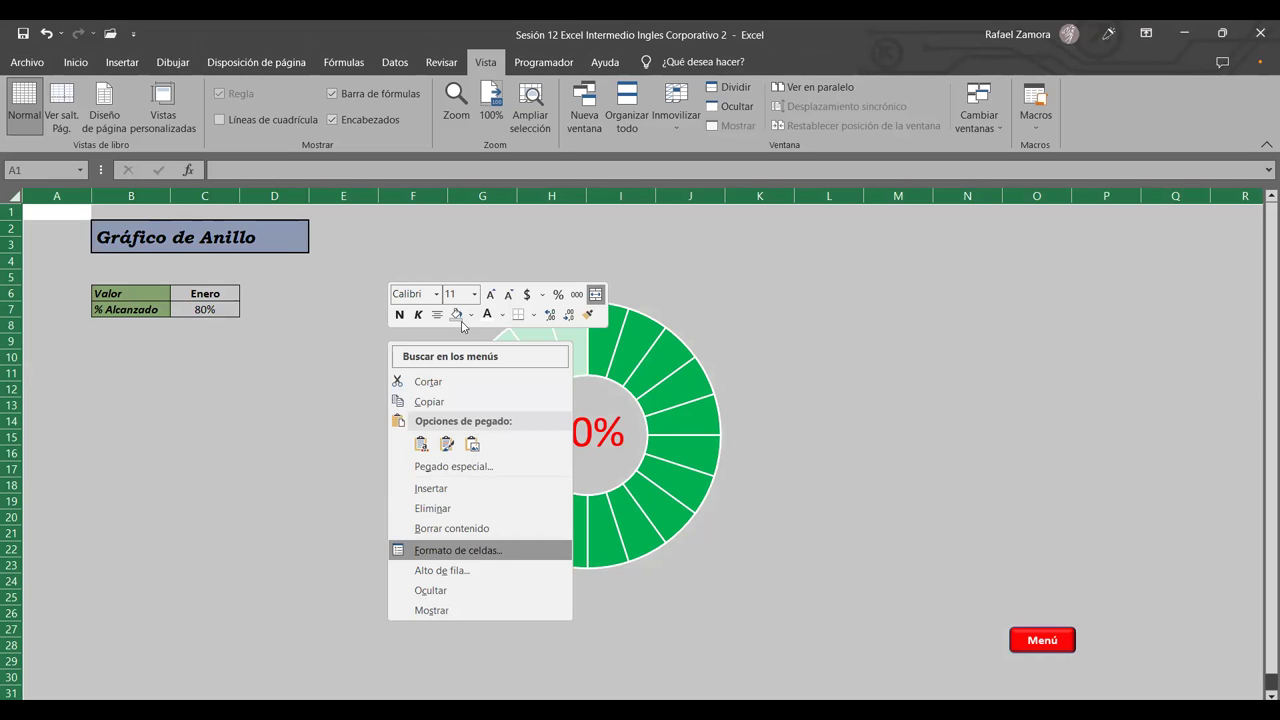
pyautogui.press('Return')
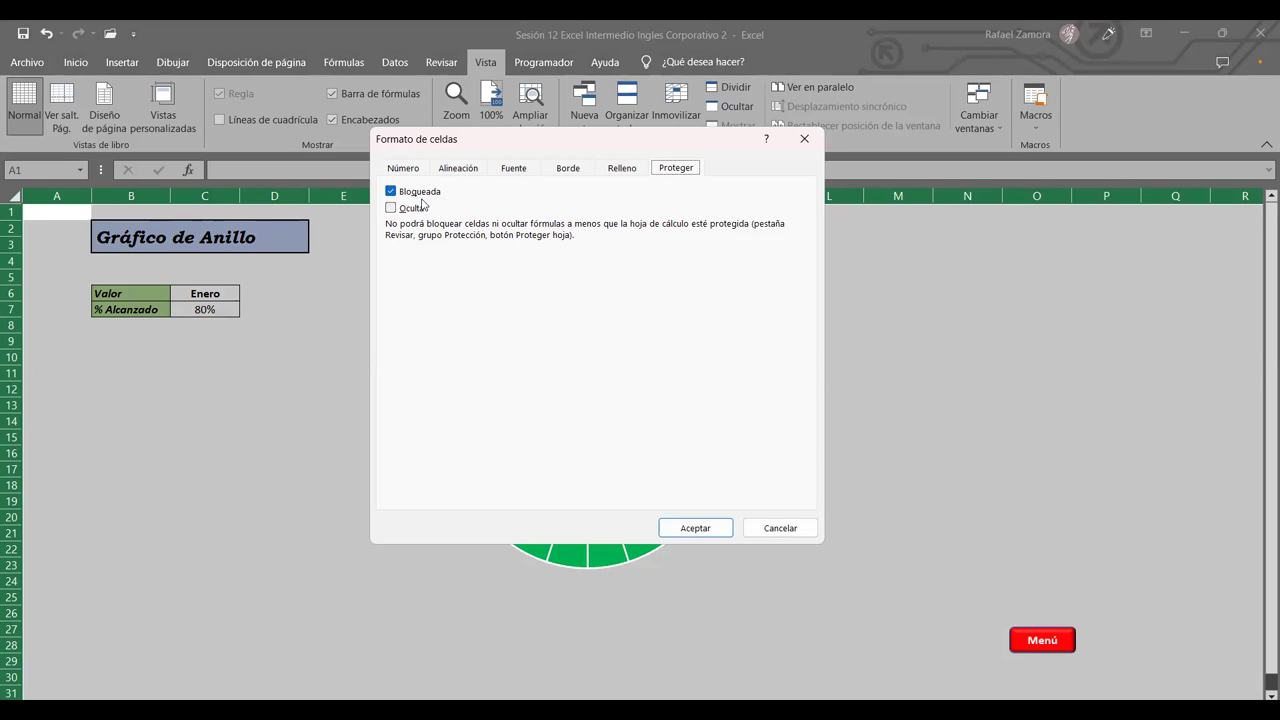
pyautogui.click(711, 532)
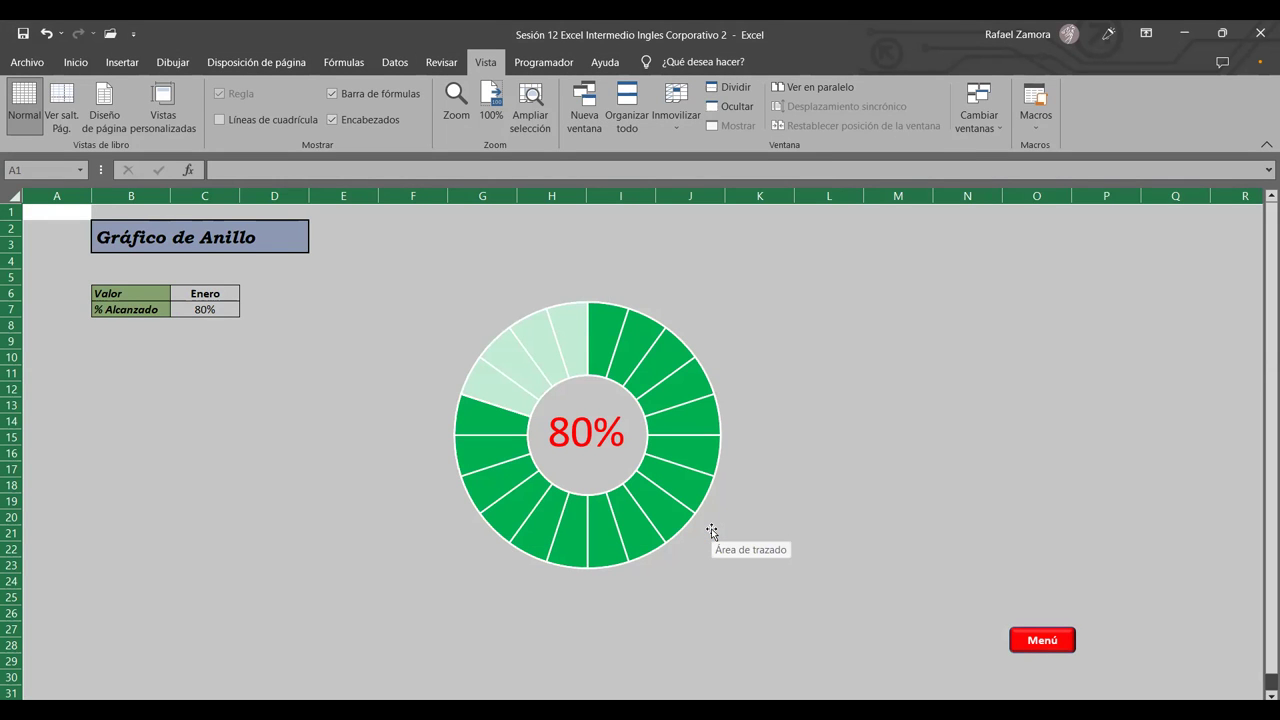
pyautogui.click(274, 358)
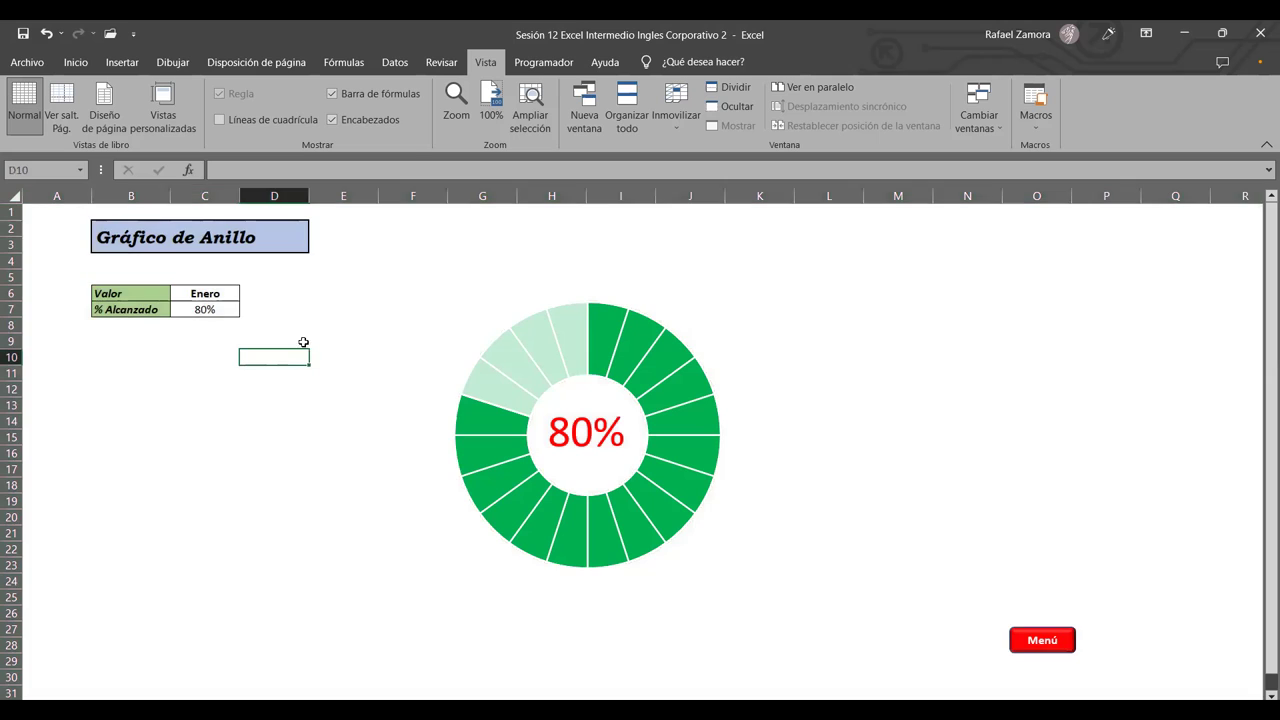
# - Clear Bloqueada on input cell C7 (80%) so it stays editable
pyautogui.click(218, 310)
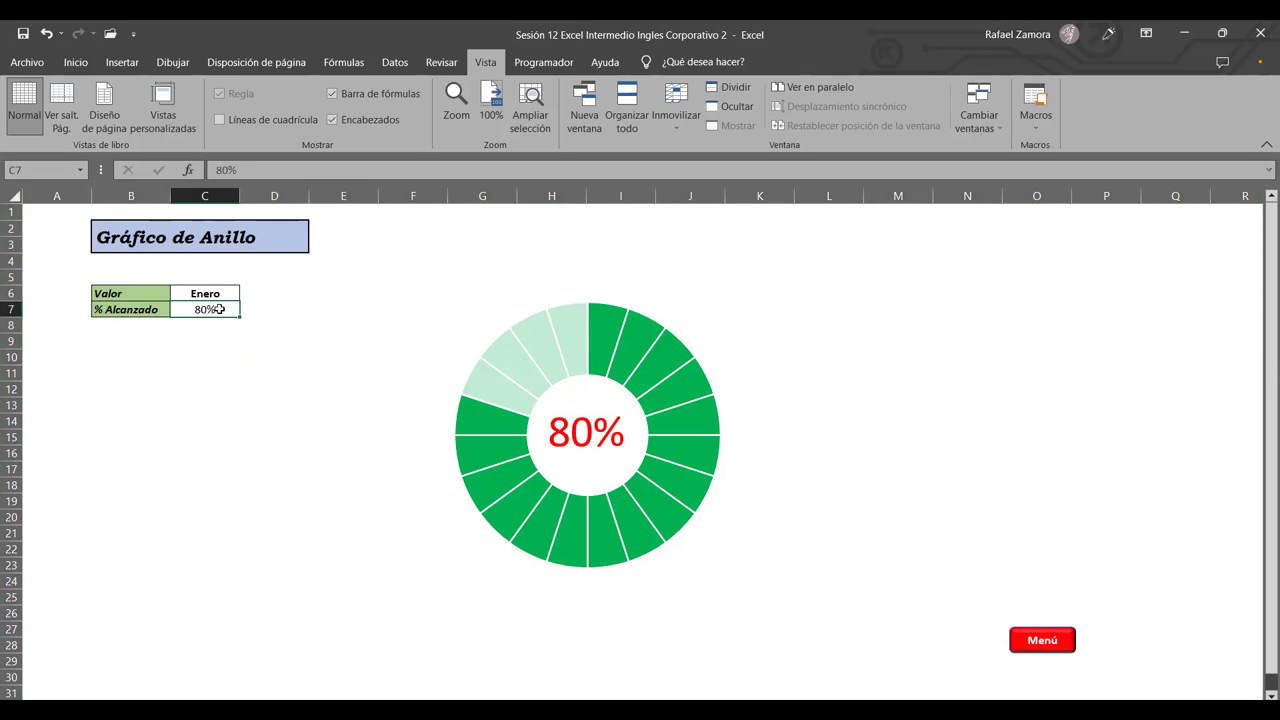
pyautogui.hotkey('ctrl', '1')
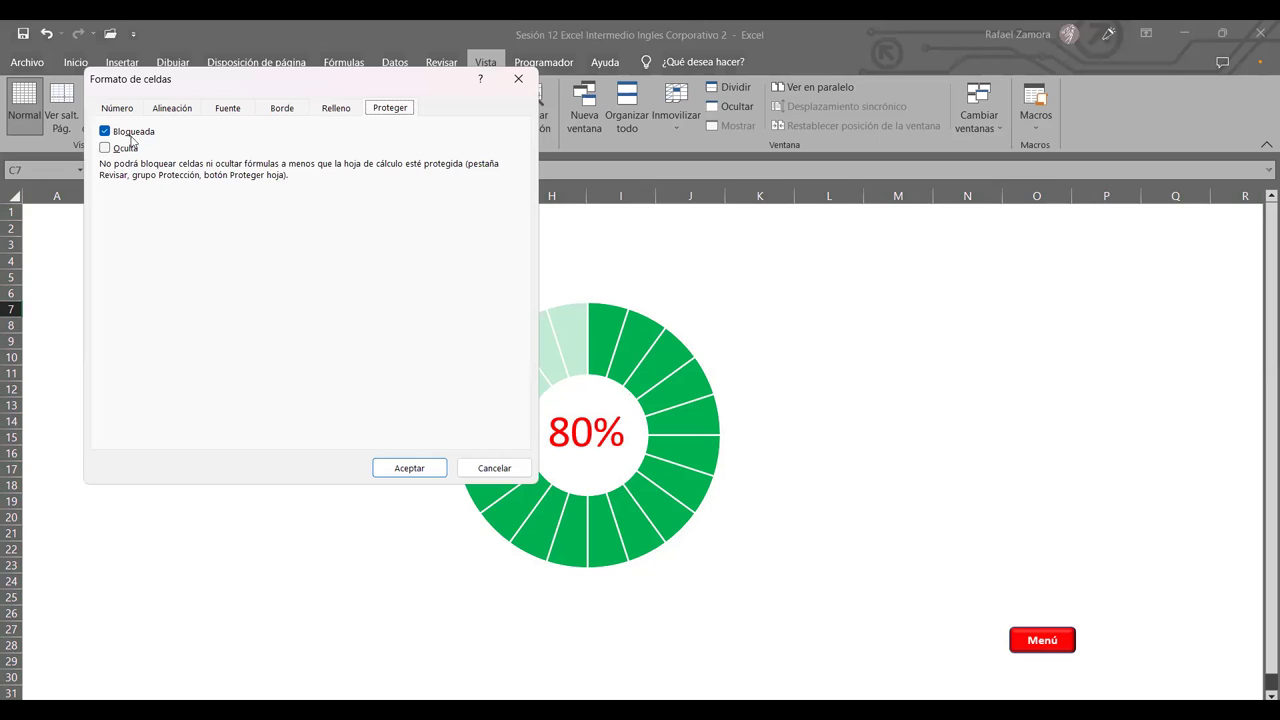
pyautogui.click(105, 132)
pyautogui.click(432, 472)
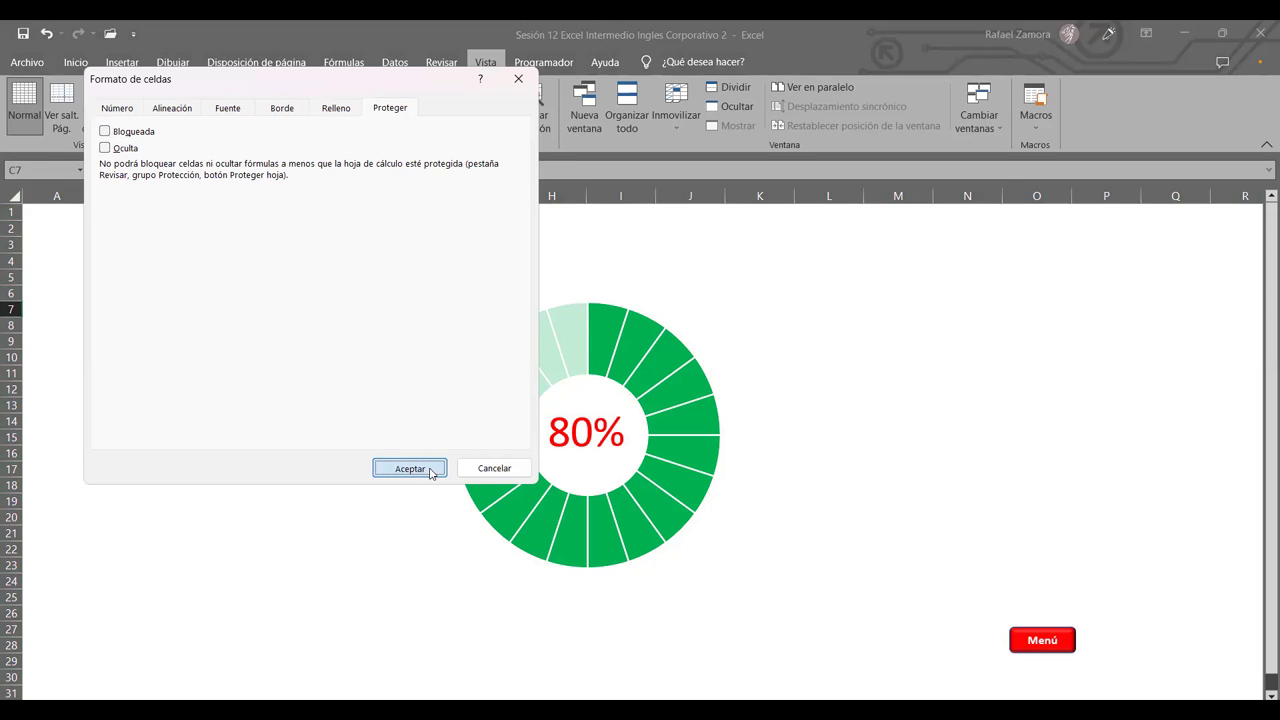
pyautogui.click(314, 404)
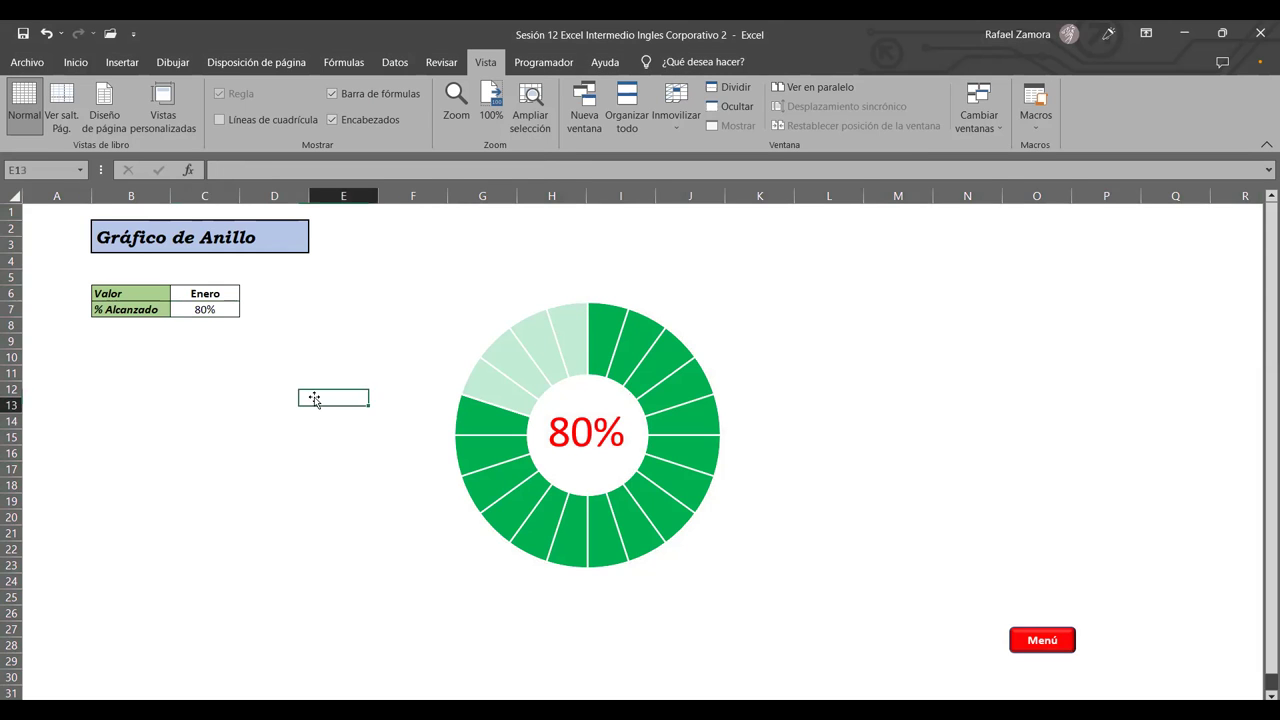
pyautogui.click(211, 233)
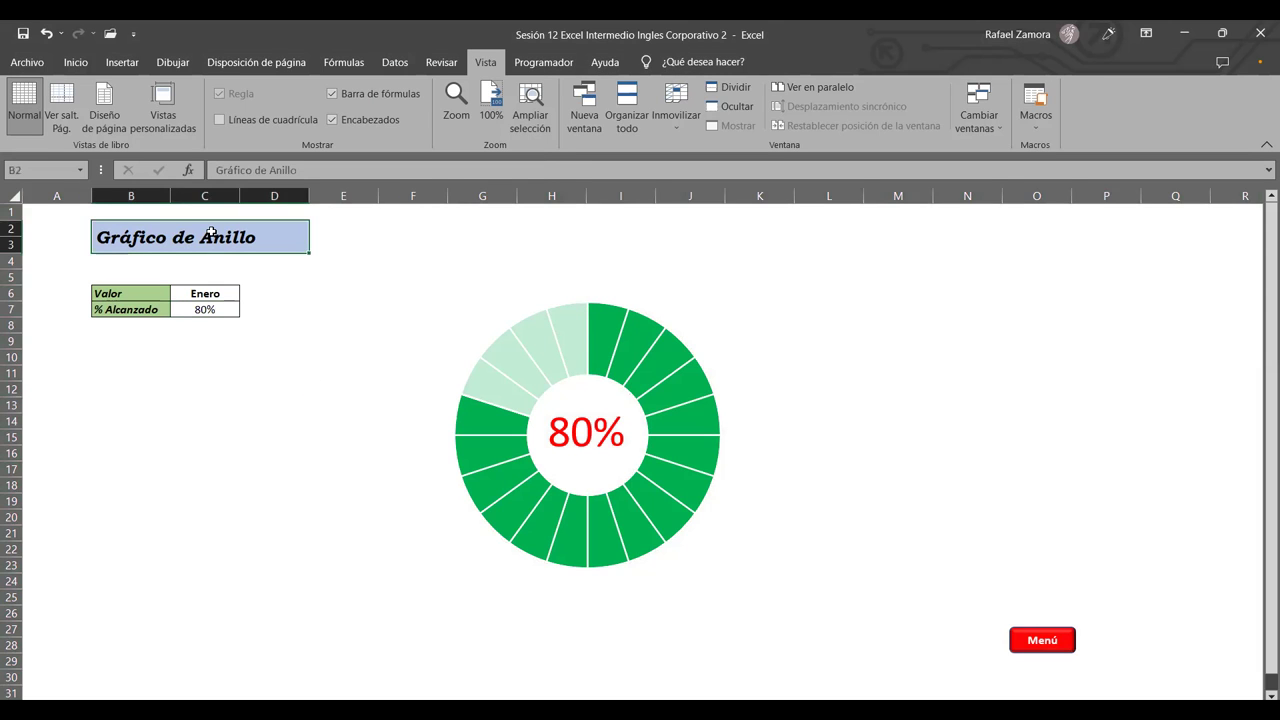
pyautogui.click(213, 310)
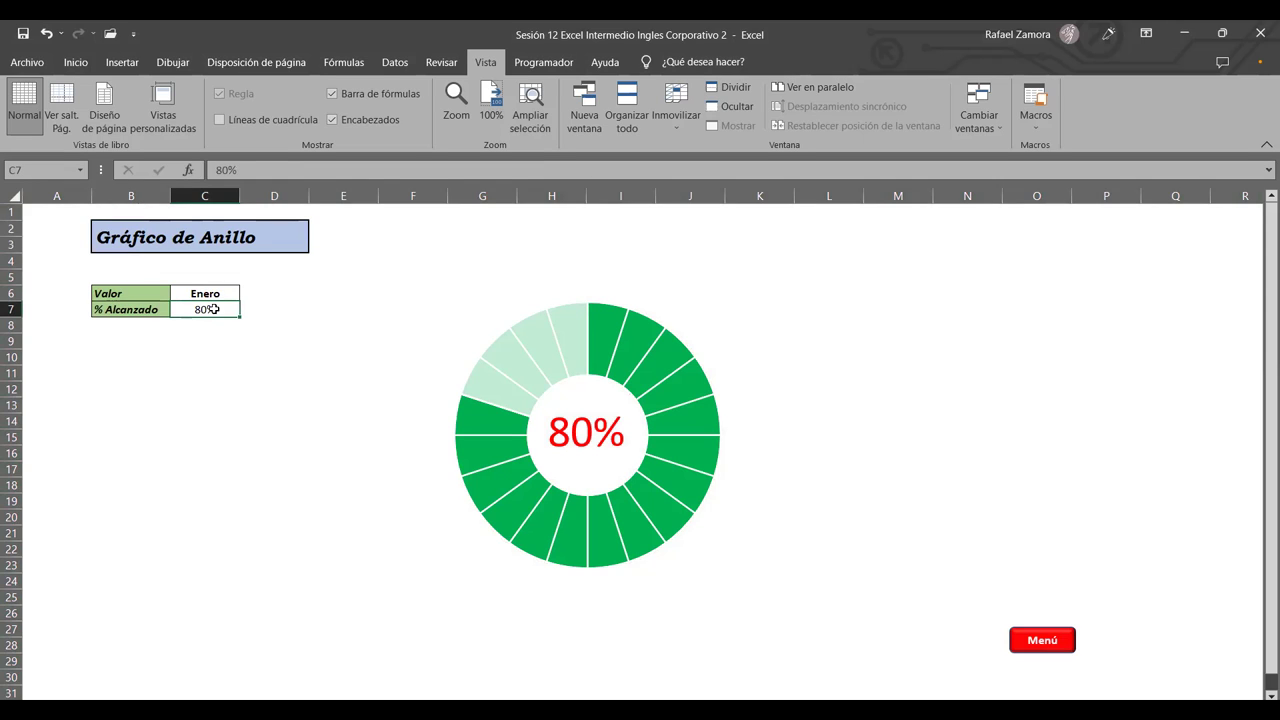
# - Protect the Anillo sheet with a password, confirming it when asked
pyautogui.click(440, 64)
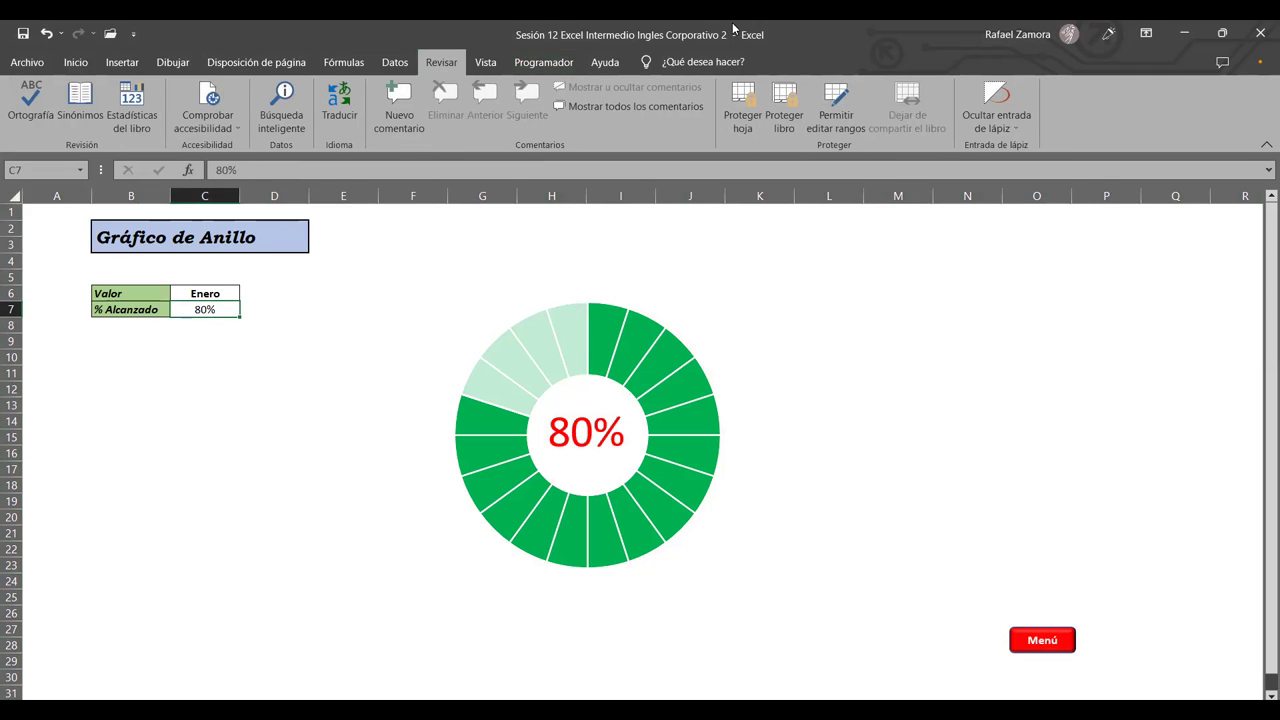
pyautogui.click(743, 108)
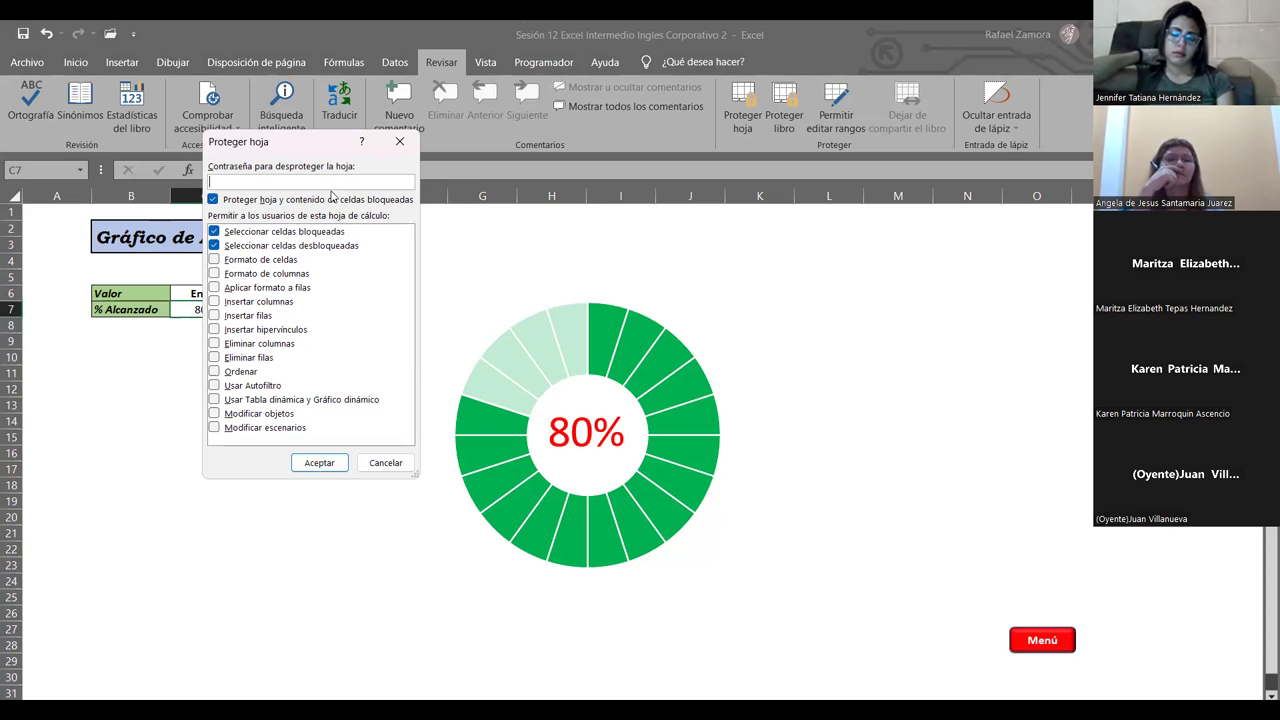
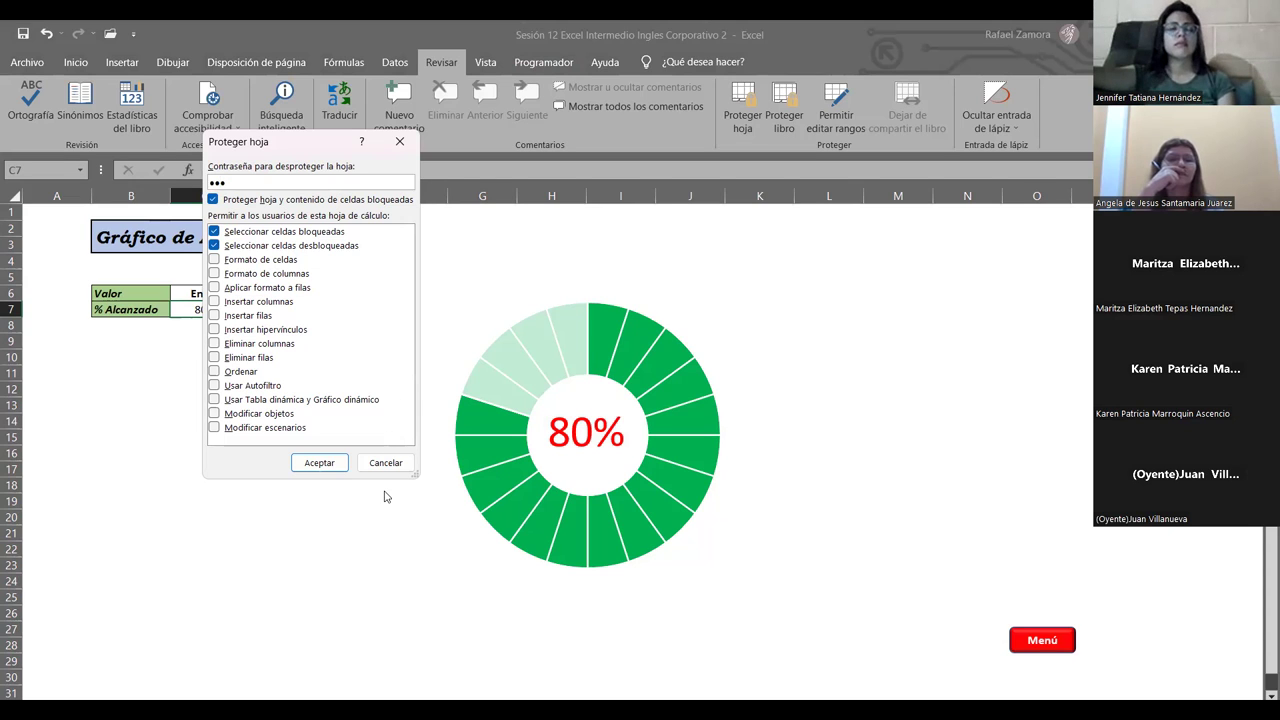
pyautogui.click(338, 463)
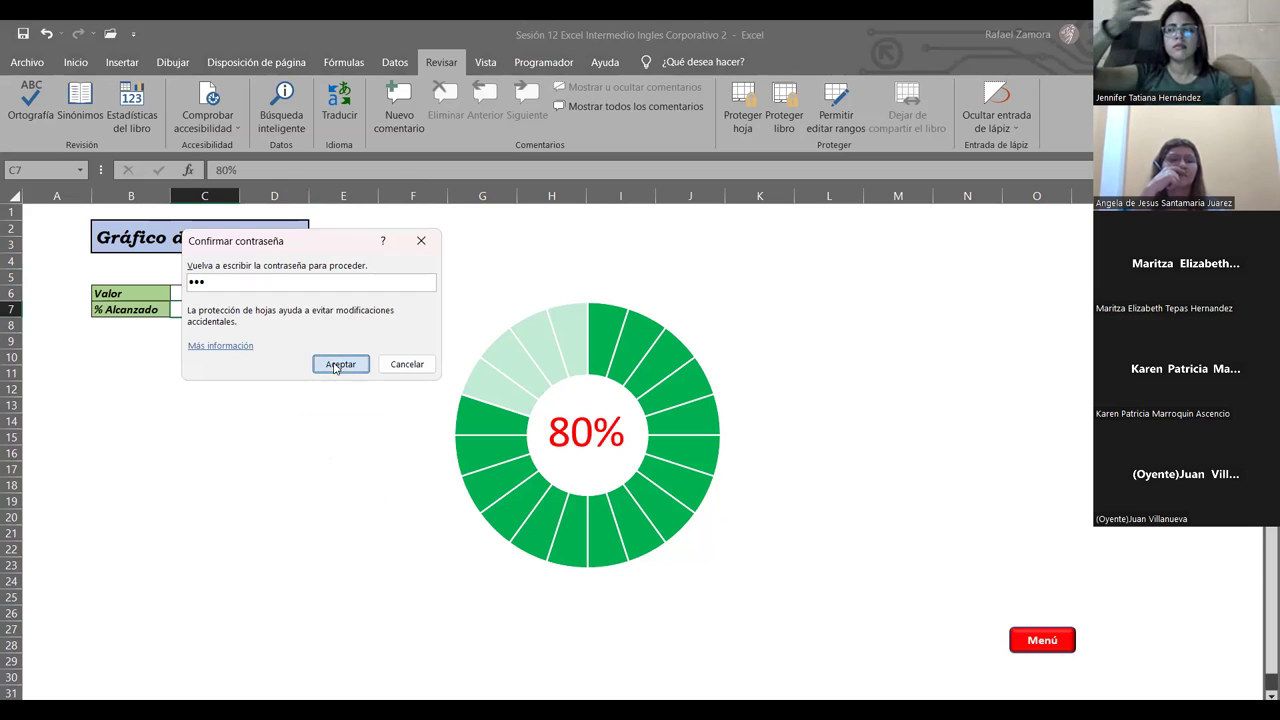
pyautogui.click(340, 364)
# - Click around the title, table and chart area to test which cells can be selected
pyautogui.click(496, 278)
pyautogui.click(345, 372)
pyautogui.click(272, 390)
pyautogui.click(535, 276)
pyautogui.click(413, 325)
pyautogui.click(300, 244)
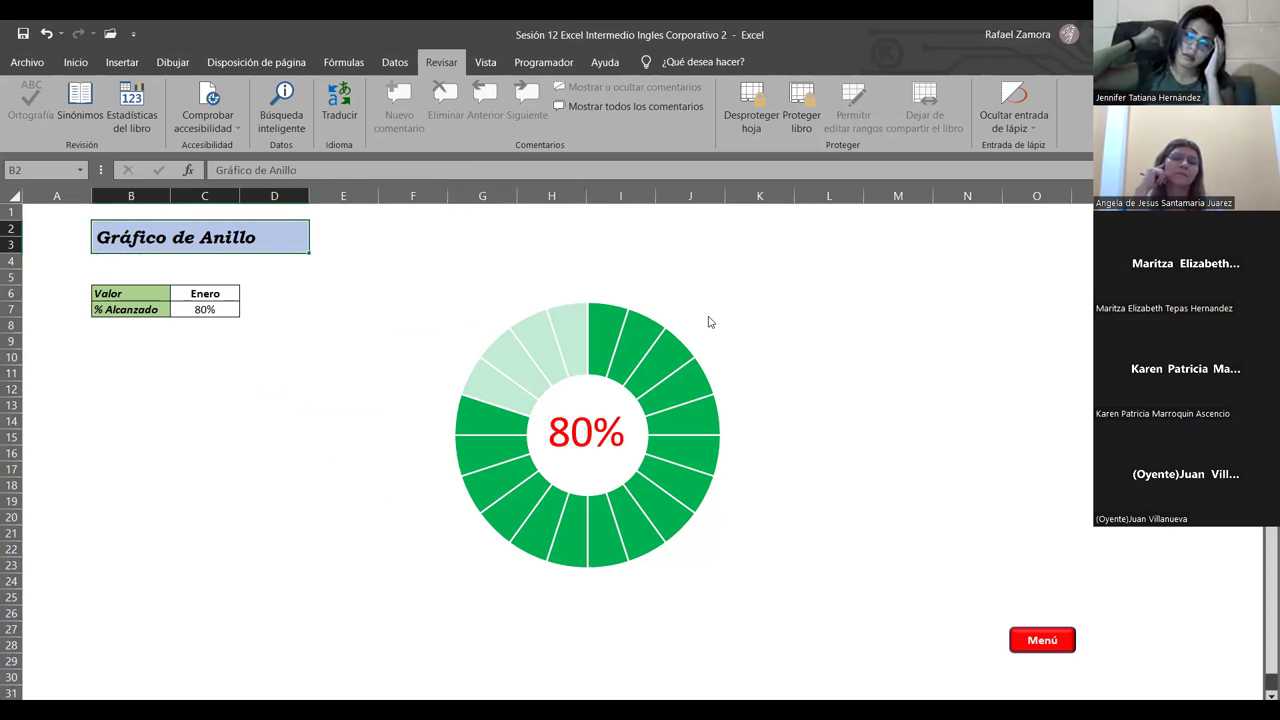
pyautogui.click(406, 246)
pyautogui.click(340, 473)
pyautogui.click(330, 405)
pyautogui.click(205, 405)
pyautogui.click(275, 447)
pyautogui.click(811, 303)
pyautogui.click(951, 303)
pyautogui.click(844, 292)
pyautogui.click(762, 330)
pyautogui.click(774, 400)
pyautogui.click(760, 421)
pyautogui.click(746, 482)
pyautogui.click(760, 533)
# - Check cell selection near the chart, then set input C7 to 50% and then 55%
pyautogui.click(440, 502)
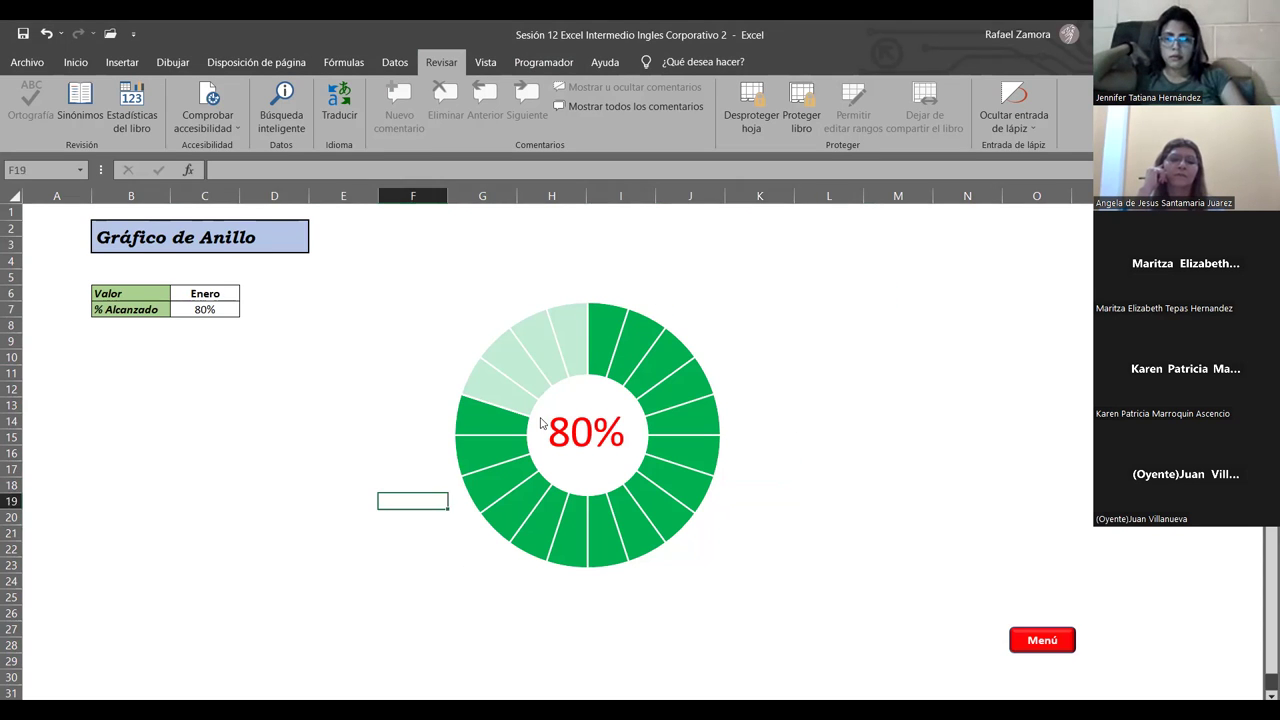
pyautogui.click(422, 394)
pyautogui.click(405, 307)
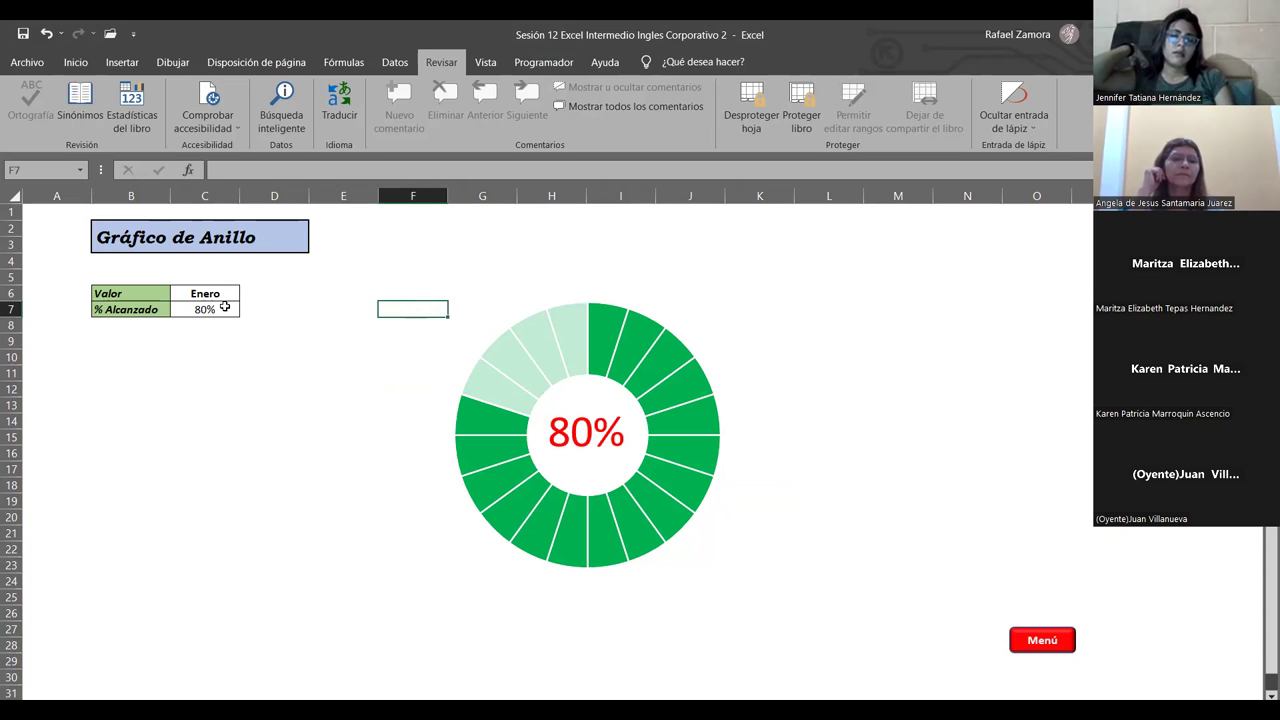
pyautogui.click(225, 307)
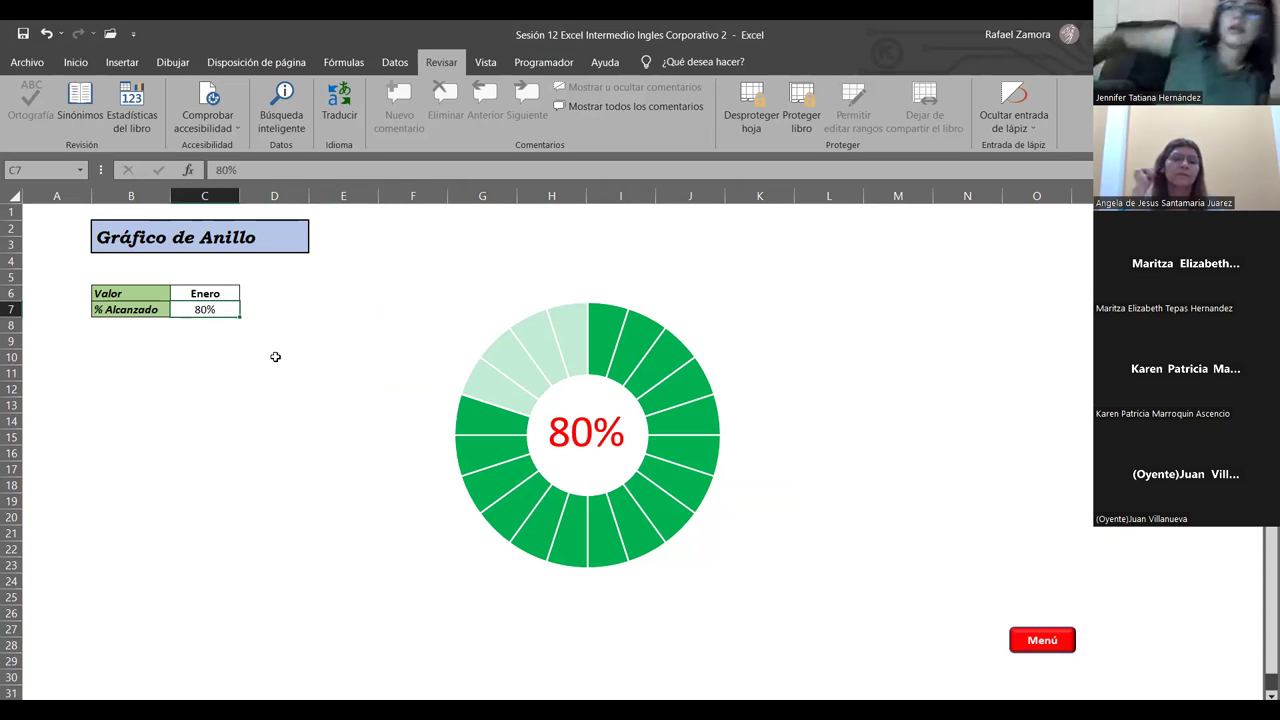
pyautogui.write('50')
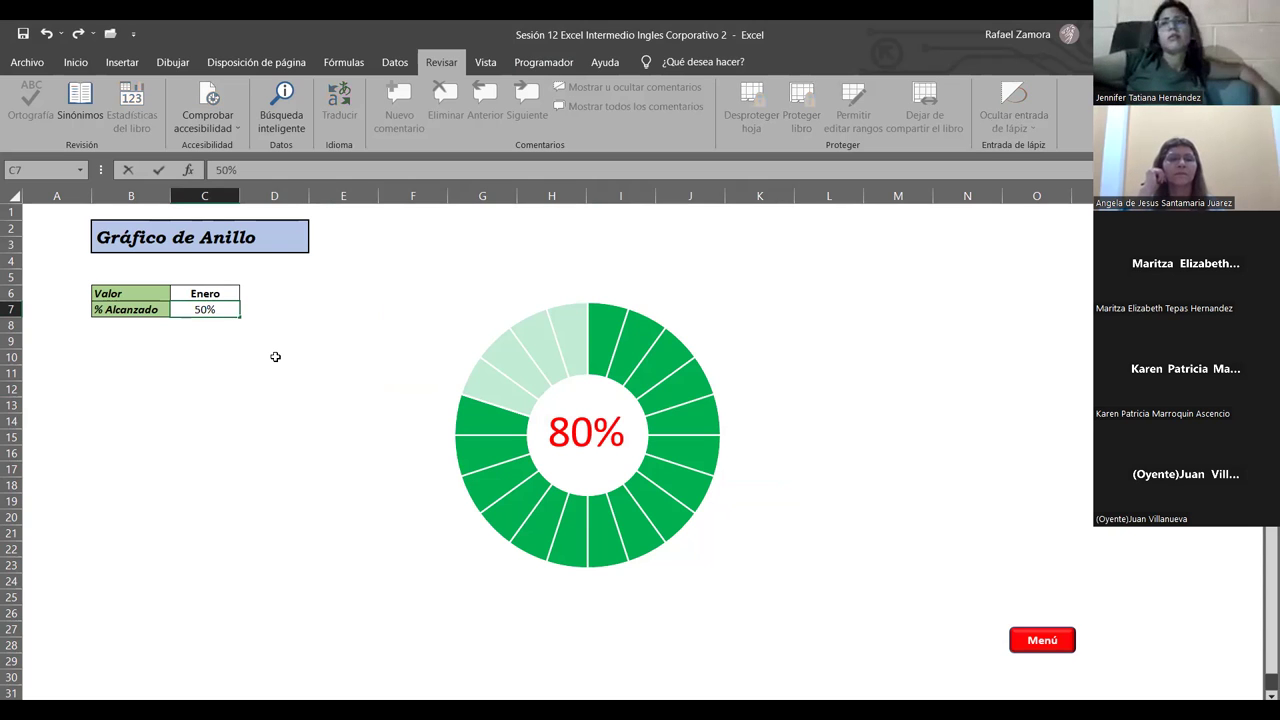
pyautogui.press('Return')
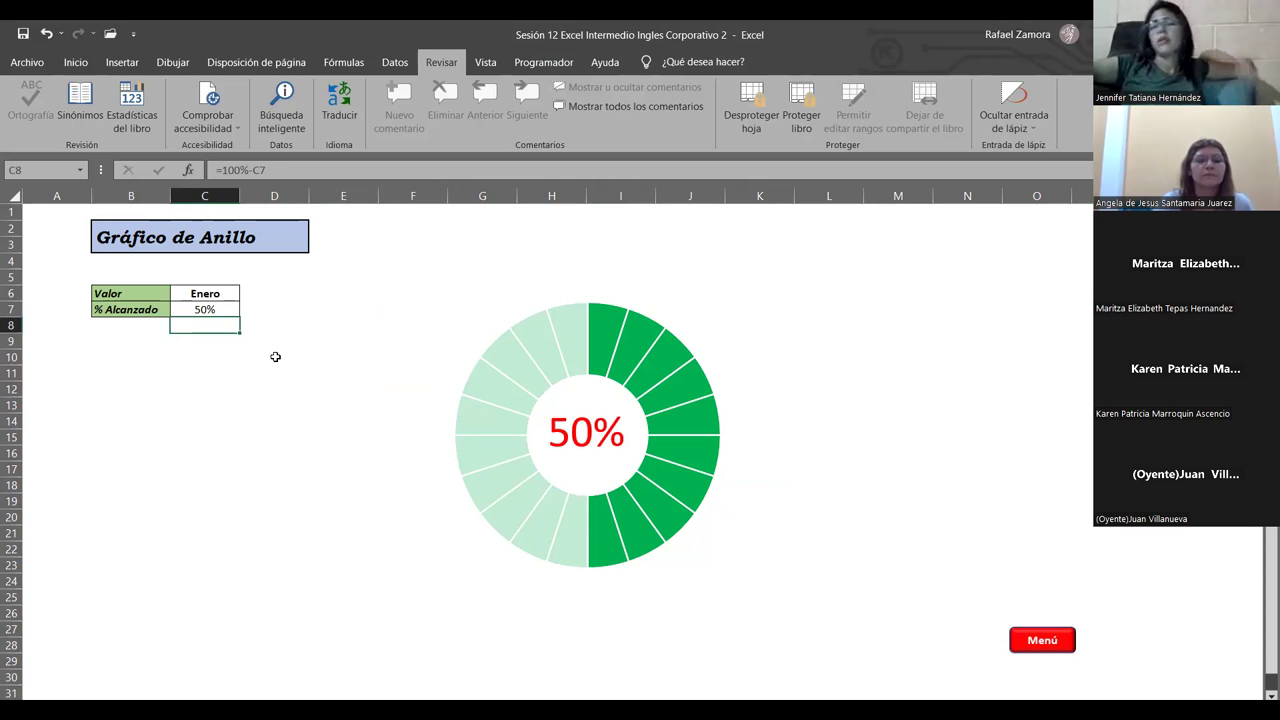
pyautogui.press('Up')
pyautogui.write('55')
pyautogui.hotkey('ctrl', 'Return')
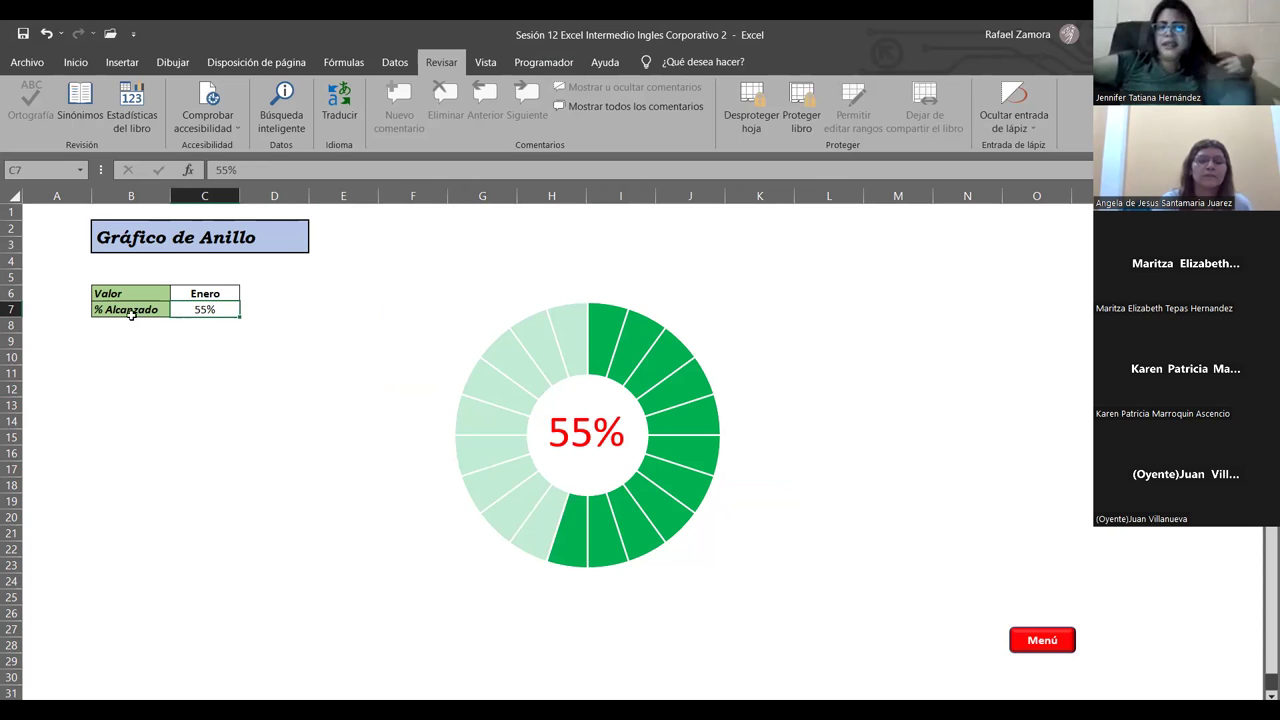
# - Try editing the locked Enero, title and % Alcanzado cells, dismissing each protected-sheet warning
pyautogui.press('Up')
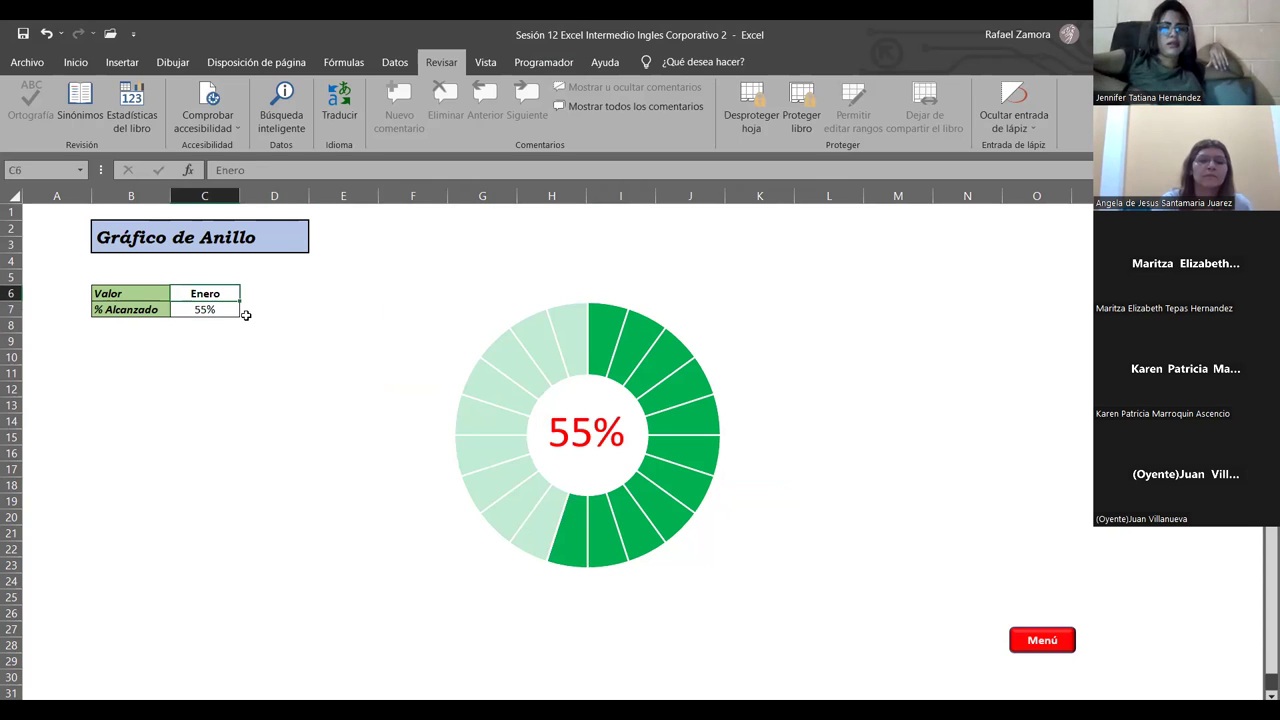
pyautogui.click(547, 411)
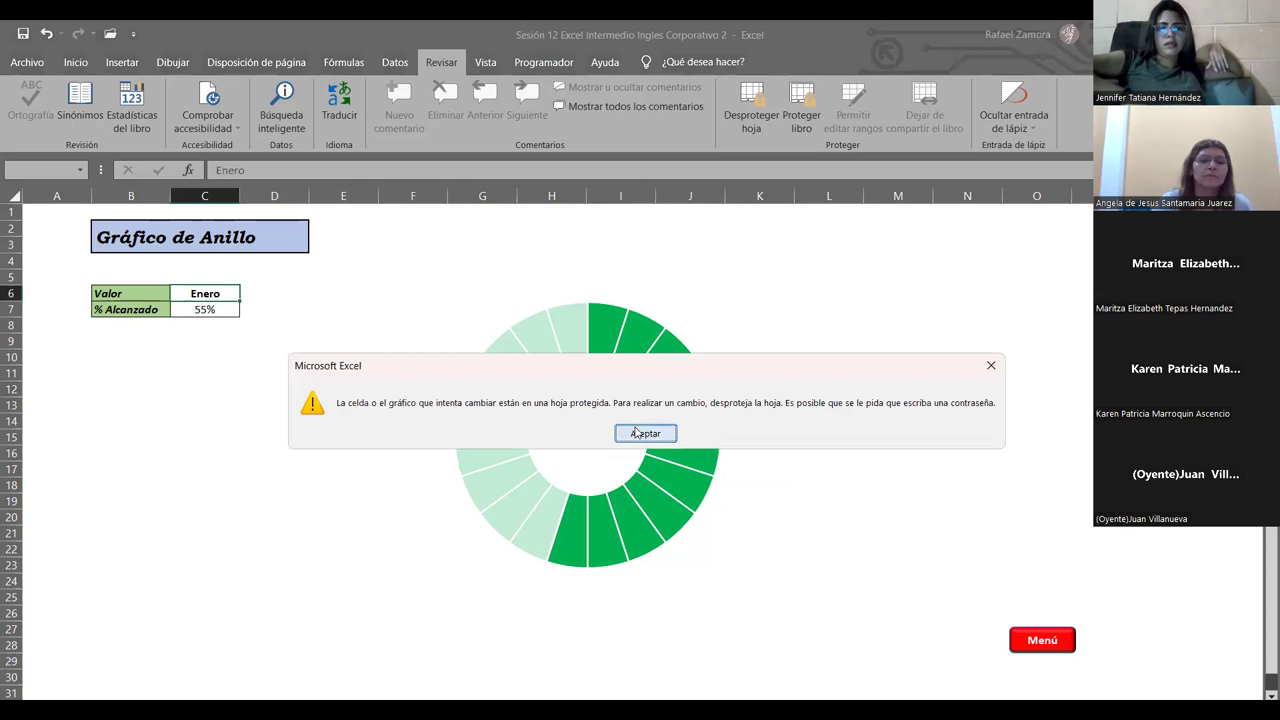
pyautogui.click(636, 433)
pyautogui.click(191, 232)
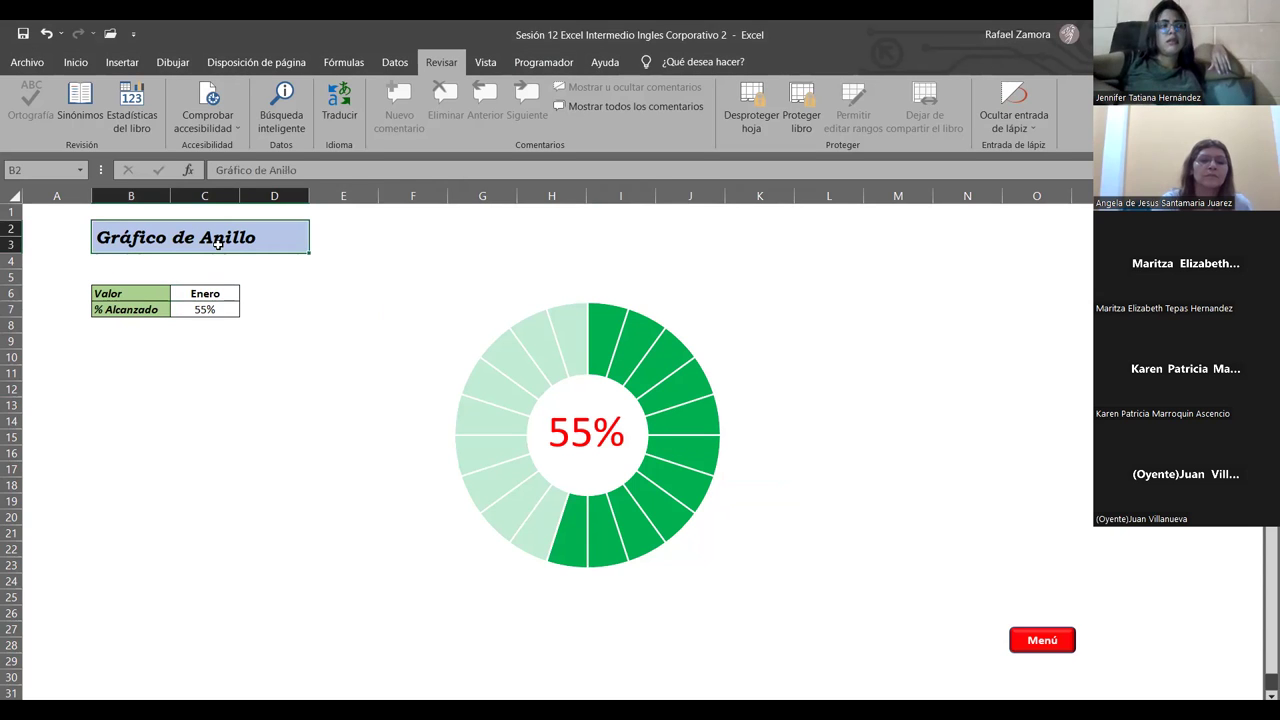
pyautogui.click(660, 440)
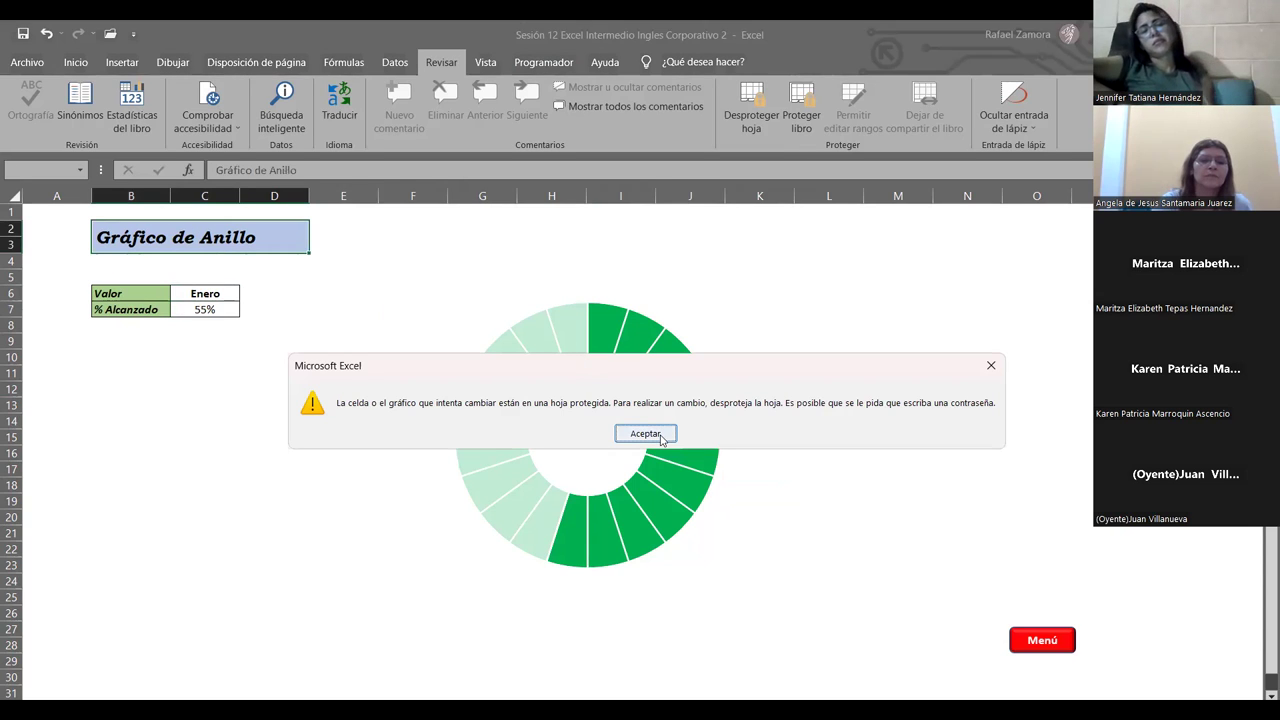
pyautogui.click(660, 440)
pyautogui.click(136, 309)
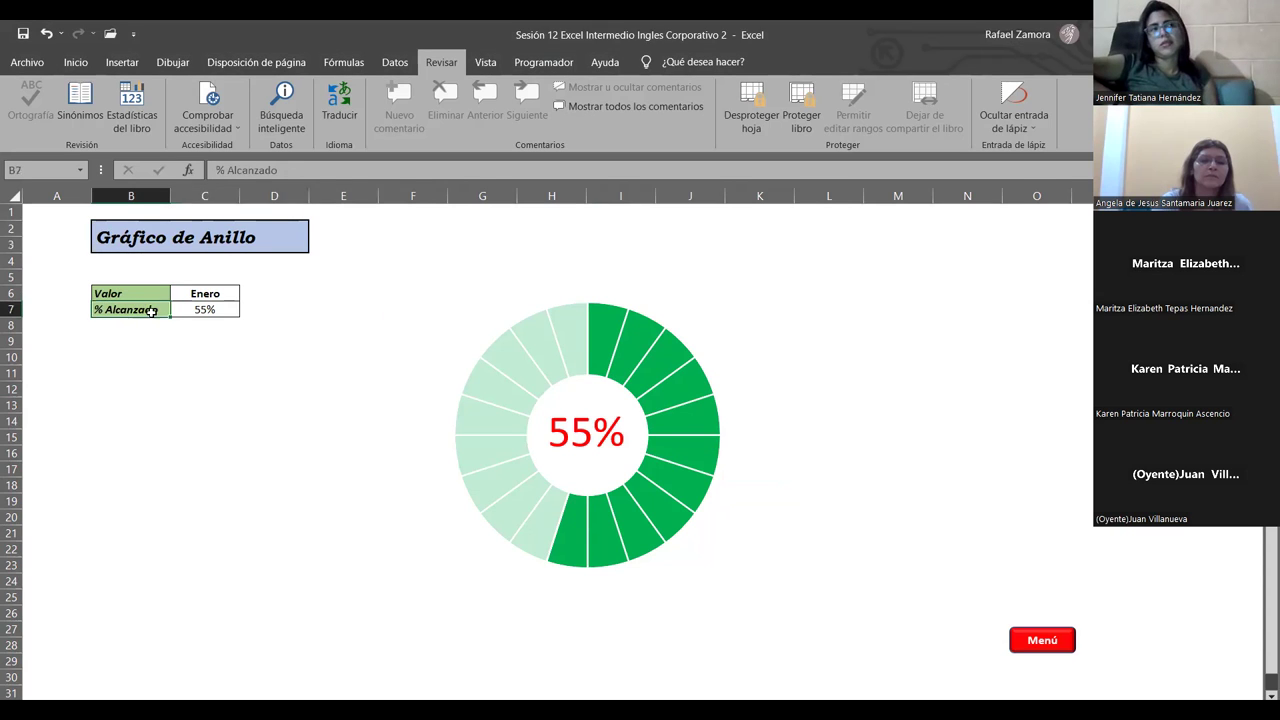
pyautogui.click(543, 389)
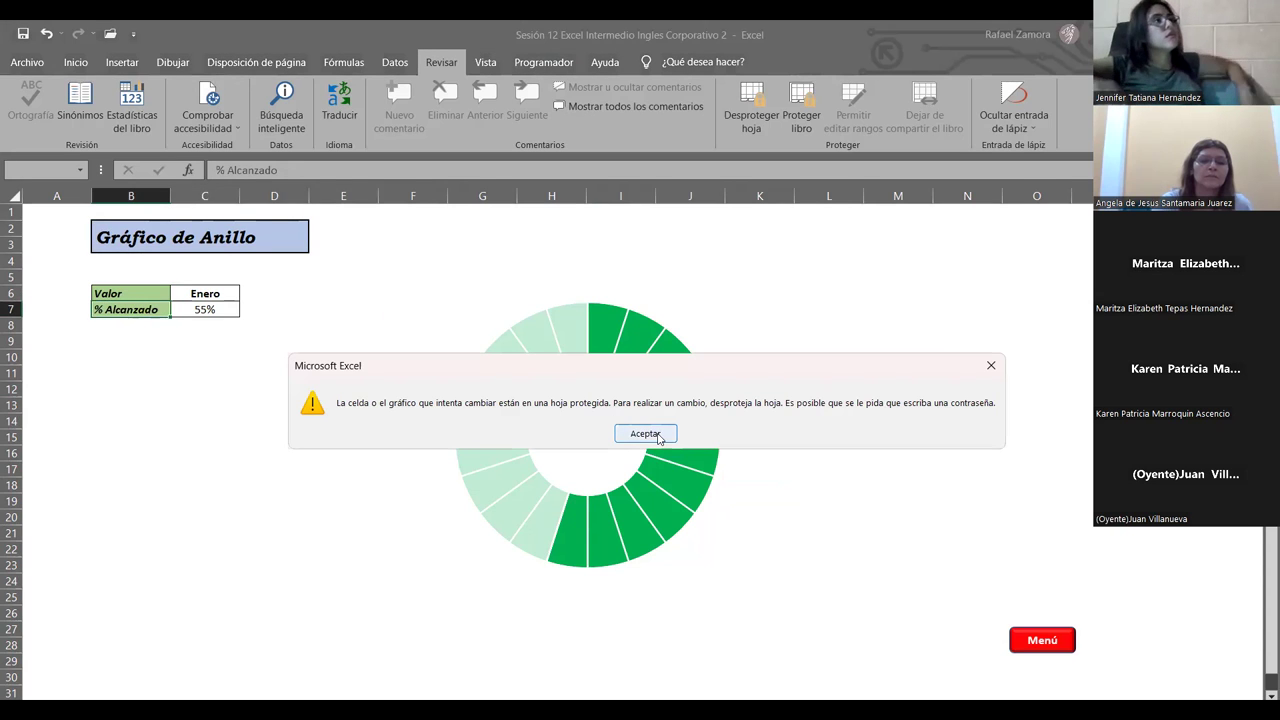
pyautogui.click(640, 431)
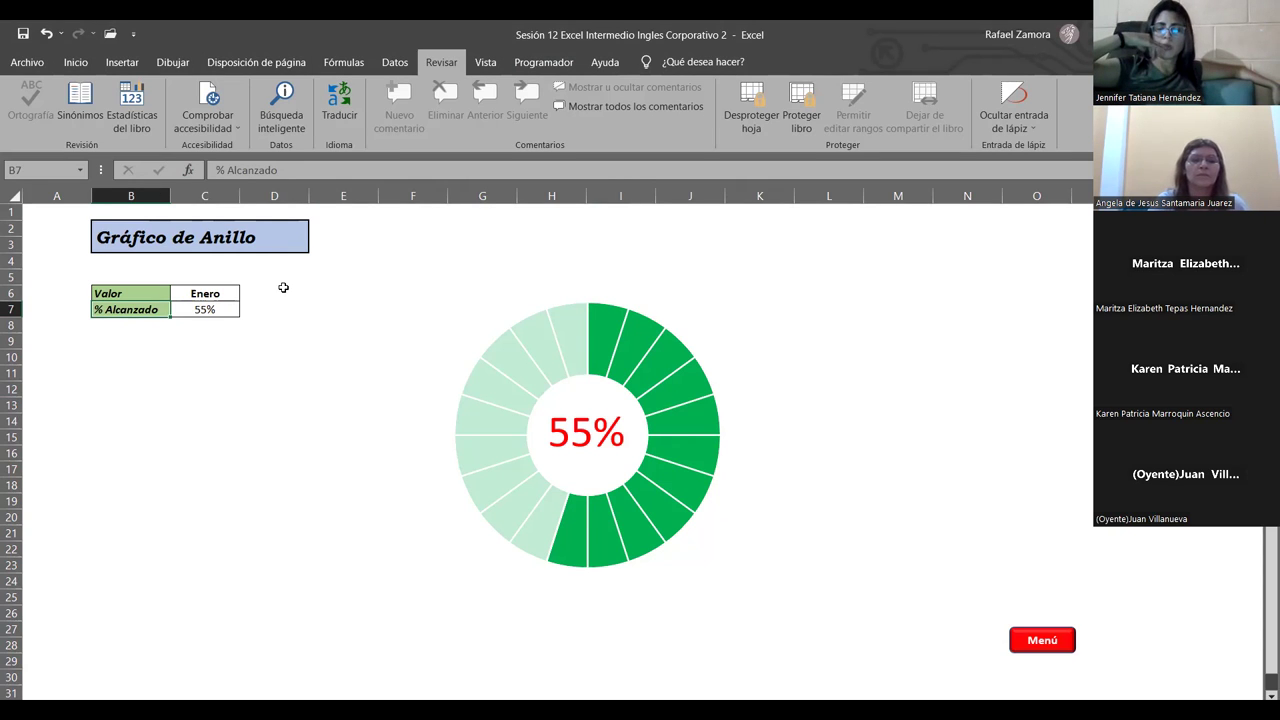
# - Select various locked cells around the table and confirm editing one is blocked
pyautogui.click(239, 352)
pyautogui.click(205, 437)
pyautogui.click(255, 357)
pyautogui.click(137, 370)
pyautogui.click(137, 437)
pyautogui.click(131, 485)
pyautogui.click(268, 437)
pyautogui.click(276, 372)
pyautogui.click(340, 309)
pyautogui.click(345, 373)
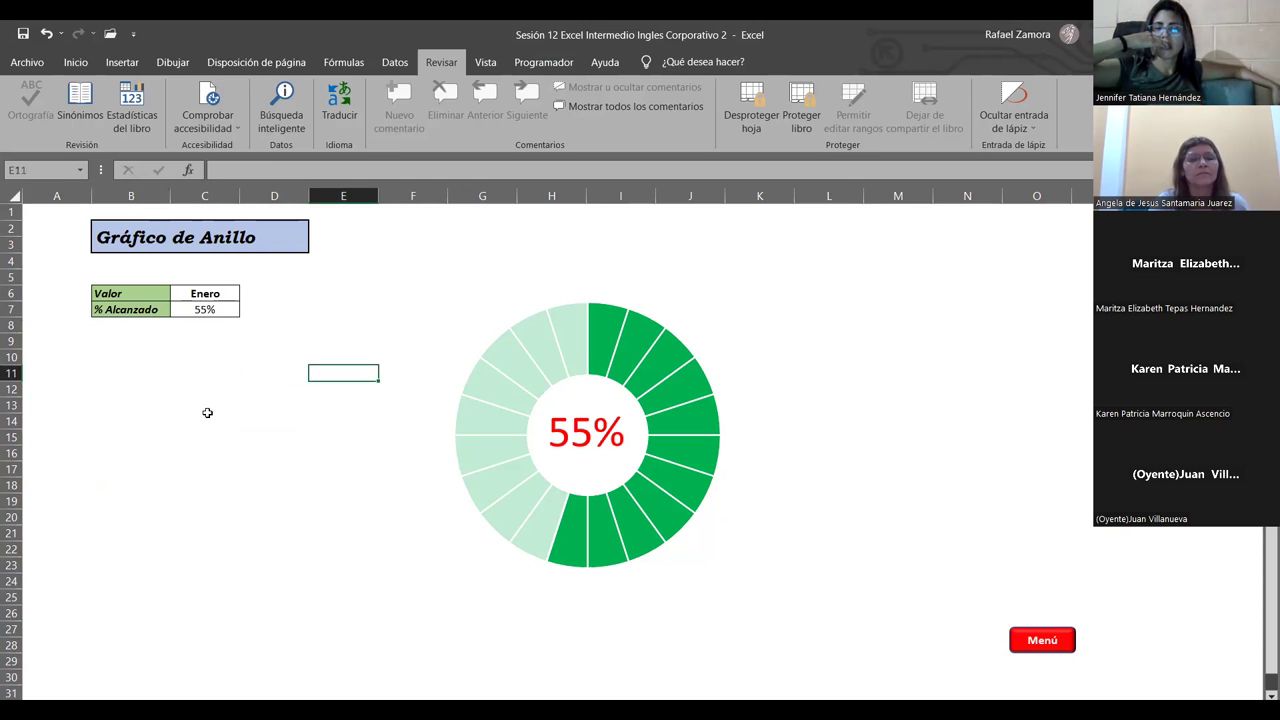
pyautogui.click(205, 405)
pyautogui.click(131, 357)
pyautogui.click(366, 345)
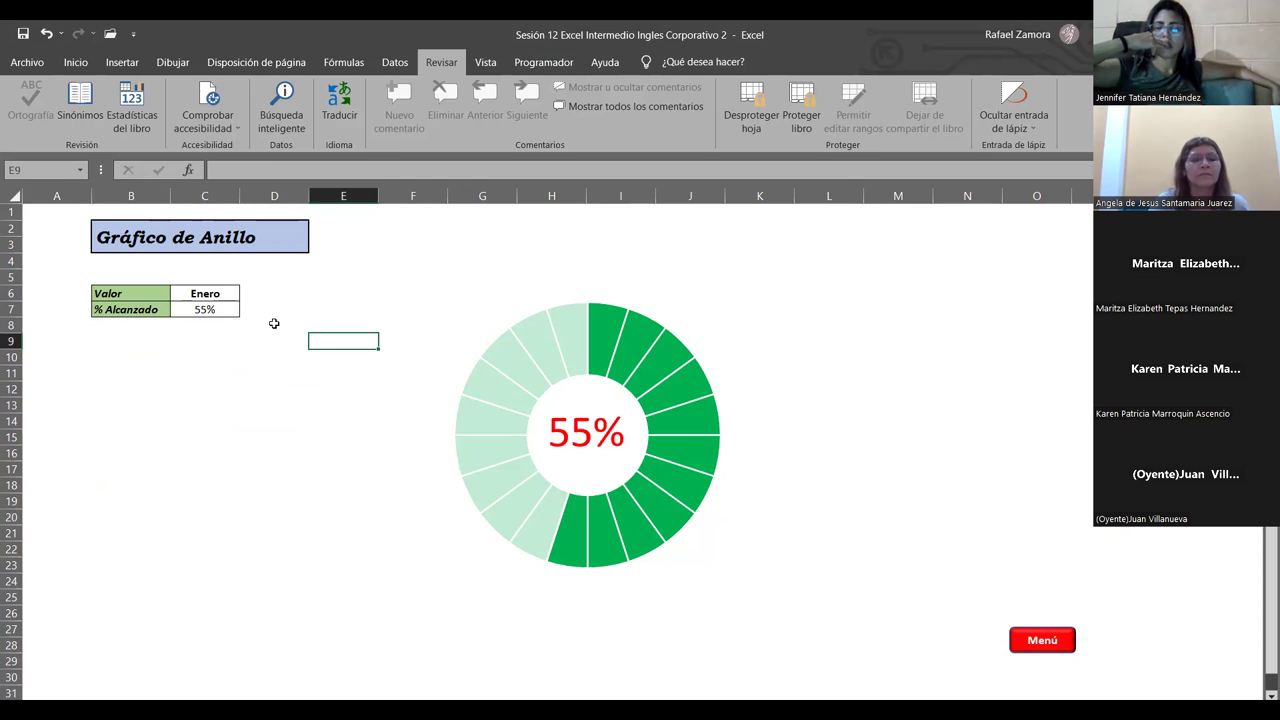
pyautogui.click(630, 433)
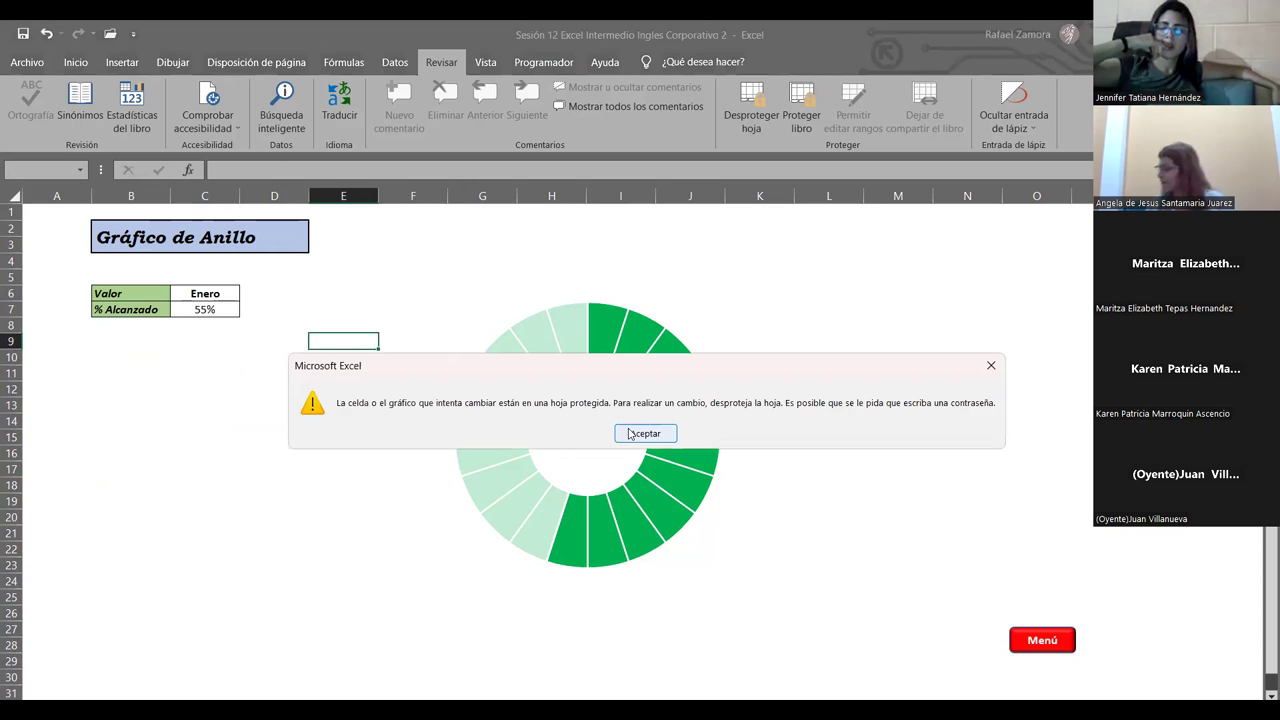
pyautogui.click(630, 433)
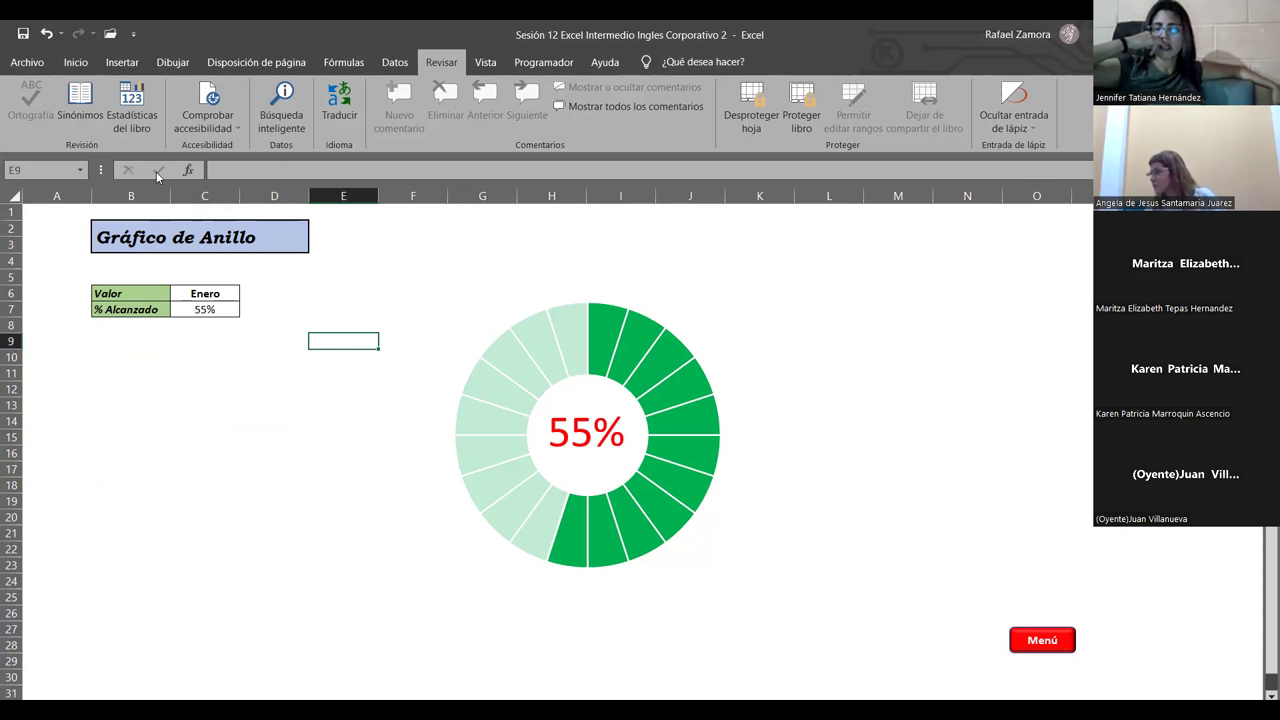
# - Try editing the locked C8 formula and dismiss the protected-sheet warning
pyautogui.click(216, 321)
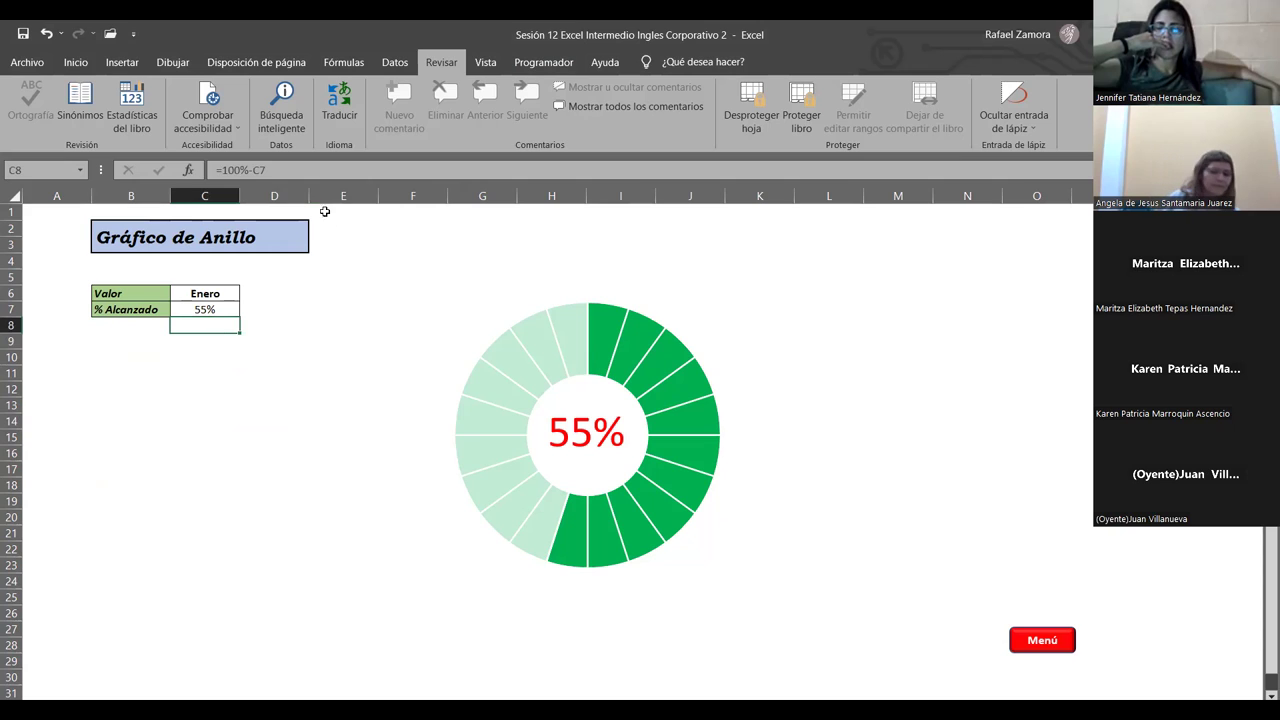
pyautogui.click(333, 288)
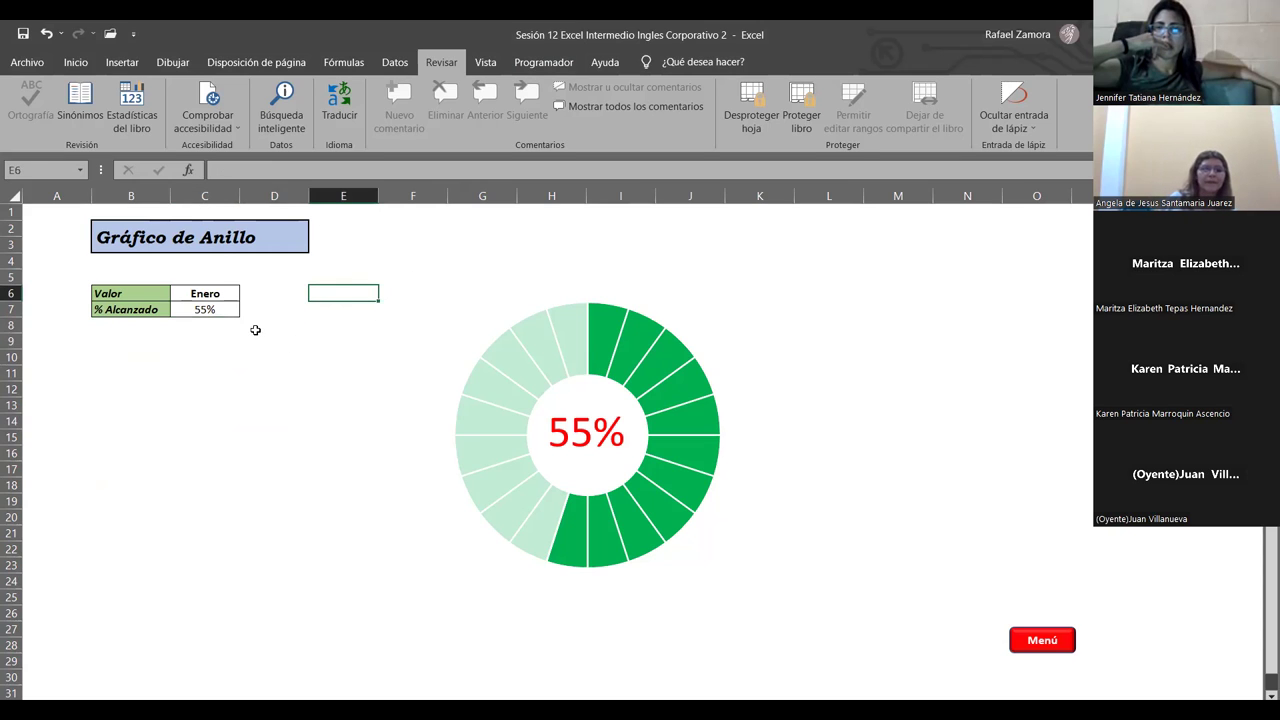
pyautogui.click(205, 325)
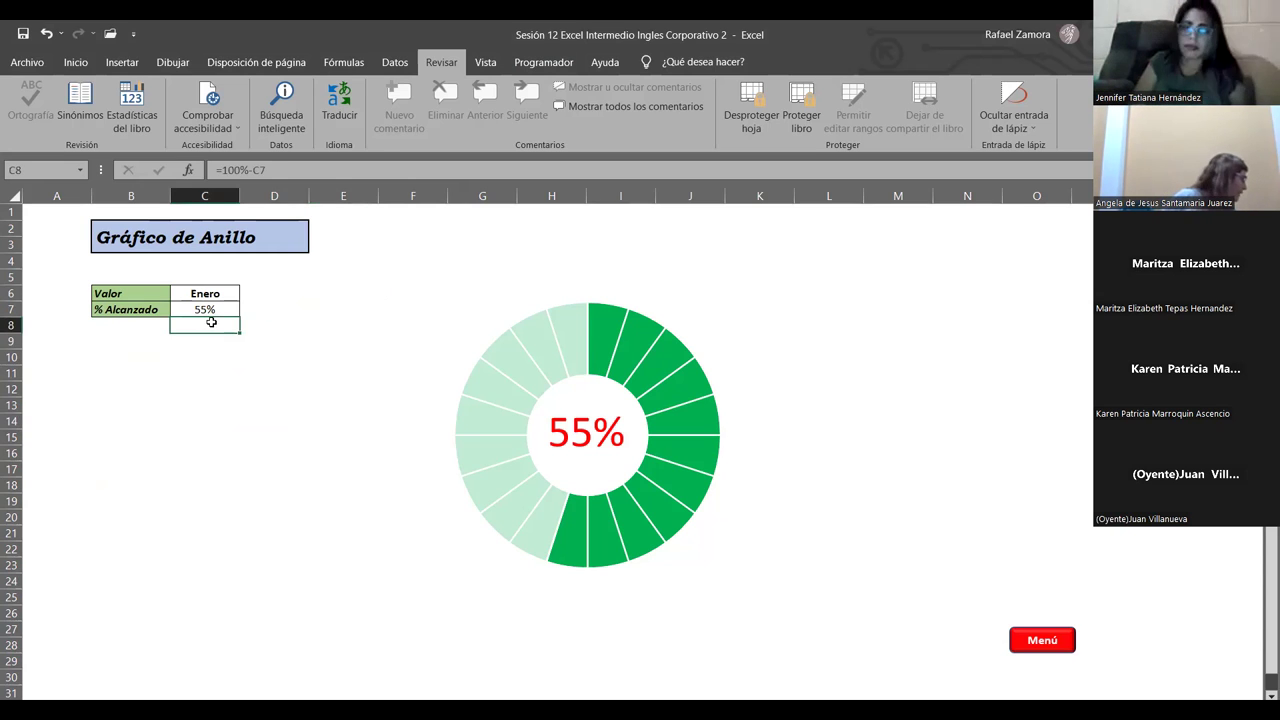
pyautogui.click(285, 171)
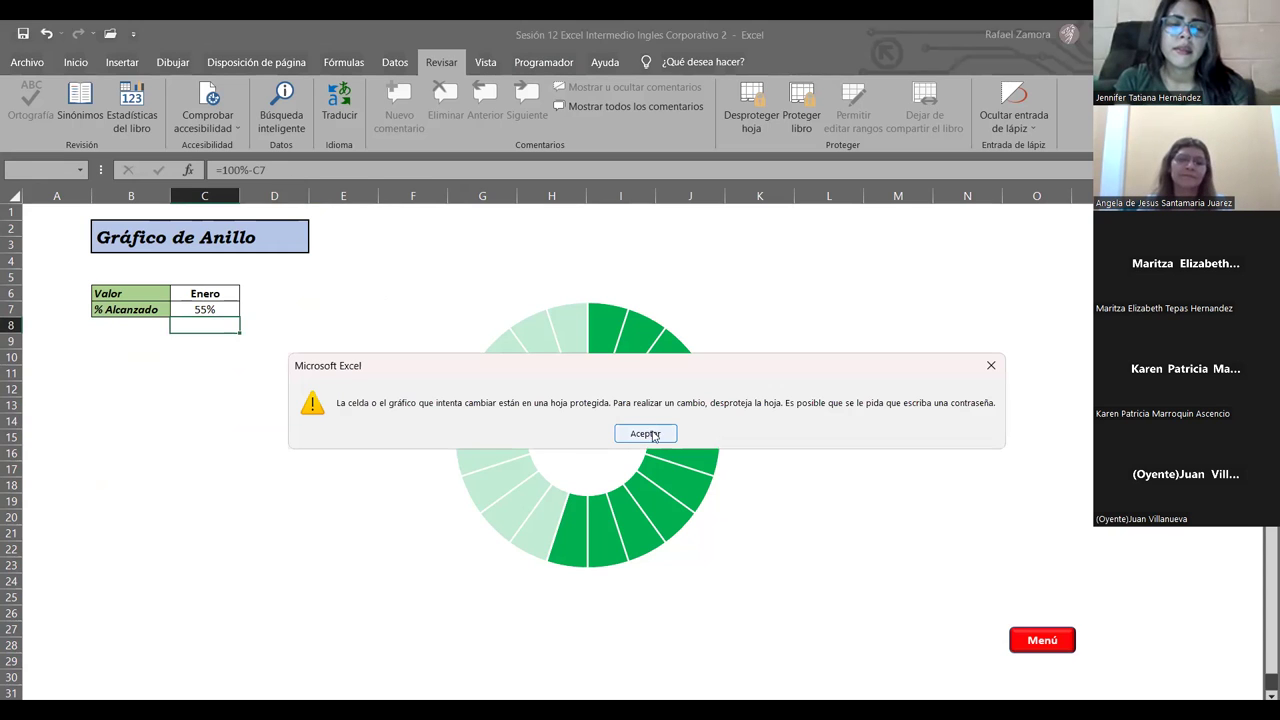
pyautogui.click(646, 434)
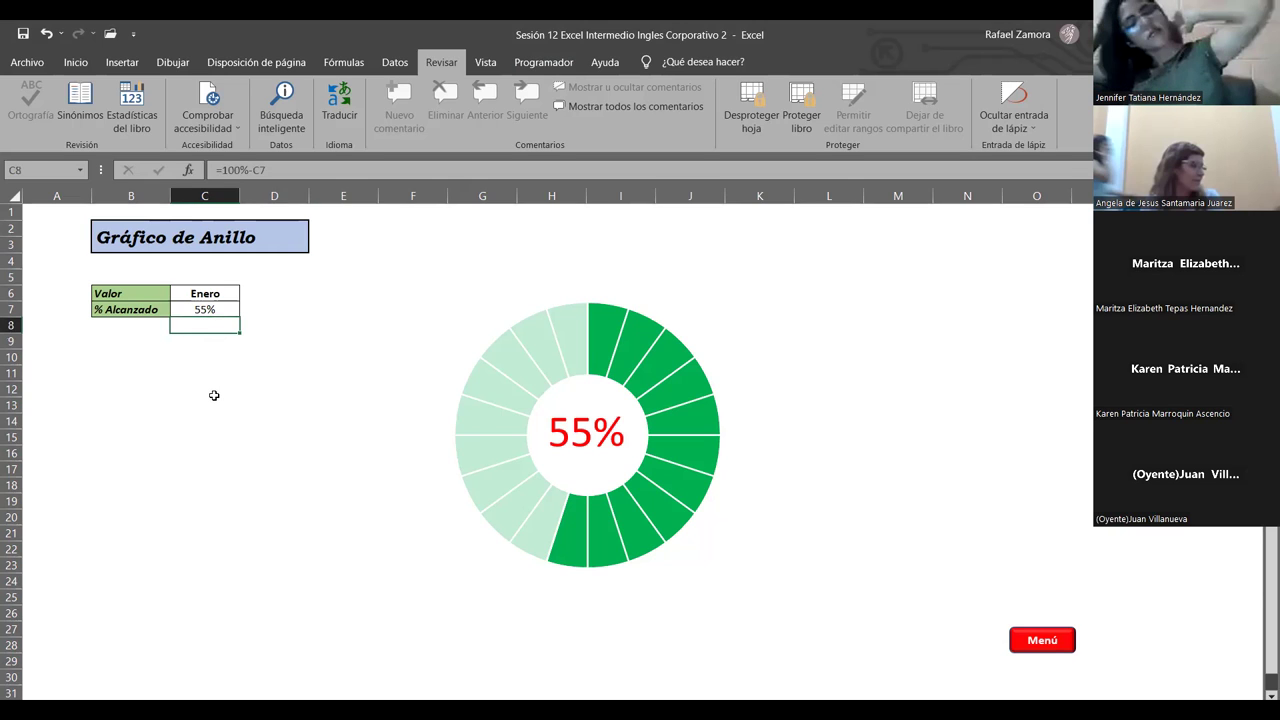
# - Unprotect the Anillo sheet by entering its password
pyautogui.click(276, 372)
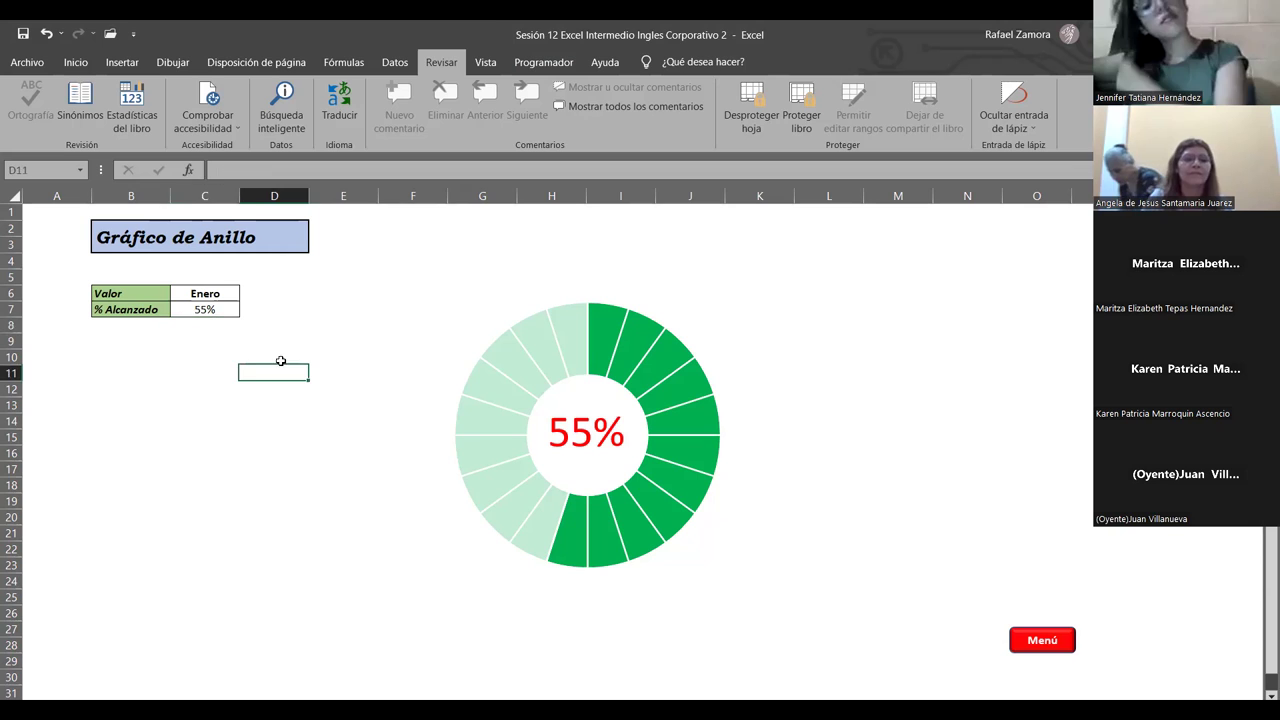
pyautogui.click(765, 97)
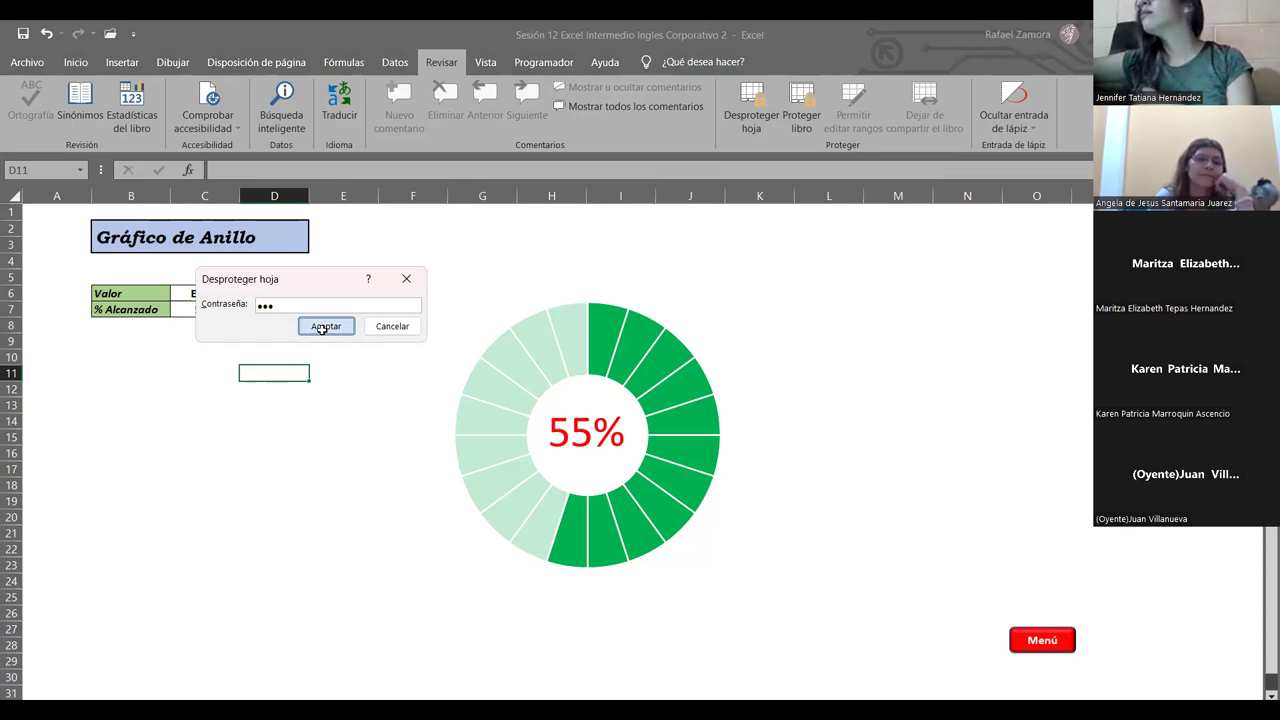
pyautogui.press('Return')
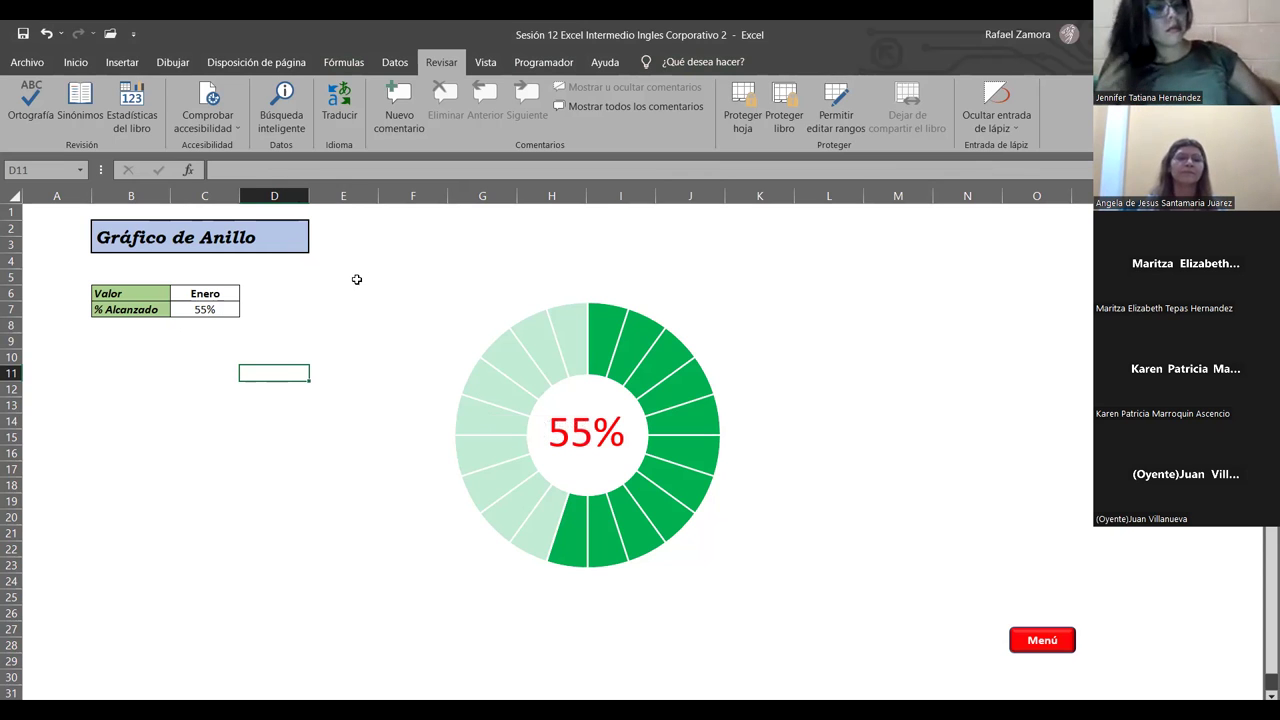
# - Mark every cell on the sheet as Hidden in the Protection settings
pyautogui.click(13, 192)
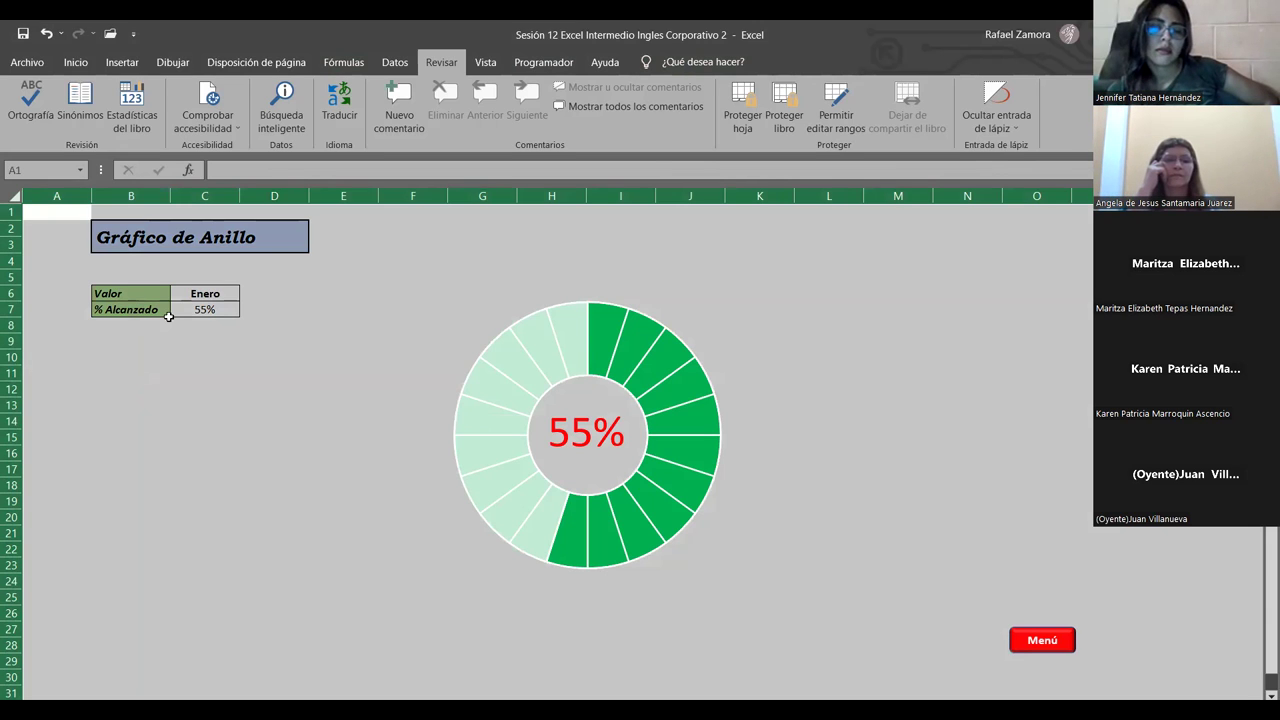
pyautogui.hotkey('ctrl', '1')
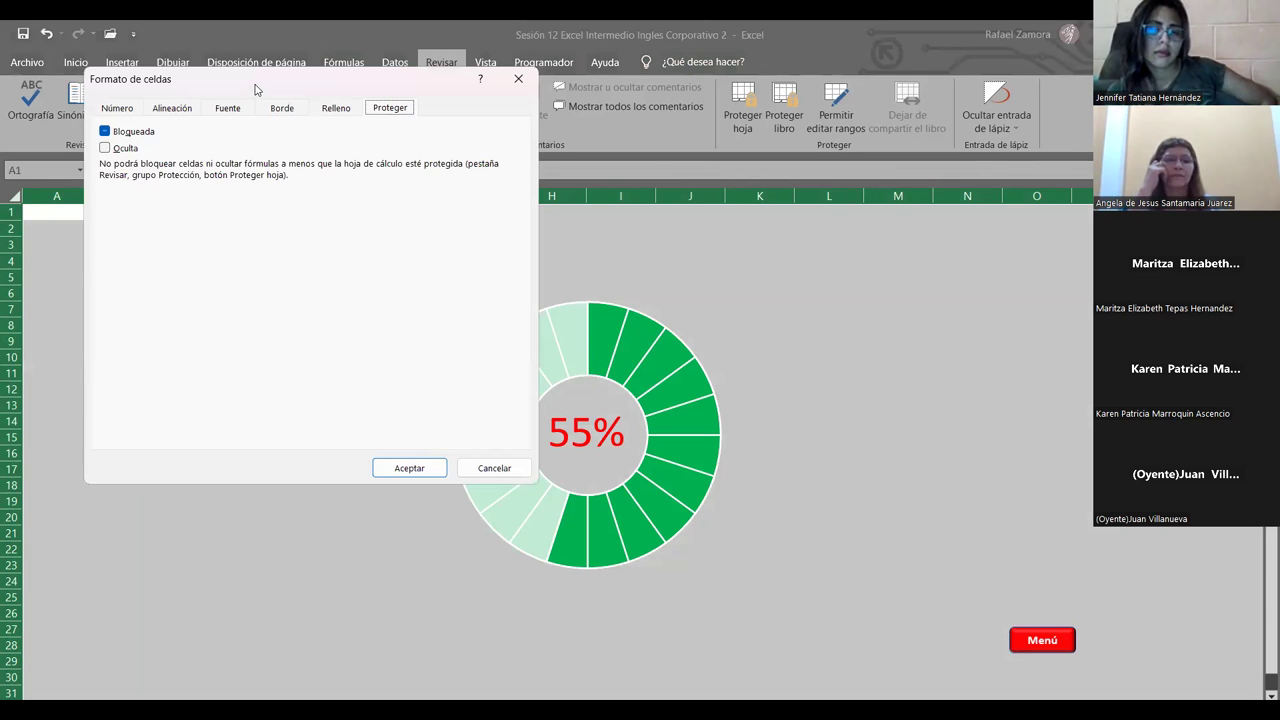
pyautogui.moveTo(256, 89); pyautogui.dragTo(416, 81)
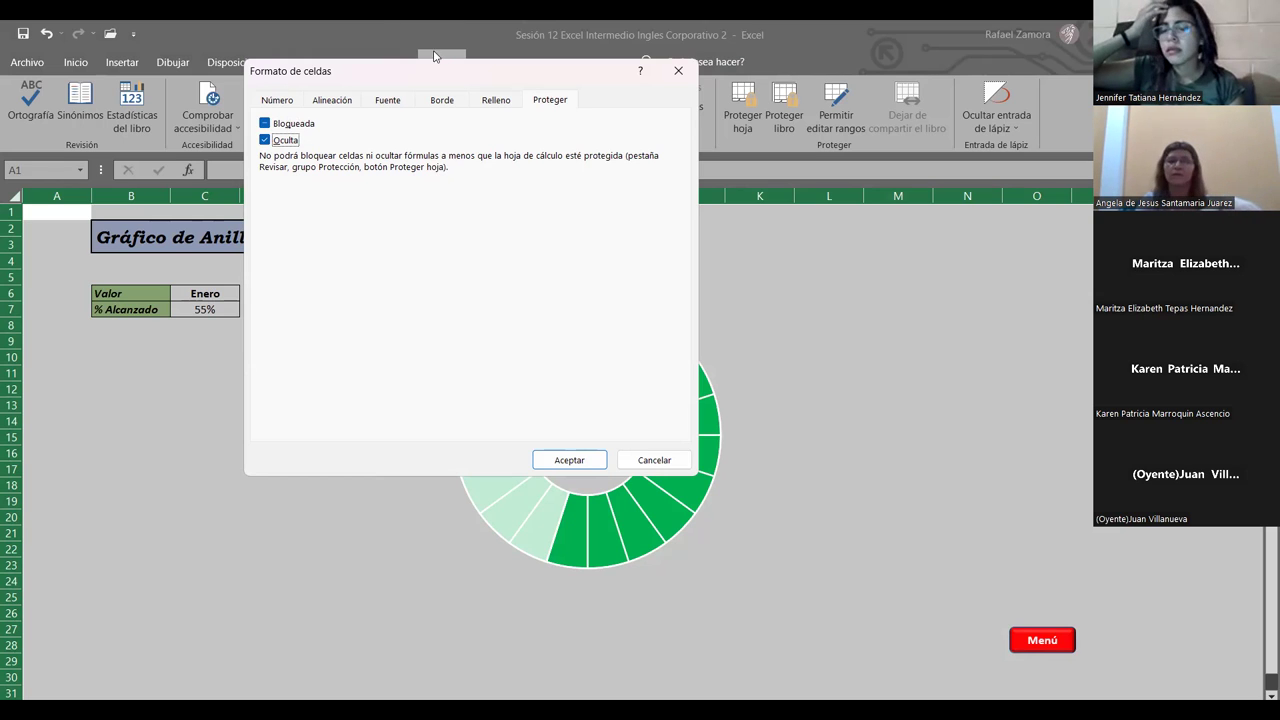
pyautogui.click(579, 456)
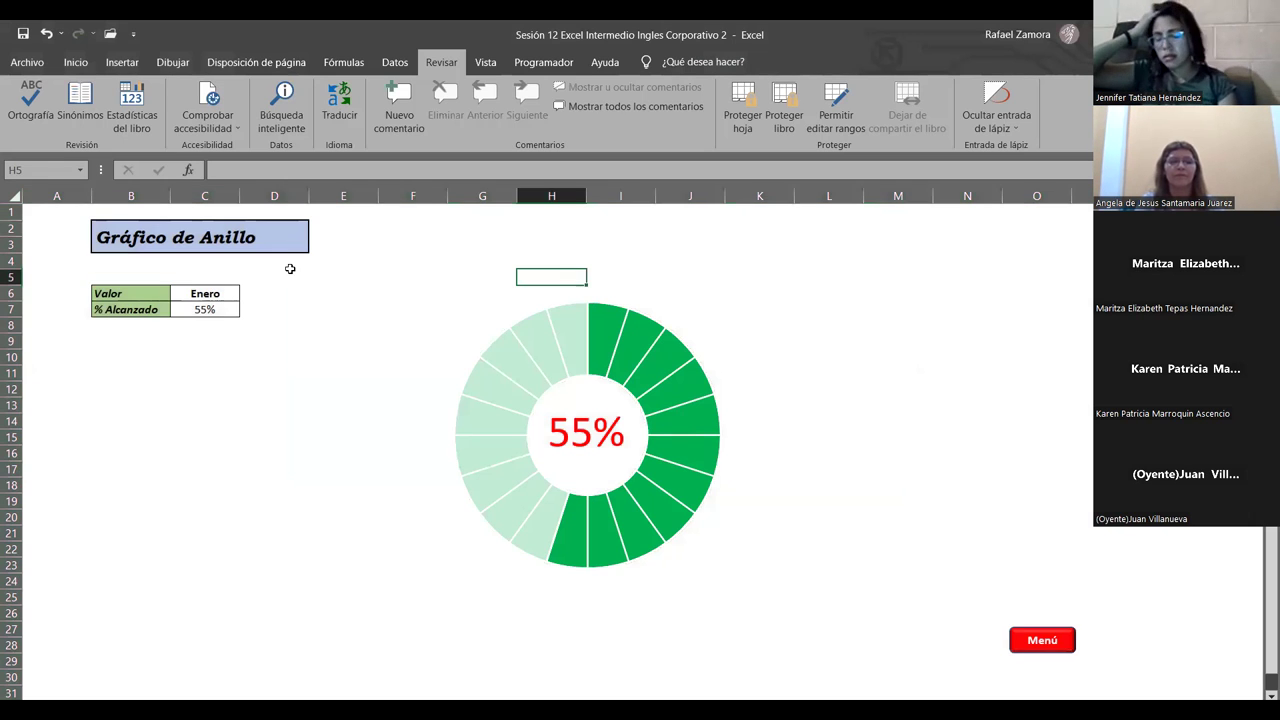
# - Protect the Anillo sheet with its password, entered and confirmed
pyautogui.click(205, 309)
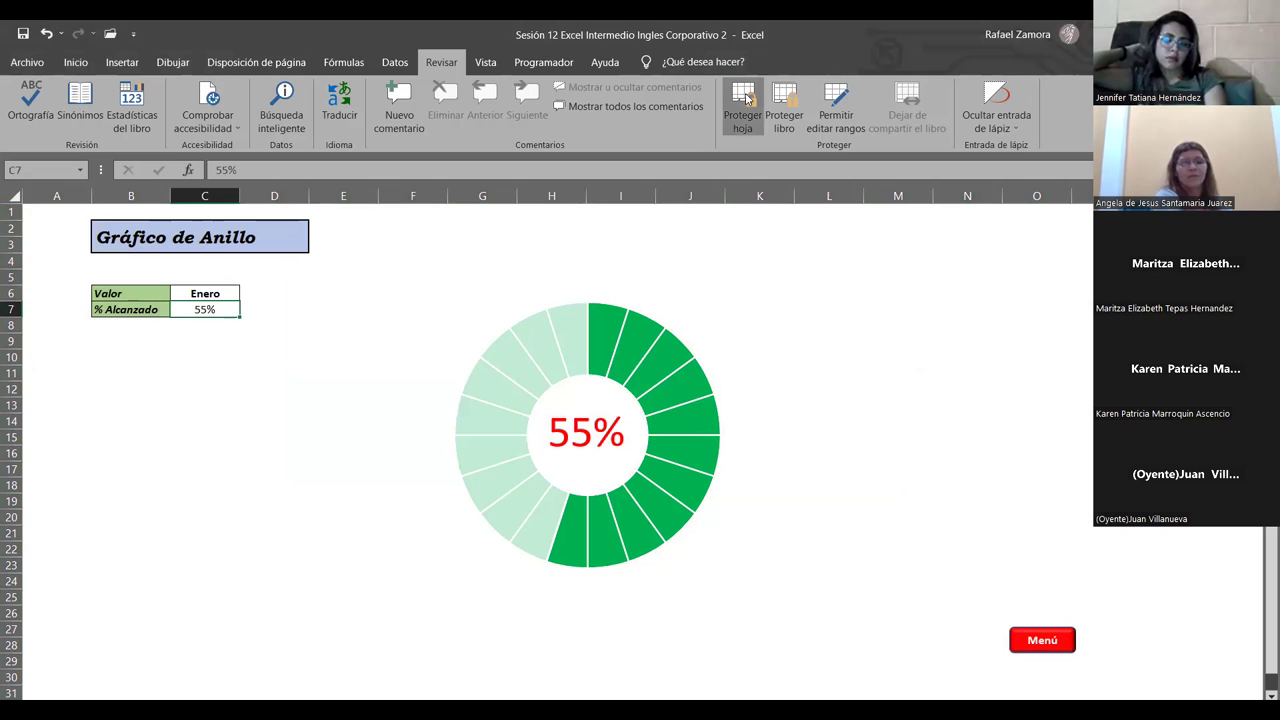
pyautogui.click(756, 98)
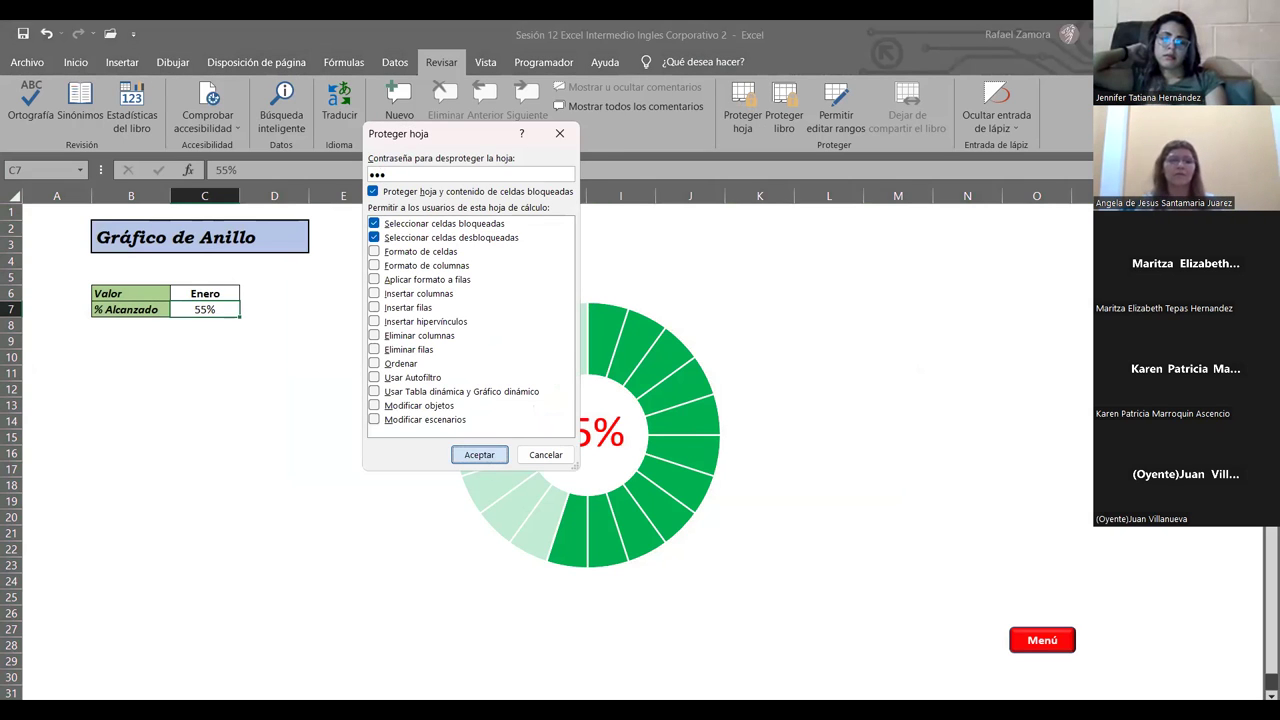
pyautogui.click(478, 455)
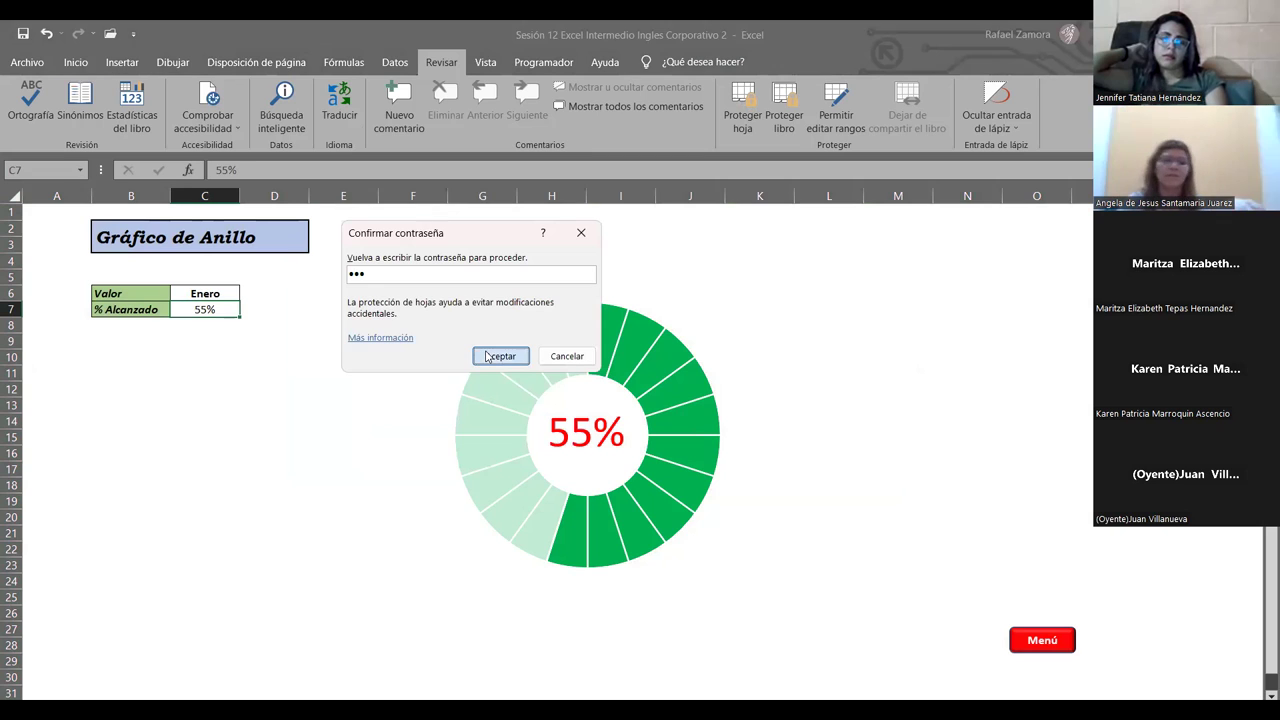
pyautogui.click(500, 356)
# - Test cell selection on the protected sheet, then enter 15% in input C7
pyautogui.click(828, 389)
pyautogui.click(843, 483)
pyautogui.click(760, 293)
pyautogui.click(551, 261)
pyautogui.click(399, 328)
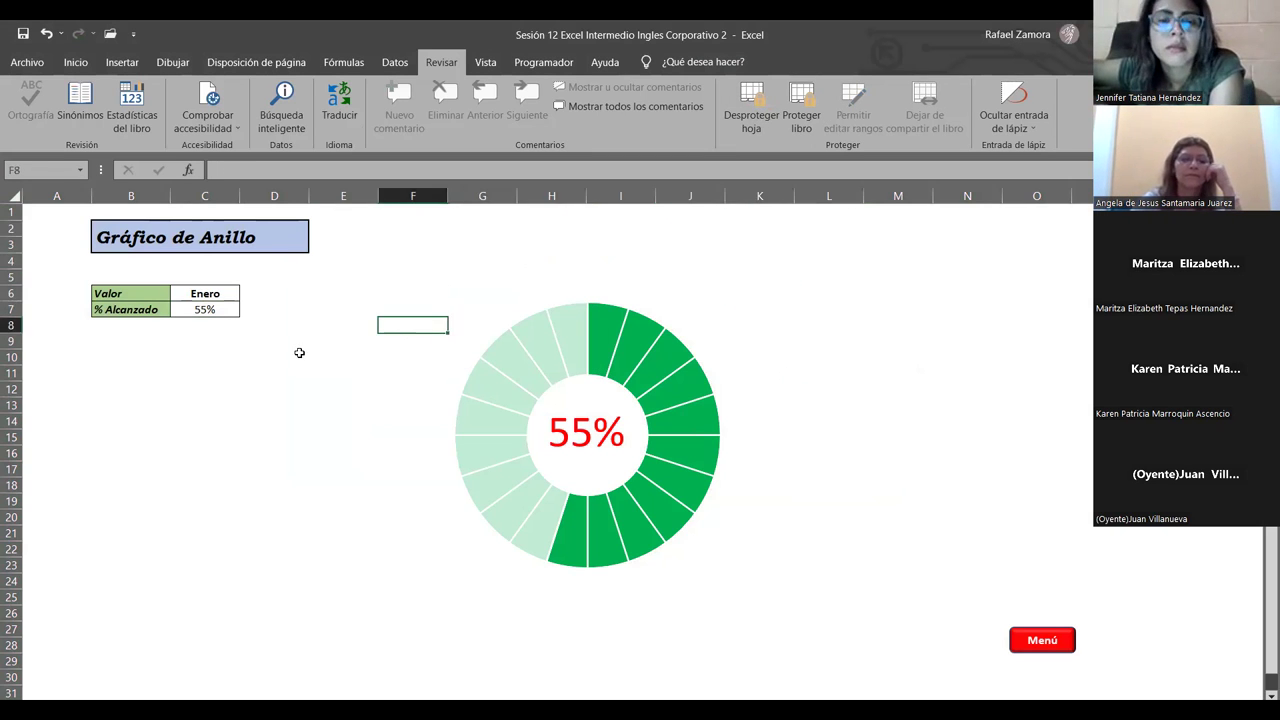
pyautogui.click(204, 310)
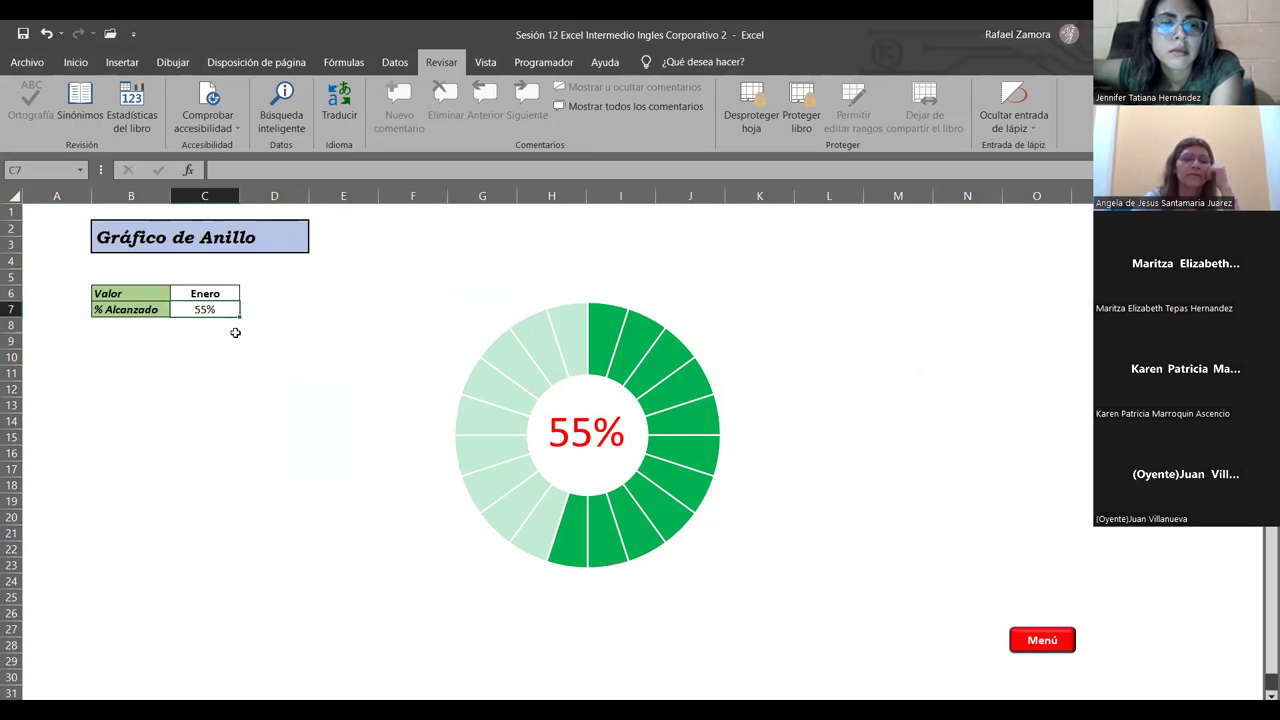
pyautogui.write('15')
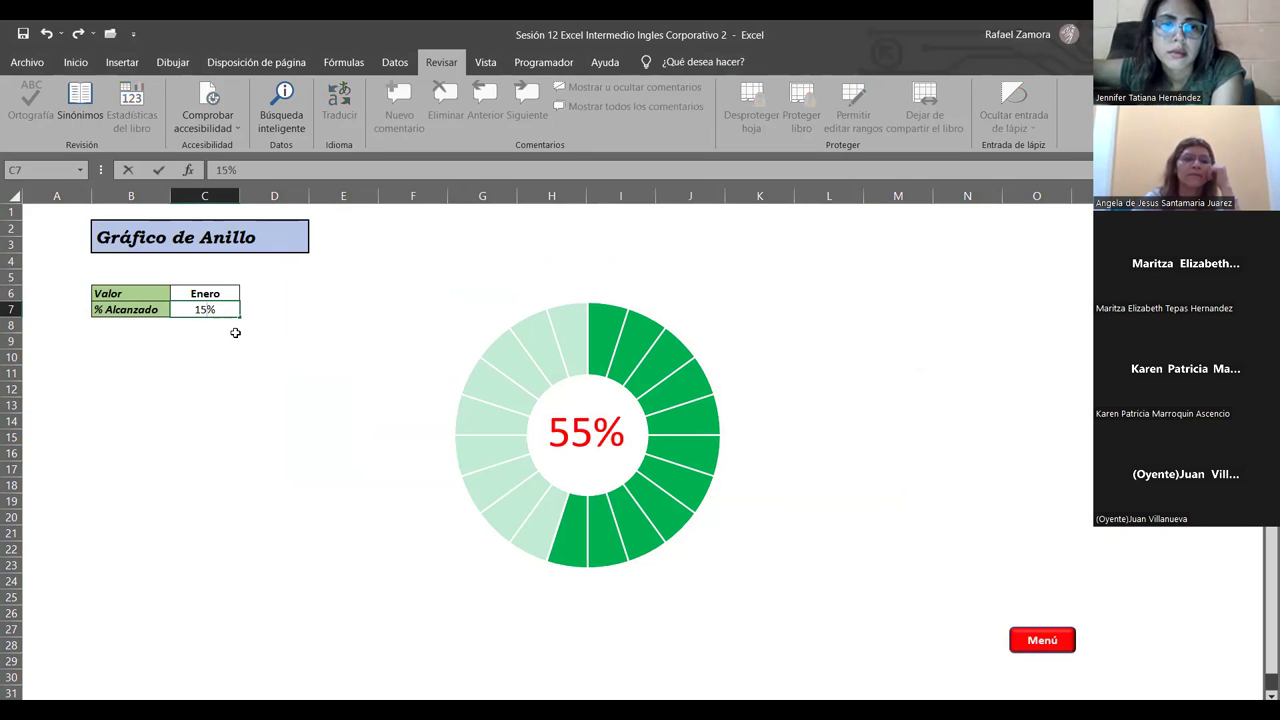
pyautogui.press('Return')
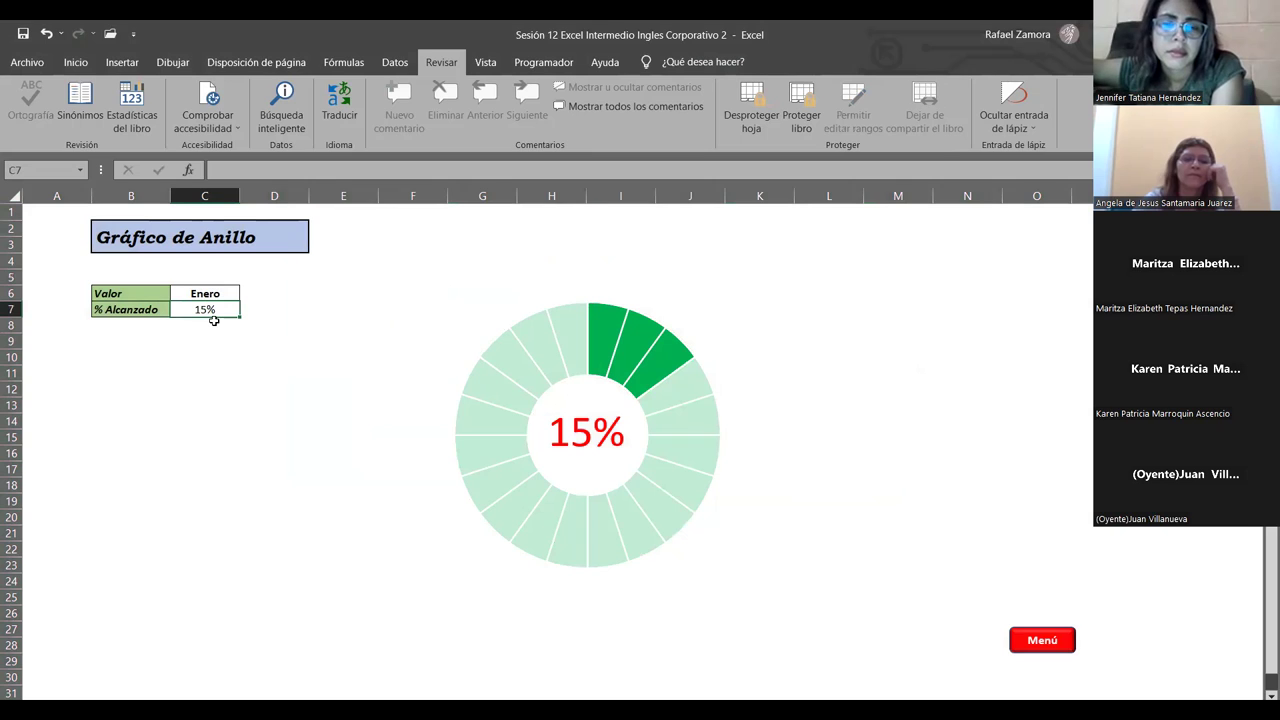
# - Try selecting and dragging formula cell C8, and click other cells to test protection
pyautogui.click(212, 326)
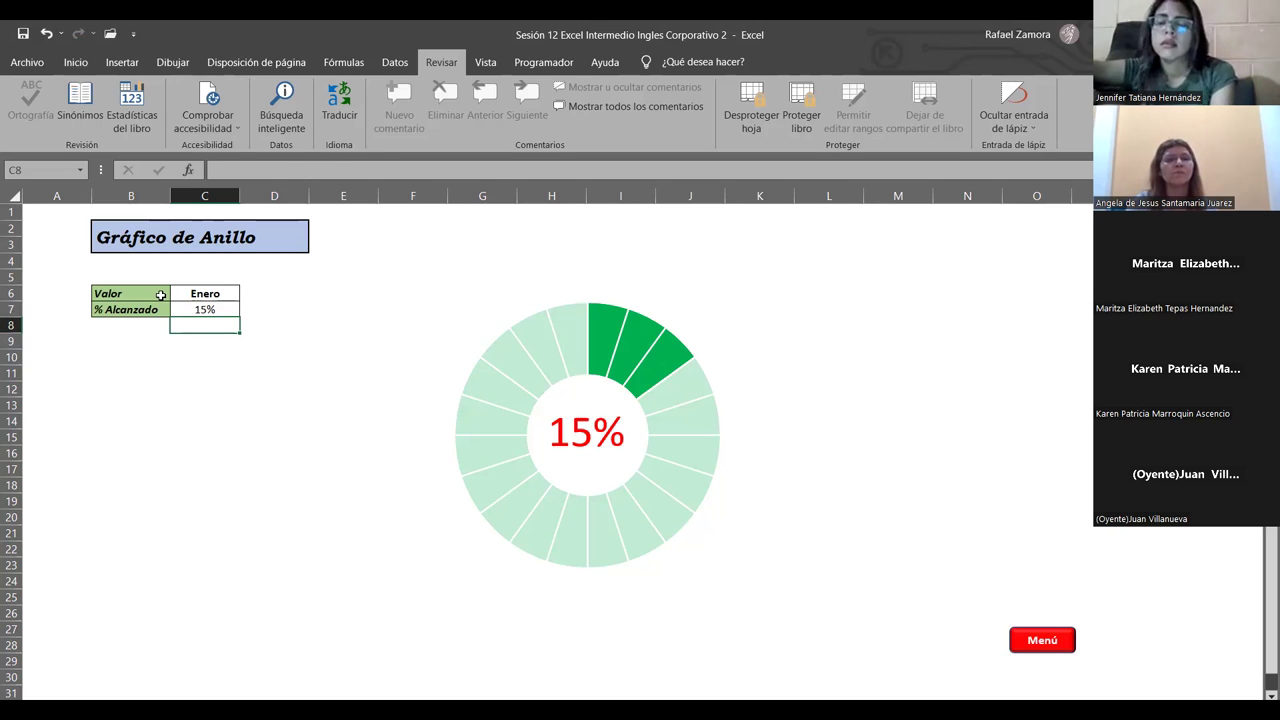
pyautogui.moveTo(190, 318); pyautogui.dragTo(194, 326)
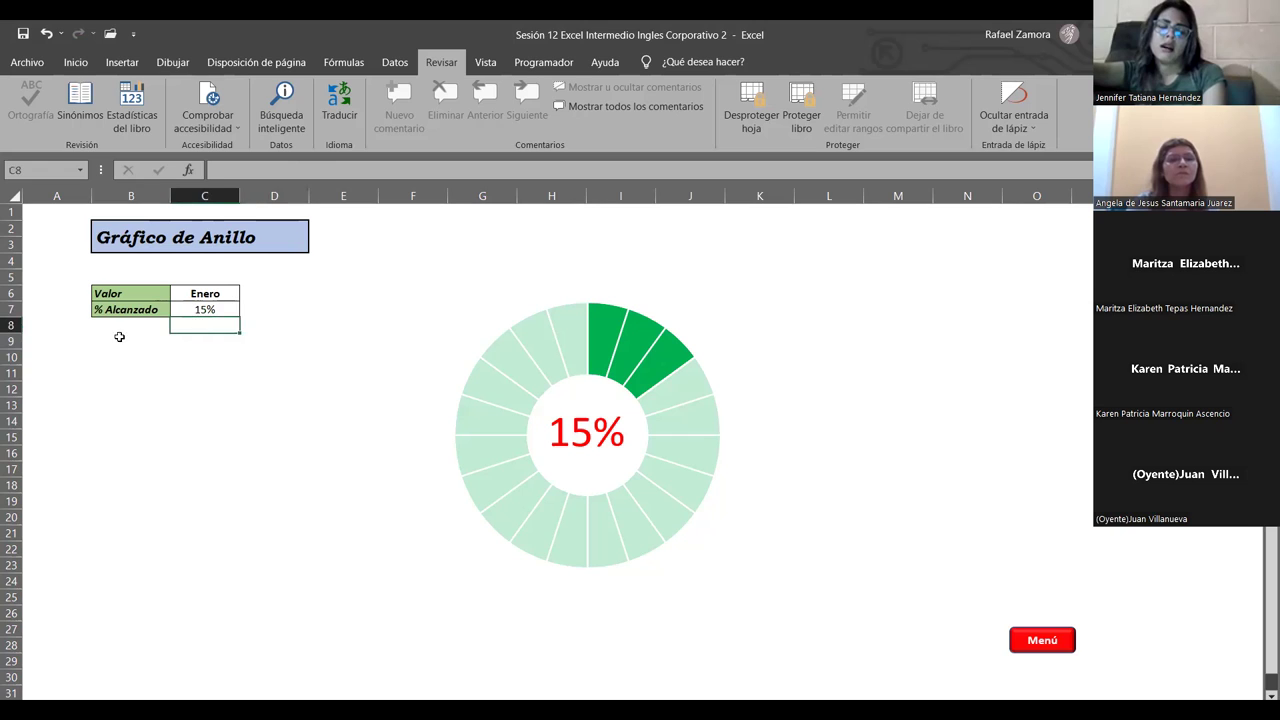
pyautogui.moveTo(194, 326); pyautogui.dragTo(343, 293)
pyautogui.moveTo(225, 322); pyautogui.dragTo(193, 357)
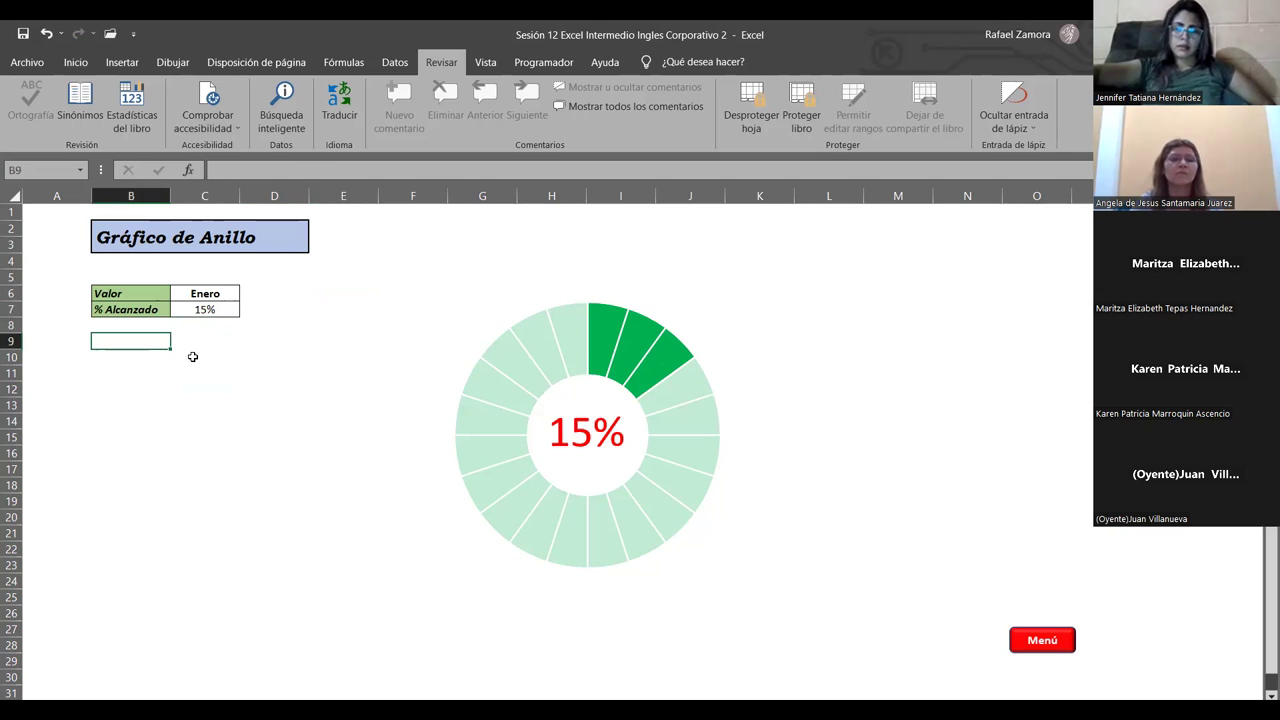
pyautogui.click(260, 337)
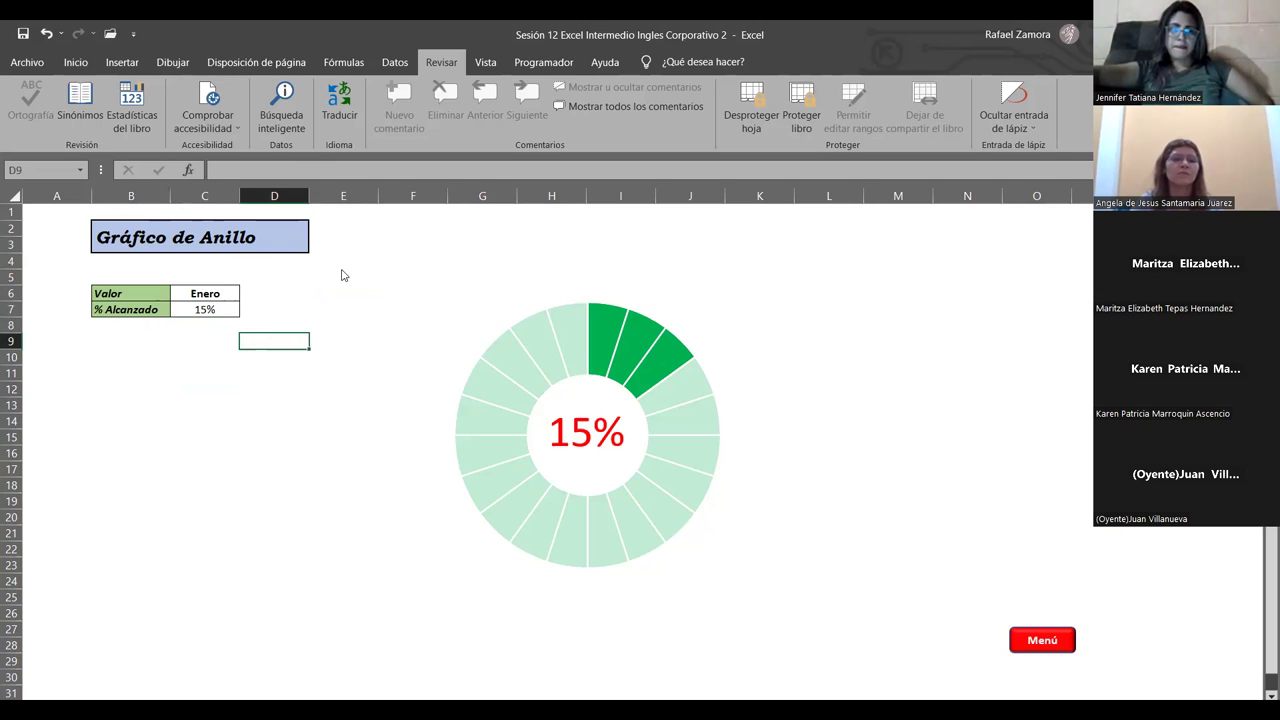
pyautogui.click(361, 249)
pyautogui.click(229, 374)
pyautogui.click(183, 406)
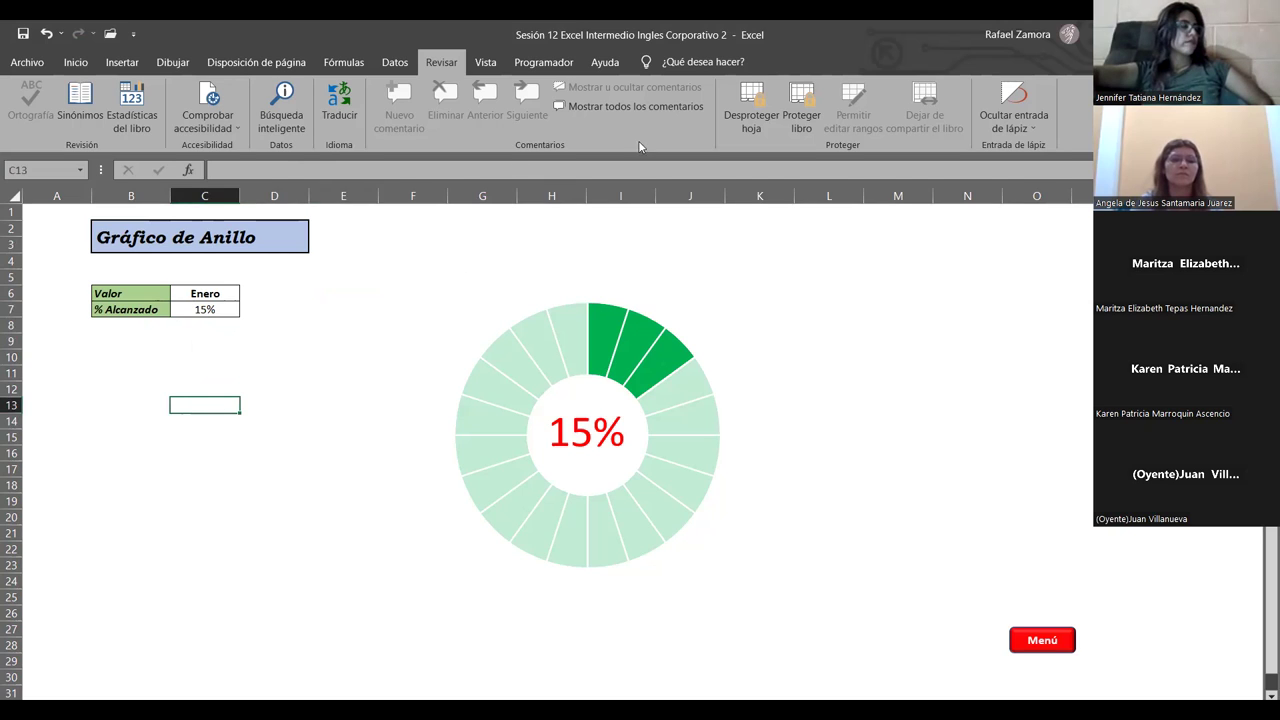
pyautogui.click(230, 421)
# - Unprotect the sheet with its password after a few test selections
pyautogui.click(266, 357)
pyautogui.click(205, 329)
pyautogui.click(302, 278)
pyautogui.click(526, 229)
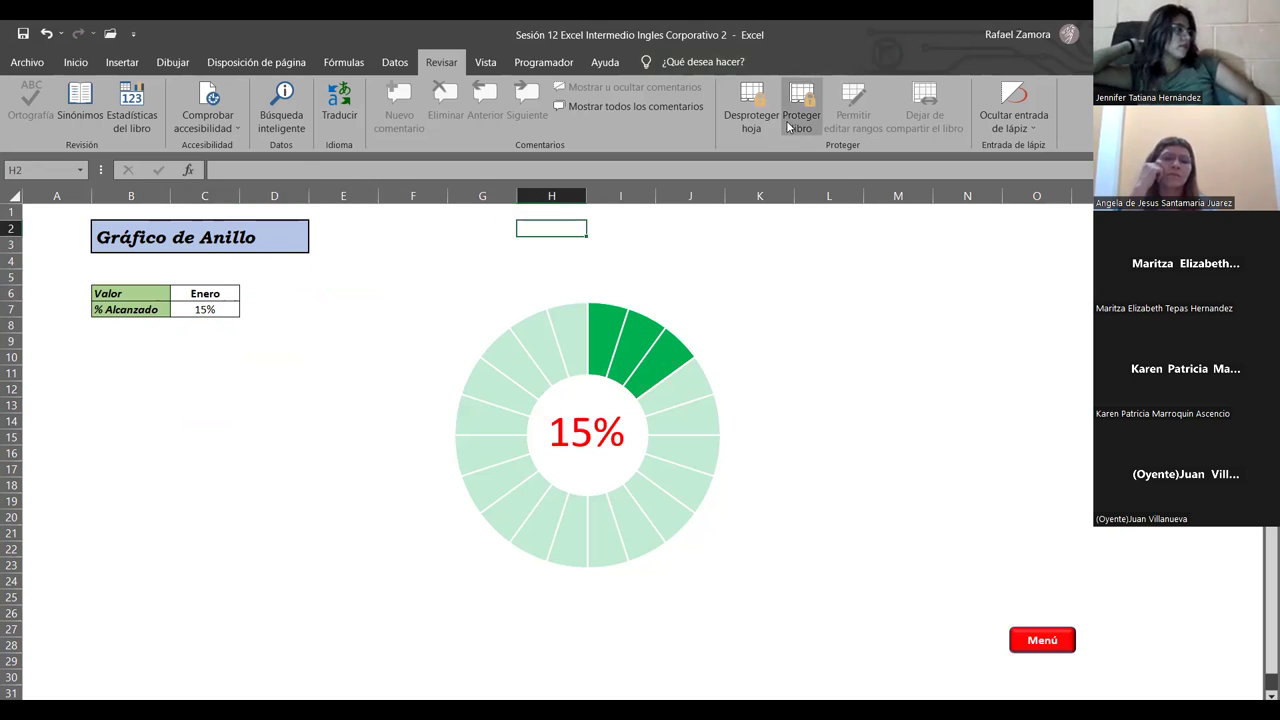
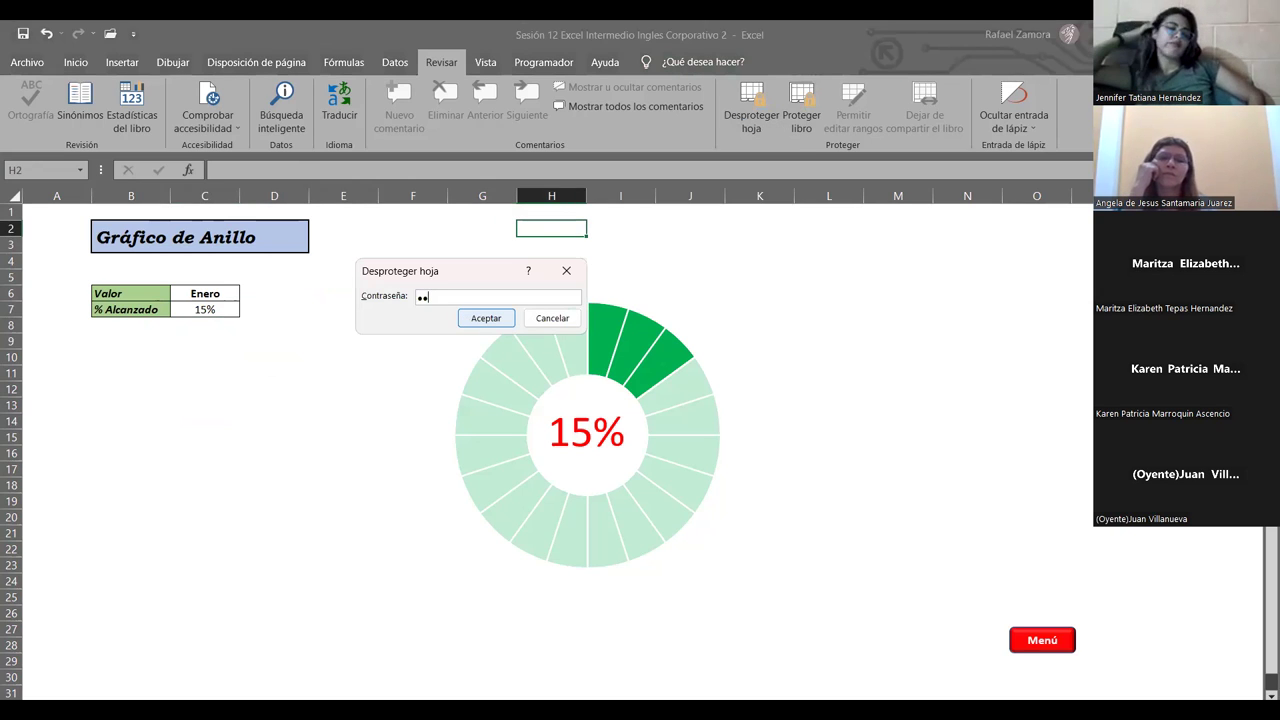
pyautogui.click(485, 319)
# - Re-protect the sheet with Select locked cells off and only unlocked cells selectable
pyautogui.click(374, 223)
pyautogui.click(374, 237)
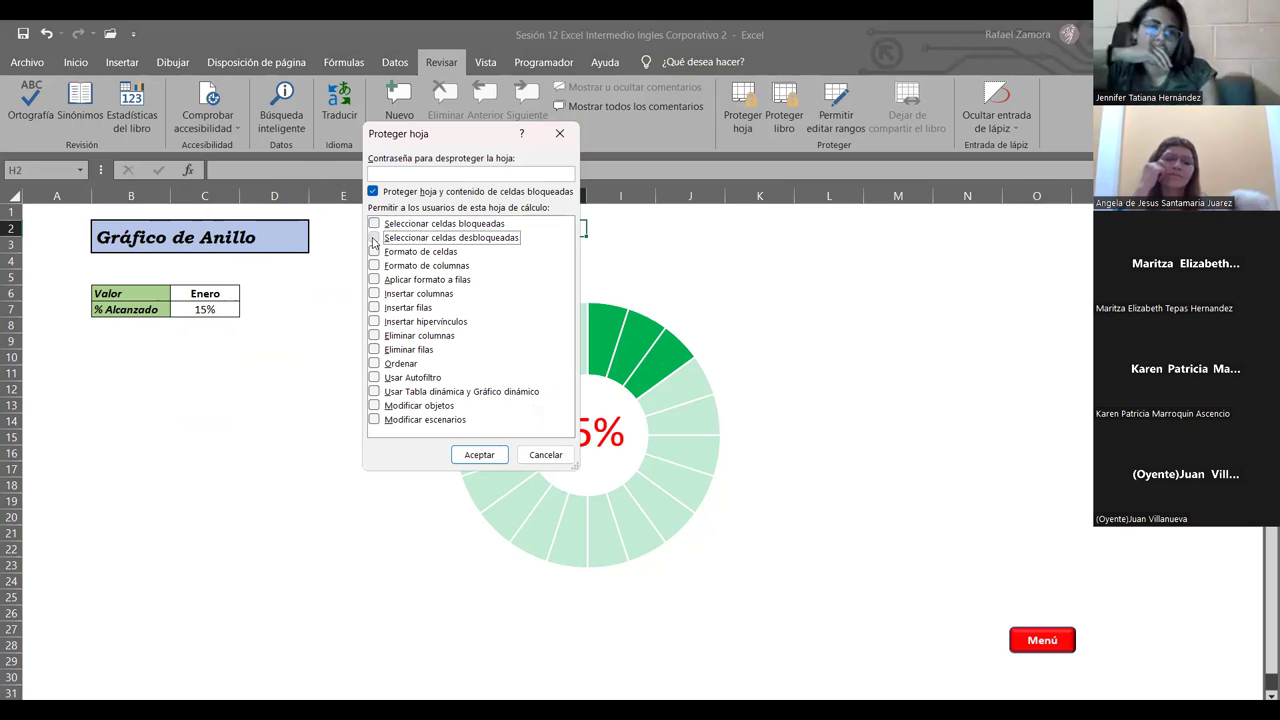
pyautogui.click(495, 238)
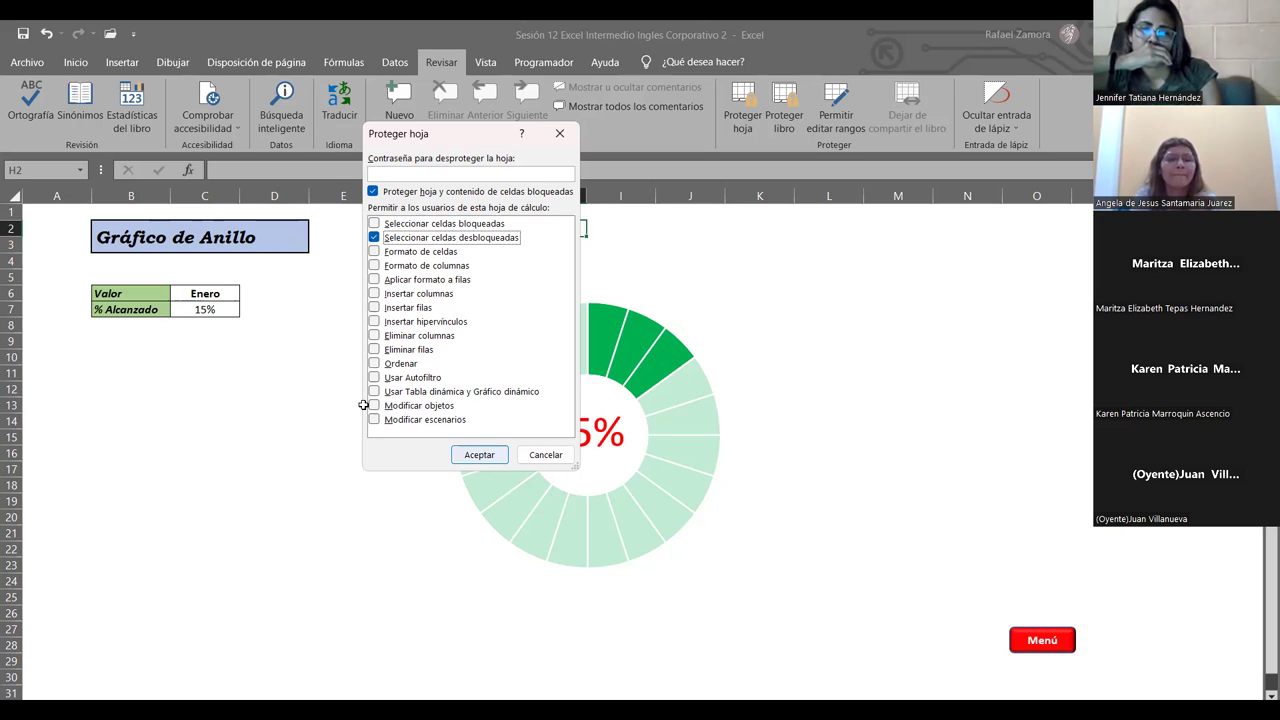
pyautogui.press('Return')
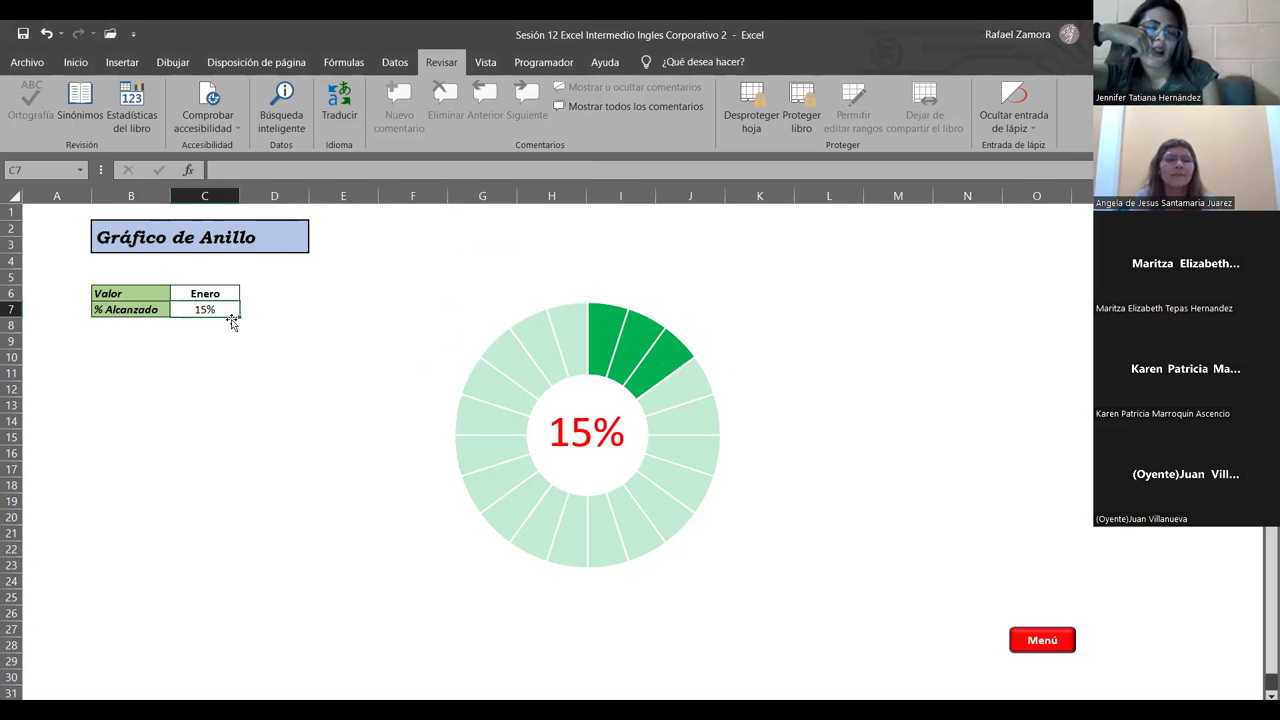
# - Set C7 to 55% and go to the MENU DE GRAFICOS sheet
pyautogui.write('55')
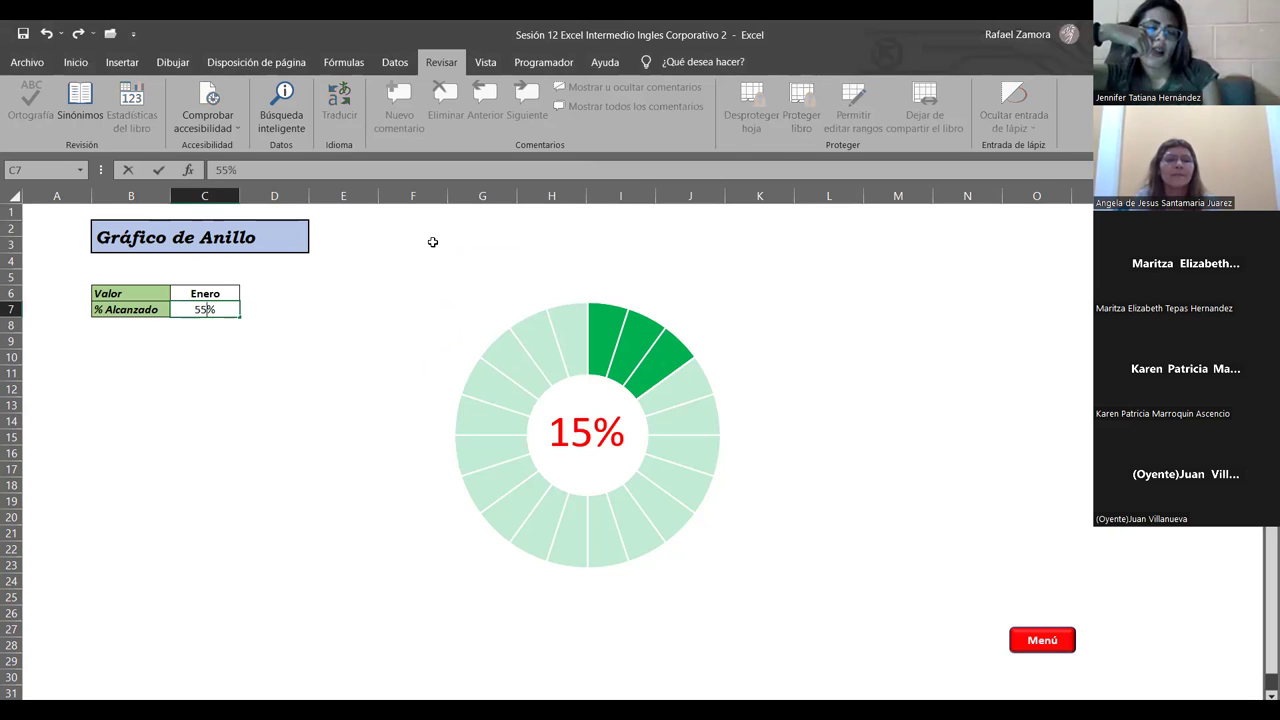
pyautogui.click(432, 242)
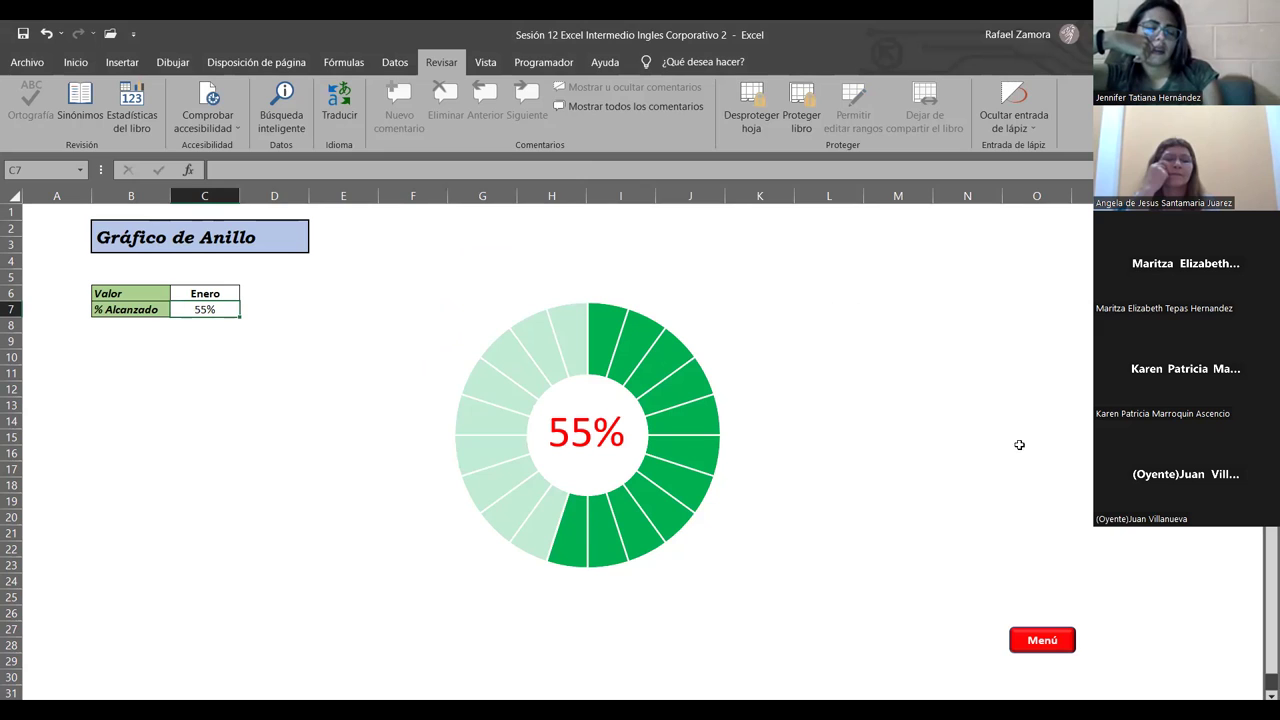
pyautogui.click(1042, 642)
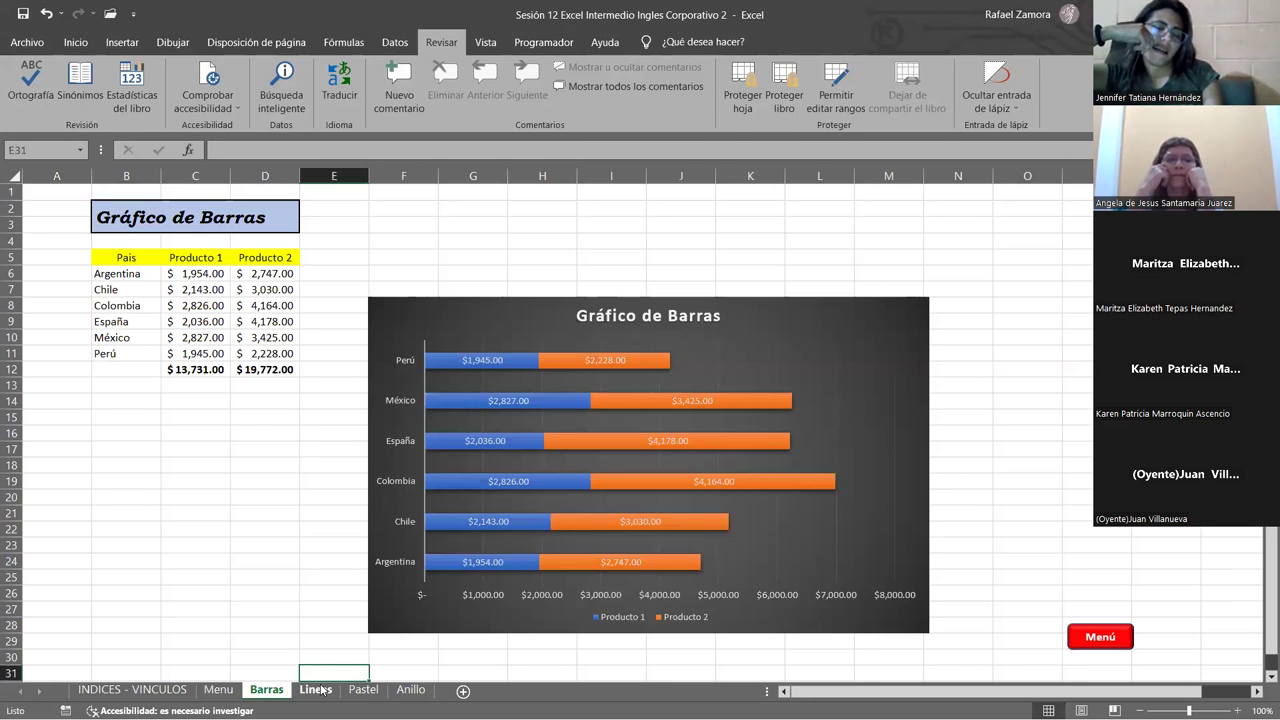
# - Browse the linked chart sheets, ending on the Líneas chart sheet
pyautogui.click(315, 690)
pyautogui.click(363, 690)
pyautogui.click(407, 690)
pyautogui.click(363, 690)
pyautogui.click(315, 690)
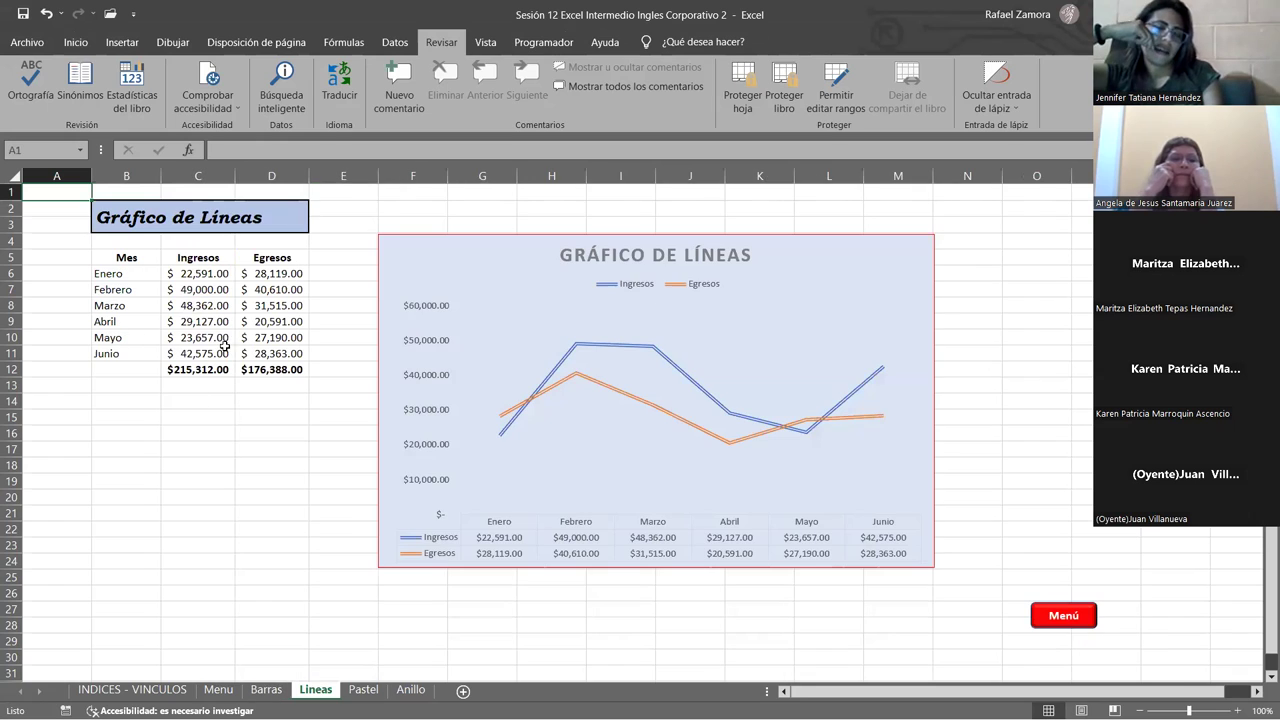
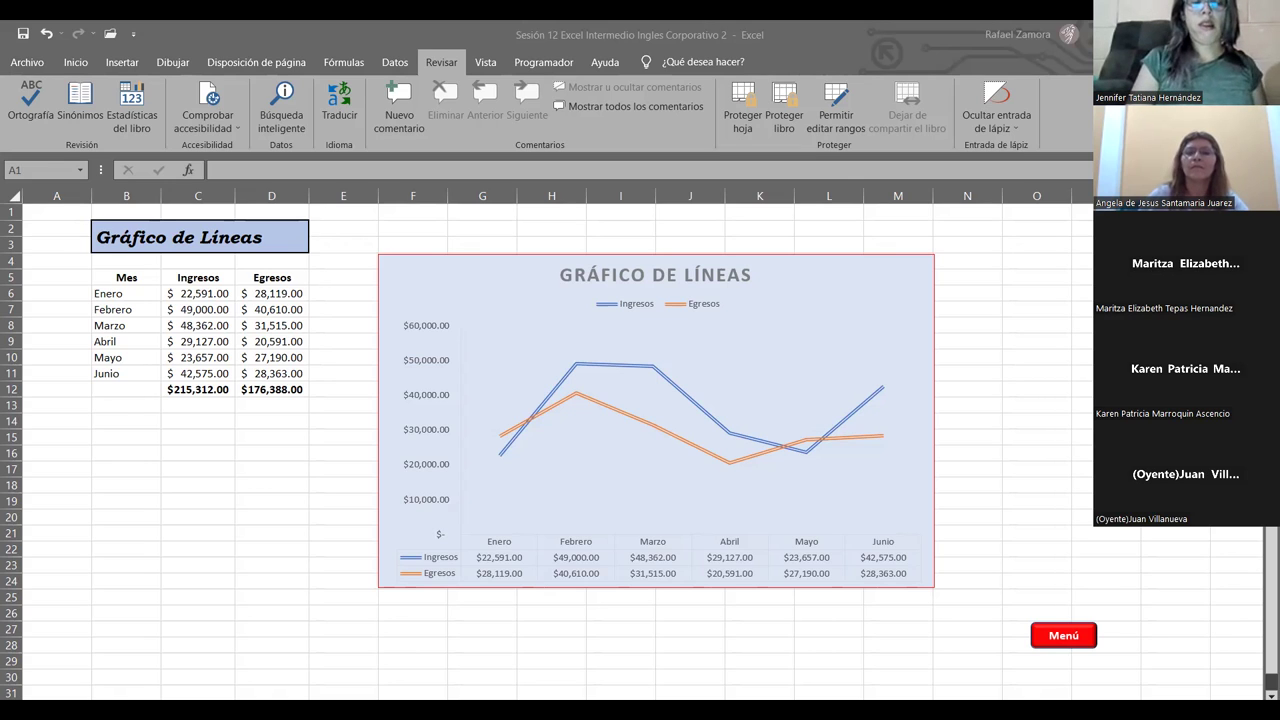
# - Review the workbook's information and protection details on the File page
pyautogui.click(418, 50)
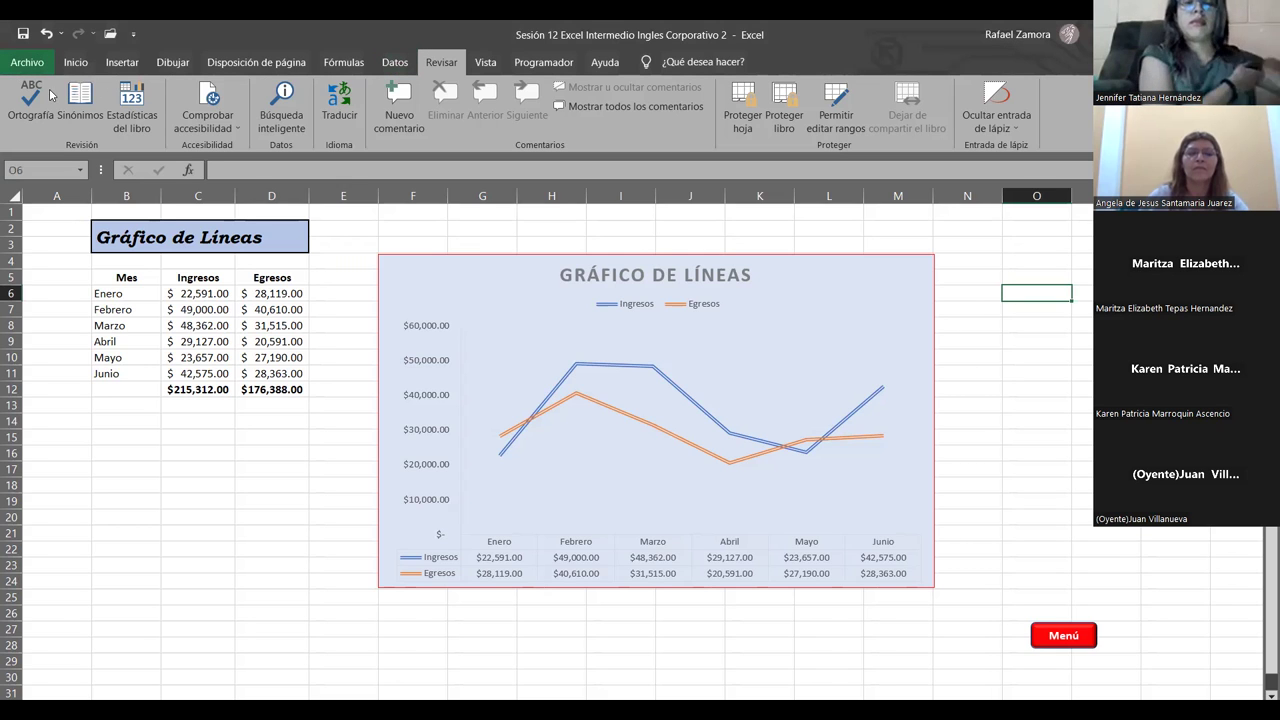
pyautogui.hotkey('alt', 'f')
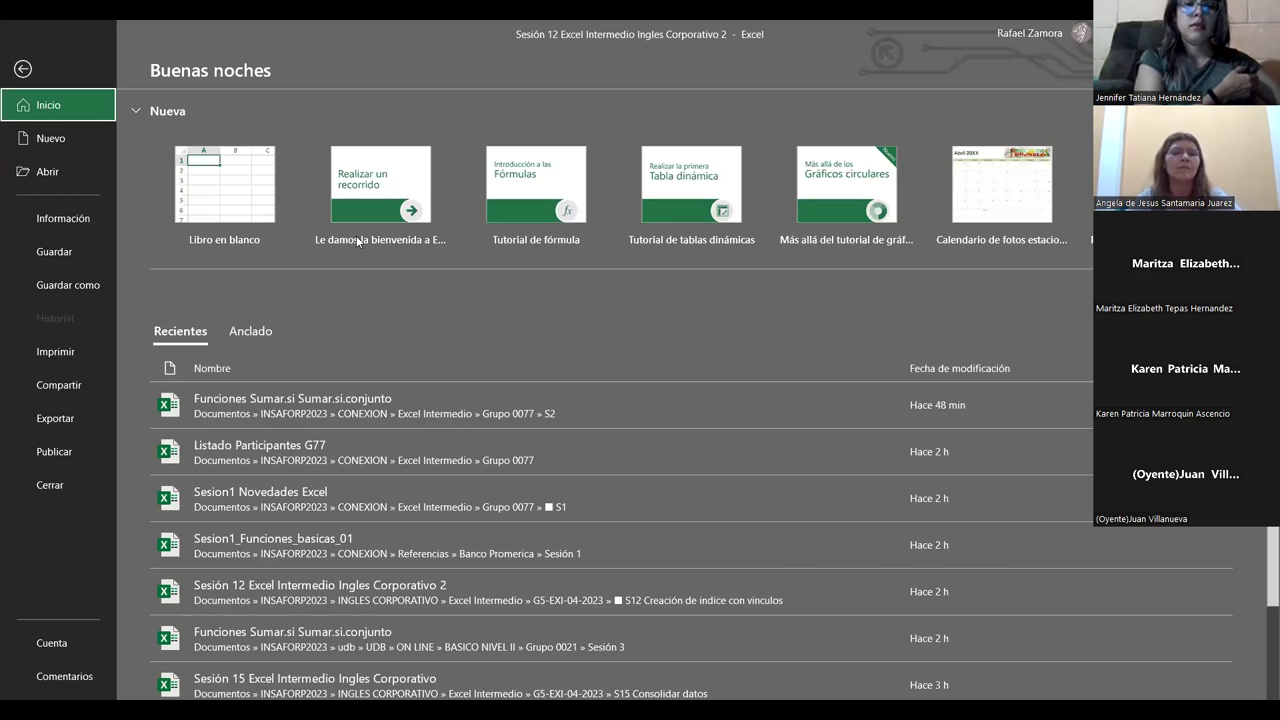
pyautogui.press('i')
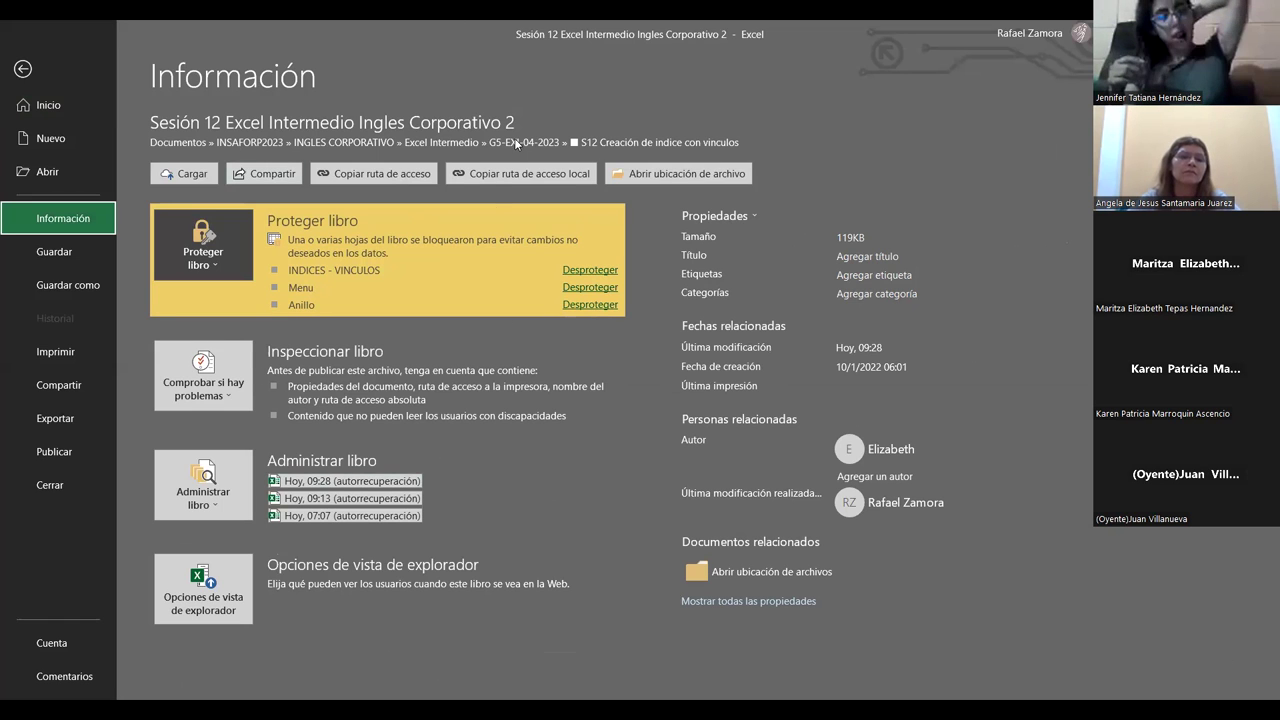
pyautogui.click(21, 78)
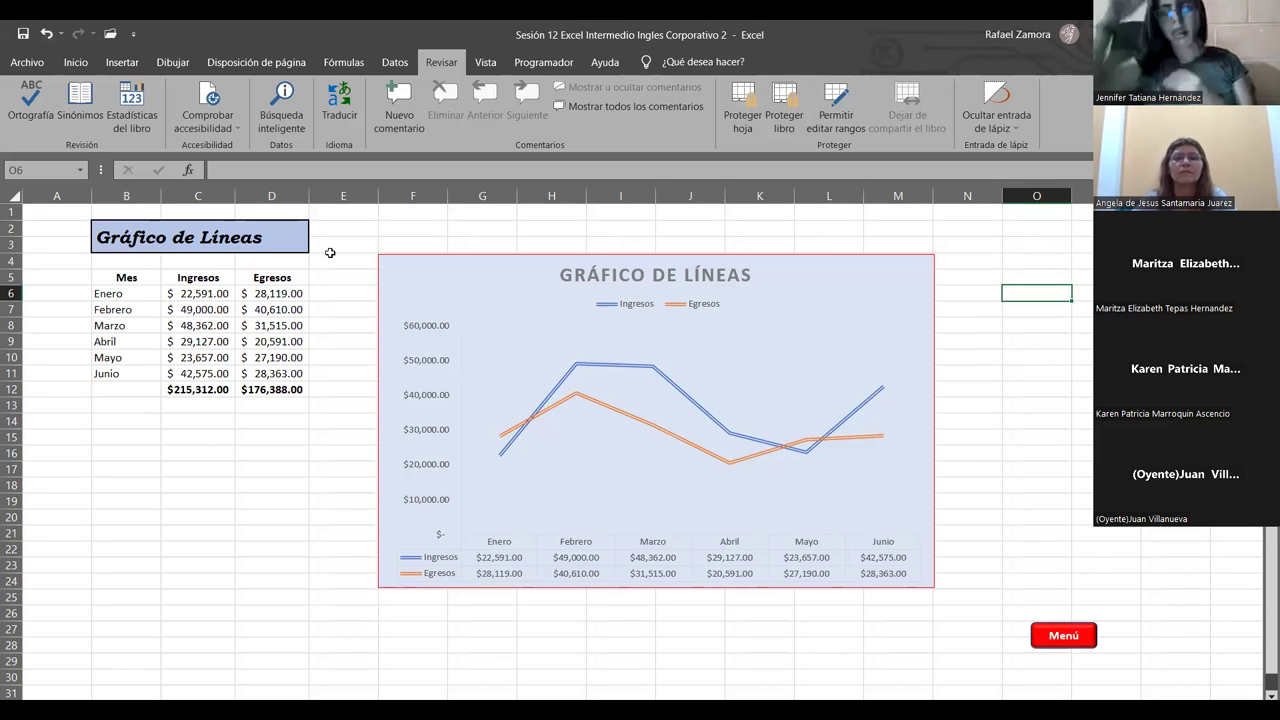
# - Inspect the whole sheet's cell protection settings without changing anything
pyautogui.click(342, 289)
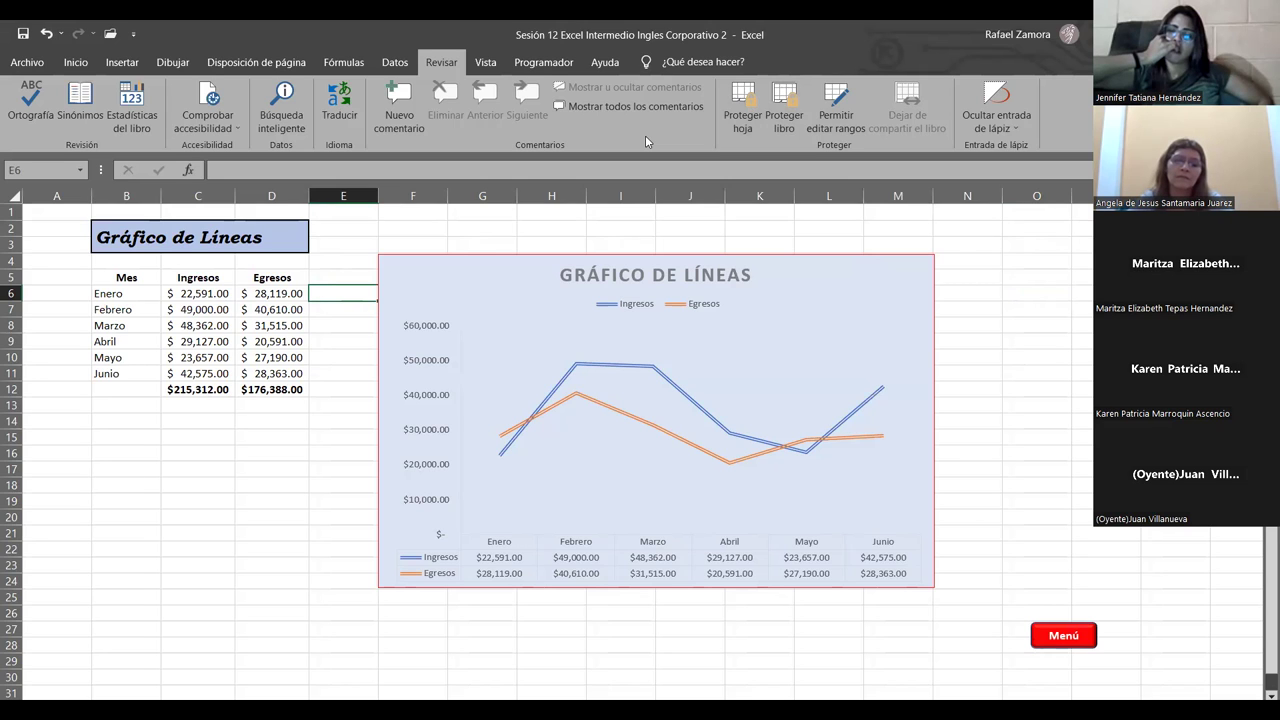
pyautogui.click(15, 194)
pyautogui.rightClick(17, 199)
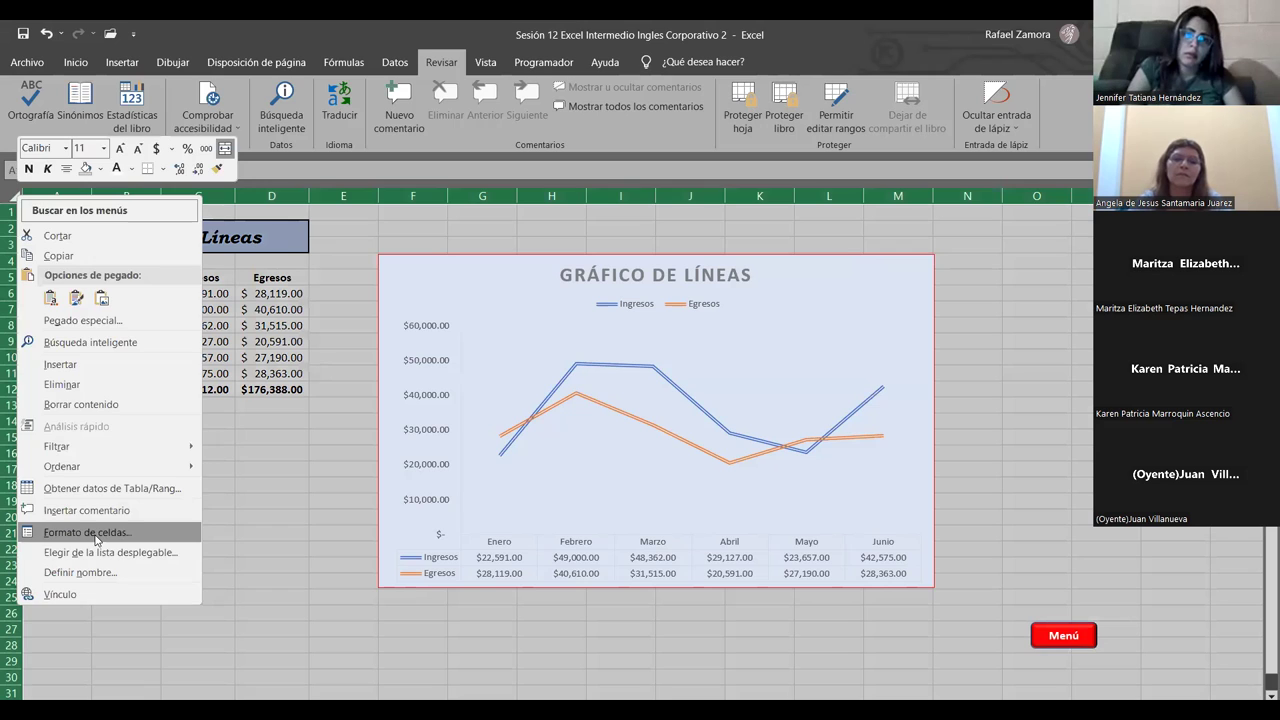
pyautogui.press('Return')
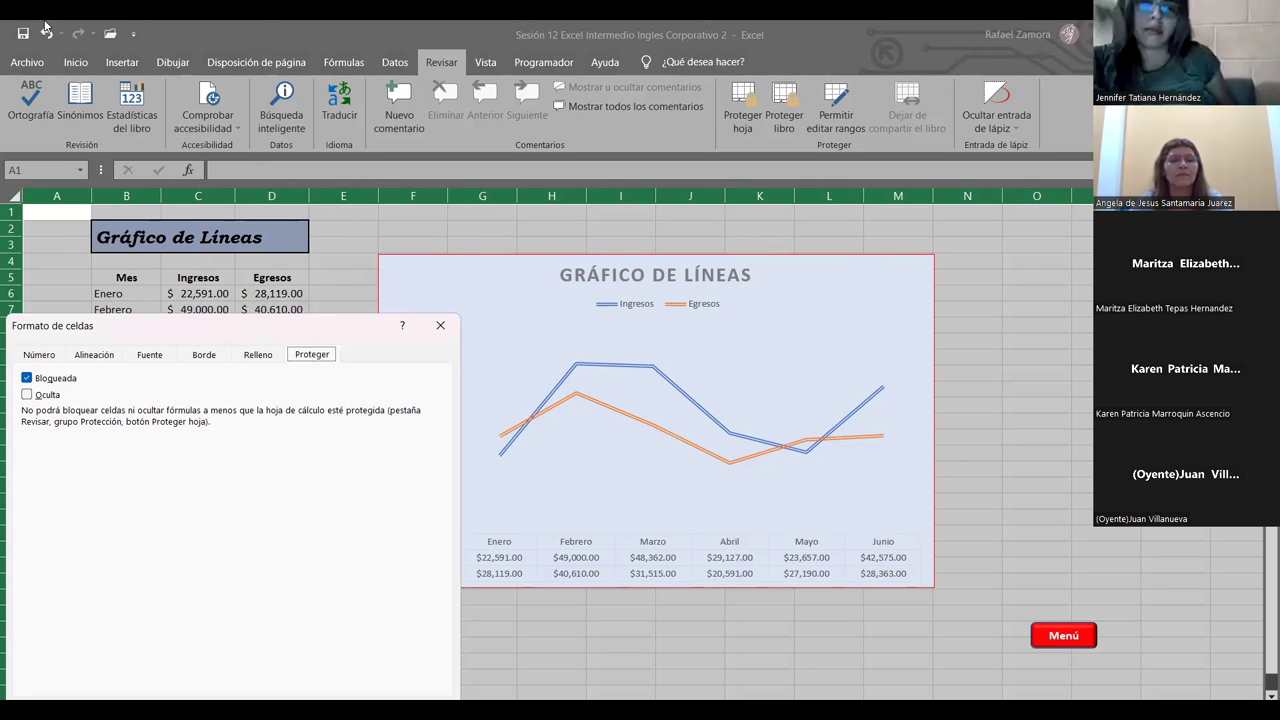
pyautogui.click(438, 338)
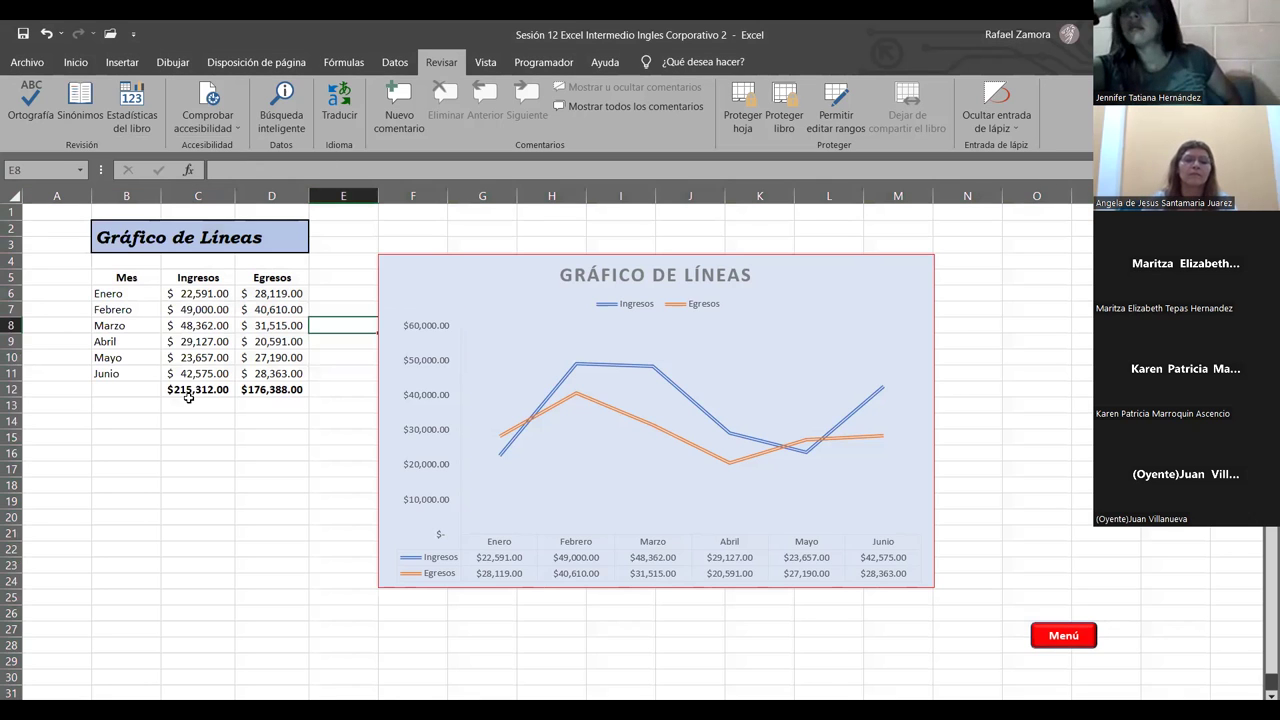
# - Check whether the Ingresos and Egresos monthly values are locked, then cancel
pyautogui.moveTo(185, 298); pyautogui.dragTo(261, 372)
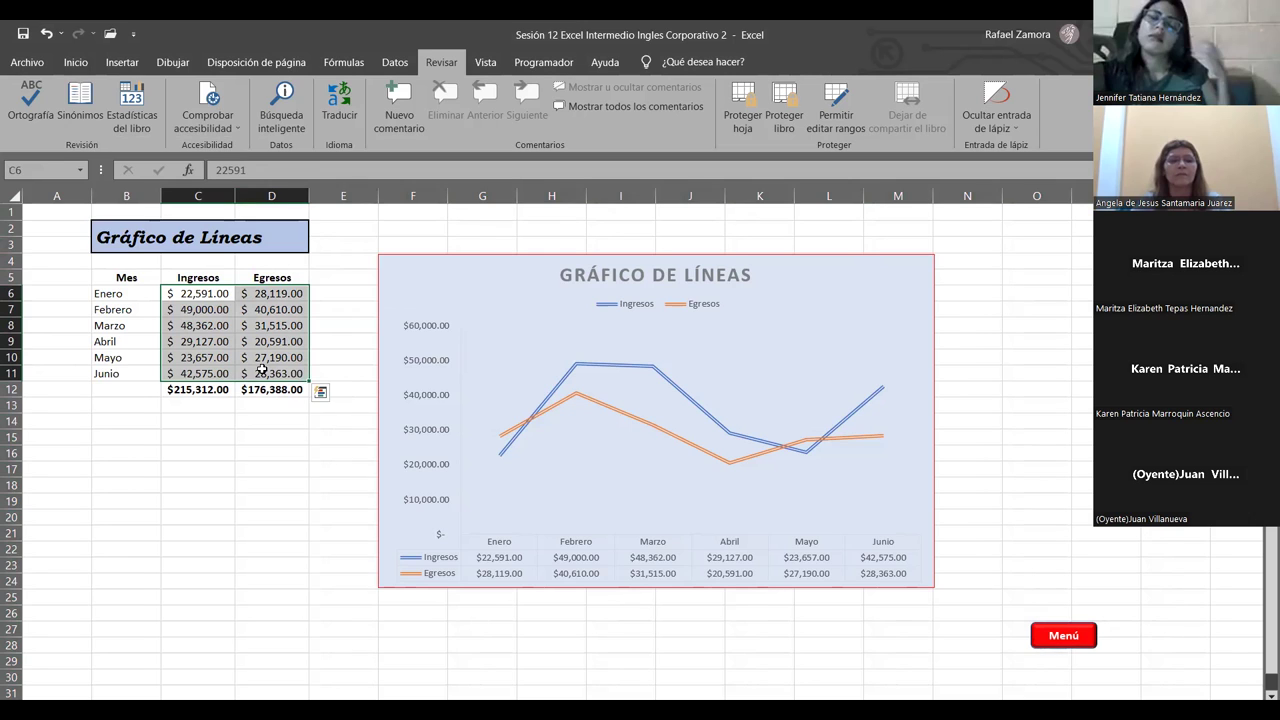
pyautogui.rightClick(261, 372)
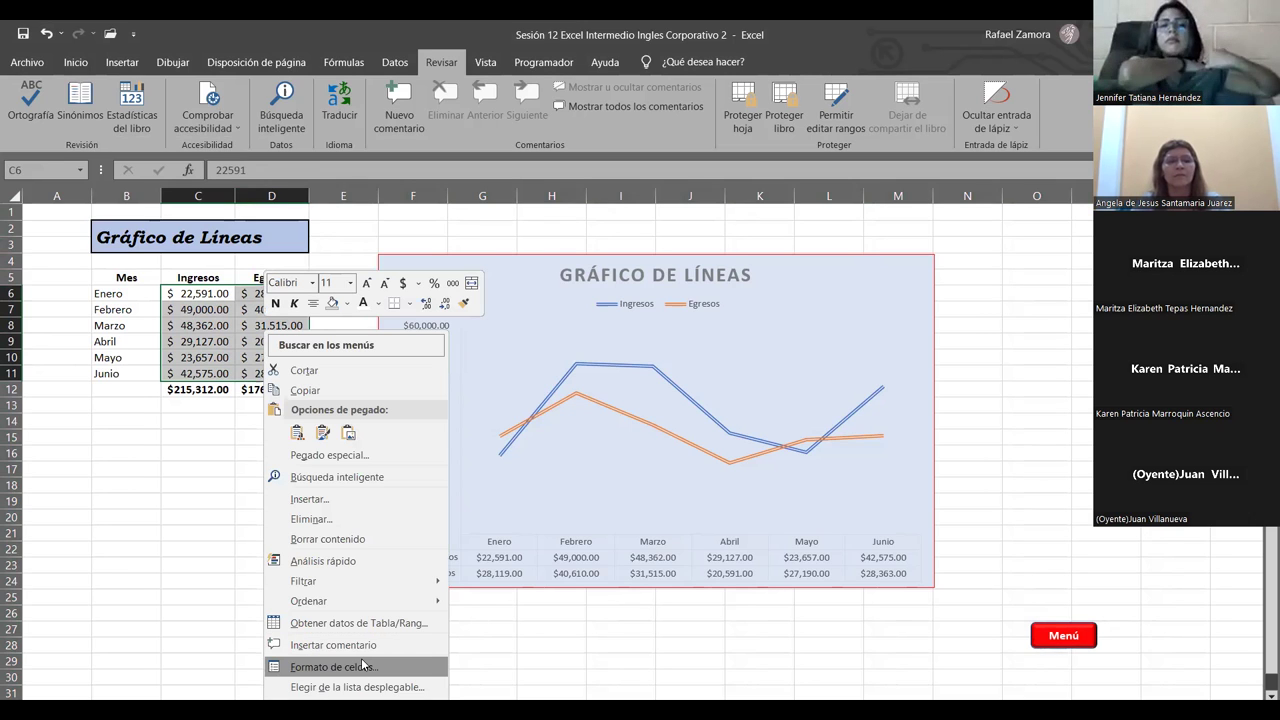
pyautogui.click(365, 664)
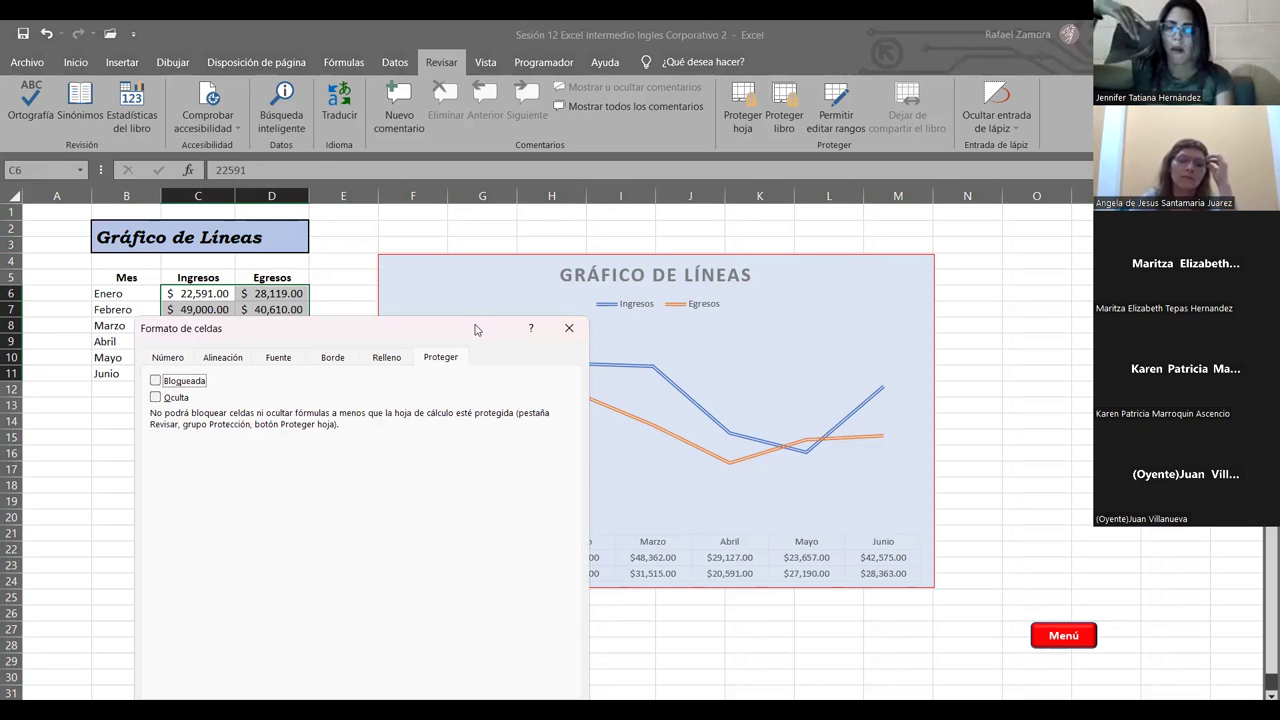
pyautogui.click(572, 528)
pyautogui.click(274, 482)
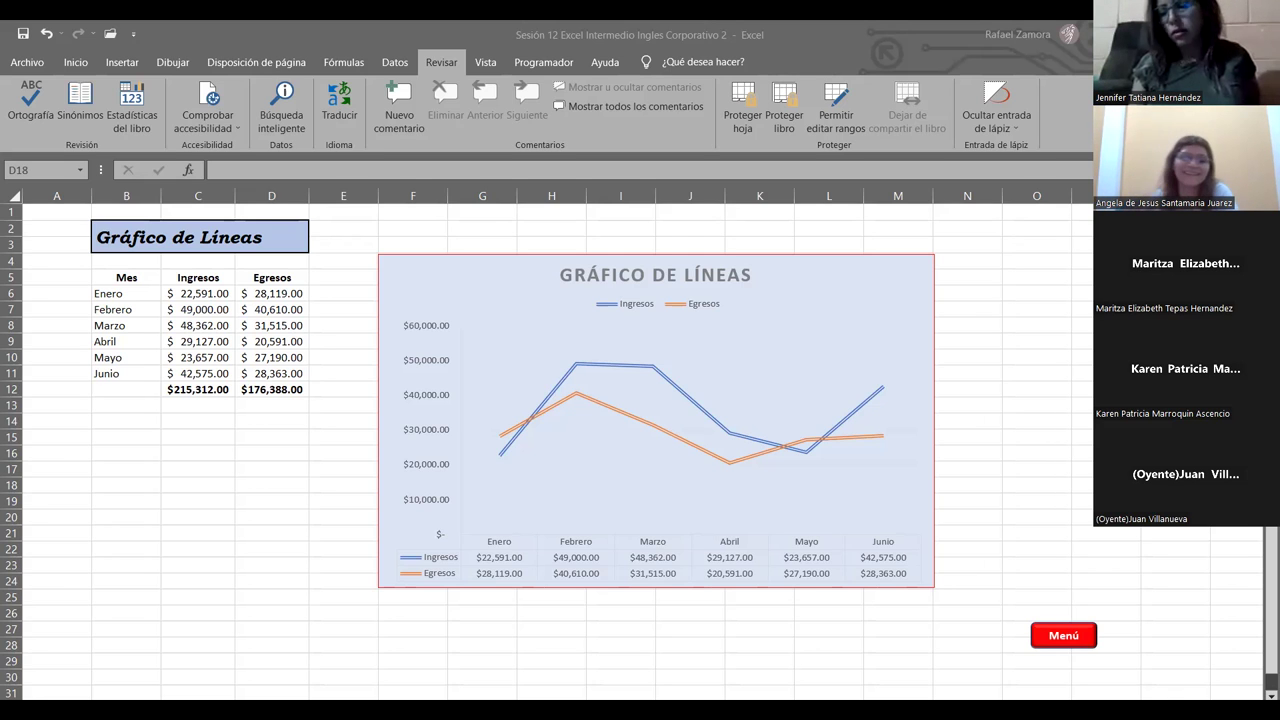
# - Switch to the Sesión 15 products workbook and review the January product list
pyautogui.hotkey('alt', 'Tab')
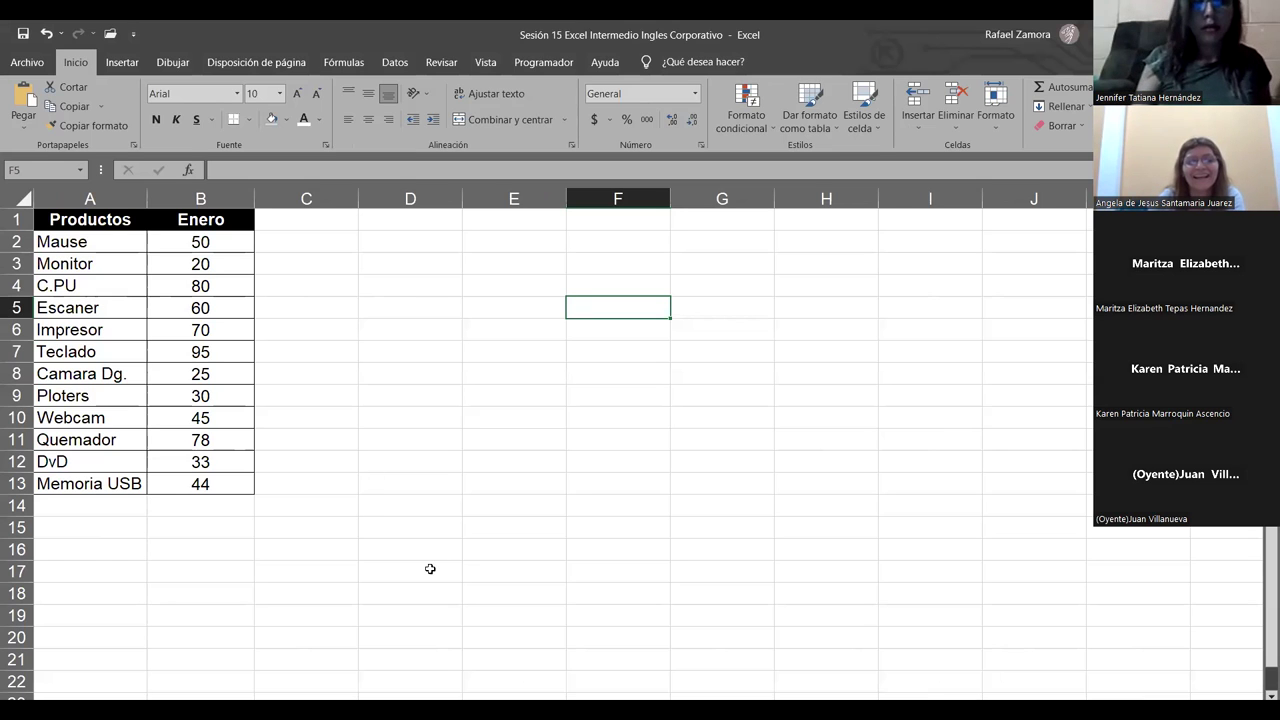
pyautogui.hotkey('alt', 'Tab')
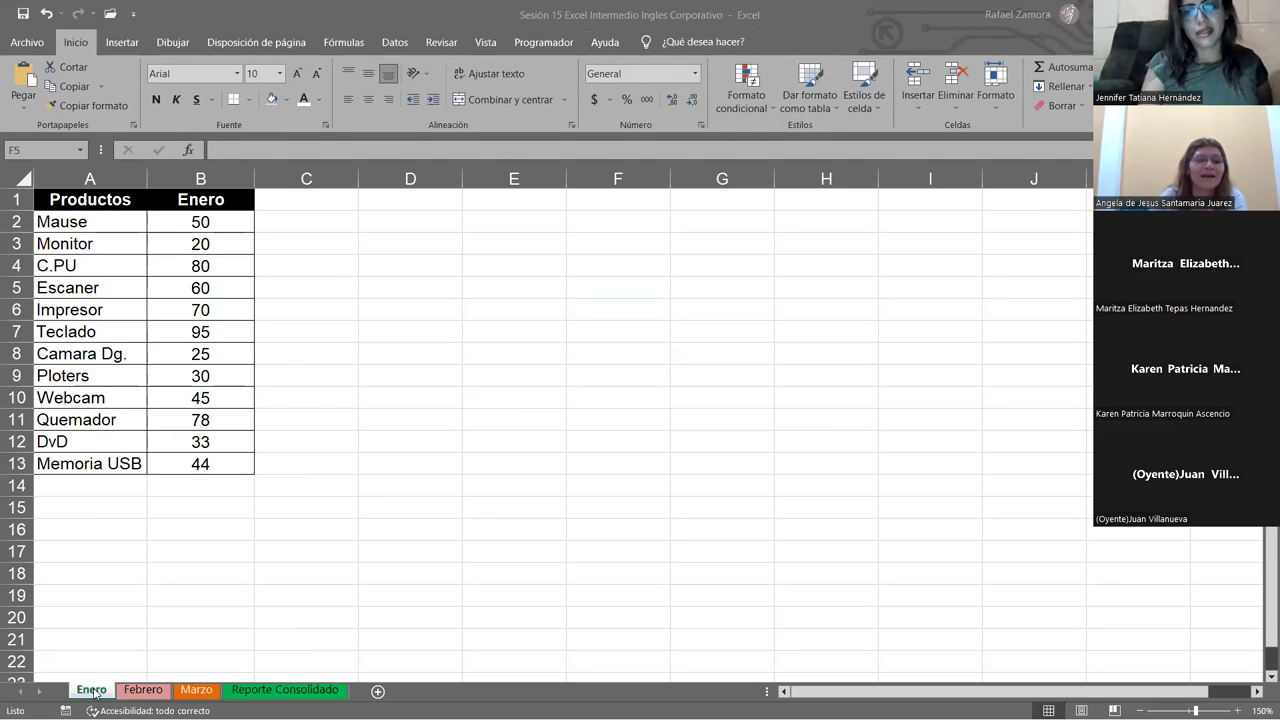
pyautogui.click(94, 692)
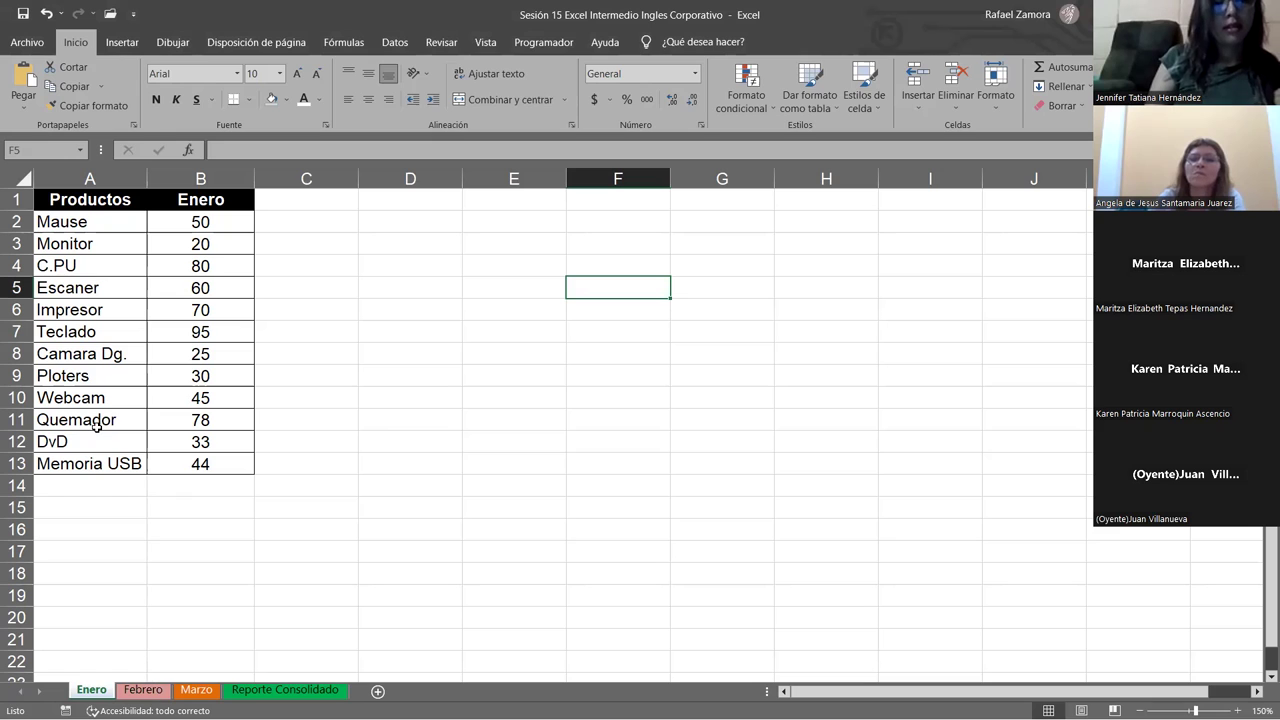
pyautogui.moveTo(100, 222); pyautogui.dragTo(248, 462)
pyautogui.click(344, 458)
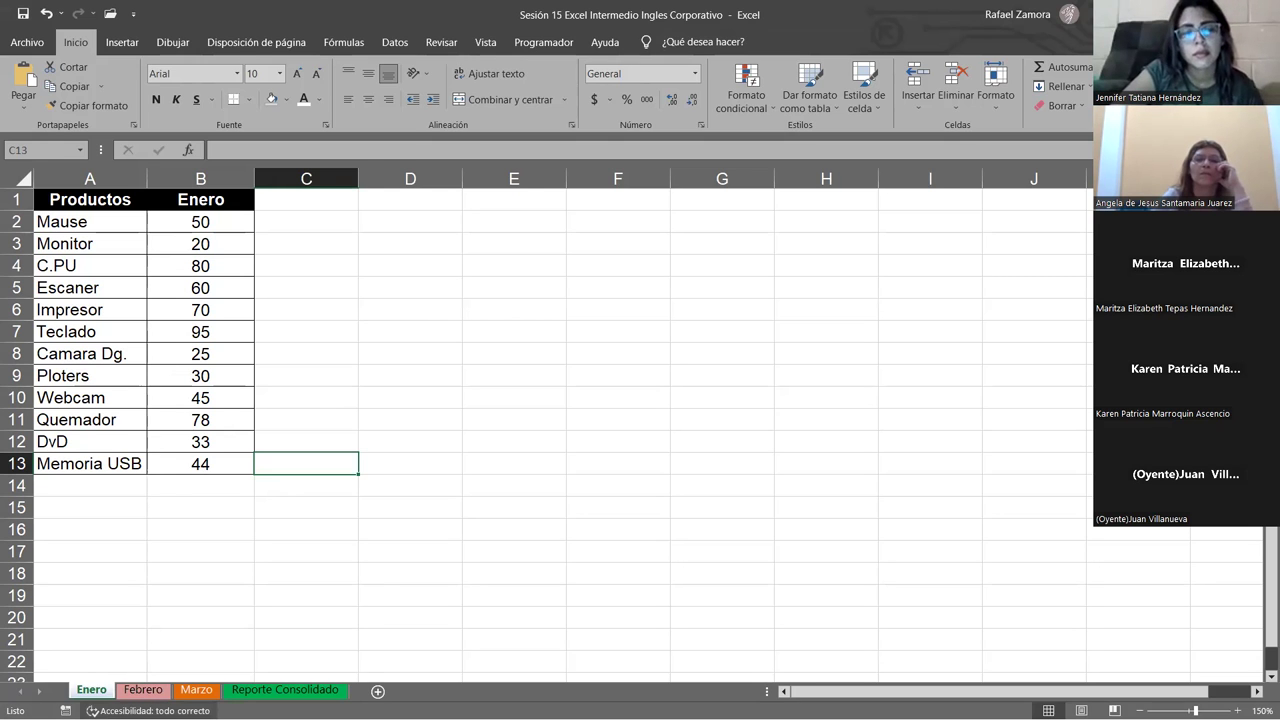
# - Go to the Marzo sheet and confirm quantities B2:B13 total 687
pyautogui.click(150, 710)
pyautogui.click(143, 690)
pyautogui.click(196, 690)
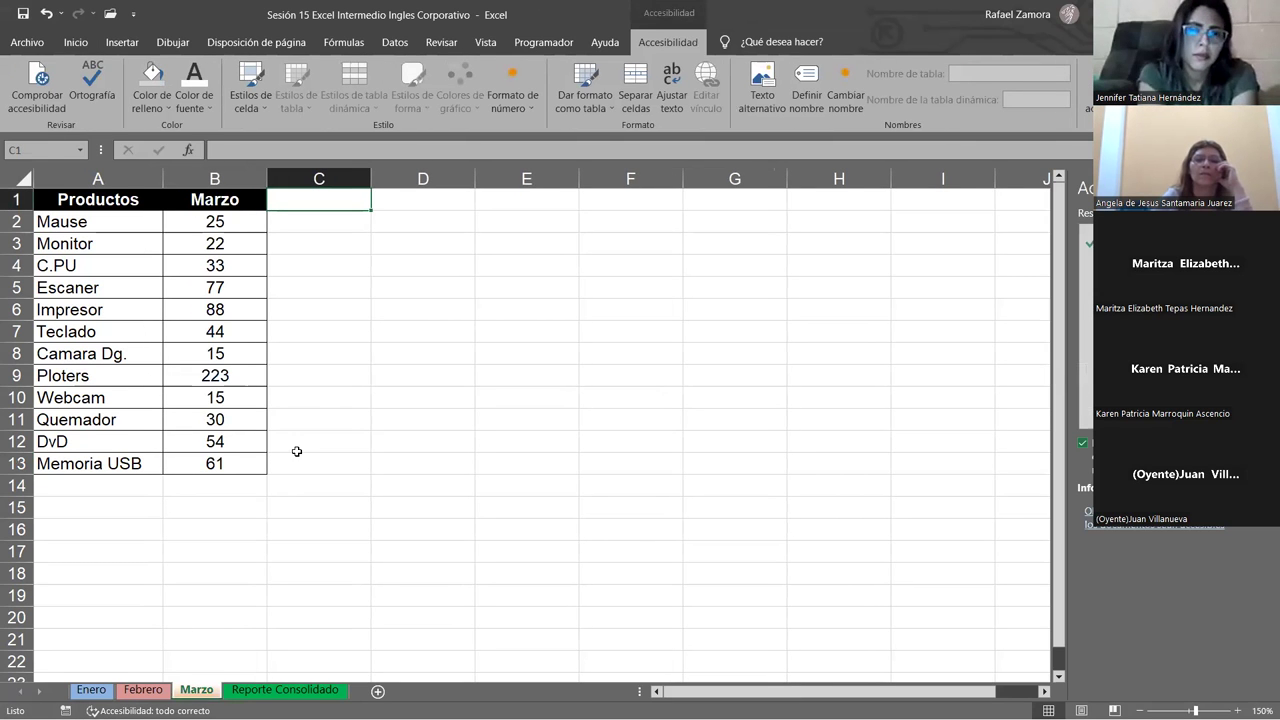
pyautogui.moveTo(215, 222); pyautogui.dragTo(225, 462)
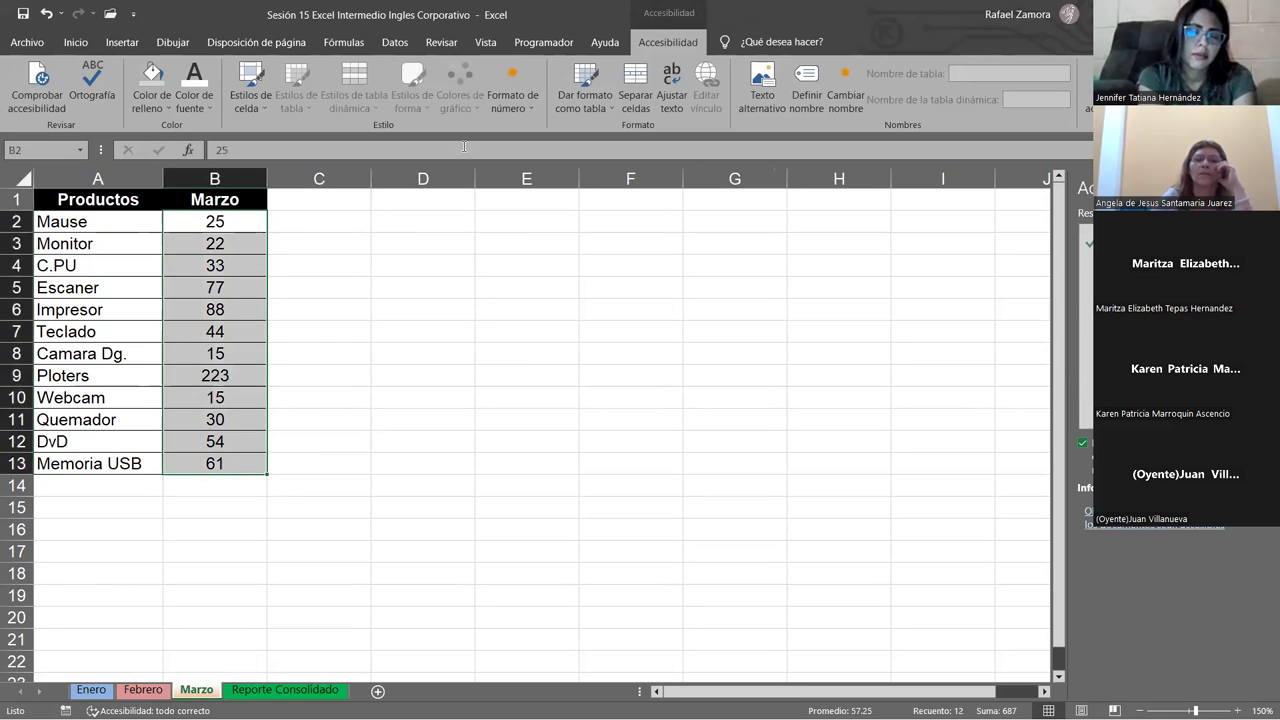
pyautogui.click(76, 42)
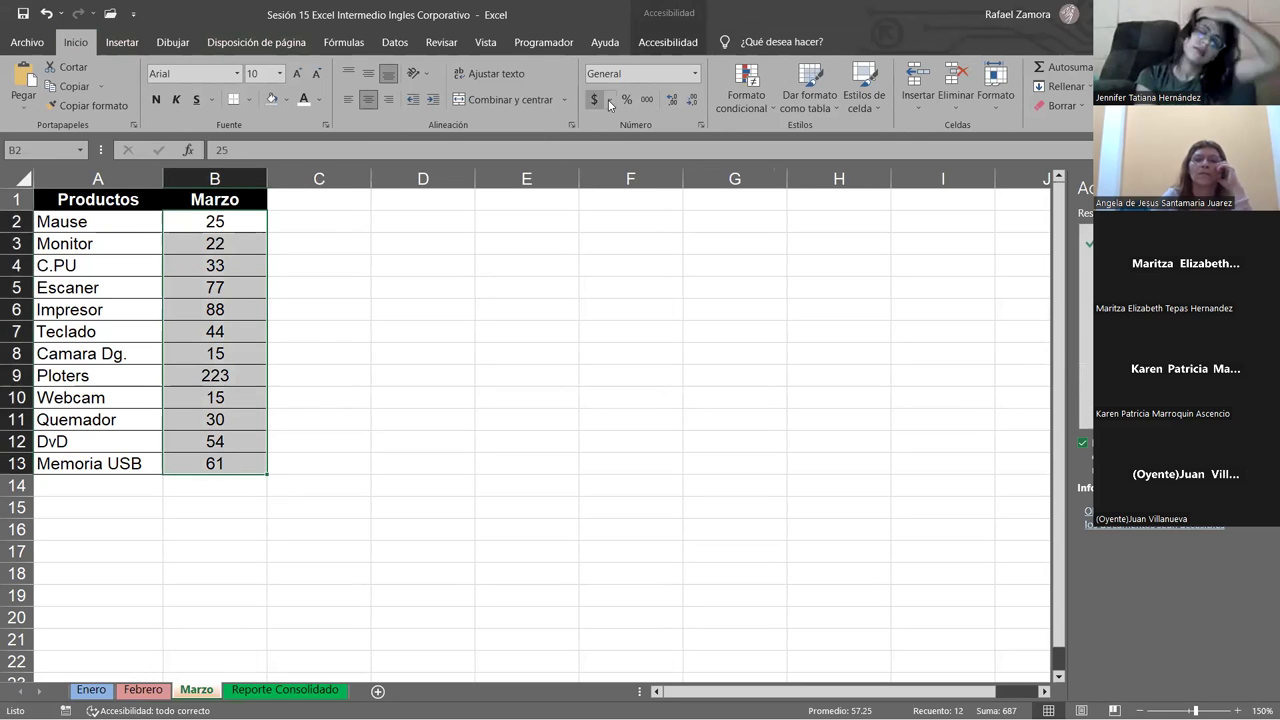
pyautogui.click(362, 404)
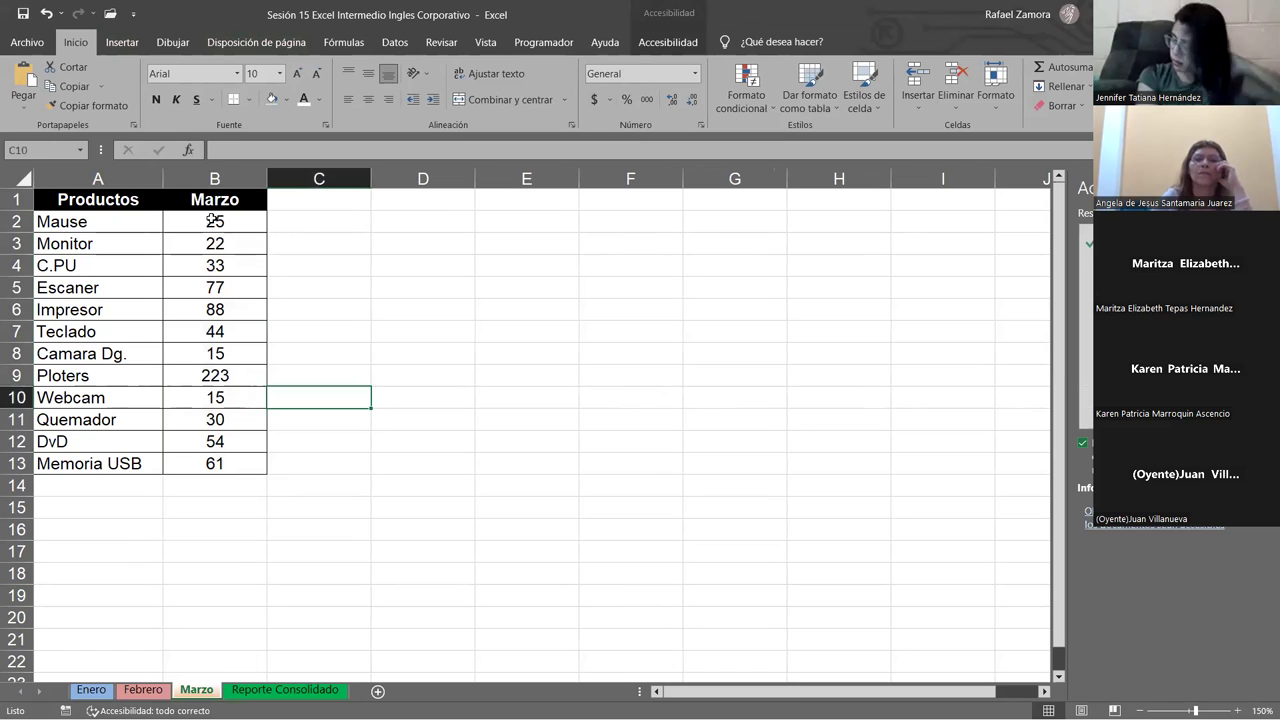
pyautogui.click(205, 220)
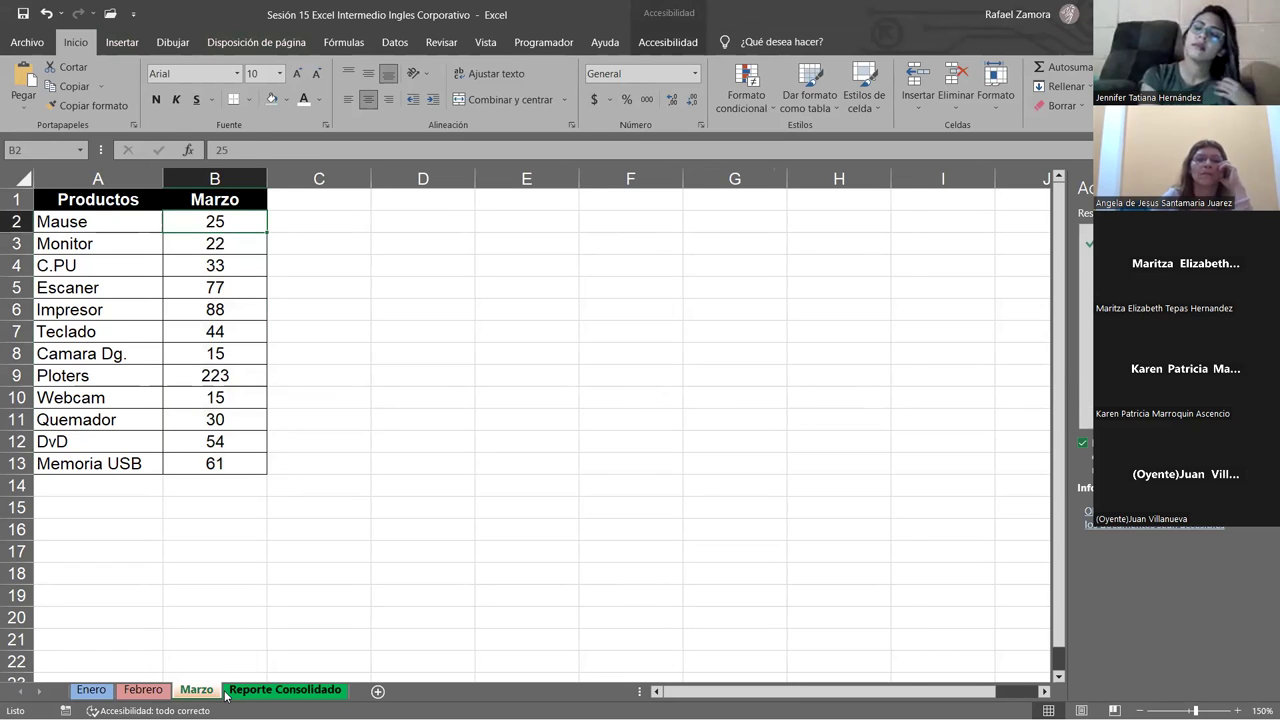
# - Open the Reporte Consolidado sheet and choose D4 as the Cantidades destination
pyautogui.click(285, 689)
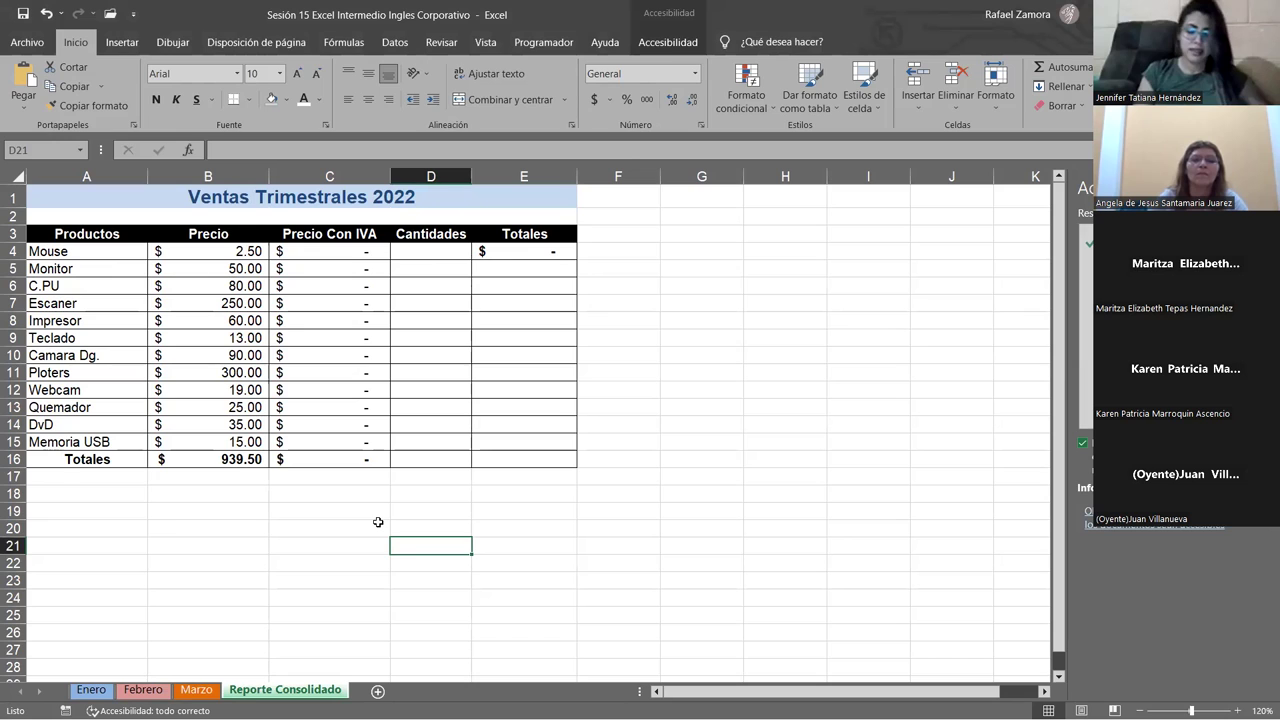
pyautogui.click(464, 354)
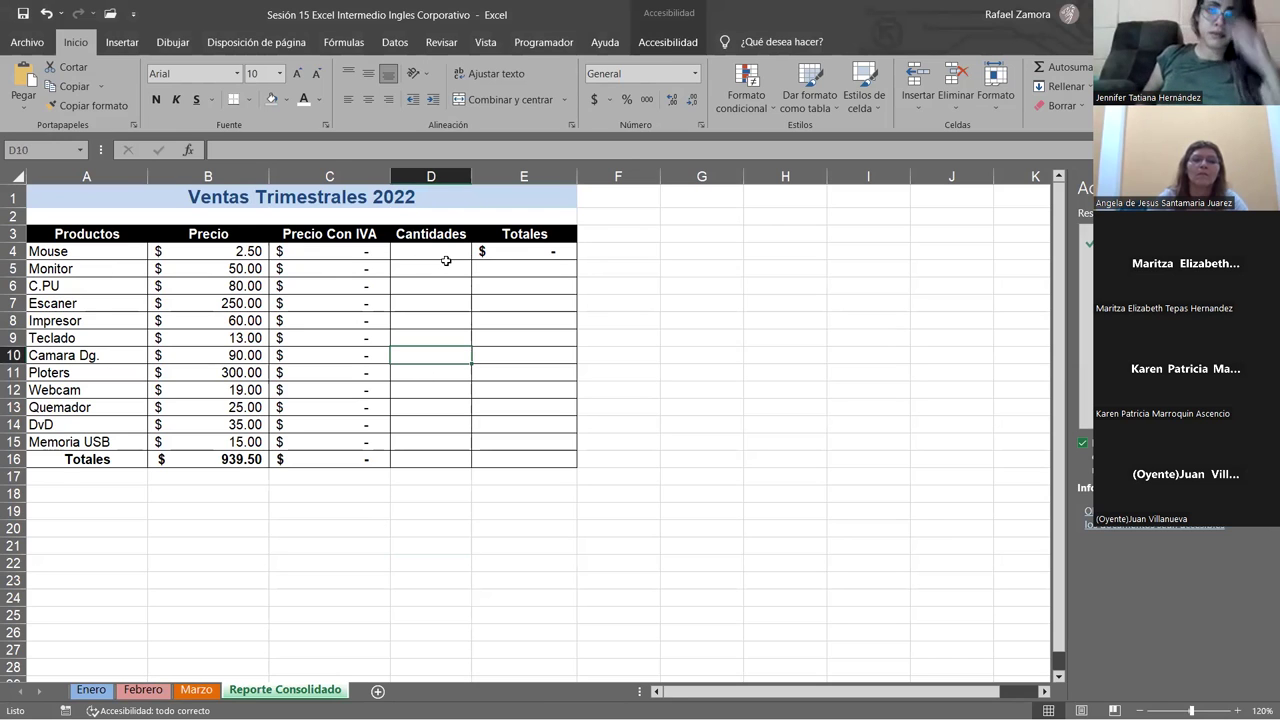
pyautogui.click(446, 258)
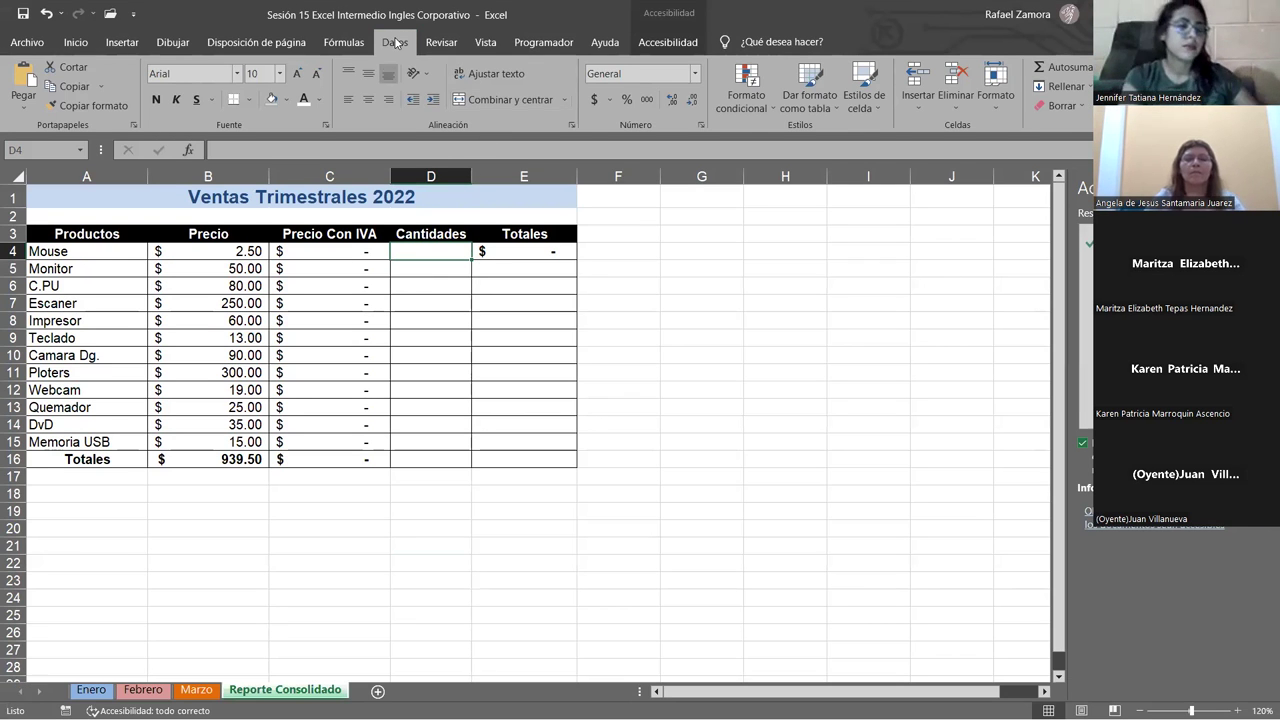
pyautogui.click(397, 42)
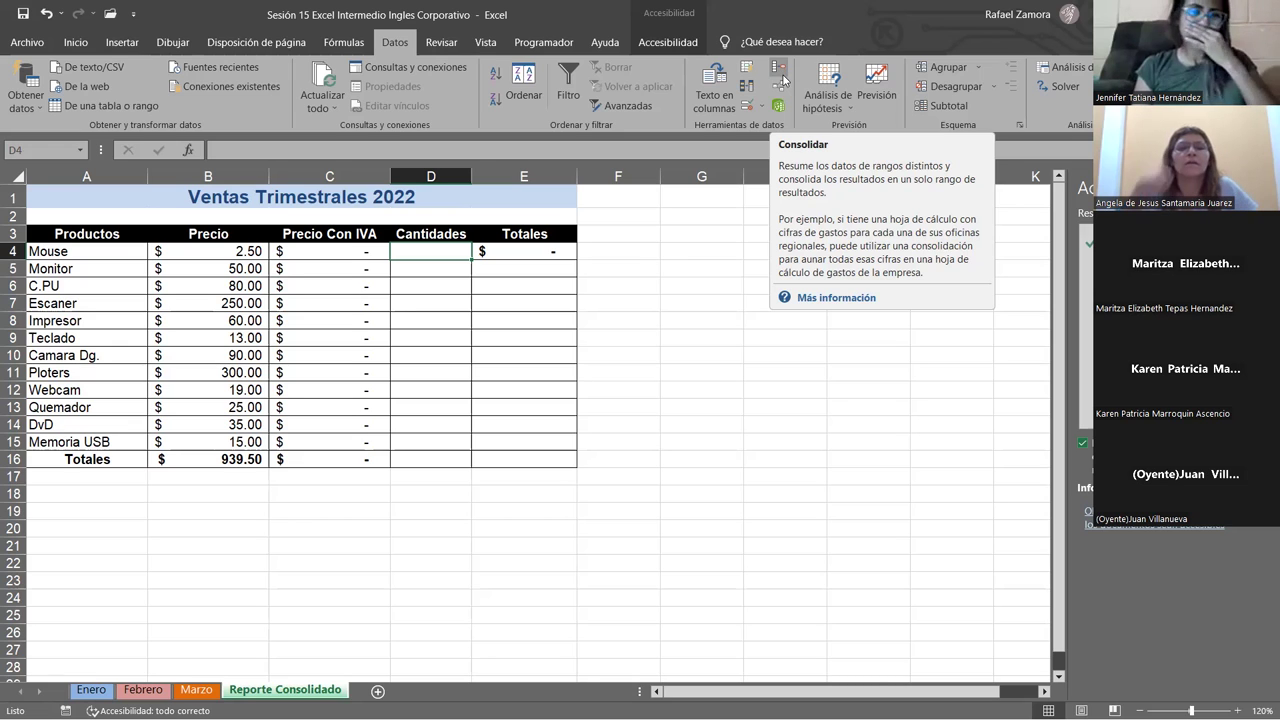
# - Delete the Enero, Febrero and Marzo references from Consolidar and close it unapplied
pyautogui.click(778, 67)
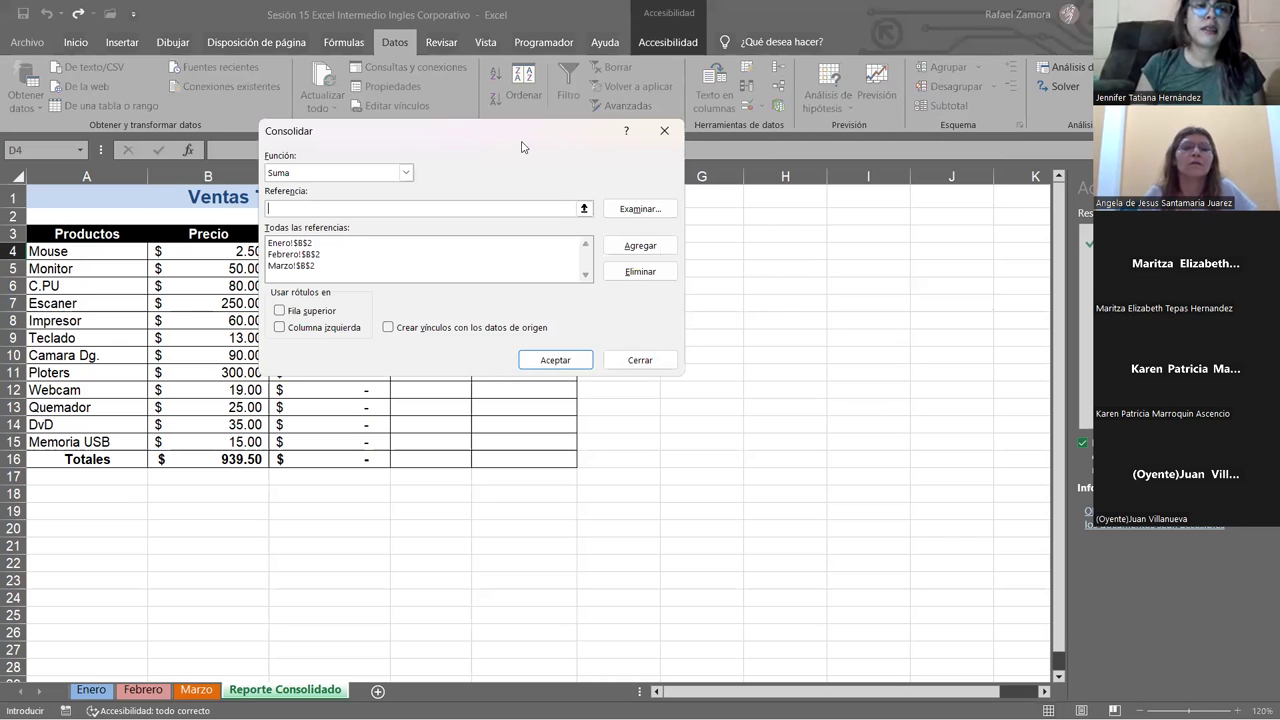
pyautogui.moveTo(521, 147); pyautogui.dragTo(854, 214)
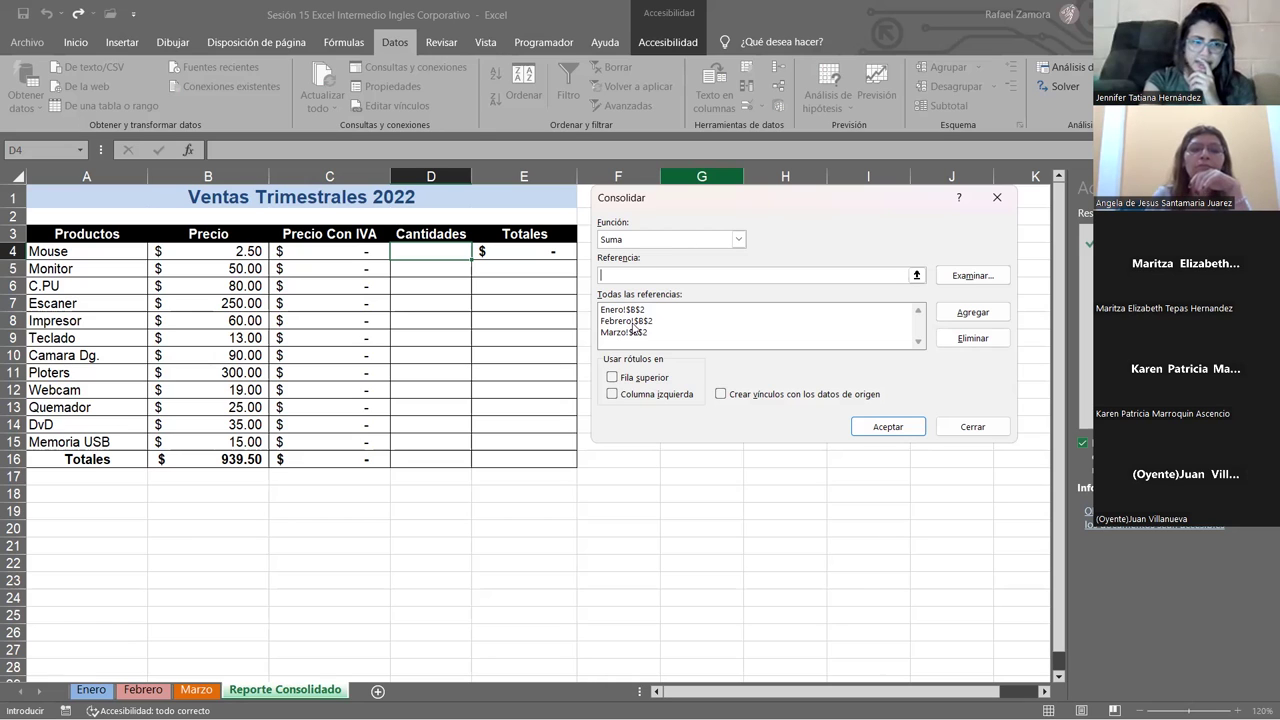
pyautogui.click(645, 310)
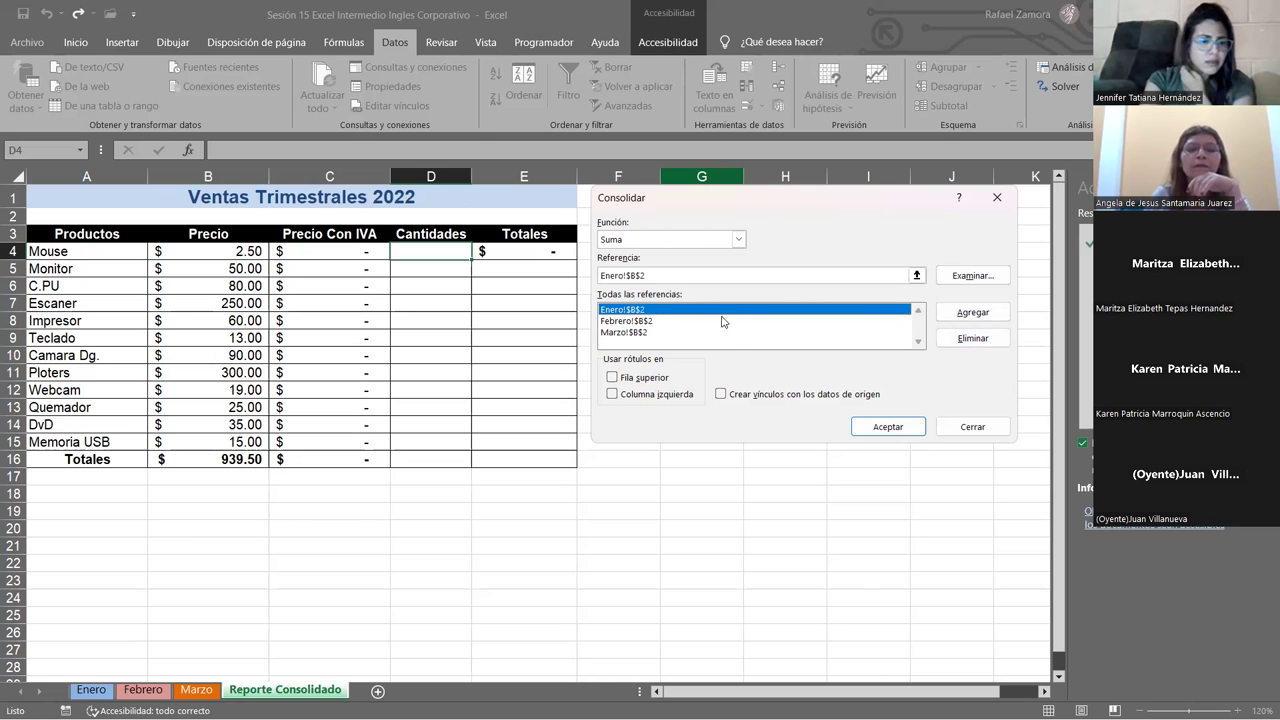
pyautogui.click(970, 338)
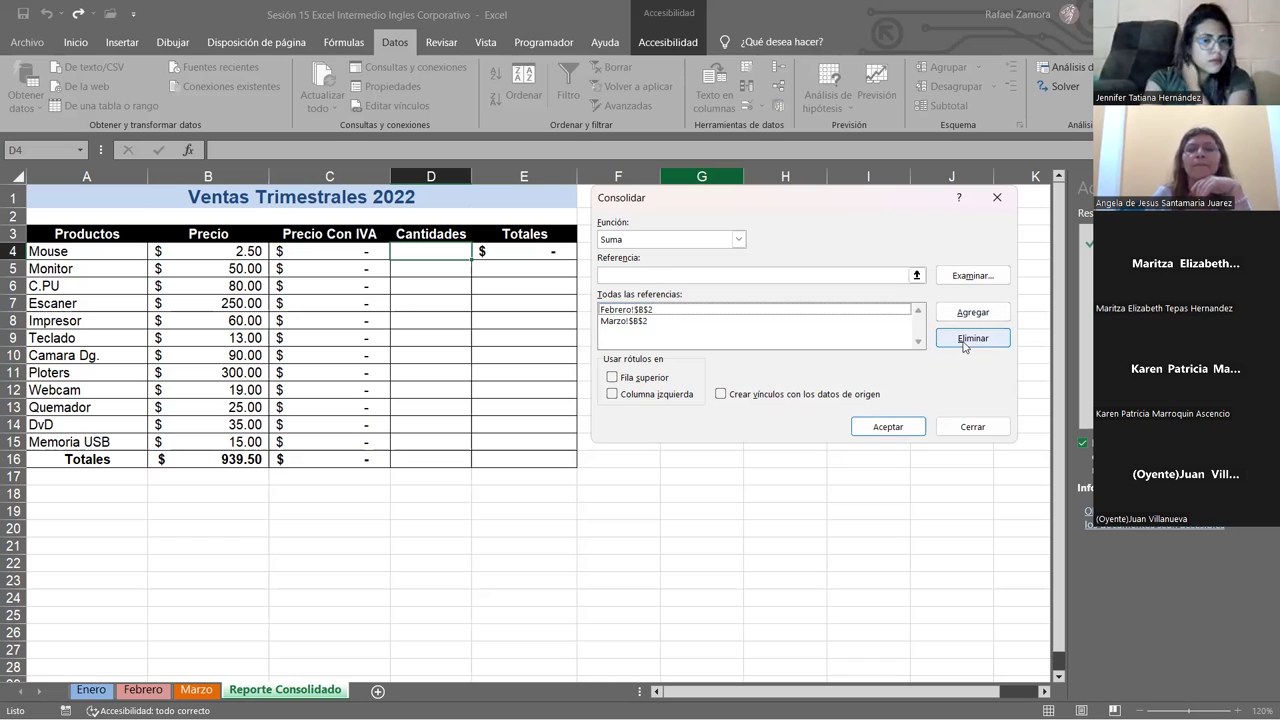
pyautogui.click(729, 311)
pyautogui.click(970, 338)
pyautogui.click(747, 311)
pyautogui.click(970, 338)
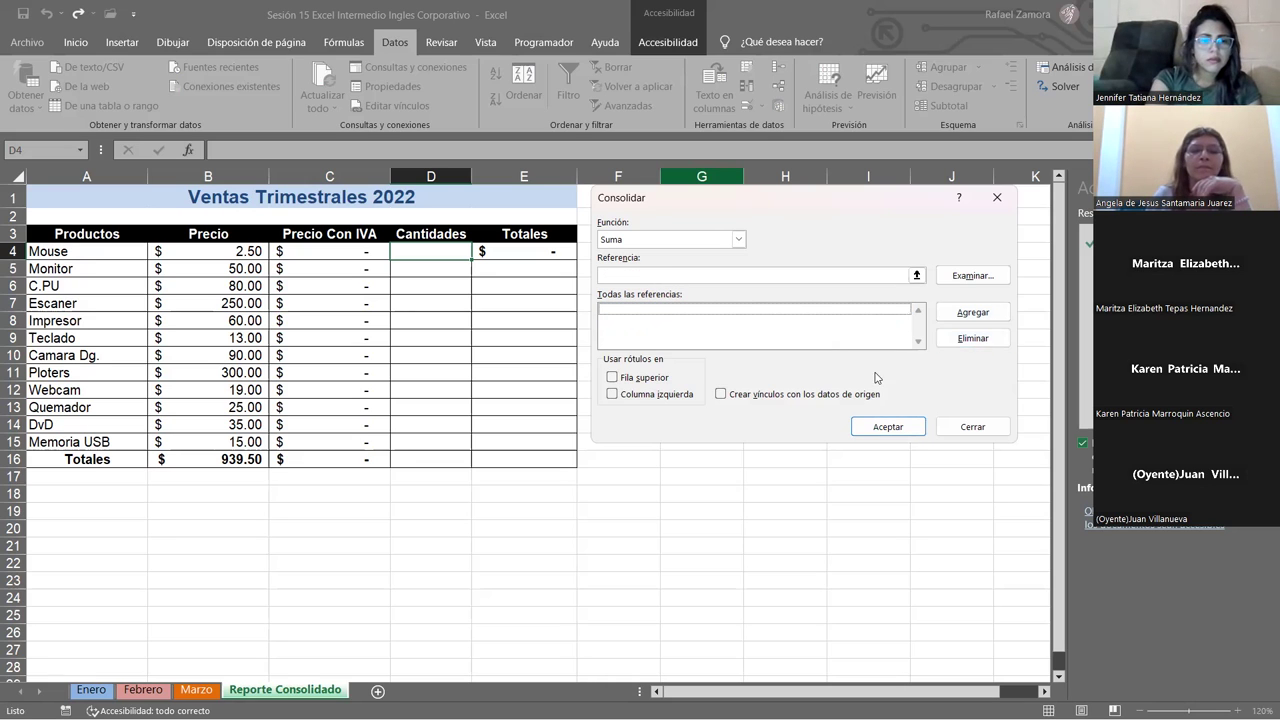
pyautogui.click(890, 427)
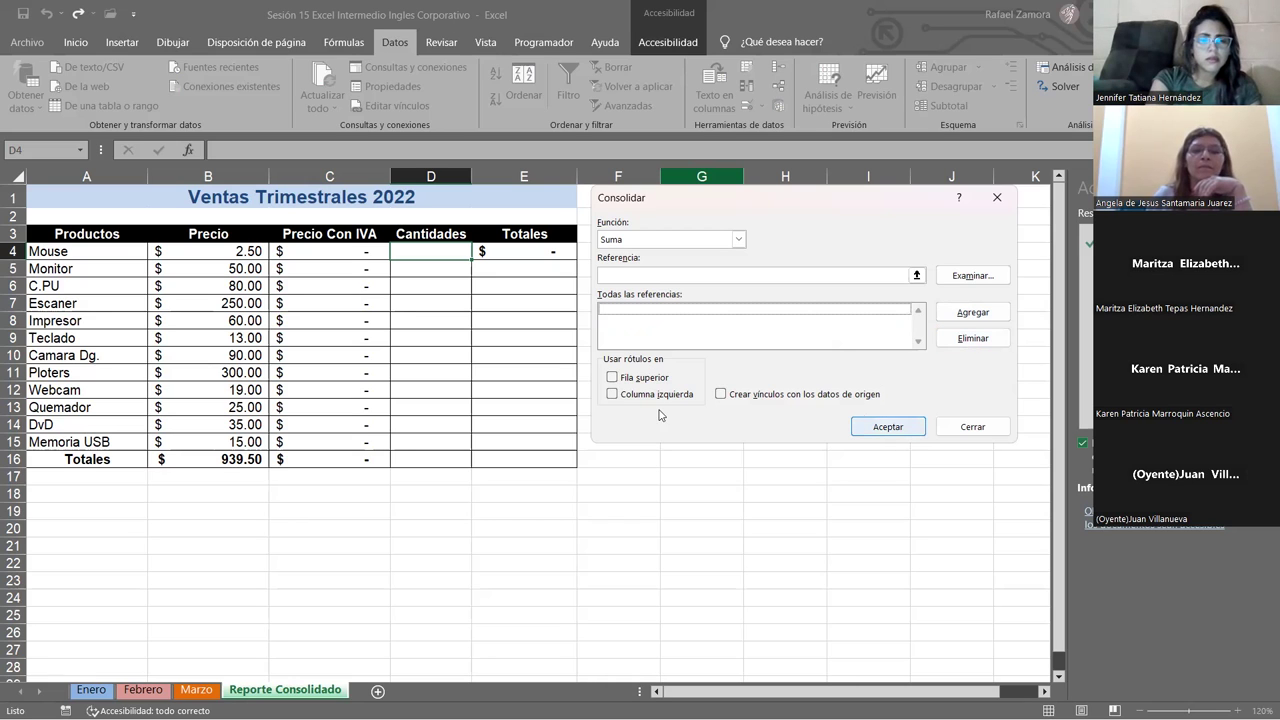
pyautogui.press('Escape')
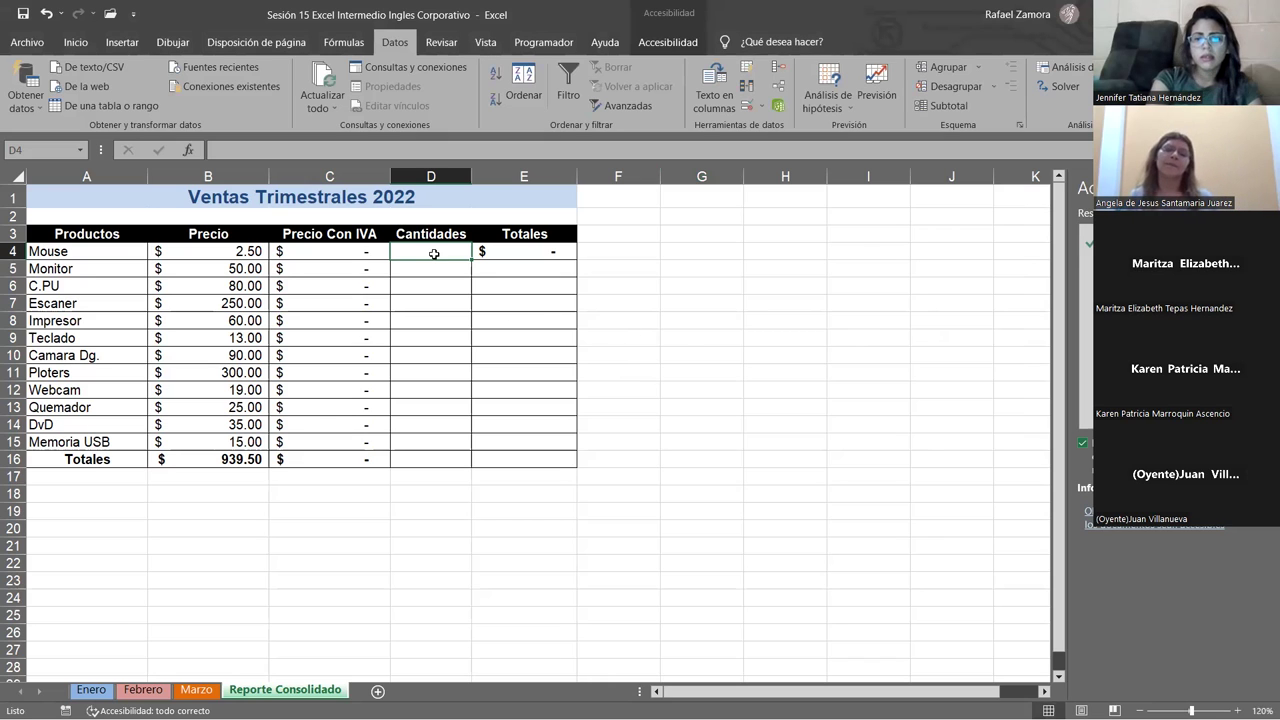
# - Reopen the Consolidar dialog from the Datos data tools
pyautogui.click(785, 74)
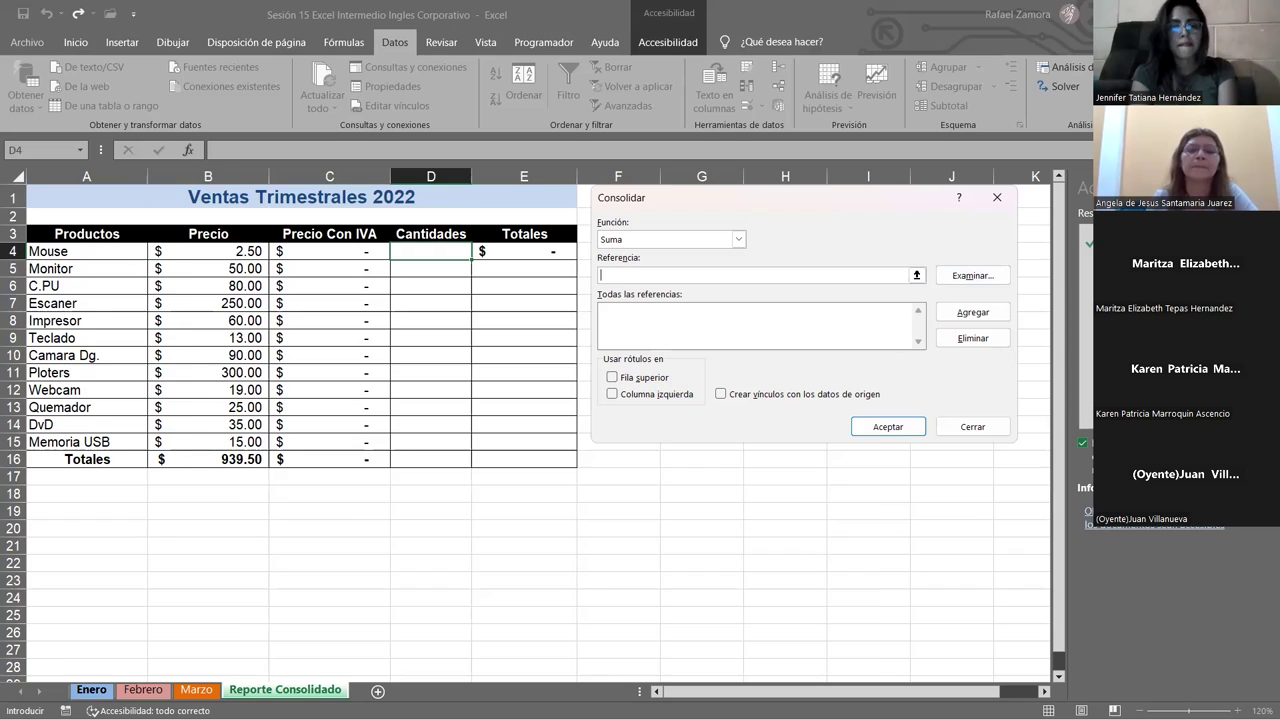
# - Add Enero!$B$2 to the consolidation references and enter Febrero's B2 next
pyautogui.click(91, 690)
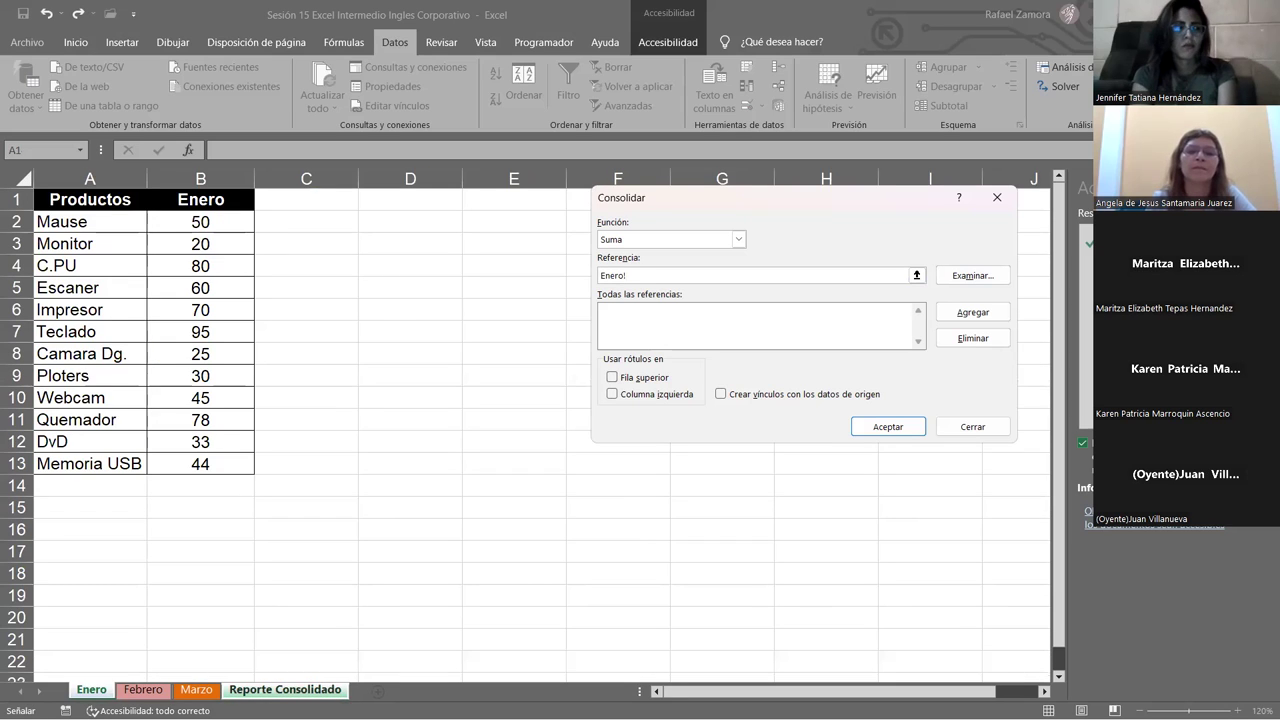
pyautogui.click(218, 221)
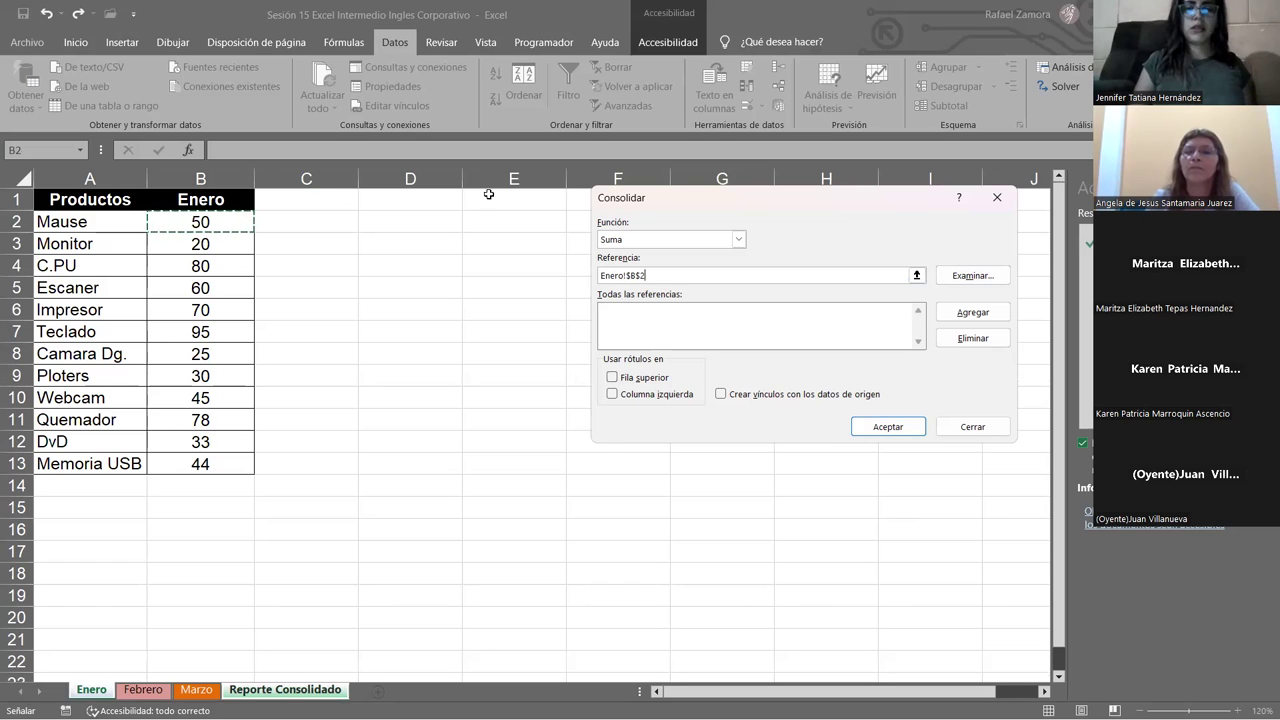
pyautogui.click(980, 314)
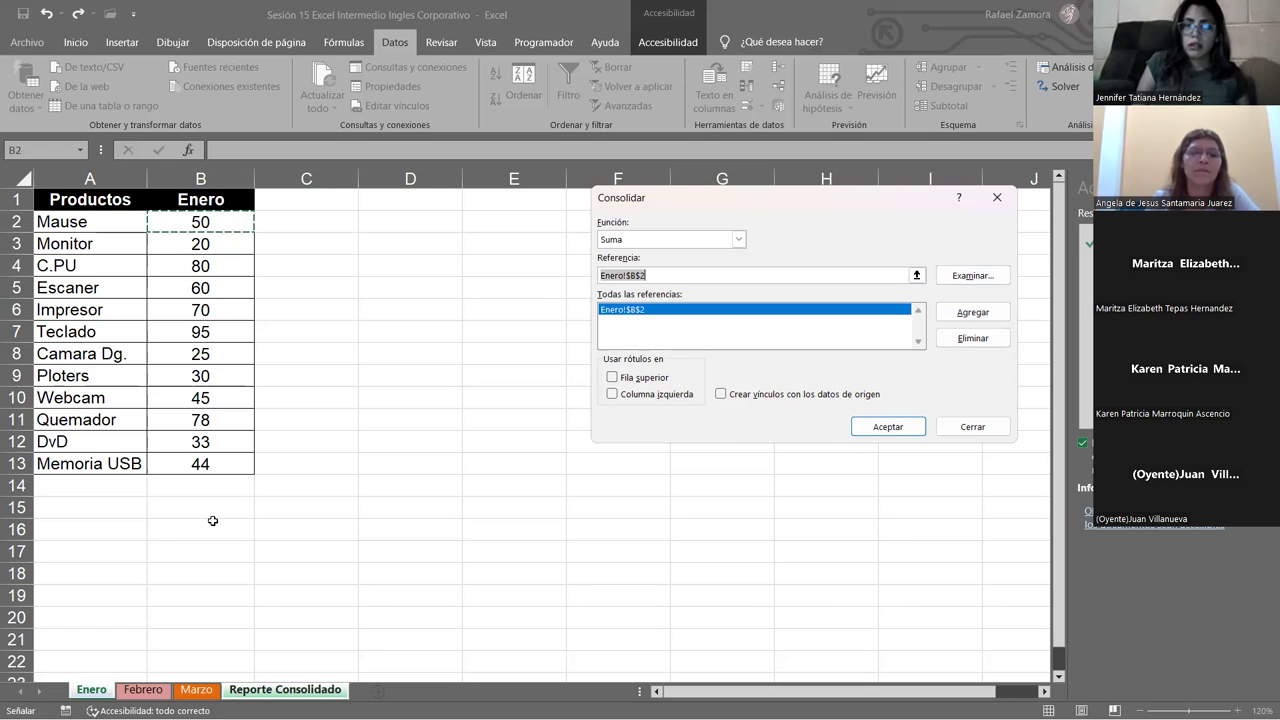
pyautogui.click(143, 690)
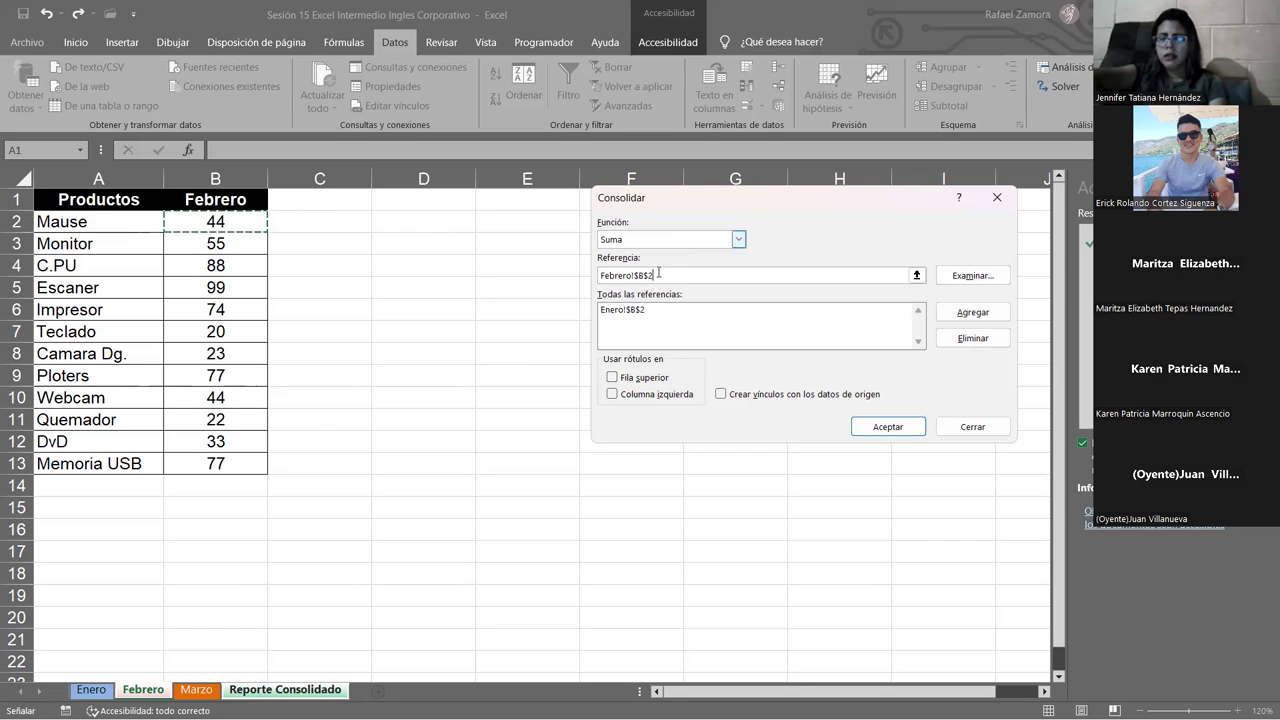
# - Add Febrero!$B$2 to the references and enter Marzo's B2 next
pyautogui.click(984, 314)
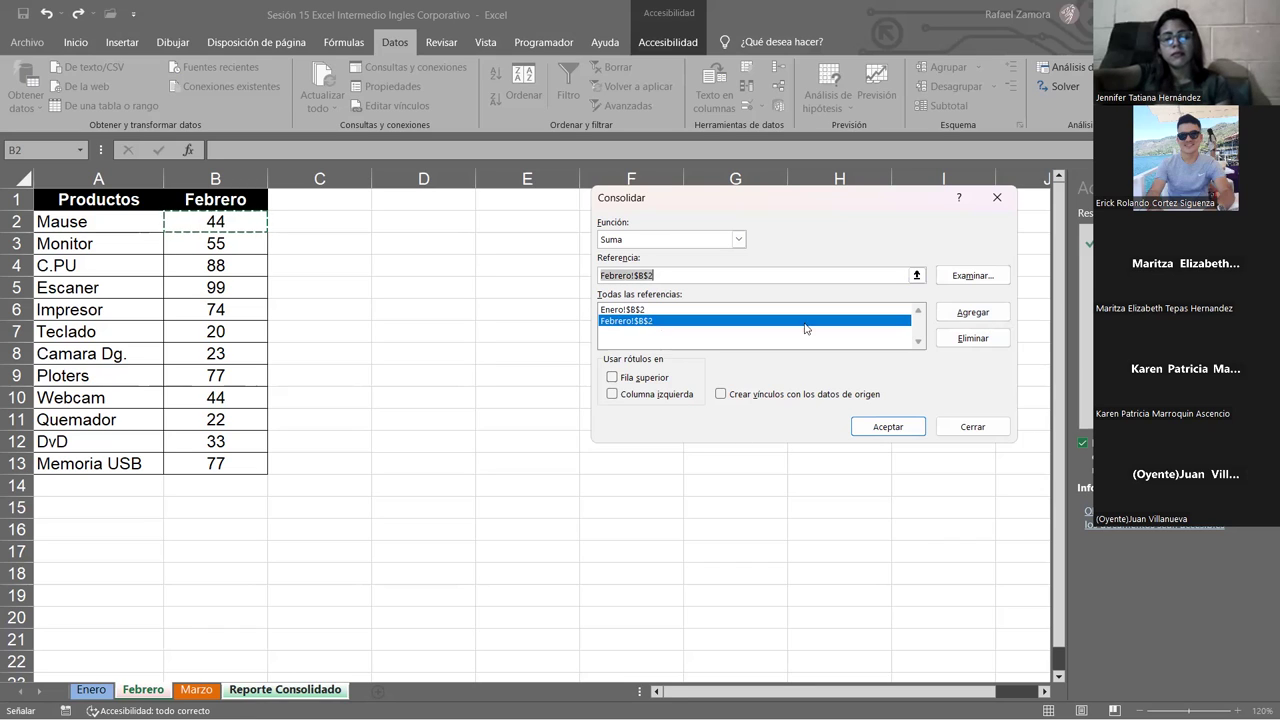
pyautogui.click(197, 690)
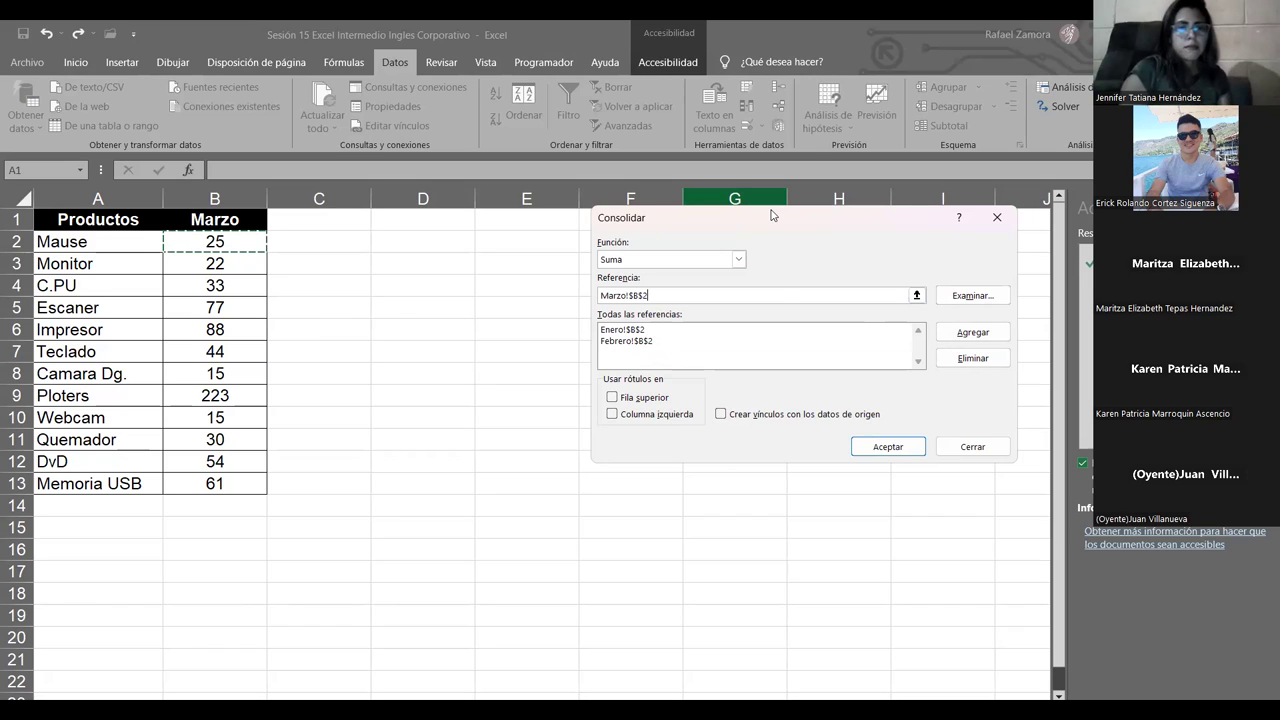
# - Add Marzo!$B$2 and apply the Suma consolidation, giving Mouse a quantity of 119
pyautogui.click(959, 337)
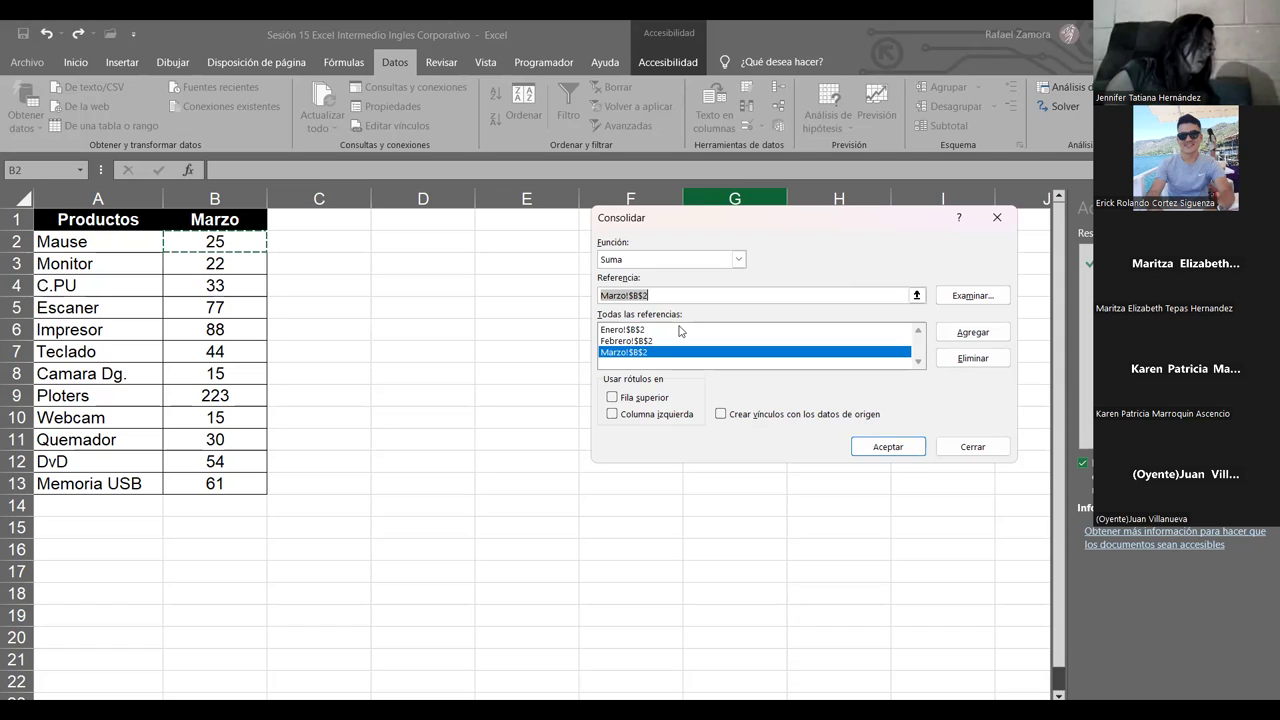
pyautogui.click(913, 449)
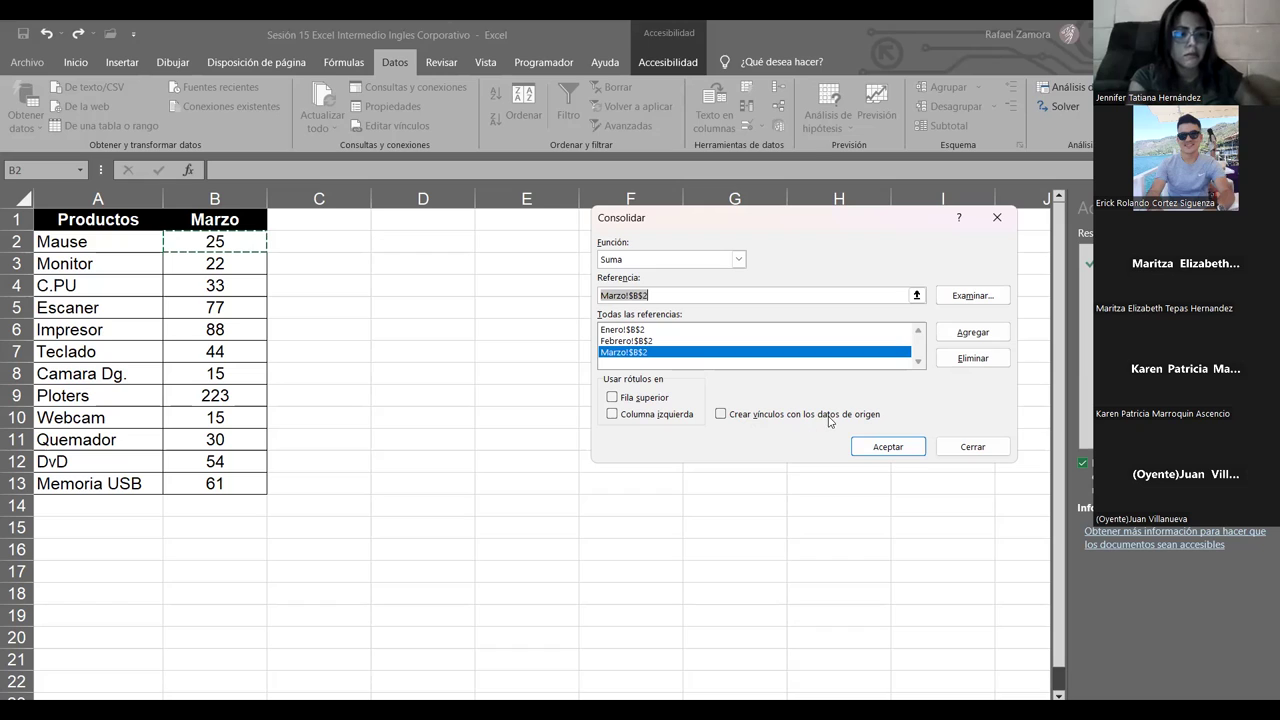
pyautogui.click(888, 451)
pyautogui.click(888, 448)
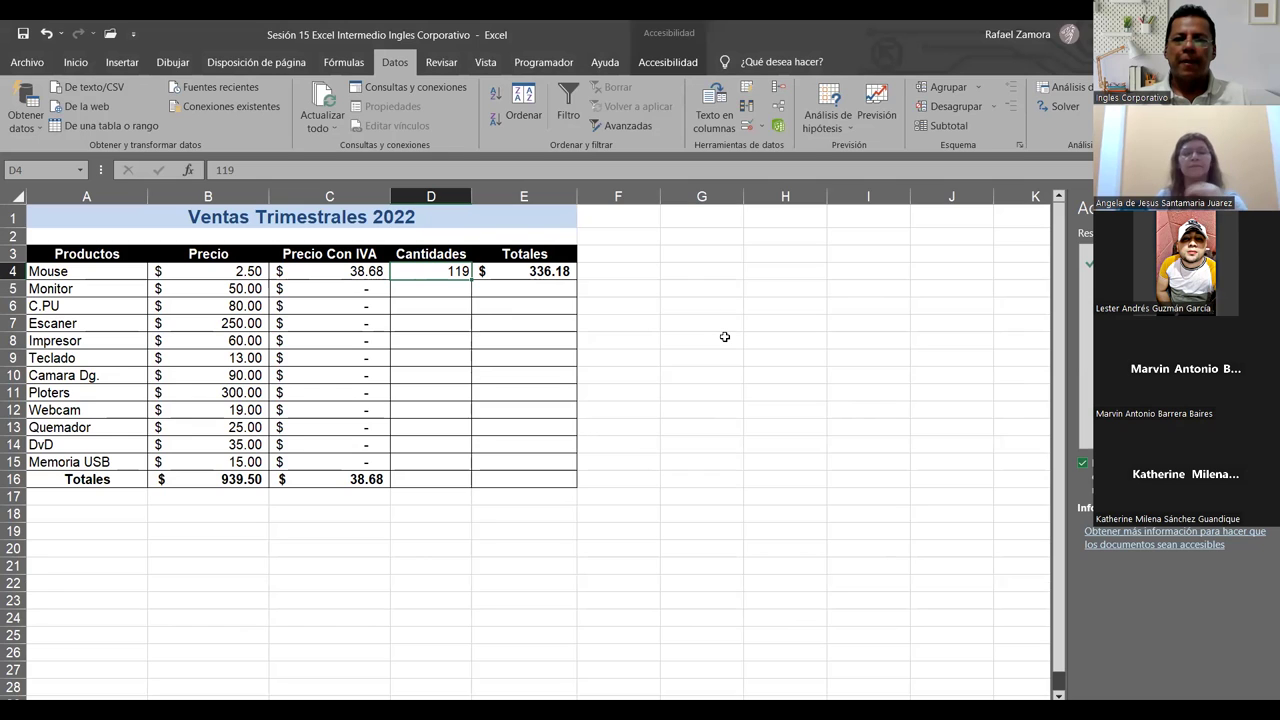
# - Verify 119 with =SUMA(Enero!B2,Febrero!B2,Marzo!B2) in G4, then delete that test formula
pyautogui.click(718, 269)
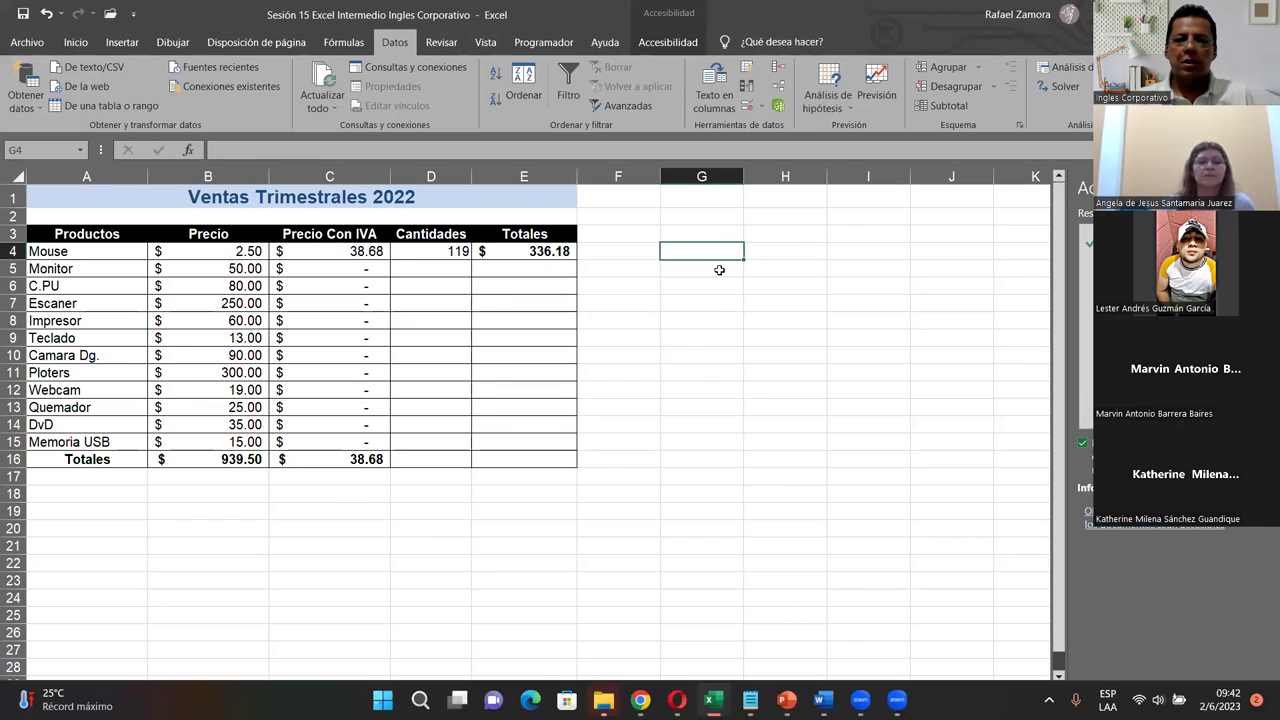
pyautogui.write('=')
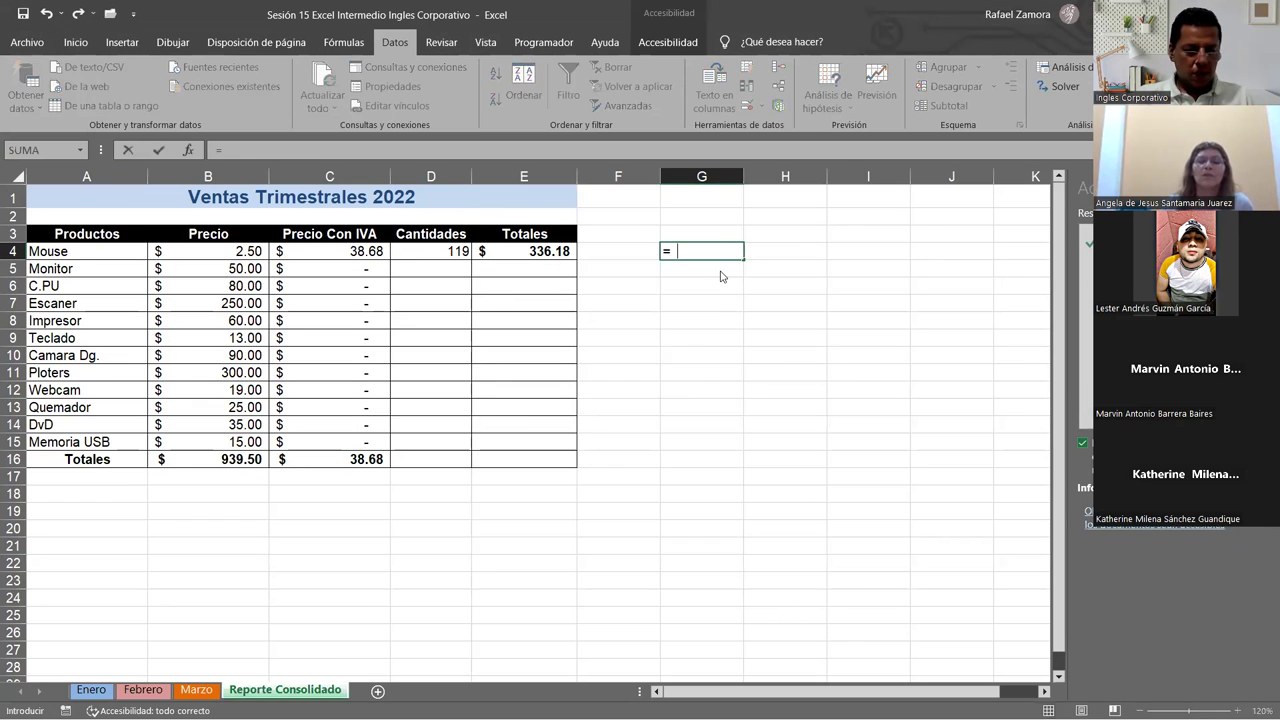
pyautogui.write('SUMA(')
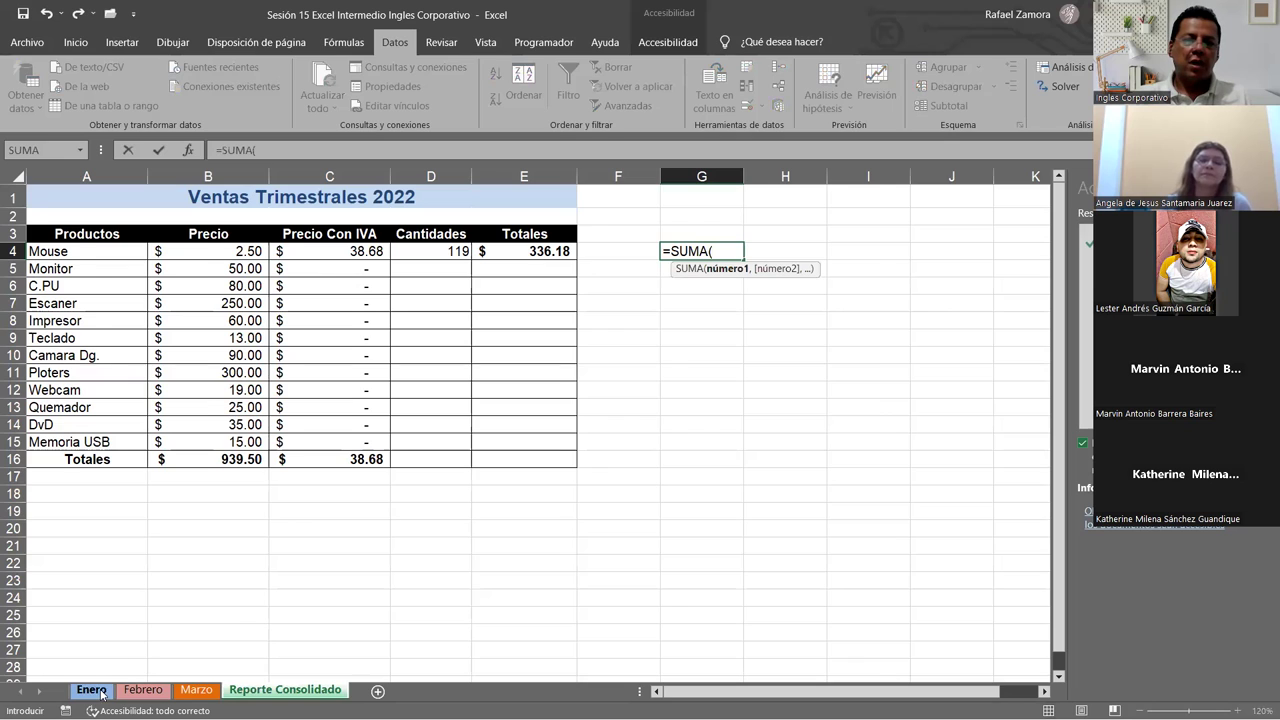
pyautogui.click(91, 690)
pyautogui.click(200, 222)
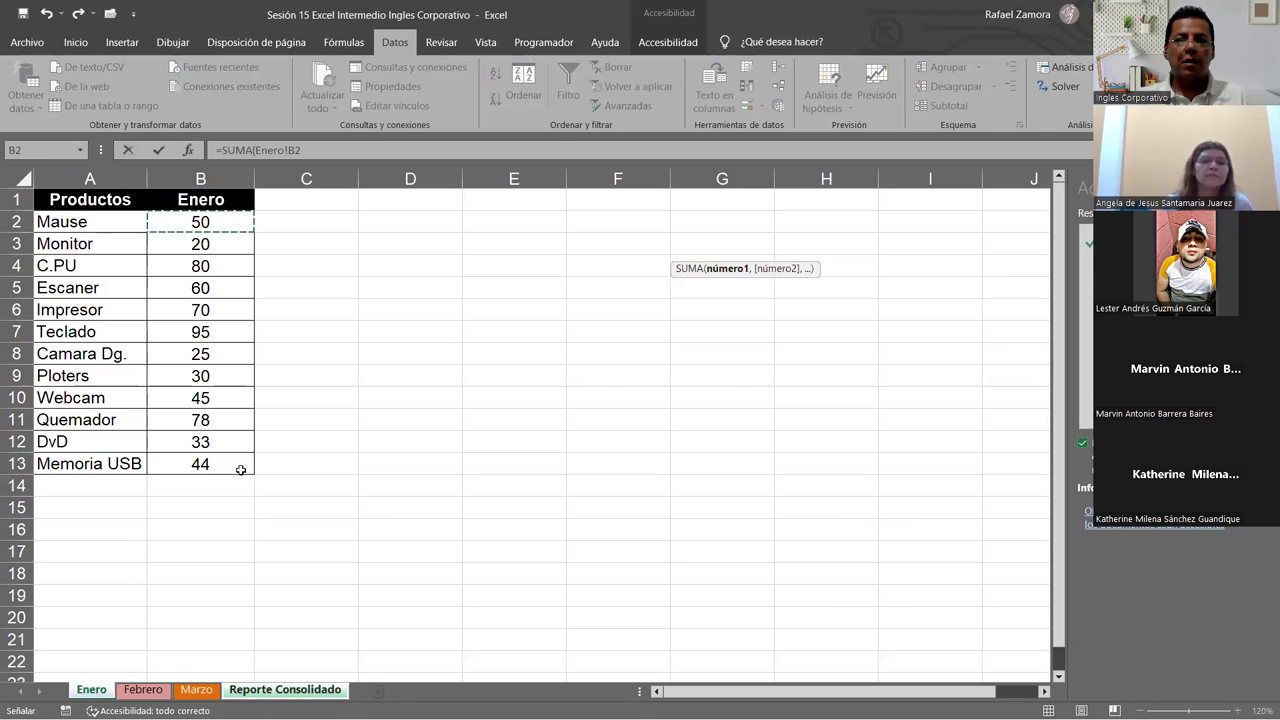
pyautogui.write(',')
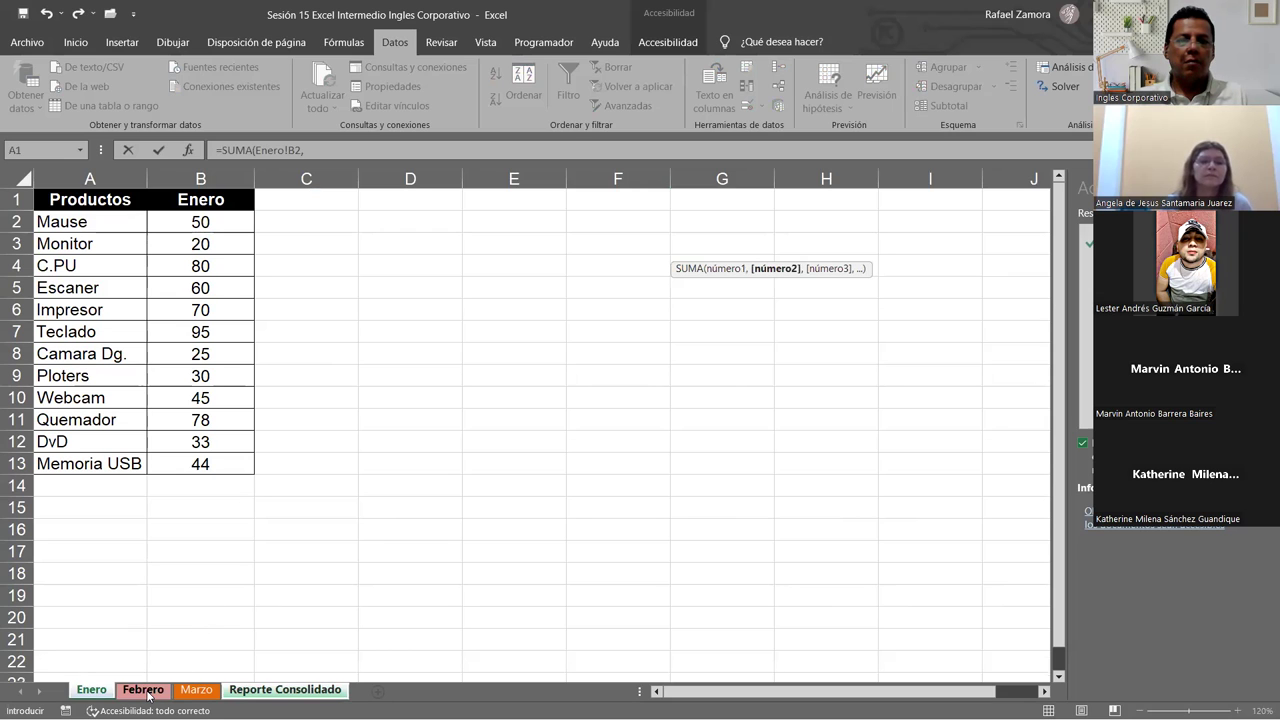
pyautogui.click(140, 690)
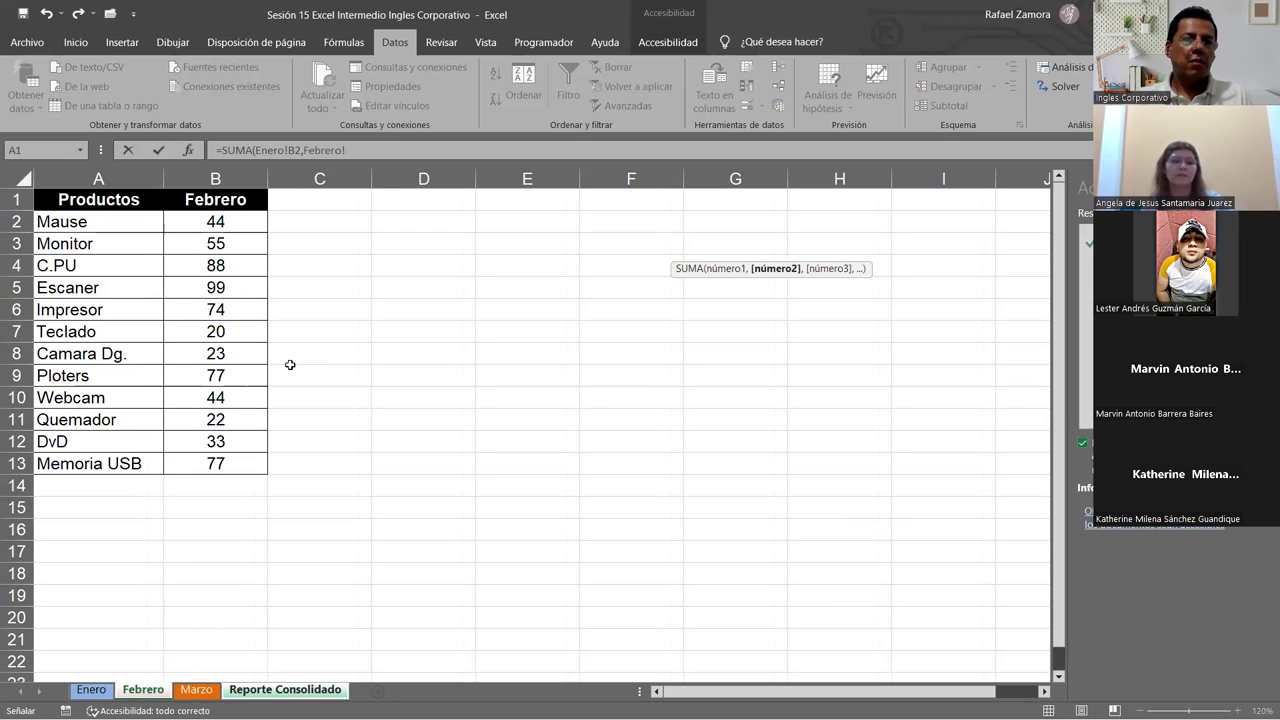
pyautogui.click(236, 223)
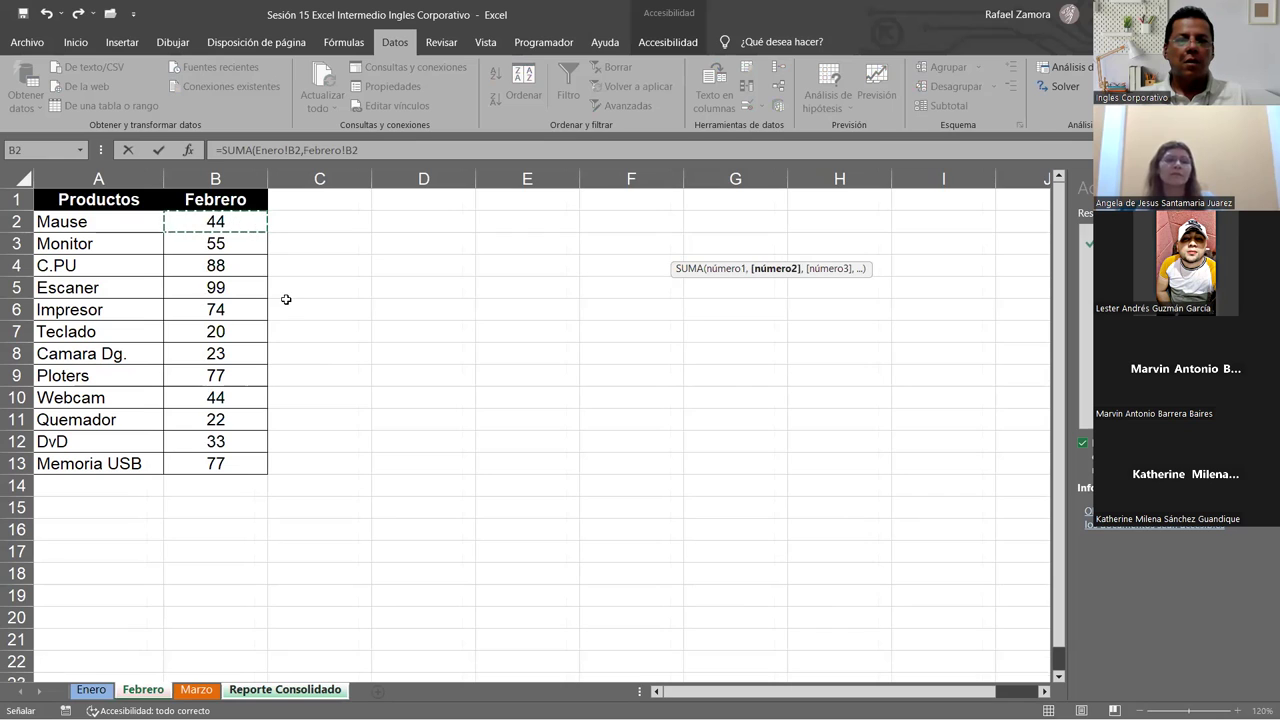
pyautogui.write(',')
pyautogui.click(196, 690)
pyautogui.click(229, 224)
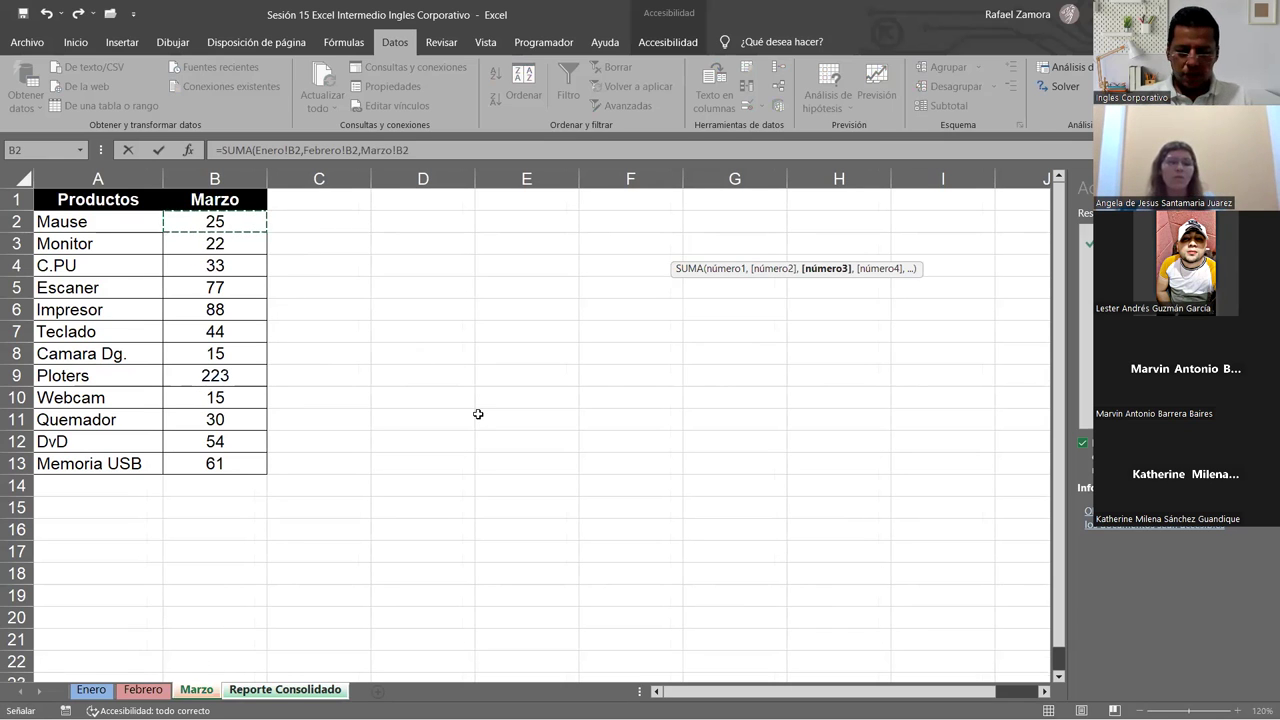
pyautogui.press('Return')
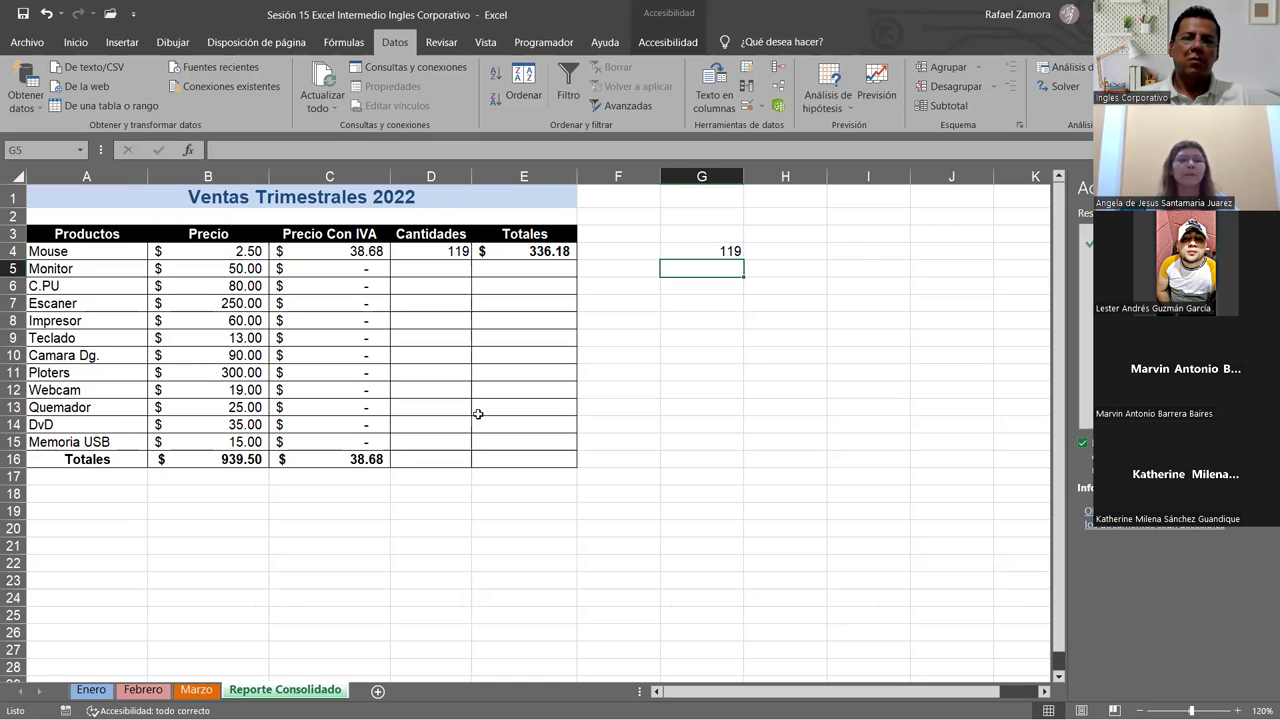
pyautogui.click(717, 249)
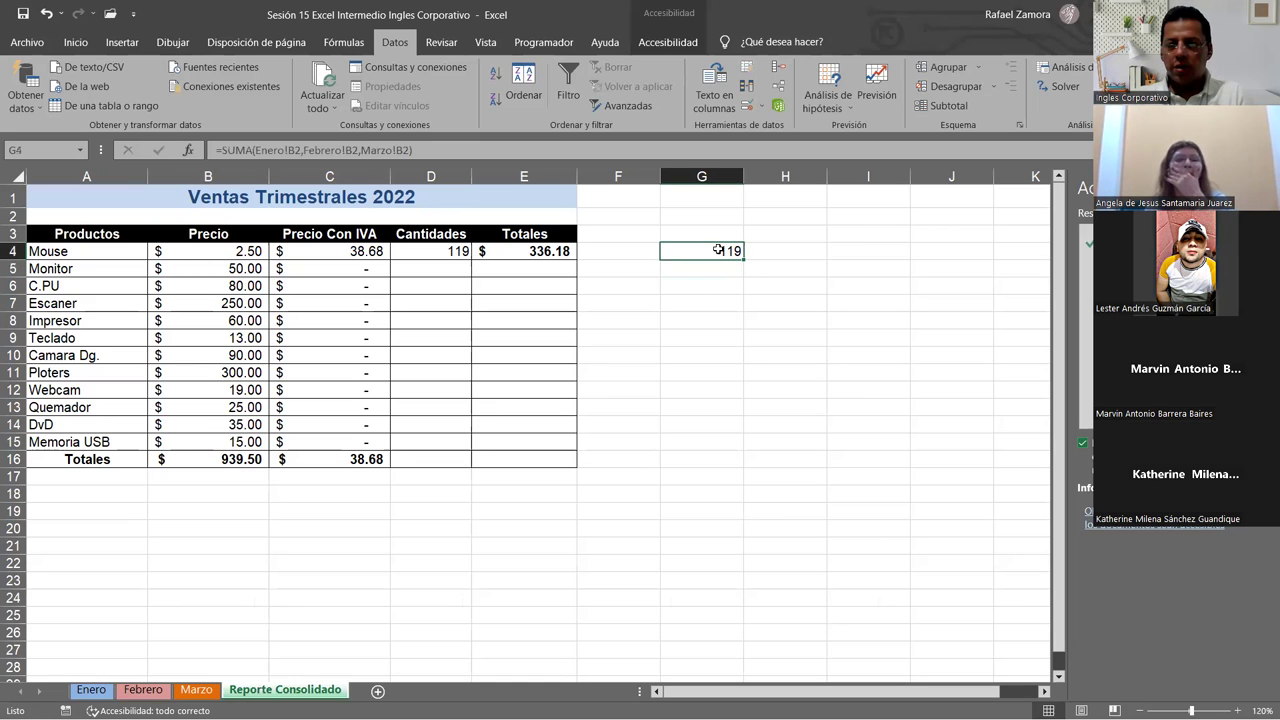
pyautogui.press('Delete')
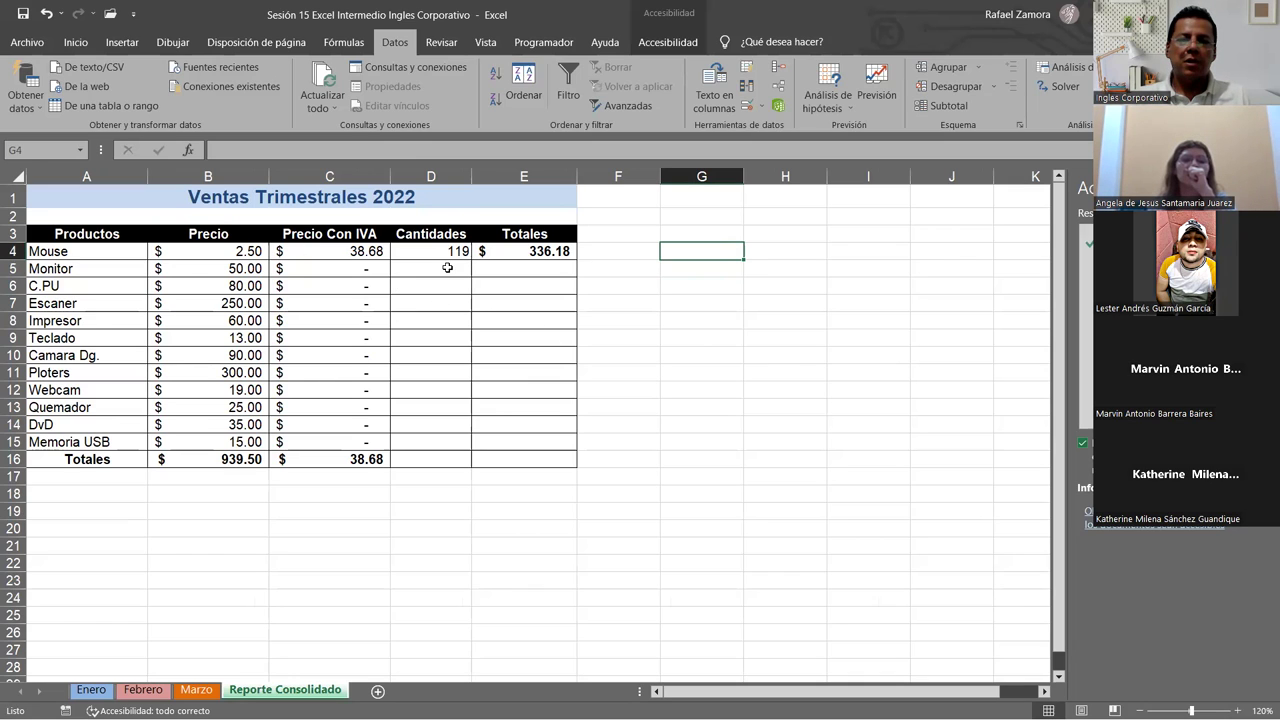
# - Select D5 as the next Cantidades destination and reopen Consolidar
pyautogui.click(439, 268)
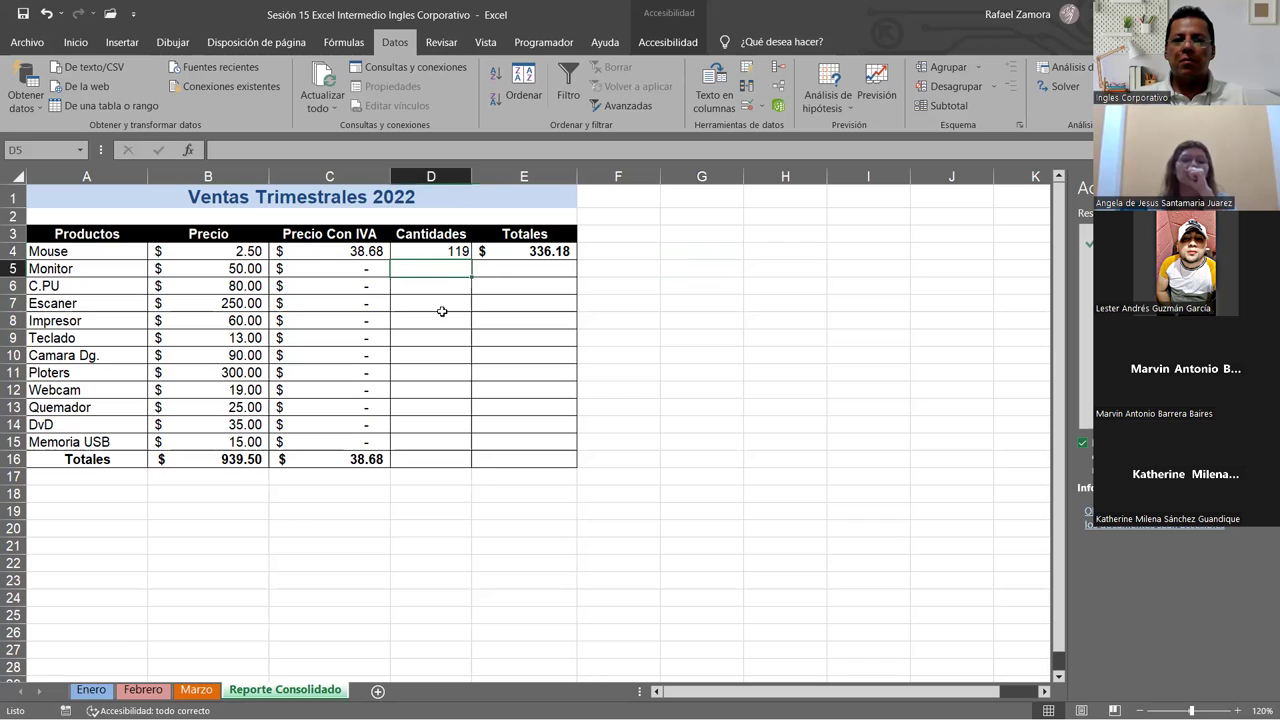
pyautogui.moveTo(441, 311); pyautogui.dragTo(431, 441)
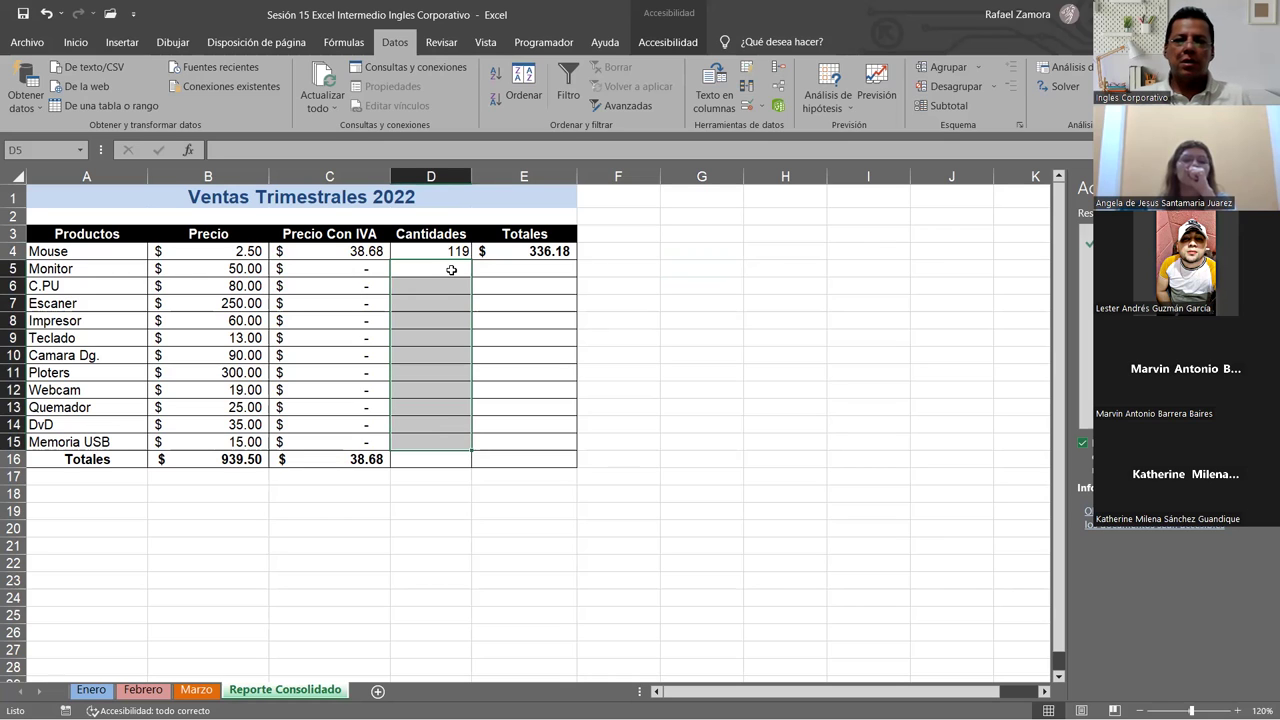
pyautogui.click(451, 270)
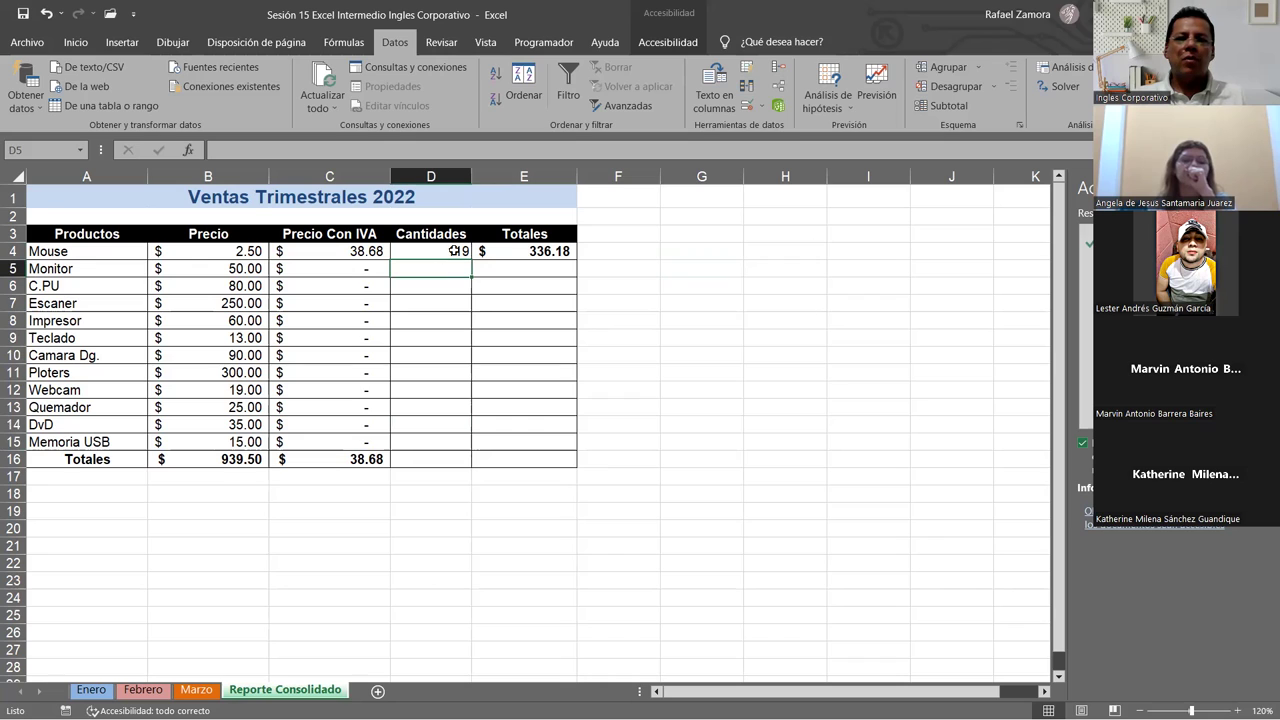
pyautogui.click(460, 256)
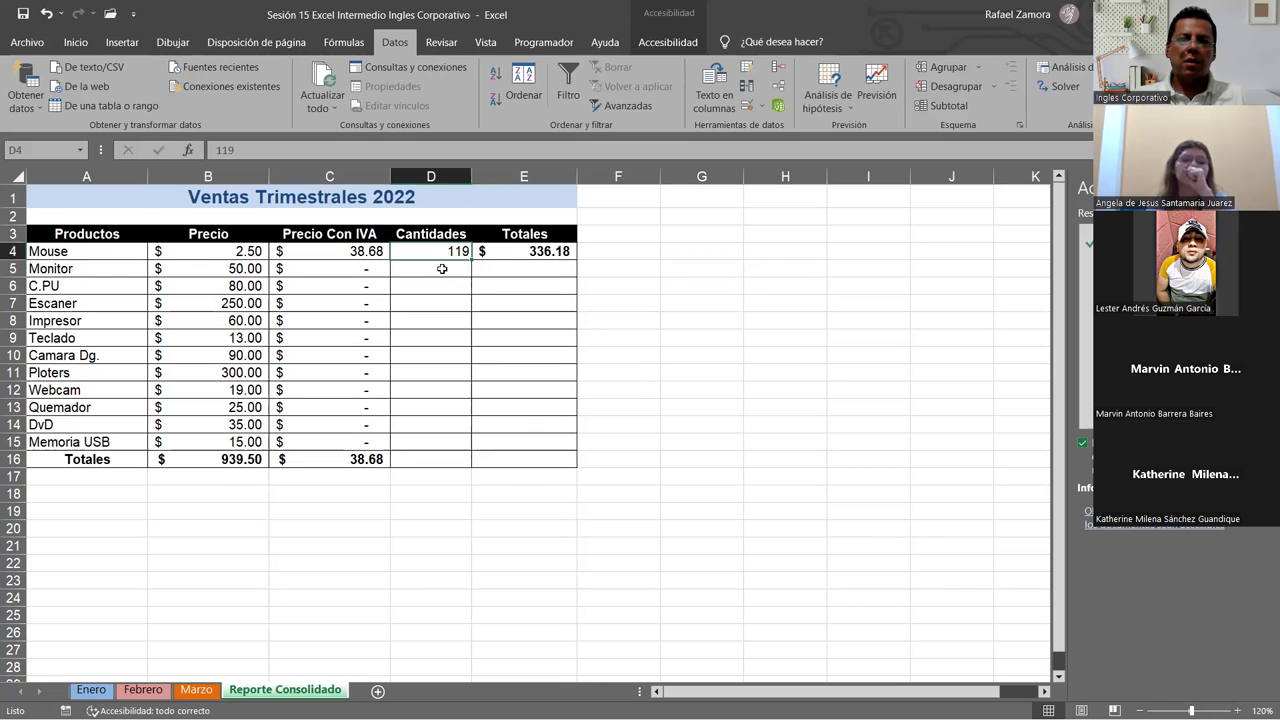
pyautogui.press('Return')
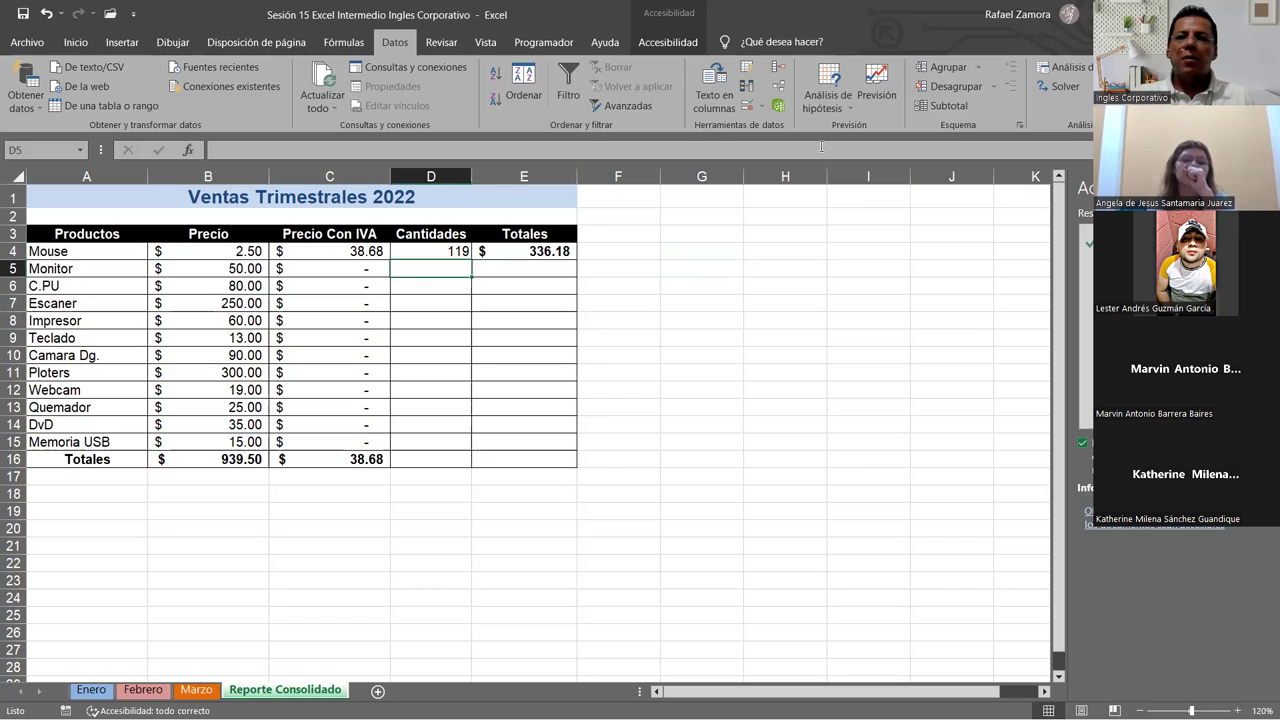
pyautogui.click(786, 76)
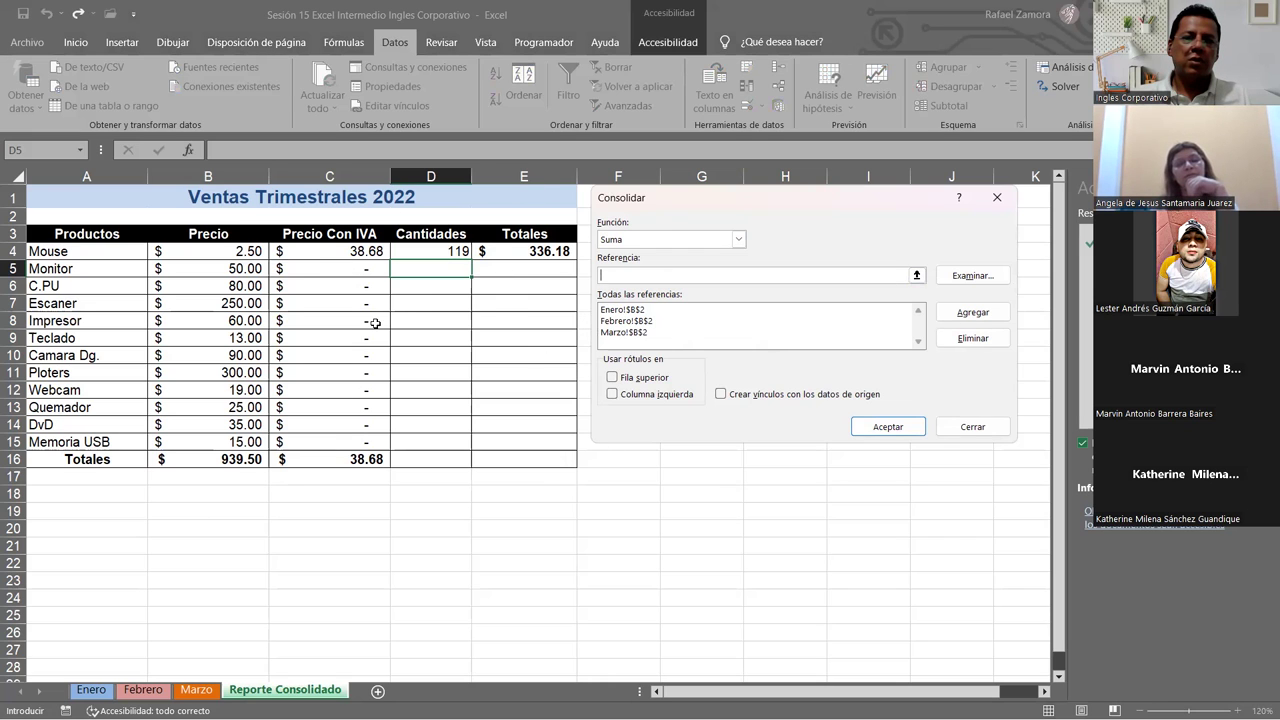
# - Add the Enero, Febrero and Marzo B3:B13 ranges to the consolidation references
pyautogui.click(93, 692)
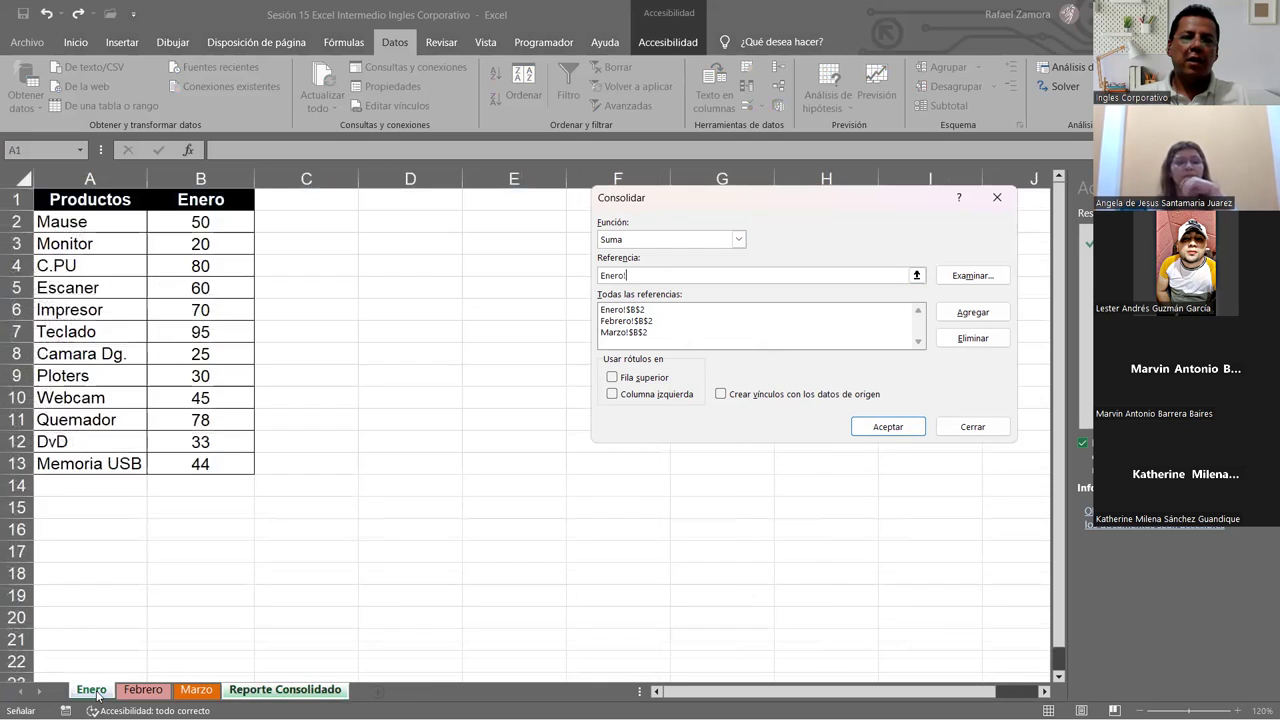
pyautogui.click(213, 251)
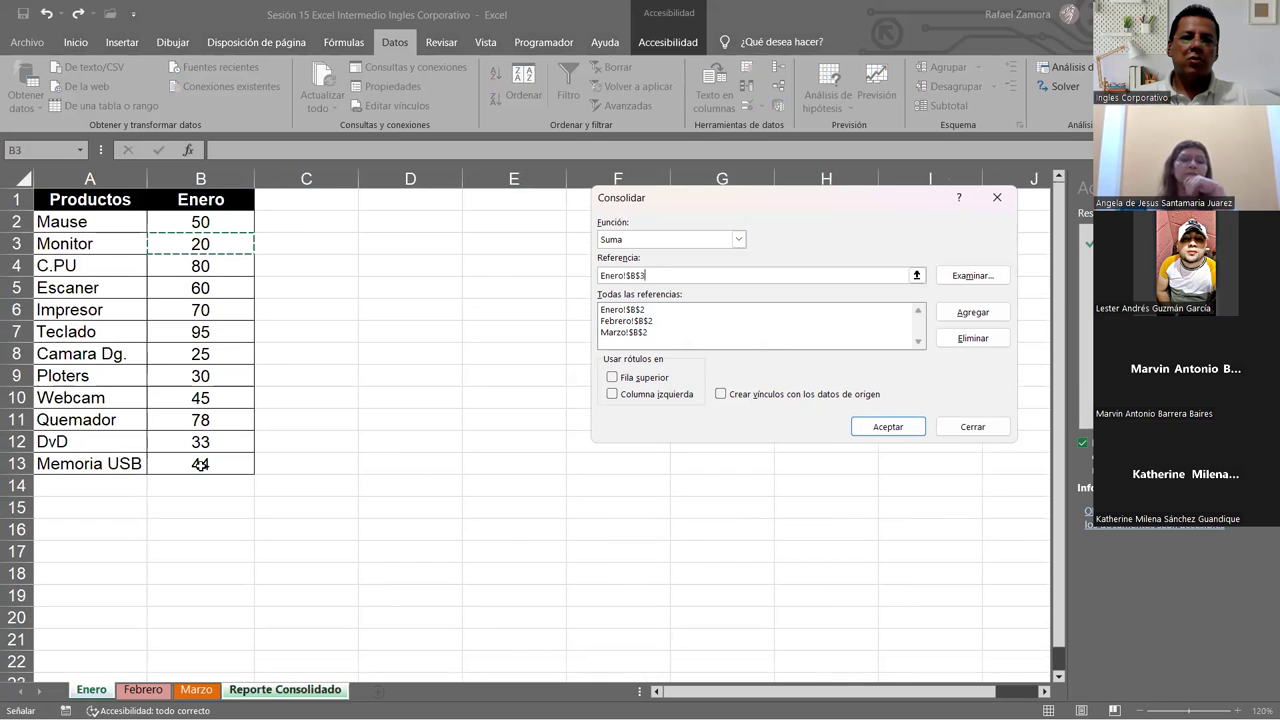
pyautogui.moveTo(200, 464); pyautogui.dragTo(200, 464)
pyautogui.click(972, 312)
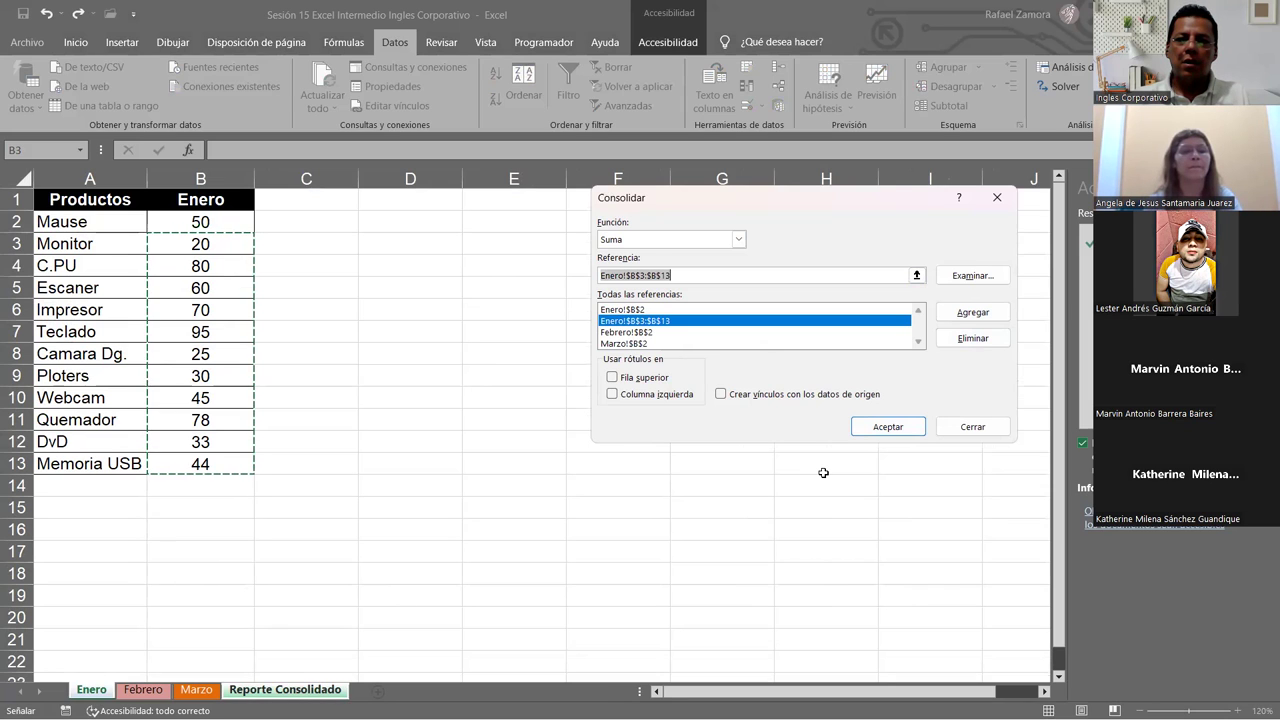
pyautogui.click(143, 690)
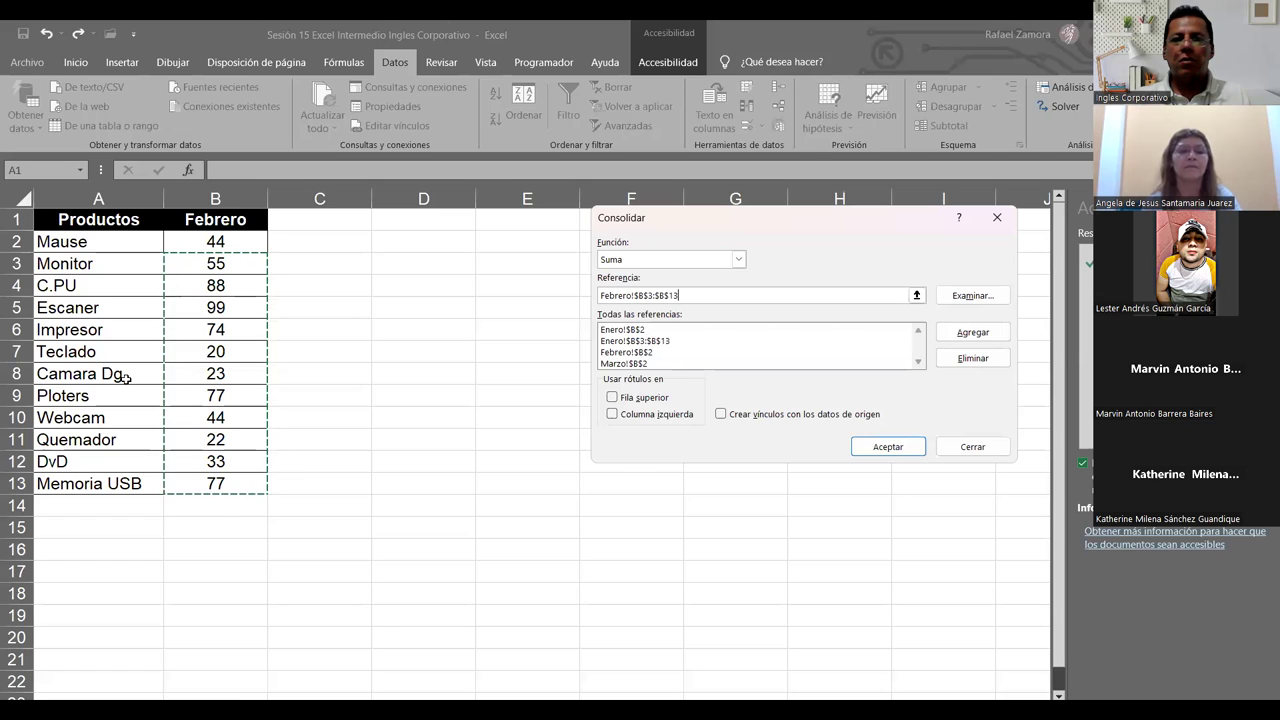
pyautogui.click(1002, 334)
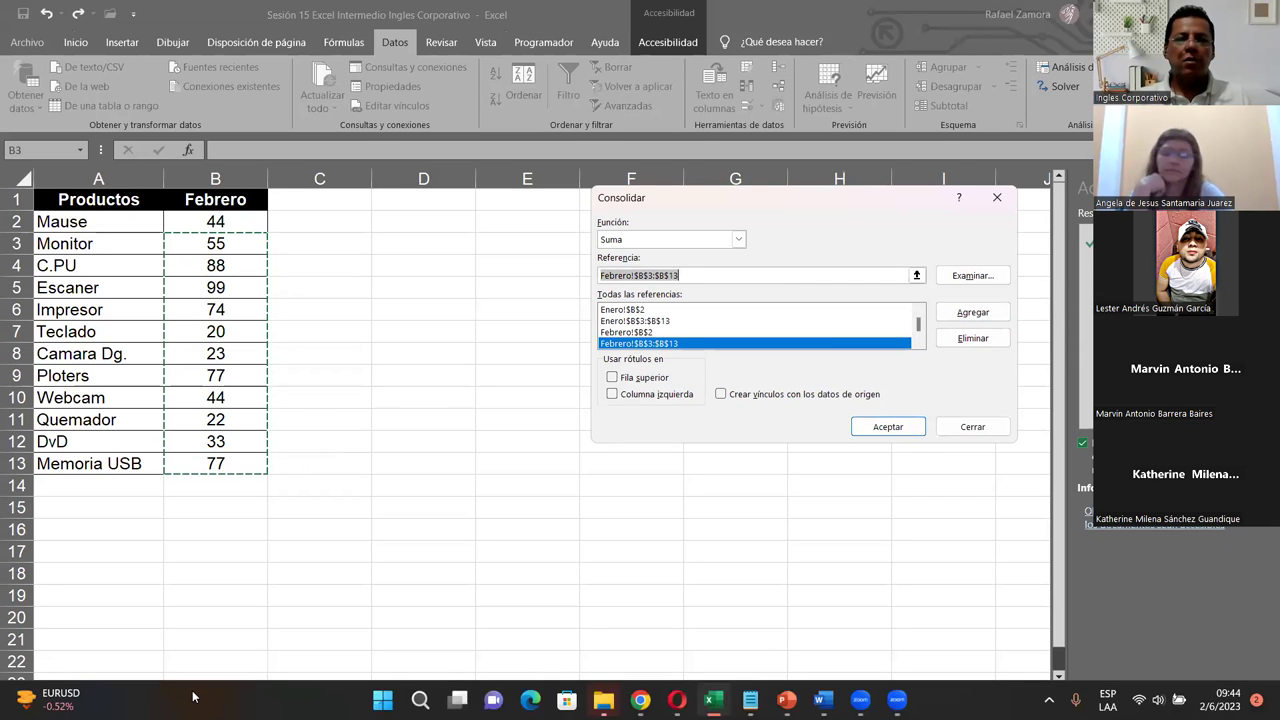
pyautogui.click(972, 313)
pyautogui.moveTo(917, 330)
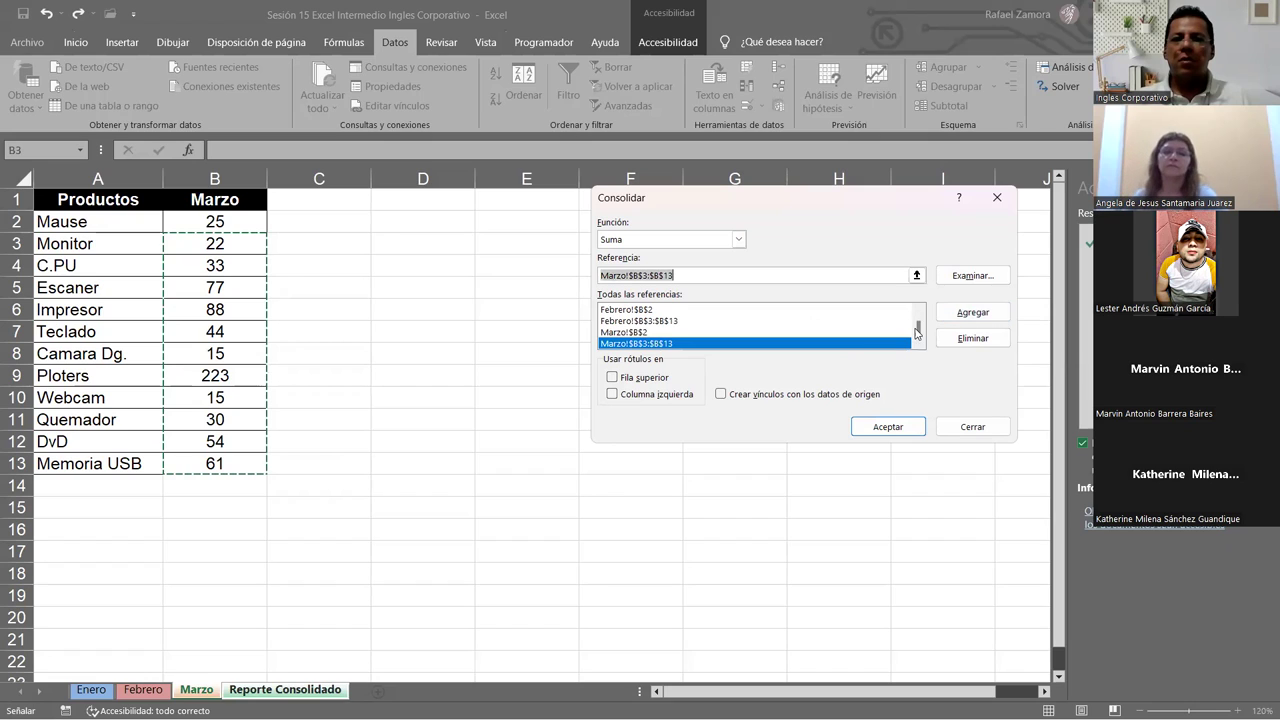
pyautogui.click(913, 341)
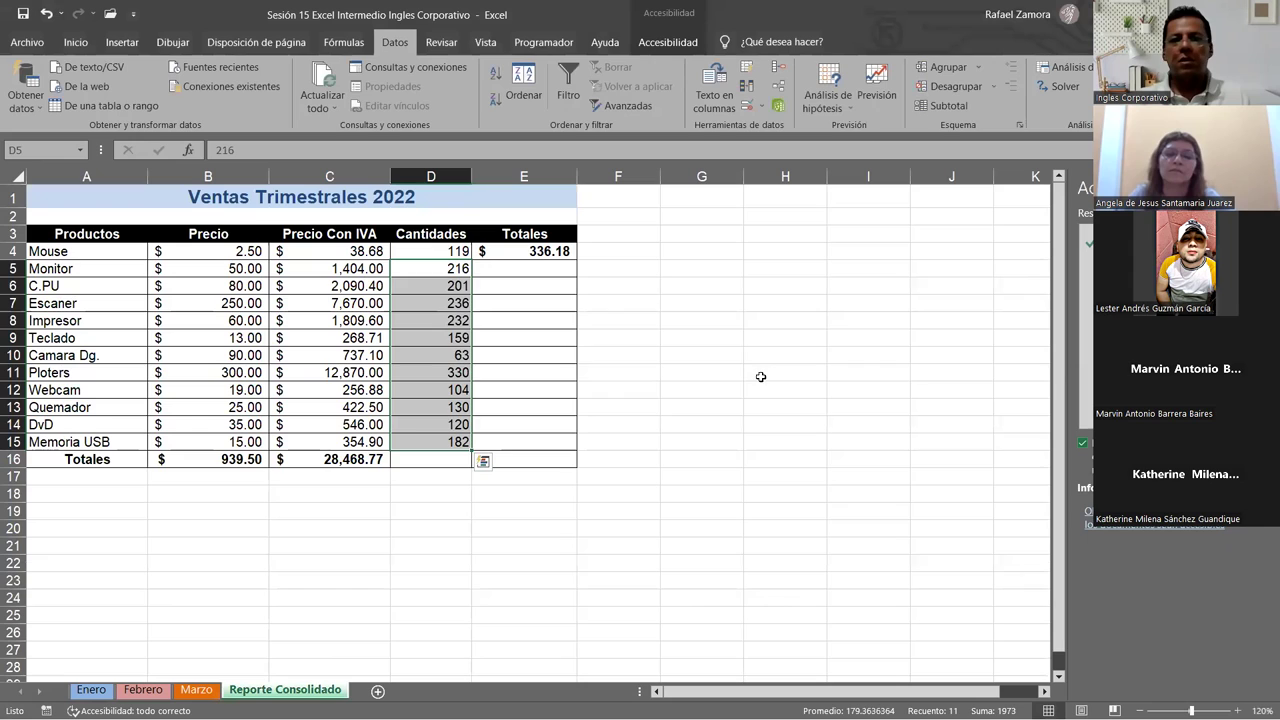
# - Confirm the Cantidades consolidation and fill the E4 Totales formula down to Memoria USB
pyautogui.click(760, 376)
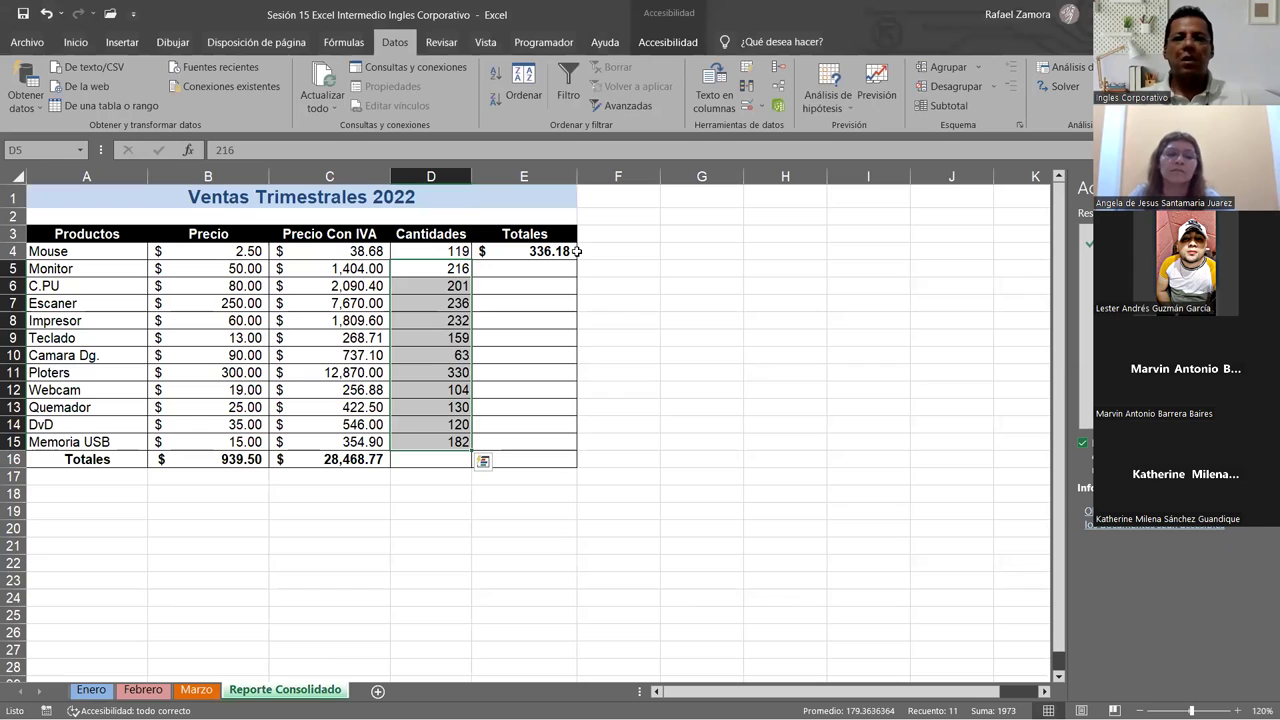
pyautogui.click(571, 257)
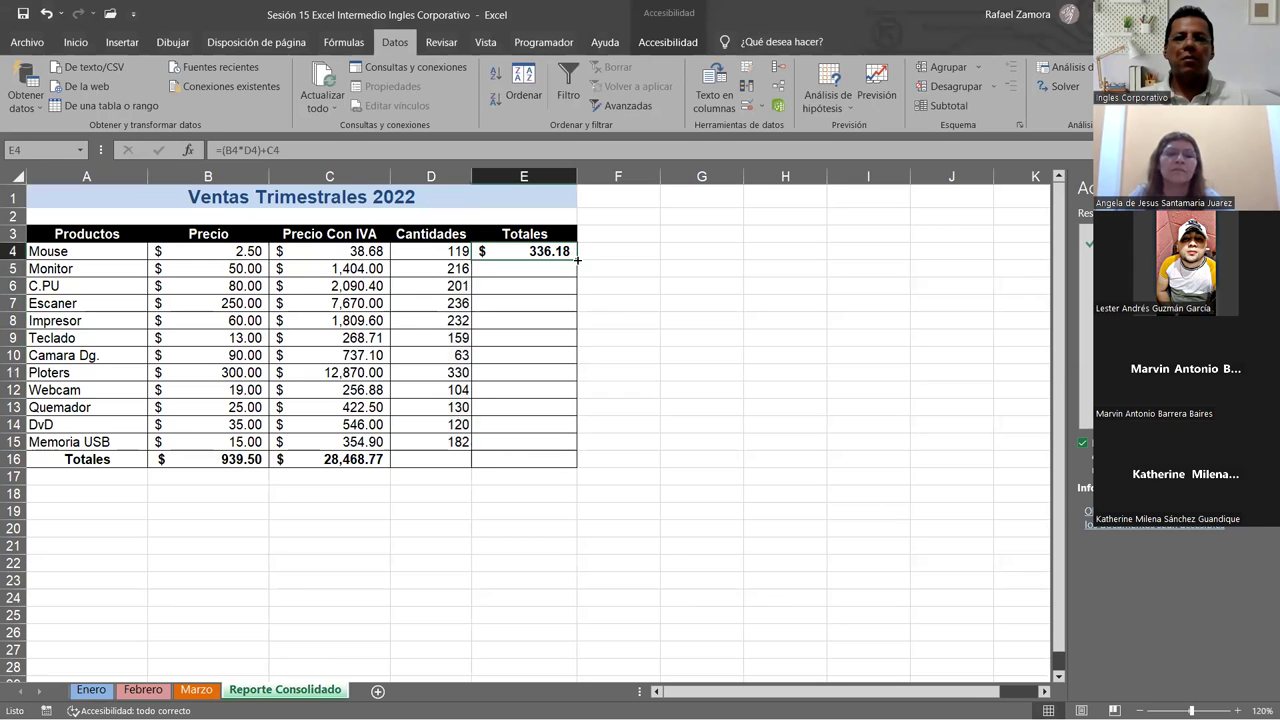
pyautogui.moveTo(554, 462); pyautogui.dragTo(557, 446)
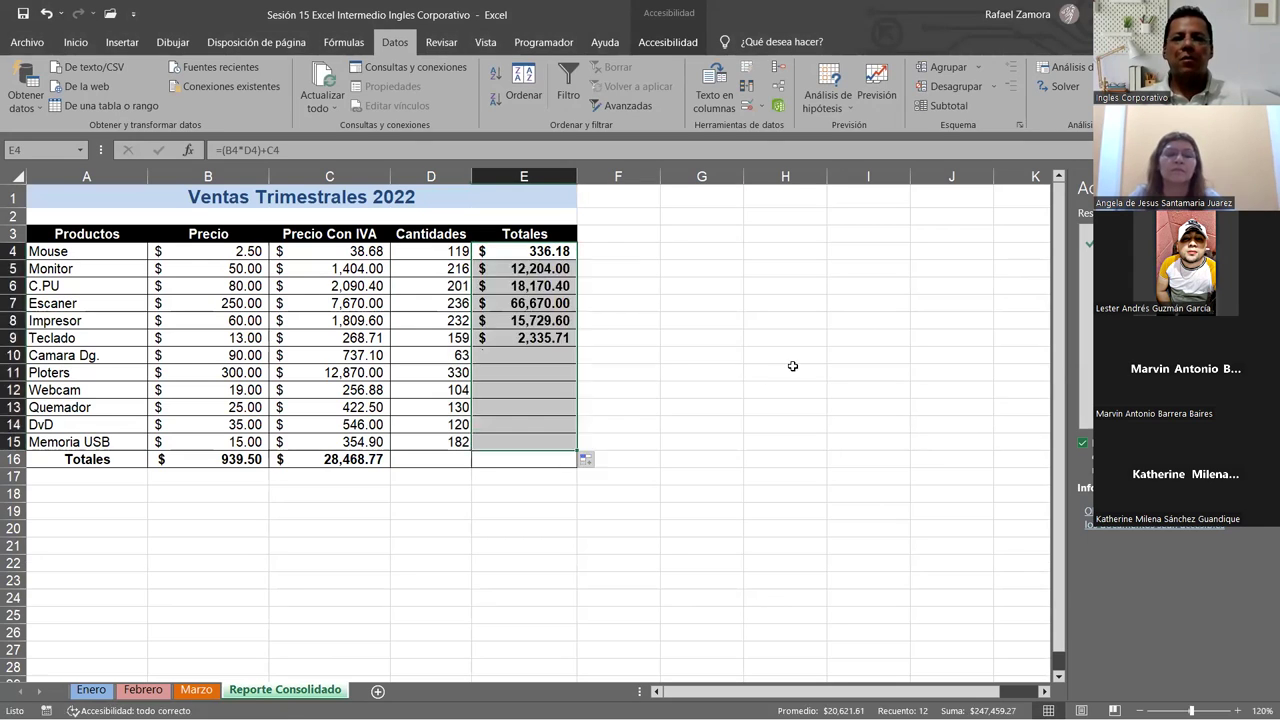
pyautogui.click(779, 420)
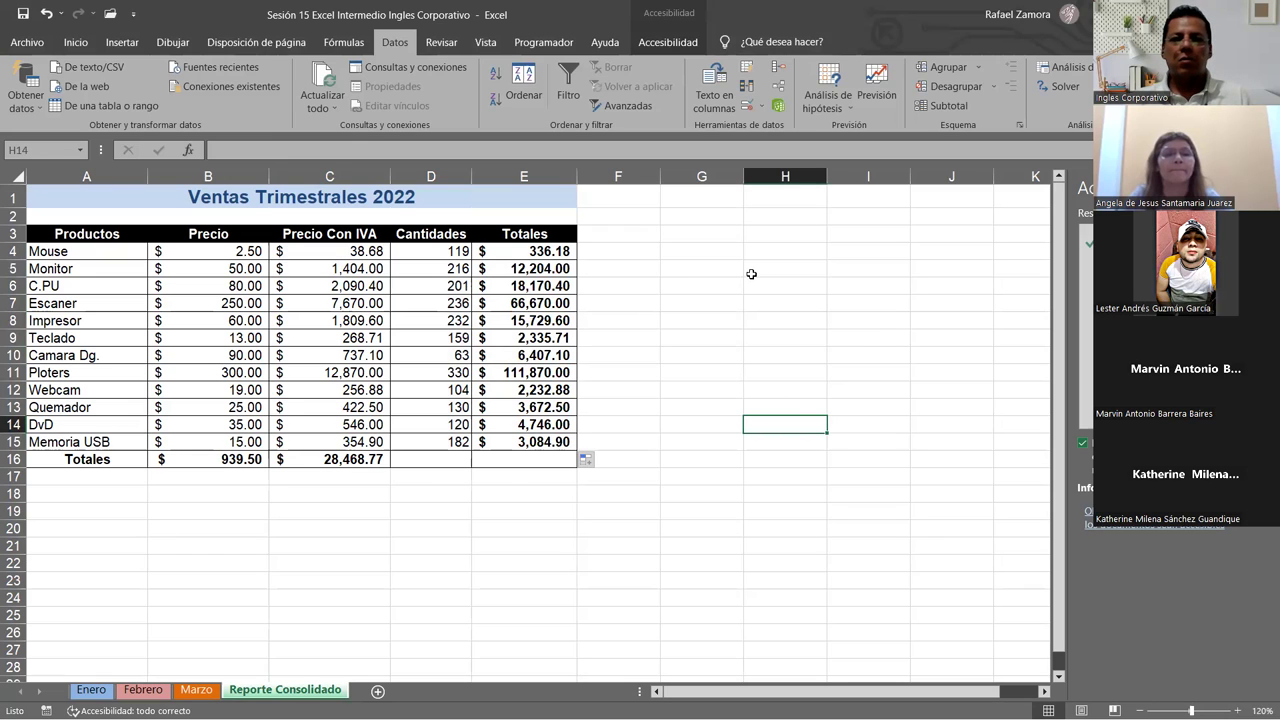
pyautogui.click(680, 247)
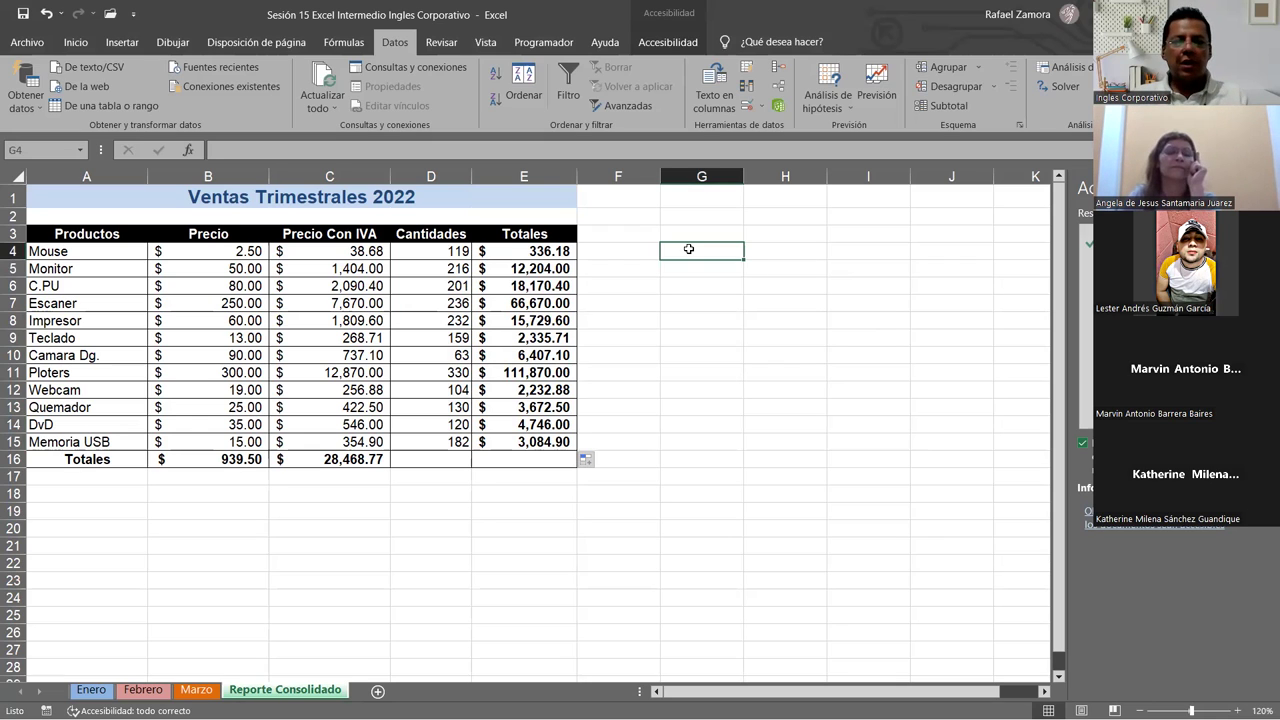
# - Start a =SUMA formula in G4 referencing Enero!B2:B13
pyautogui.click(688, 248)
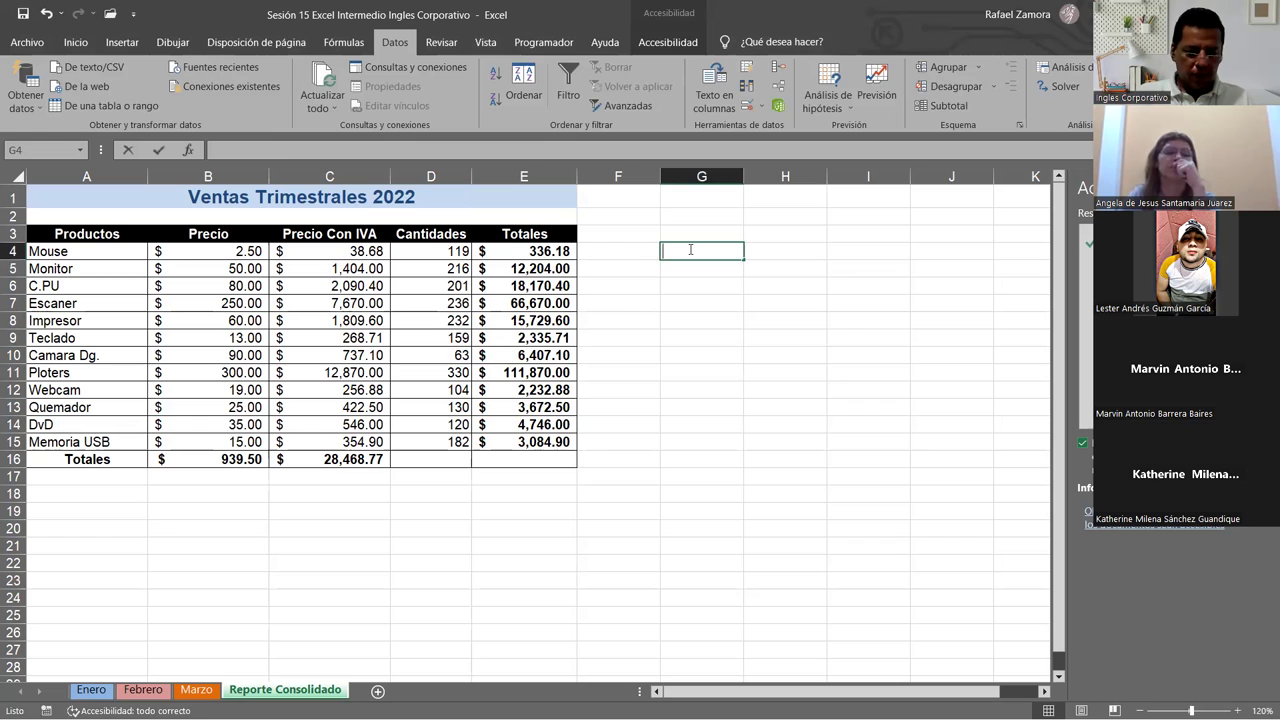
pyautogui.write('=')
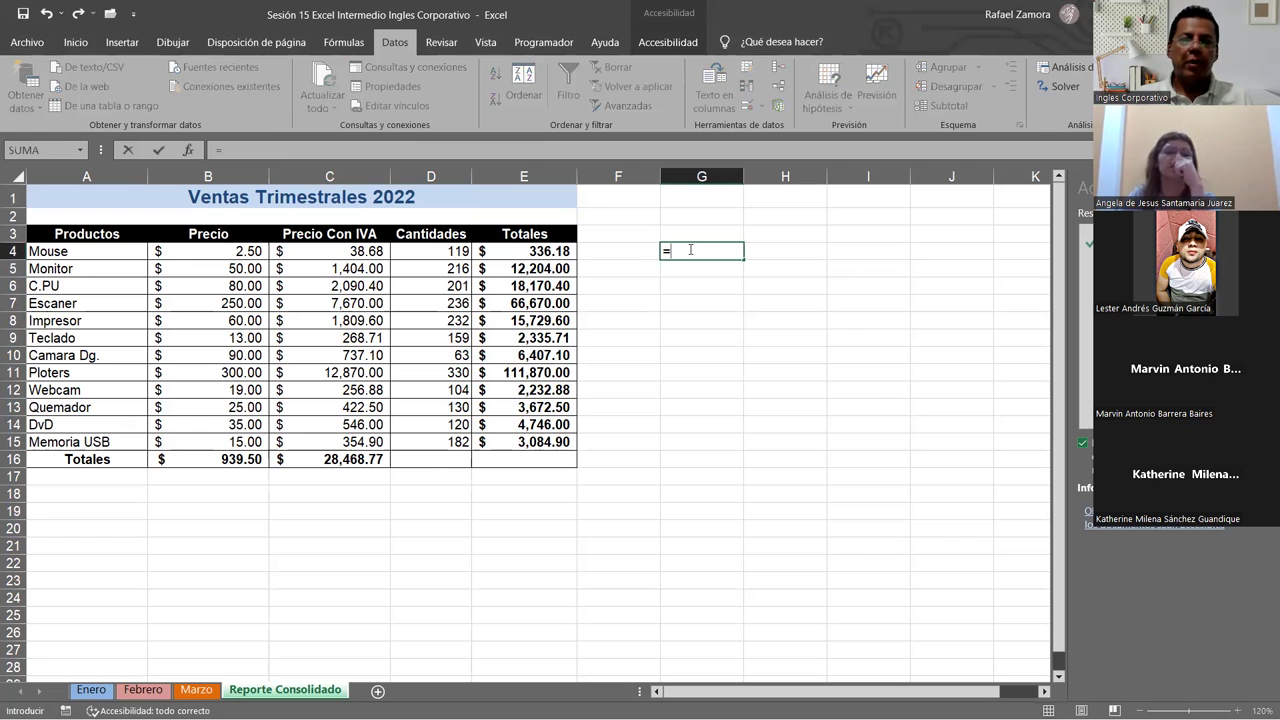
pyautogui.write('SUMA(')
pyautogui.click(91, 690)
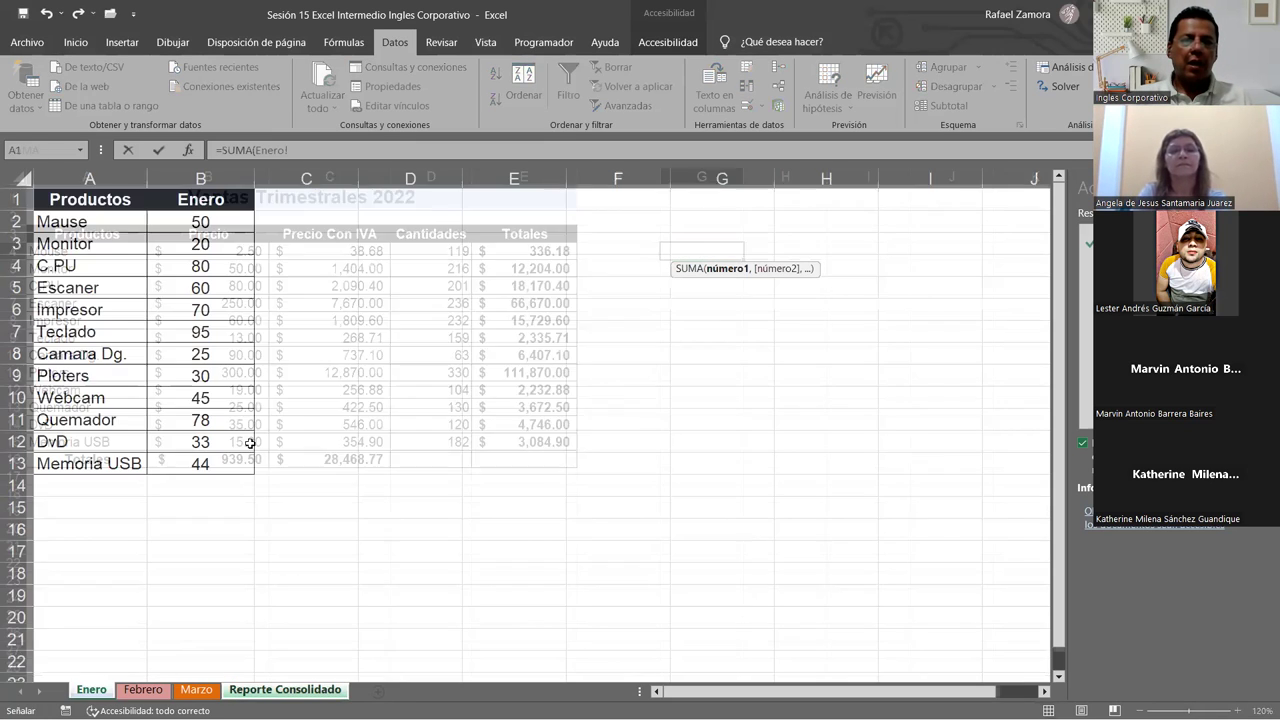
pyautogui.click(215, 220)
pyautogui.moveTo(218, 473); pyautogui.dragTo(220, 474)
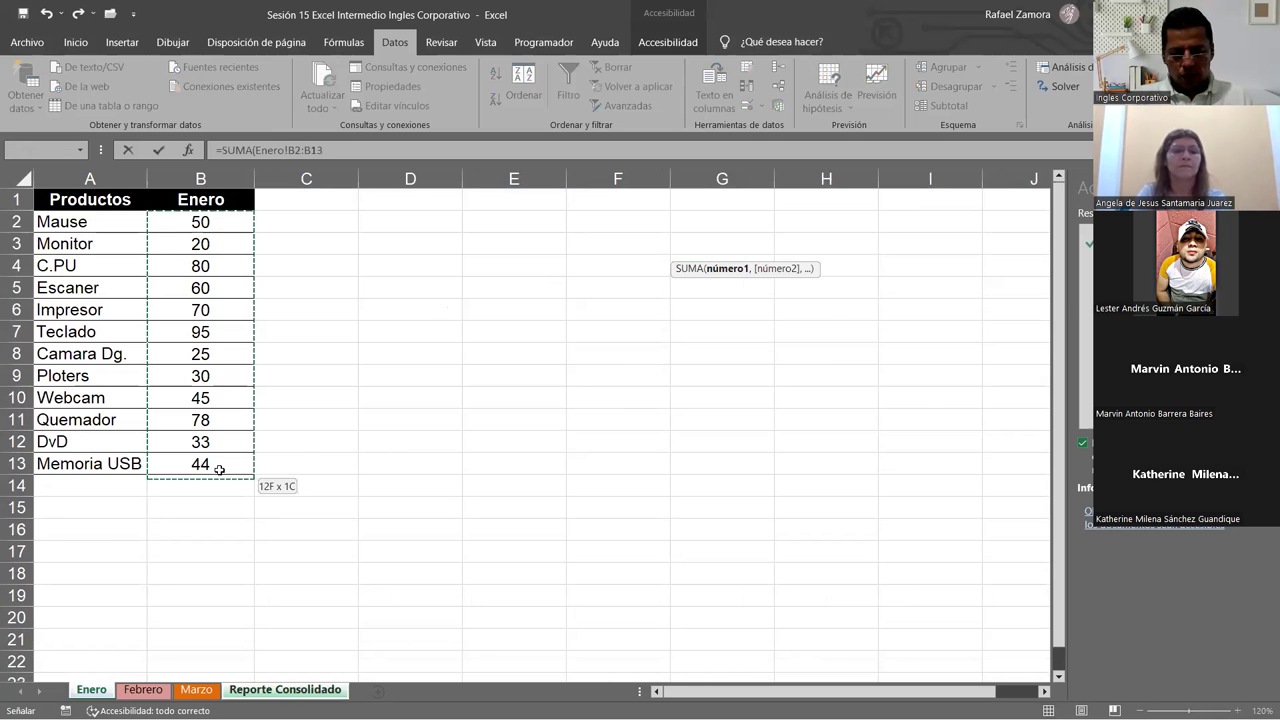
pyautogui.write(',')
# - Add Febrero!B2:B13 and Marzo!B2:B13 to the sum, commit it, then delete it from G4
pyautogui.click(145, 690)
pyautogui.click(240, 218)
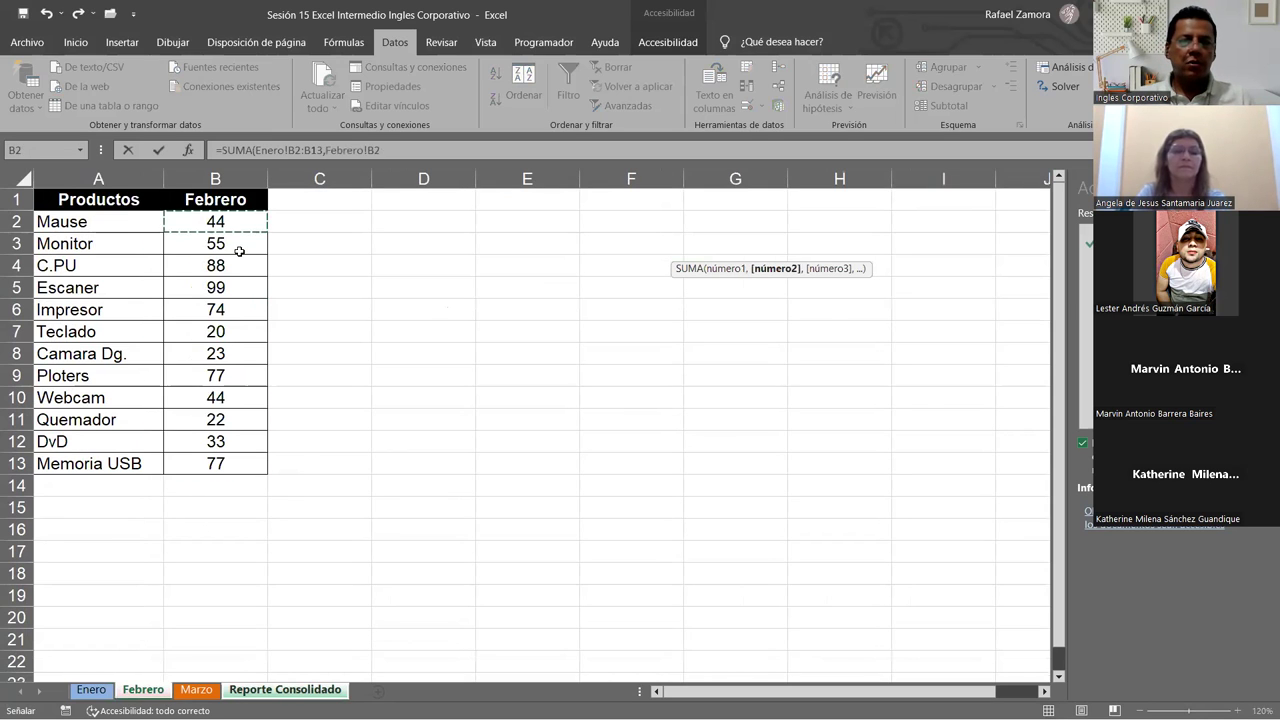
pyautogui.keyDown('shift'); pyautogui.click(246, 454); pyautogui.keyUp('shift')
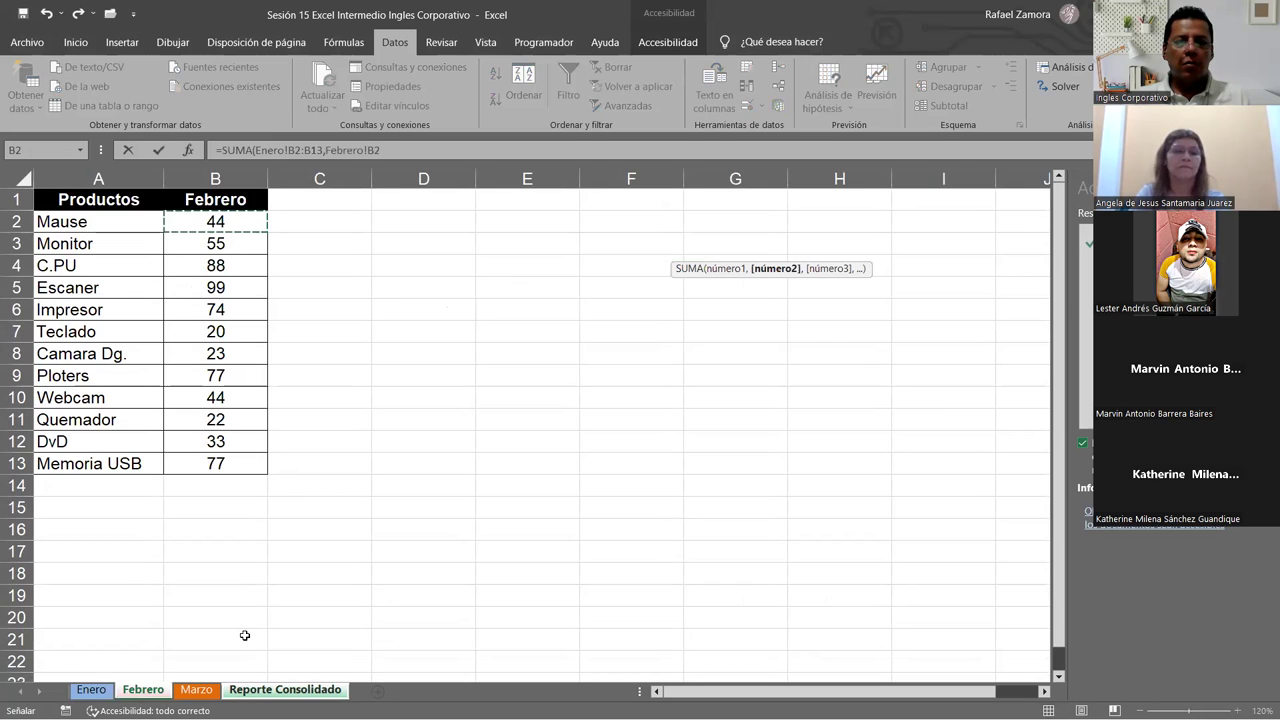
pyautogui.write(',')
pyautogui.click(196, 690)
pyautogui.moveTo(238, 223); pyautogui.dragTo(241, 467)
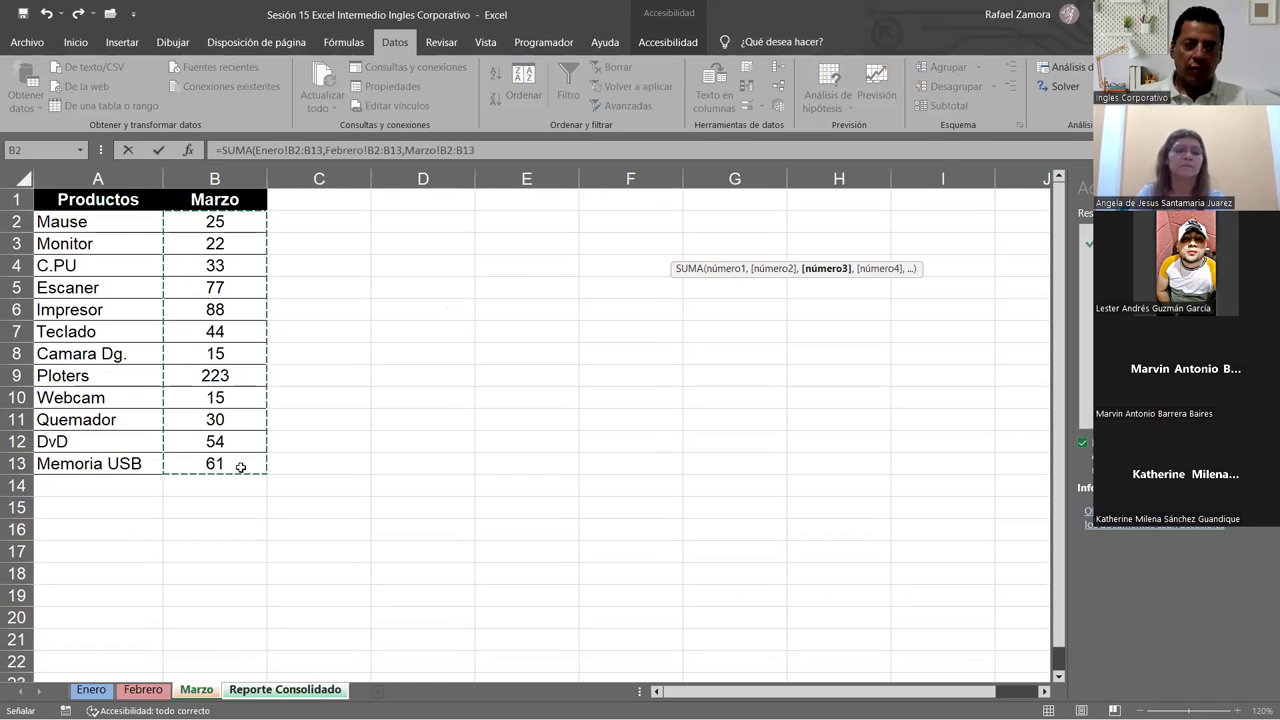
pyautogui.press('Return')
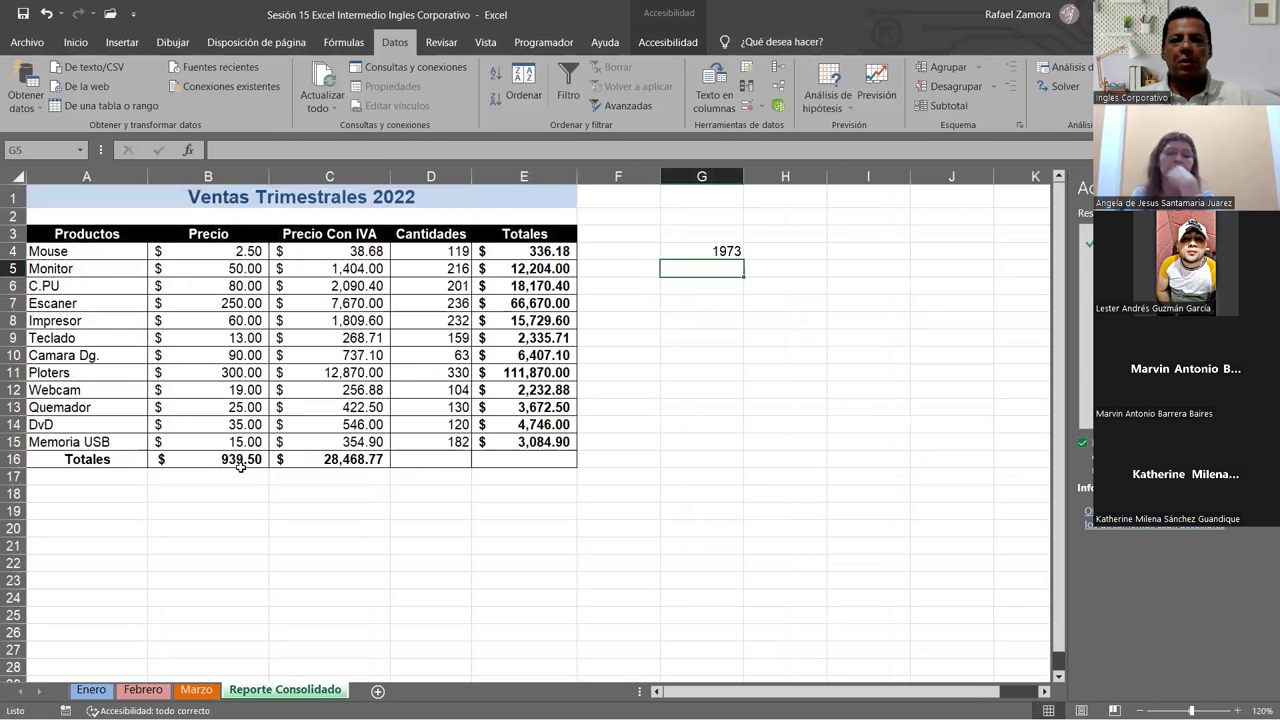
pyautogui.press('Up')
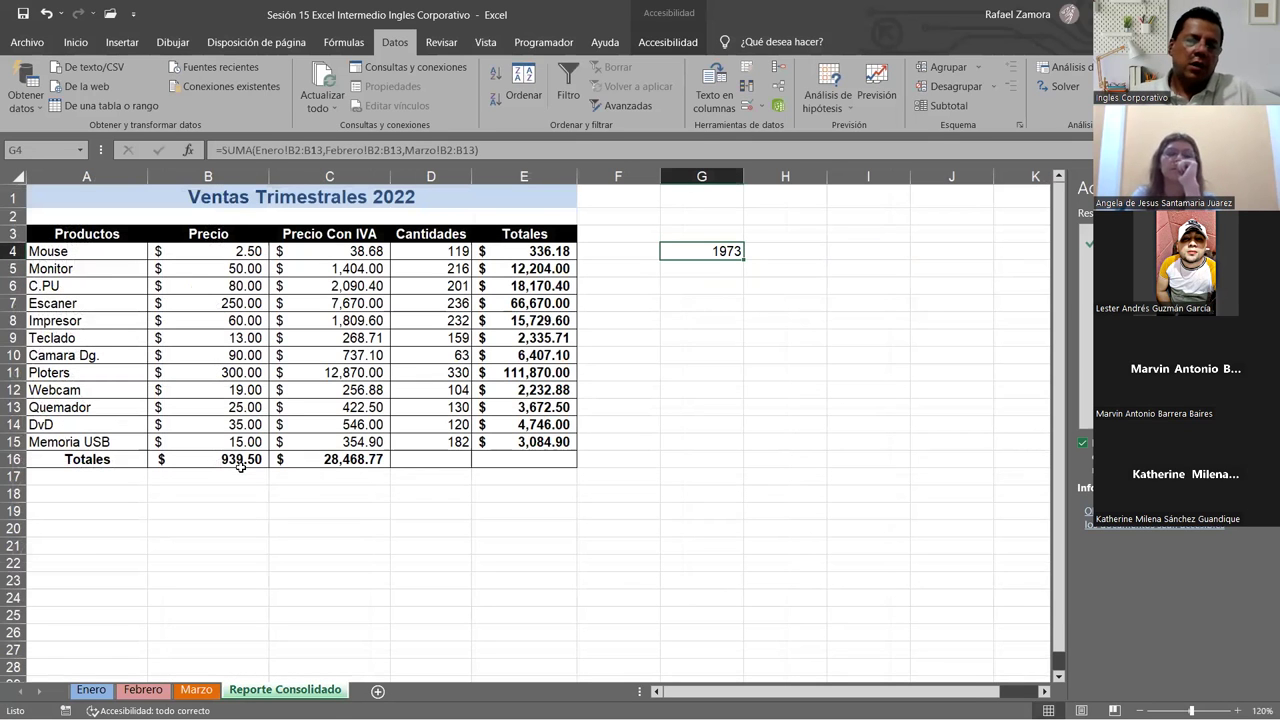
pyautogui.press('Delete')
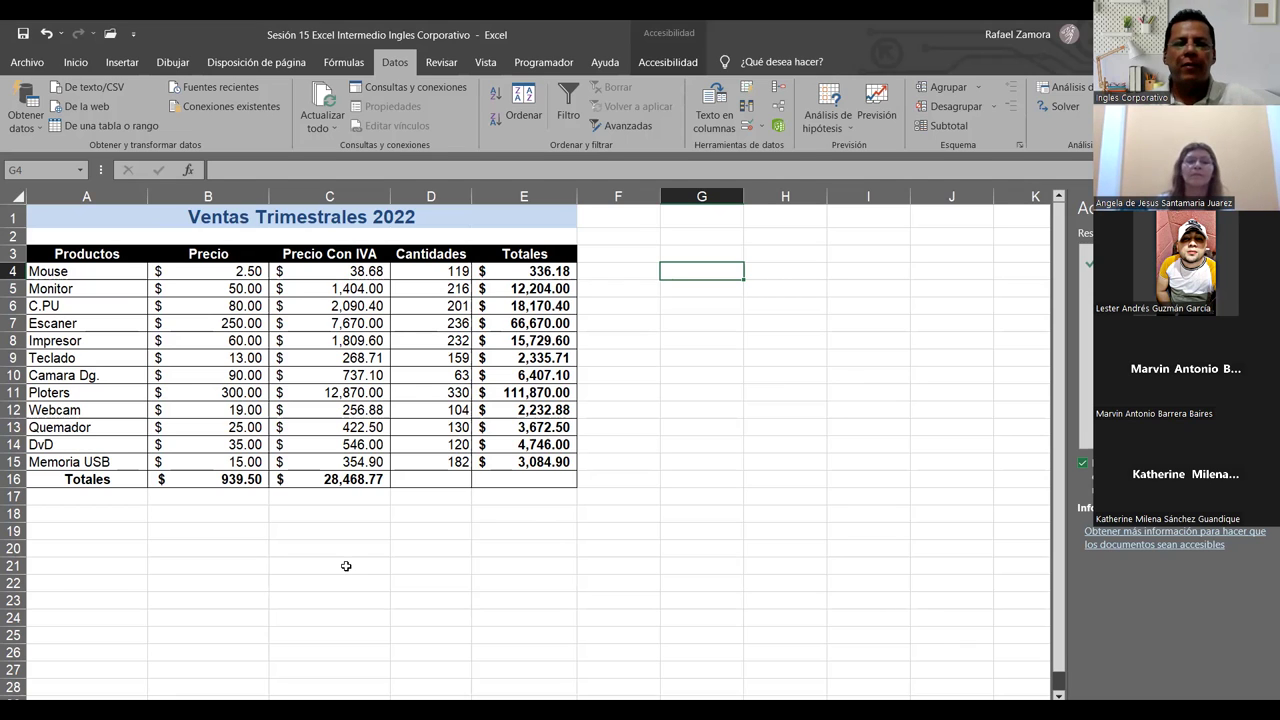
pyautogui.click(255, 600)
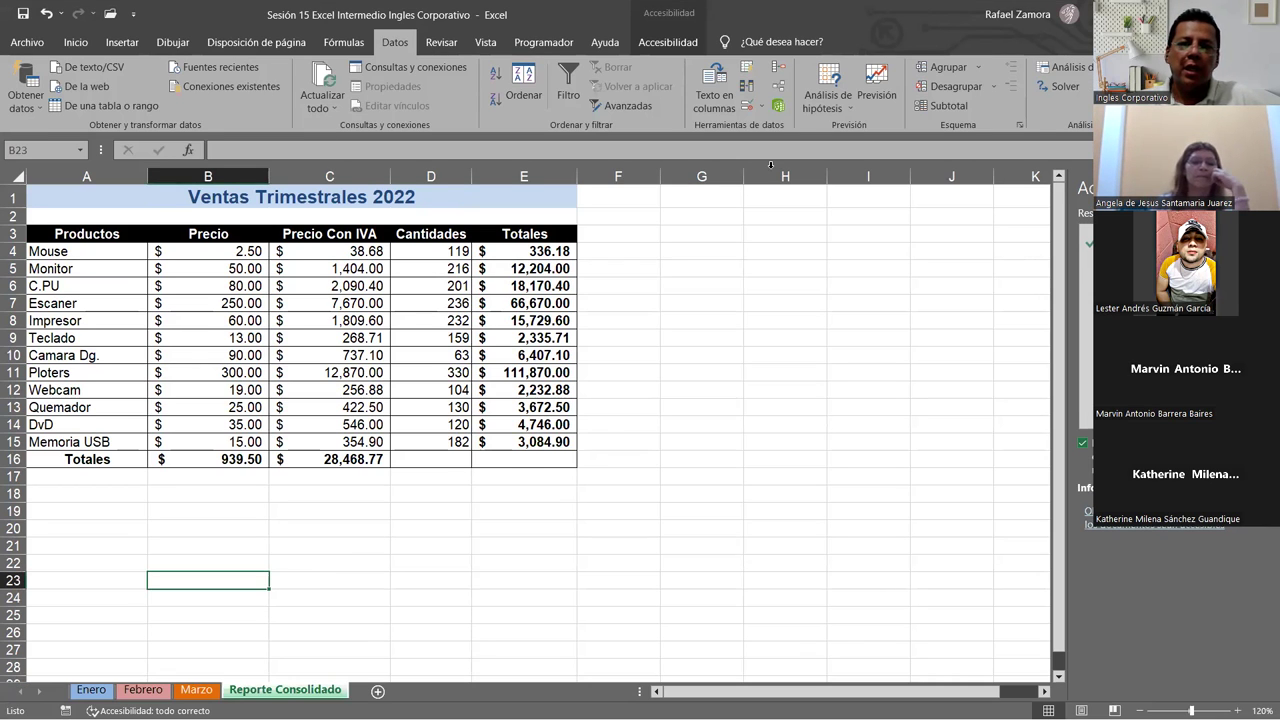
# - Delete every old Enero, Febrero and Marzo reference from the Consolidar source list
pyautogui.click(779, 67)
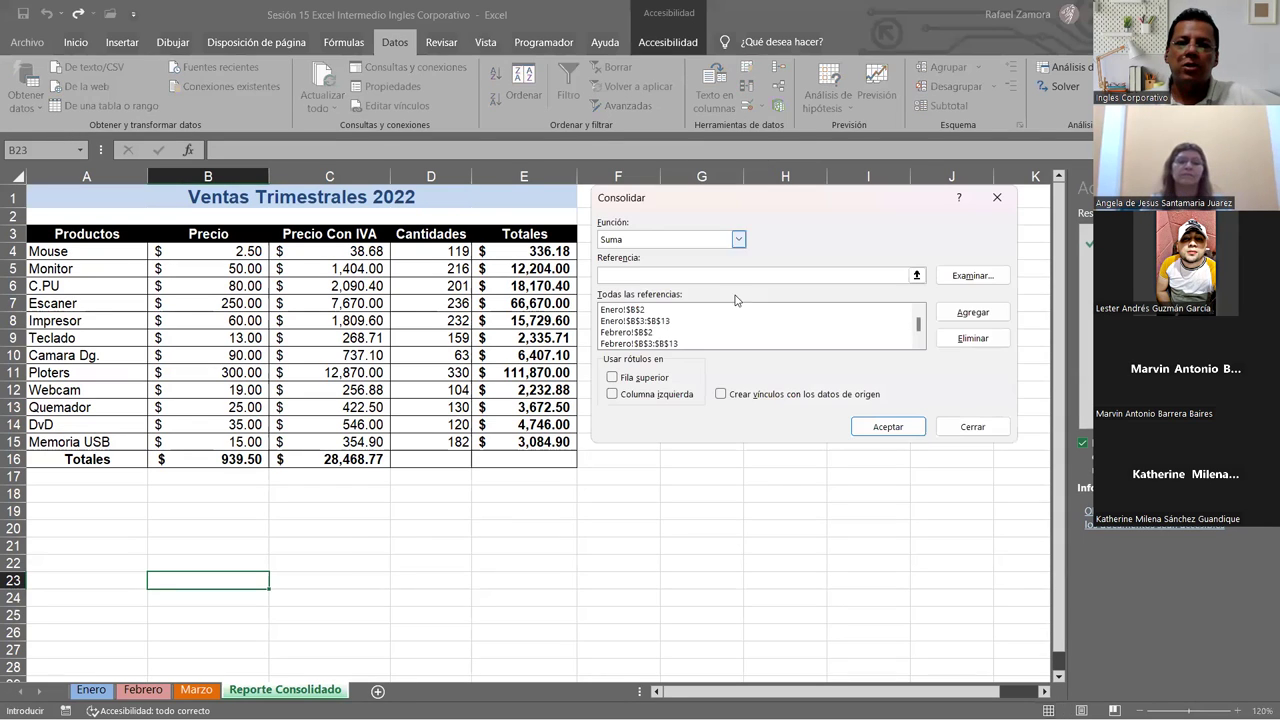
pyautogui.click(742, 318)
pyautogui.click(965, 339)
pyautogui.click(963, 340)
pyautogui.click(963, 340)
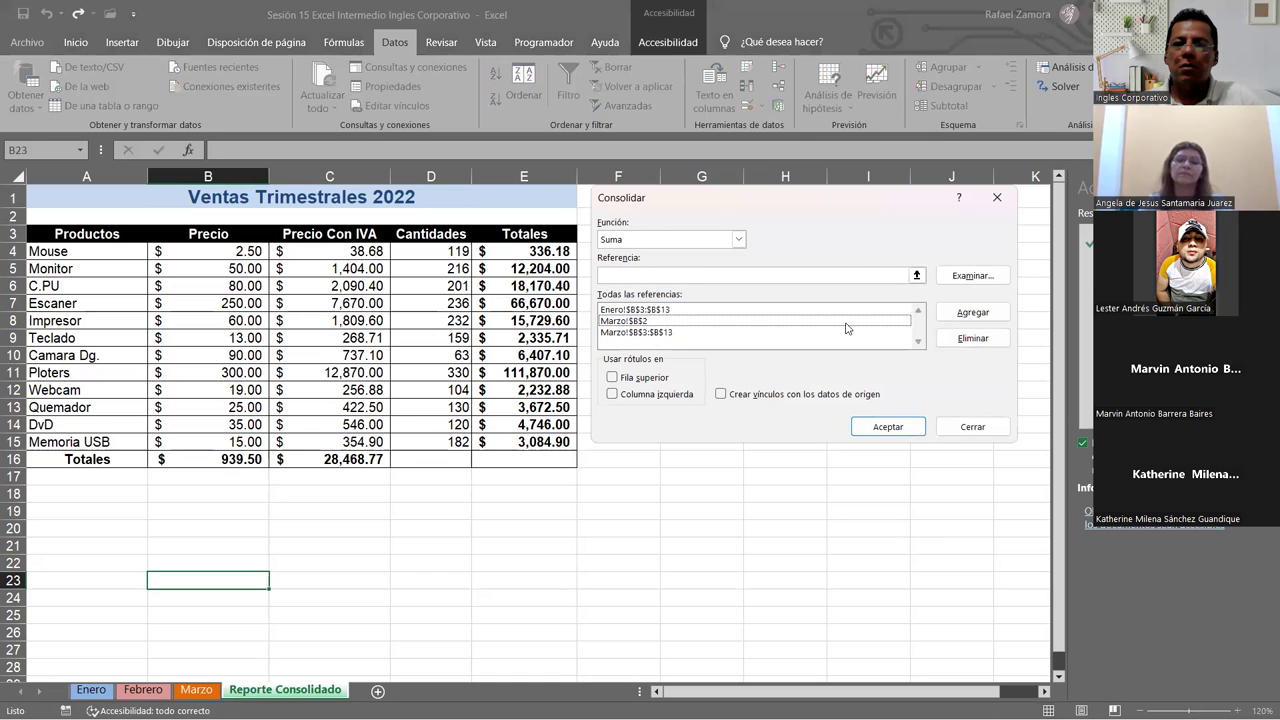
pyautogui.click(965, 341)
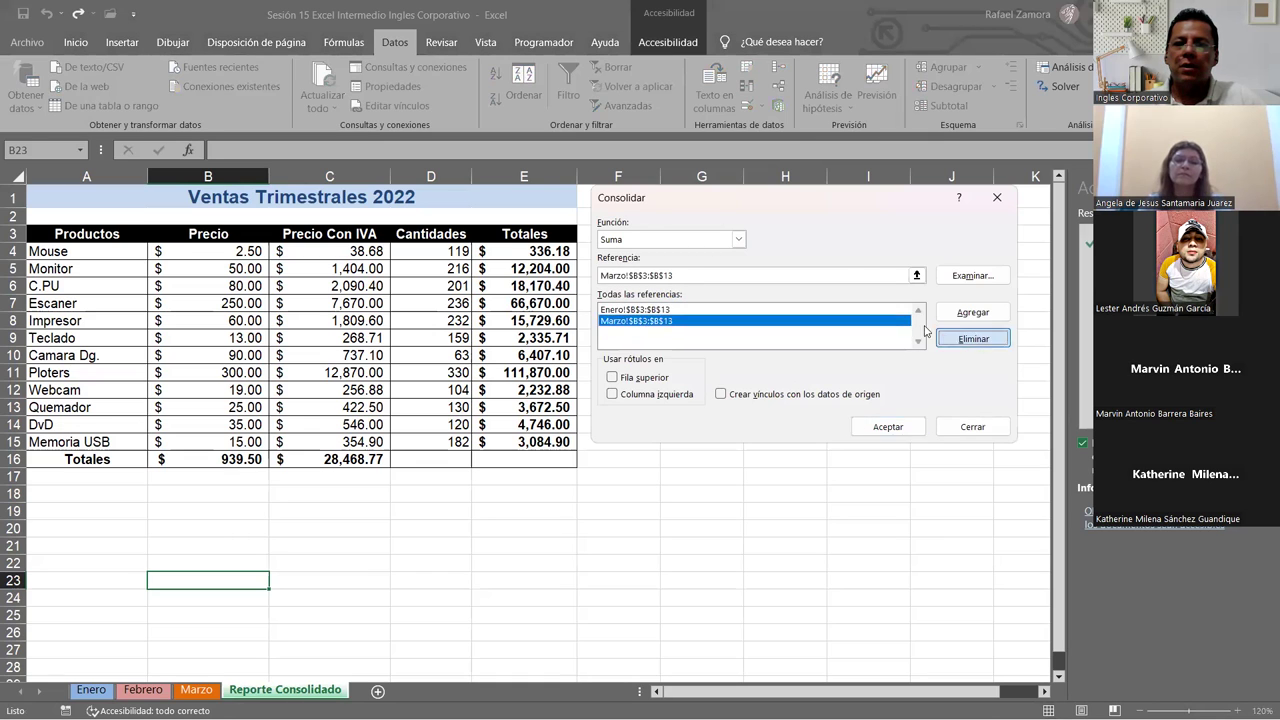
pyautogui.click(962, 340)
pyautogui.click(962, 340)
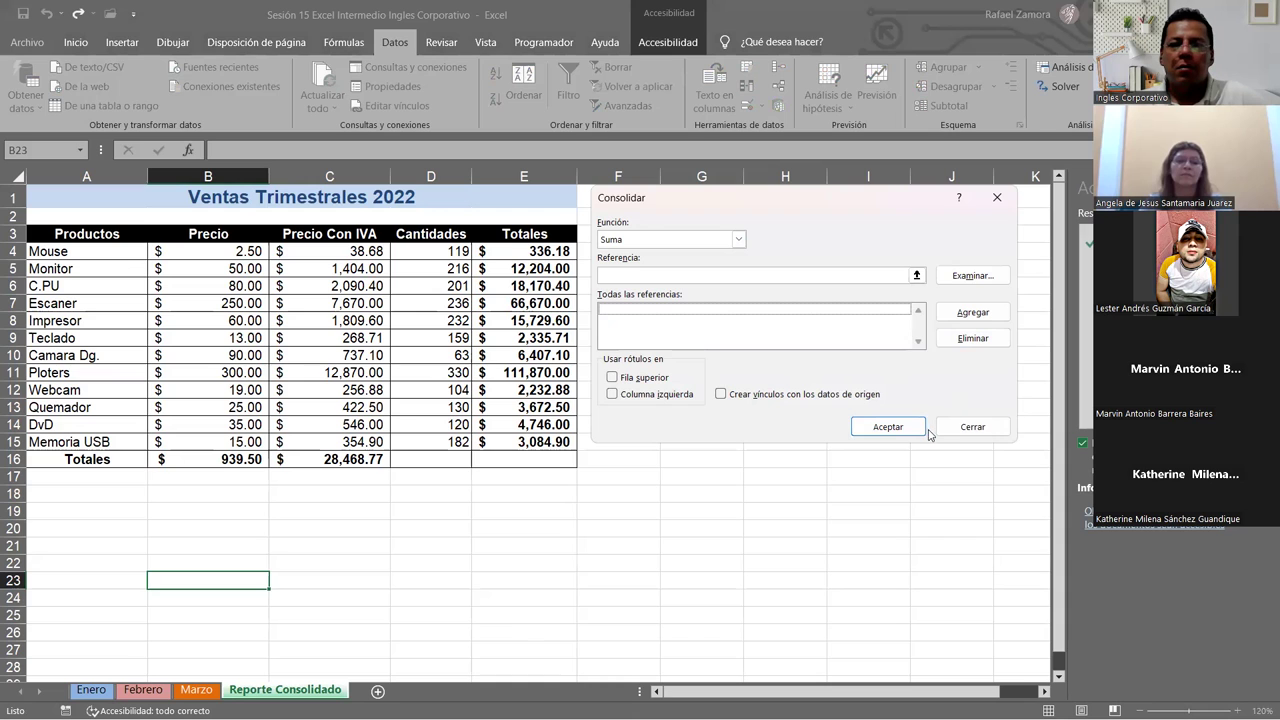
# - Attempt the empty consolidation, dismiss the missing-sources error, and go to the Enero sheet
pyautogui.click(888, 427)
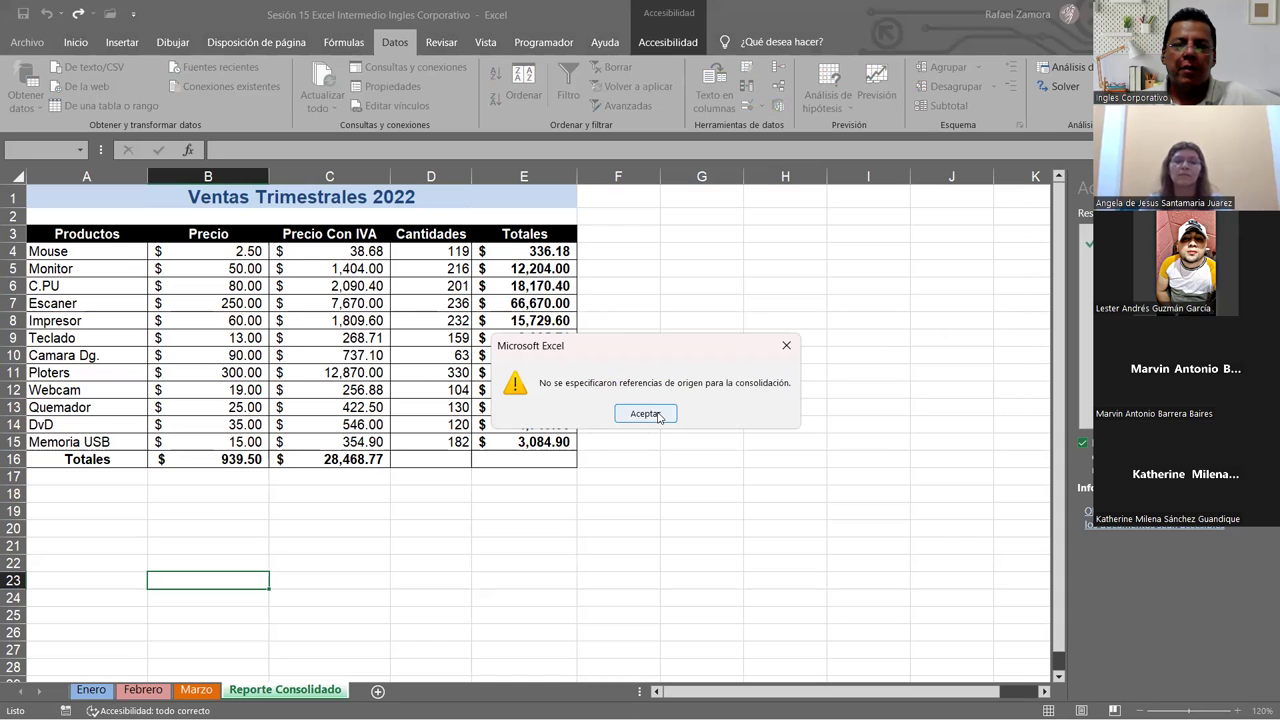
pyautogui.click(659, 417)
pyautogui.click(91, 690)
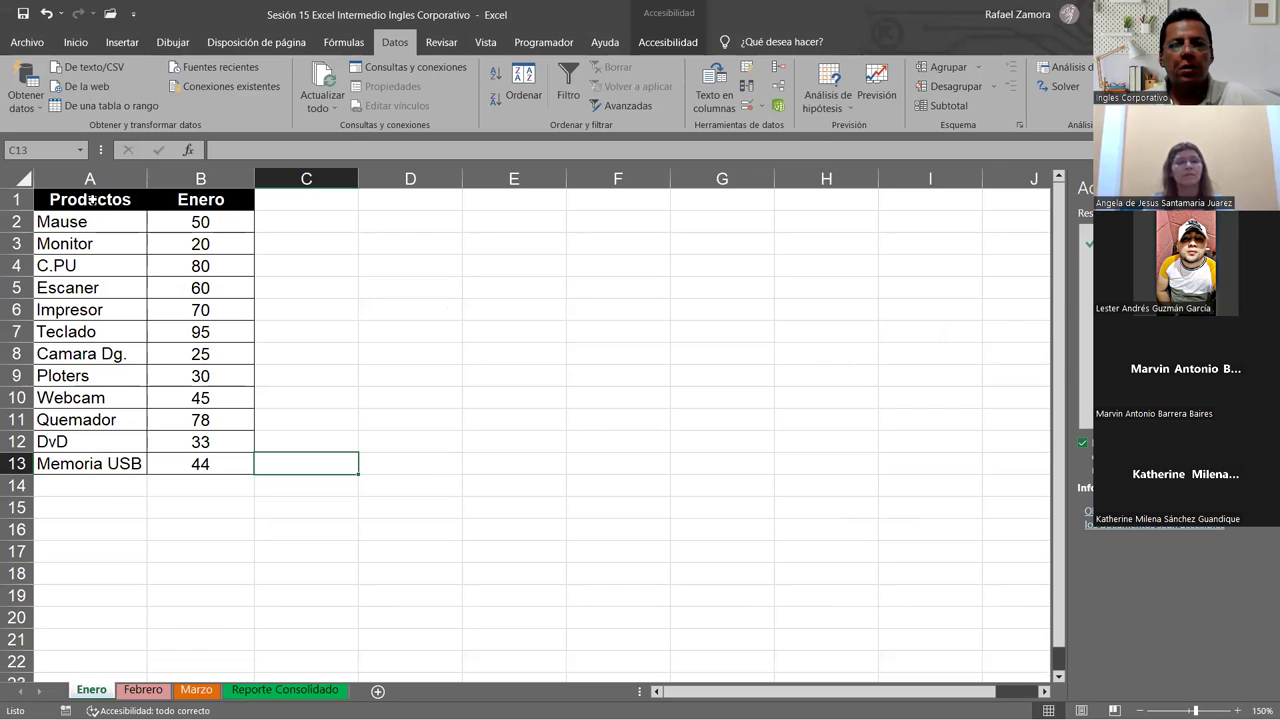
# - On Reporte Consolidado, choose cell G3 as the destination and reopen Consolidar
pyautogui.click(96, 204)
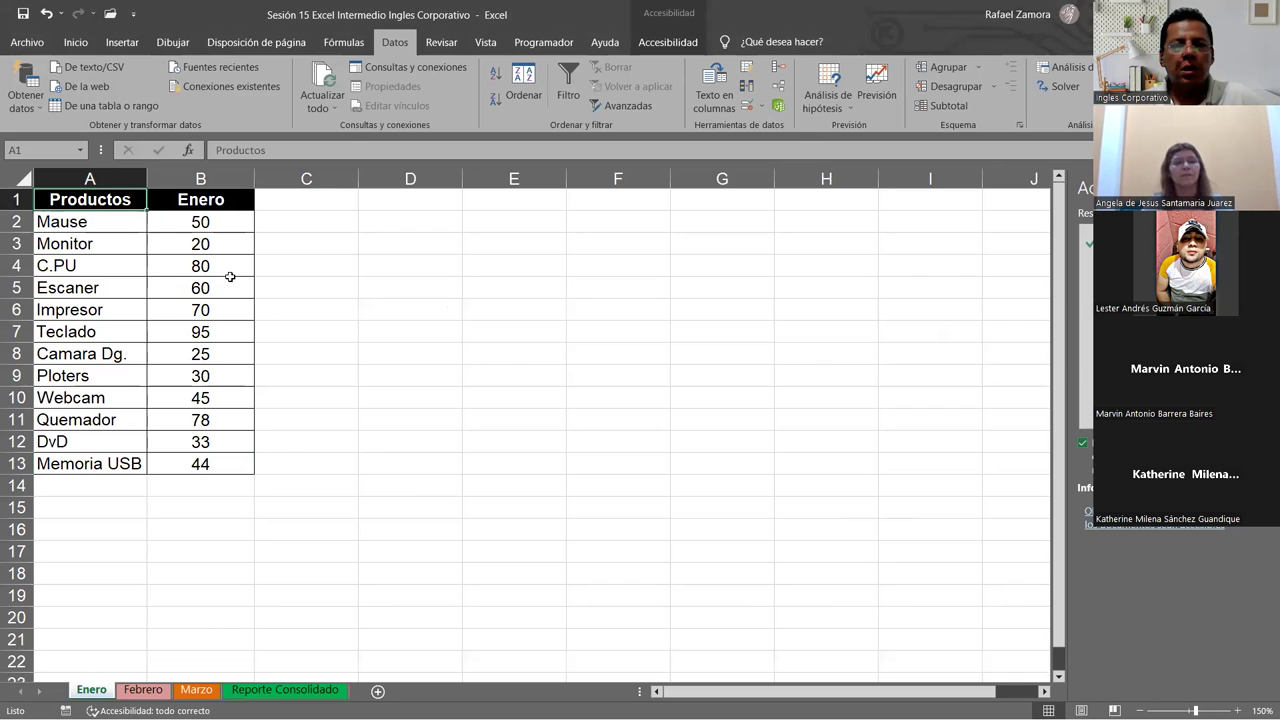
pyautogui.click(289, 690)
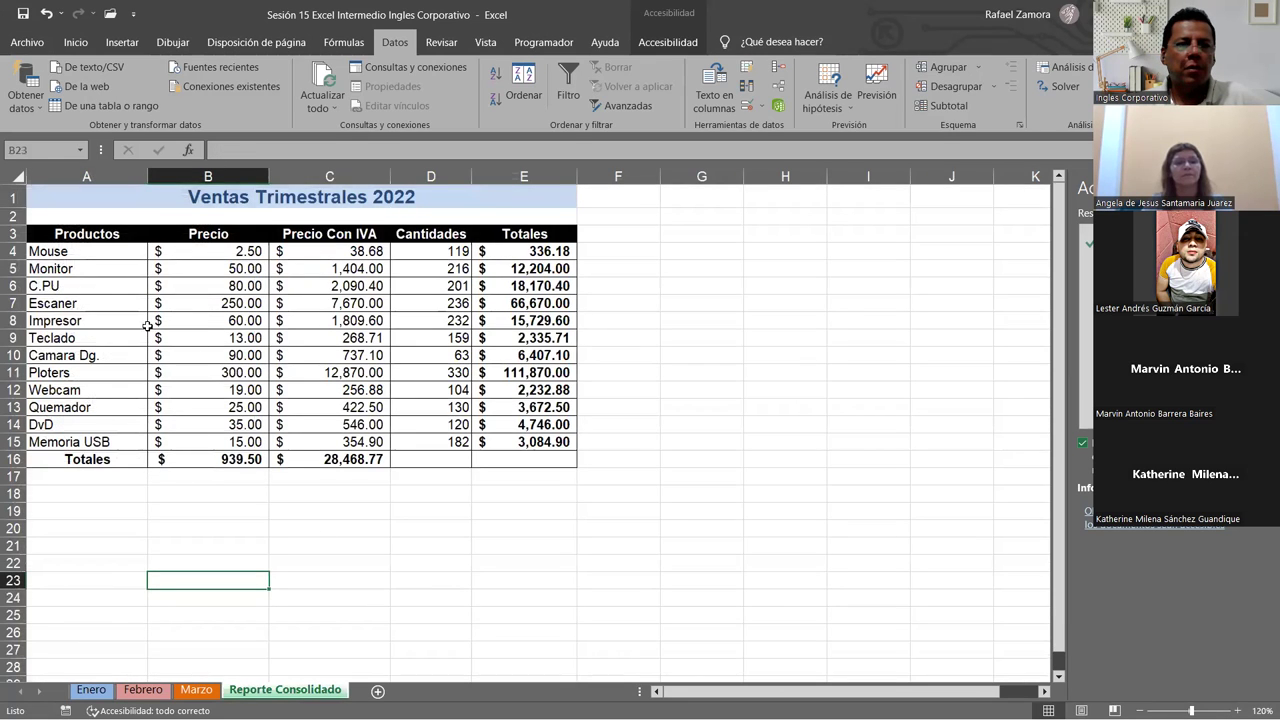
pyautogui.click(92, 233)
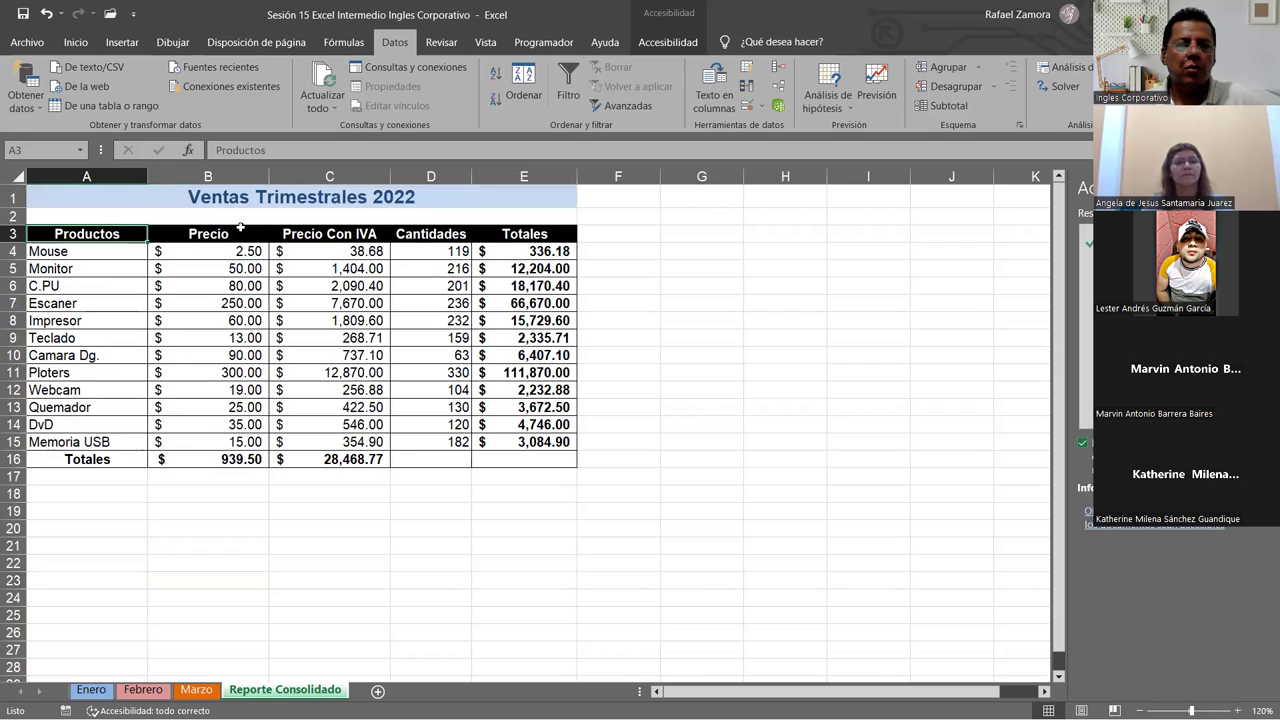
pyautogui.click(413, 237)
pyautogui.click(104, 232)
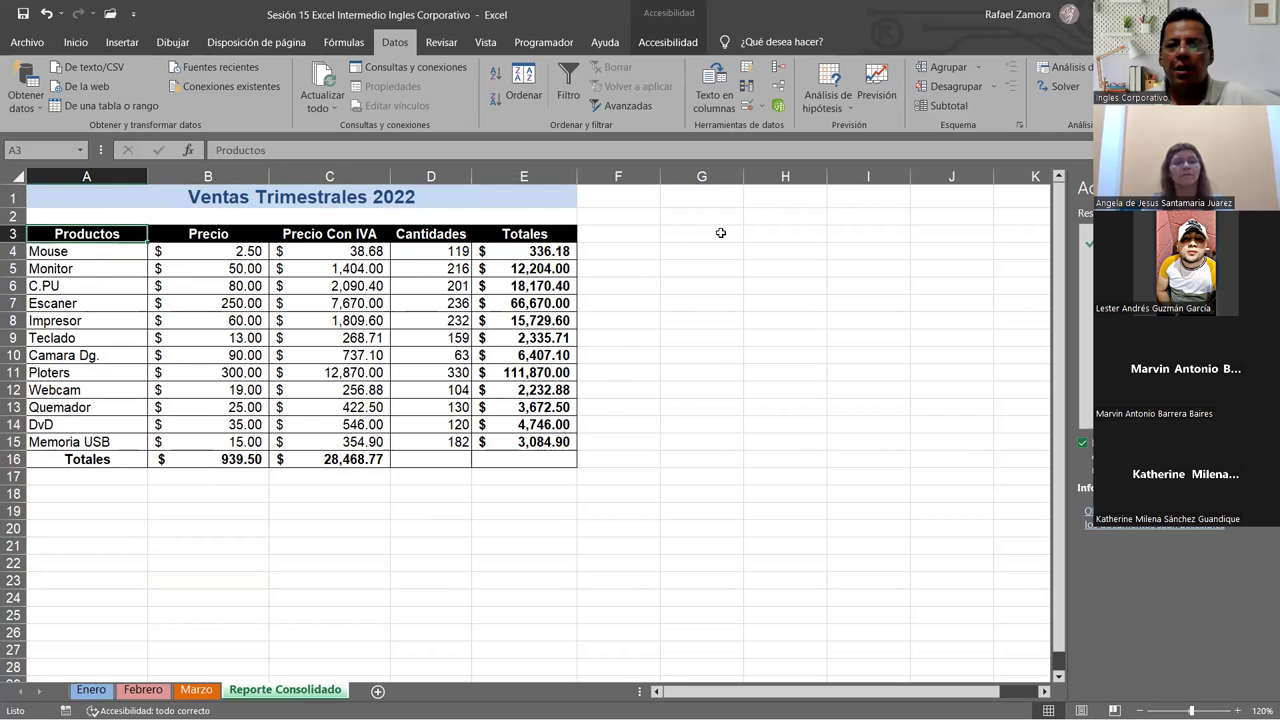
pyautogui.click(710, 233)
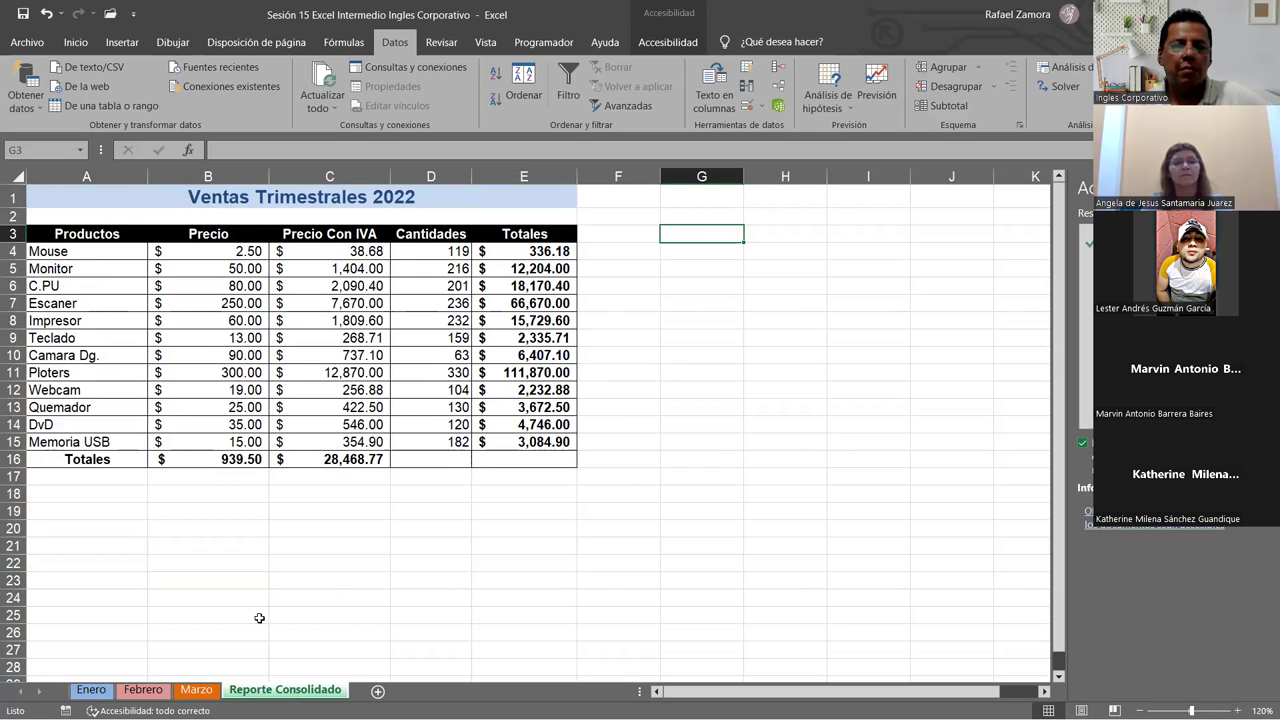
pyautogui.click(780, 75)
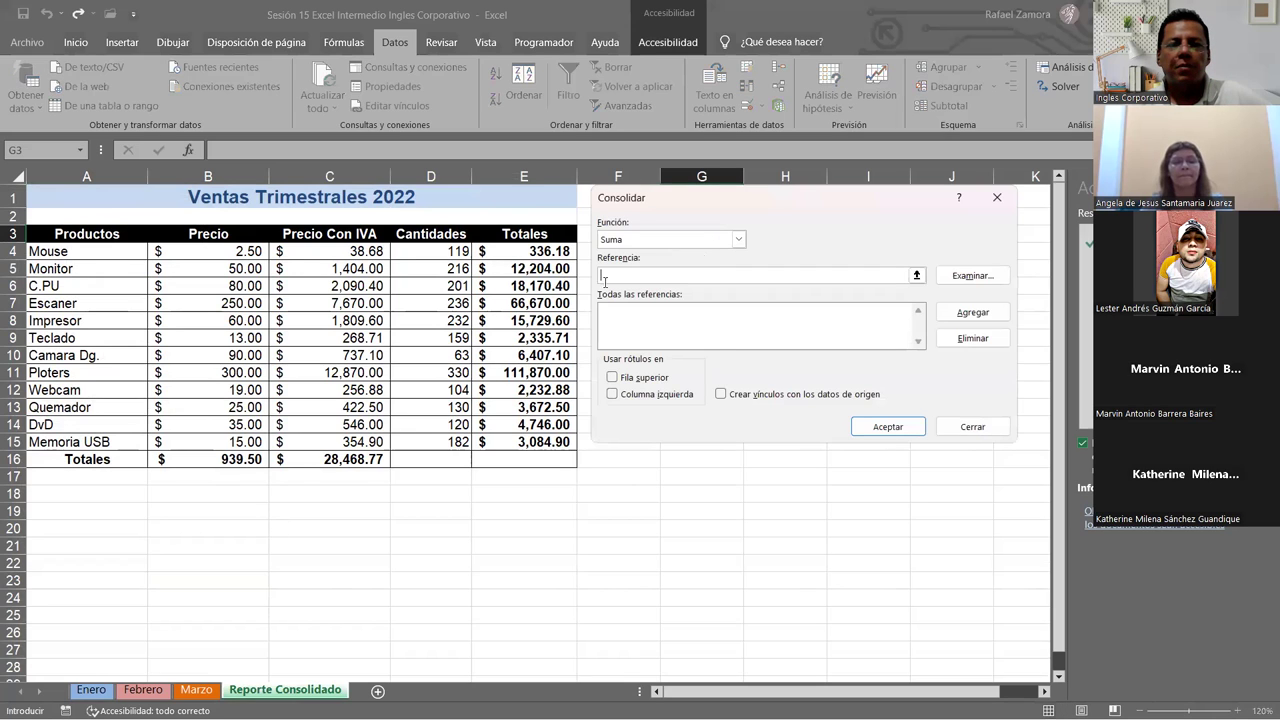
# - Add Enero, Febrero and Marzo $B$1:$B$13 as sources and enable Fila superior labels
pyautogui.click(91, 690)
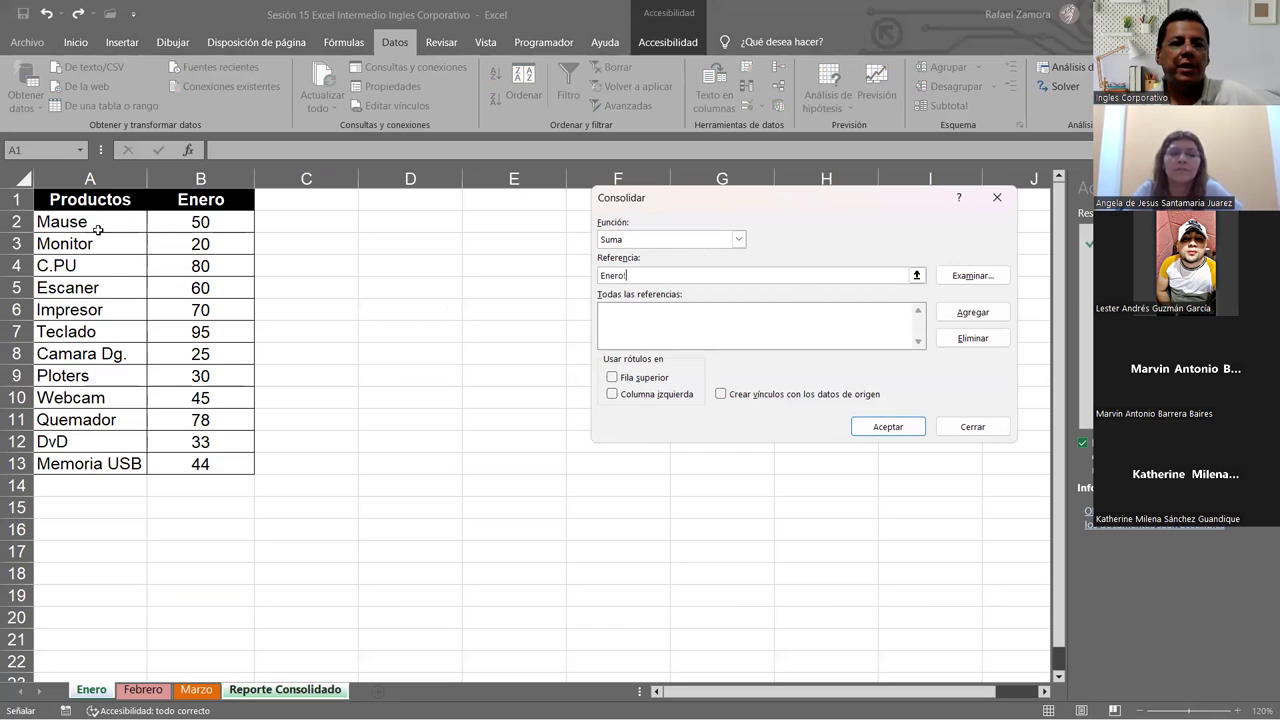
pyautogui.click(201, 200)
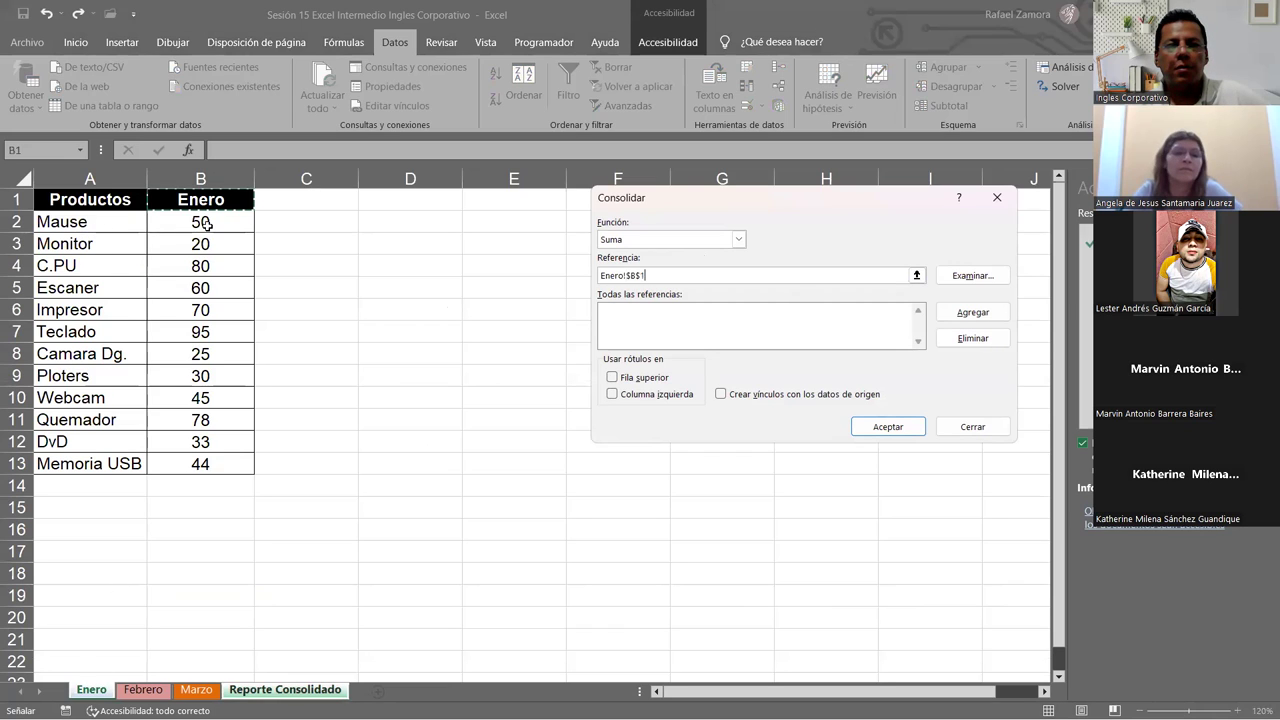
pyautogui.keyDown('shift'); pyautogui.click(230, 467); pyautogui.keyUp('shift')
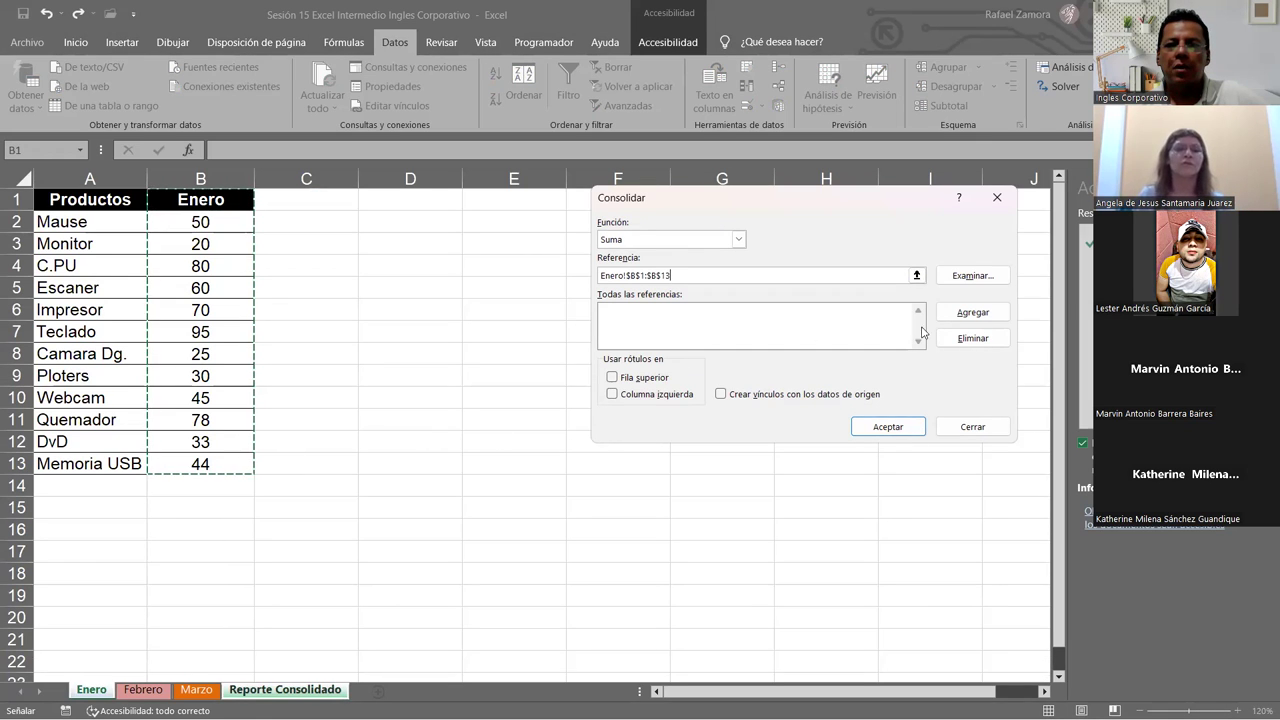
pyautogui.click(986, 318)
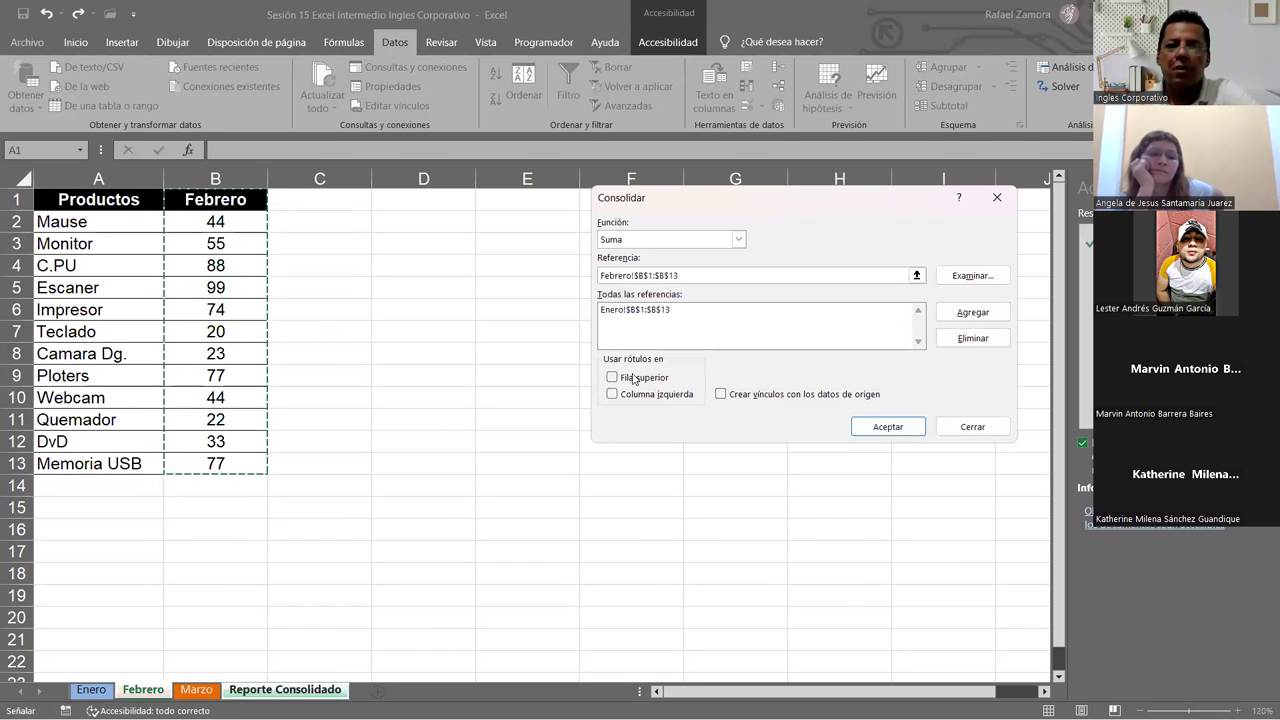
pyautogui.click(996, 321)
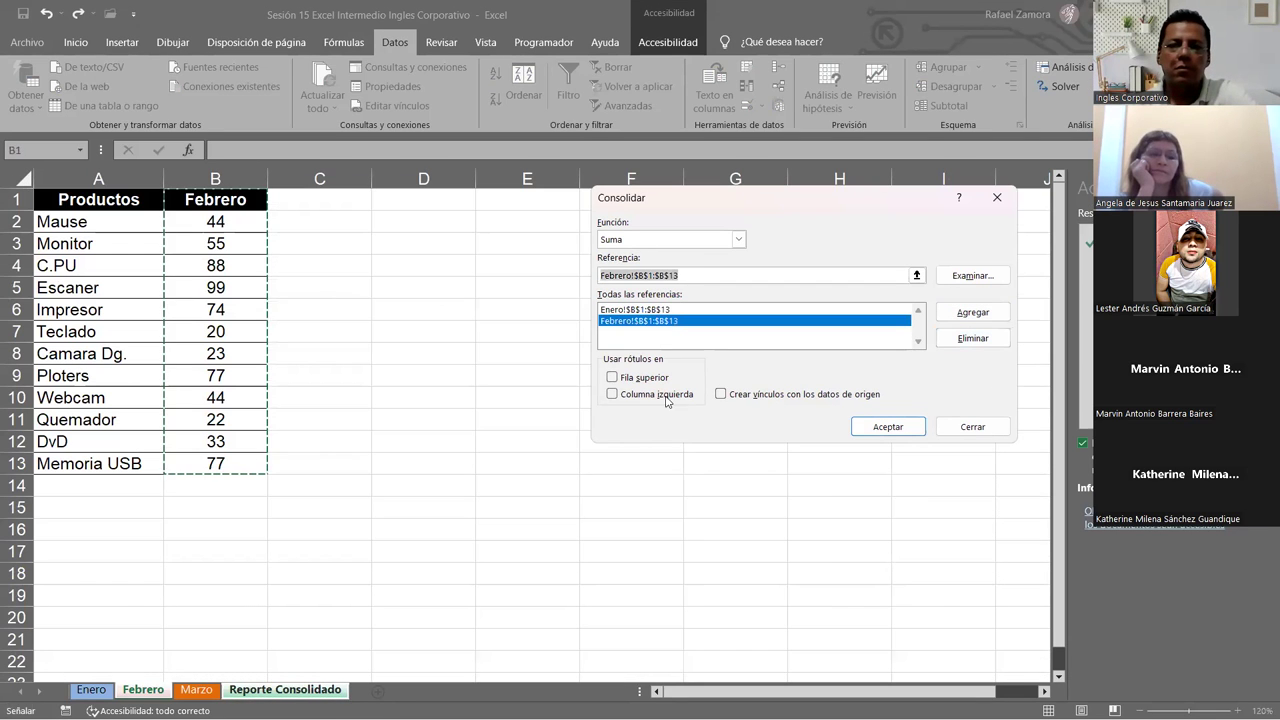
pyautogui.click(196, 690)
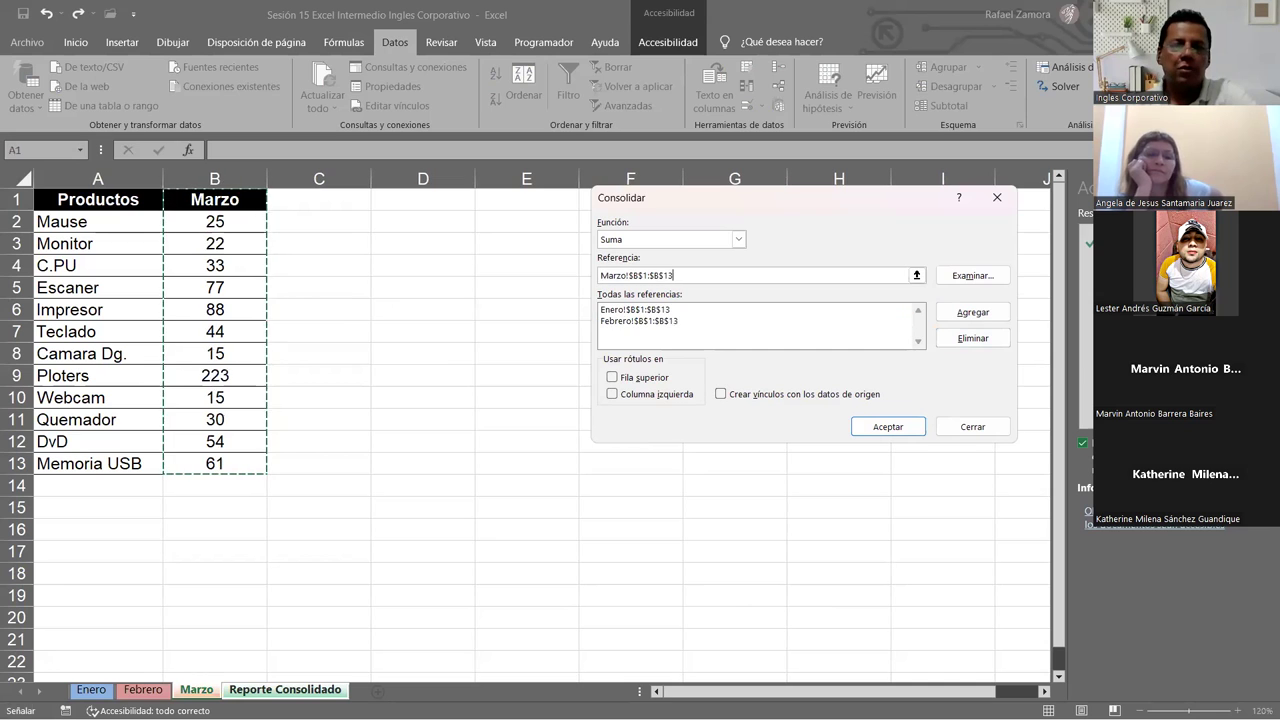
pyautogui.click(983, 316)
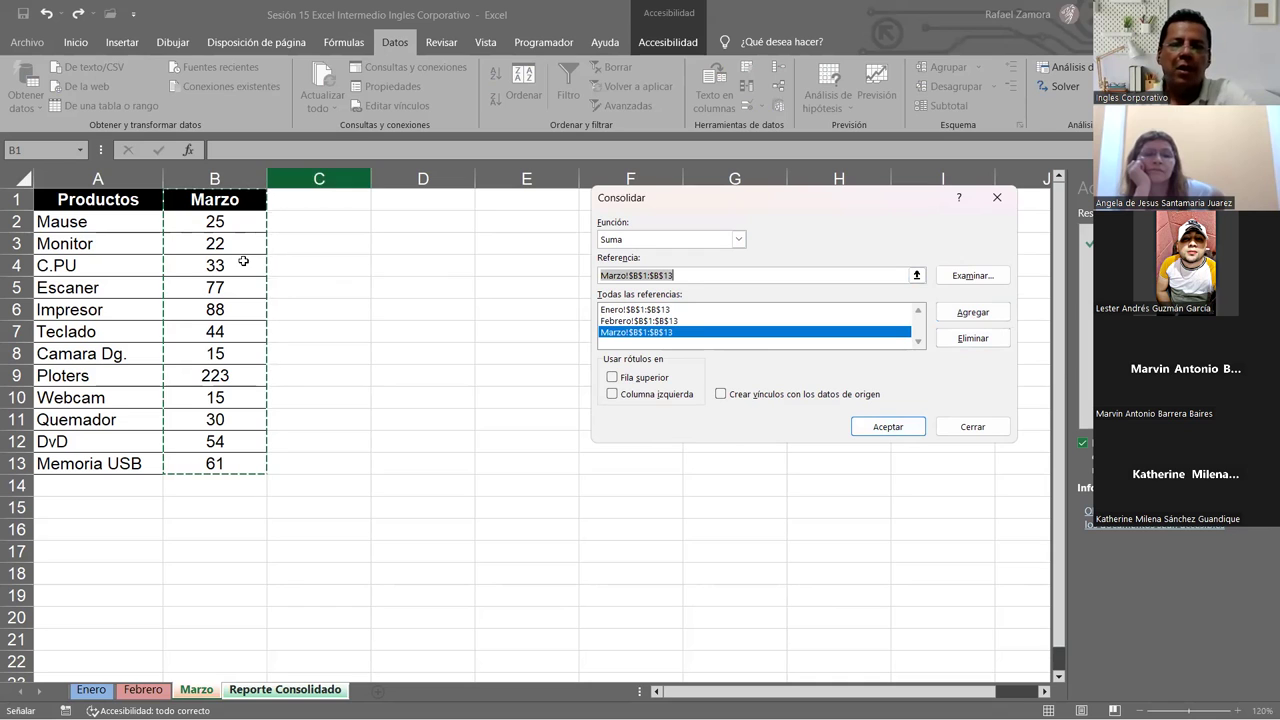
pyautogui.click(613, 378)
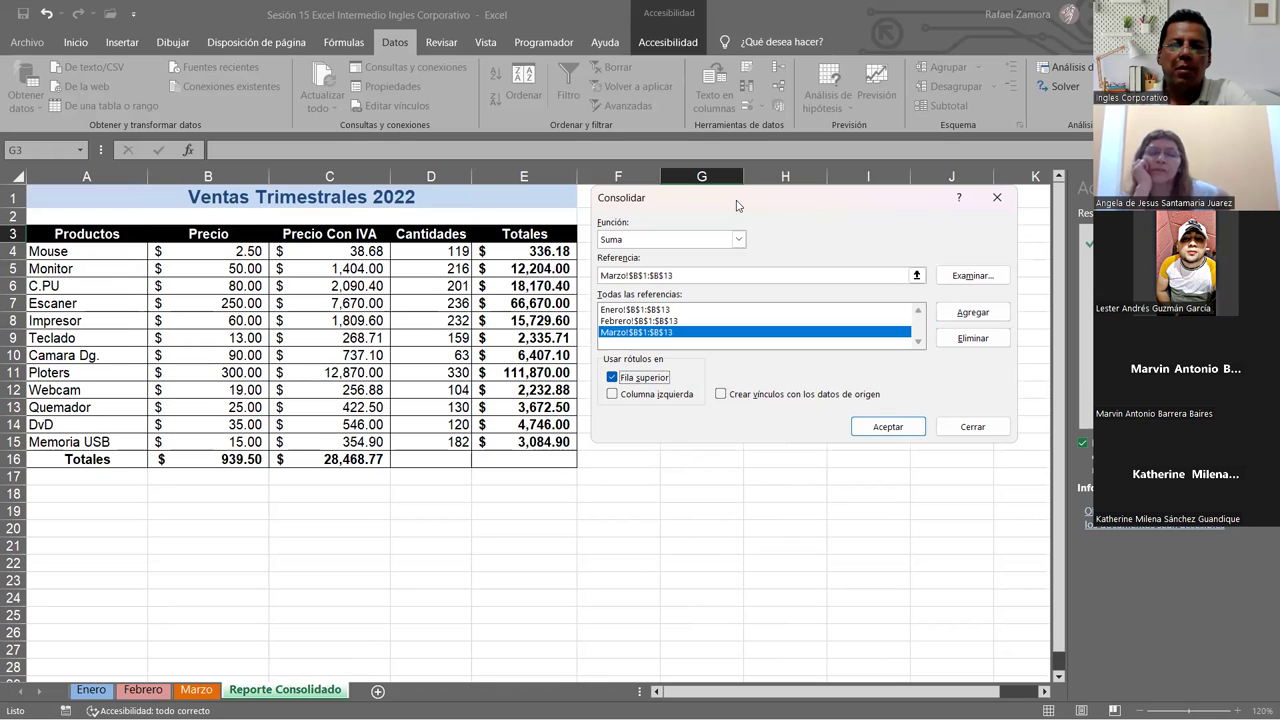
# - Run the consolidation into G3:I15, giving separate monthly columns, then go to Enero
pyautogui.moveTo(736, 205); pyautogui.dragTo(230, 175)
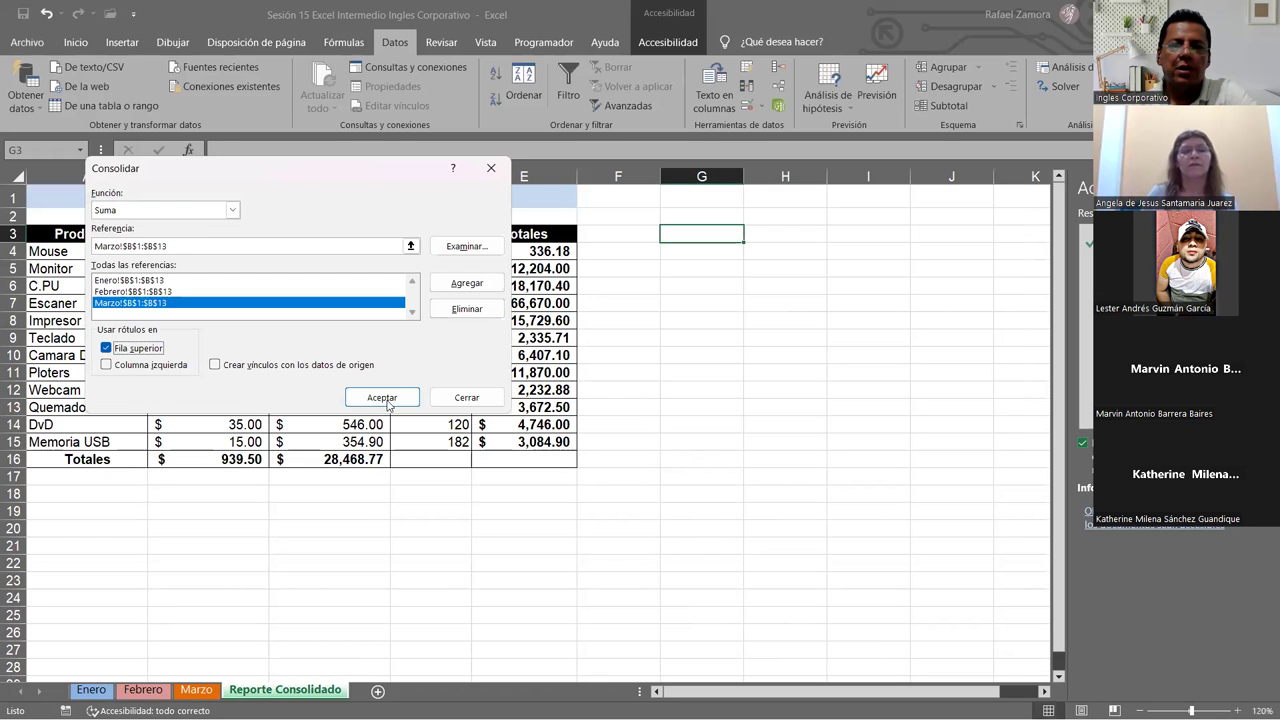
pyautogui.click(382, 398)
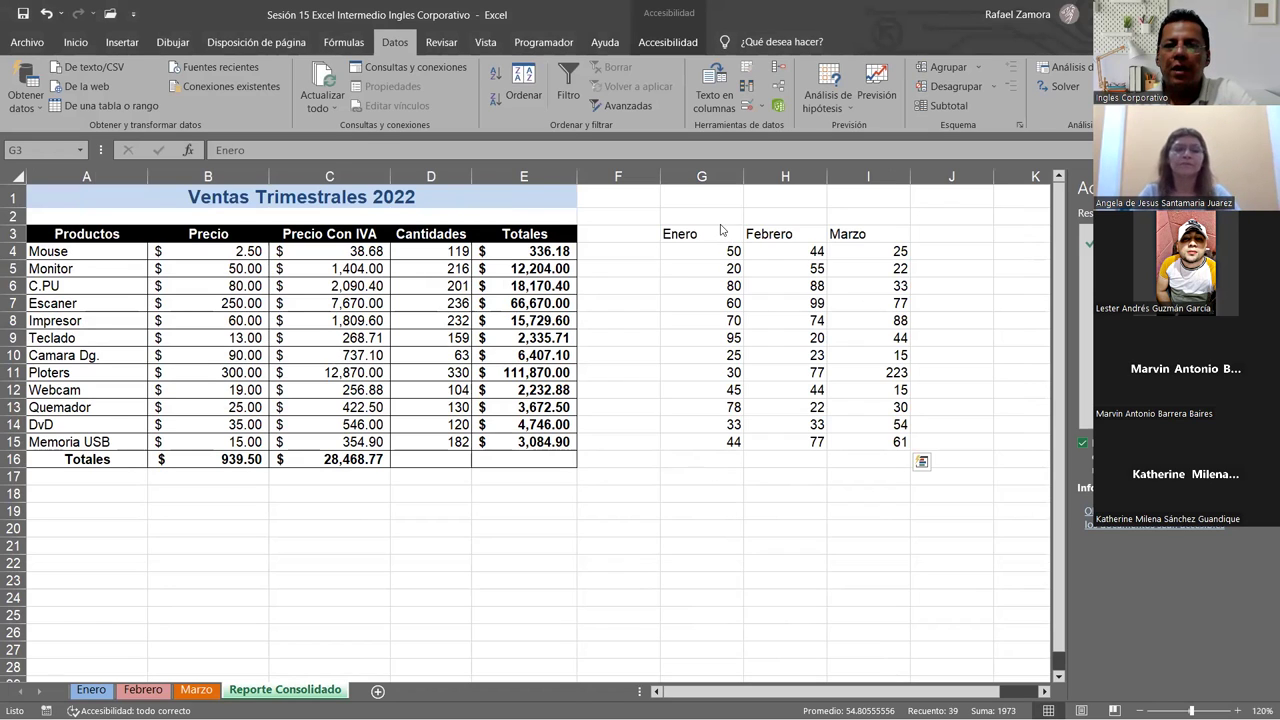
pyautogui.click(91, 690)
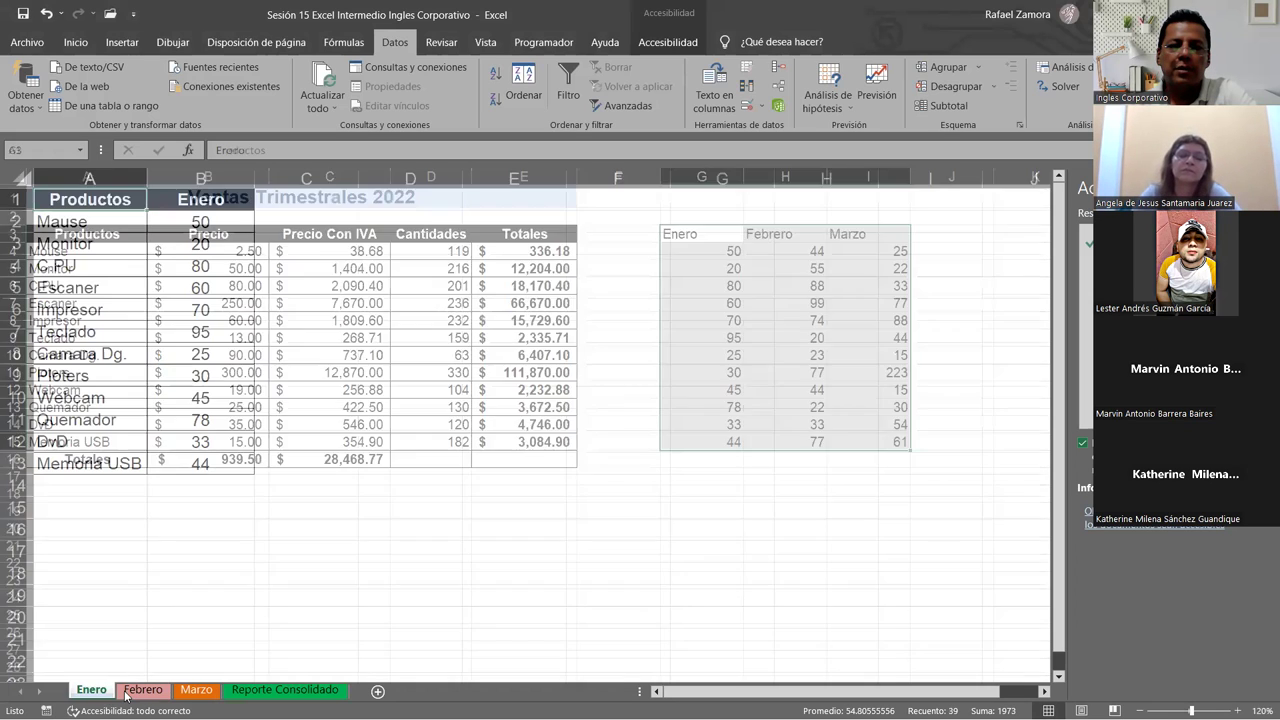
pyautogui.click(138, 690)
pyautogui.click(196, 690)
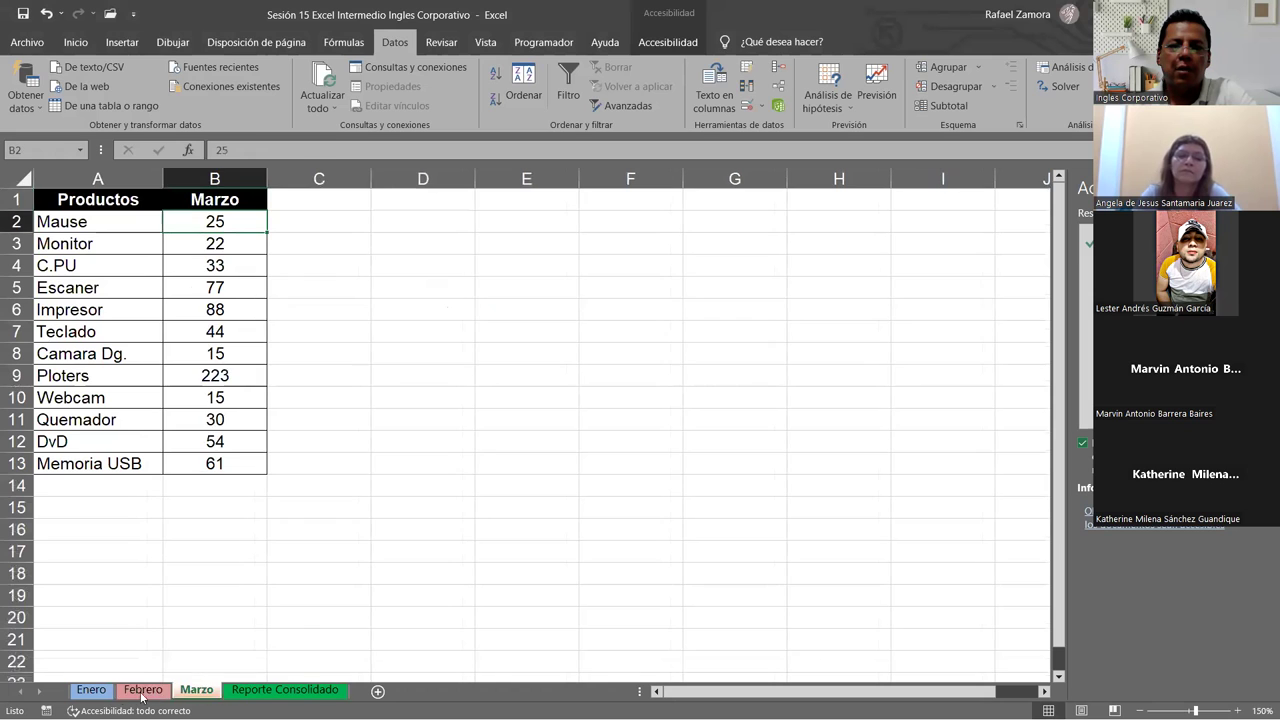
pyautogui.click(94, 690)
pyautogui.click(143, 690)
pyautogui.click(196, 690)
pyautogui.click(143, 690)
pyautogui.click(191, 692)
pyautogui.click(91, 690)
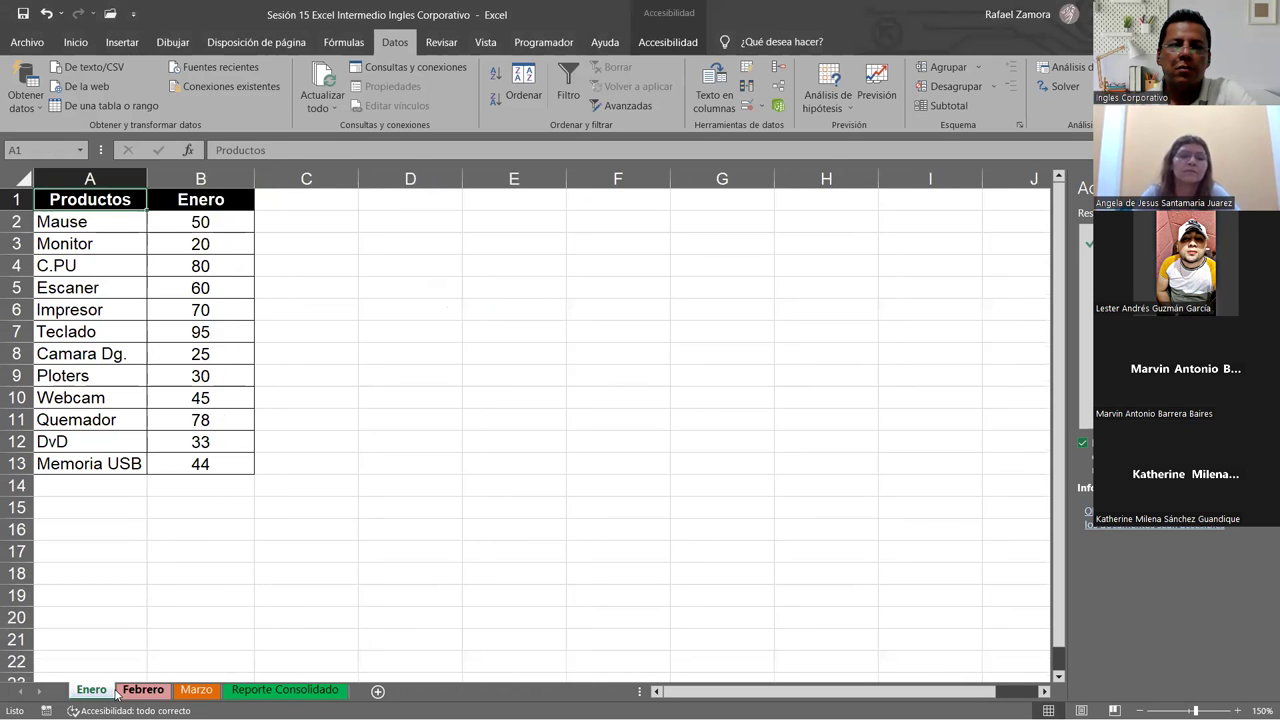
pyautogui.click(145, 692)
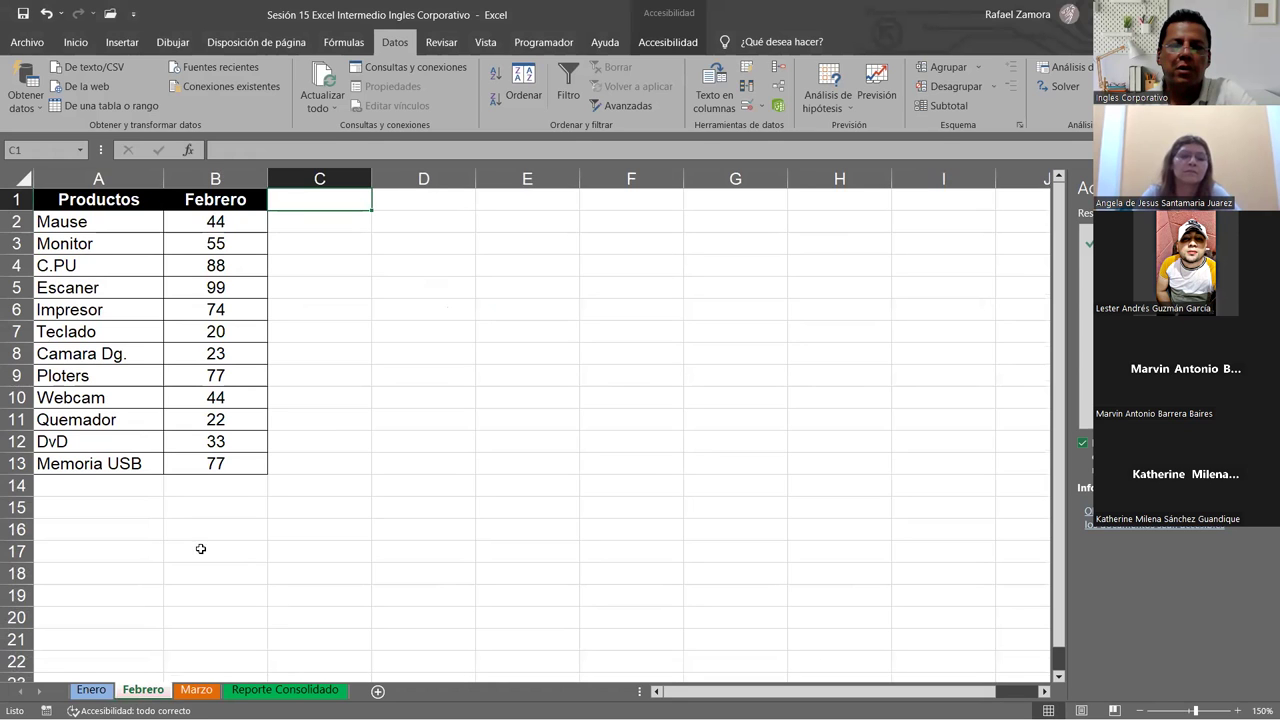
pyautogui.click(196, 690)
pyautogui.click(91, 690)
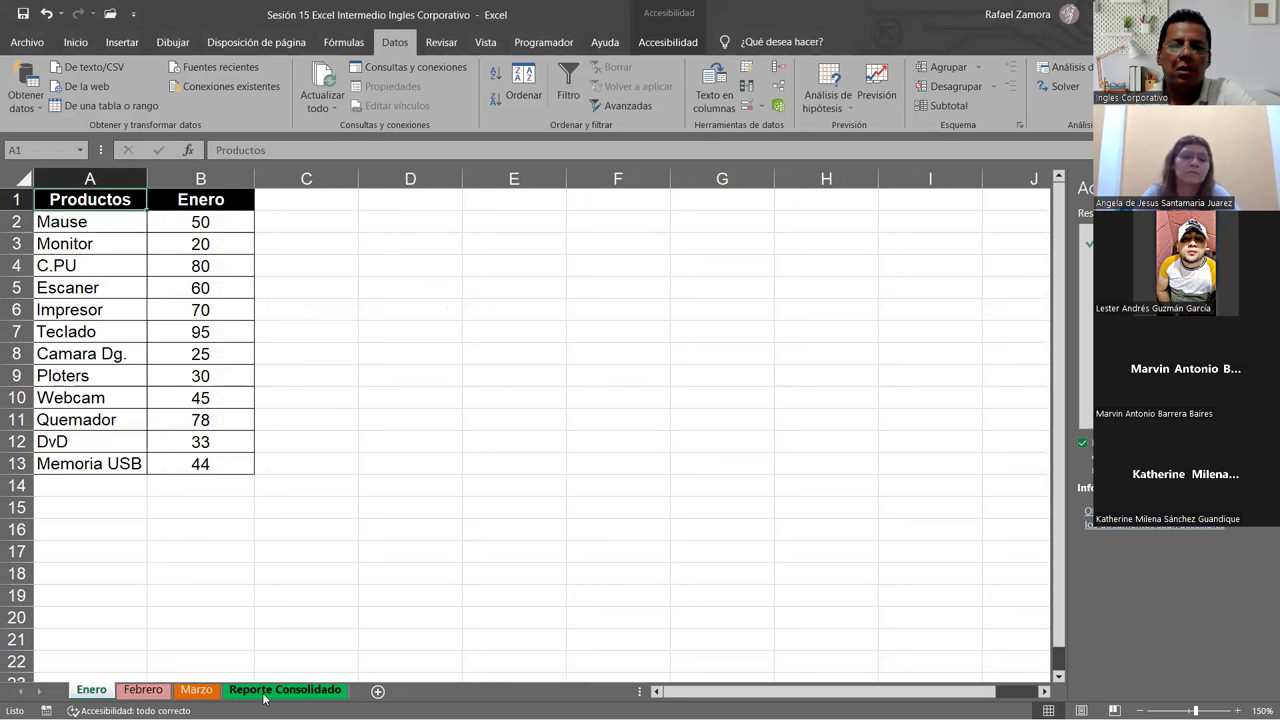
pyautogui.hotkey('ctrl', 'pagedown')
pyautogui.hotkey('ctrl', 'pagedown')
pyautogui.hotkey('ctrl', 'pagedown')
# - Select G3:I13, then pick D5 and open Consolidar still listing the old B3 references
pyautogui.moveTo(705, 234); pyautogui.dragTo(879, 441)
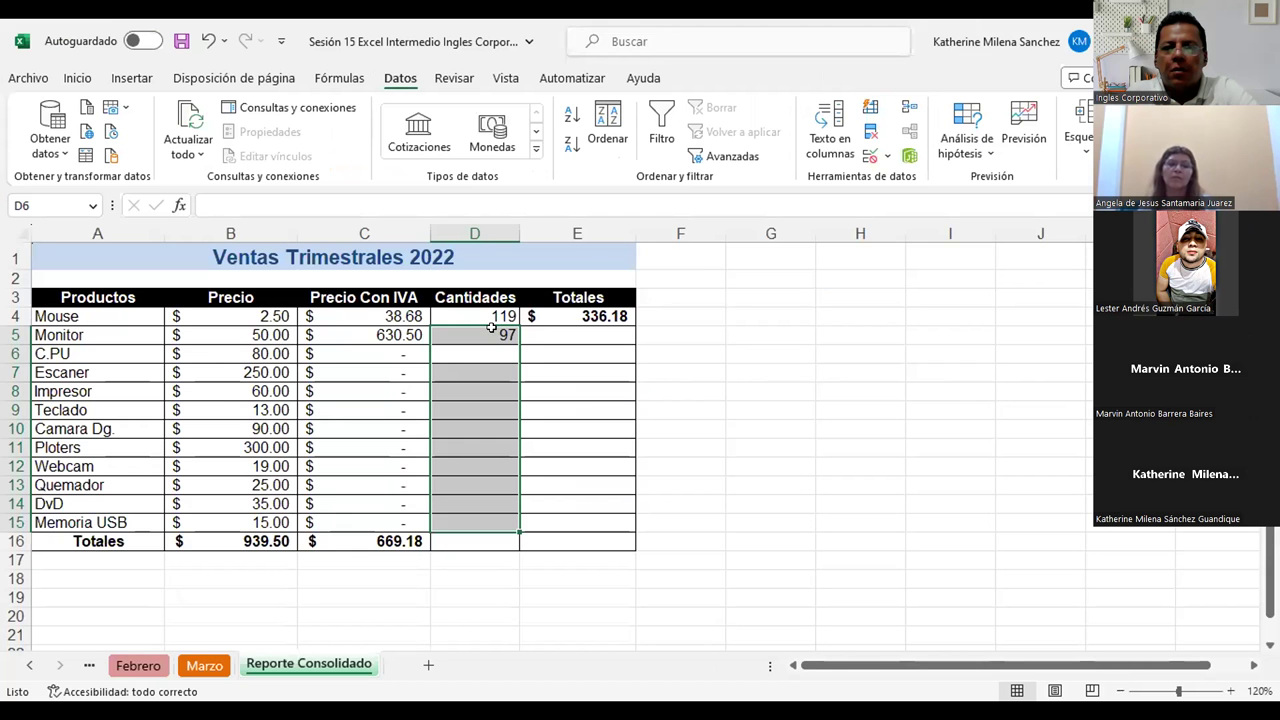
pyautogui.click(491, 330)
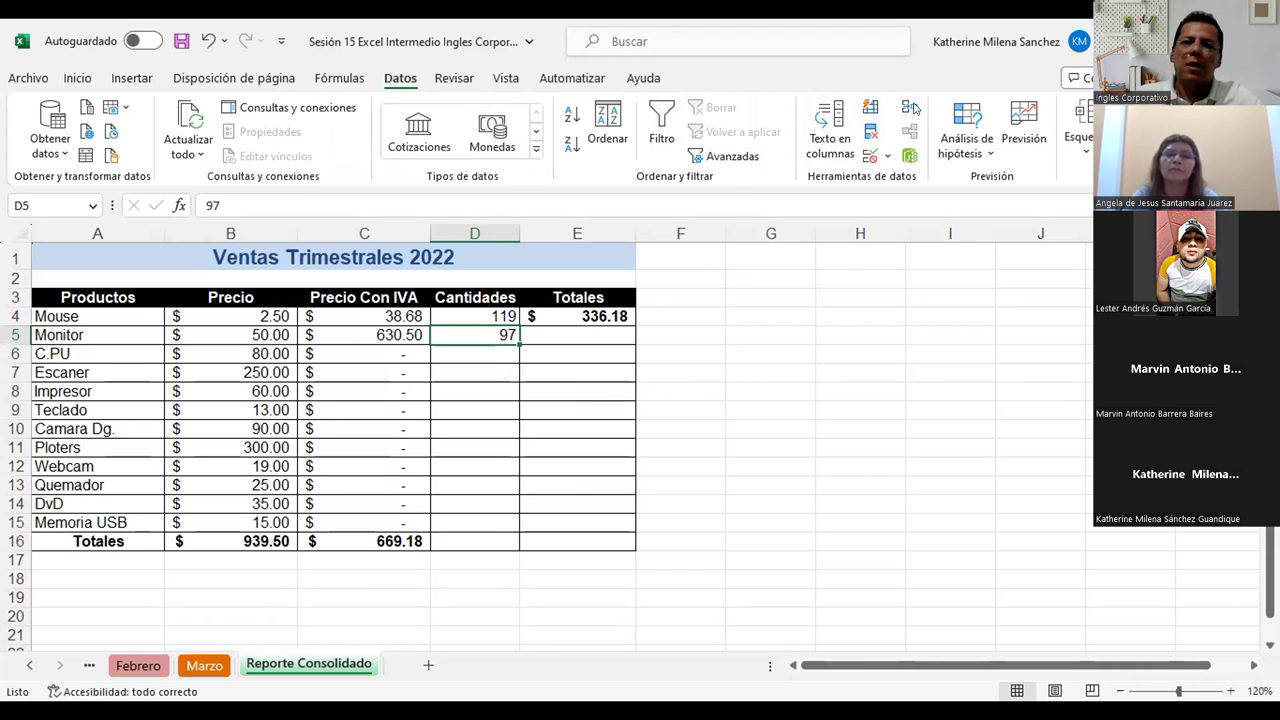
pyautogui.click(911, 107)
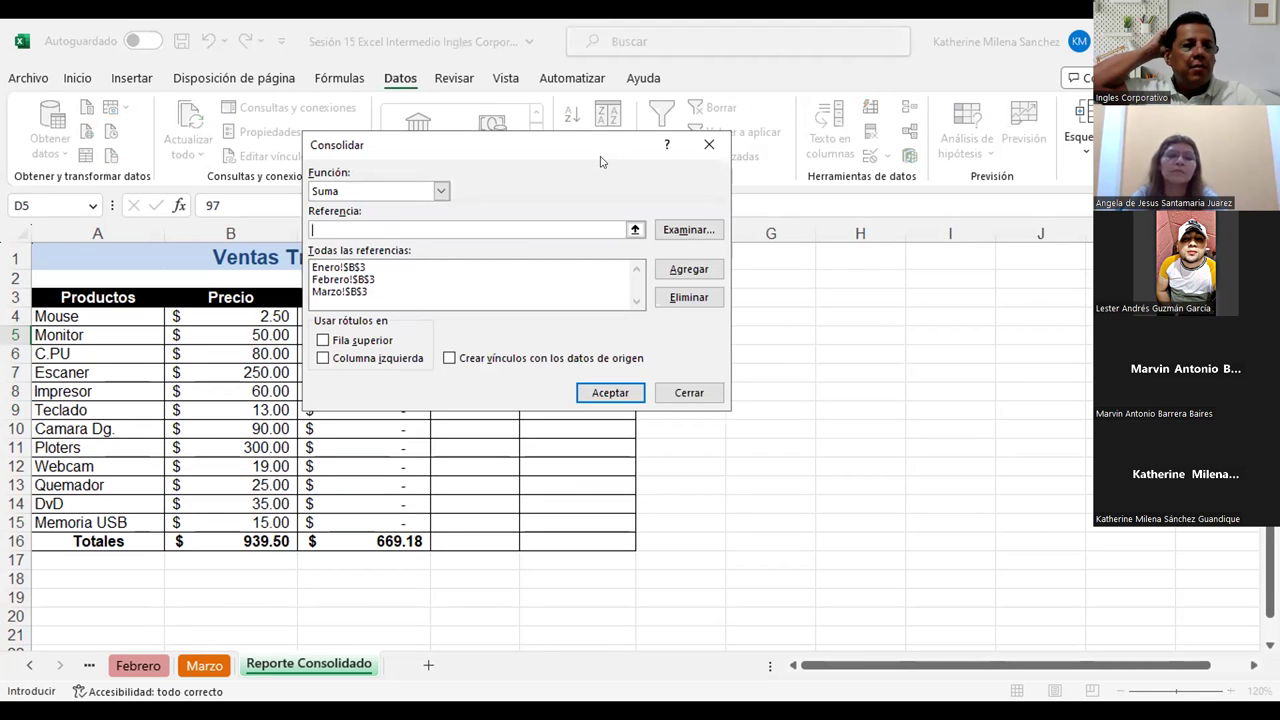
# - Remove the Enero, Febrero and Marzo $B$3 references from the Consolidar list
pyautogui.moveTo(592, 161); pyautogui.dragTo(813, 182)
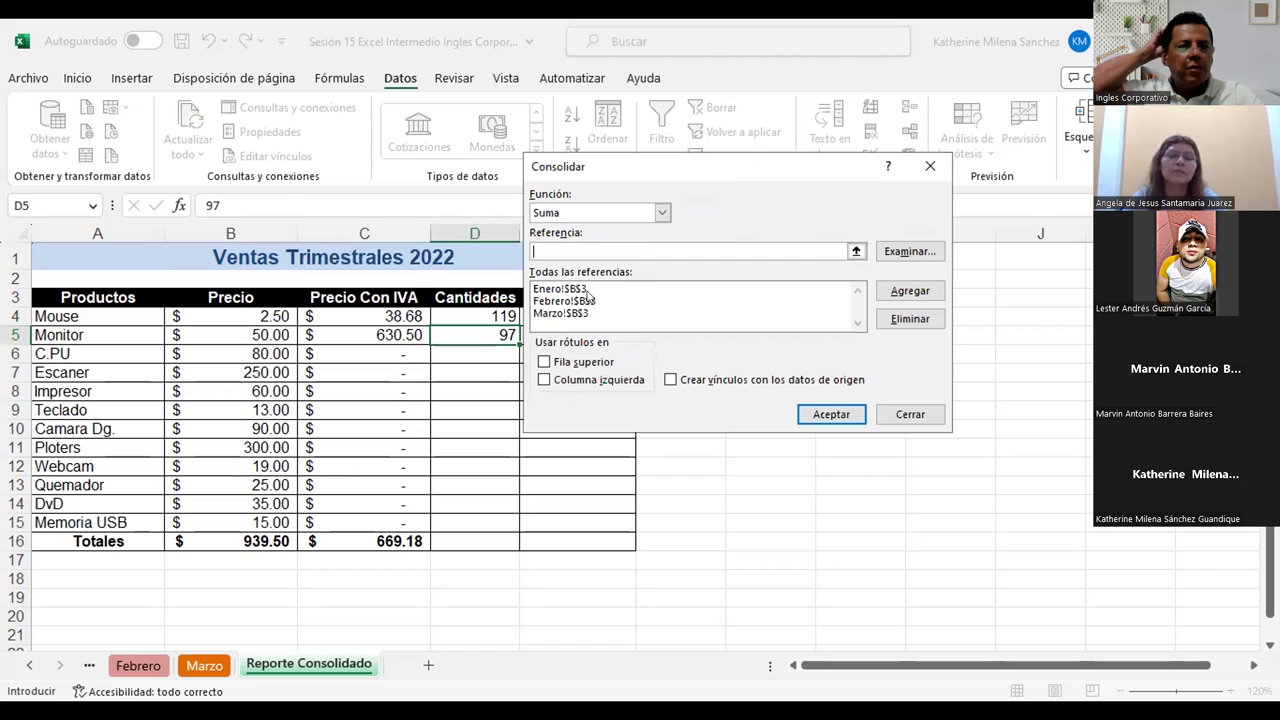
pyautogui.click(588, 290)
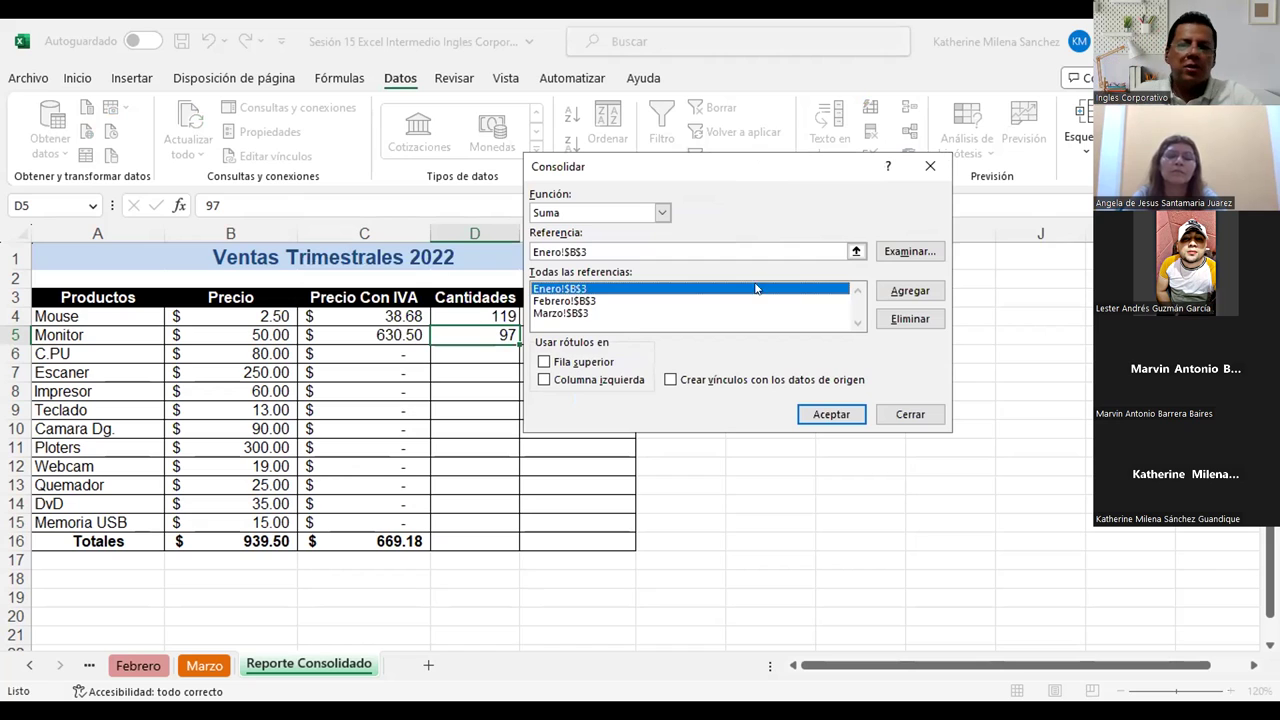
pyautogui.click(909, 317)
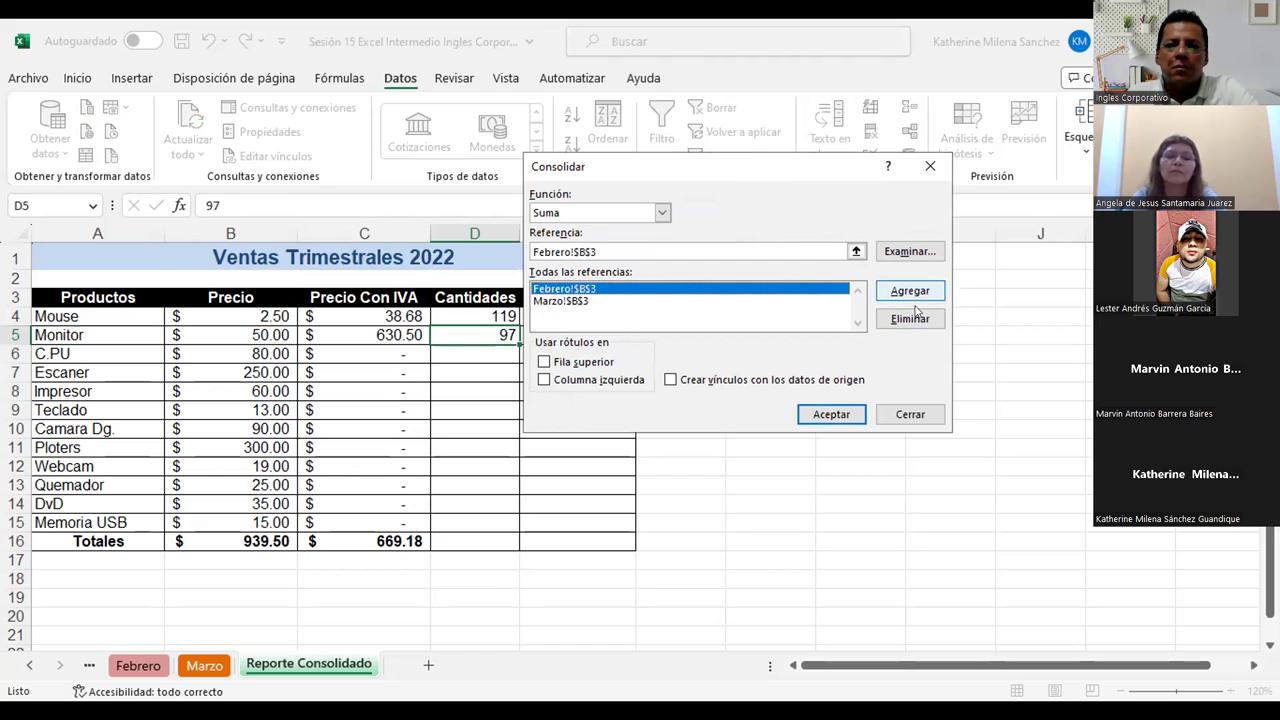
pyautogui.click(912, 316)
pyautogui.click(814, 292)
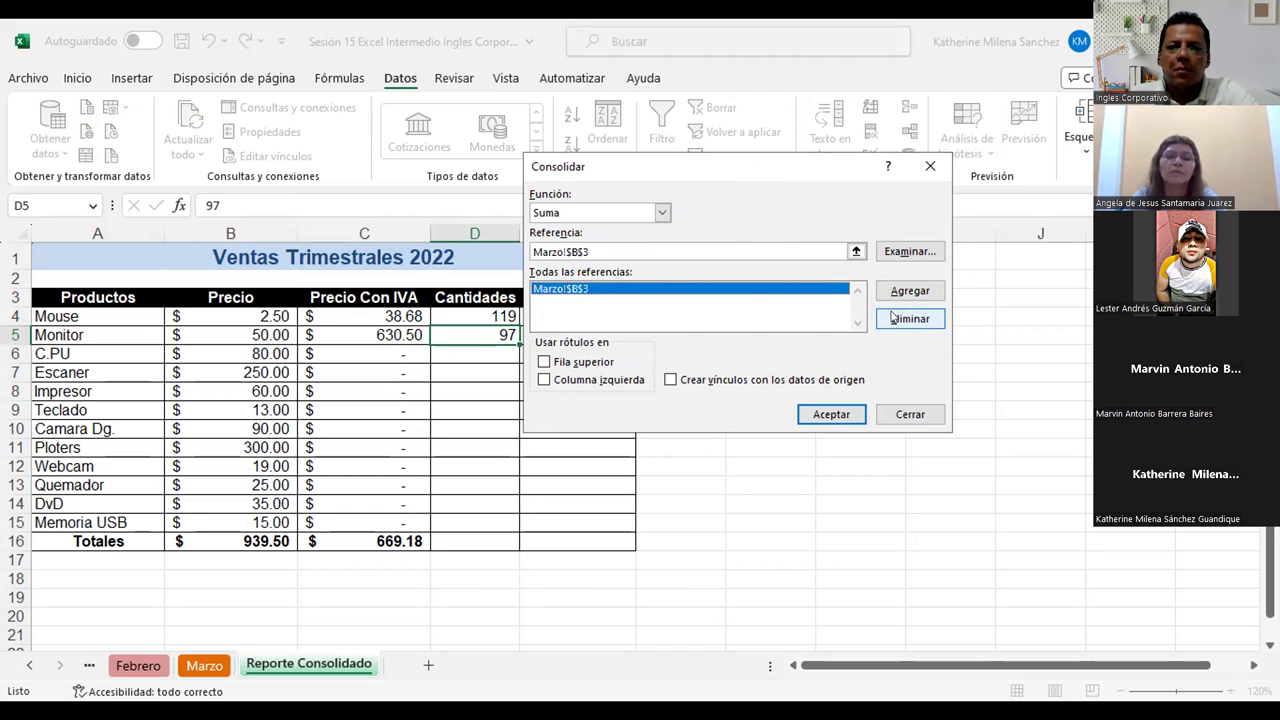
pyautogui.click(893, 317)
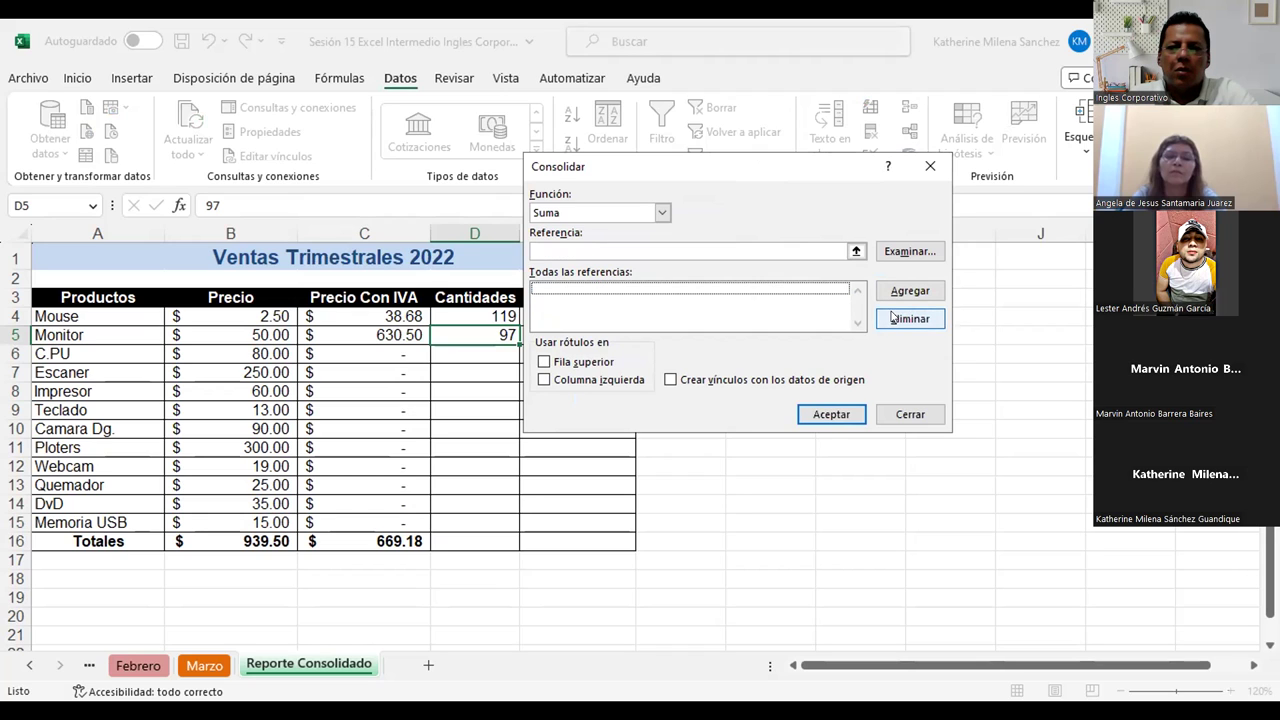
# - Apply the empty consolidation, dismiss the warning, and clear the 97 from D5
pyautogui.click(843, 418)
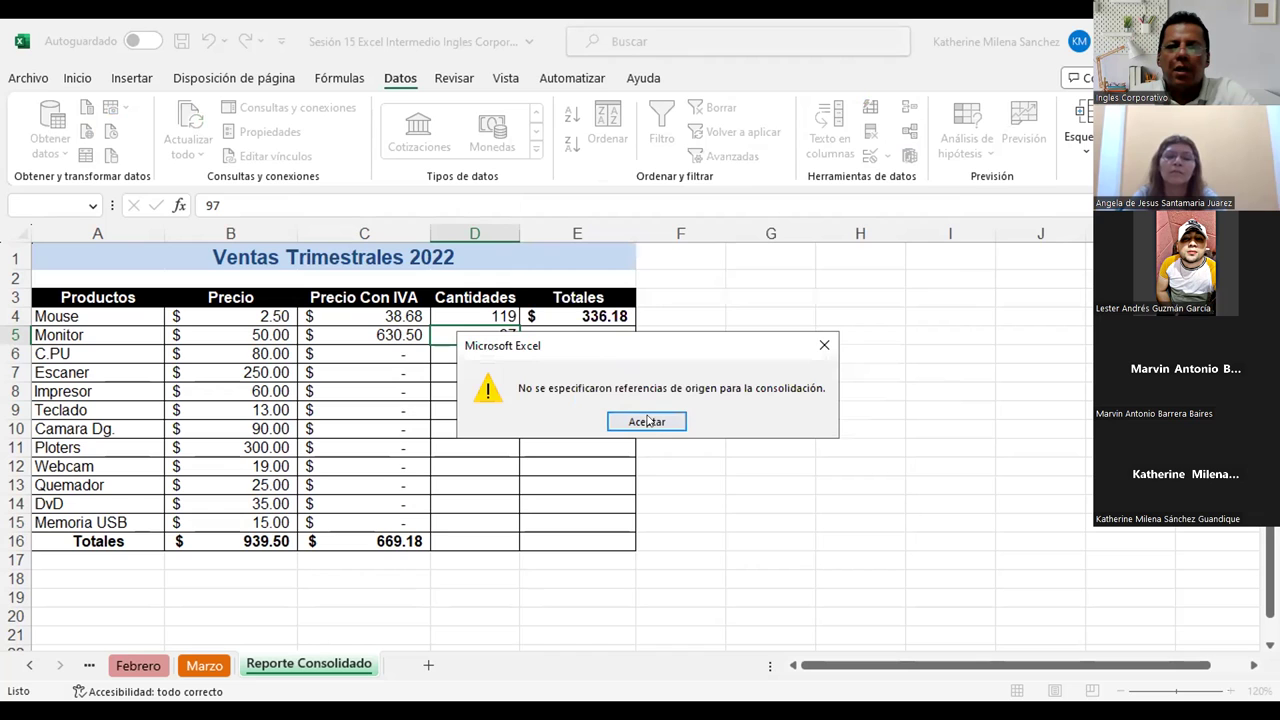
pyautogui.click(647, 421)
pyautogui.press('Delete')
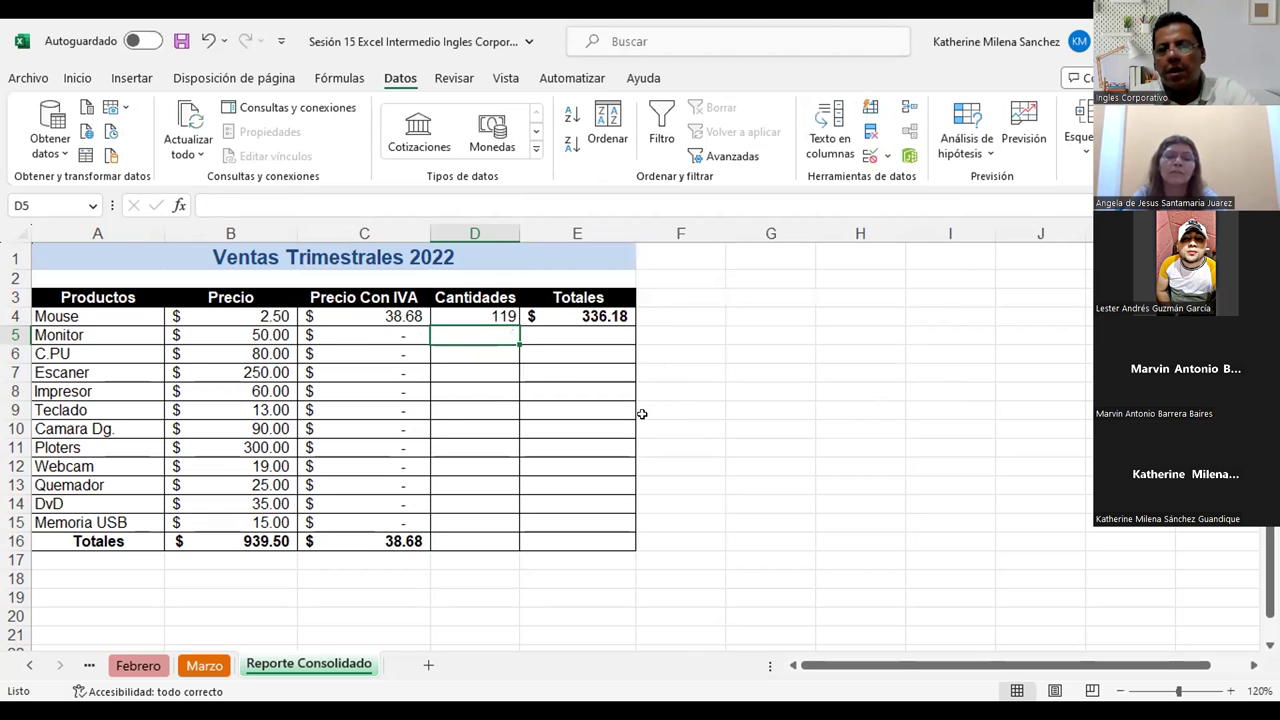
# - Reopen Consolidar and add Enero!$B$3:$B$13 to the reference list
pyautogui.click(911, 107)
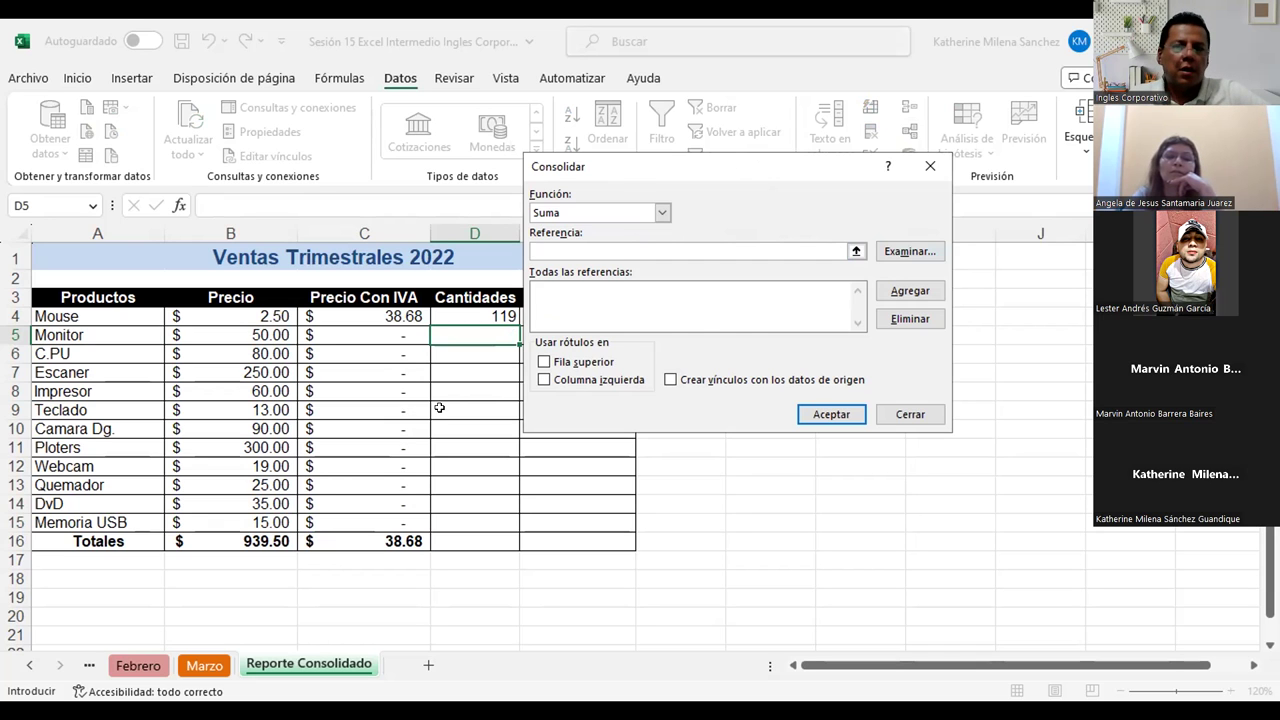
pyautogui.moveTo(729, 167); pyautogui.dragTo(876, 159)
pyautogui.click(91, 670)
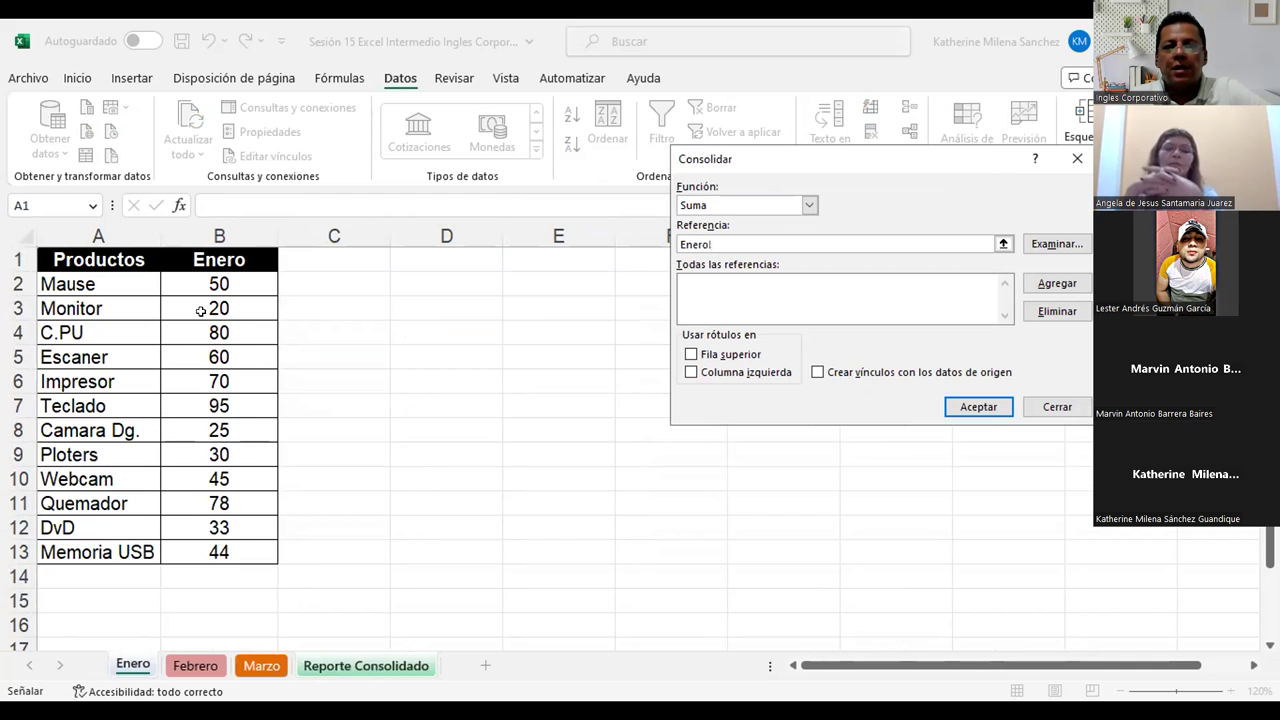
pyautogui.click(201, 308)
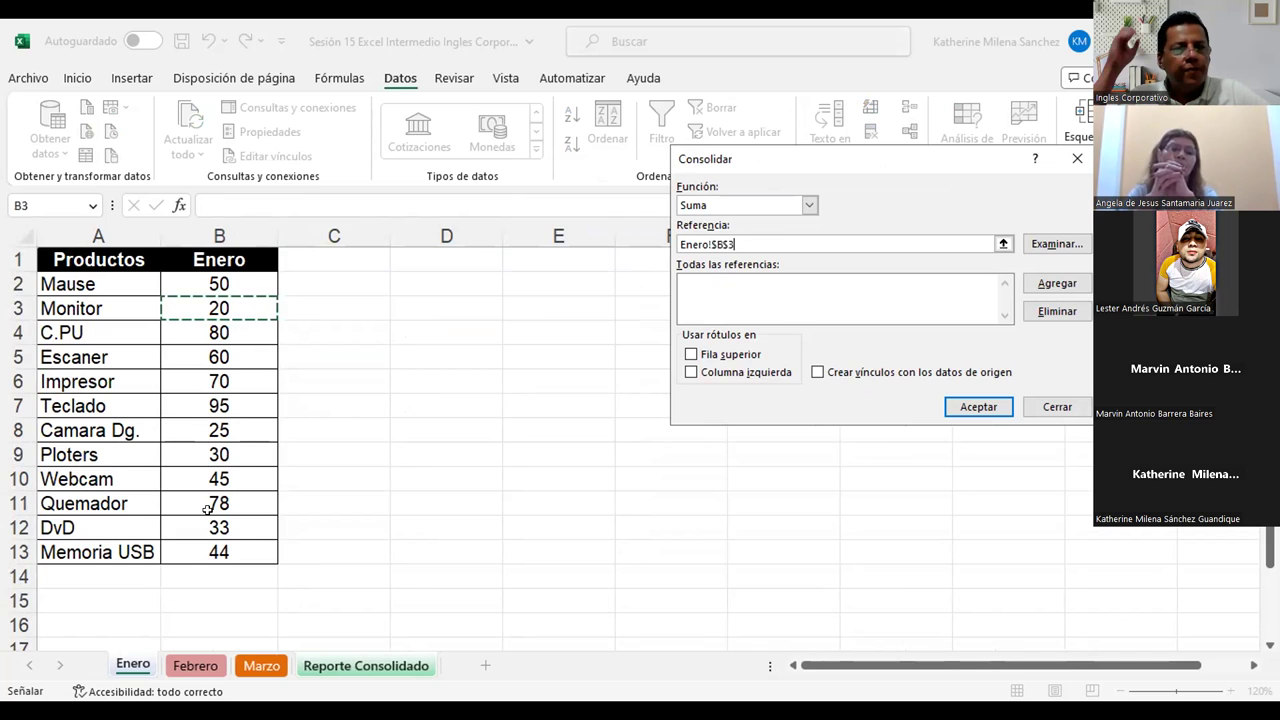
pyautogui.moveTo(206, 509); pyautogui.dragTo(206, 540)
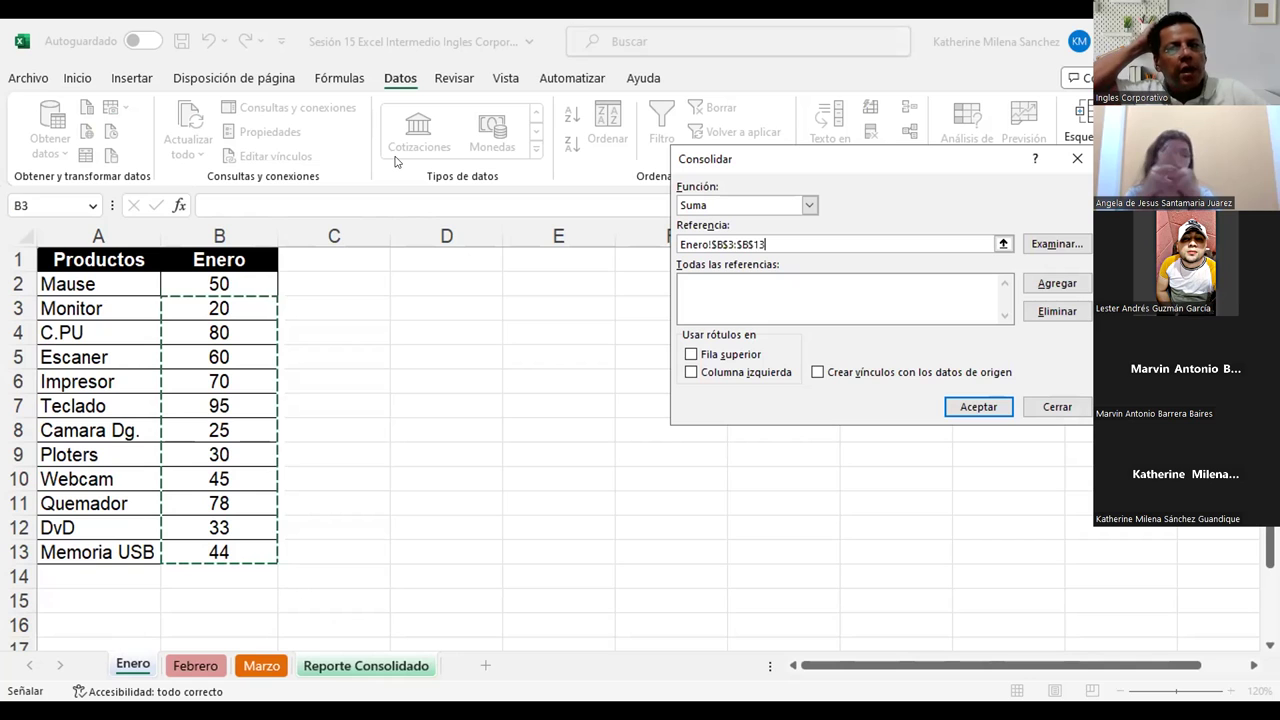
pyautogui.click(1029, 292)
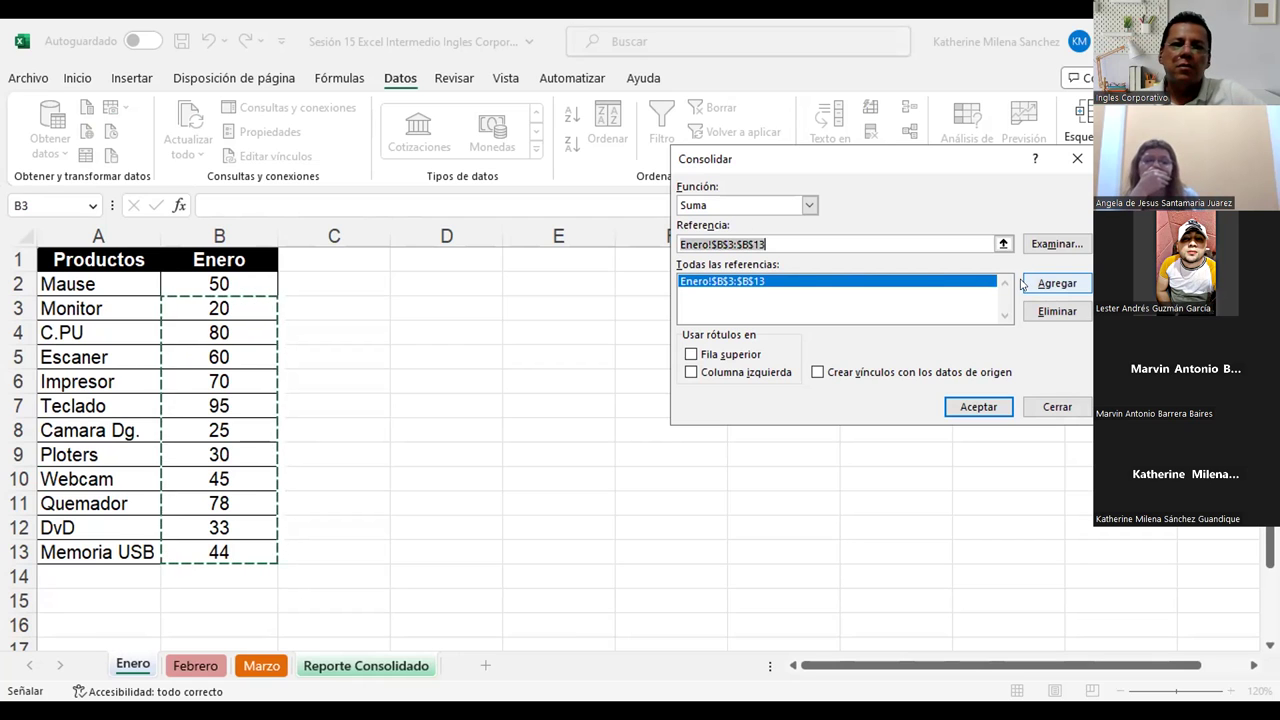
# - Add Febrero and Marzo $B$3:$B$13, then run the Suma consolidation into D5:D15
pyautogui.click(195, 665)
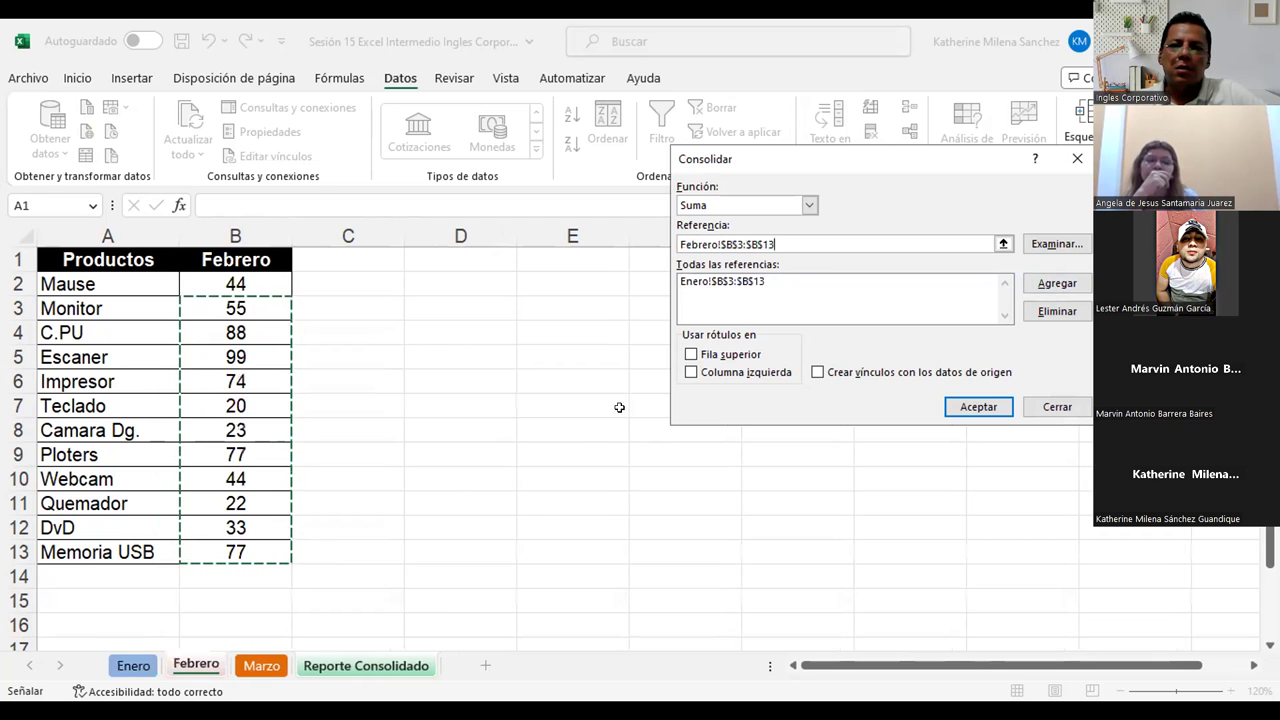
pyautogui.click(1024, 291)
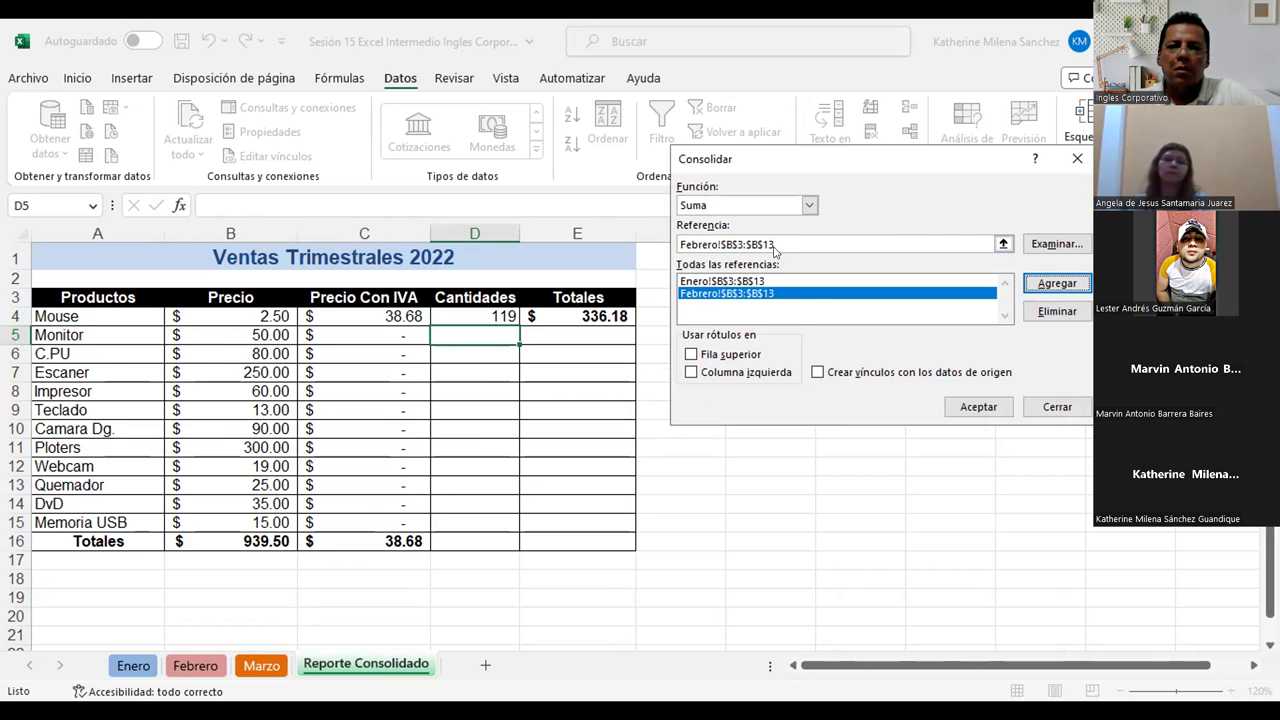
pyautogui.click(352, 610)
pyautogui.click(276, 662)
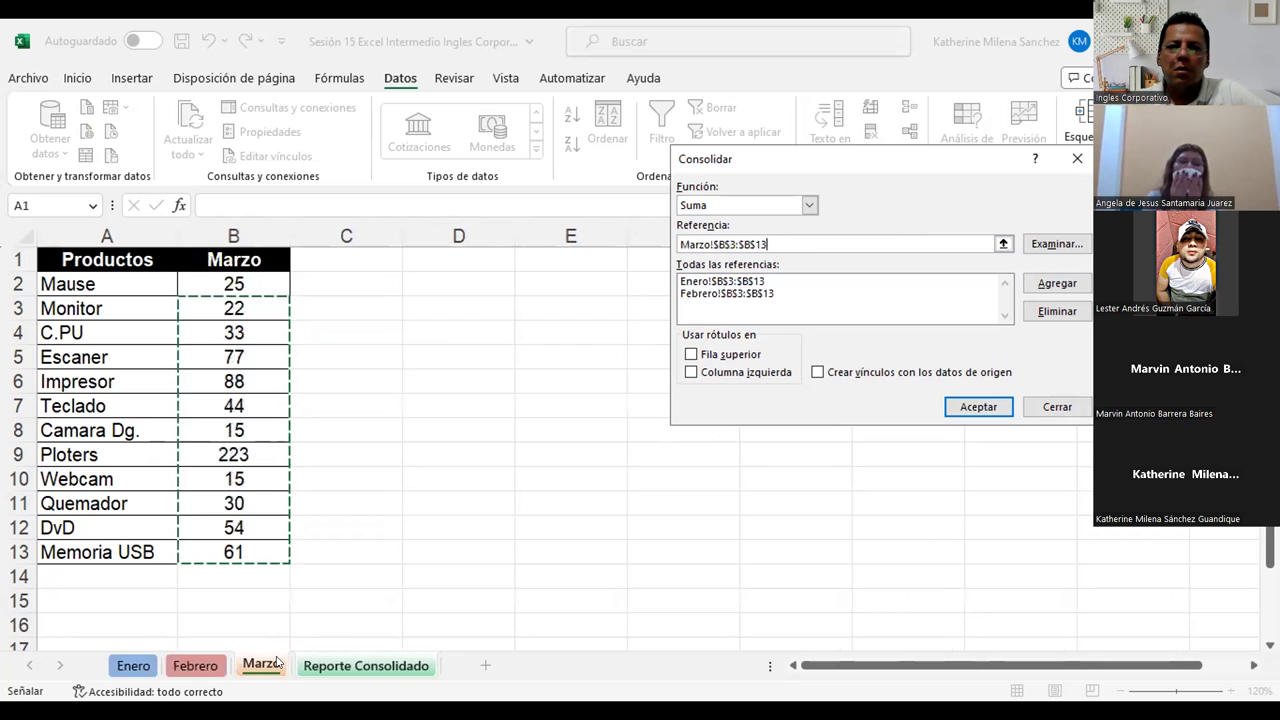
pyautogui.click(1030, 284)
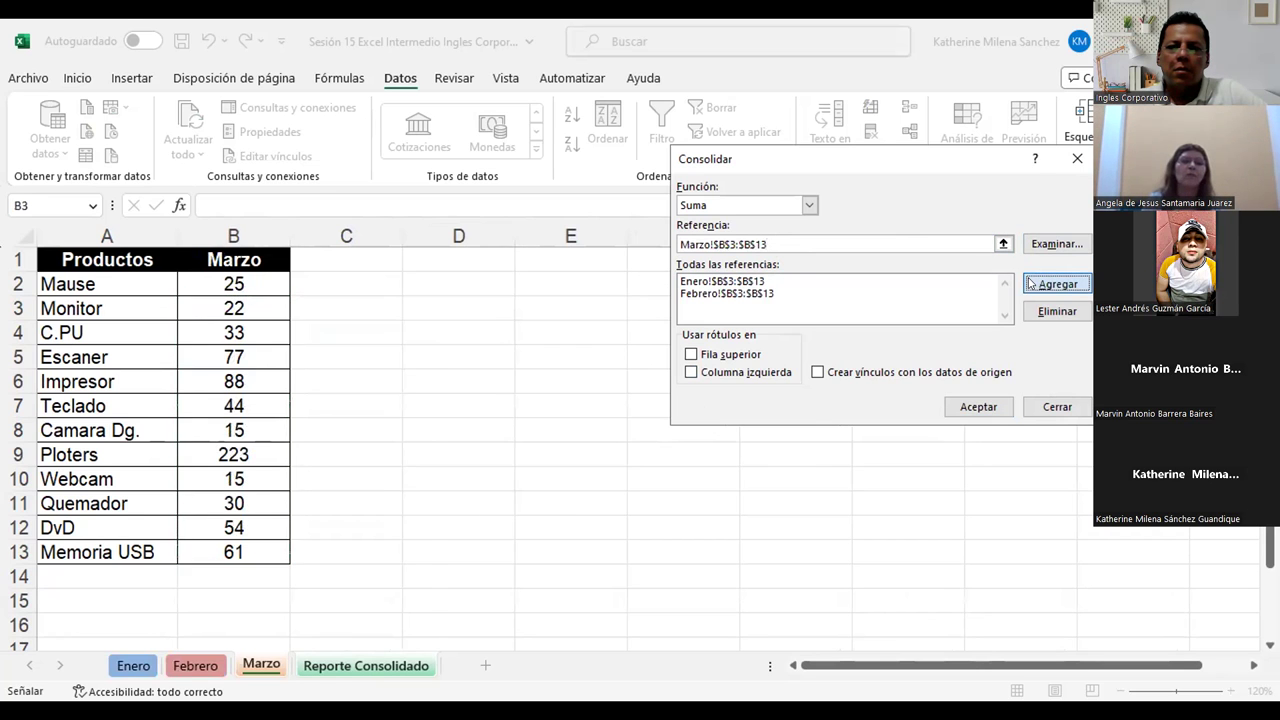
pyautogui.click(978, 407)
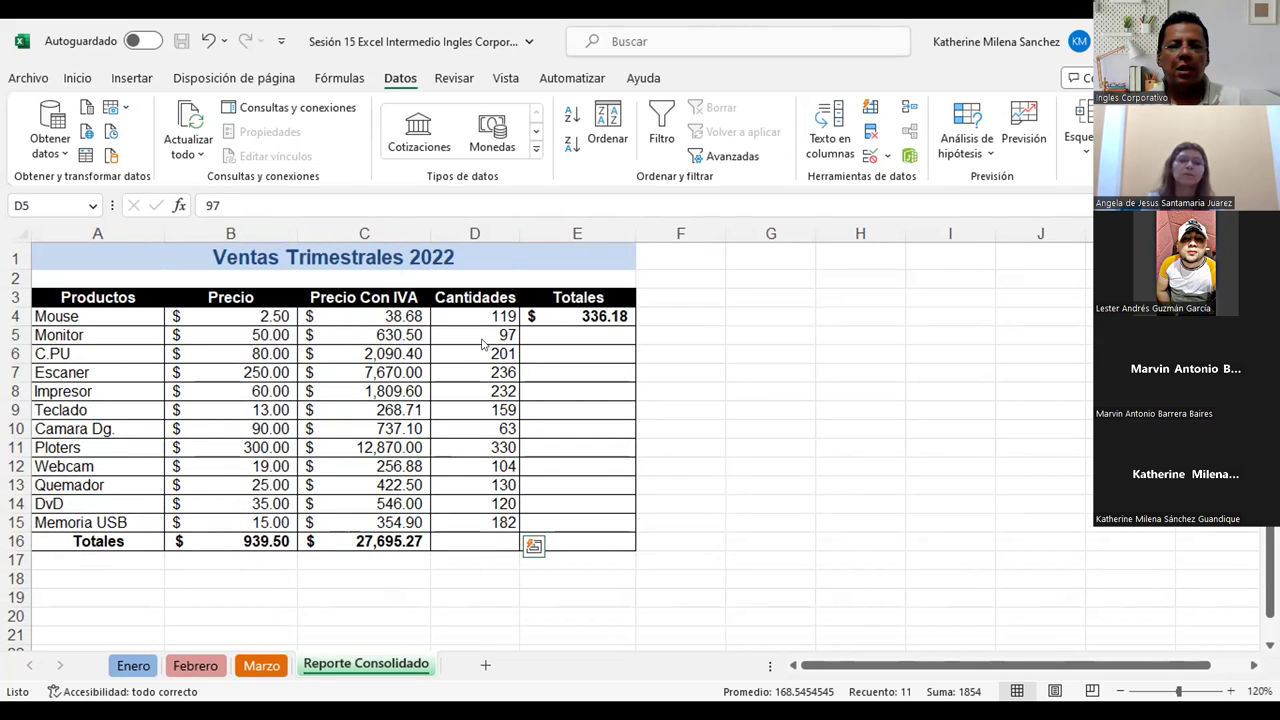
pyautogui.hotkey('ctrl', 'shift', 'Down')
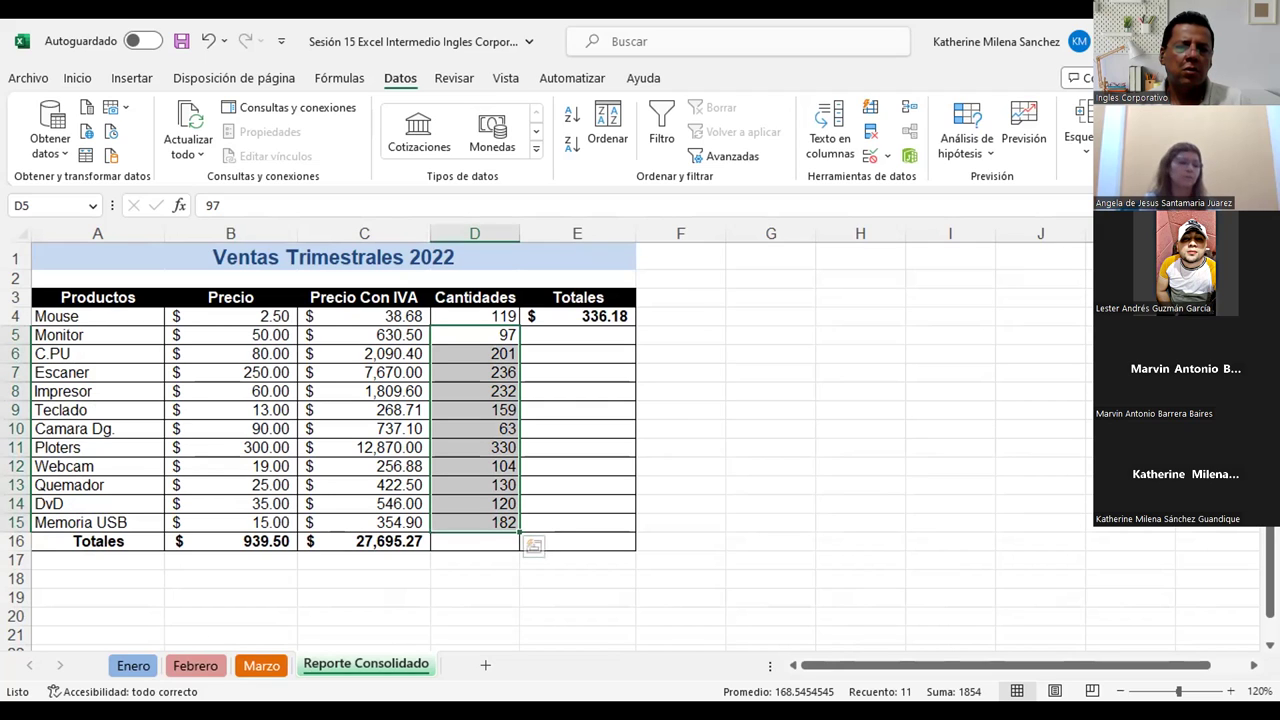
pyautogui.hotkey('alt', 'Tab')
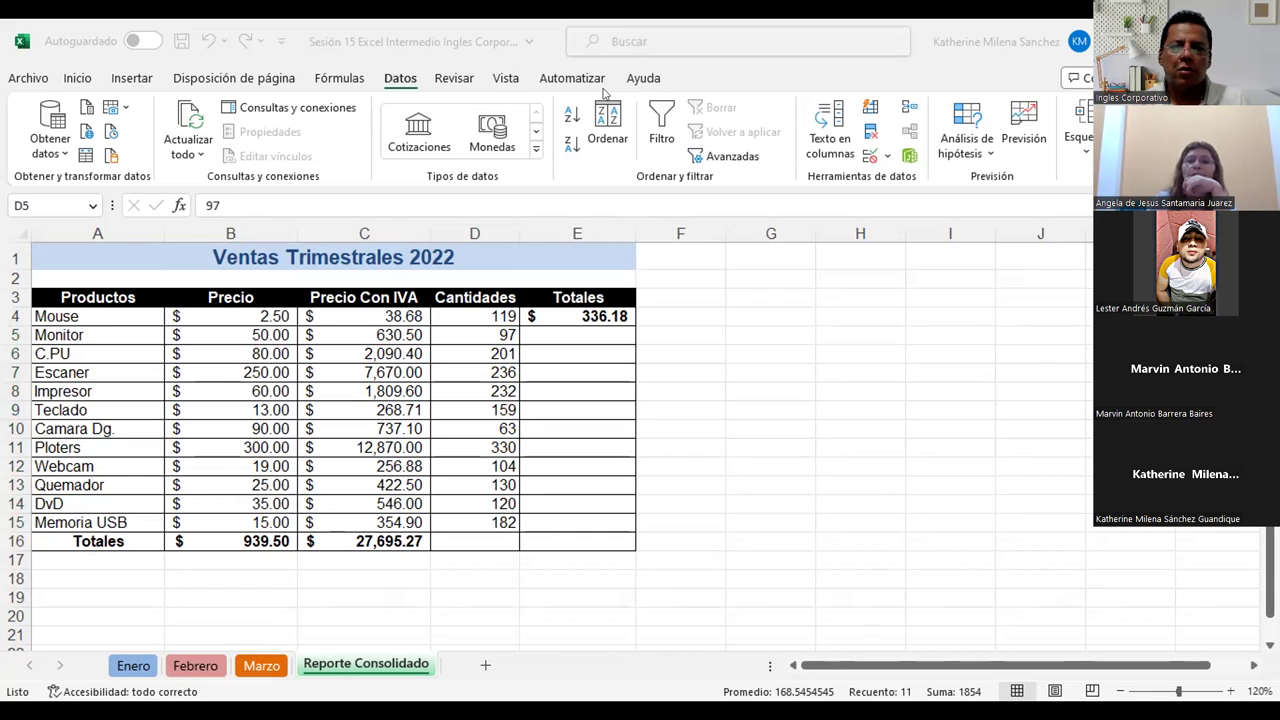
# - Copy the E4 total formula and paste it into E5:E15
pyautogui.click(580, 316)
pyautogui.hotkey('ctrl', 'c')
pyautogui.moveTo(580, 316); pyautogui.dragTo(577, 503)
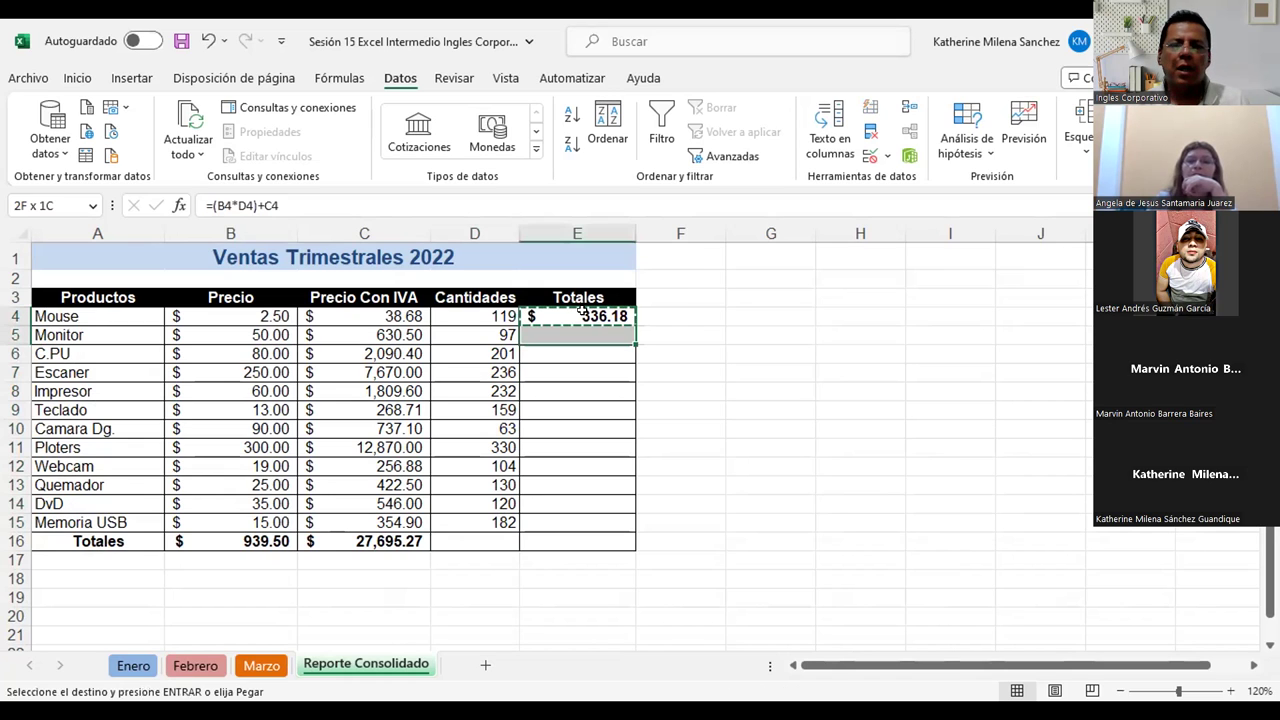
pyautogui.moveTo(580, 316); pyautogui.dragTo(577, 522)
pyautogui.hotkey('ctrl', 'v')
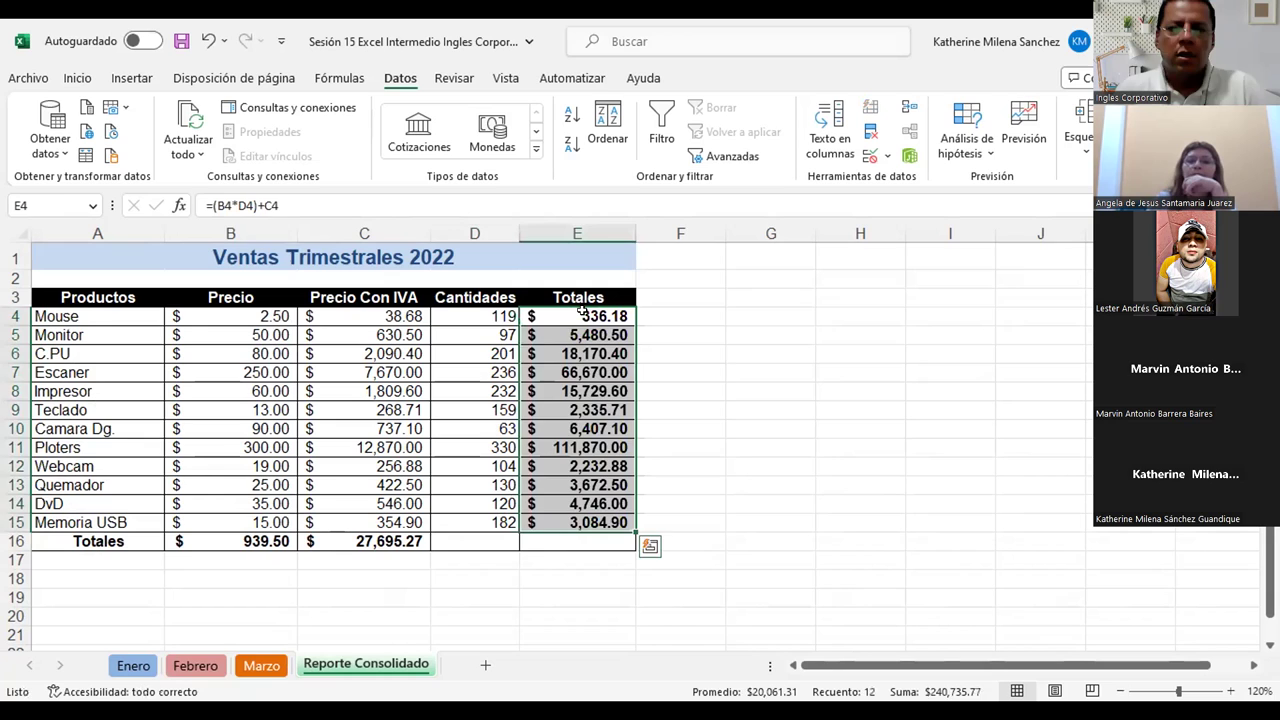
pyautogui.click(577, 335)
pyautogui.click(474, 335)
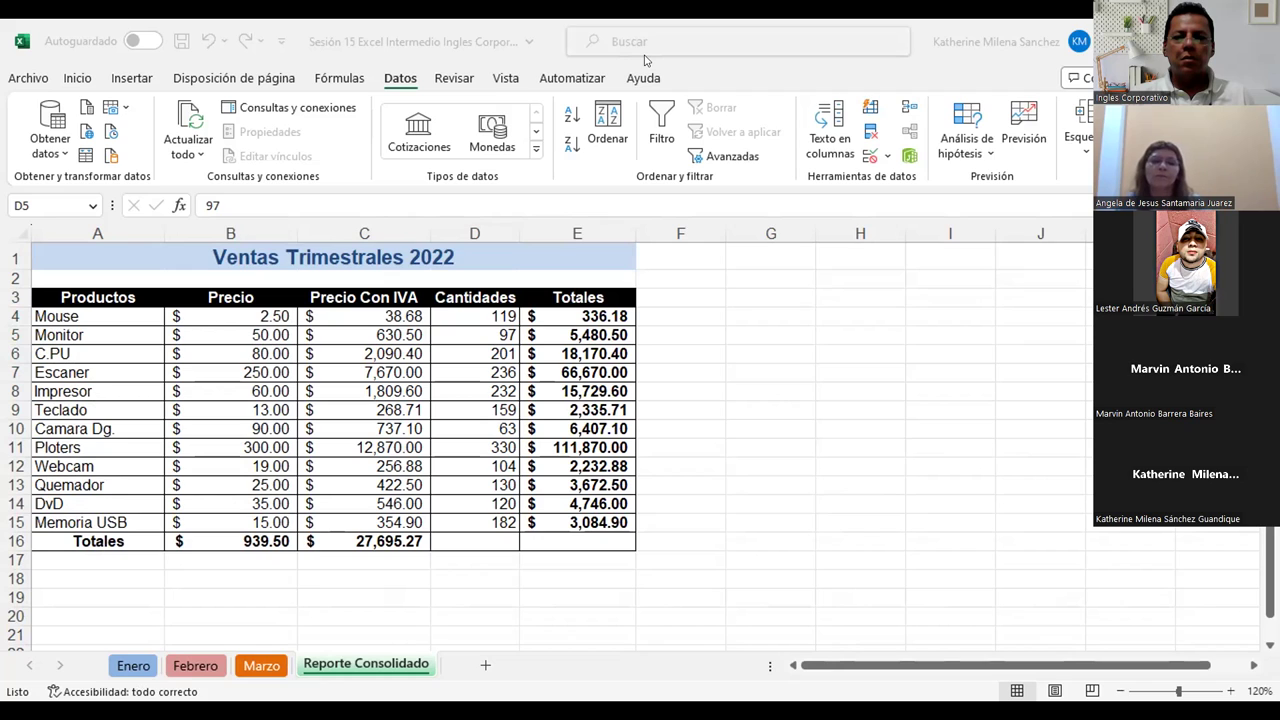
# - Bring up another copy of the Sesión 15 workbook, showing its Febrero sheet
pyautogui.click(645, 61)
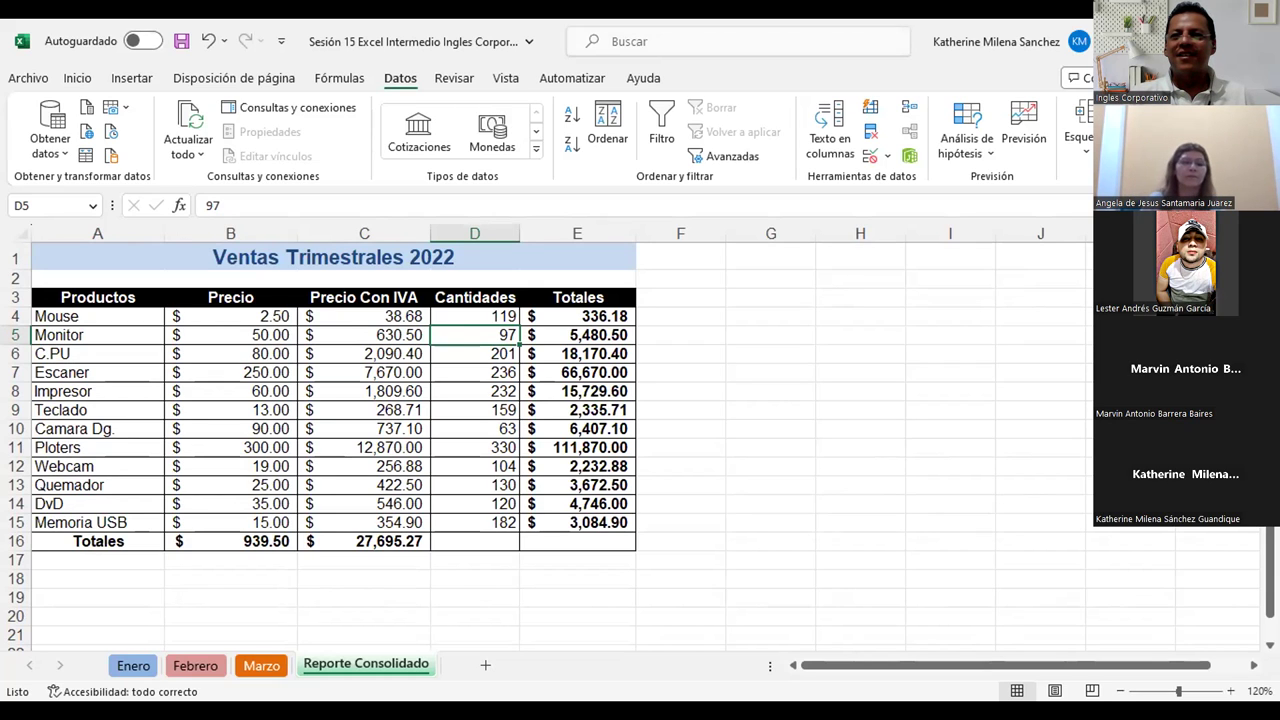
pyautogui.click(676, 52)
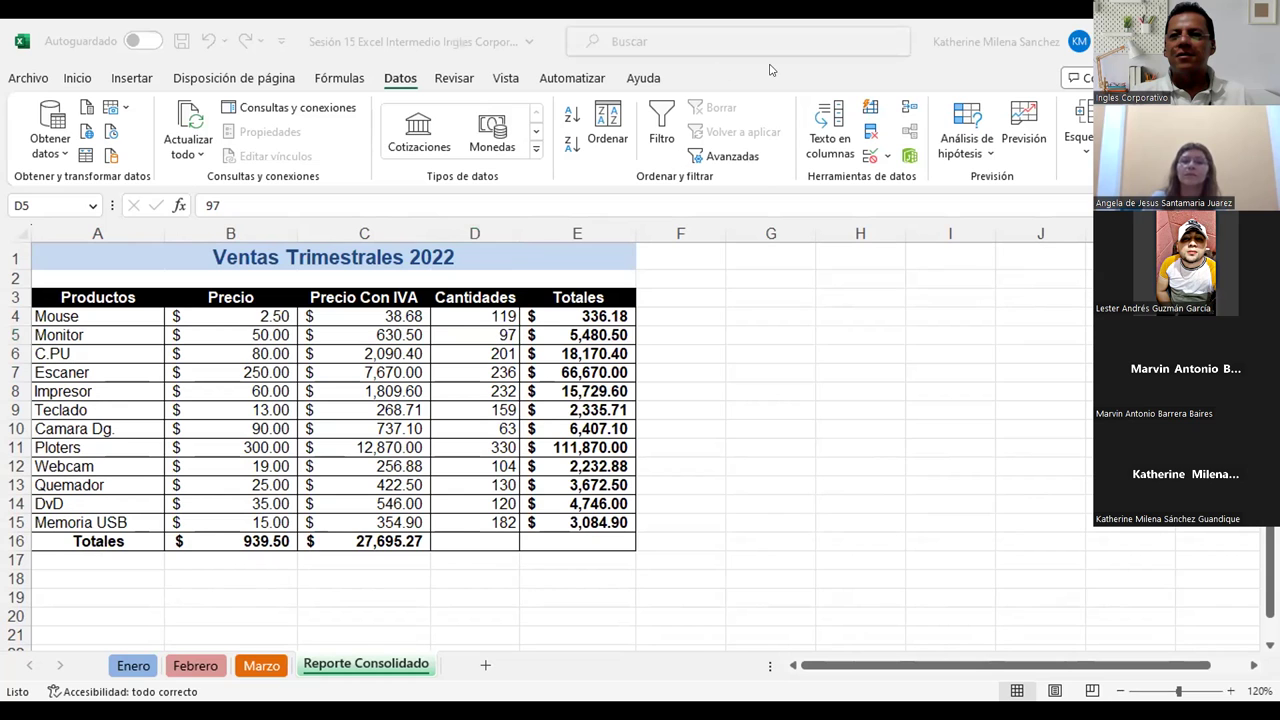
pyautogui.click(770, 70)
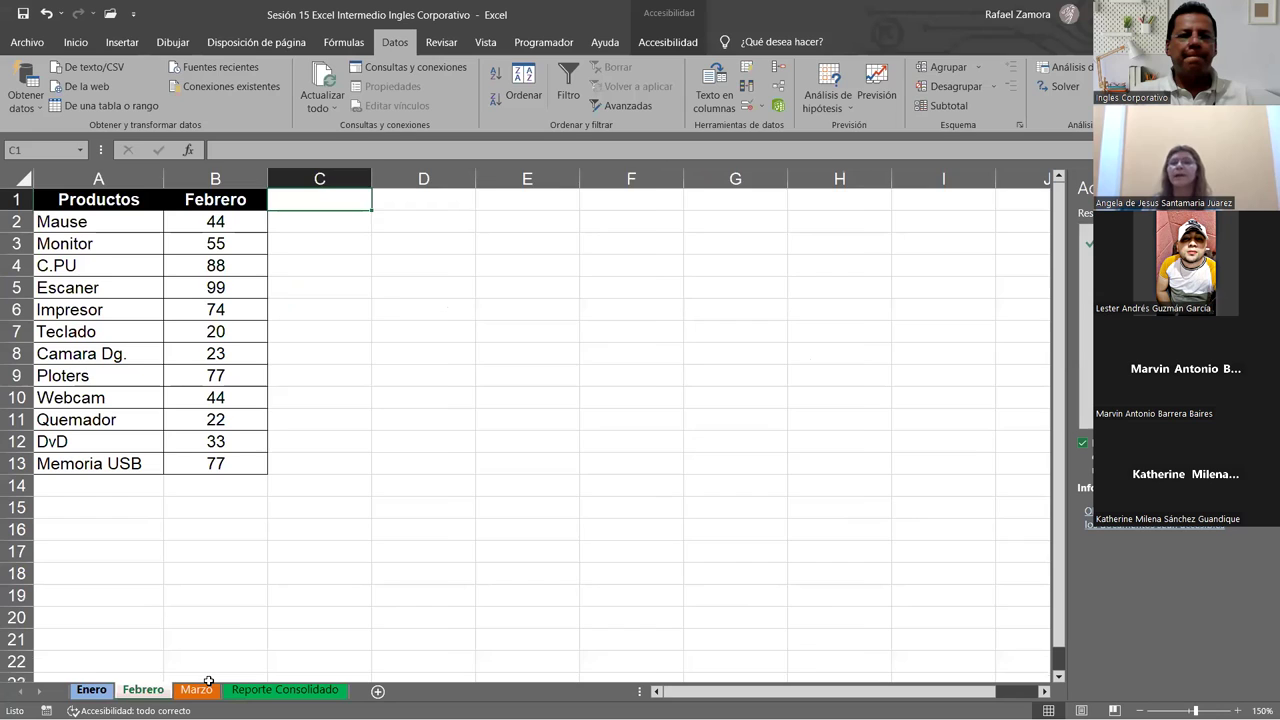
# - On the Enero sheet, copy the product table A1:B13 to D1 and G1
pyautogui.hotkey('ctrl', 'pageup')
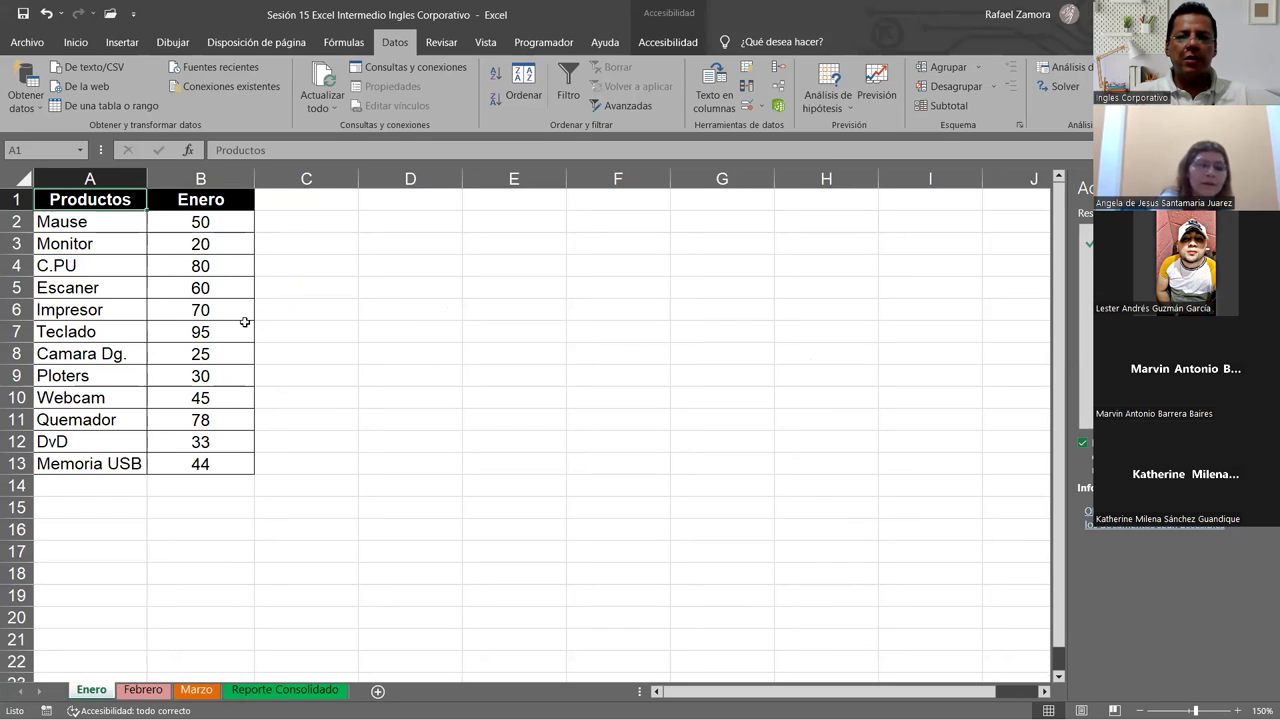
pyautogui.moveTo(103, 212); pyautogui.dragTo(188, 479)
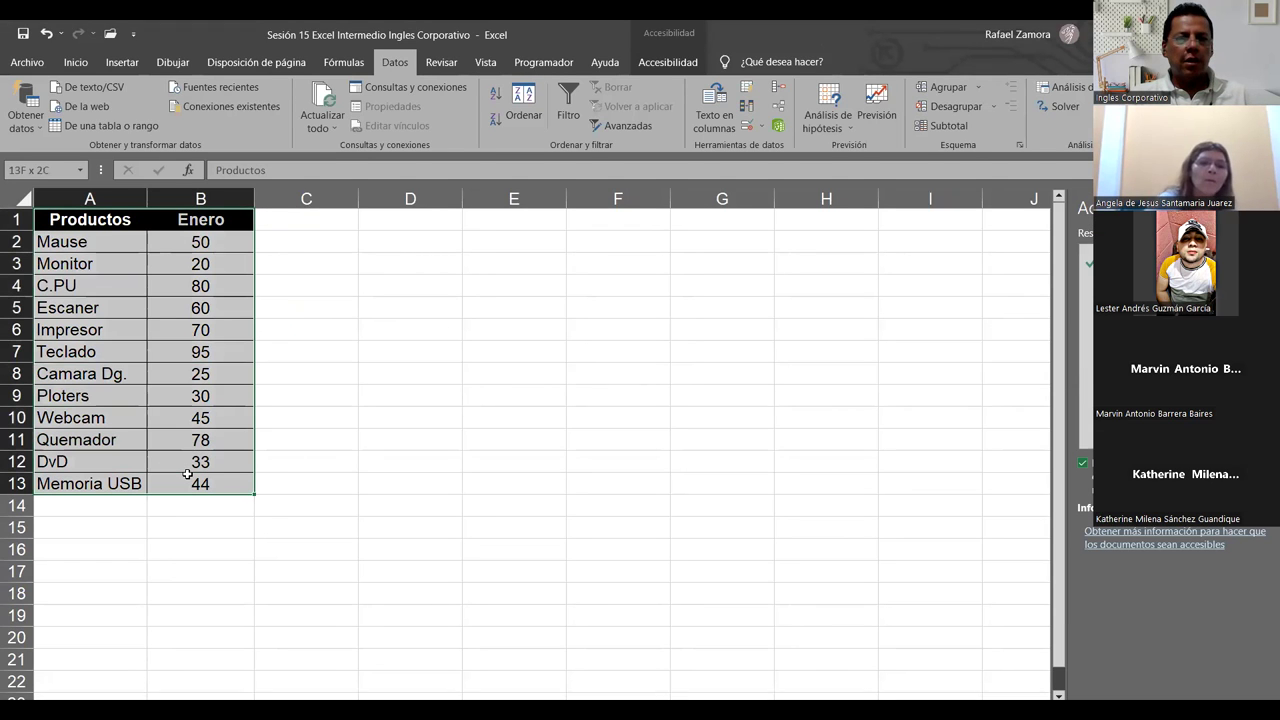
pyautogui.hotkey('ctrl', 'c')
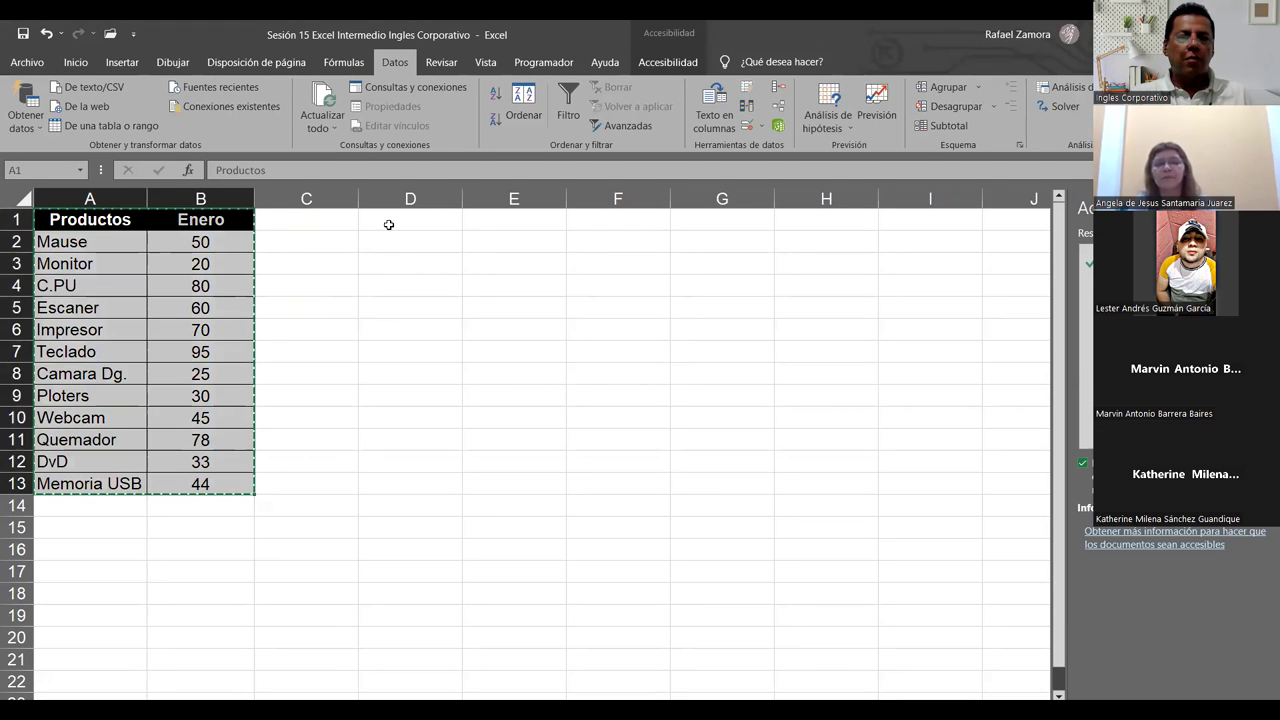
pyautogui.click(389, 225)
pyautogui.hotkey('ctrl', 'v')
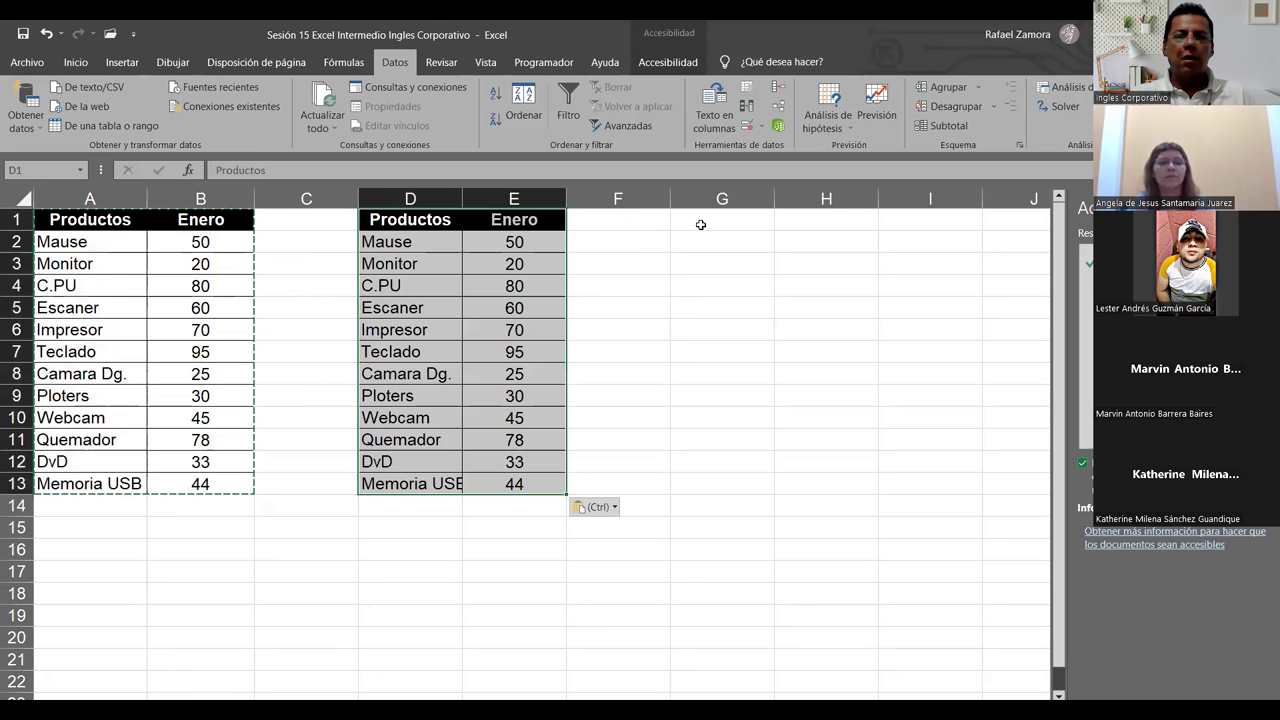
pyautogui.click(700, 224)
pyautogui.hotkey('ctrl', 'v')
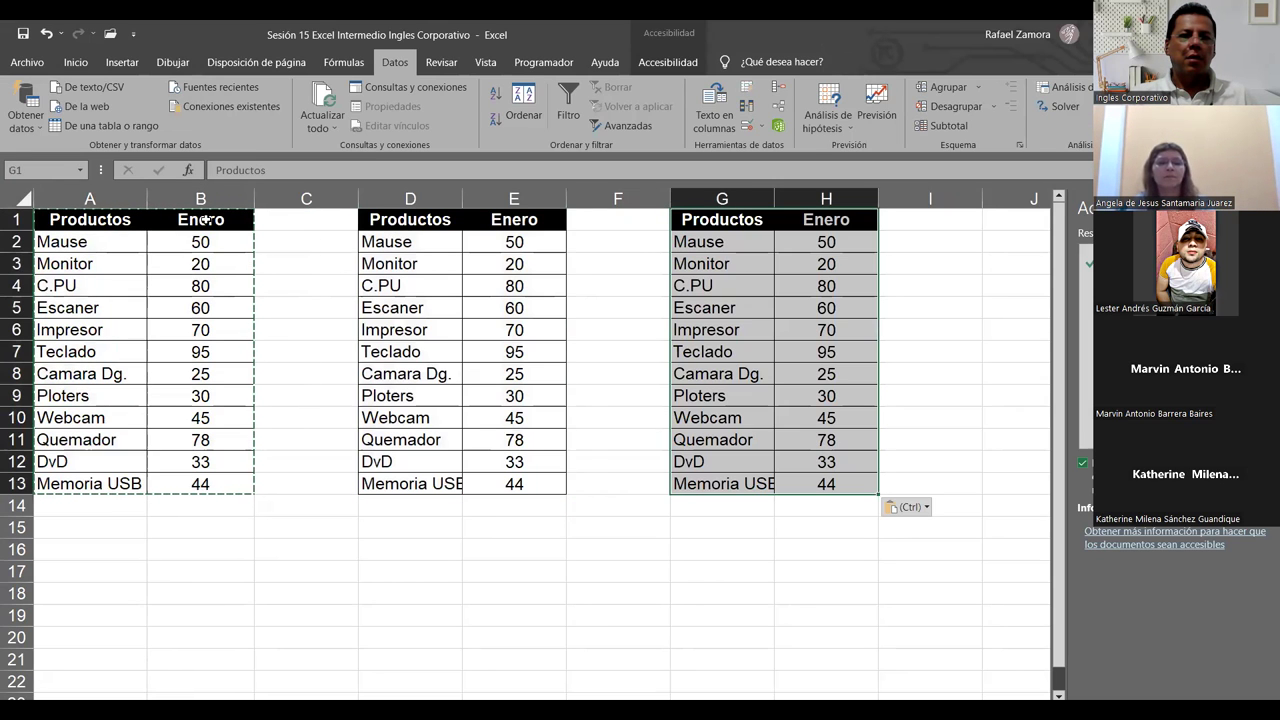
# - Give the D1:E1 headers a light blue fill with dark blue text
pyautogui.moveTo(366, 219); pyautogui.dragTo(515, 220)
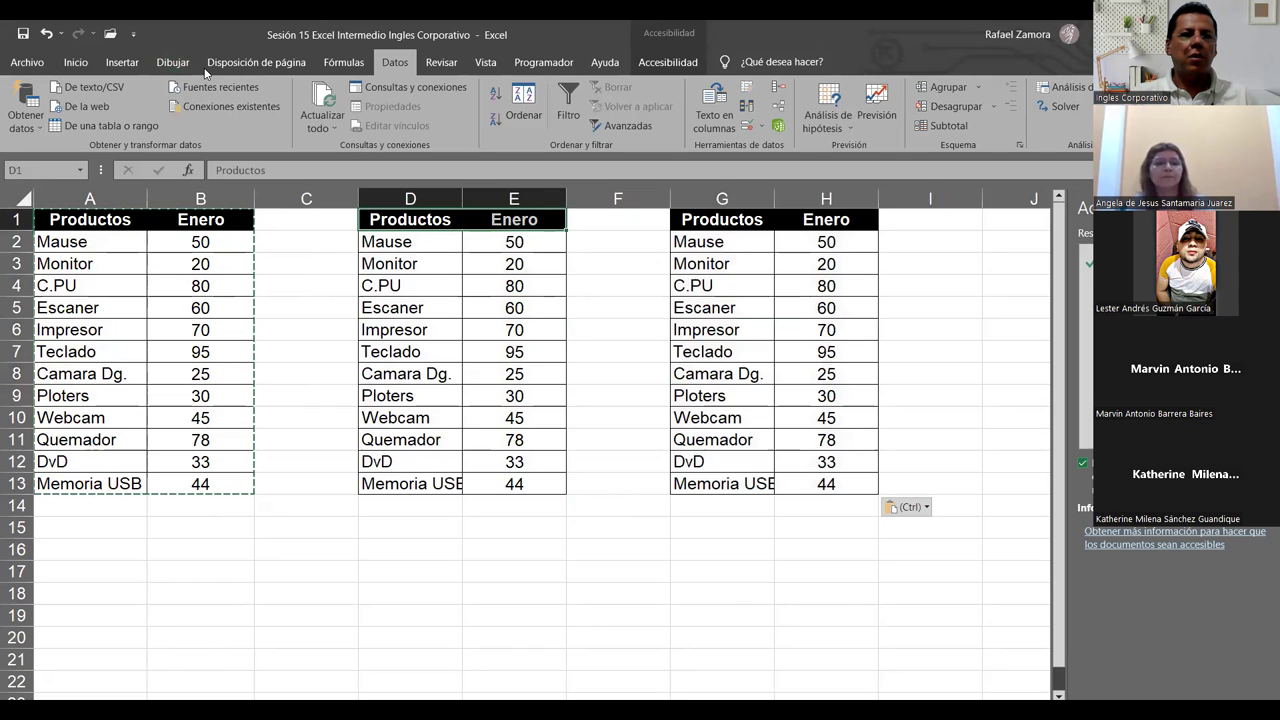
pyautogui.scroll(5, 239, 127)
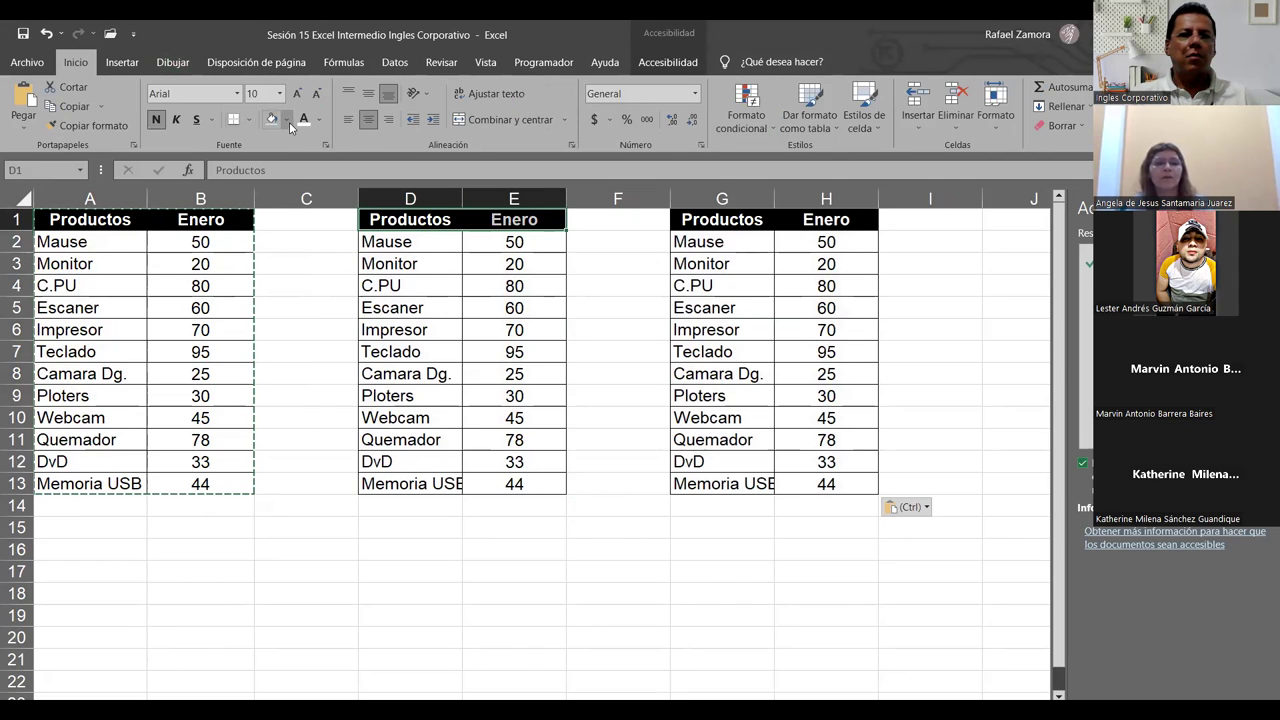
pyautogui.click(286, 119)
pyautogui.click(322, 183)
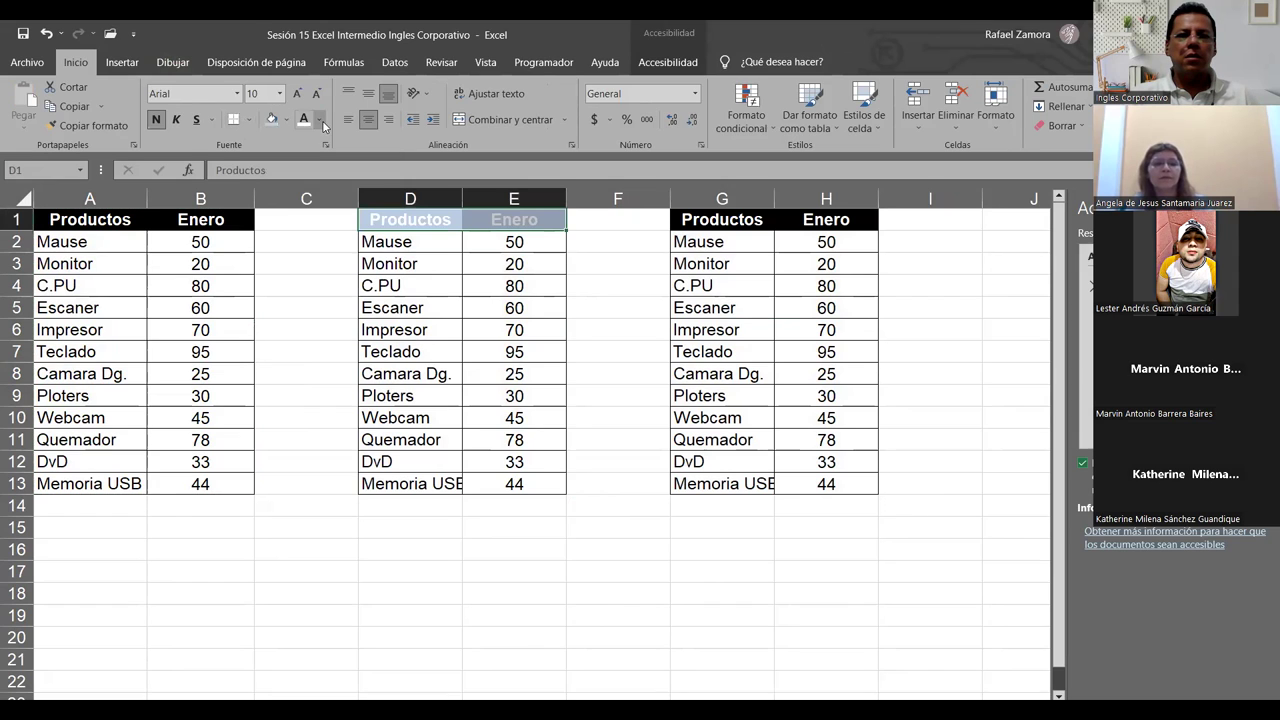
pyautogui.click(319, 119)
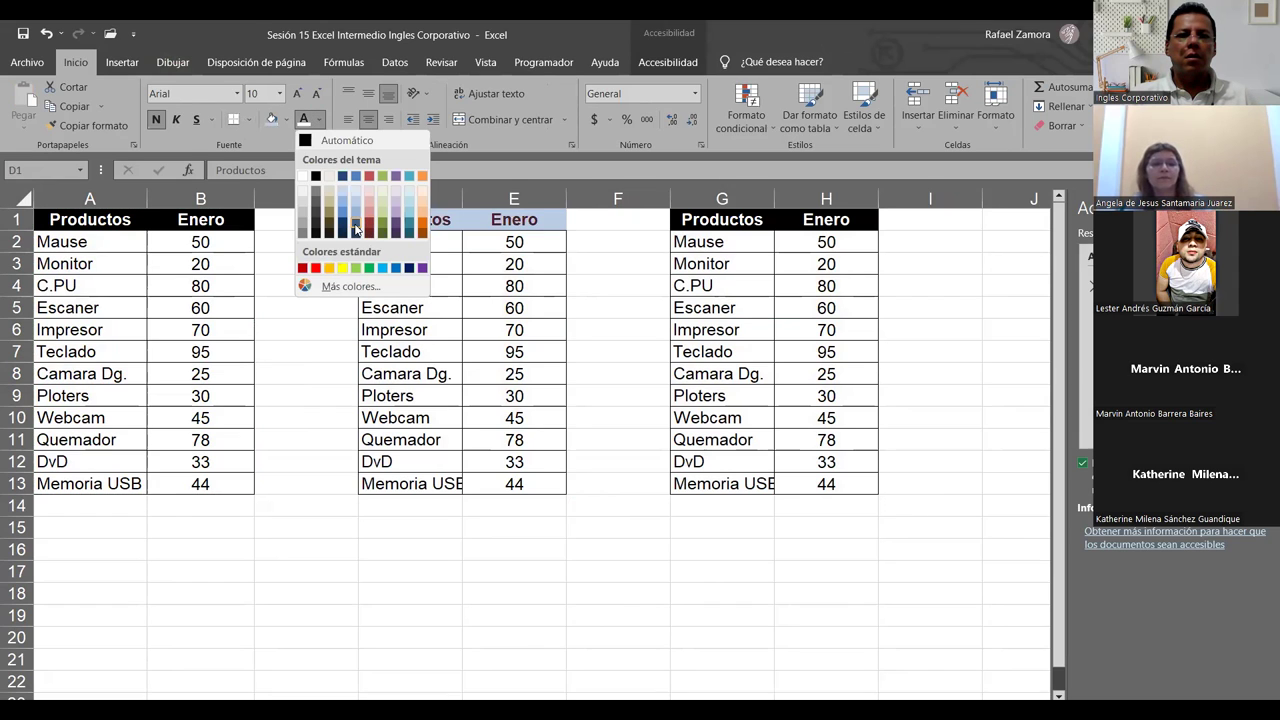
pyautogui.click(355, 229)
# - Give the G1:H1 headers an orange fill
pyautogui.moveTo(693, 222); pyautogui.dragTo(785, 224)
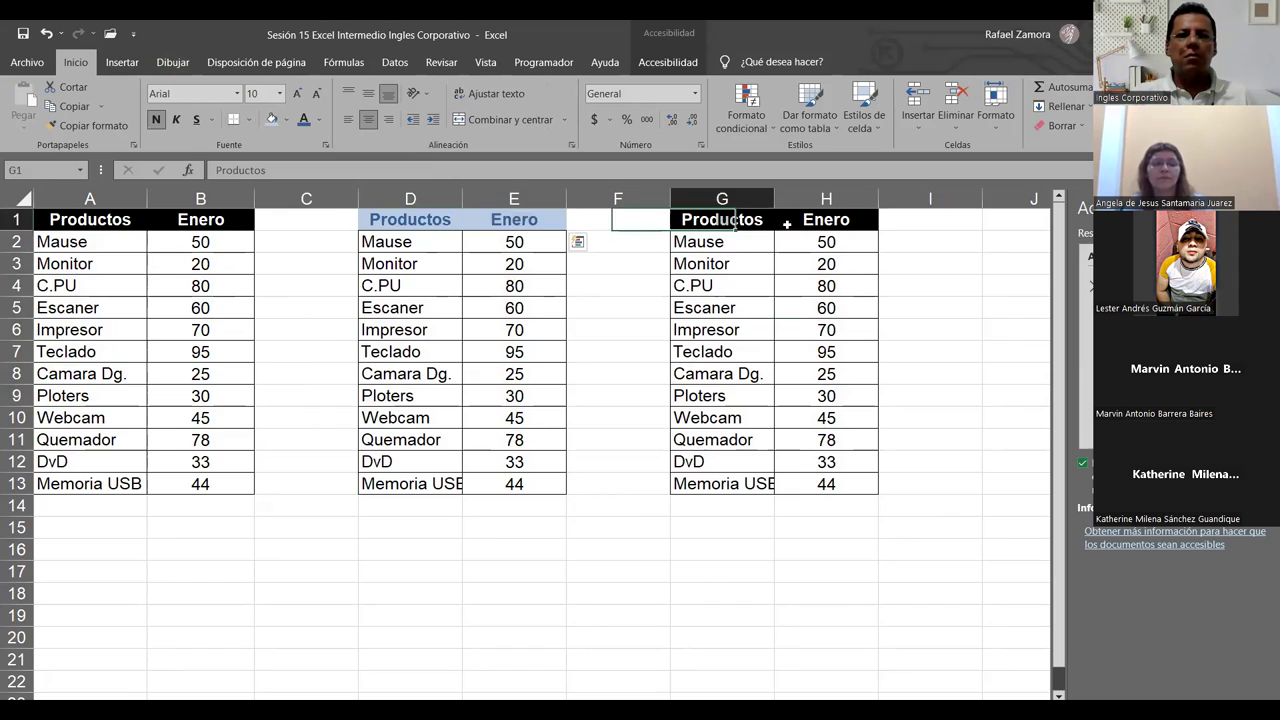
pyautogui.click(286, 119)
pyautogui.click(443, 356)
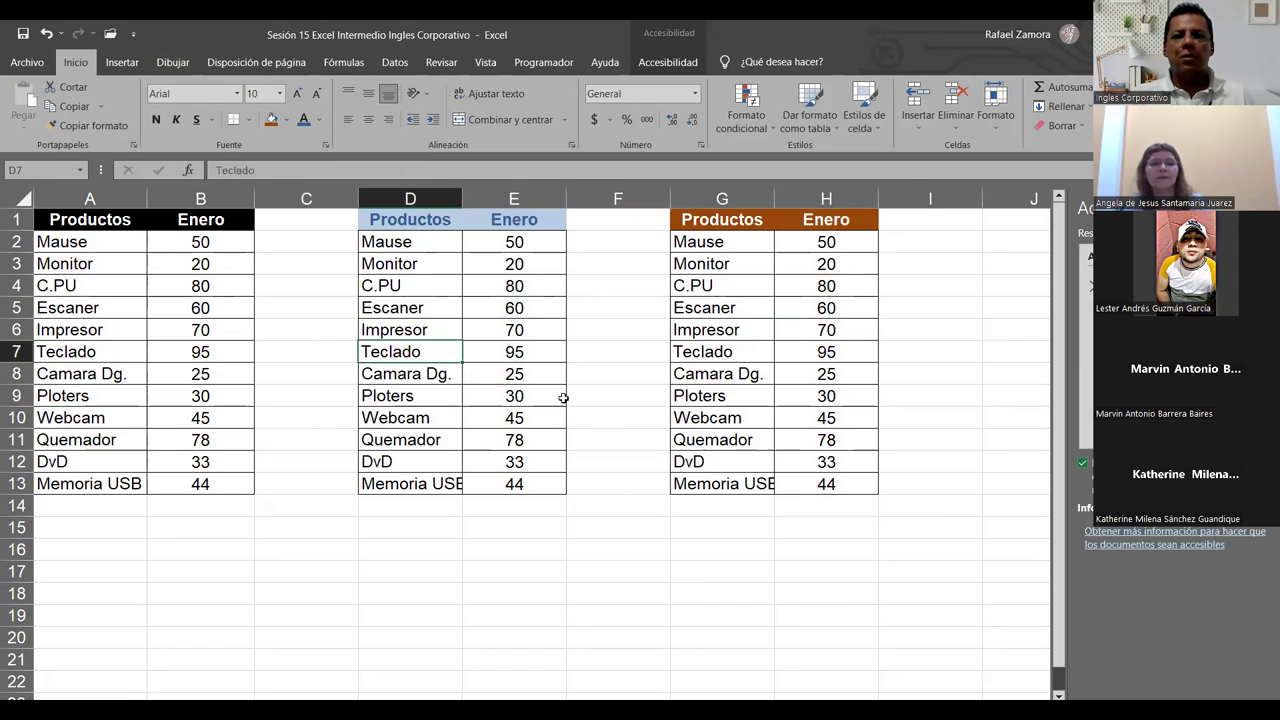
# - Fill E2:E13 with ALEATORIO.ENTRE random quantities between 25 and 95
pyautogui.click(555, 245)
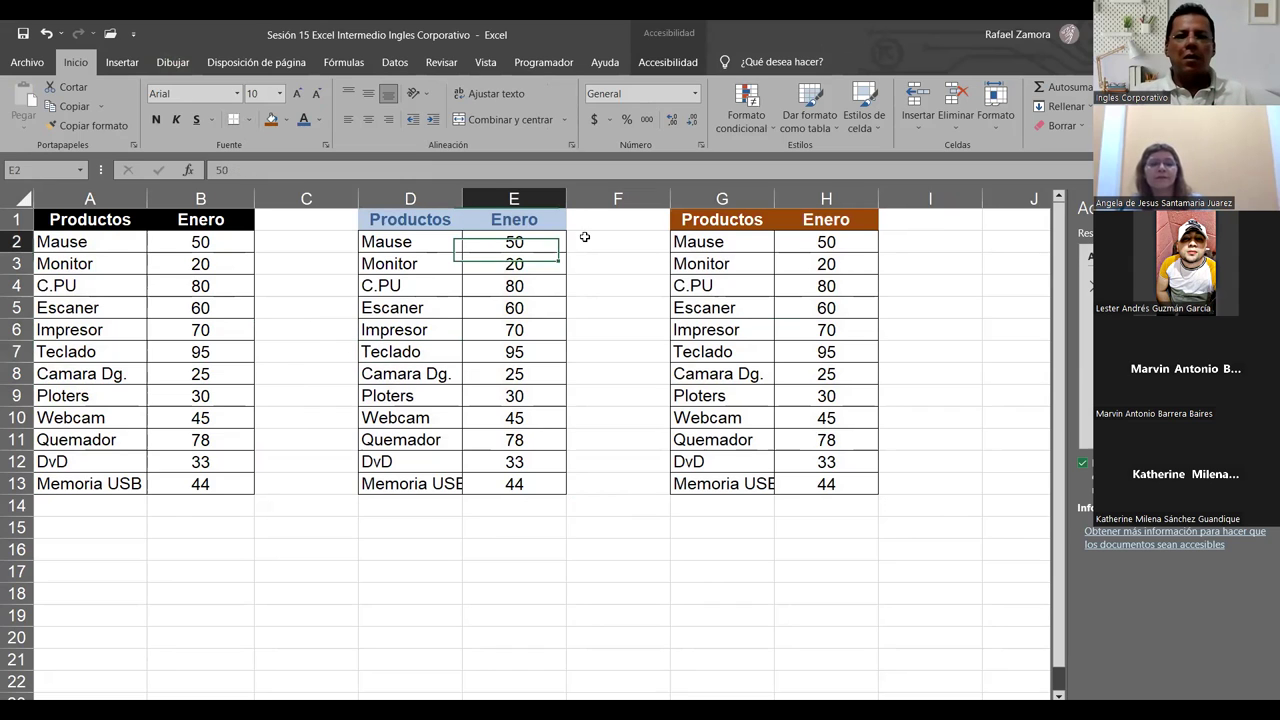
pyautogui.write('=')
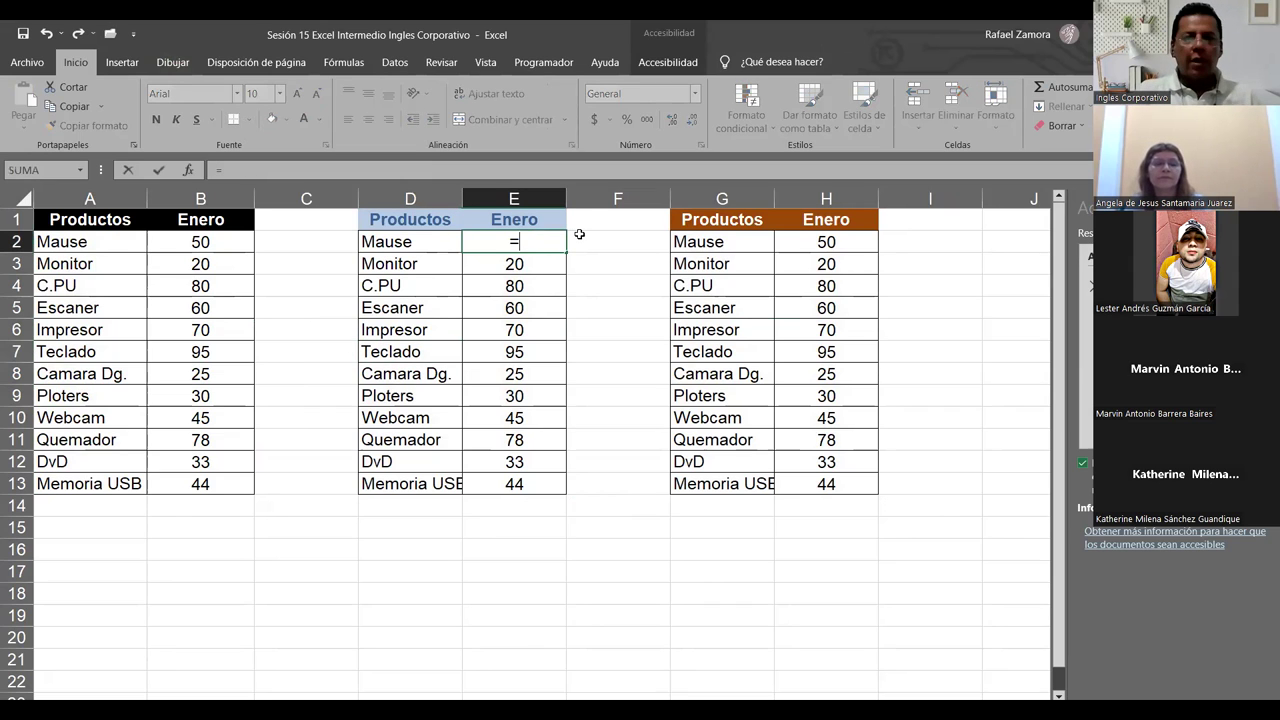
pyautogui.write('alea')
pyautogui.press('Down')
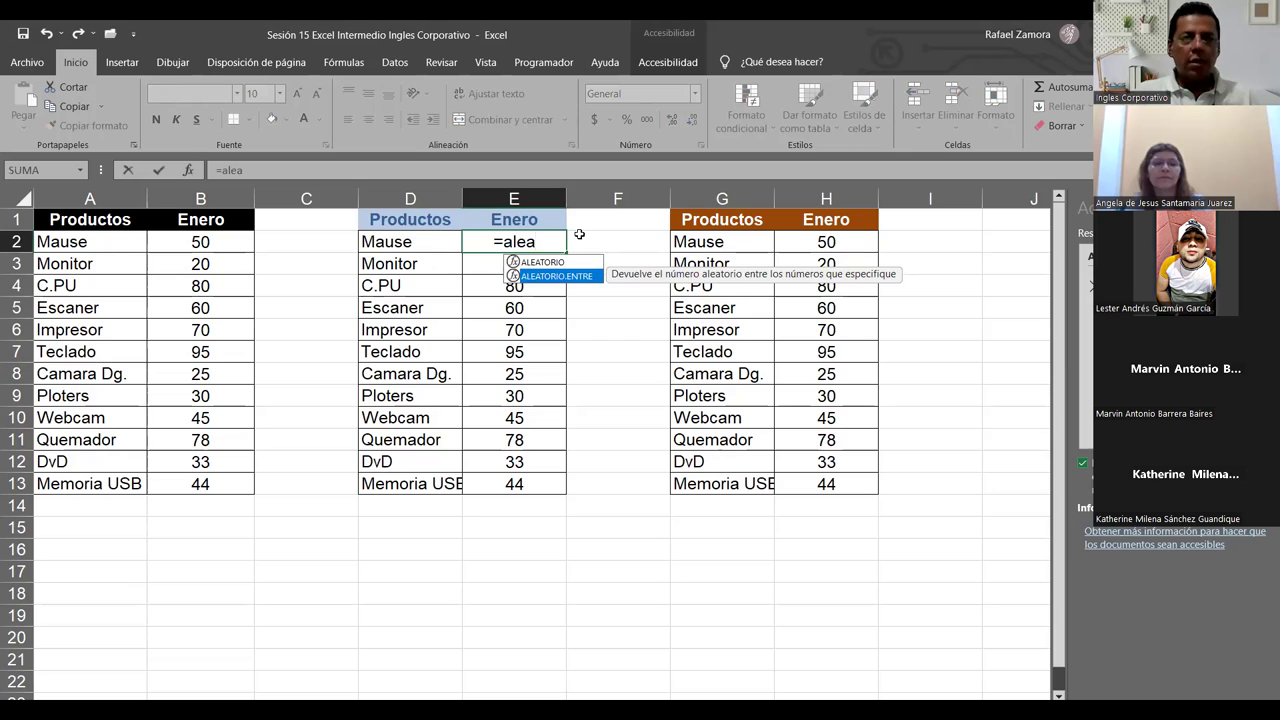
pyautogui.press('Tab')
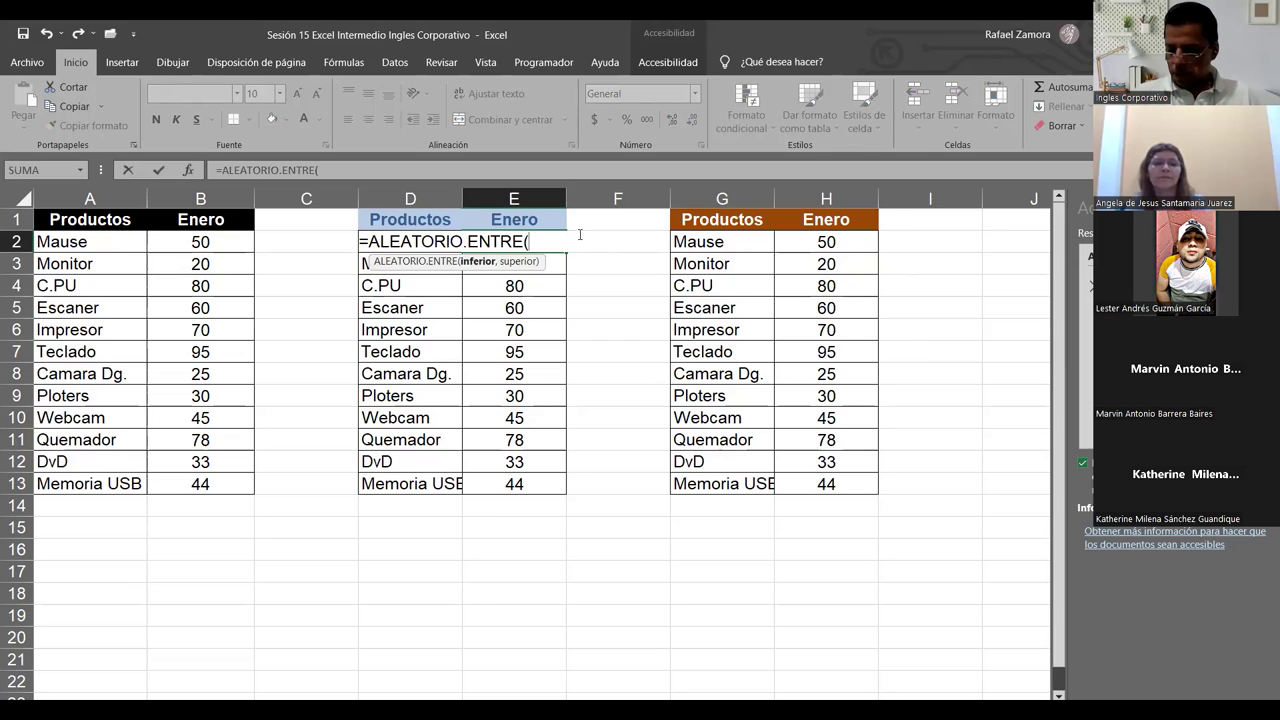
pyautogui.write('252,95')
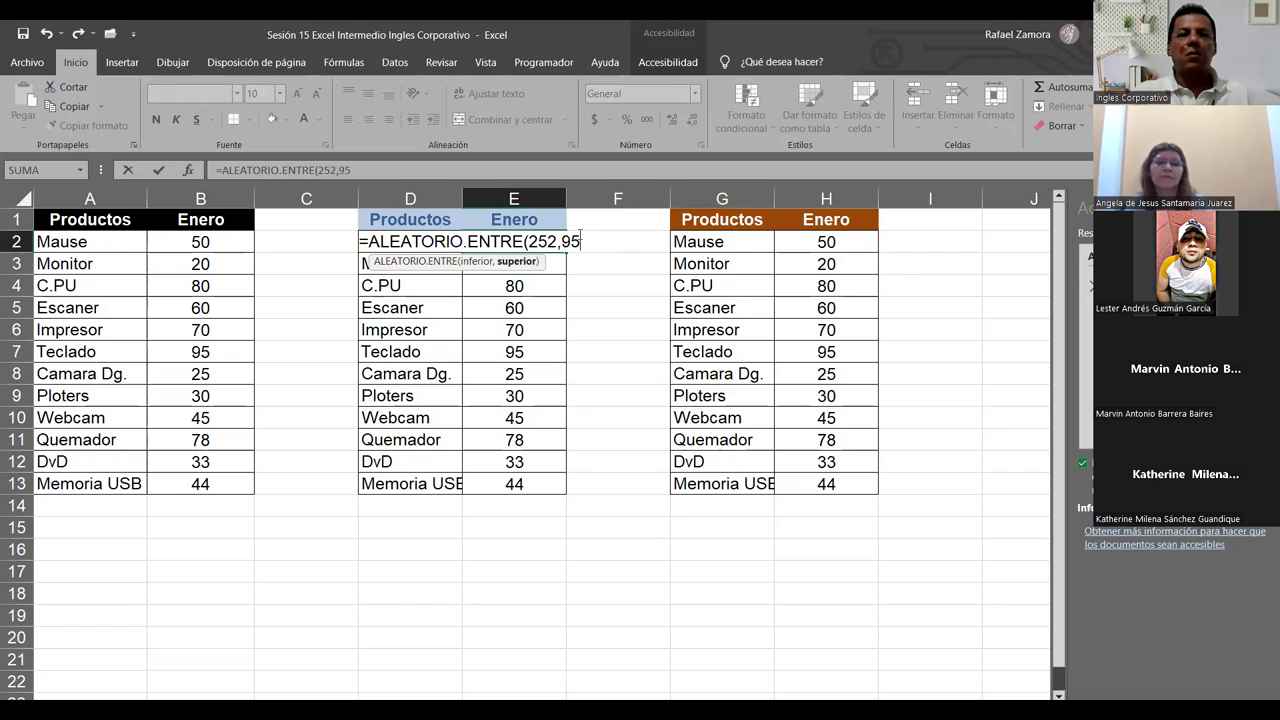
pyautogui.press('Return')
pyautogui.doubleClick(563, 241)
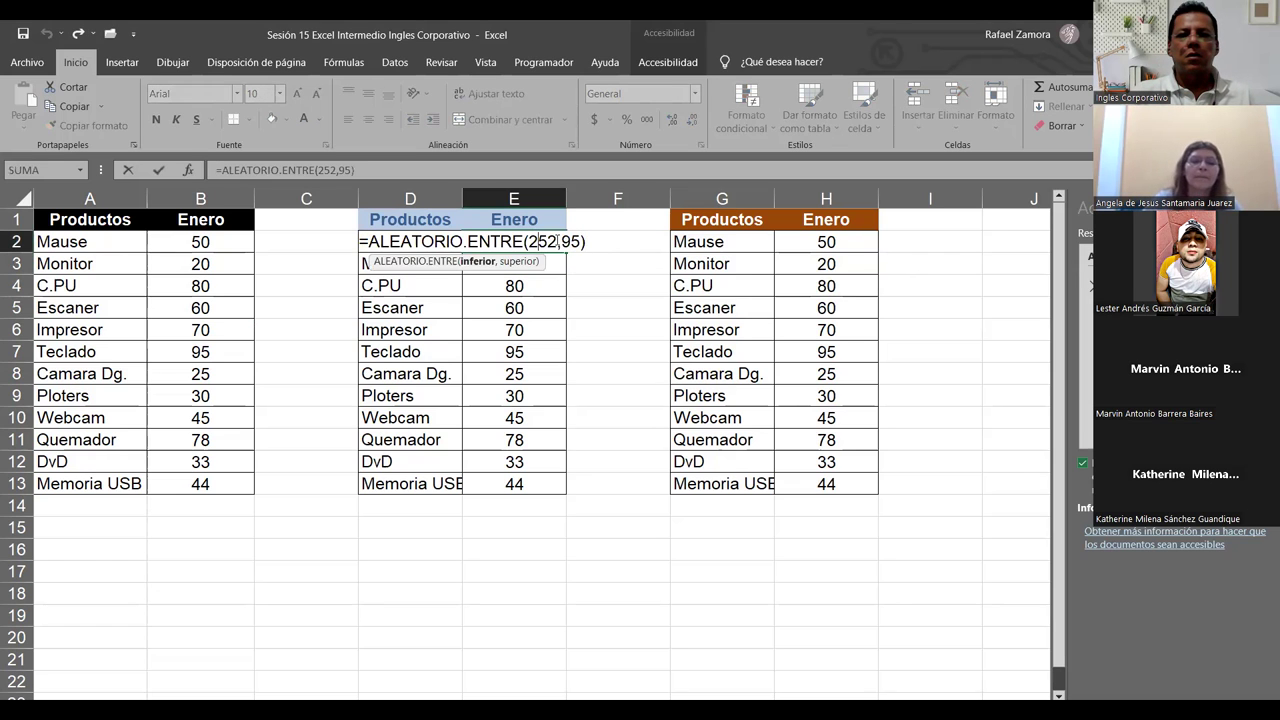
pyautogui.press('BackSpace')
pyautogui.hotkey('ctrl', 'Return')
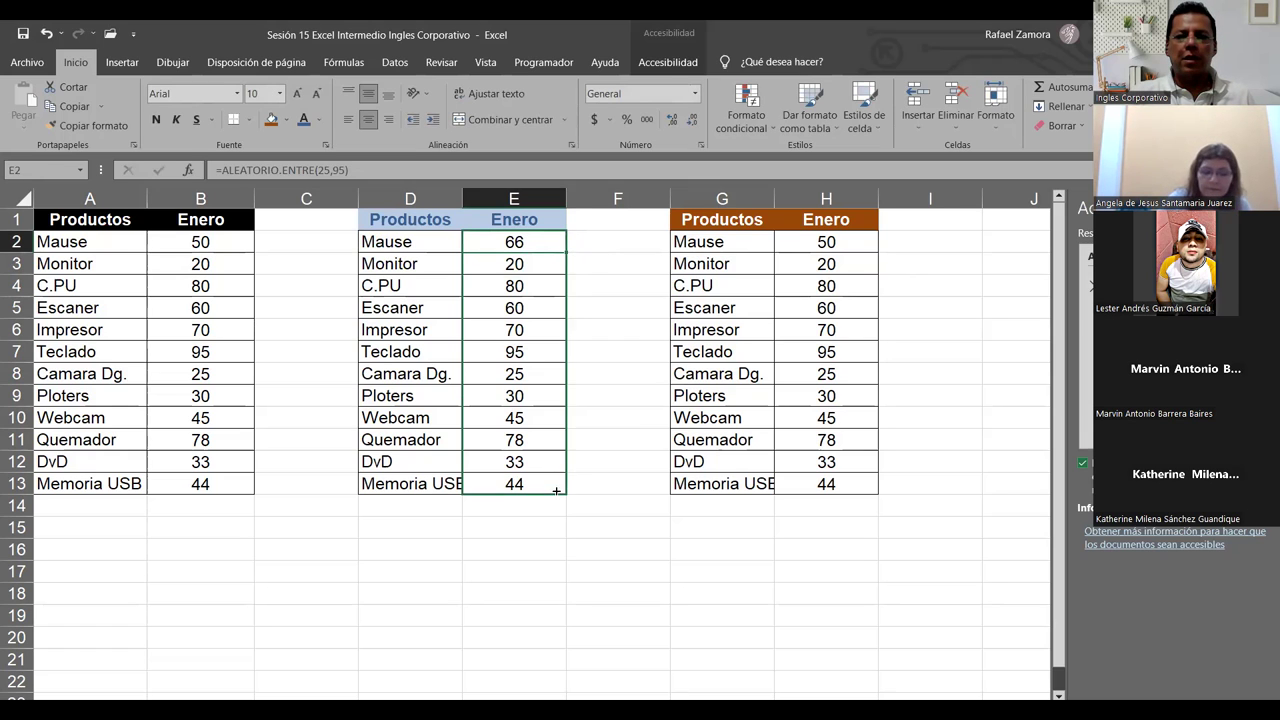
pyautogui.moveTo(566, 248); pyautogui.dragTo(556, 487)
# - Copy the random numbers into H2:H13 and paste the random figures back as fixed values
pyautogui.hotkey('ctrl', 'c')
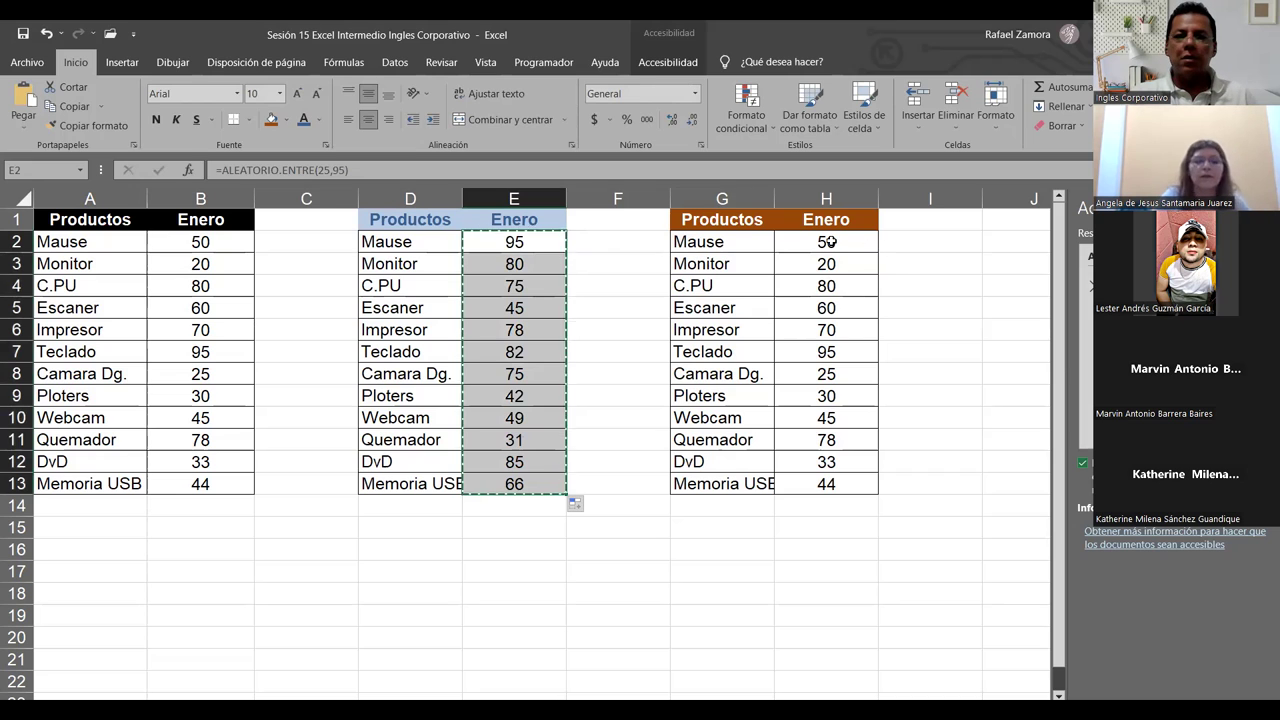
pyautogui.click(826, 243)
pyautogui.hotkey('ctrl', 'v')
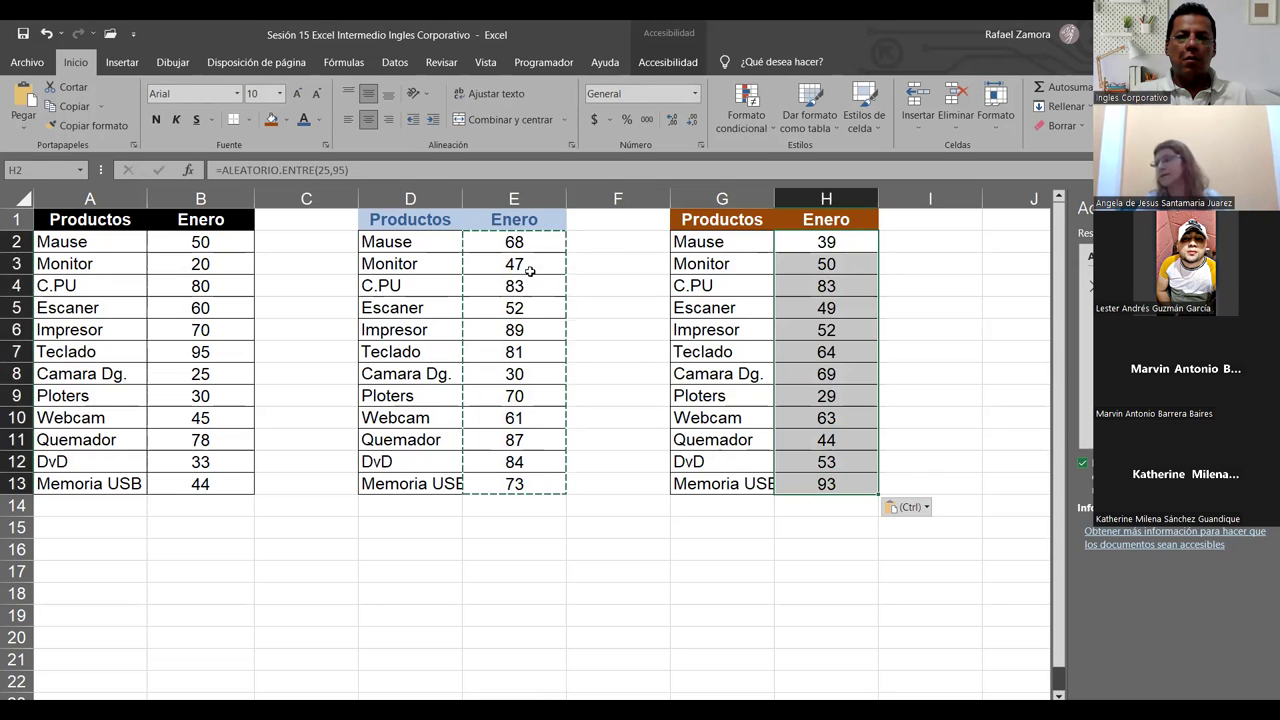
pyautogui.moveTo(514, 242); pyautogui.dragTo(514, 484)
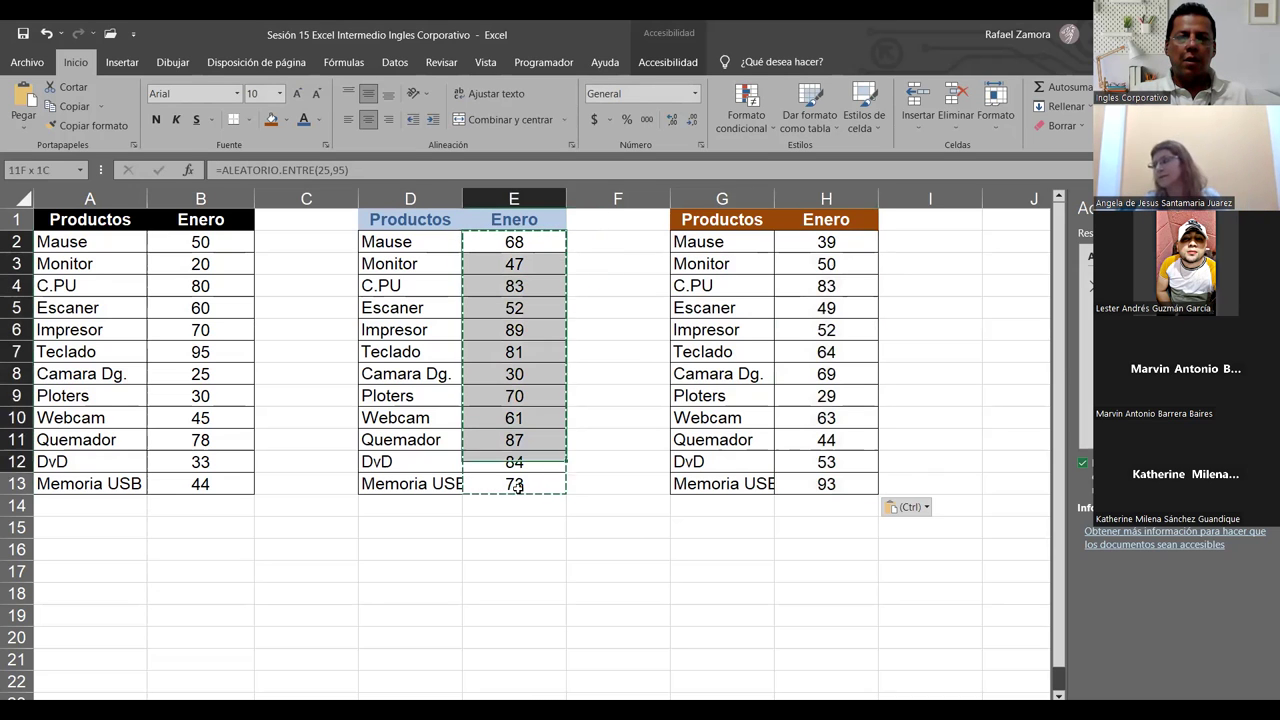
pyautogui.rightClick(518, 300)
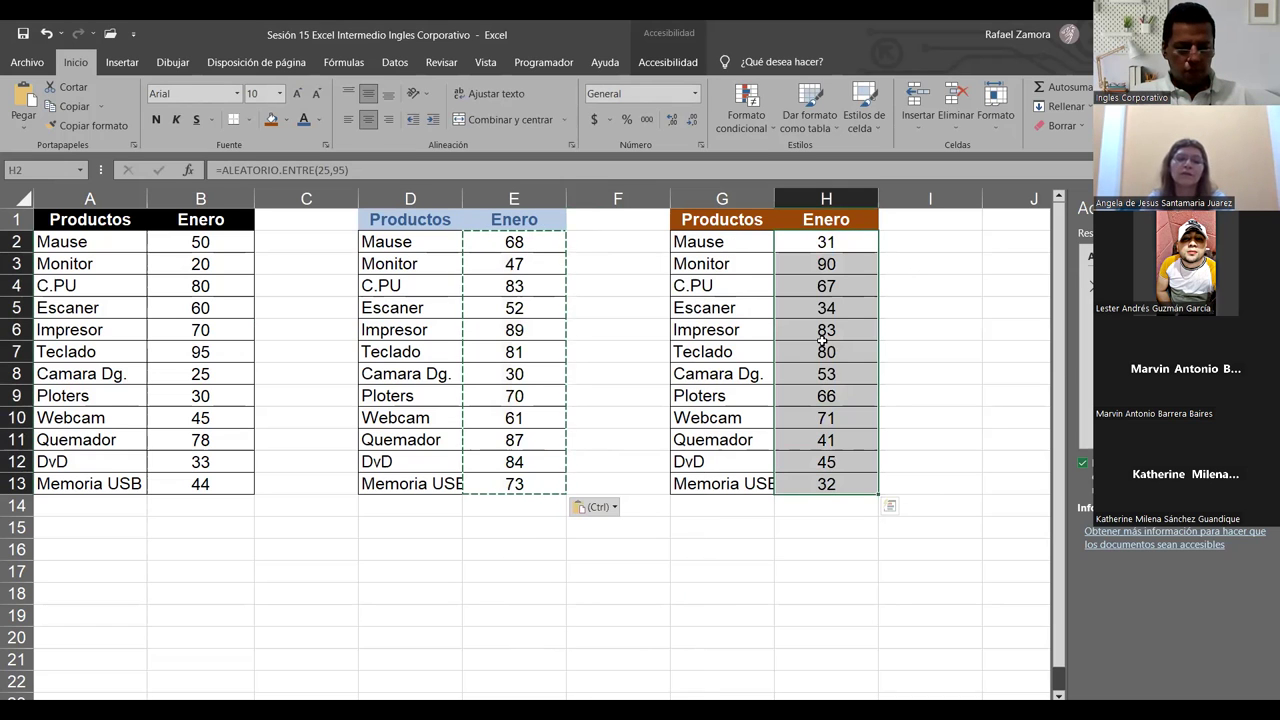
pyautogui.rightClick(829, 298)
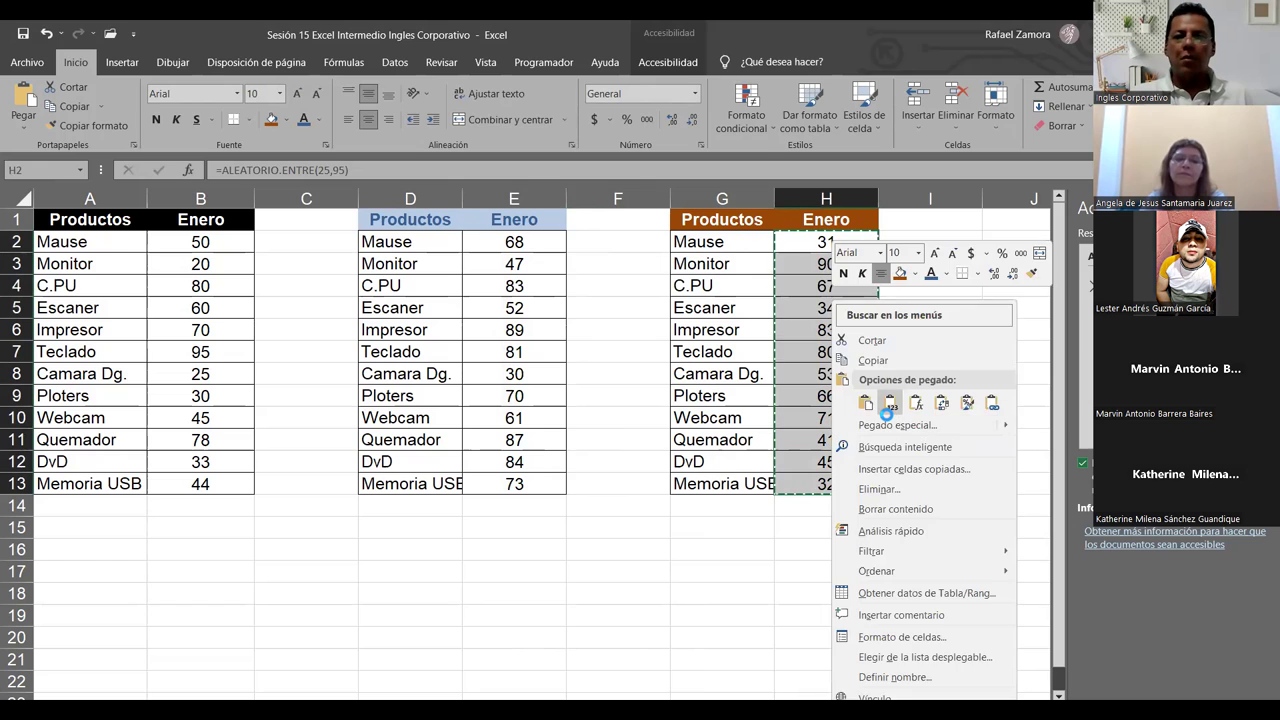
pyautogui.click(889, 404)
# - Autofit column D so Memoria USB fits
pyautogui.click(468, 198)
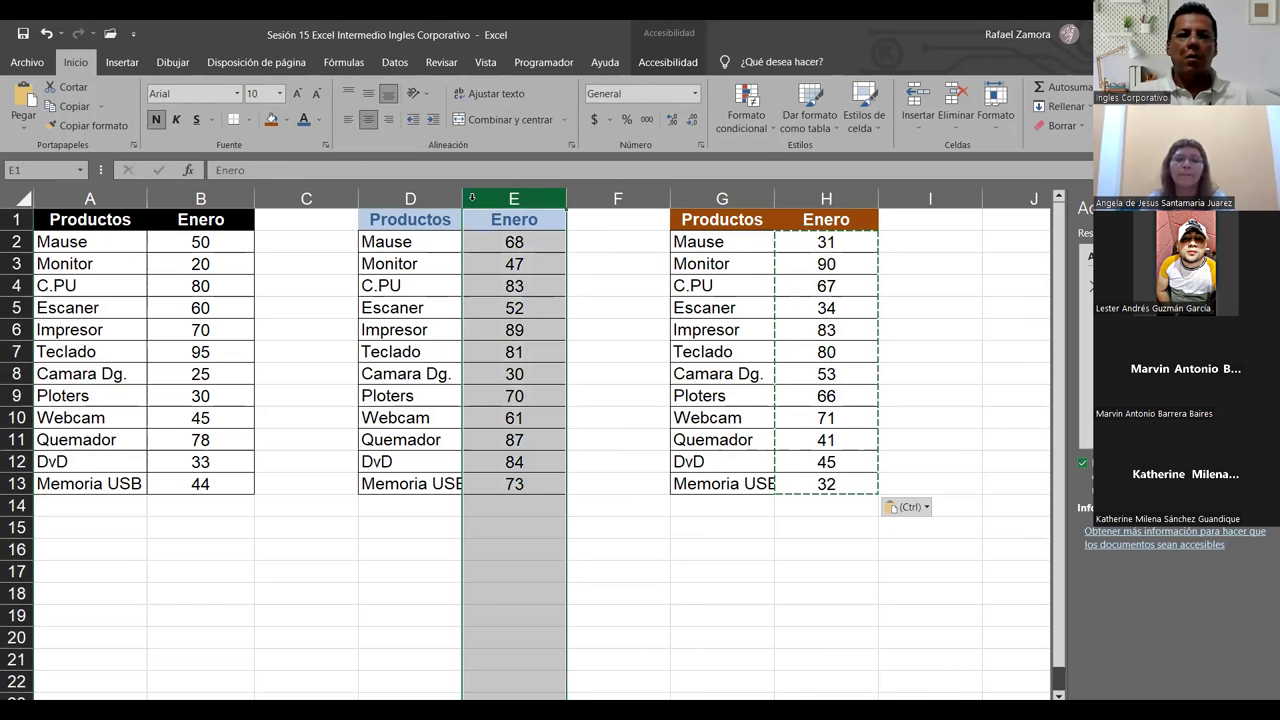
pyautogui.doubleClick(459, 198)
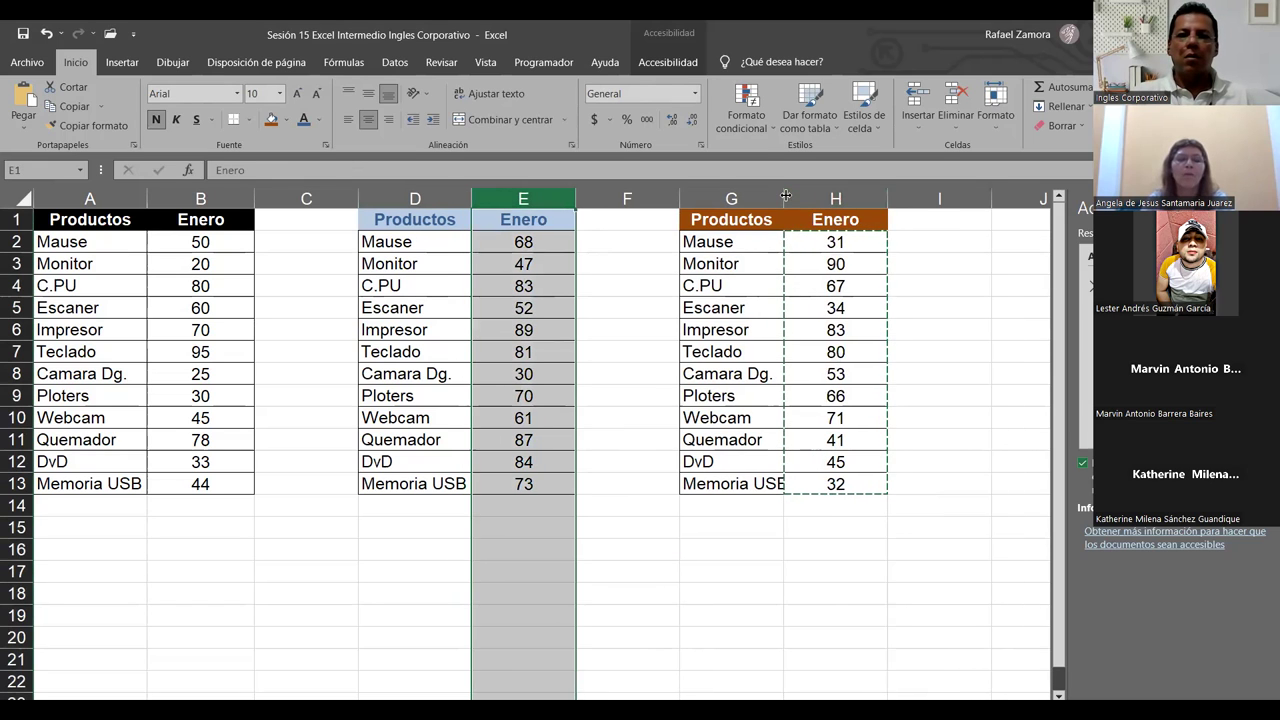
pyautogui.click(800, 549)
# - Select J1, right of the A:B, D:E and G:H tables, as the consolidation output cell
pyautogui.keyDown('ctrl'); pyautogui.scroll(-1, 552, 422); pyautogui.keyUp('ctrl')
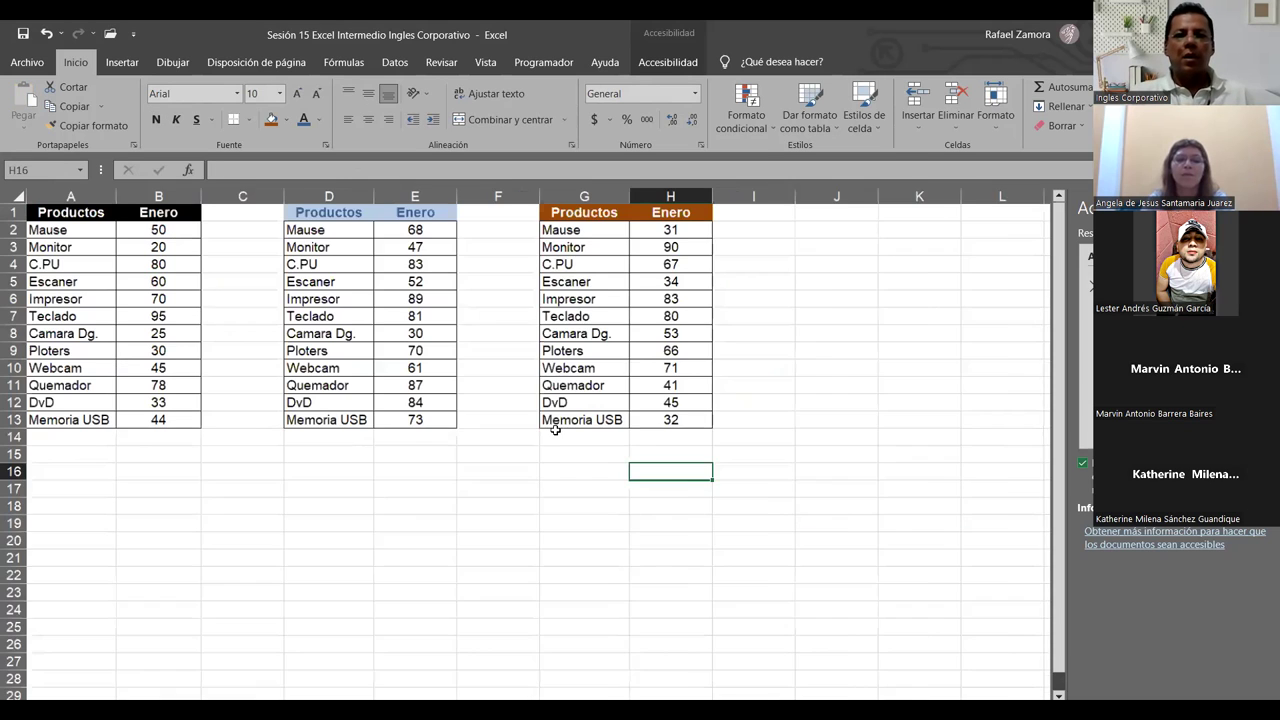
pyautogui.keyDown('ctrl'); pyautogui.scroll(-1, 462, 464); pyautogui.keyUp('ctrl')
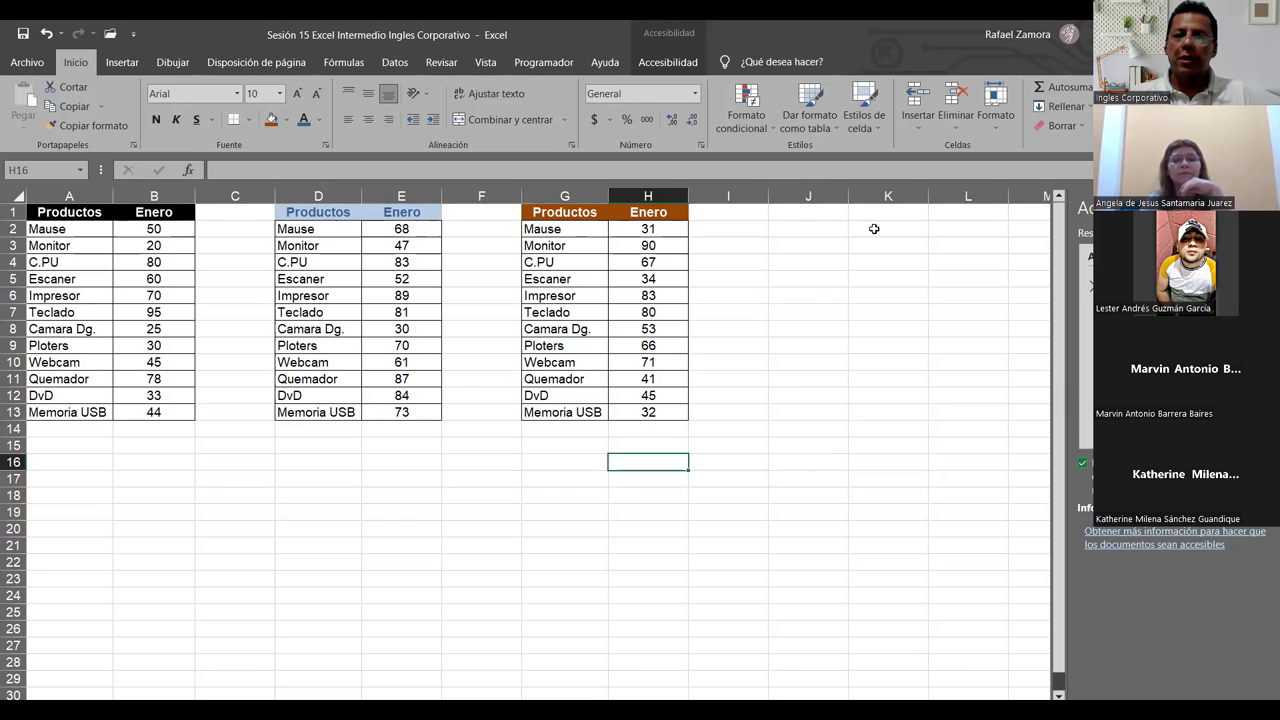
pyautogui.click(794, 214)
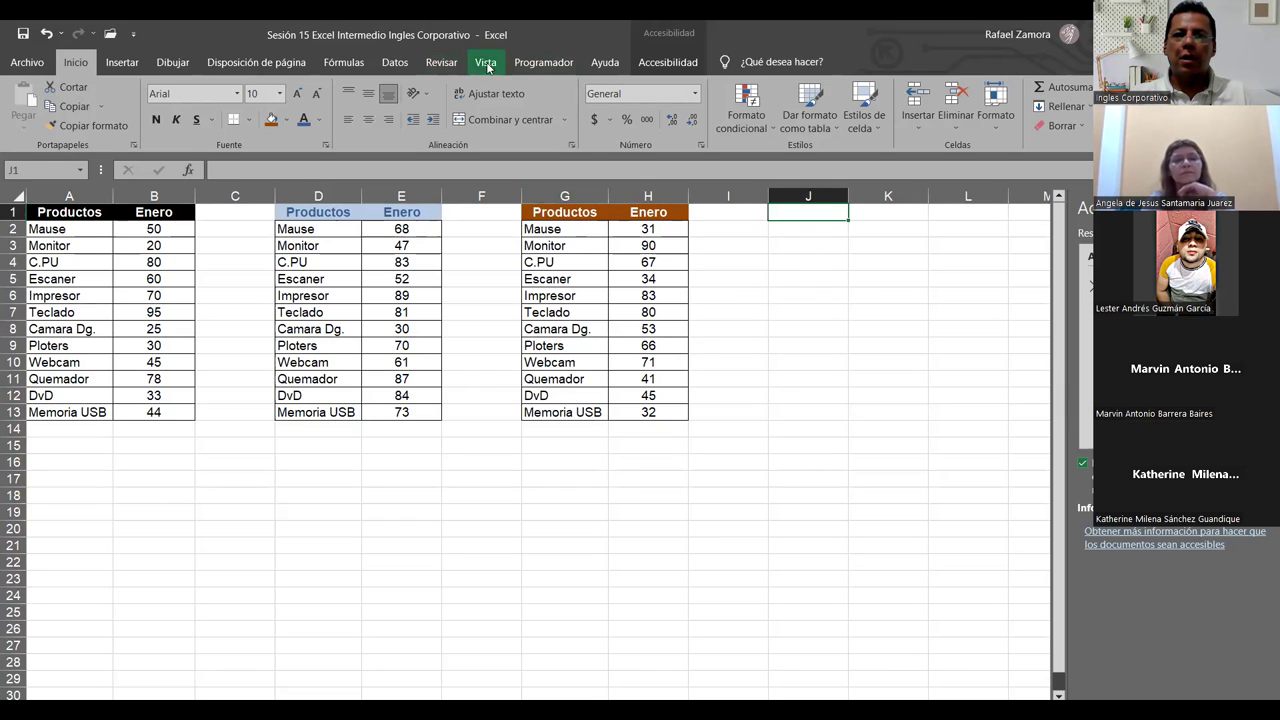
pyautogui.click(395, 62)
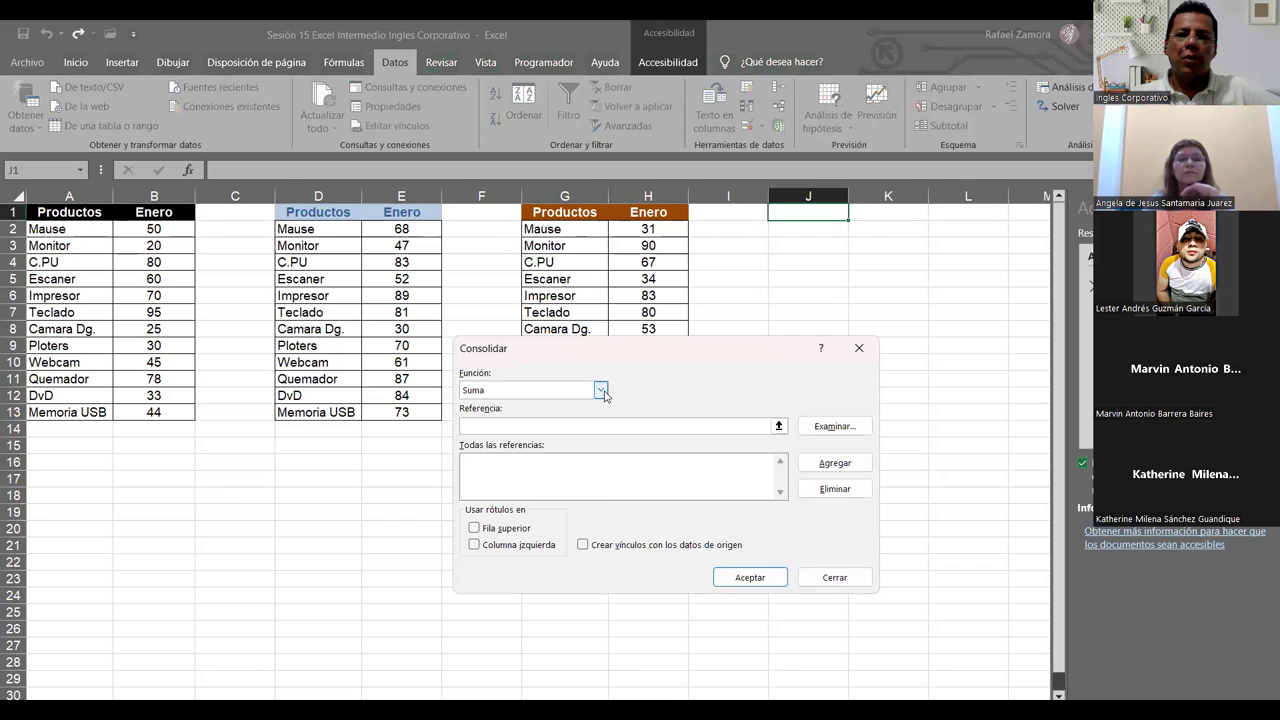
pyautogui.click(600, 390)
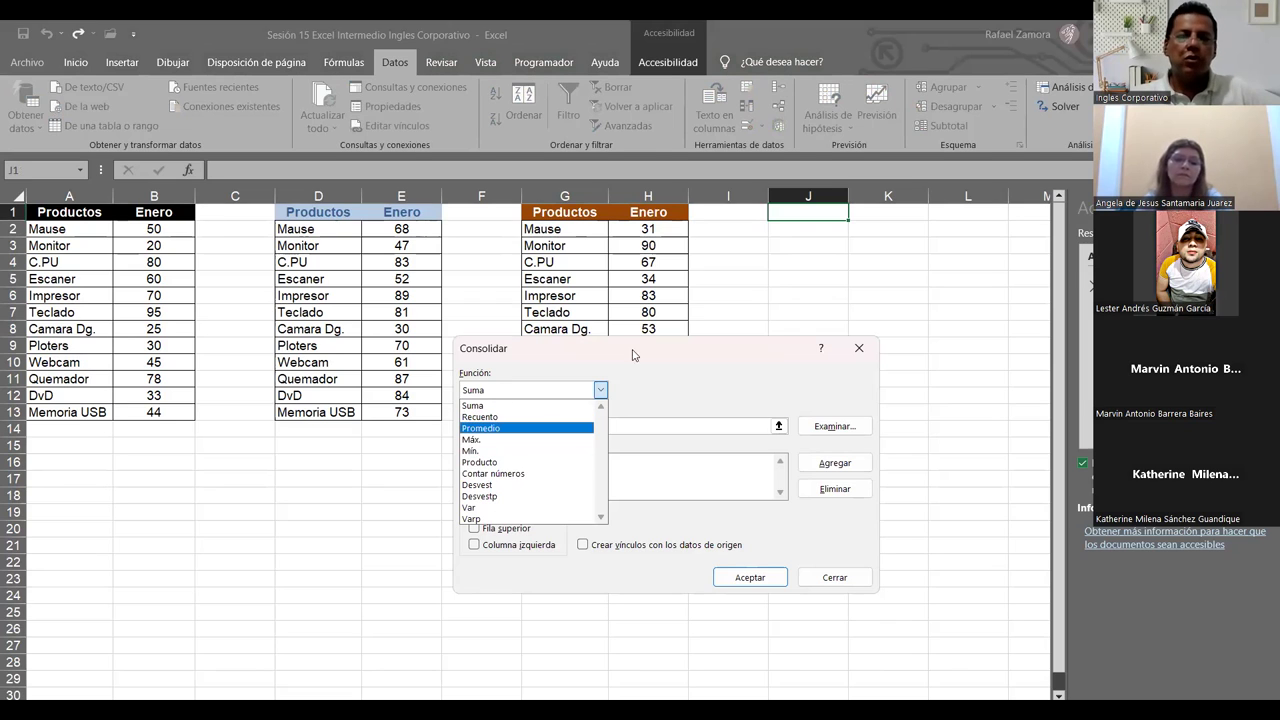
pyautogui.click(567, 381)
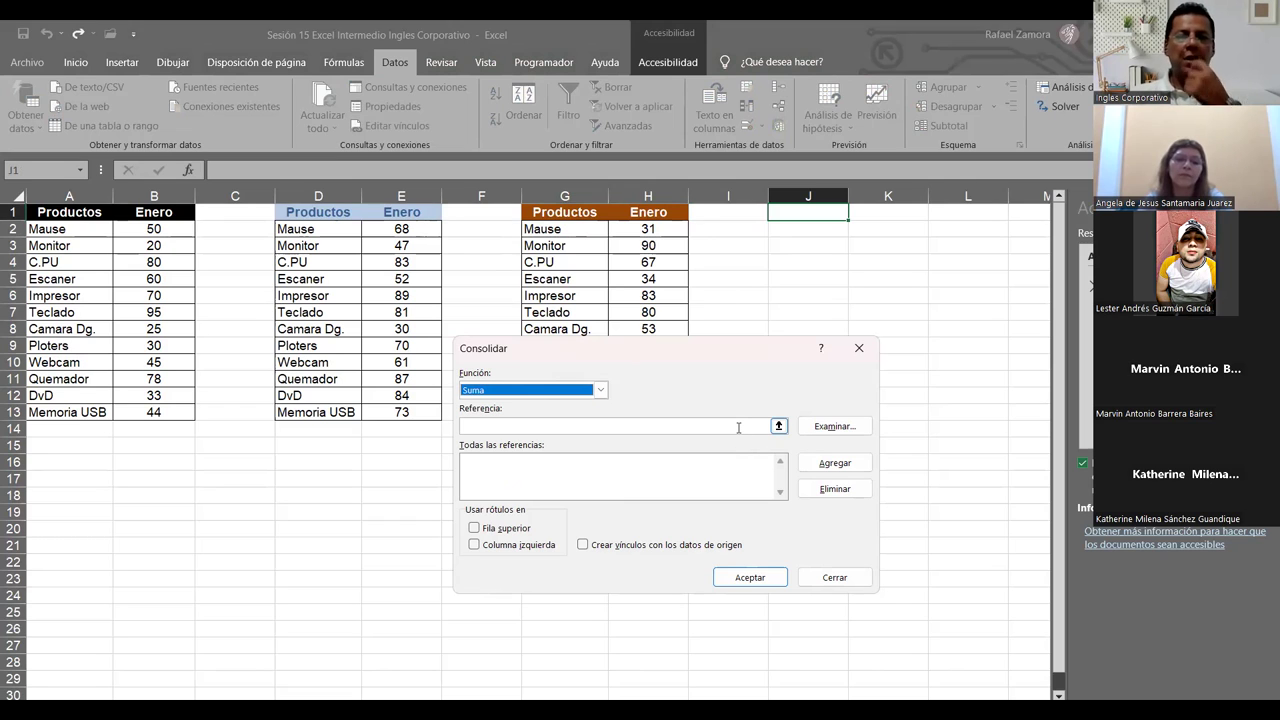
pyautogui.click(738, 427)
pyautogui.click(68, 213)
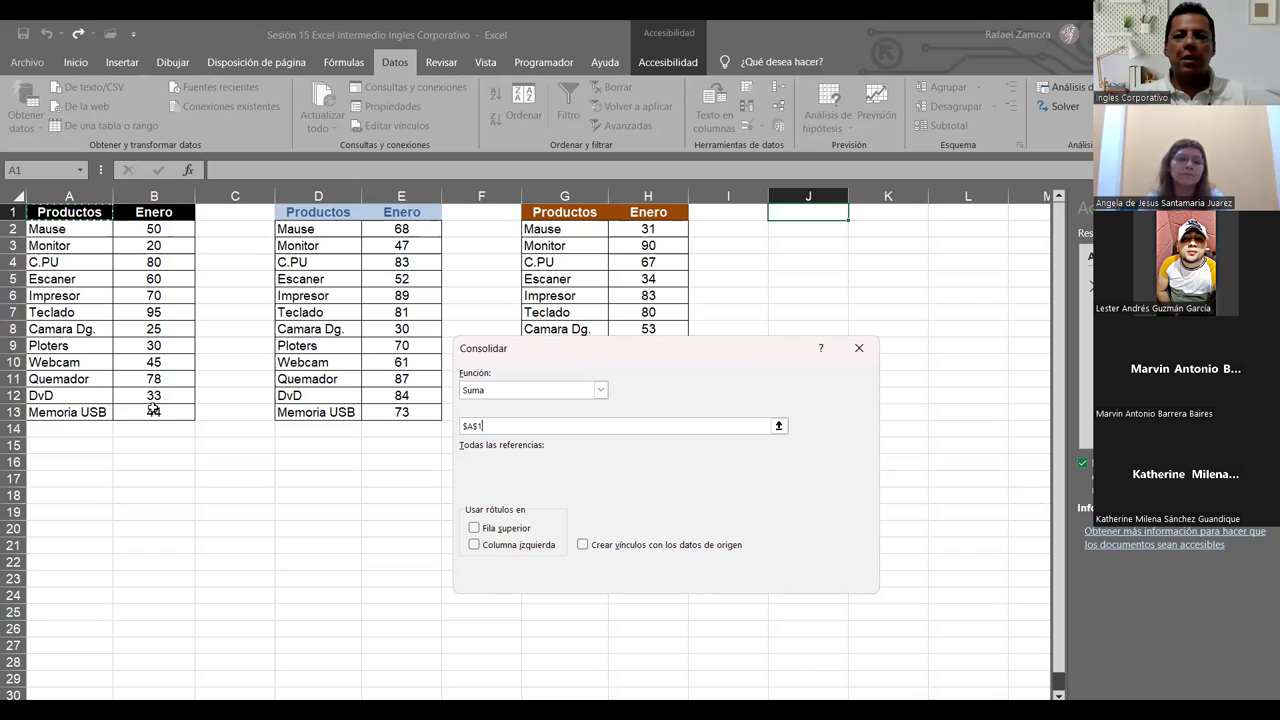
pyautogui.click(835, 463)
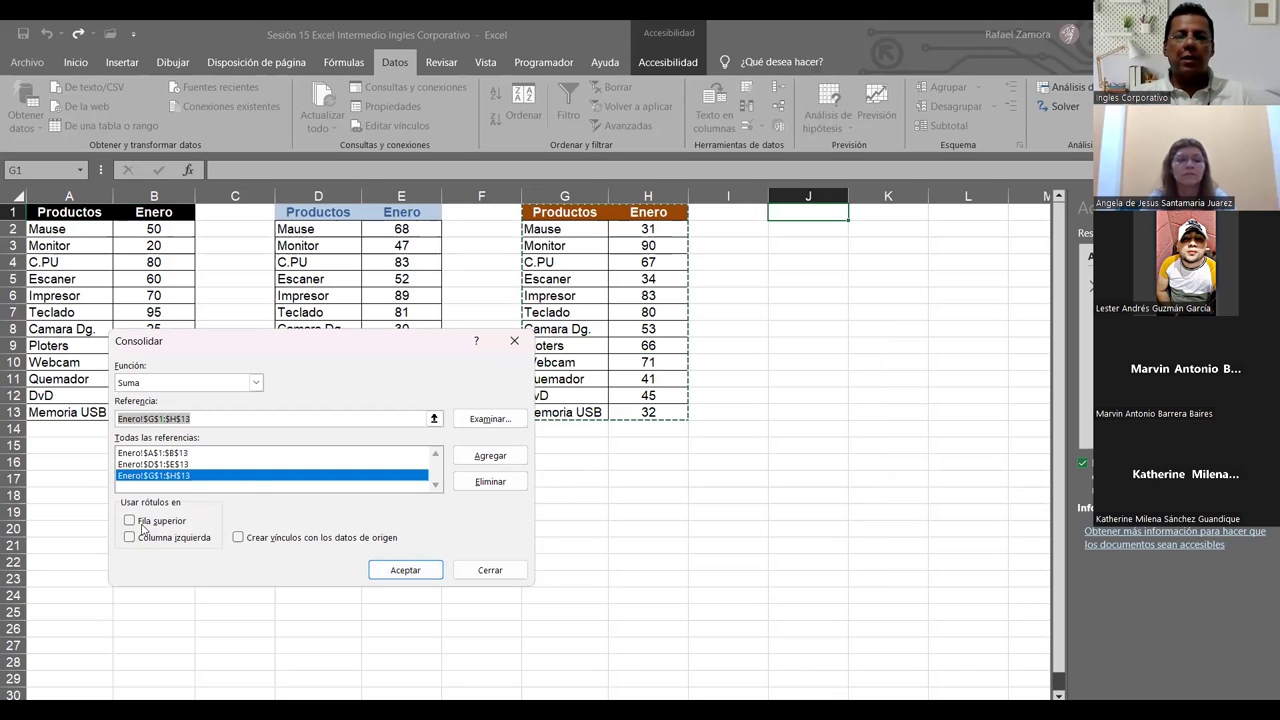
pyautogui.click(140, 526)
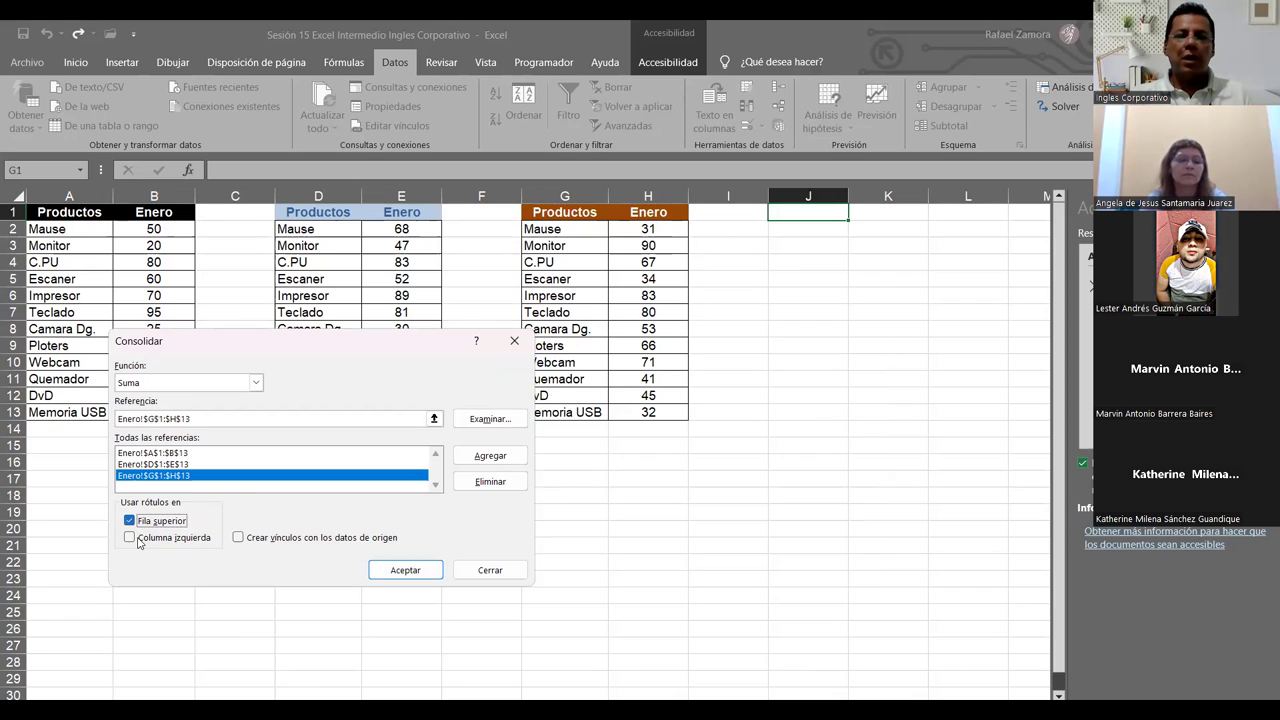
pyautogui.click(139, 541)
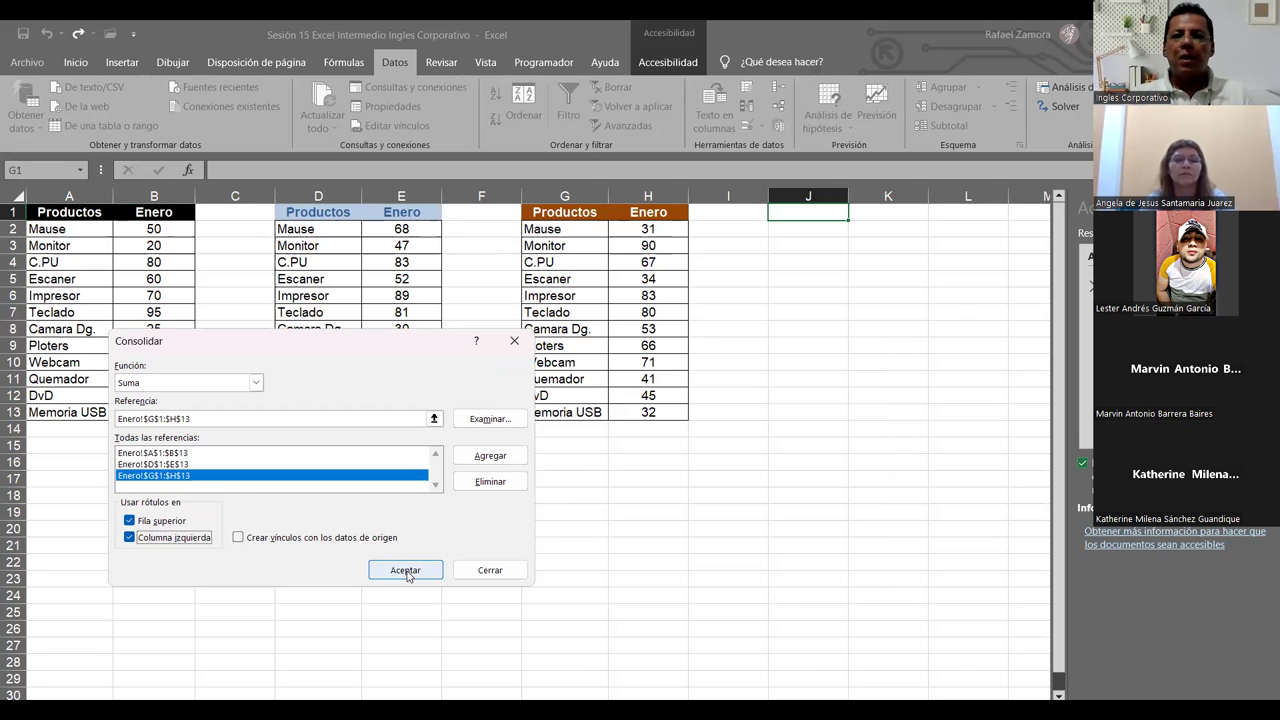
pyautogui.press('Return')
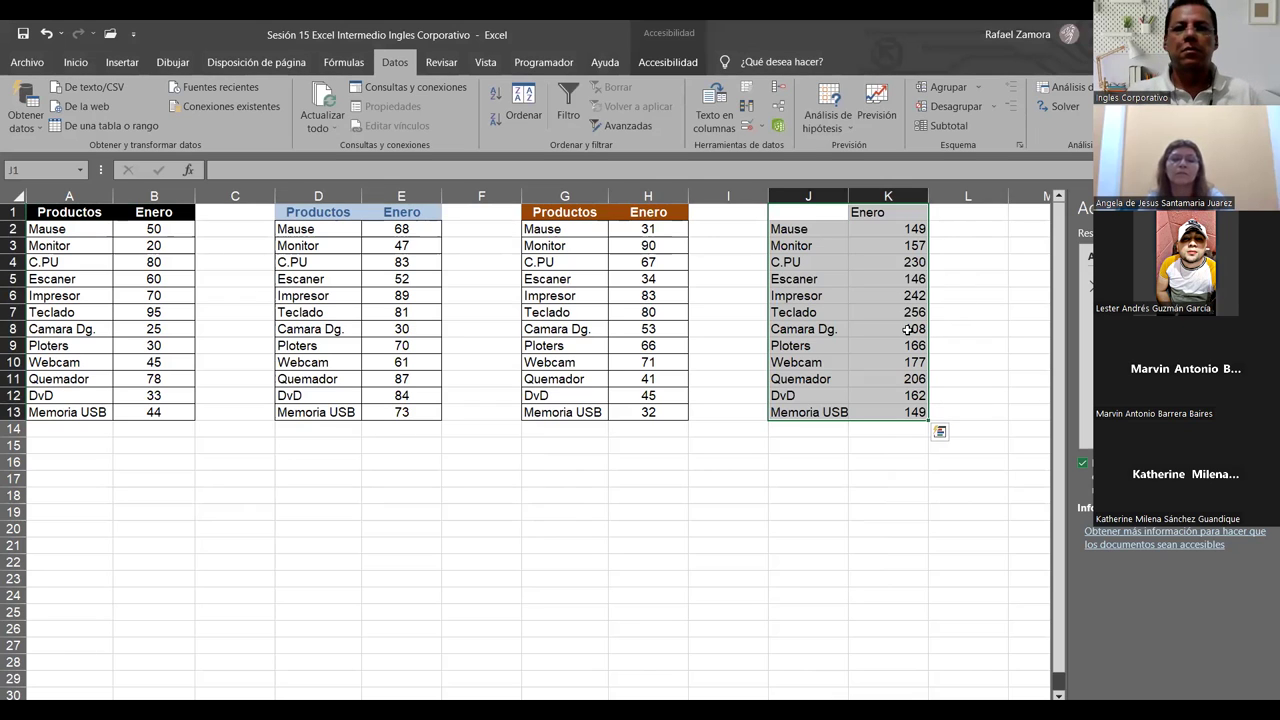
pyautogui.click(891, 227)
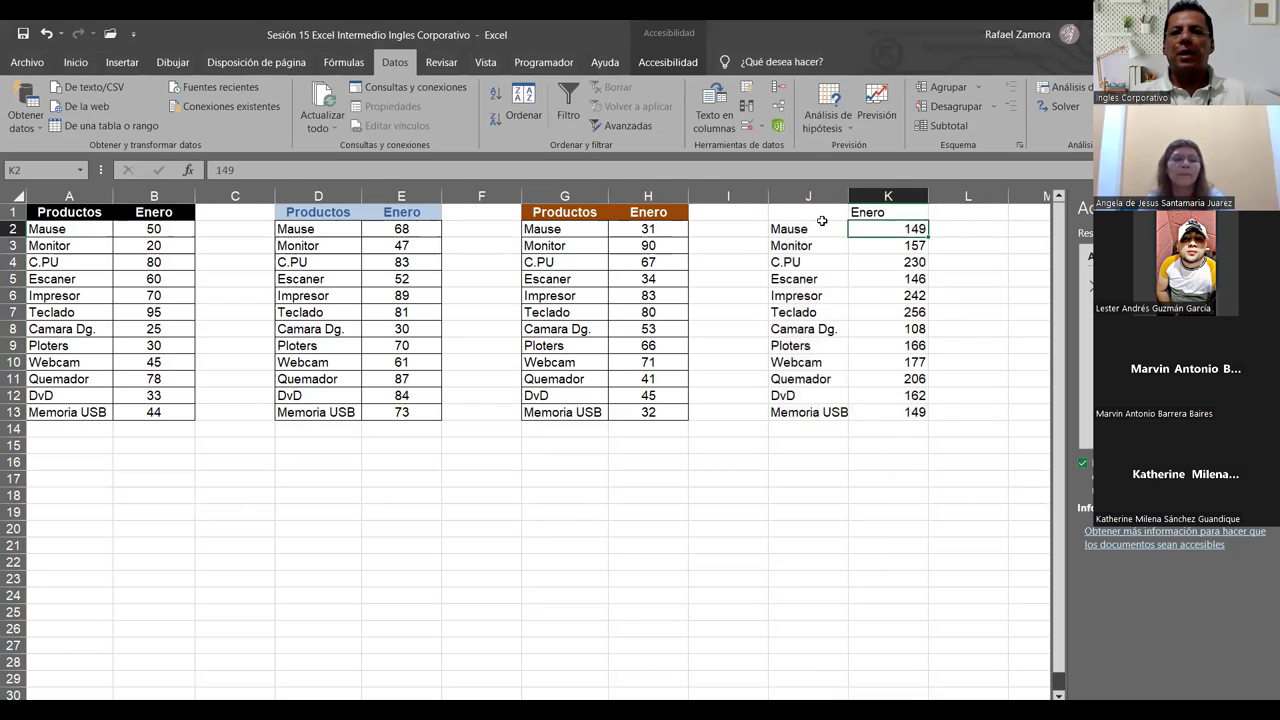
pyautogui.click(884, 211)
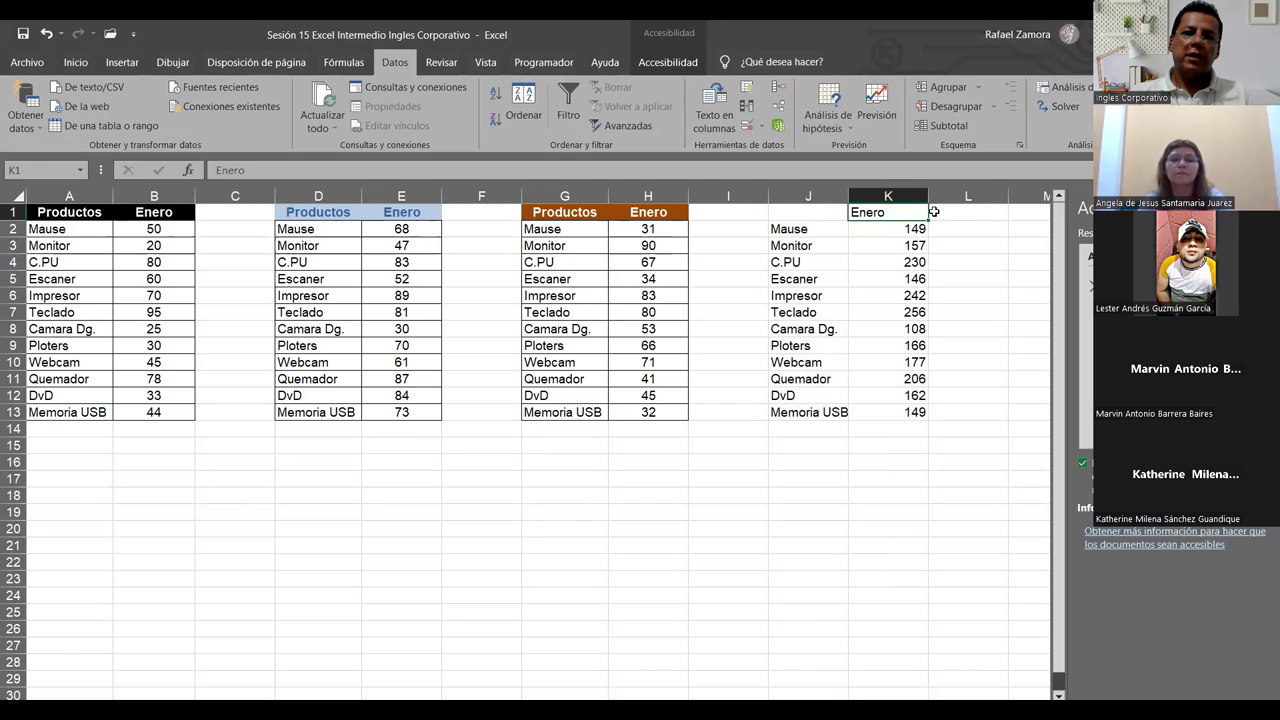
pyautogui.click(824, 230)
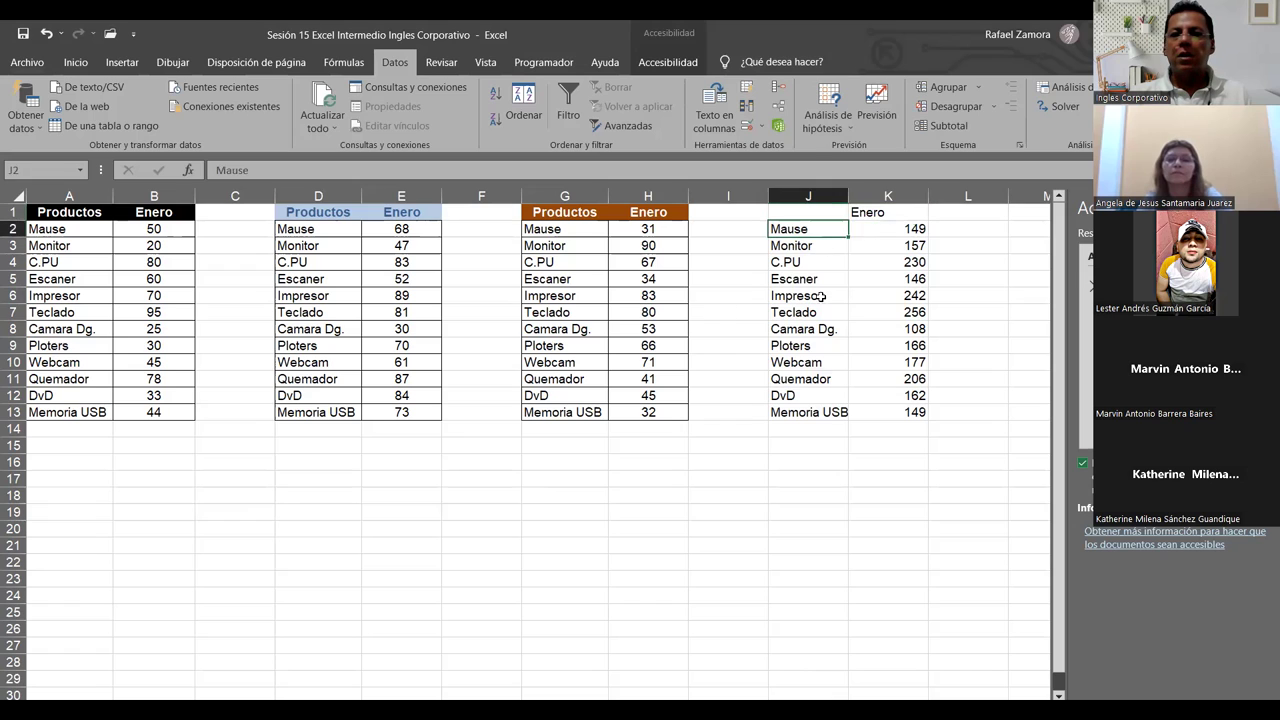
pyautogui.moveTo(820, 296); pyautogui.dragTo(797, 414)
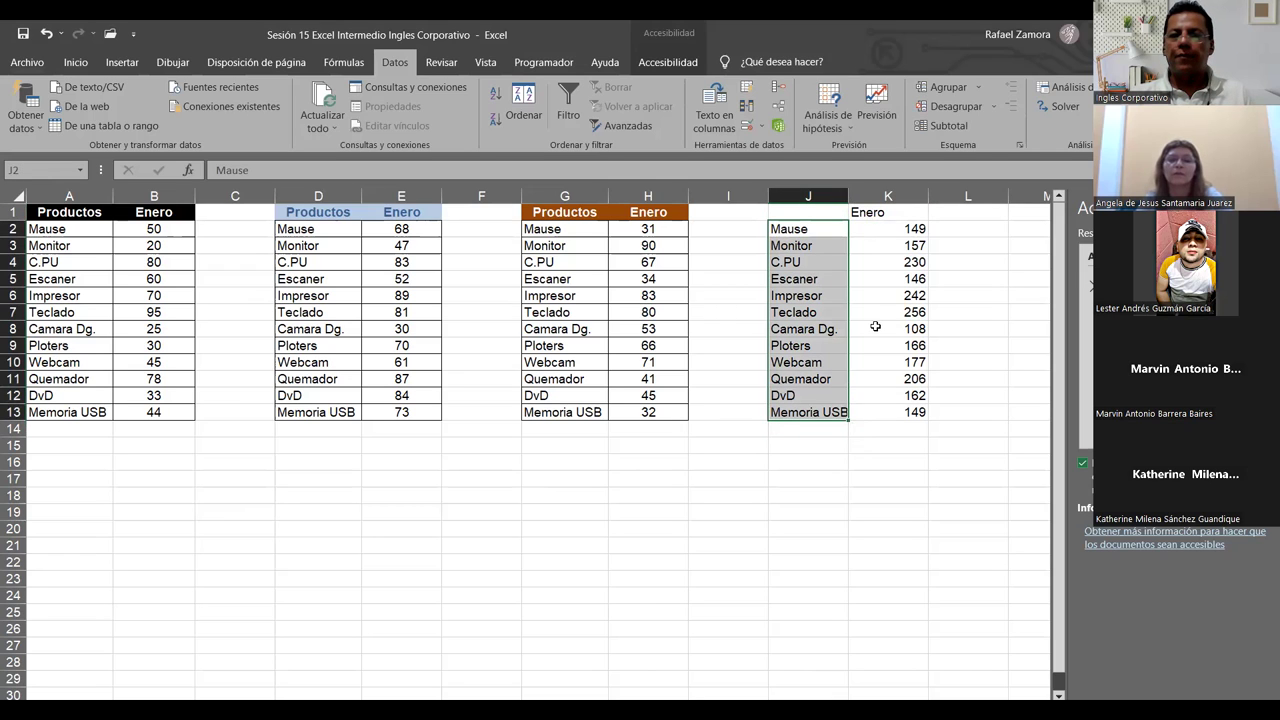
pyautogui.click(884, 492)
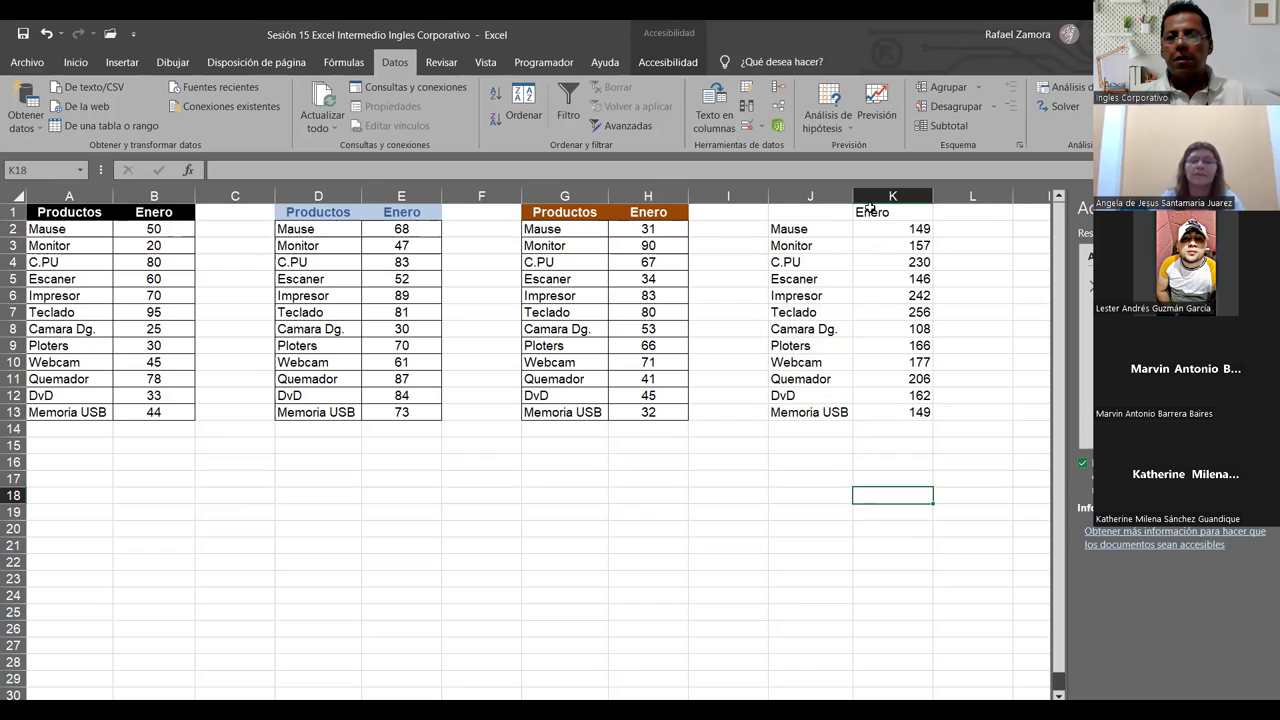
pyautogui.click(872, 212)
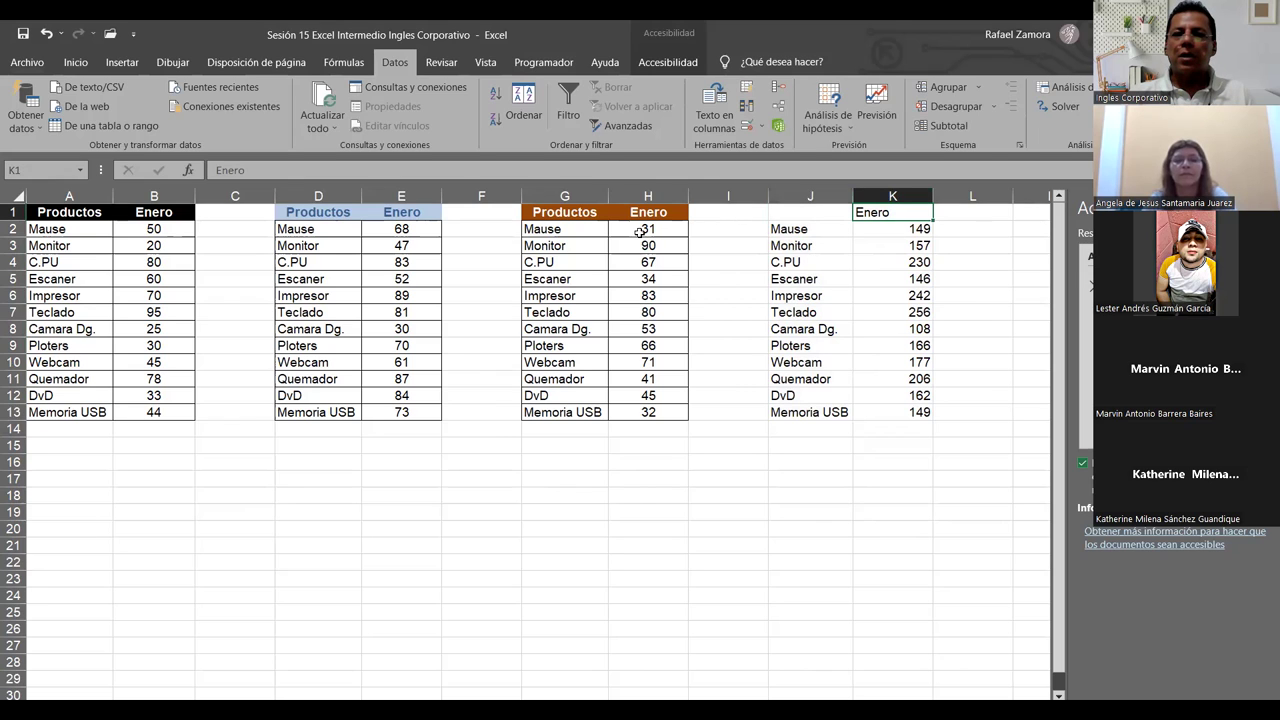
pyautogui.click(572, 212)
pyautogui.moveTo(565, 299); pyautogui.dragTo(560, 415)
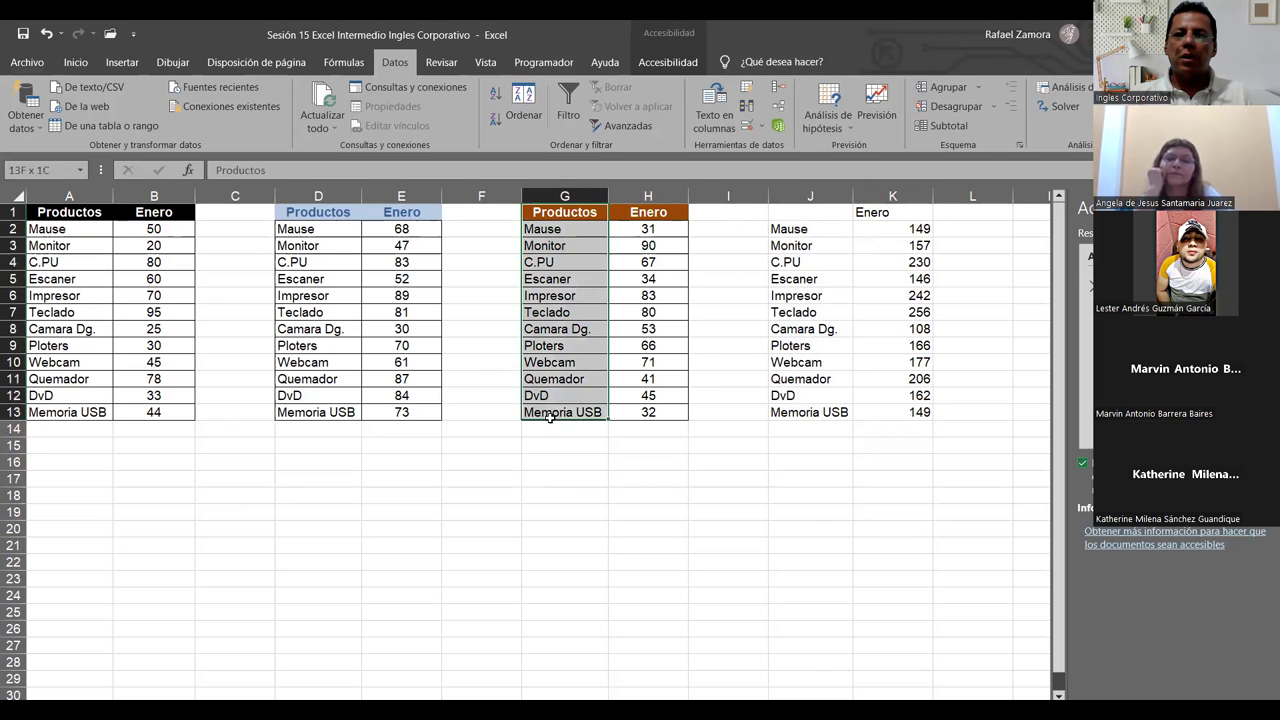
pyautogui.click(614, 212)
pyautogui.moveTo(565, 212); pyautogui.dragTo(626, 229)
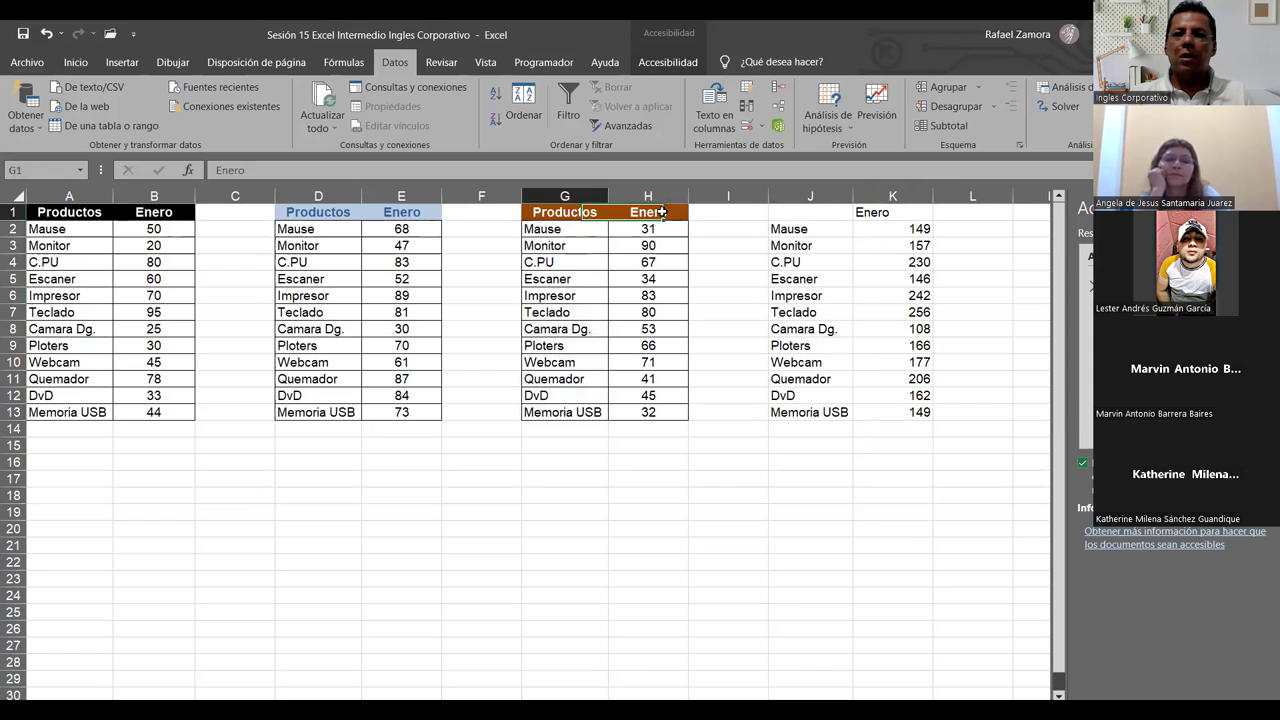
pyautogui.moveTo(548, 381); pyautogui.dragTo(620, 432)
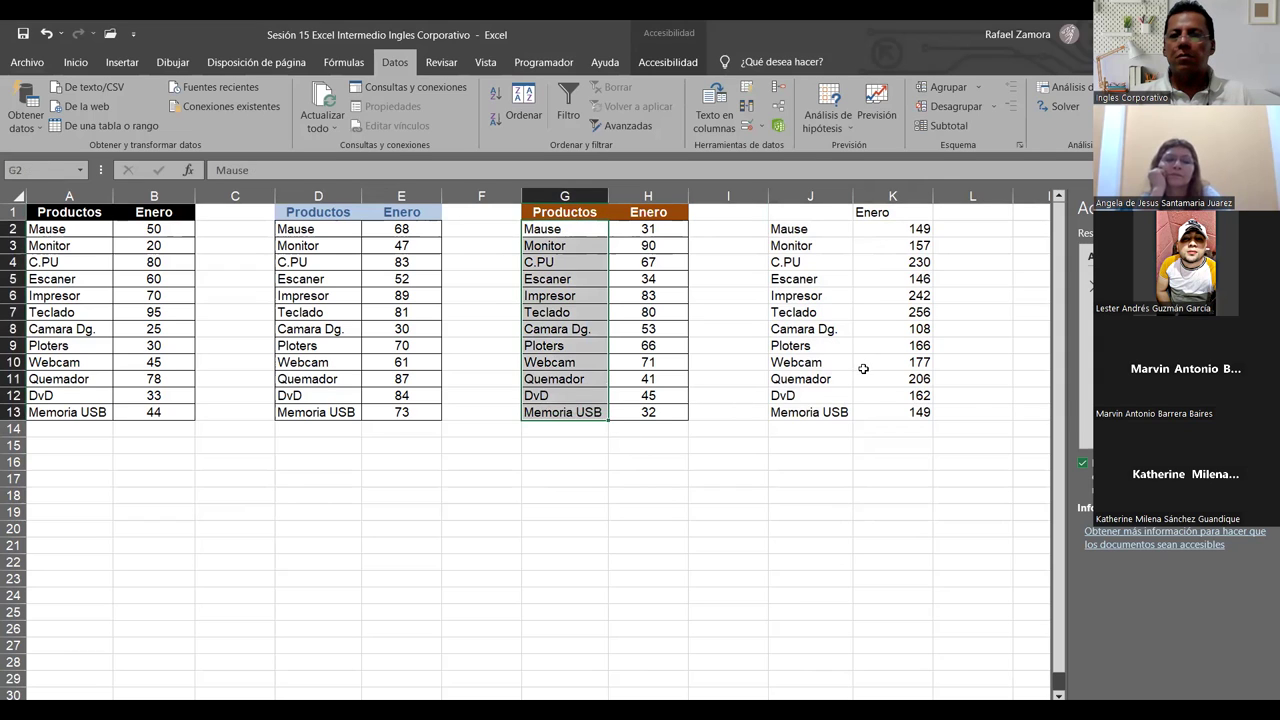
pyautogui.click(864, 366)
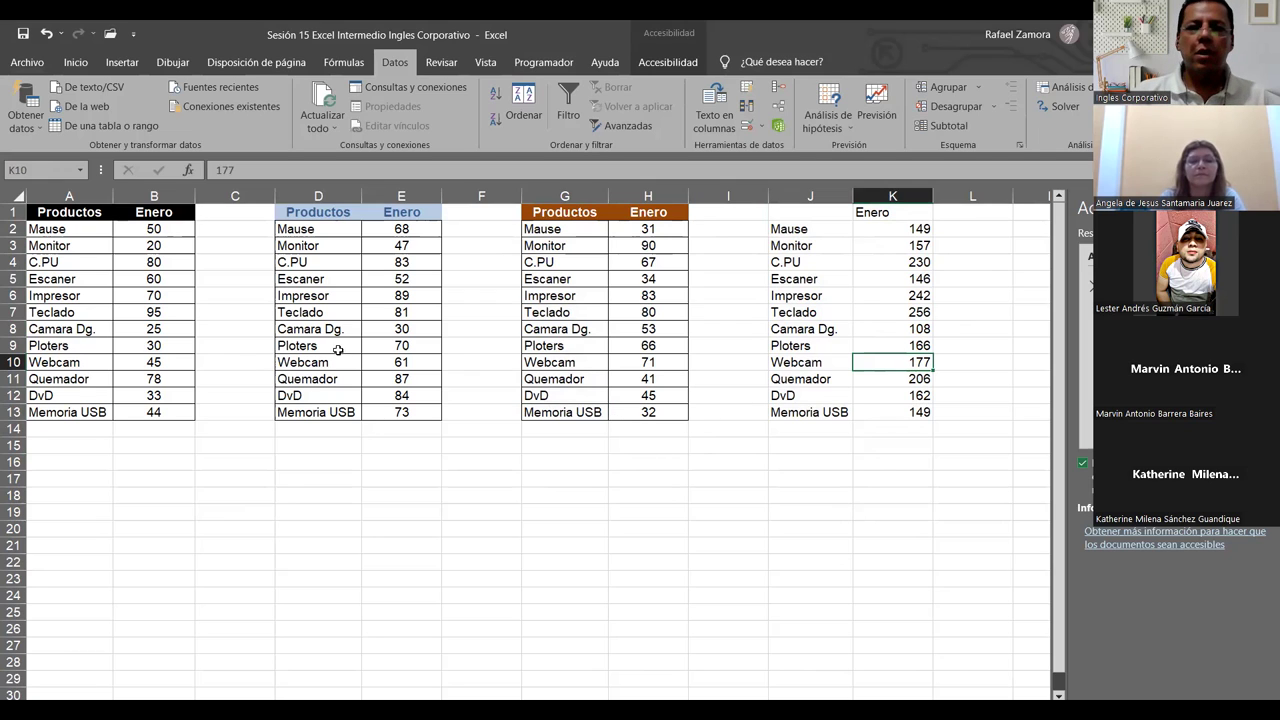
# - Delete Quemador, DvD and Memoria USB from the second table, and DvD and Memoria USB from the third
pyautogui.moveTo(287, 379); pyautogui.dragTo(422, 419)
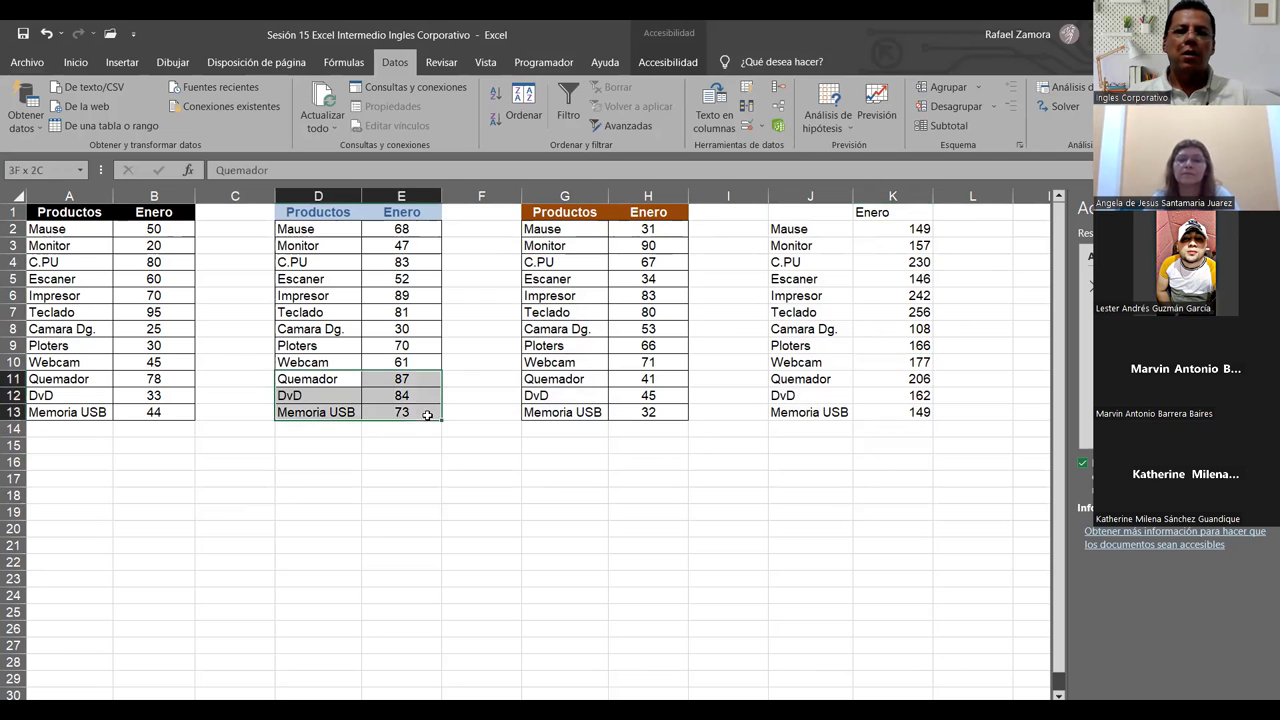
pyautogui.press('Delete')
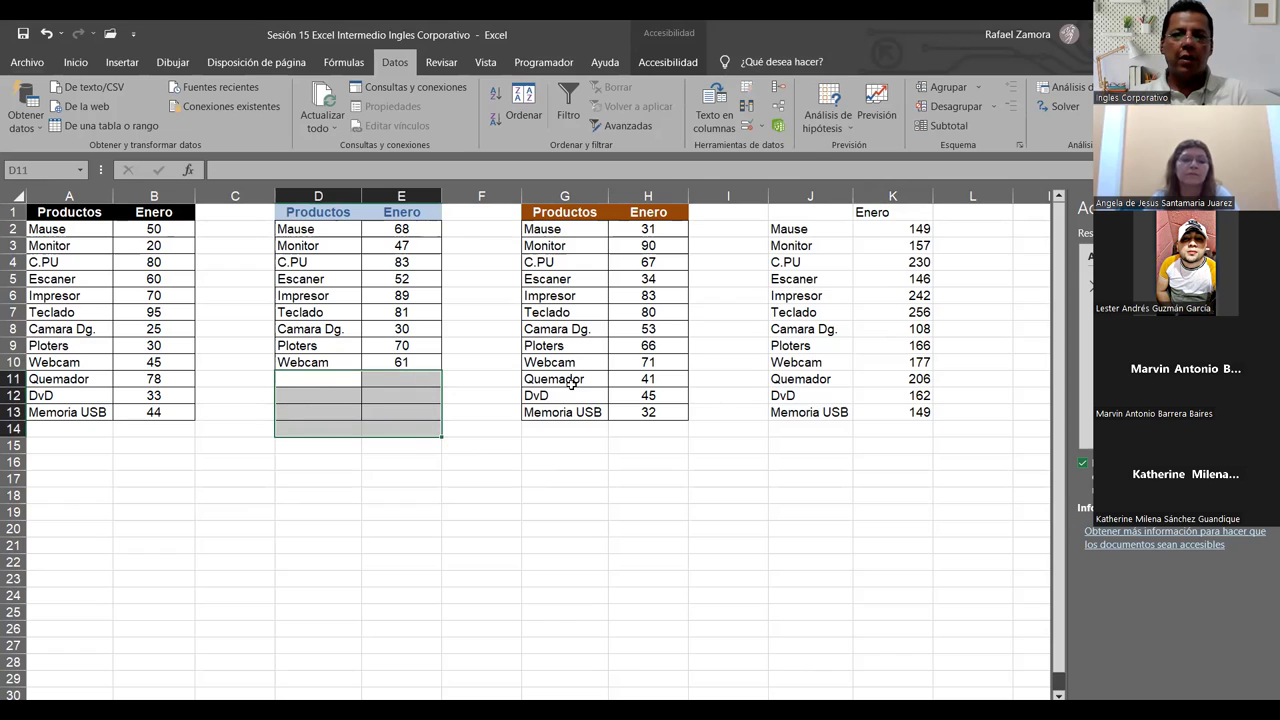
pyautogui.moveTo(543, 395); pyautogui.dragTo(650, 428)
pyautogui.press('Delete')
pyautogui.click(592, 508)
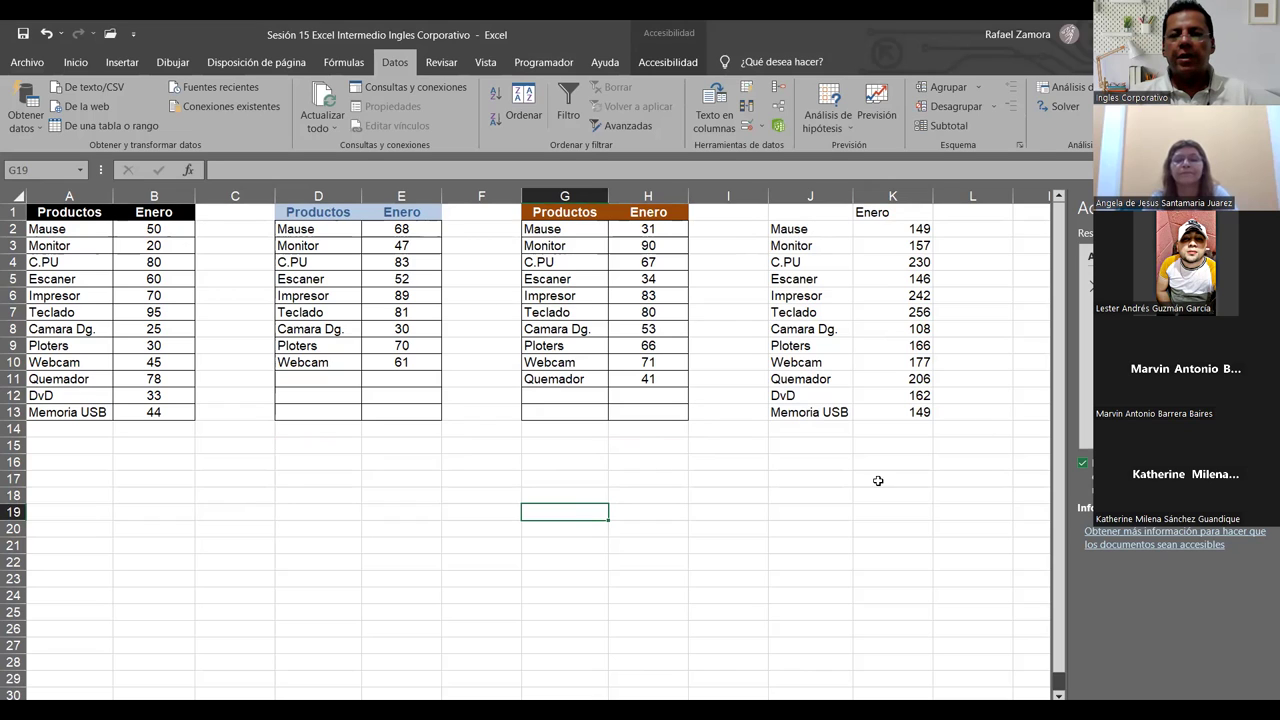
# - Check the consolidated J:K table and select a cell inside it
pyautogui.click(806, 462)
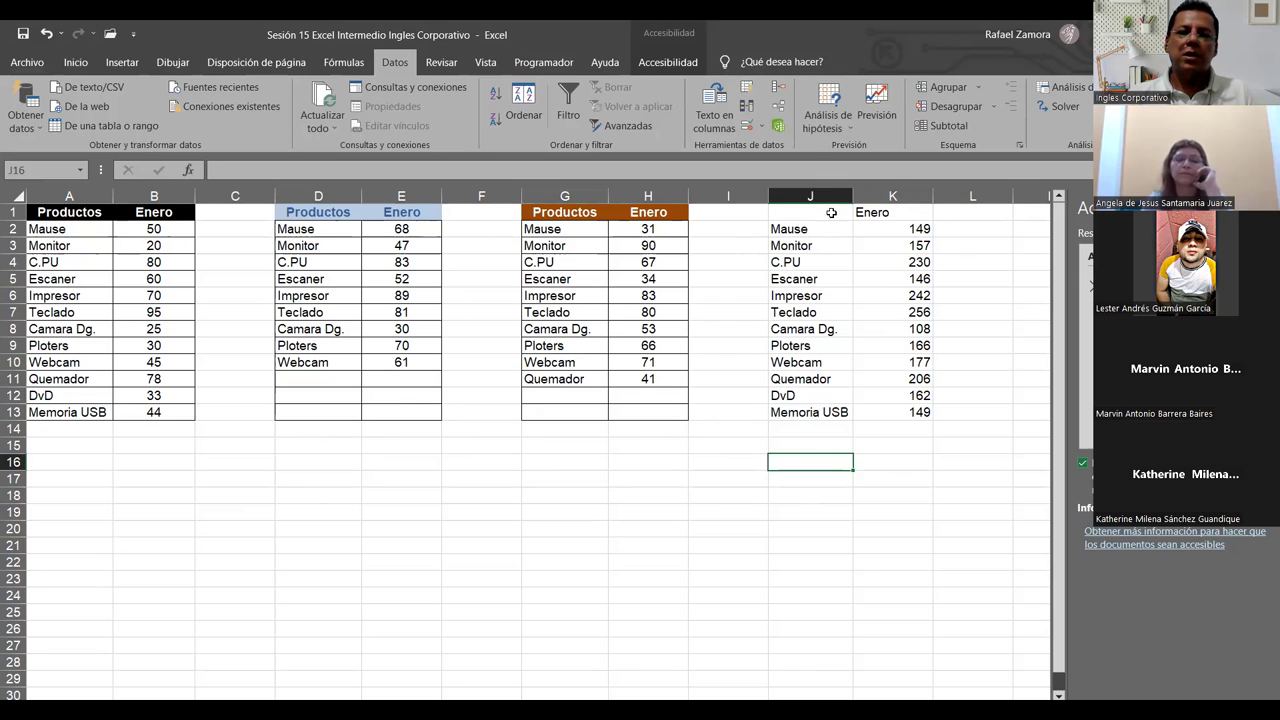
pyautogui.moveTo(828, 210); pyautogui.dragTo(905, 422)
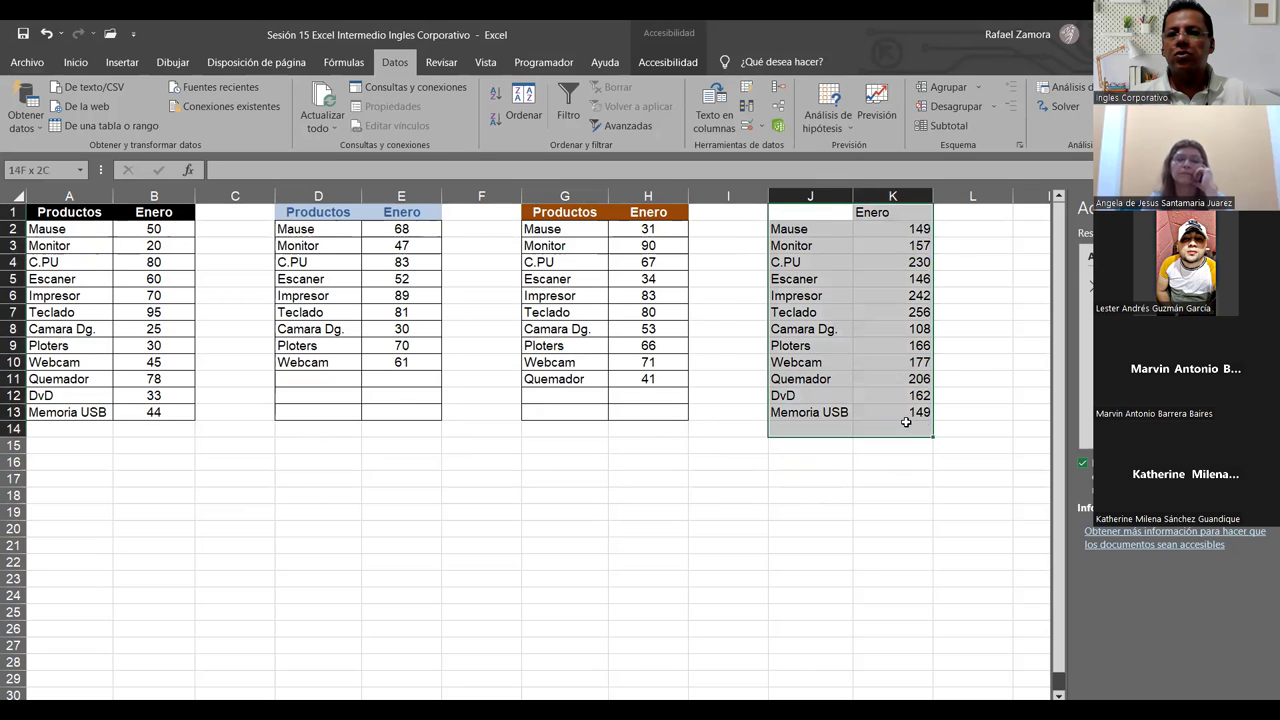
pyautogui.click(825, 474)
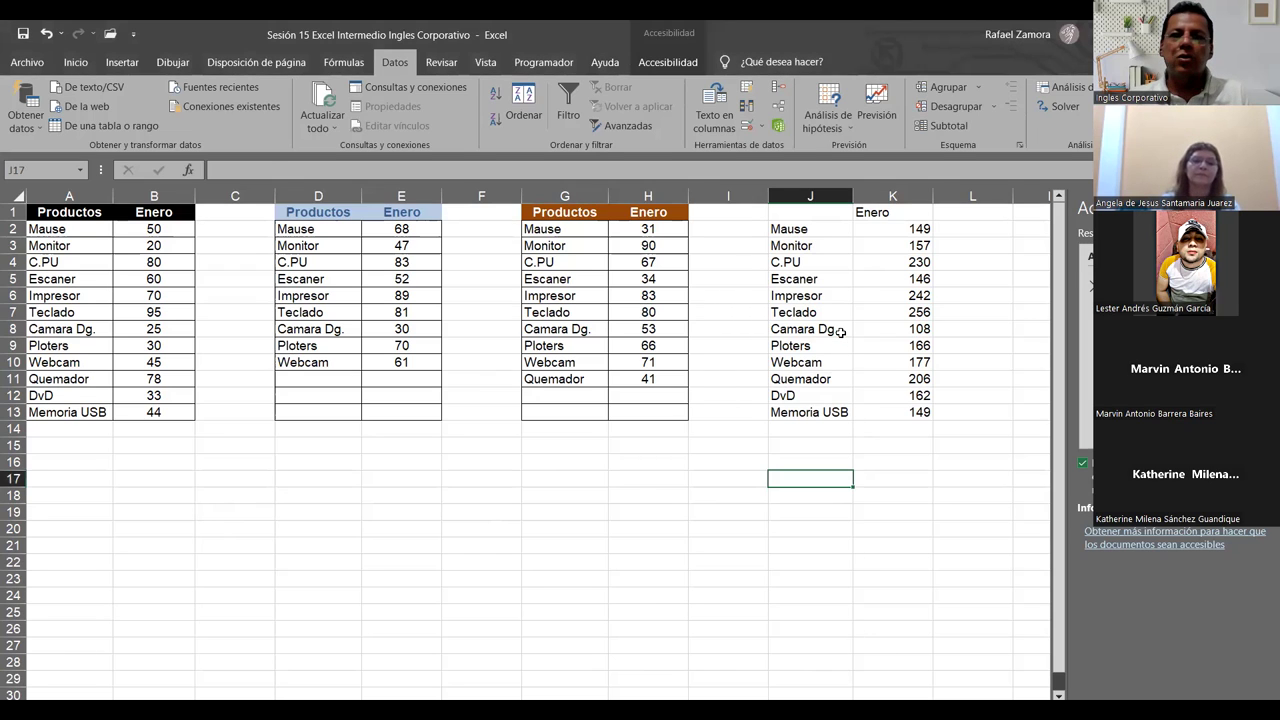
pyautogui.click(840, 331)
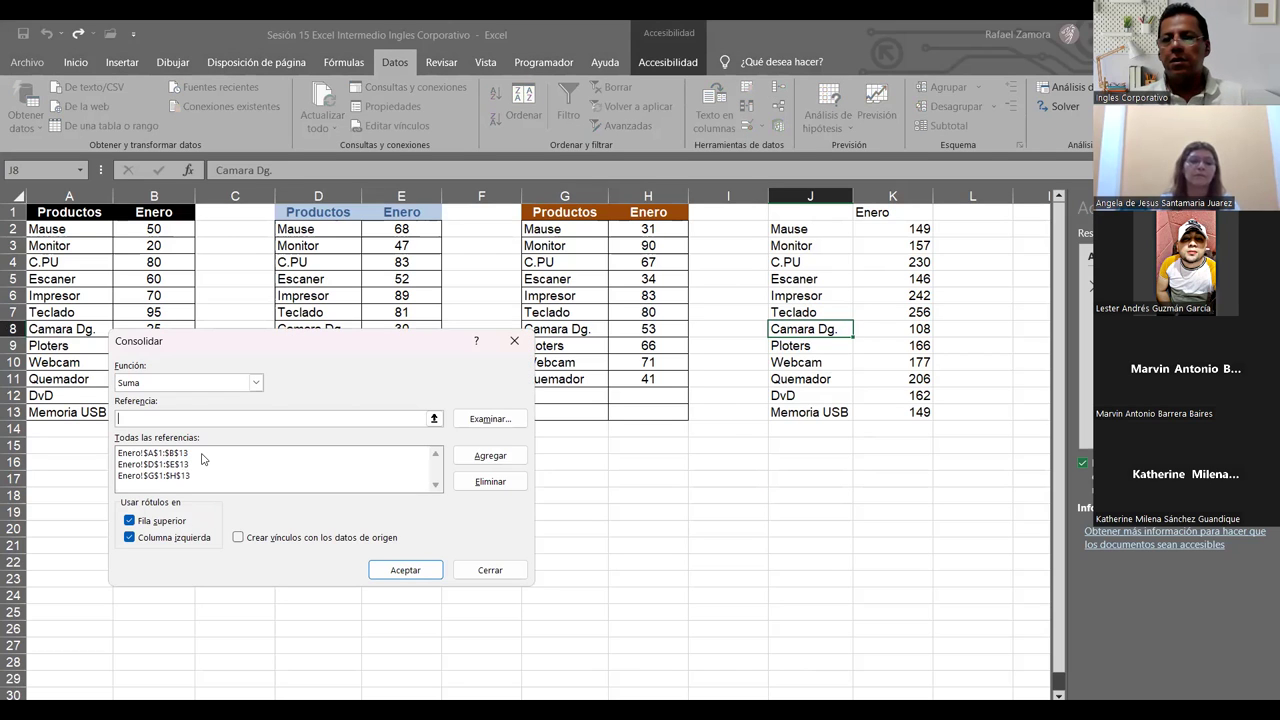
# - Close the Consolidar dialog, clear the old sums in J1:K13 and select J1
pyautogui.click(491, 571)
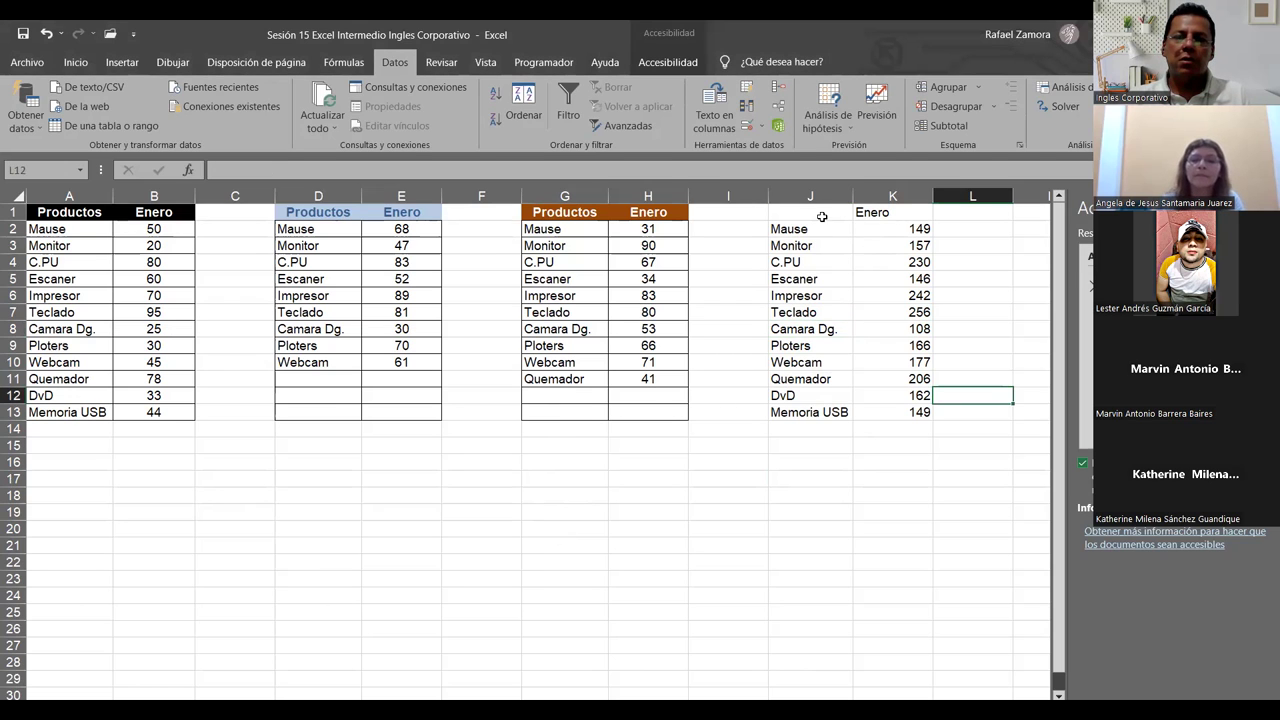
pyautogui.moveTo(821, 216); pyautogui.dragTo(880, 406)
pyautogui.press('Delete')
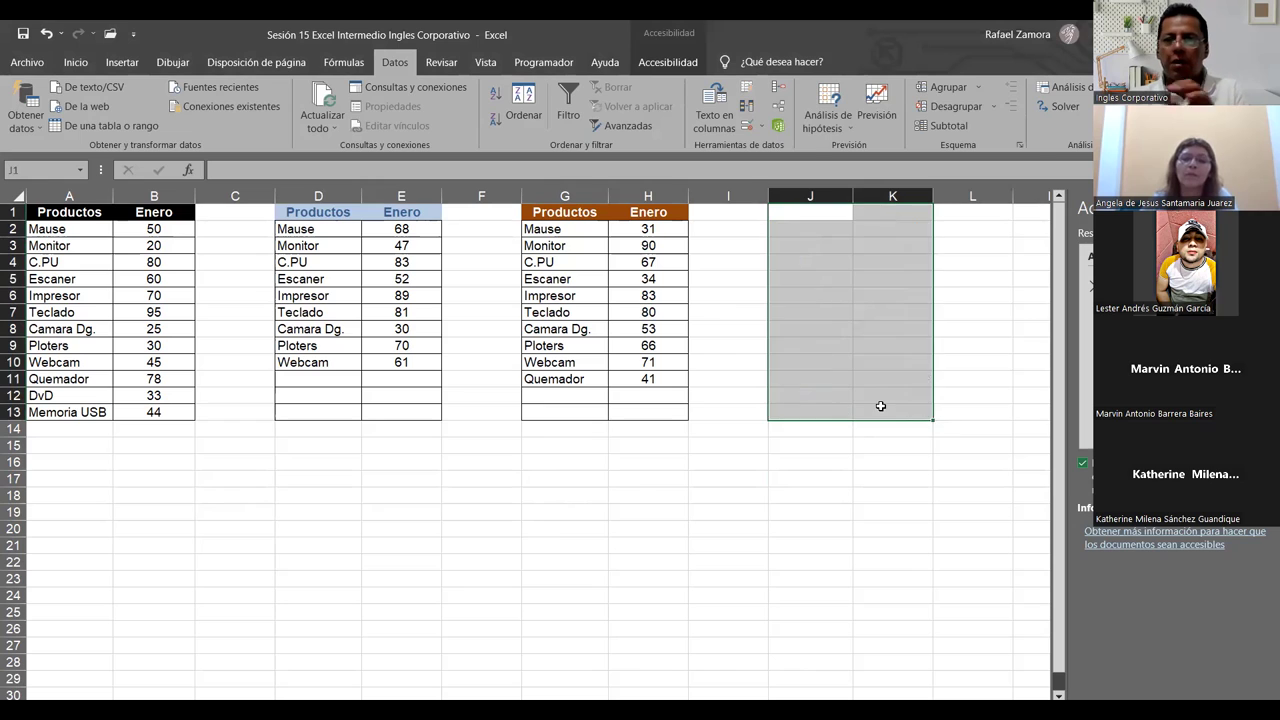
pyautogui.click(830, 300)
pyautogui.click(815, 212)
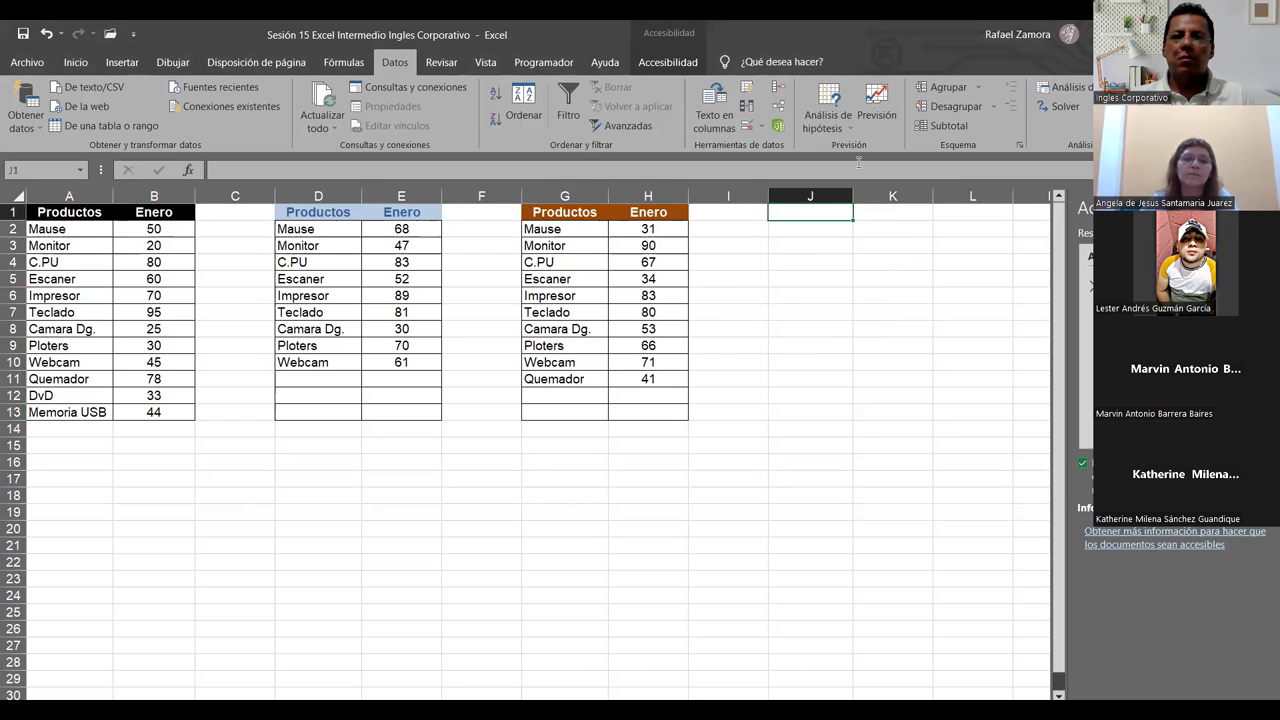
# - Consolidate the three tables again using the Promedio function
pyautogui.click(778, 122)
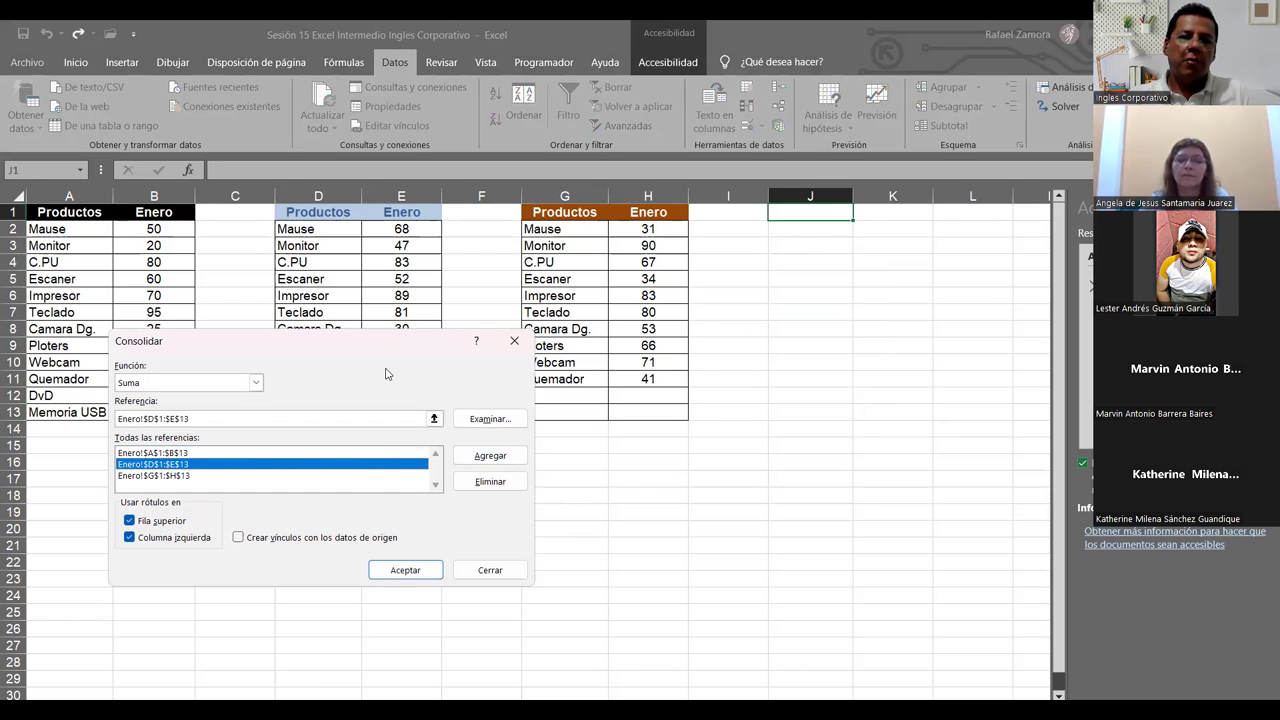
pyautogui.moveTo(381, 340); pyautogui.dragTo(464, 257)
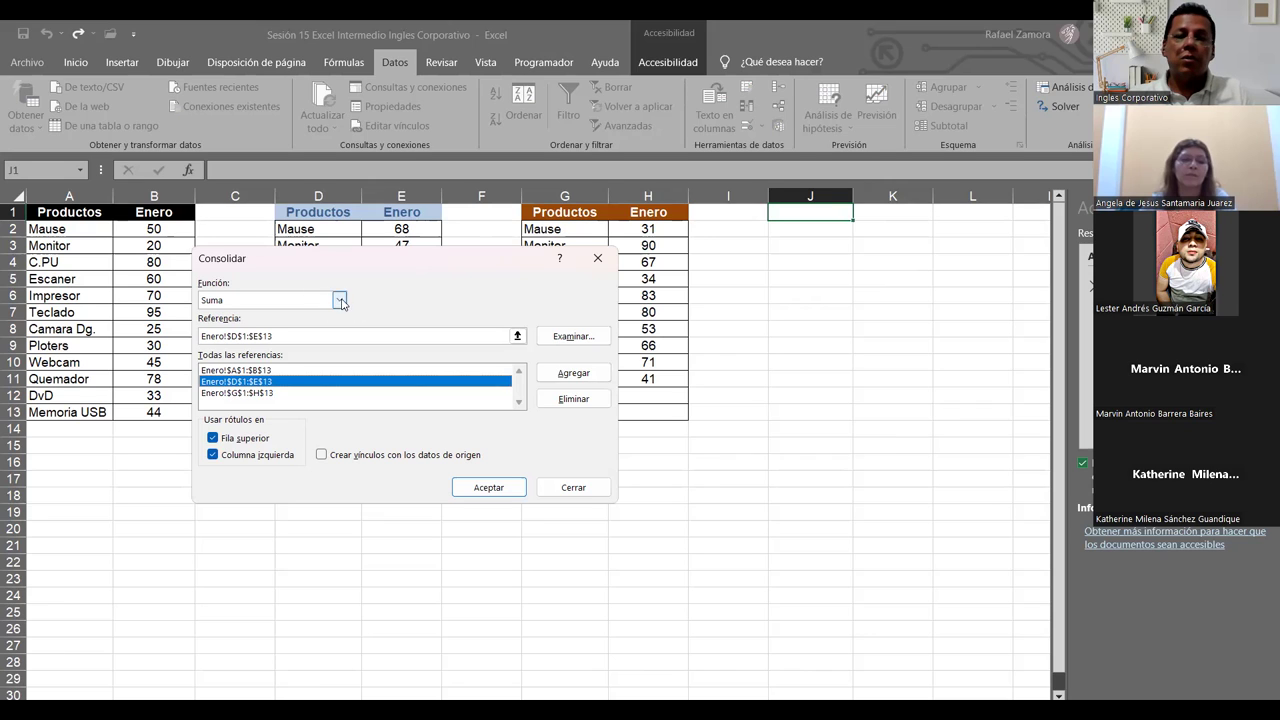
pyautogui.hotkey('alt', 'Down')
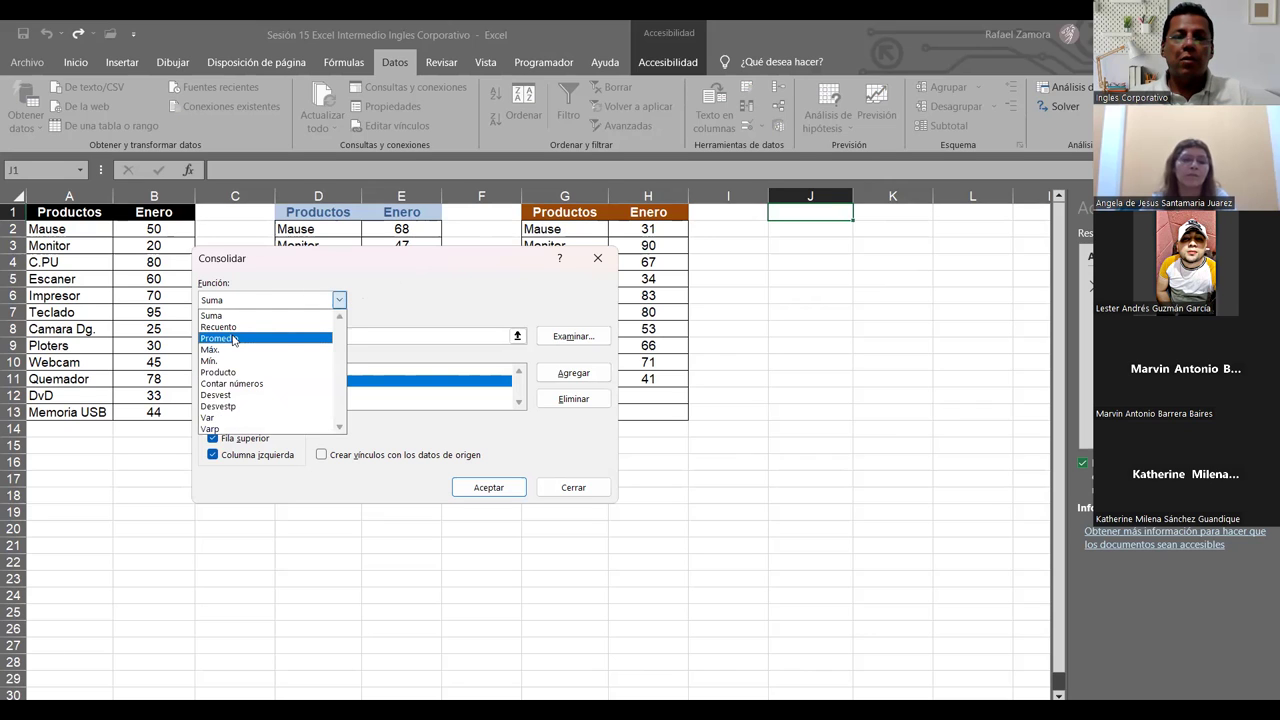
pyautogui.click(233, 340)
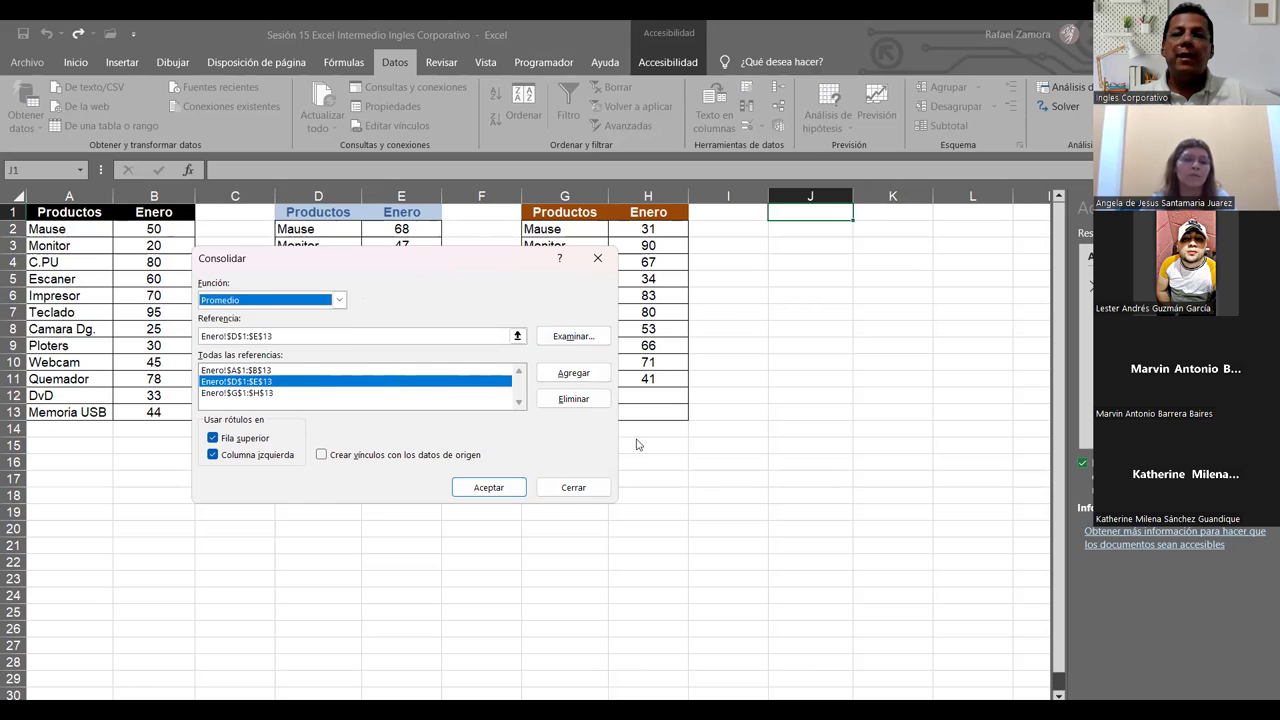
pyautogui.click(490, 487)
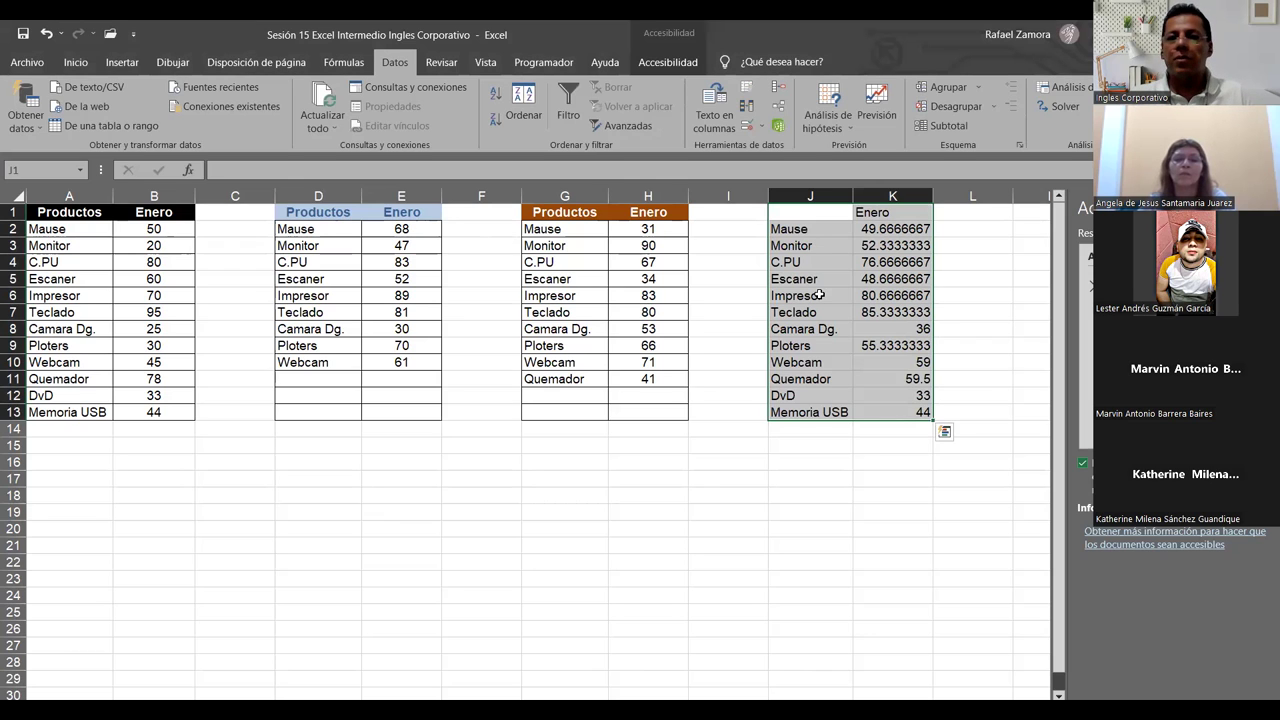
# - Reduce the K2:K13 averages to one decimal place, e.g. Mause 49.7
pyautogui.moveTo(912, 229); pyautogui.dragTo(918, 414)
pyautogui.click(76, 62)
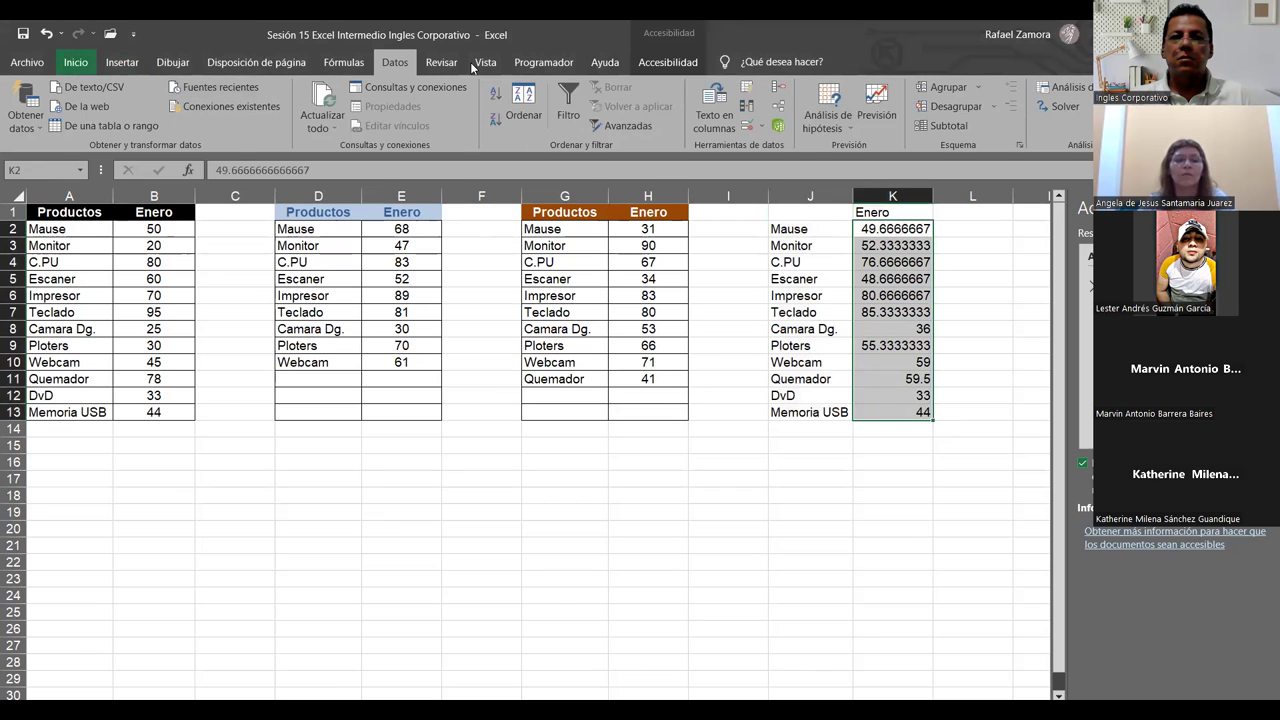
pyautogui.click(690, 120)
pyautogui.click(690, 120)
pyautogui.click(690, 120)
pyautogui.click(690, 120)
pyautogui.click(690, 120)
pyautogui.click(690, 120)
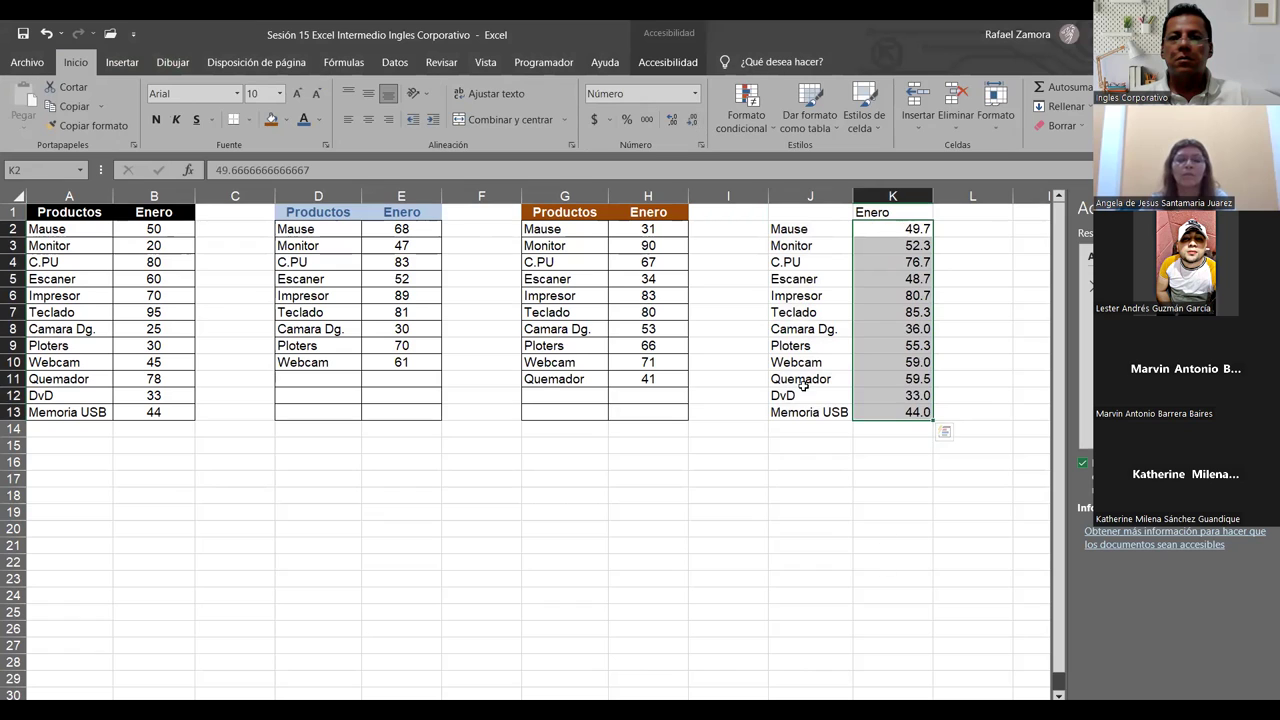
pyautogui.click(849, 549)
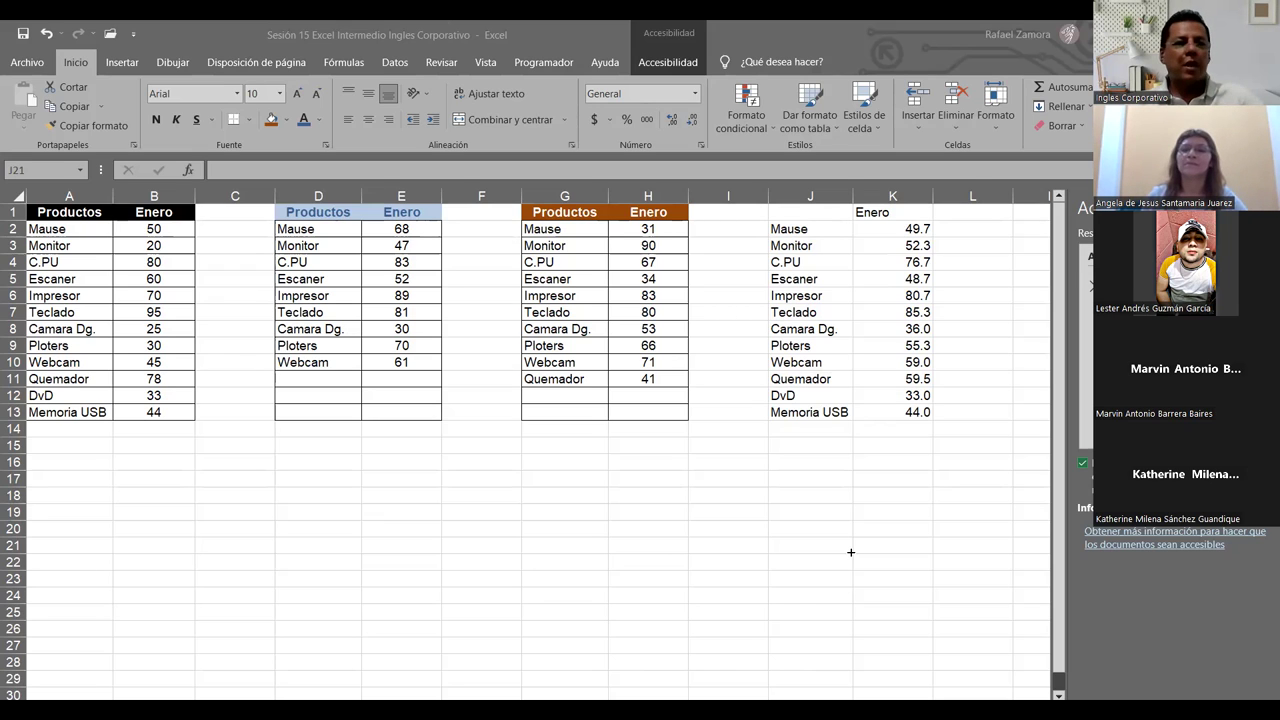
pyautogui.click(851, 552)
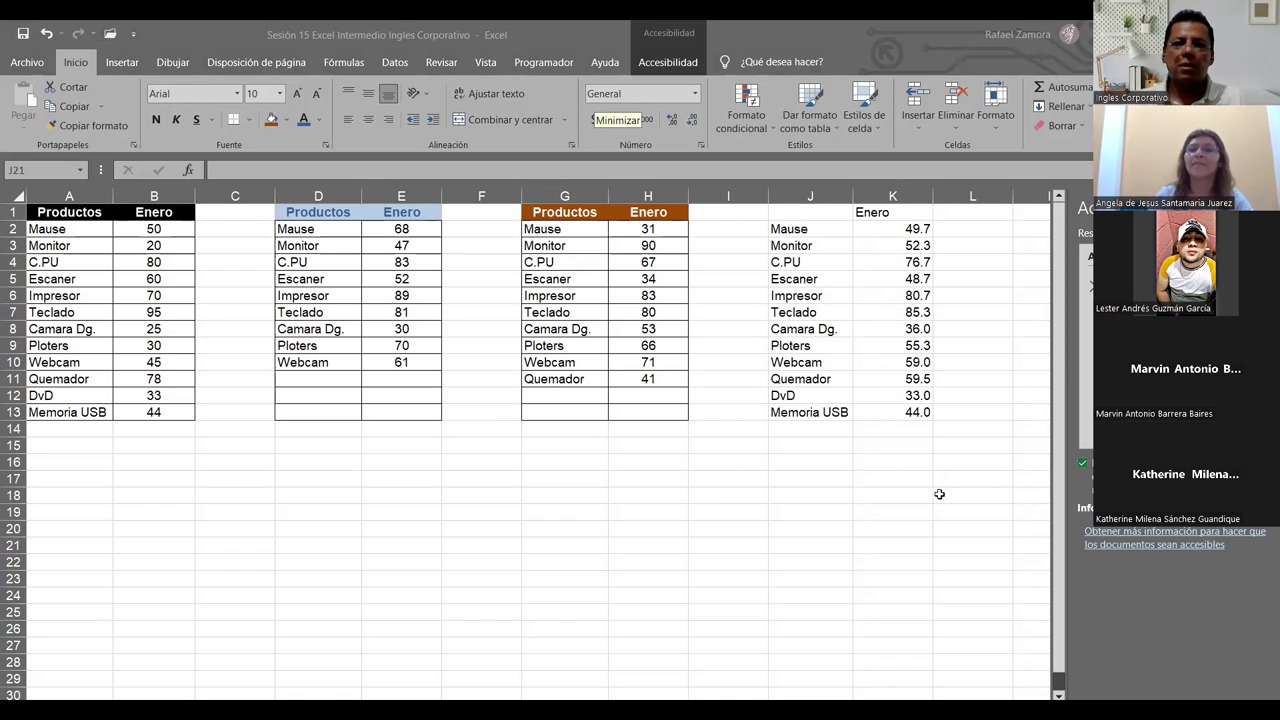
pyautogui.click(728, 511)
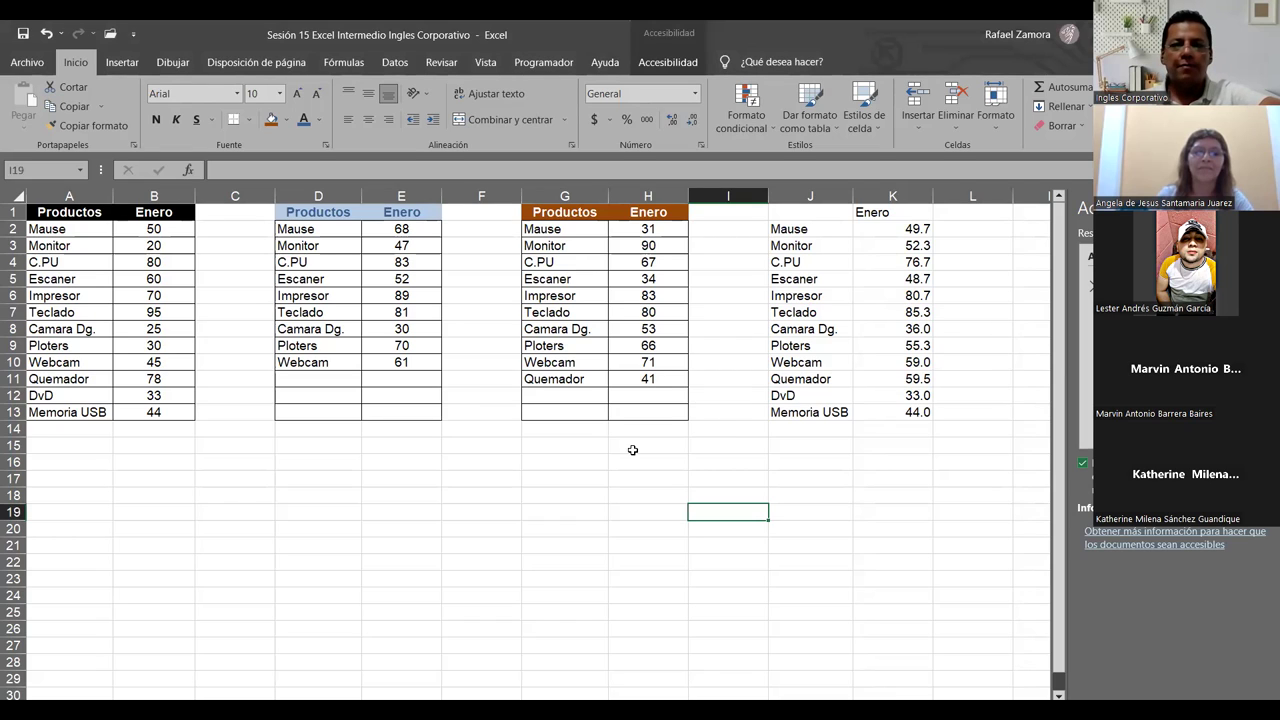
pyautogui.click(630, 499)
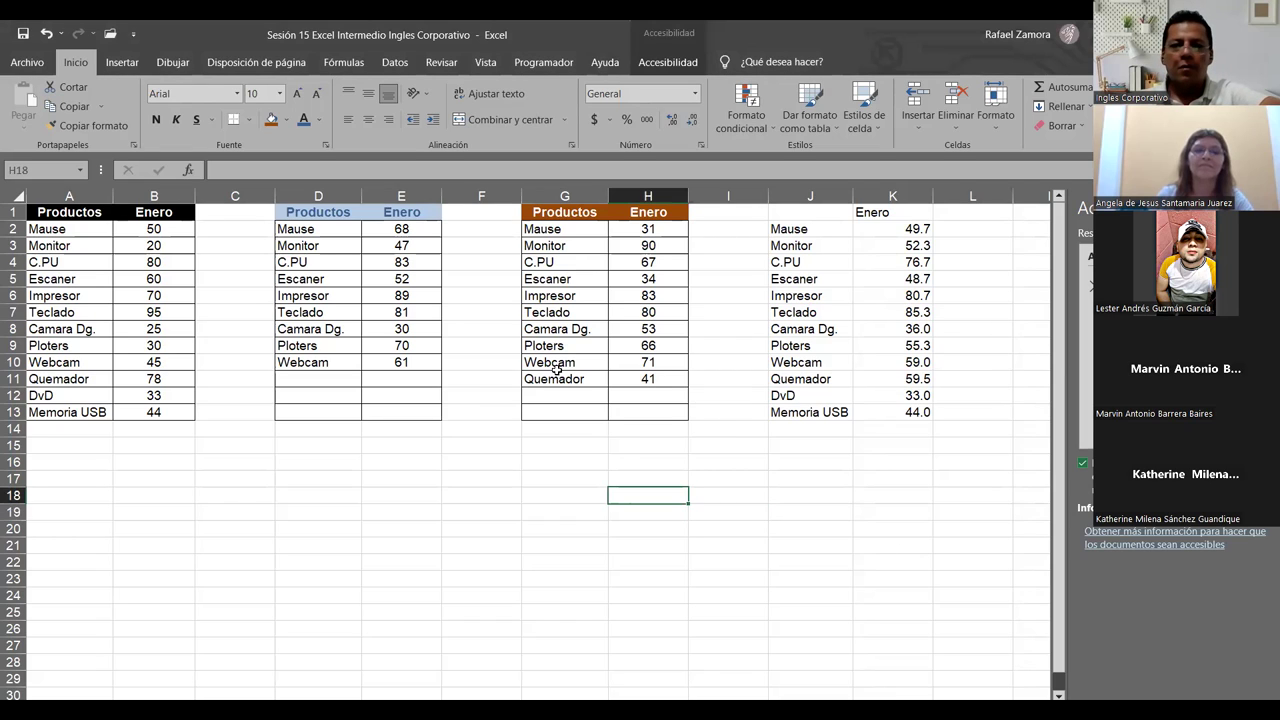
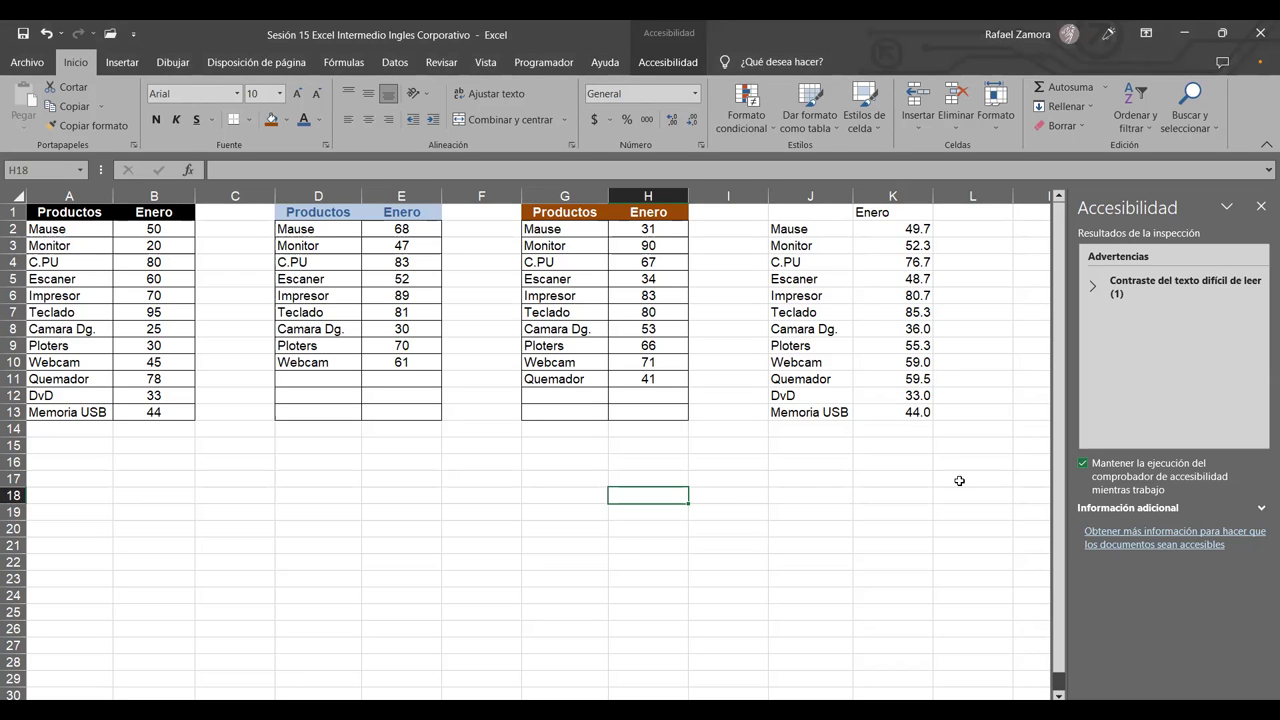
pyautogui.click(820, 540)
pyautogui.click(481, 478)
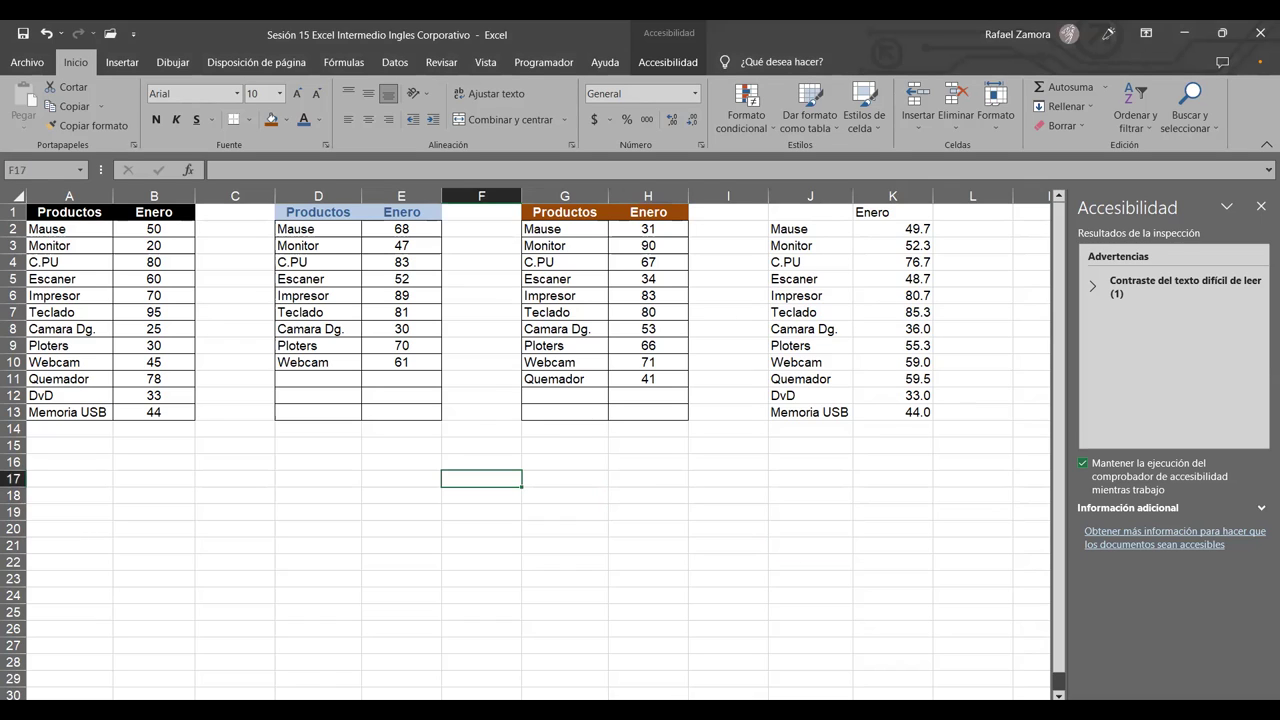
pyautogui.click(810, 610)
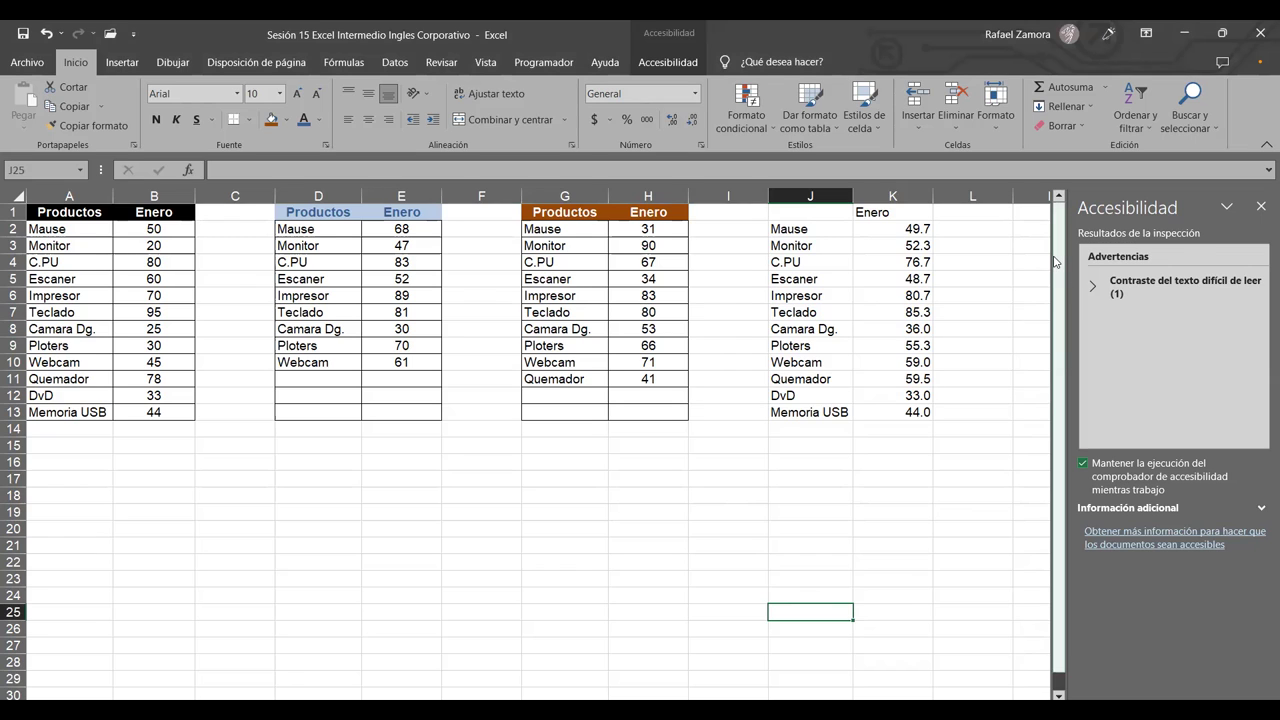
pyautogui.moveTo(1056, 299); pyautogui.dragTo(872, 368)
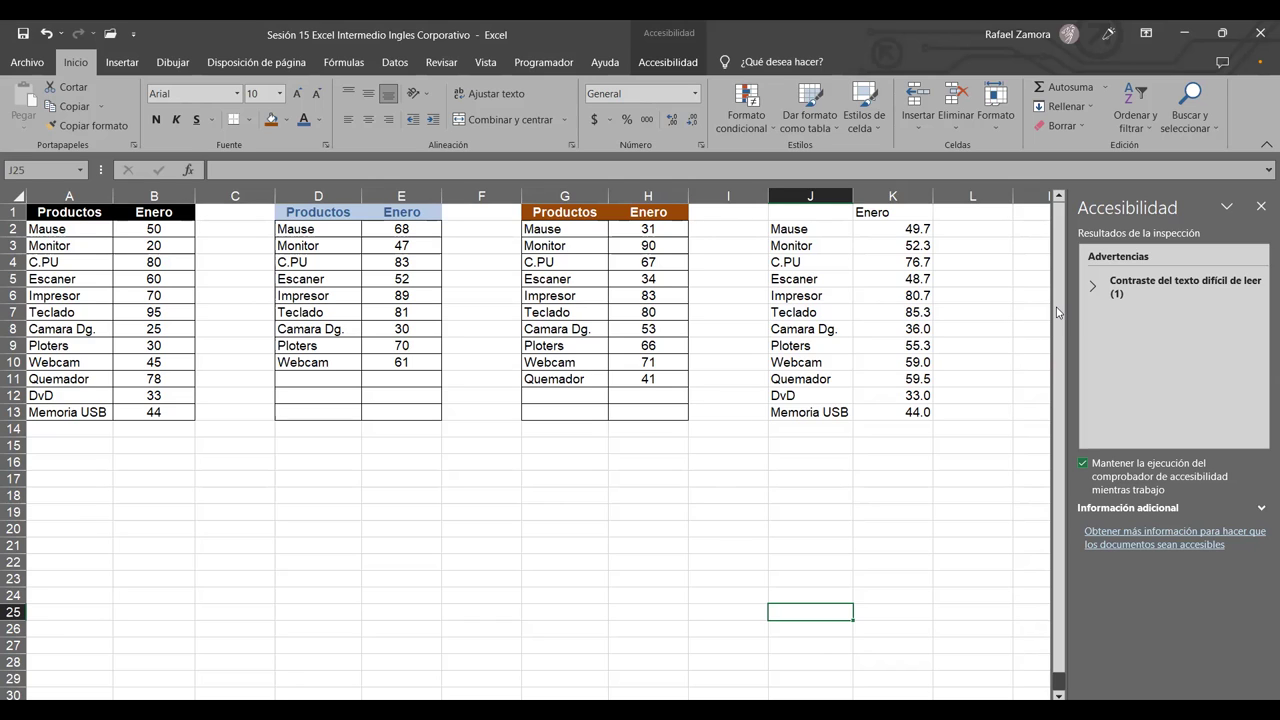
pyautogui.moveTo(1060, 322); pyautogui.dragTo(1060, 340)
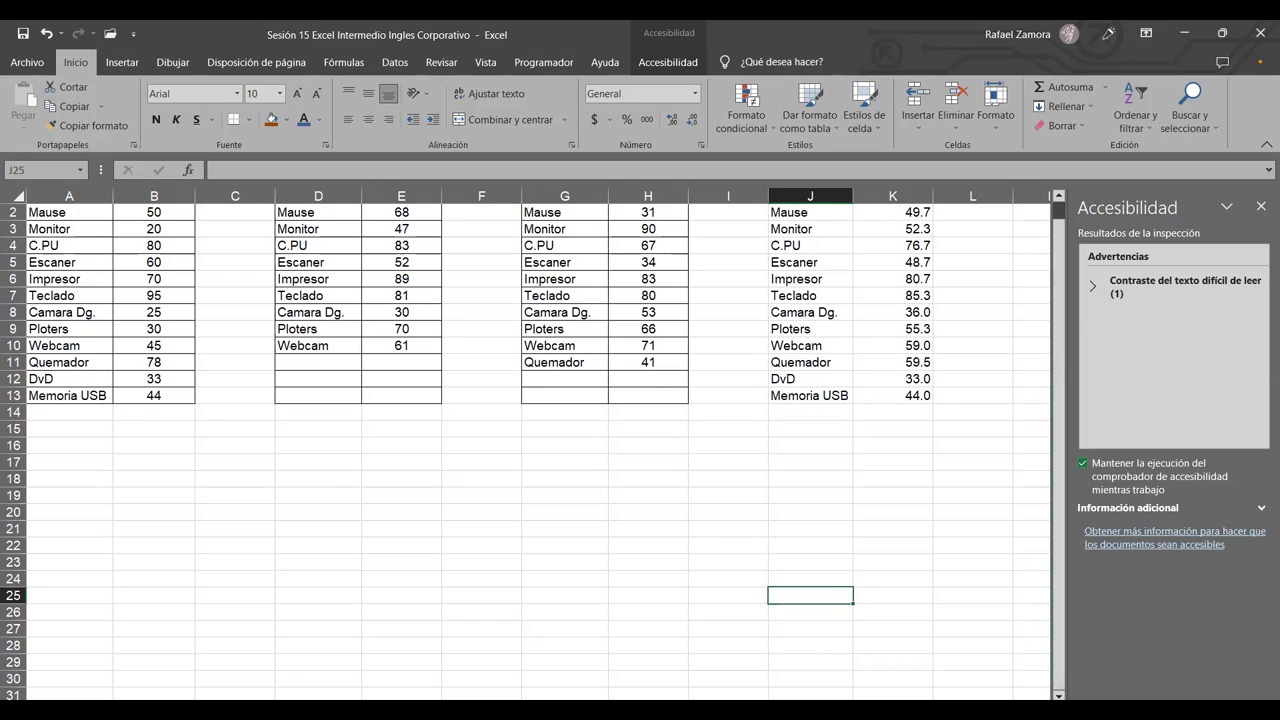